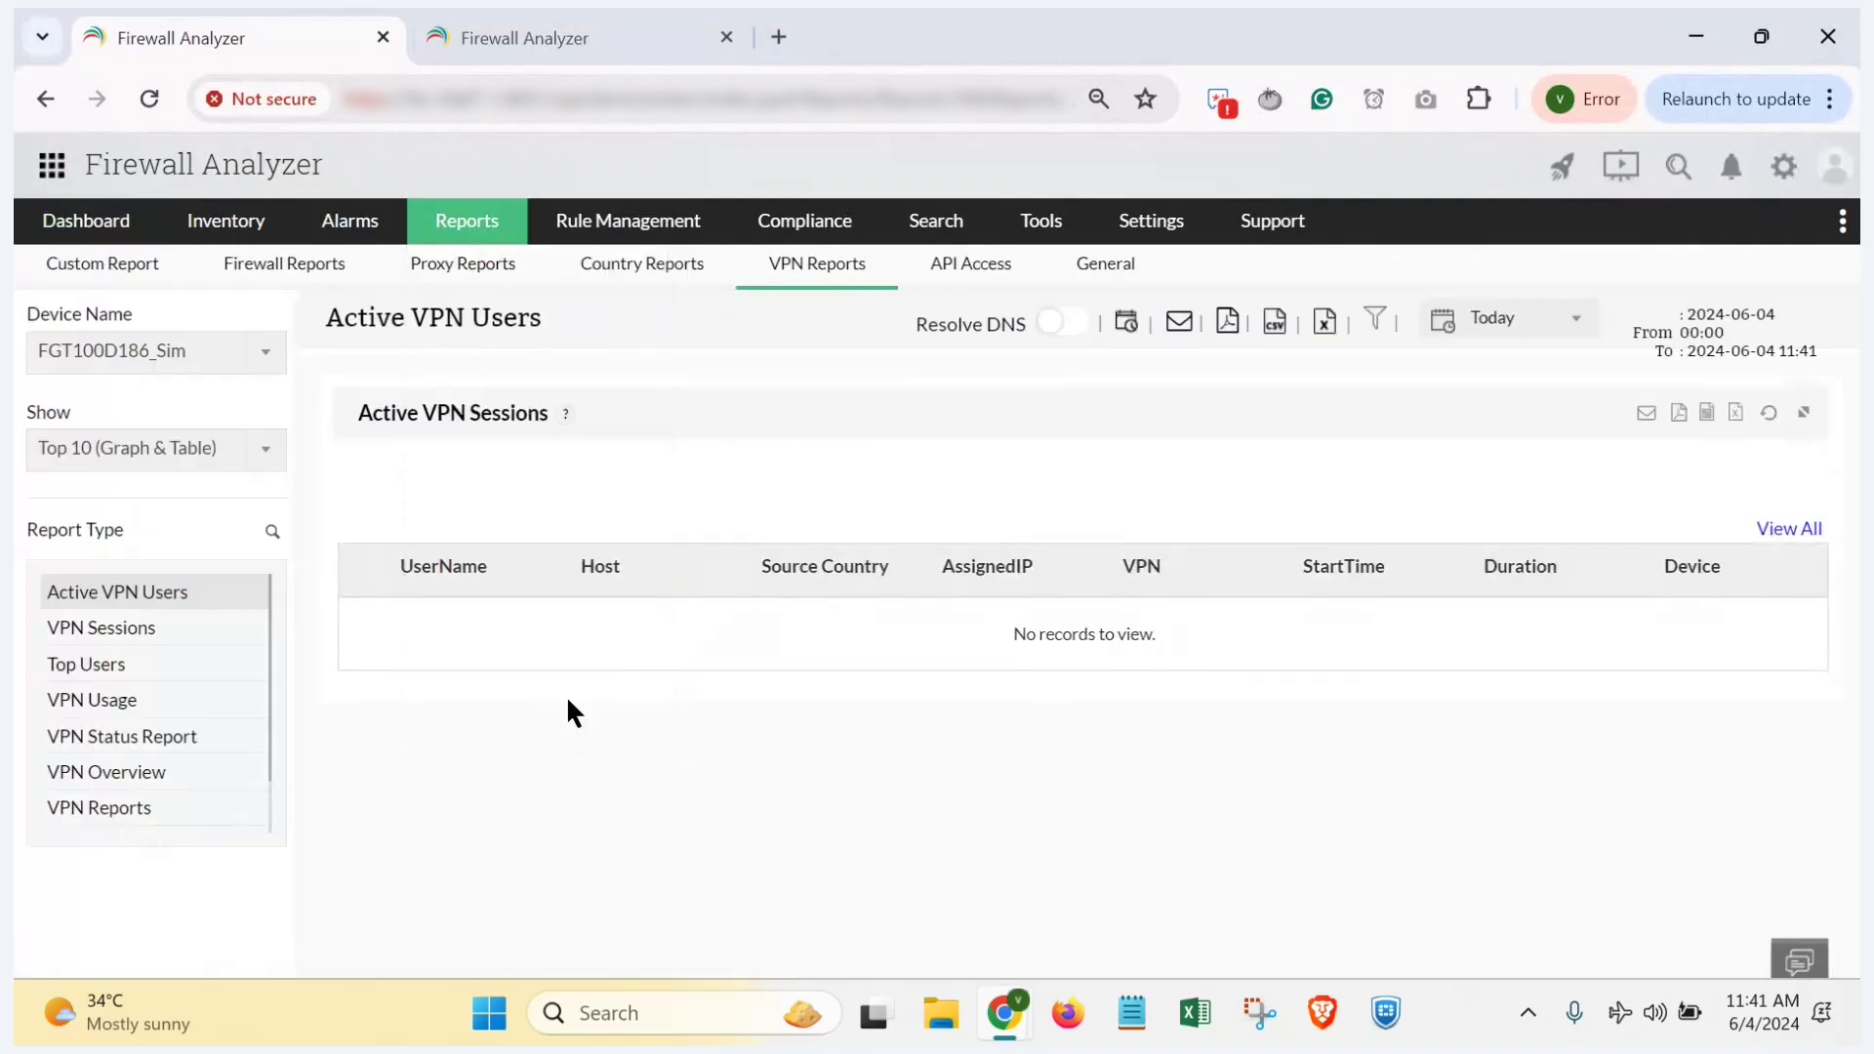
# Step: Show the Active VPN Users report for All Devices over the last 30 days
pyautogui.click(155, 356)
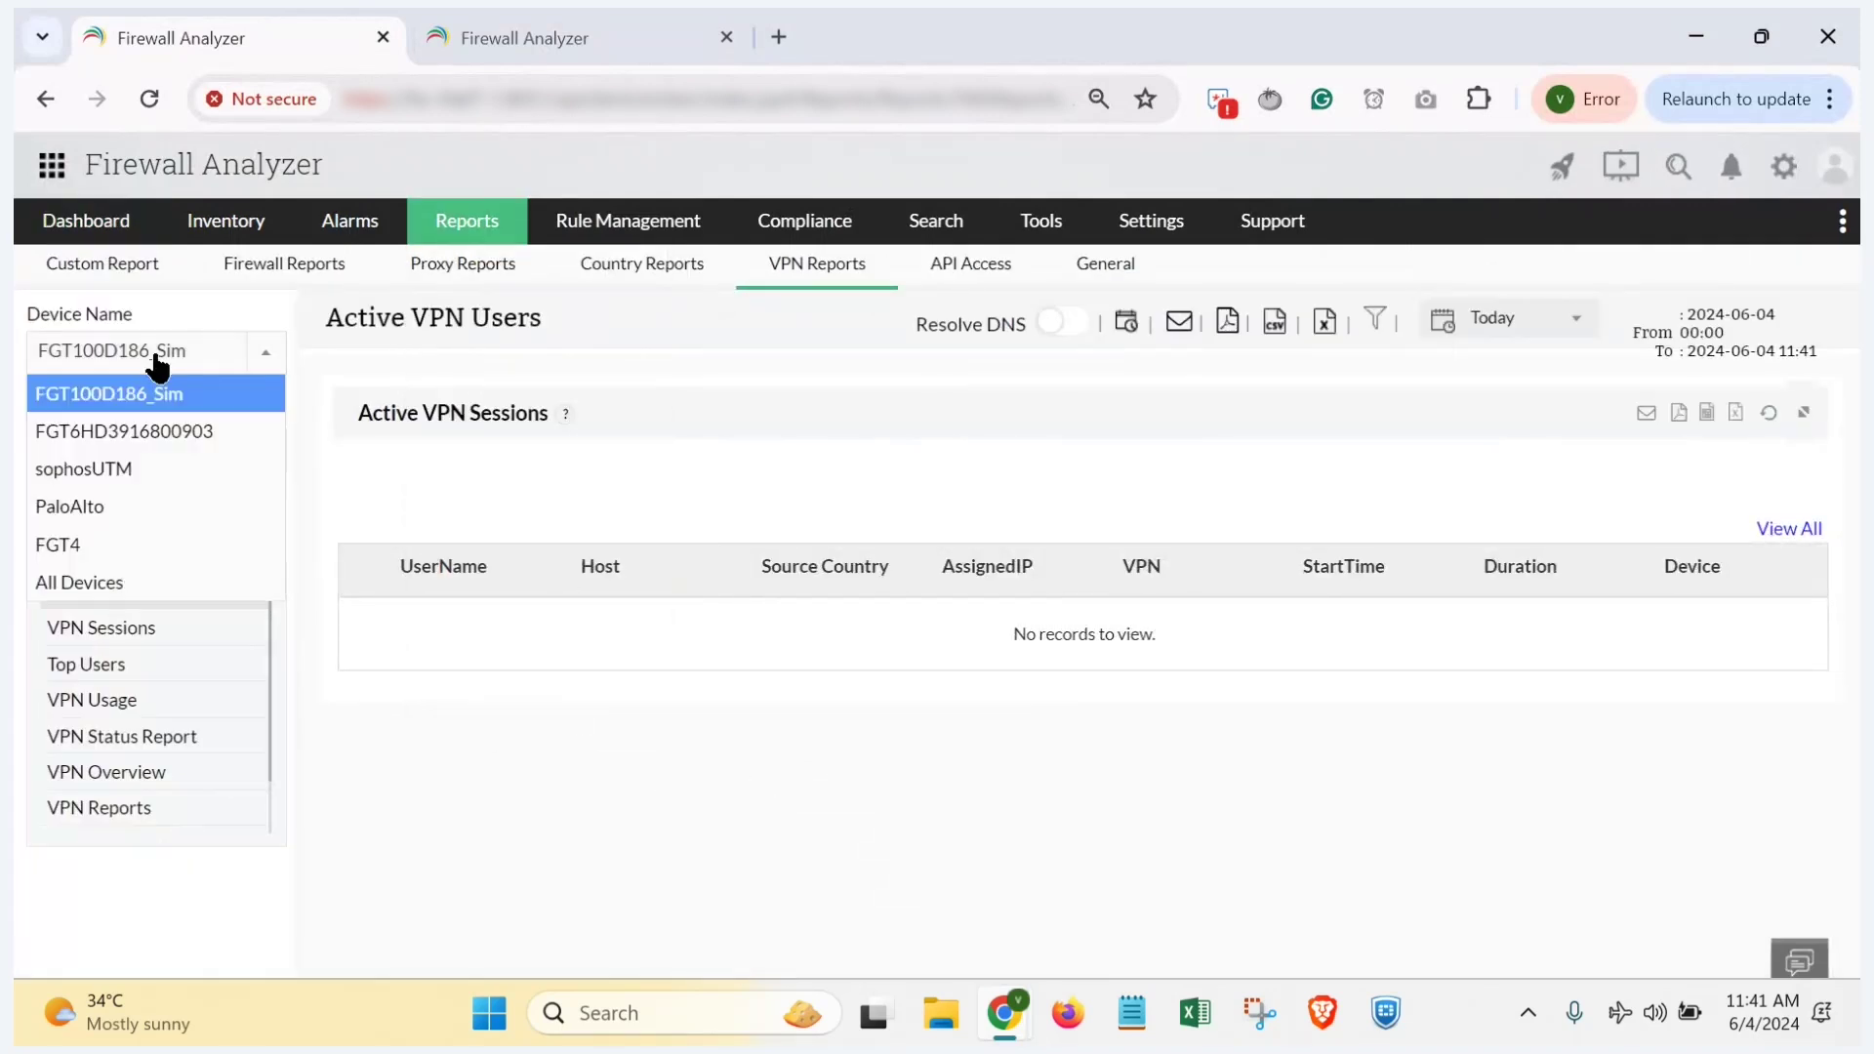
pyautogui.click(155, 584)
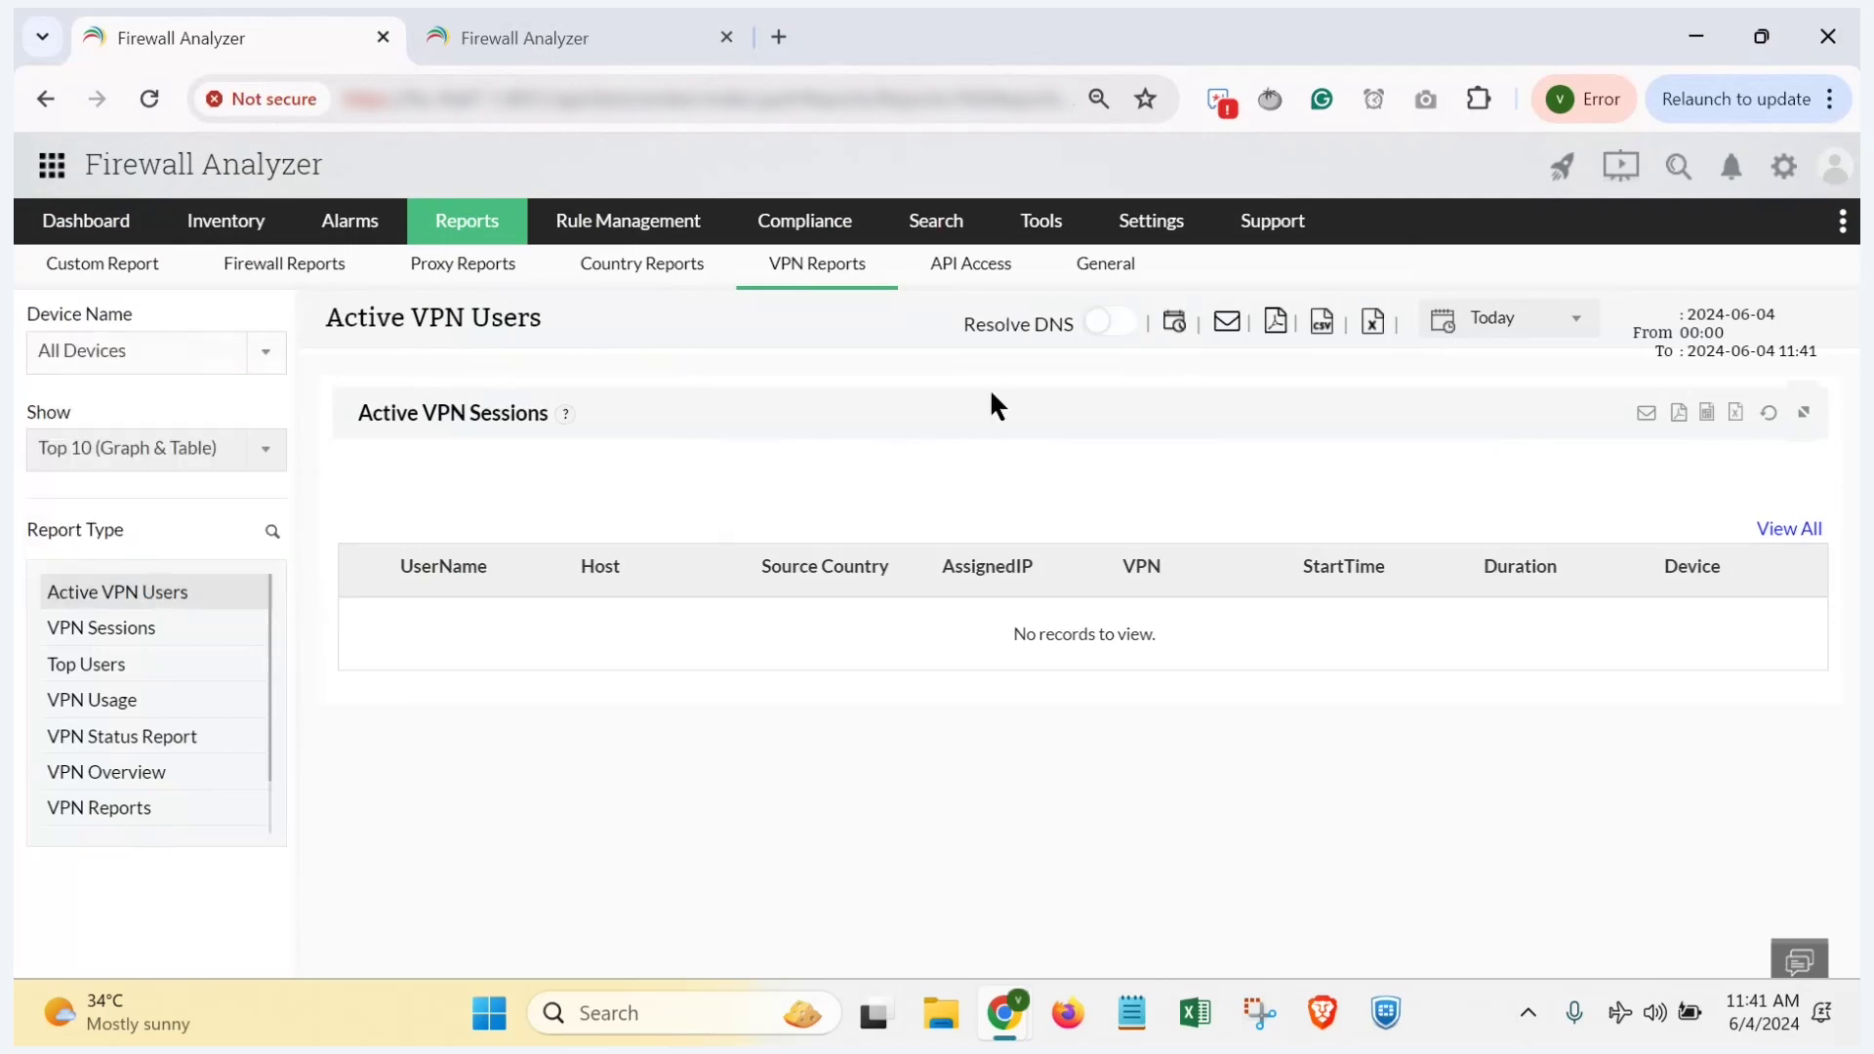
pyautogui.click(1488, 319)
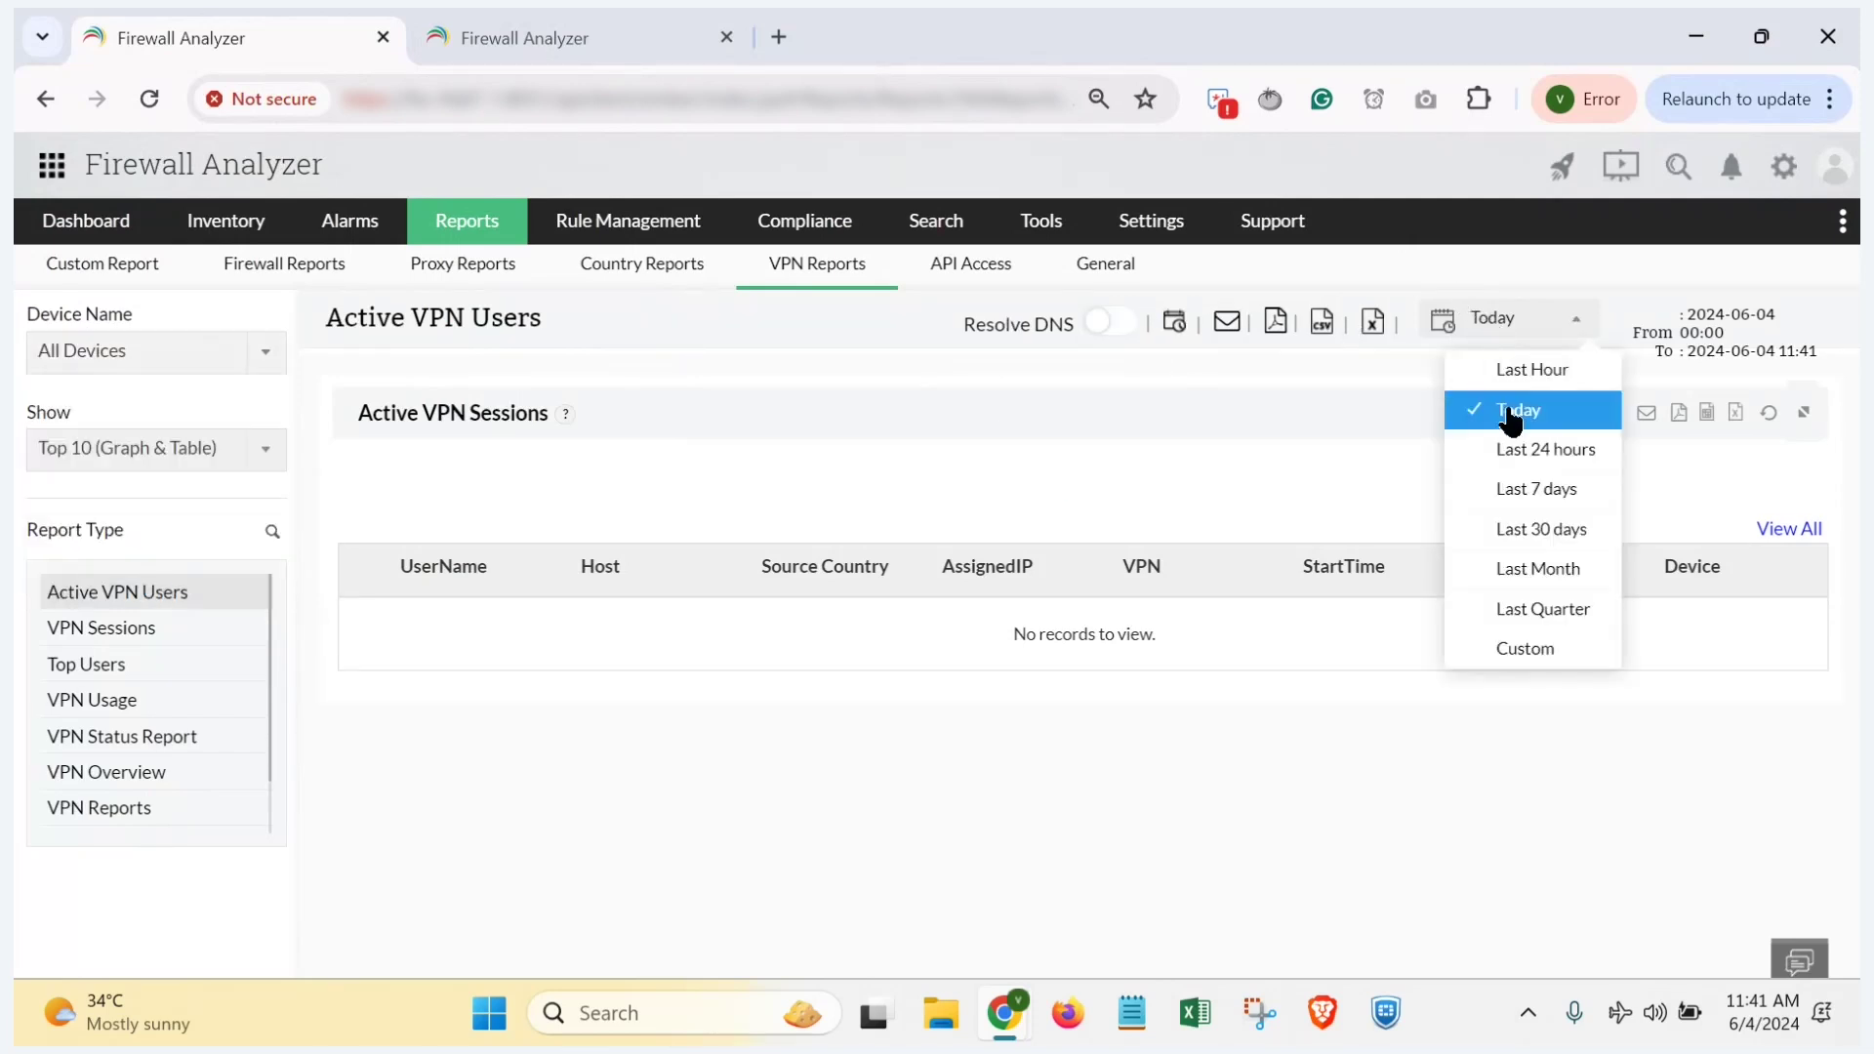
pyautogui.click(1519, 529)
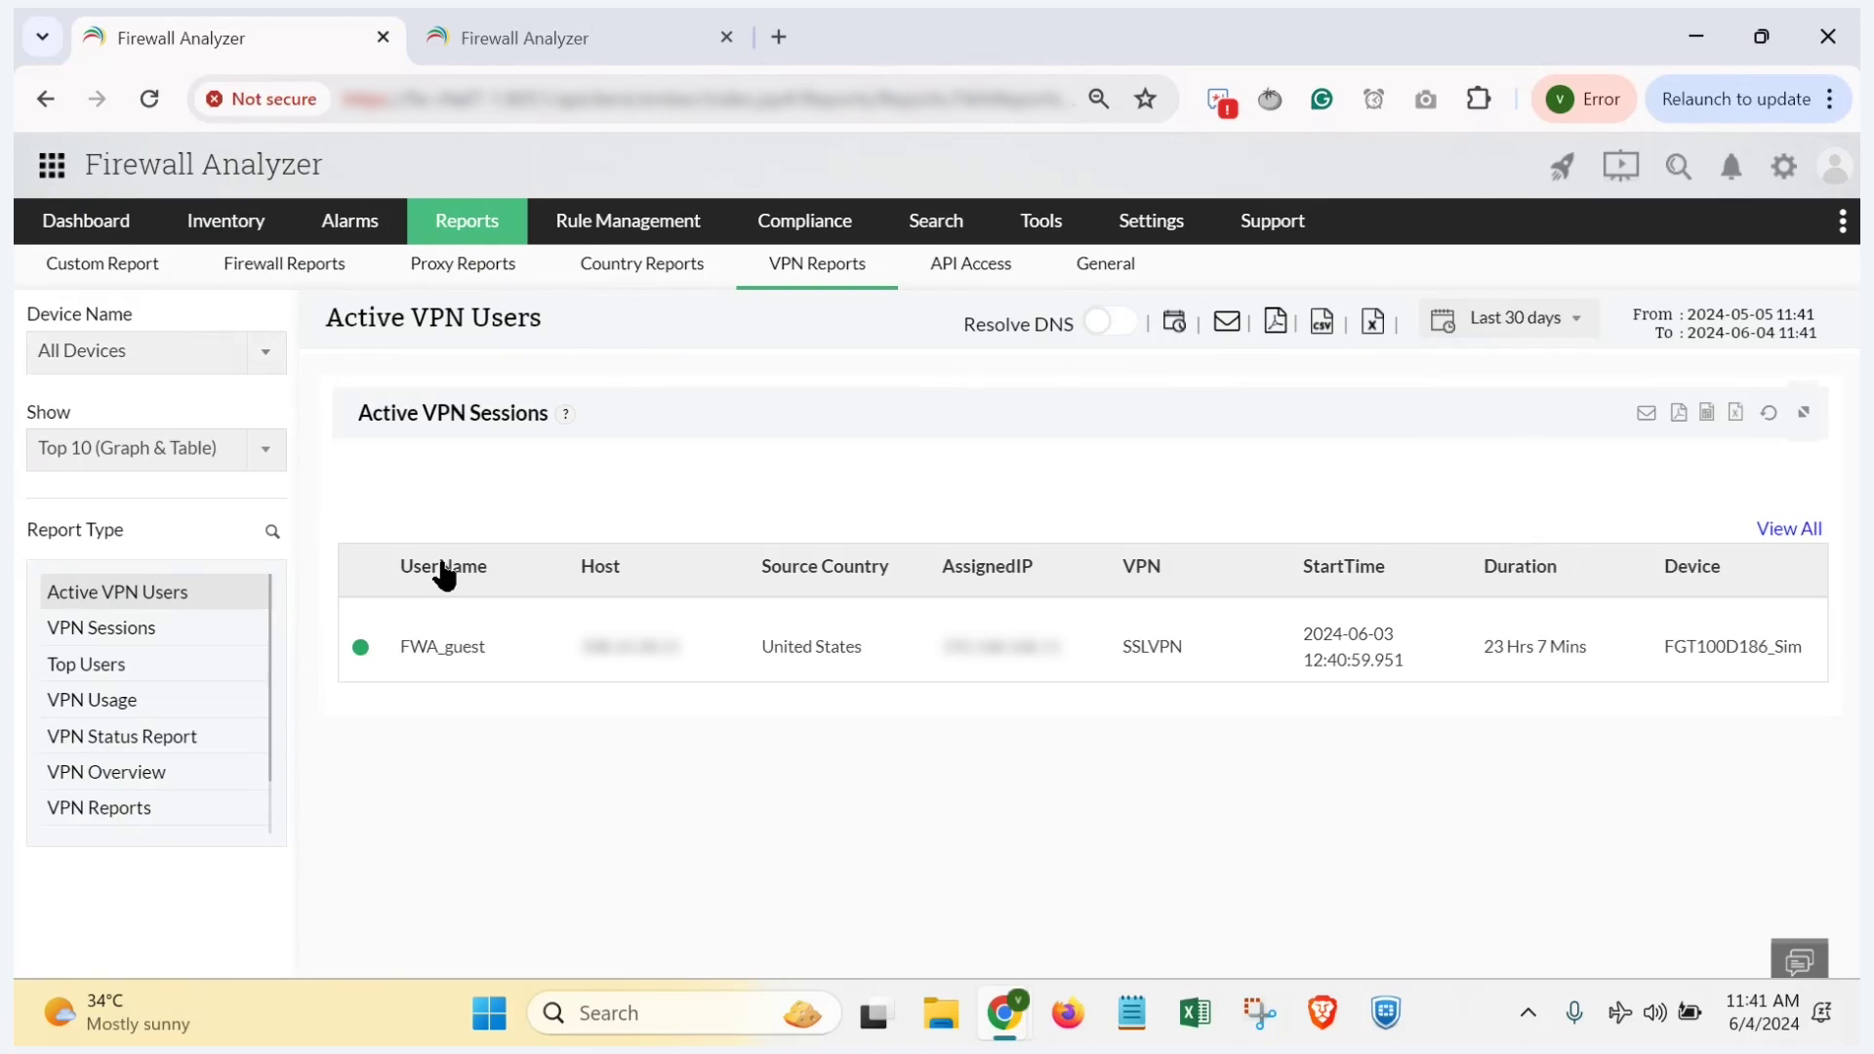
pyautogui.scroll(-1, 151, 708)
pyautogui.scroll(1, 151, 708)
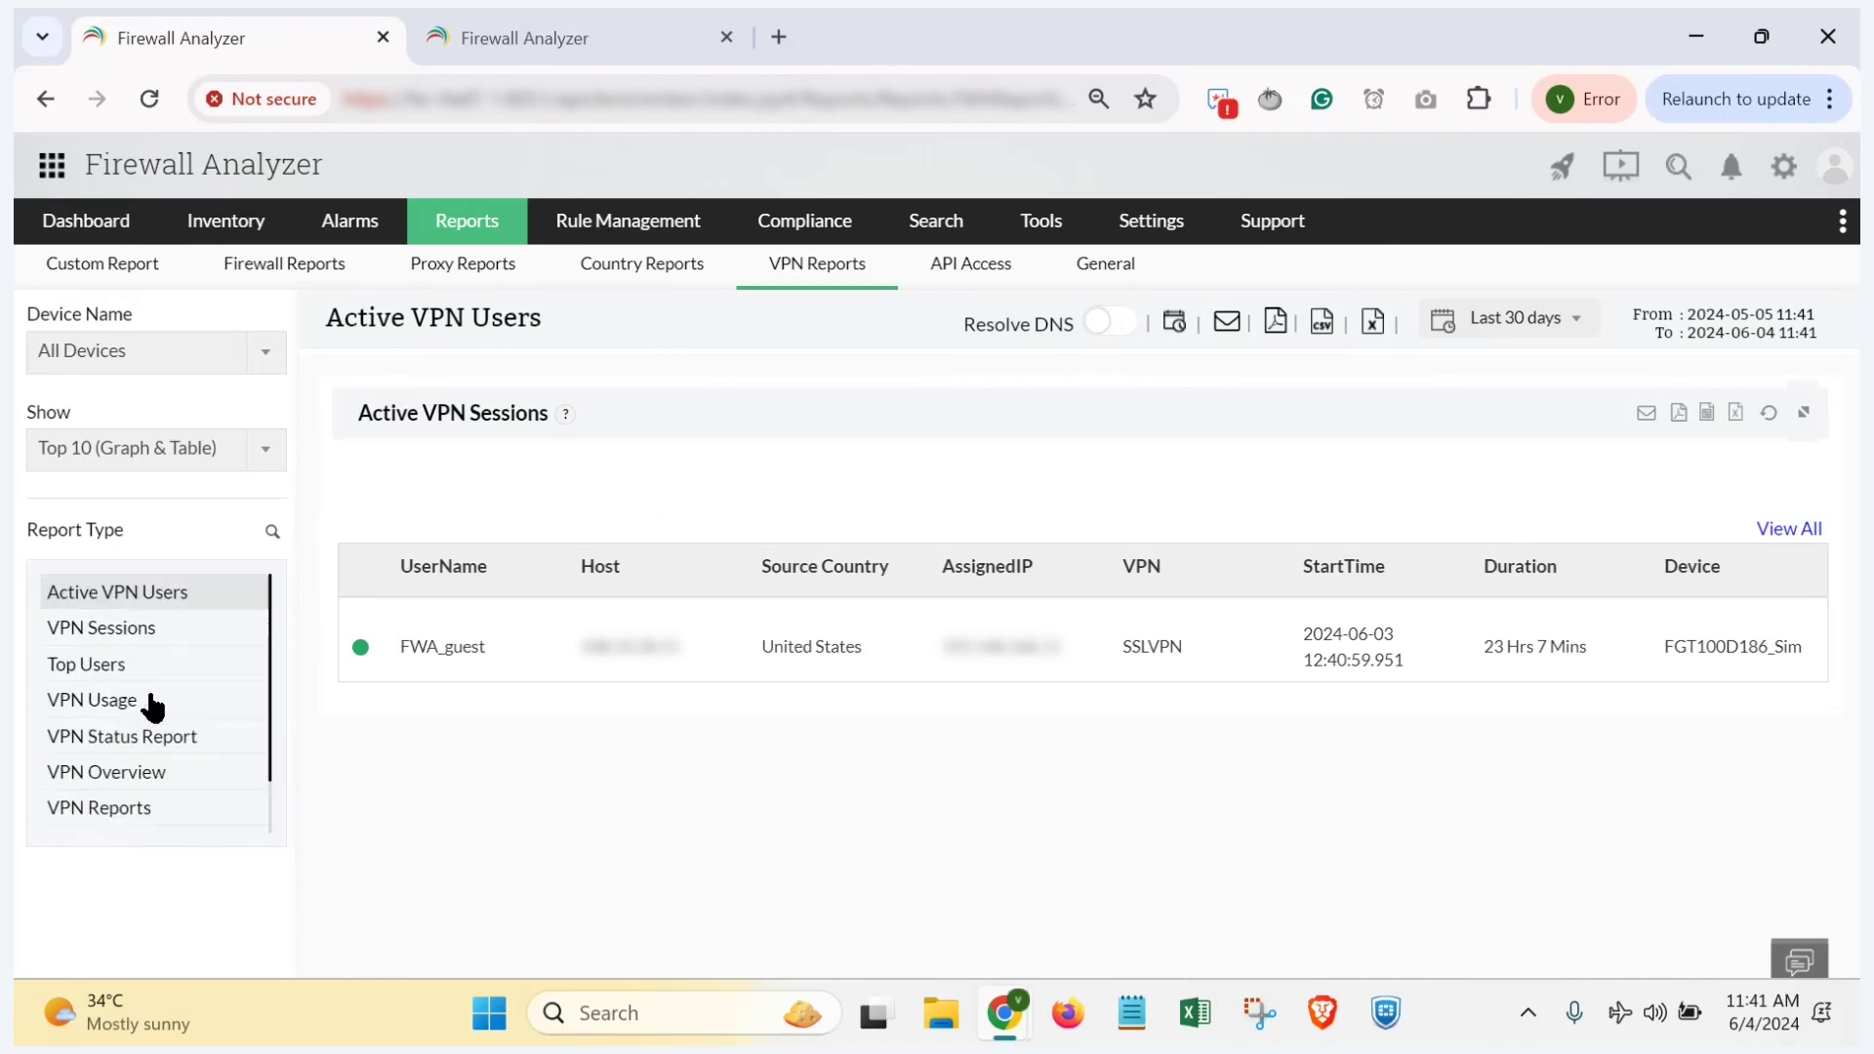
# Step: Look through the VPN Sessions, Top Users, VPN Usage, VPN Status Report and VPN Overview report types
pyautogui.click(119, 634)
pyautogui.click(116, 664)
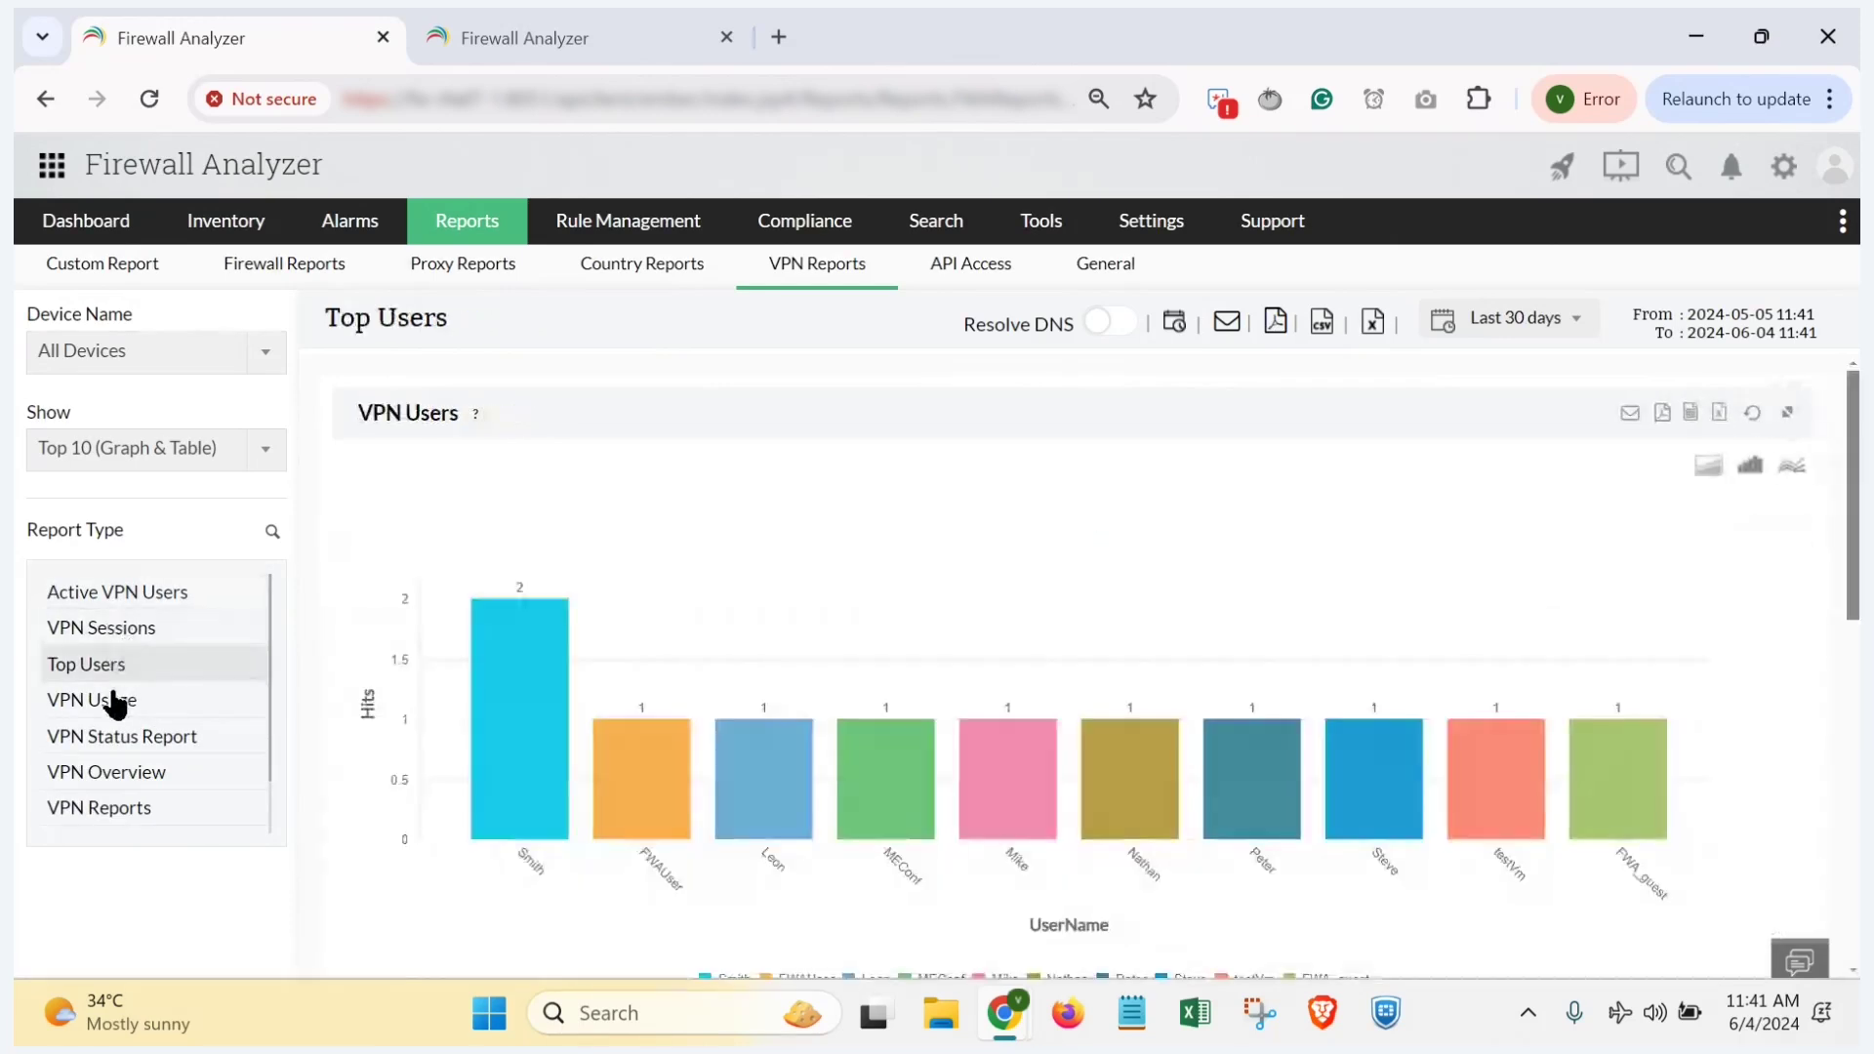
pyautogui.click(115, 701)
pyautogui.click(118, 736)
pyautogui.scroll(-1, 119, 742)
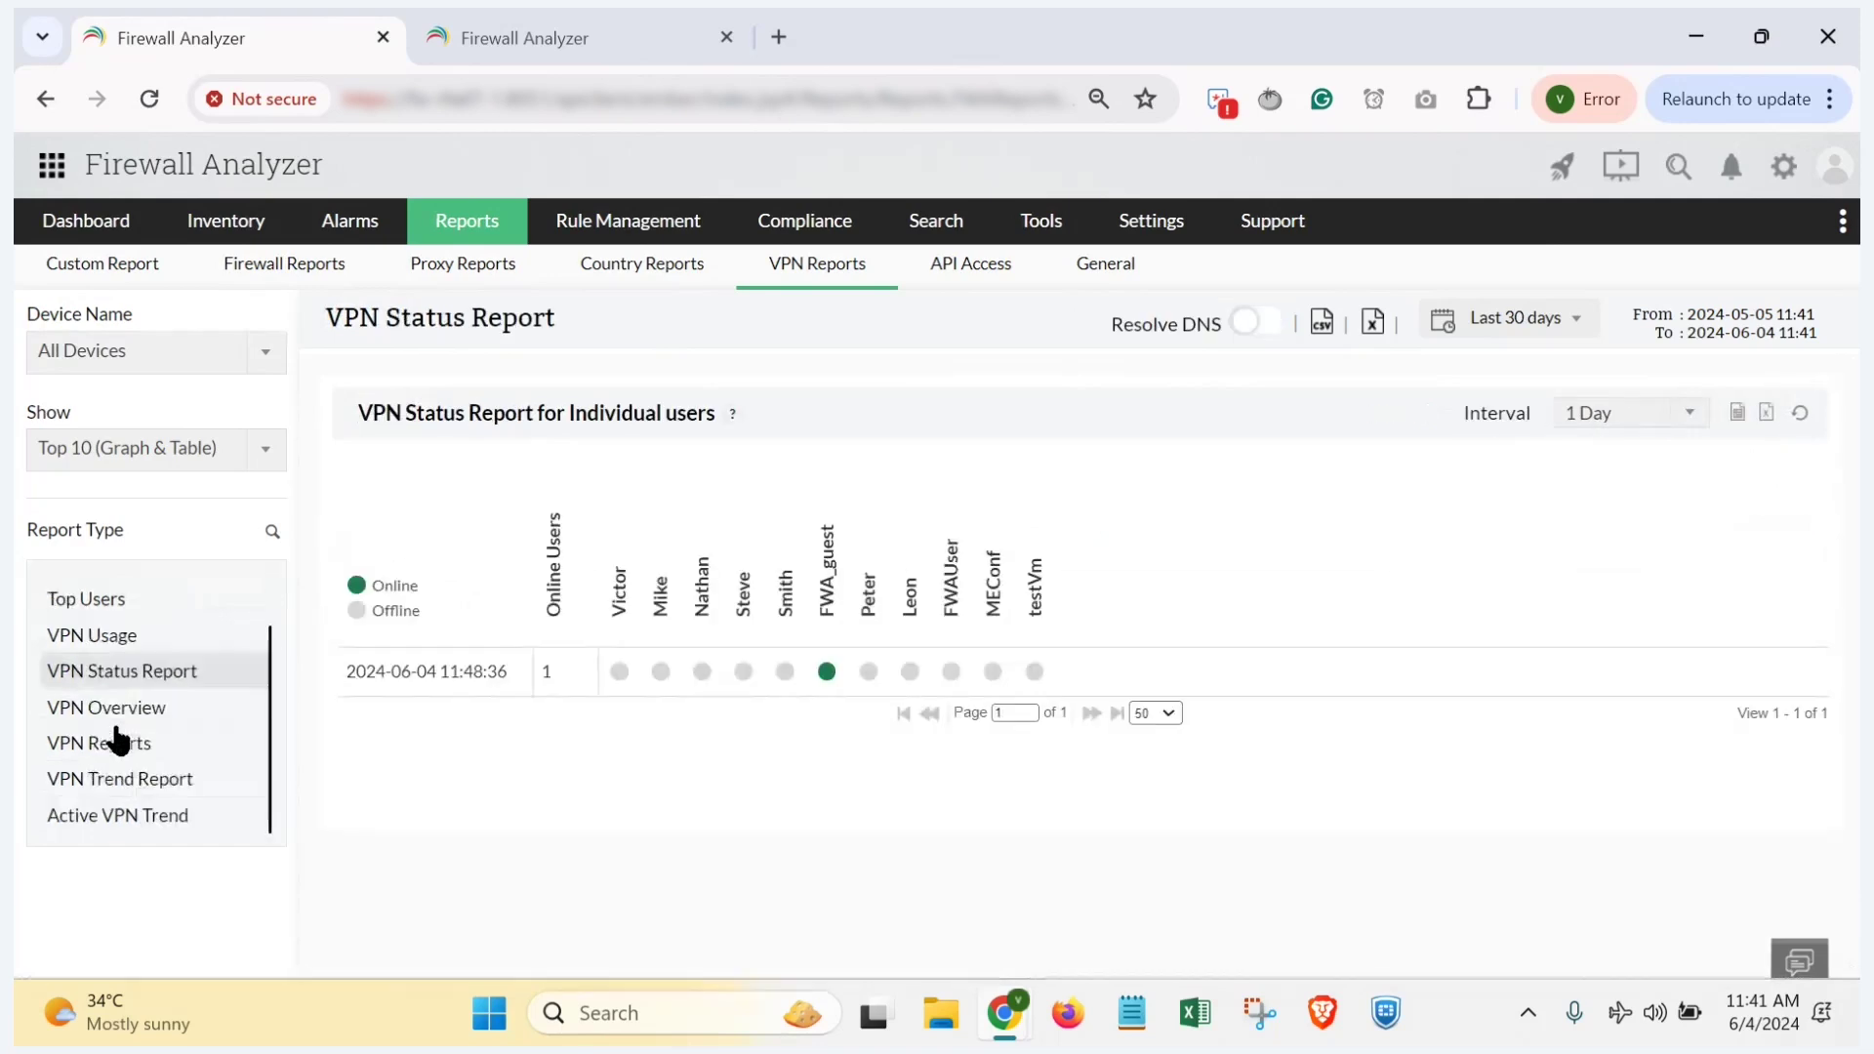
pyautogui.click(117, 707)
pyautogui.scroll(1, 134, 714)
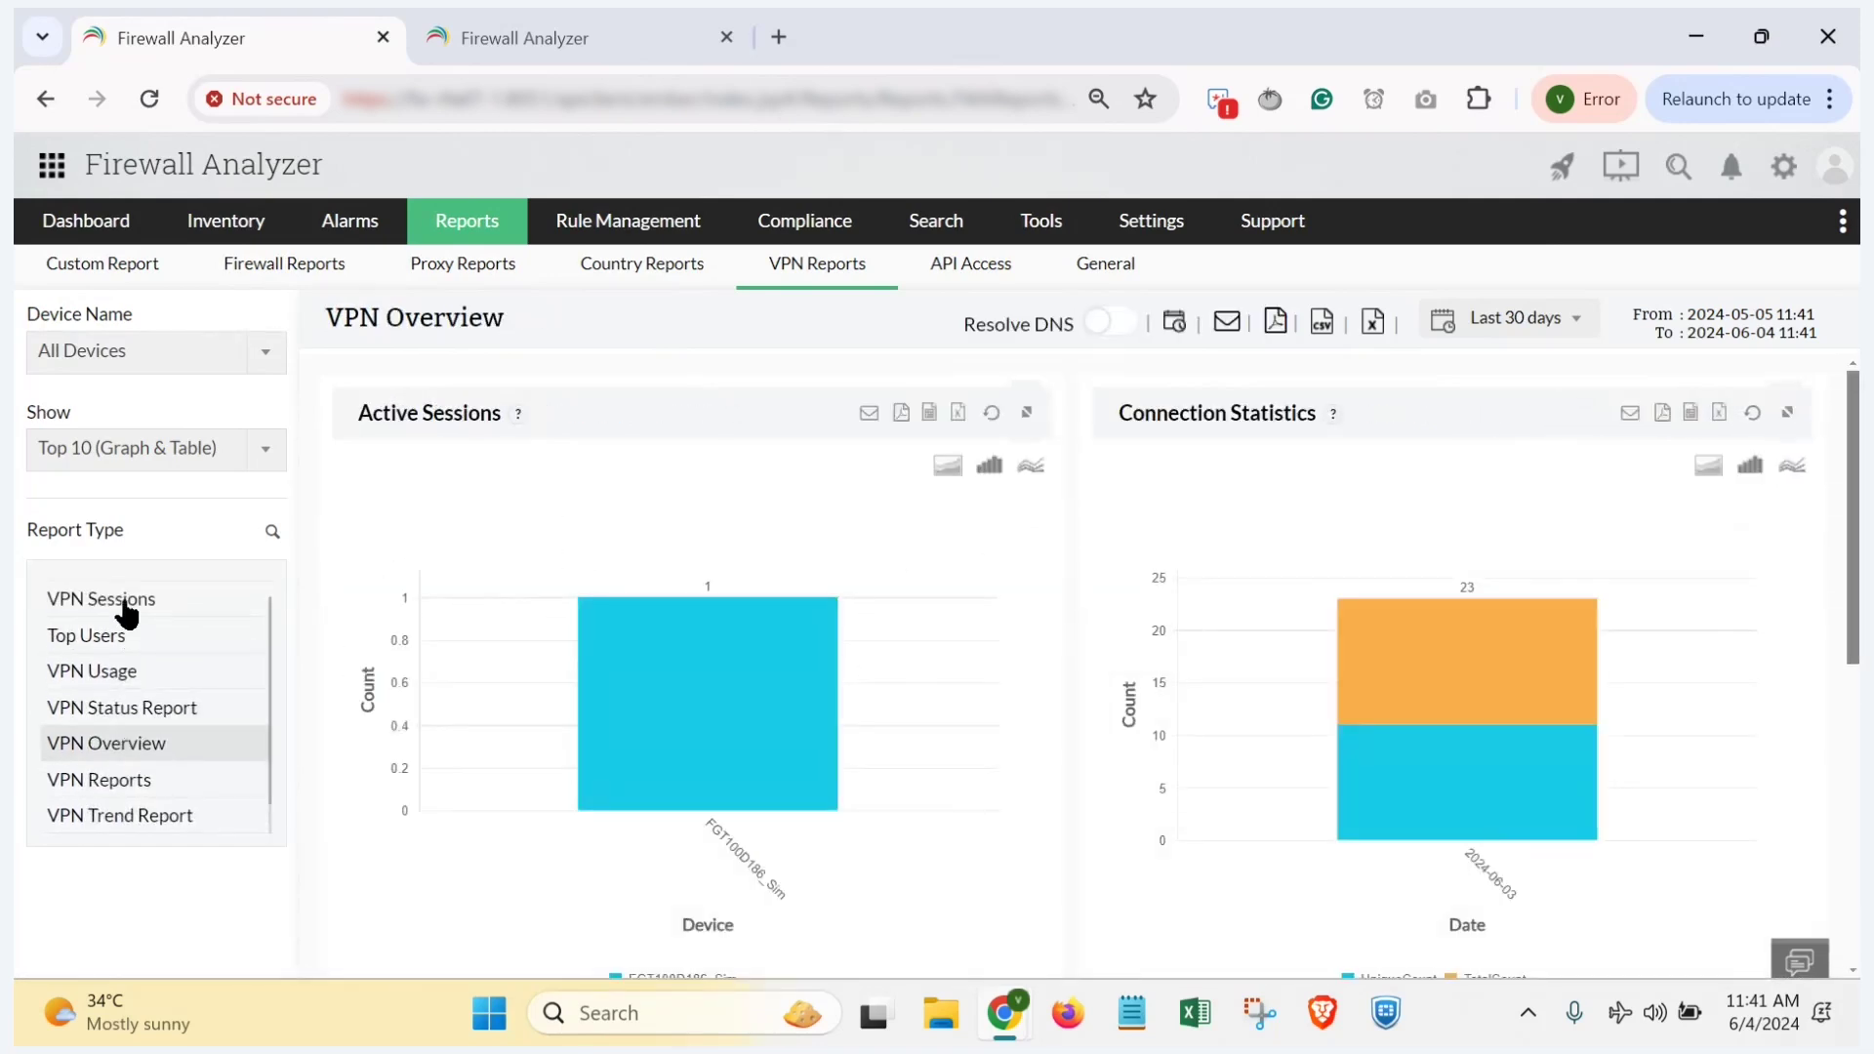
pyautogui.scroll(1, 126, 701)
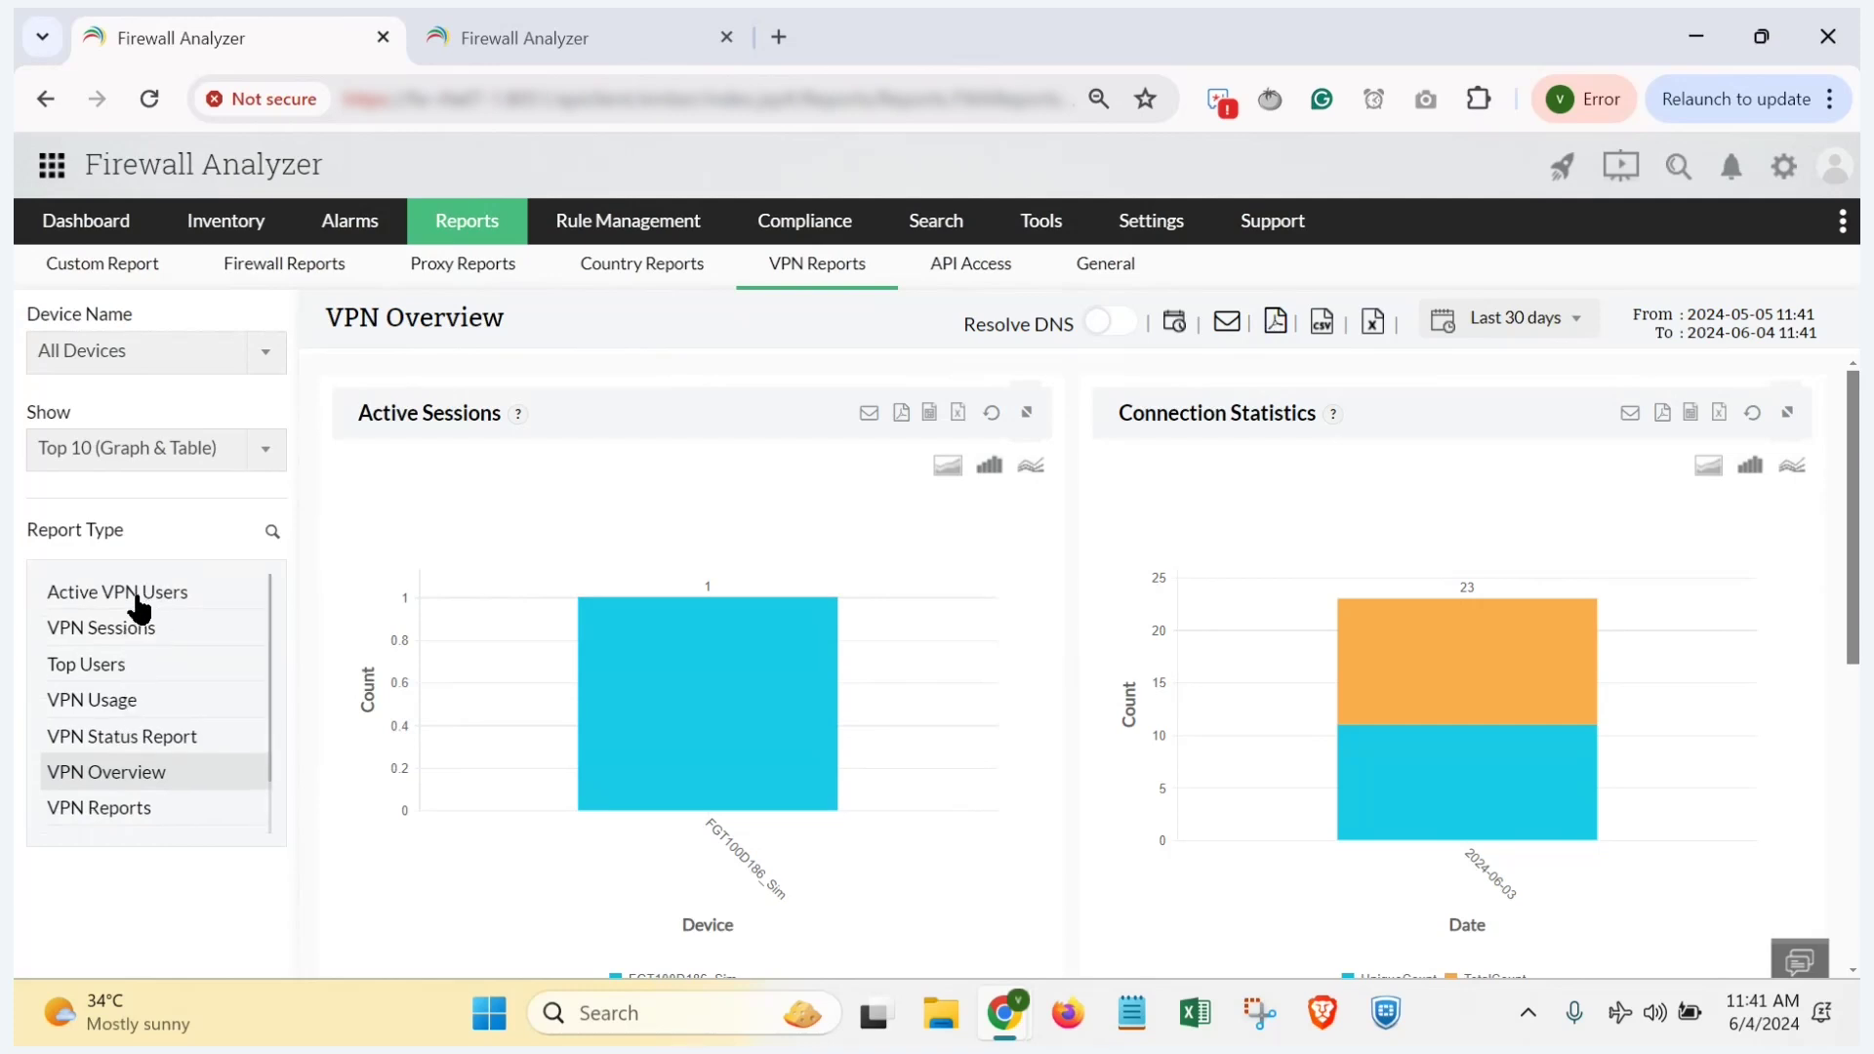
# Step: View the Top Users, VPN Overview, VPN Trend Report and Active VPN Trend reports, ending on the VPN Trend Report
pyautogui.click(114, 674)
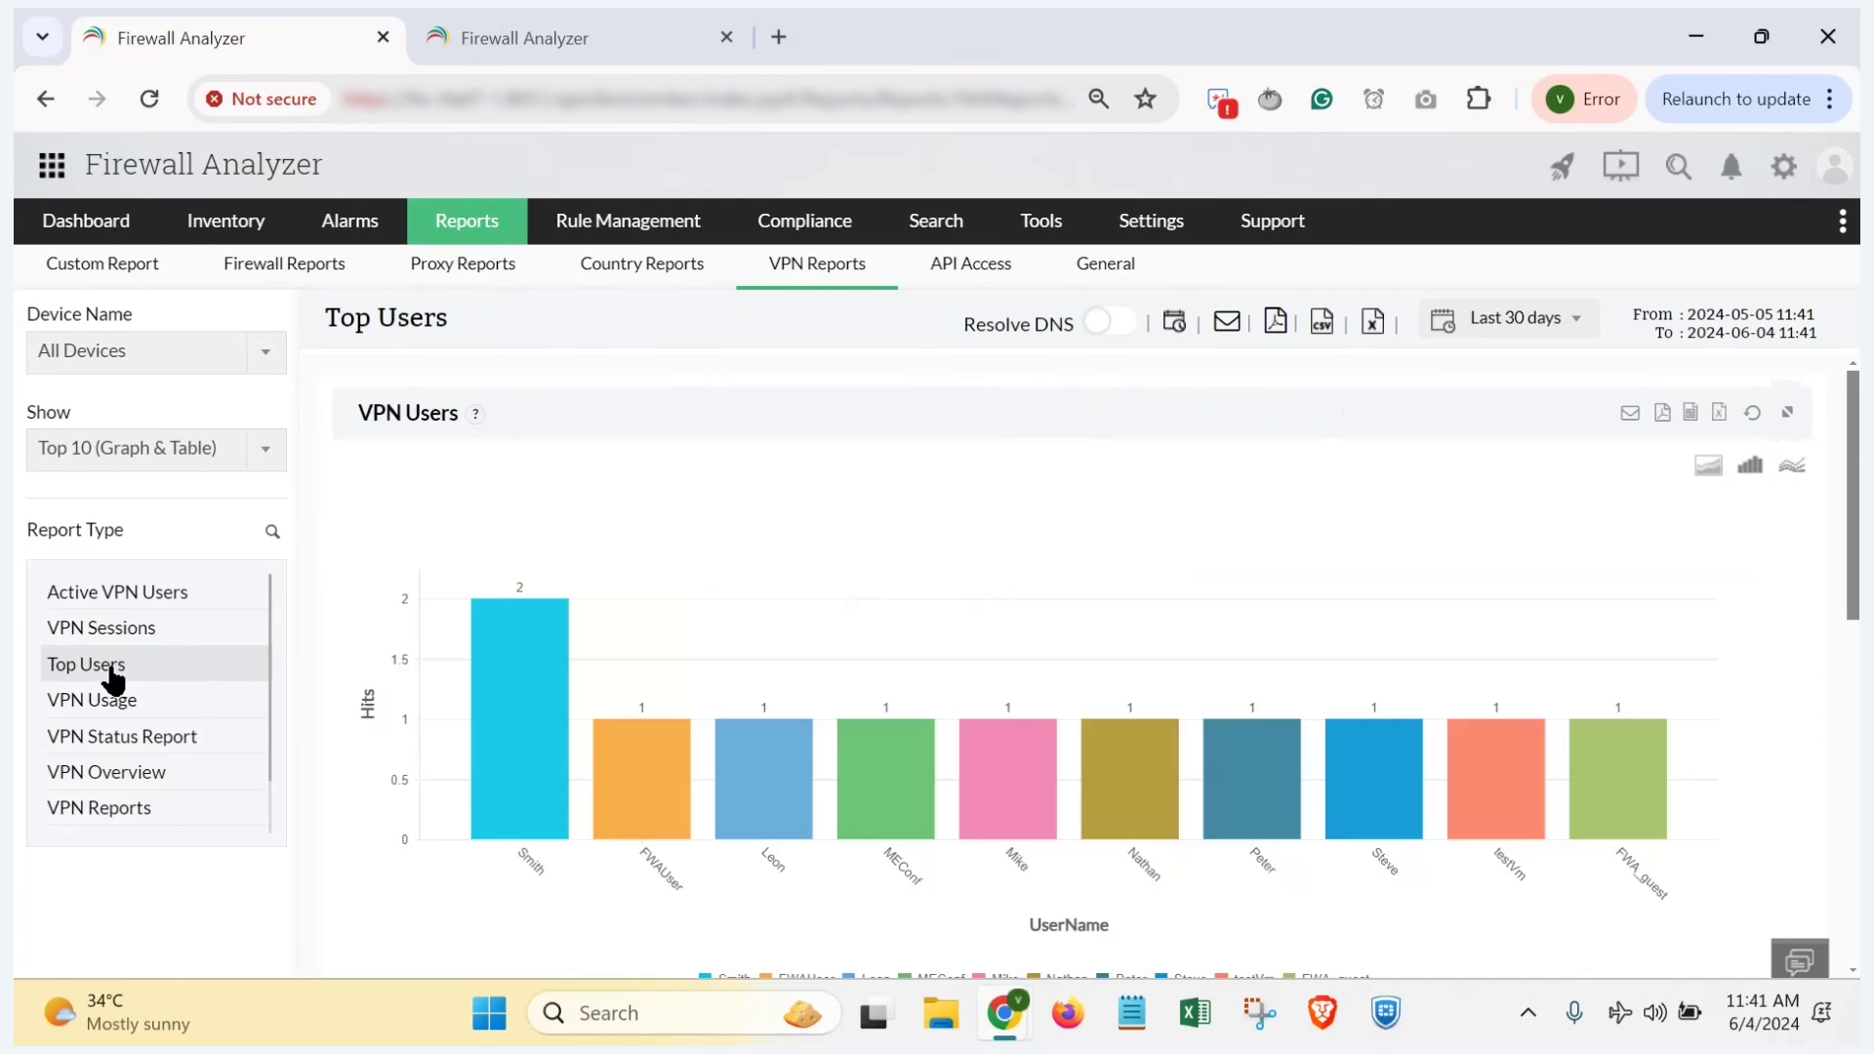
pyautogui.click(100, 773)
pyautogui.scroll(-2, 140, 721)
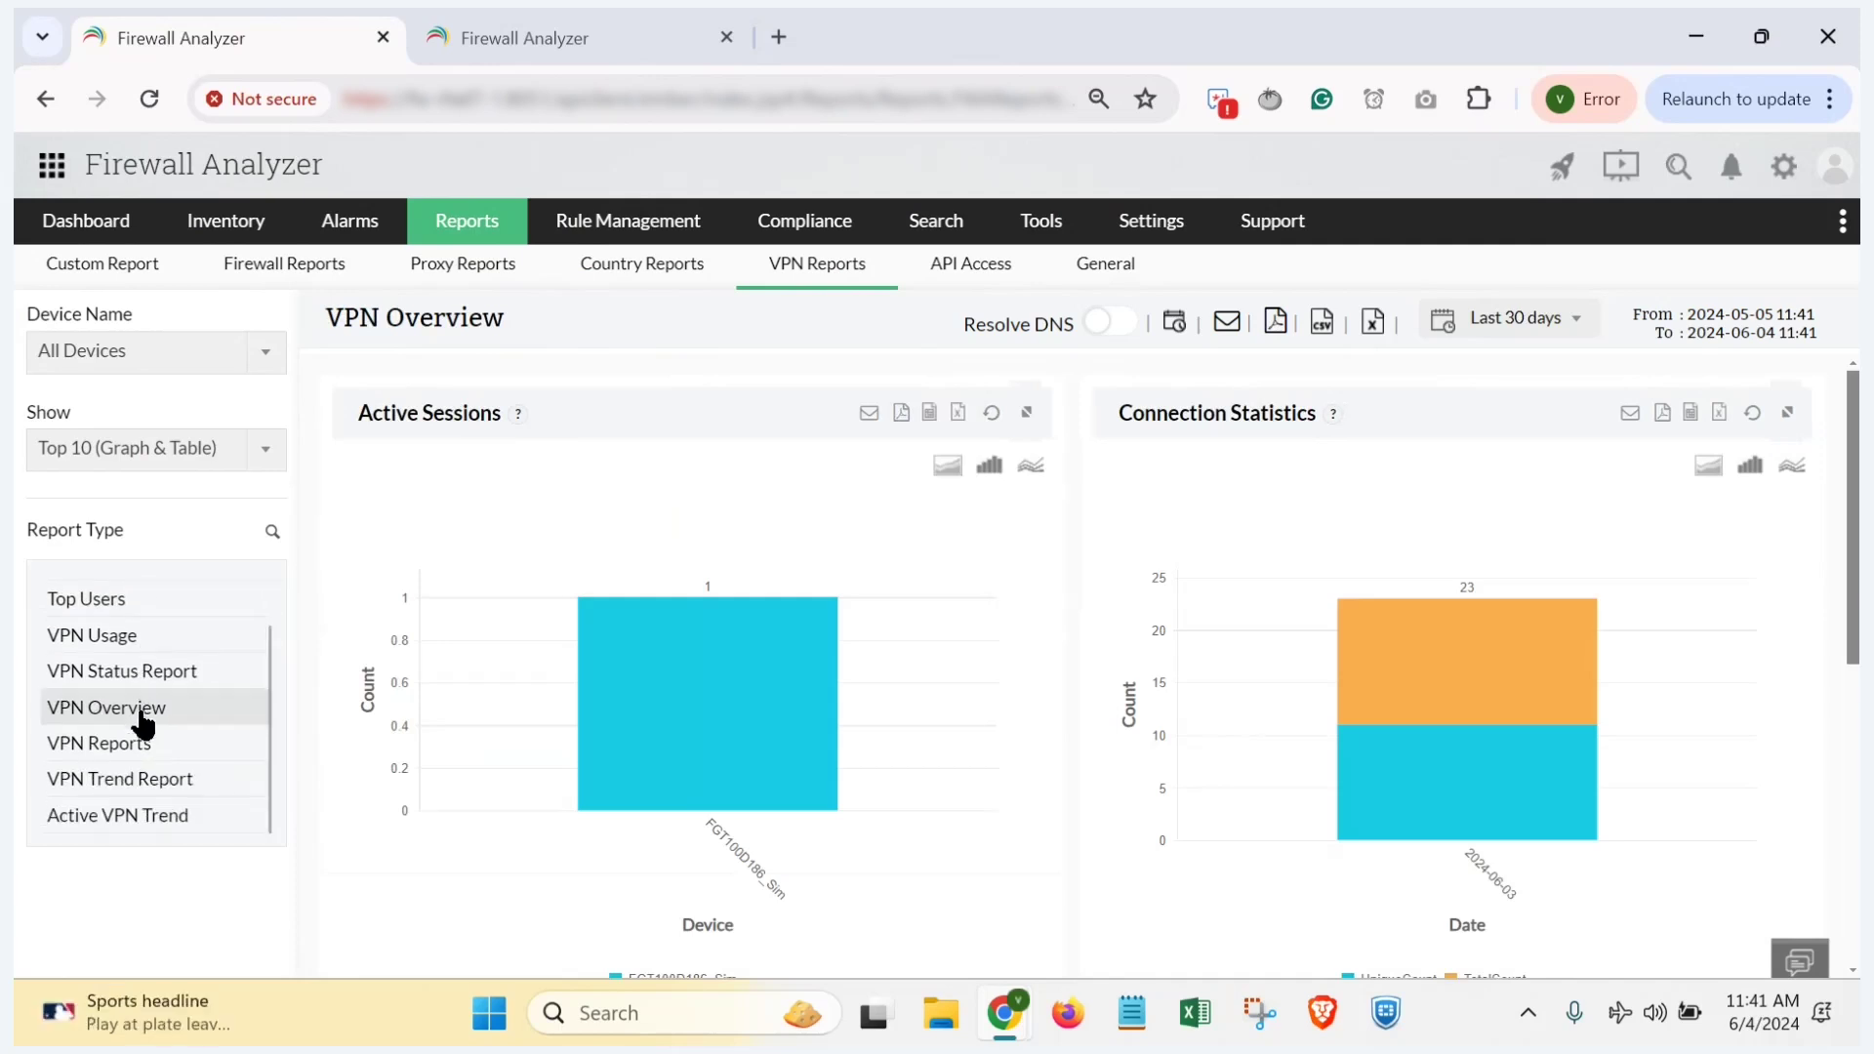
pyautogui.click(134, 796)
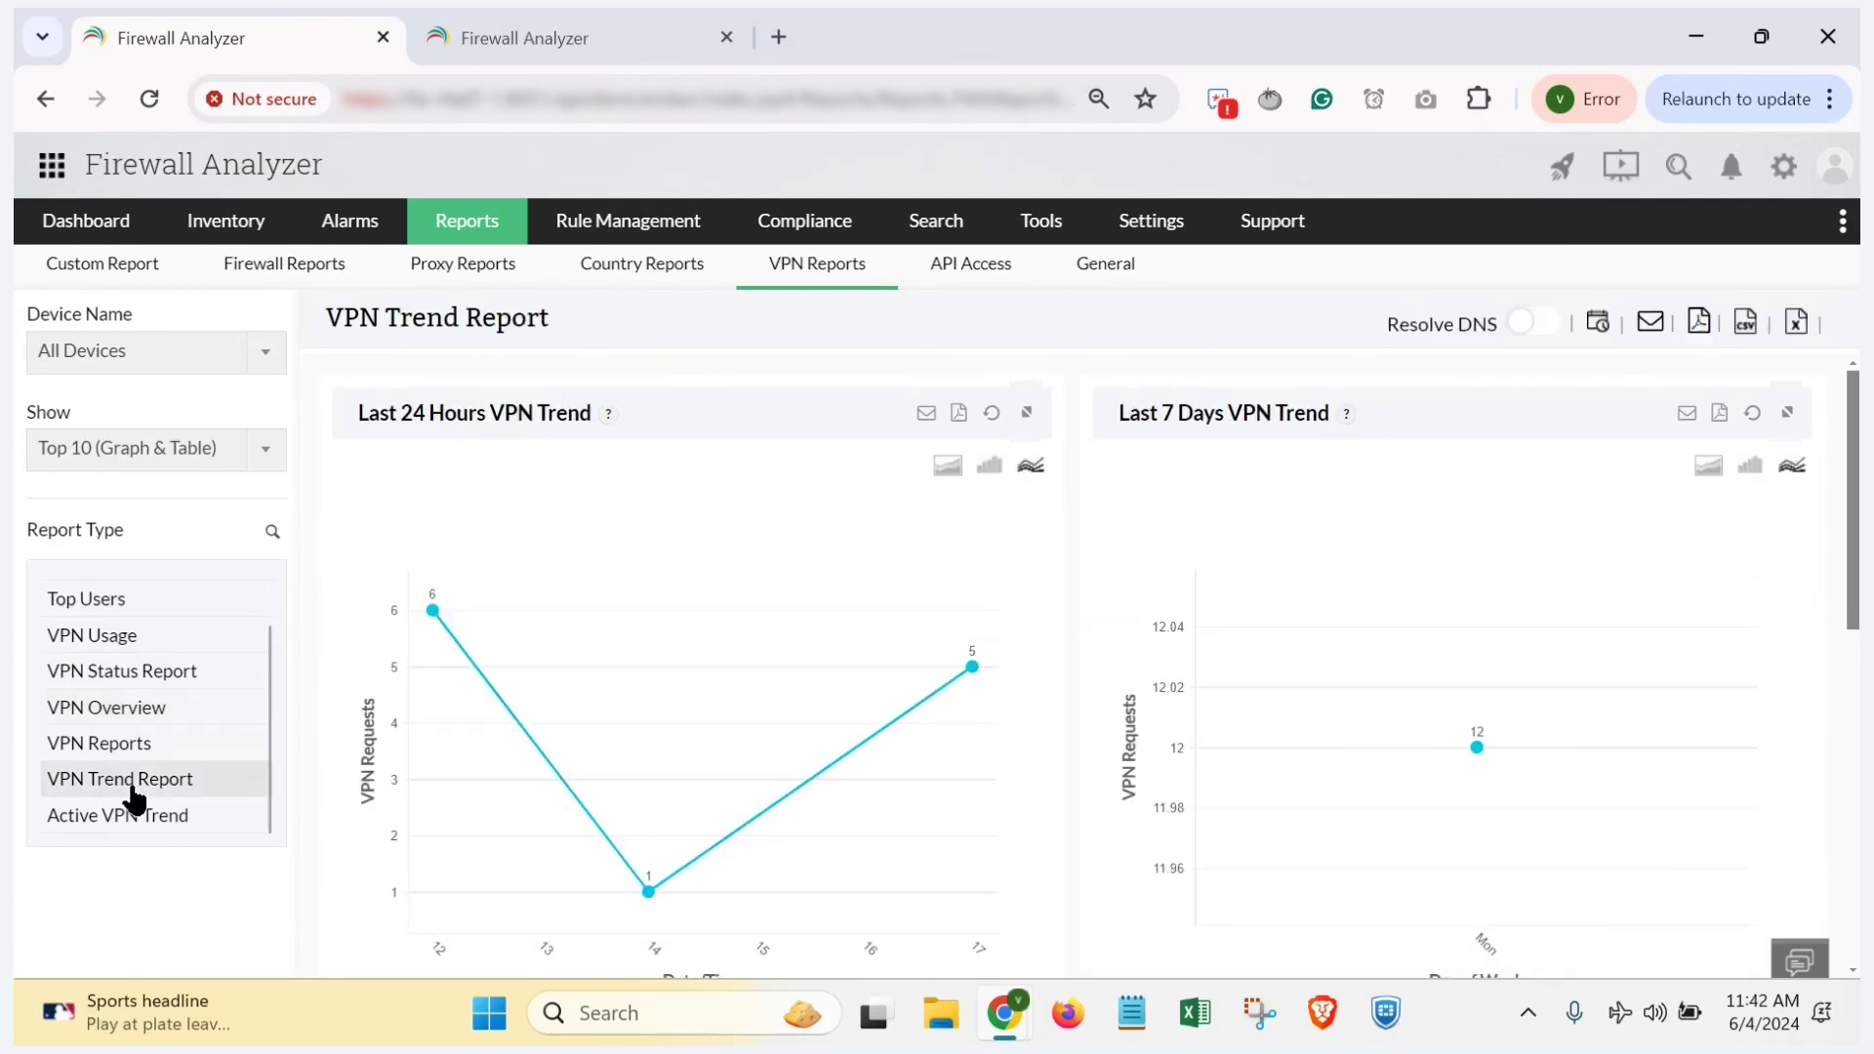
pyautogui.click(115, 822)
pyautogui.click(138, 783)
# Step: Switch to the FWA Training presentation, advance to the Case 1 slide about logged-in VPN users, and return to Firewall Analyzer
pyautogui.hotkey('alt', 'Tab')
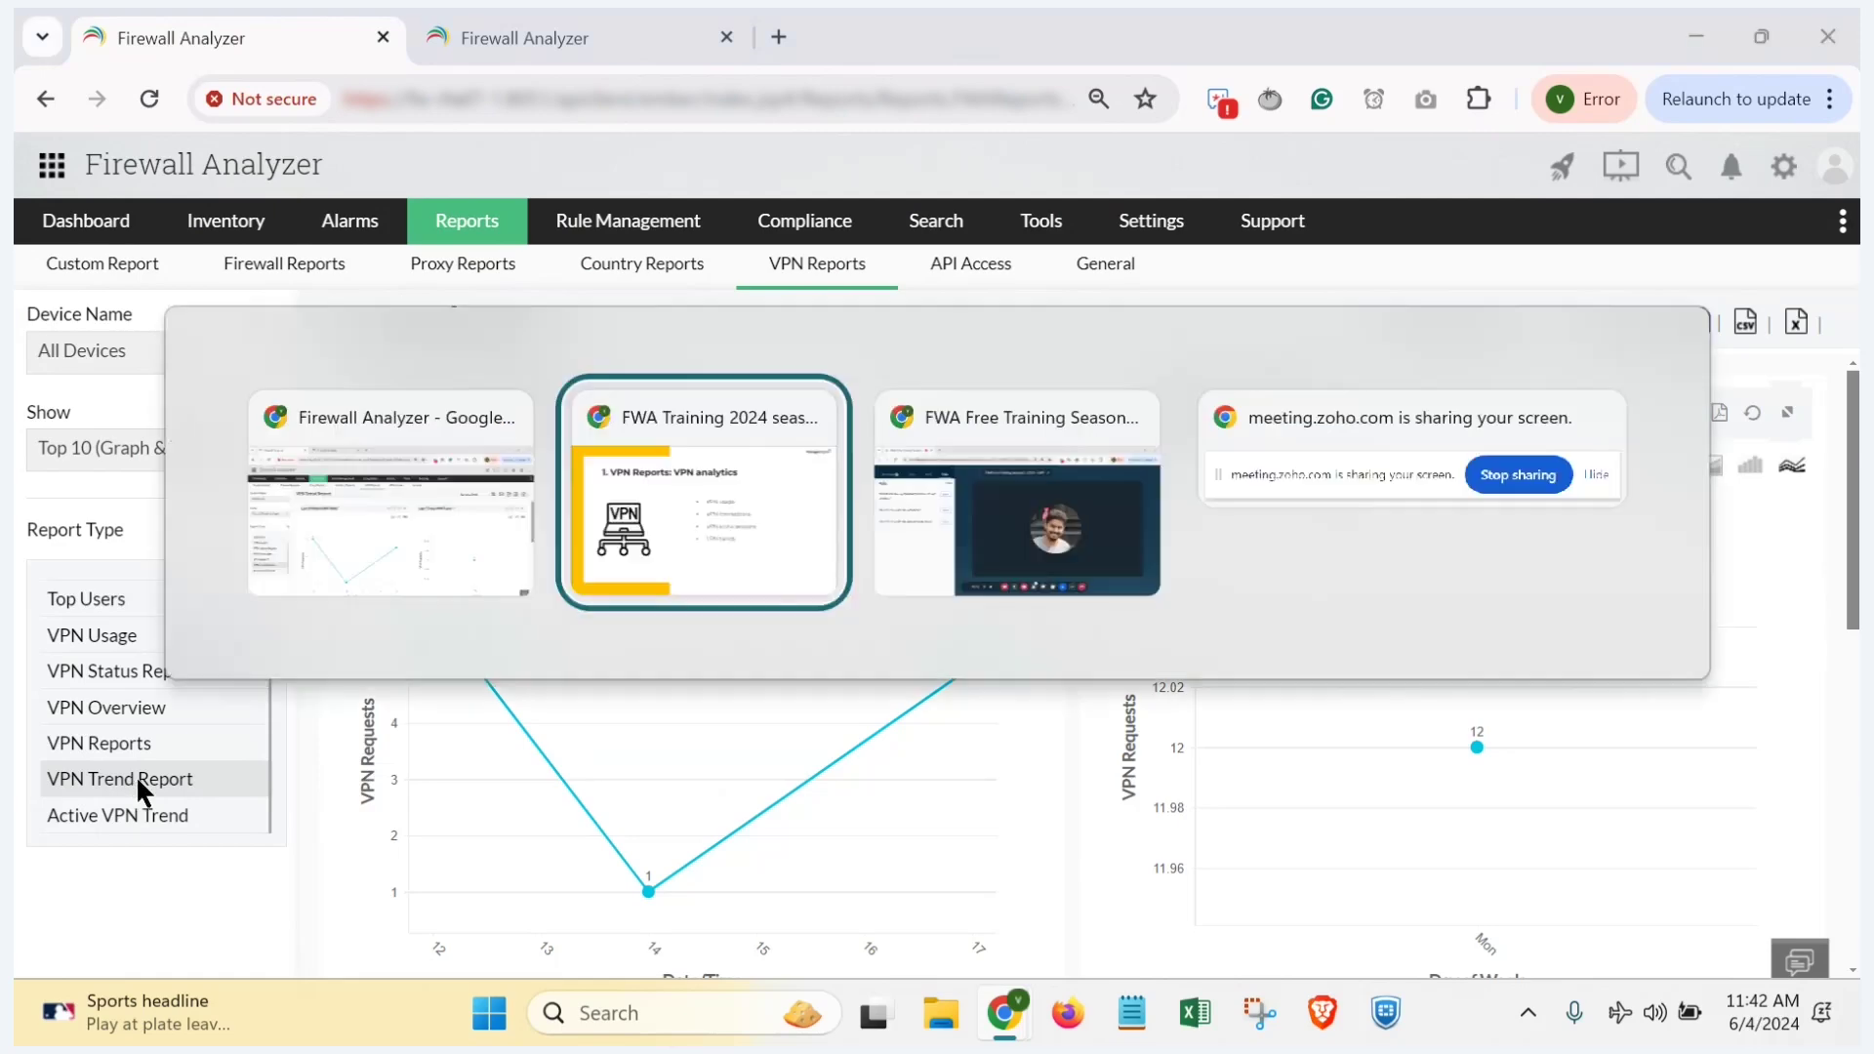
pyautogui.press('Right')
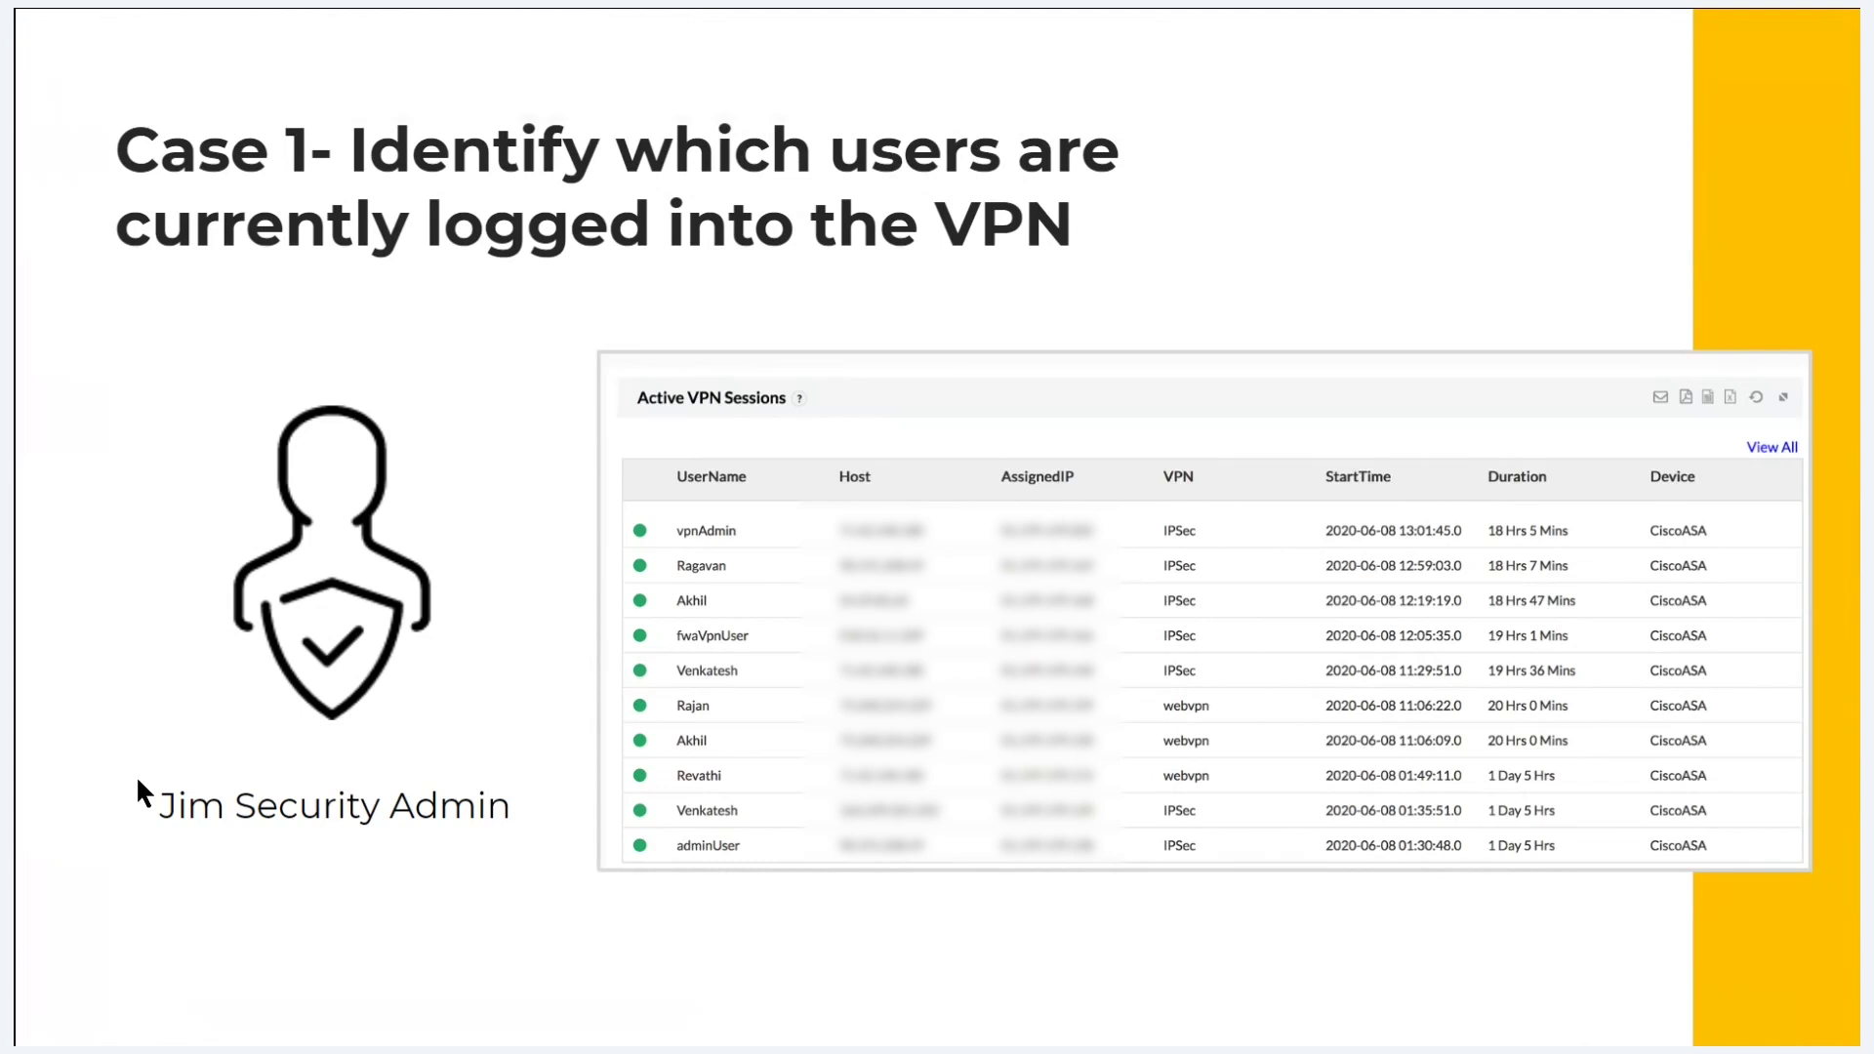
pyautogui.hotkey('alt', 'Tab')
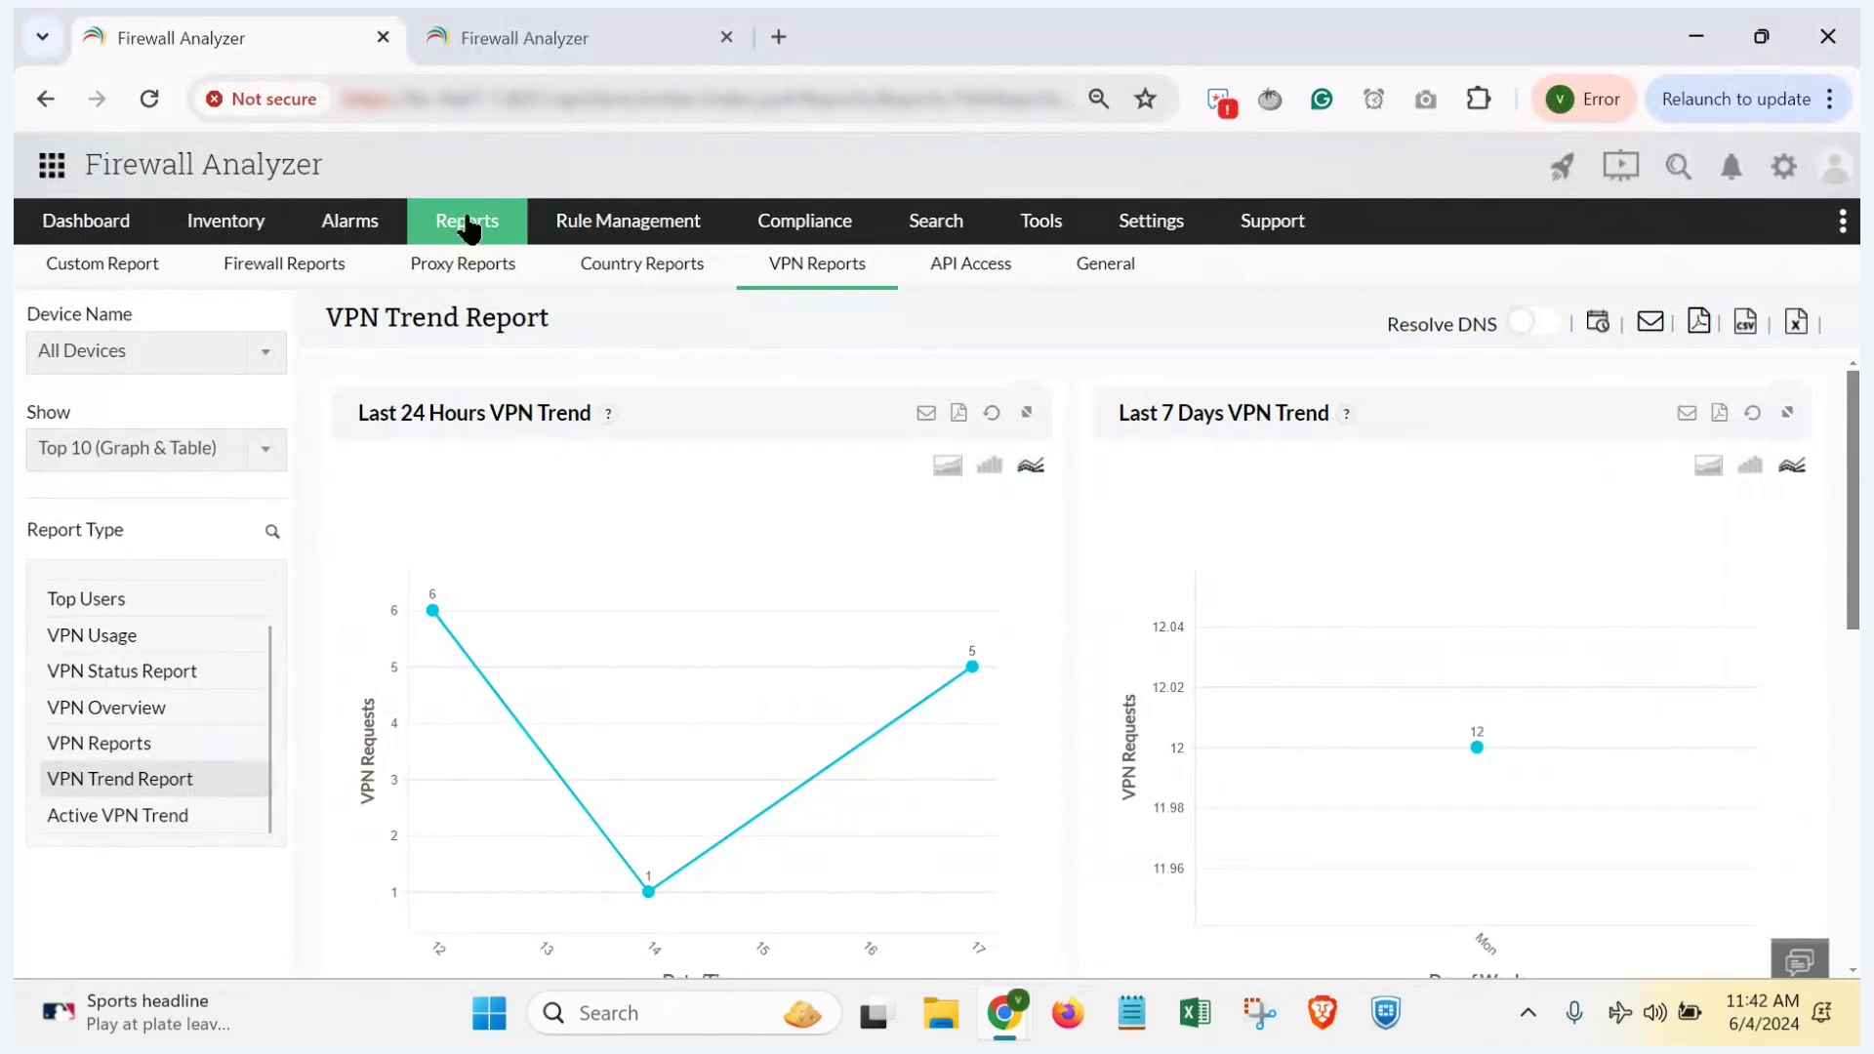
# Step: Open the Active VPN Users report from the VPN report types
pyautogui.moveTo(473, 221)
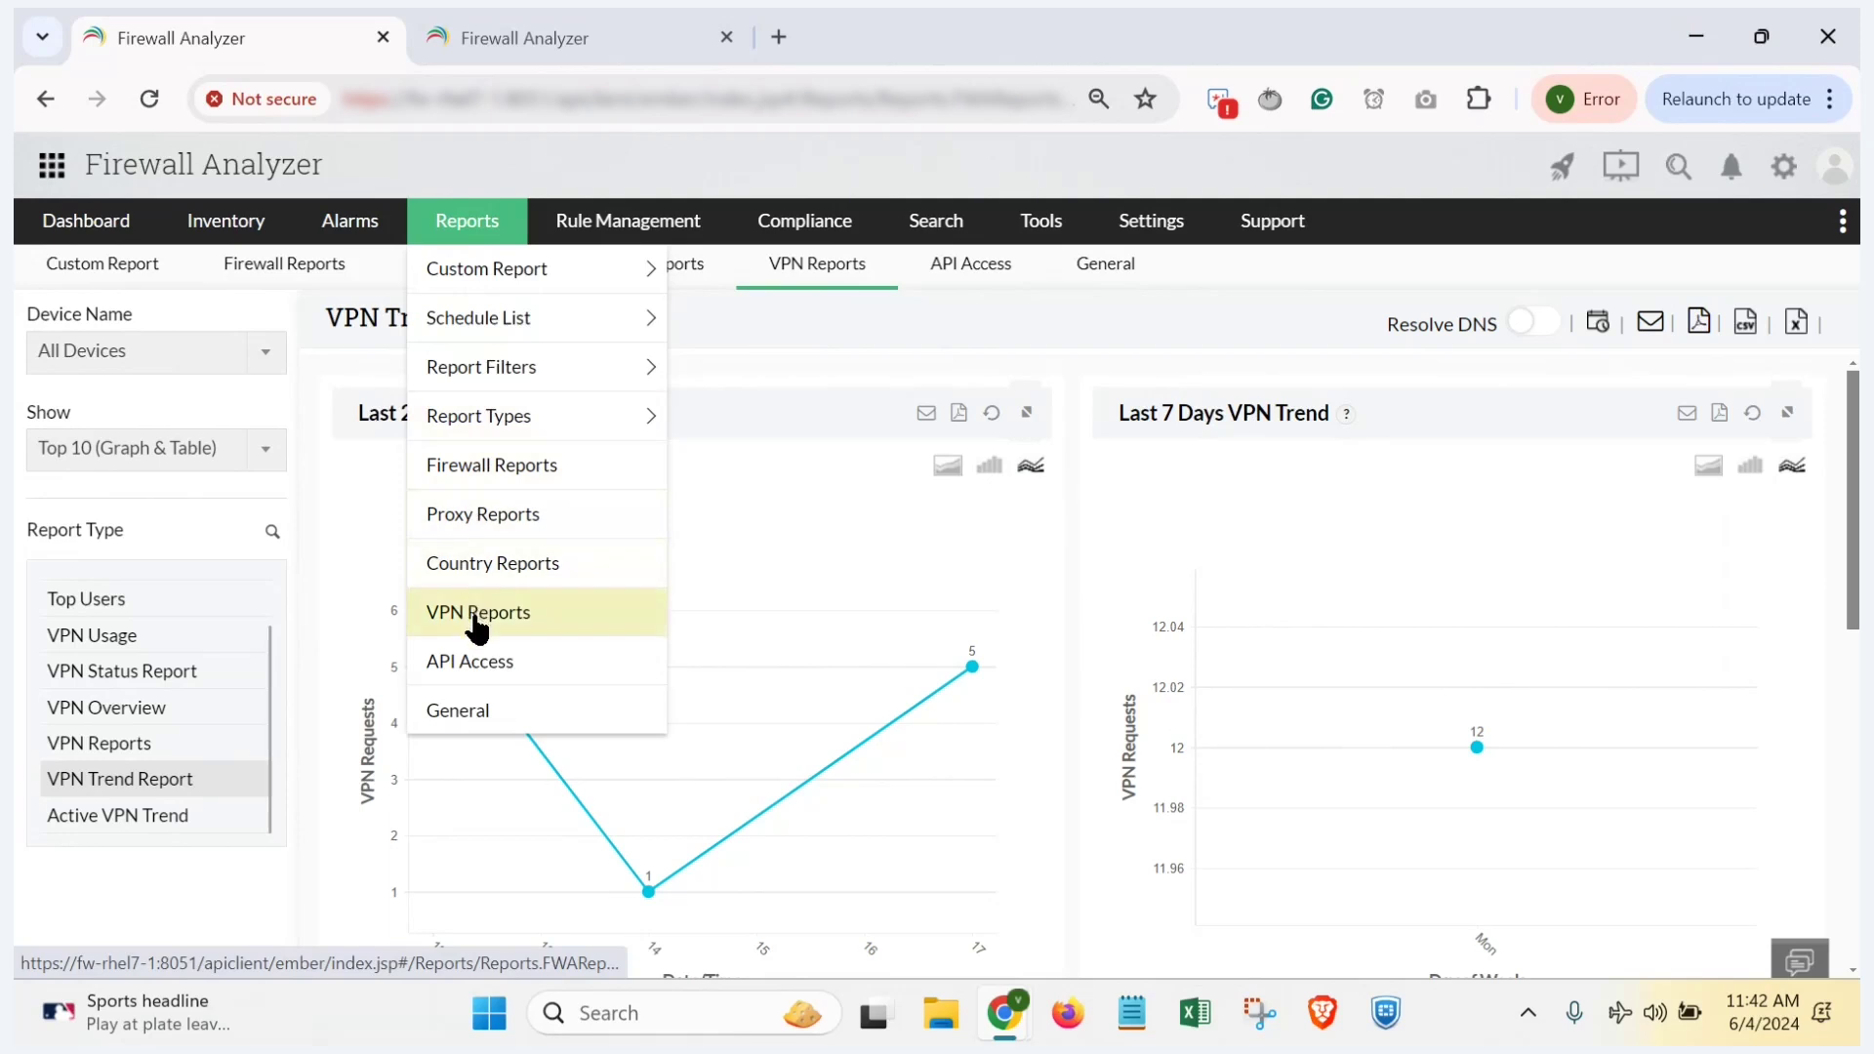
pyautogui.scroll(2, 69, 693)
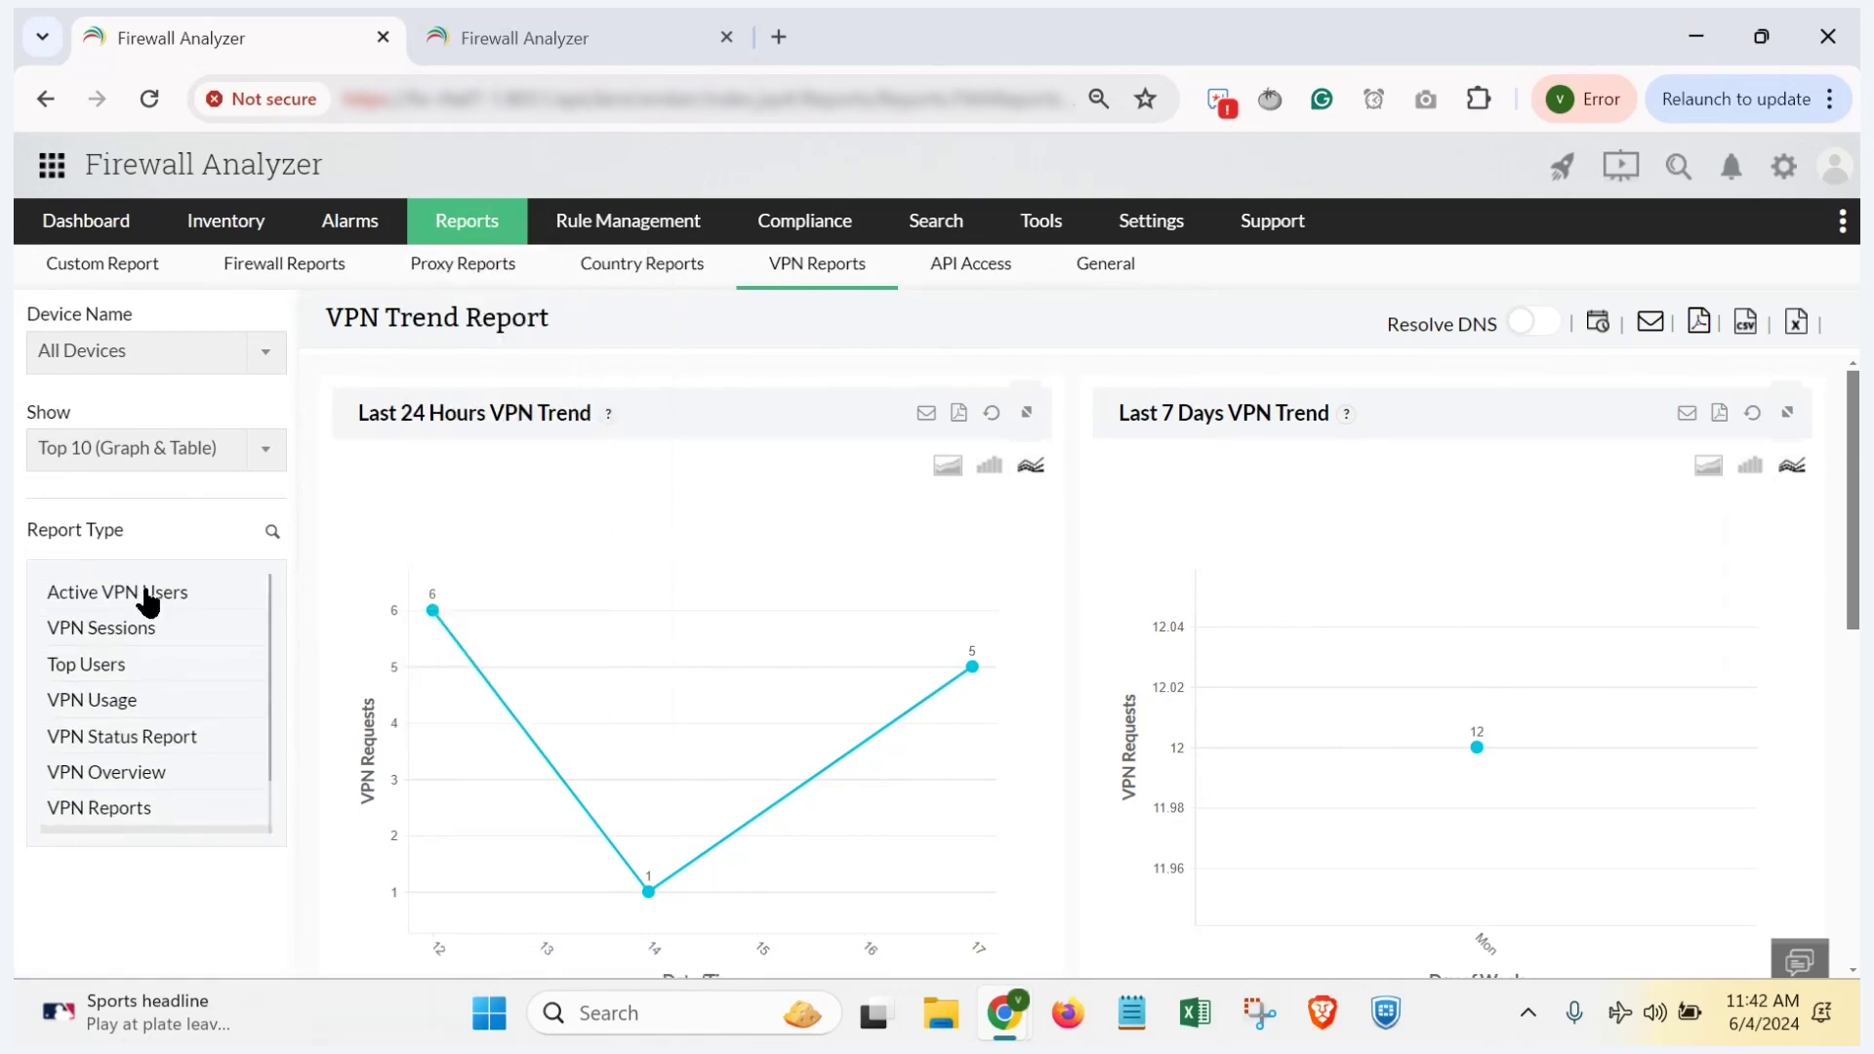
pyautogui.click(146, 595)
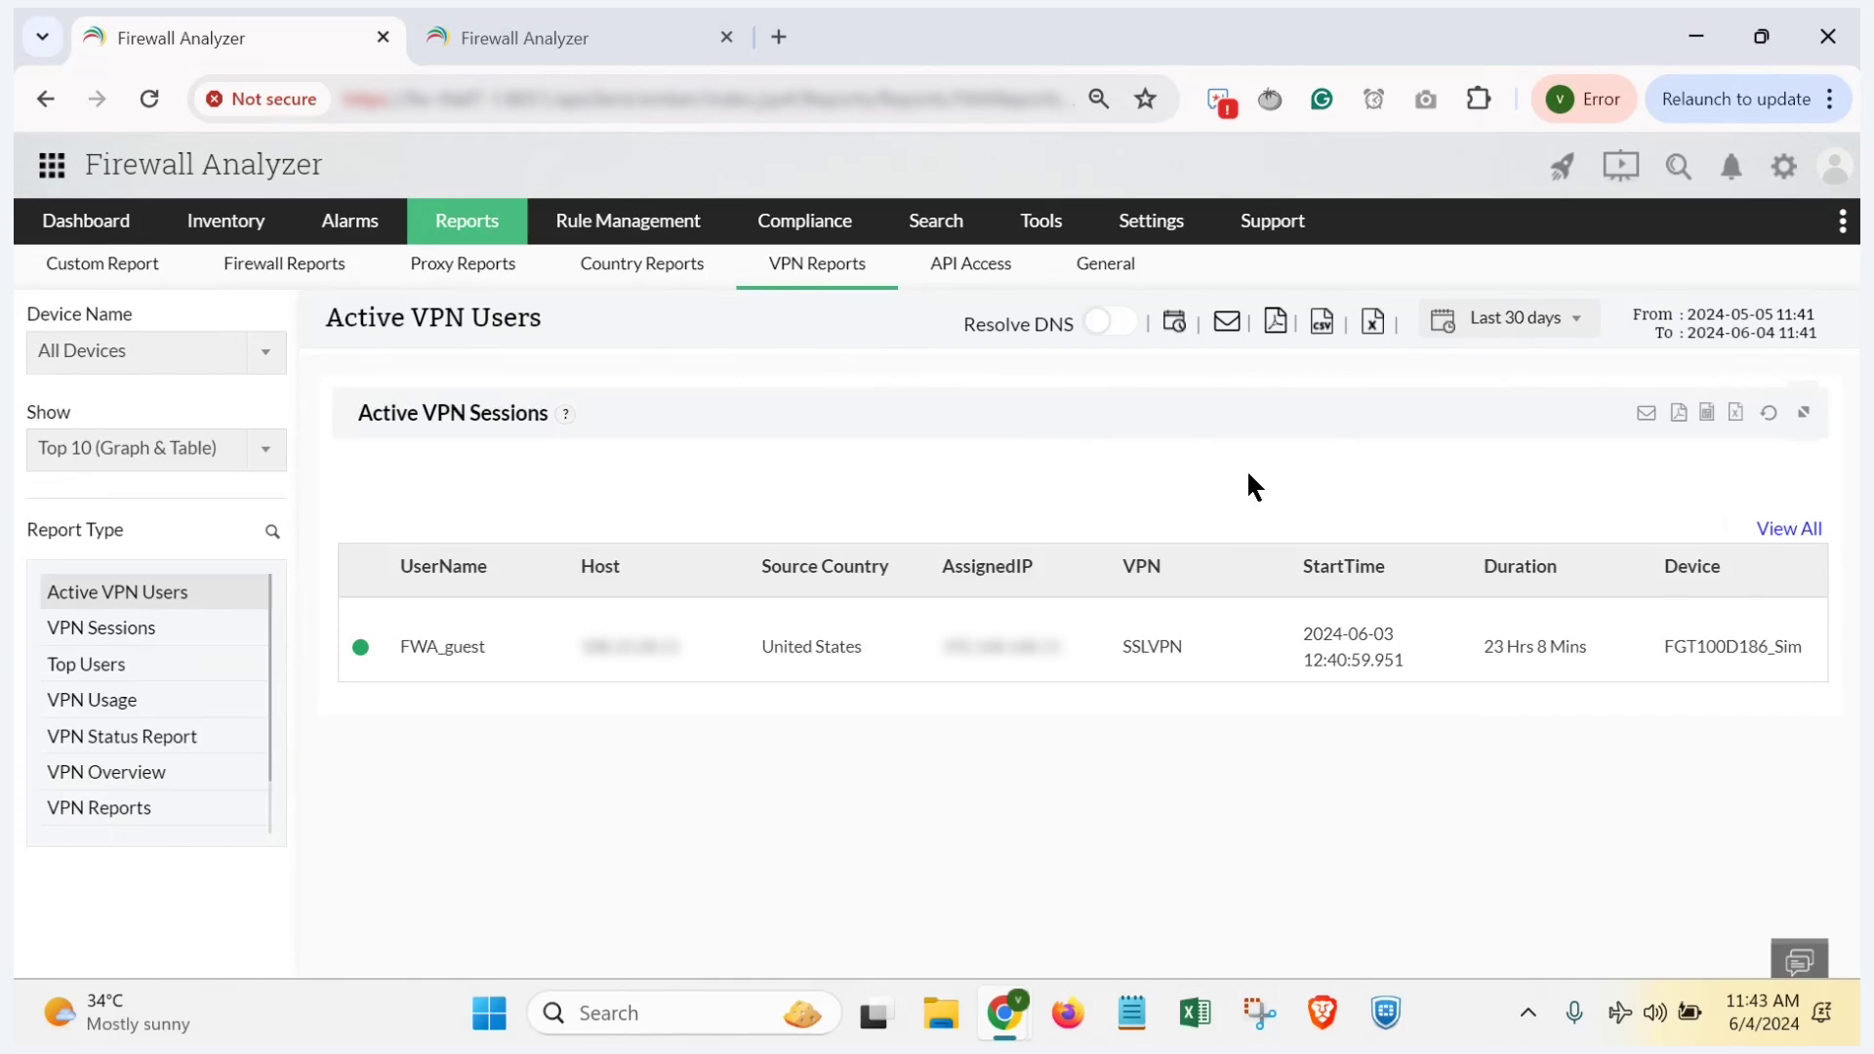
# Step: Start a scheduled report profile named "VPN report" with all devices and the Active VPN Sessions widget, and continue to its schedule
pyautogui.click(1175, 330)
pyautogui.click(749, 583)
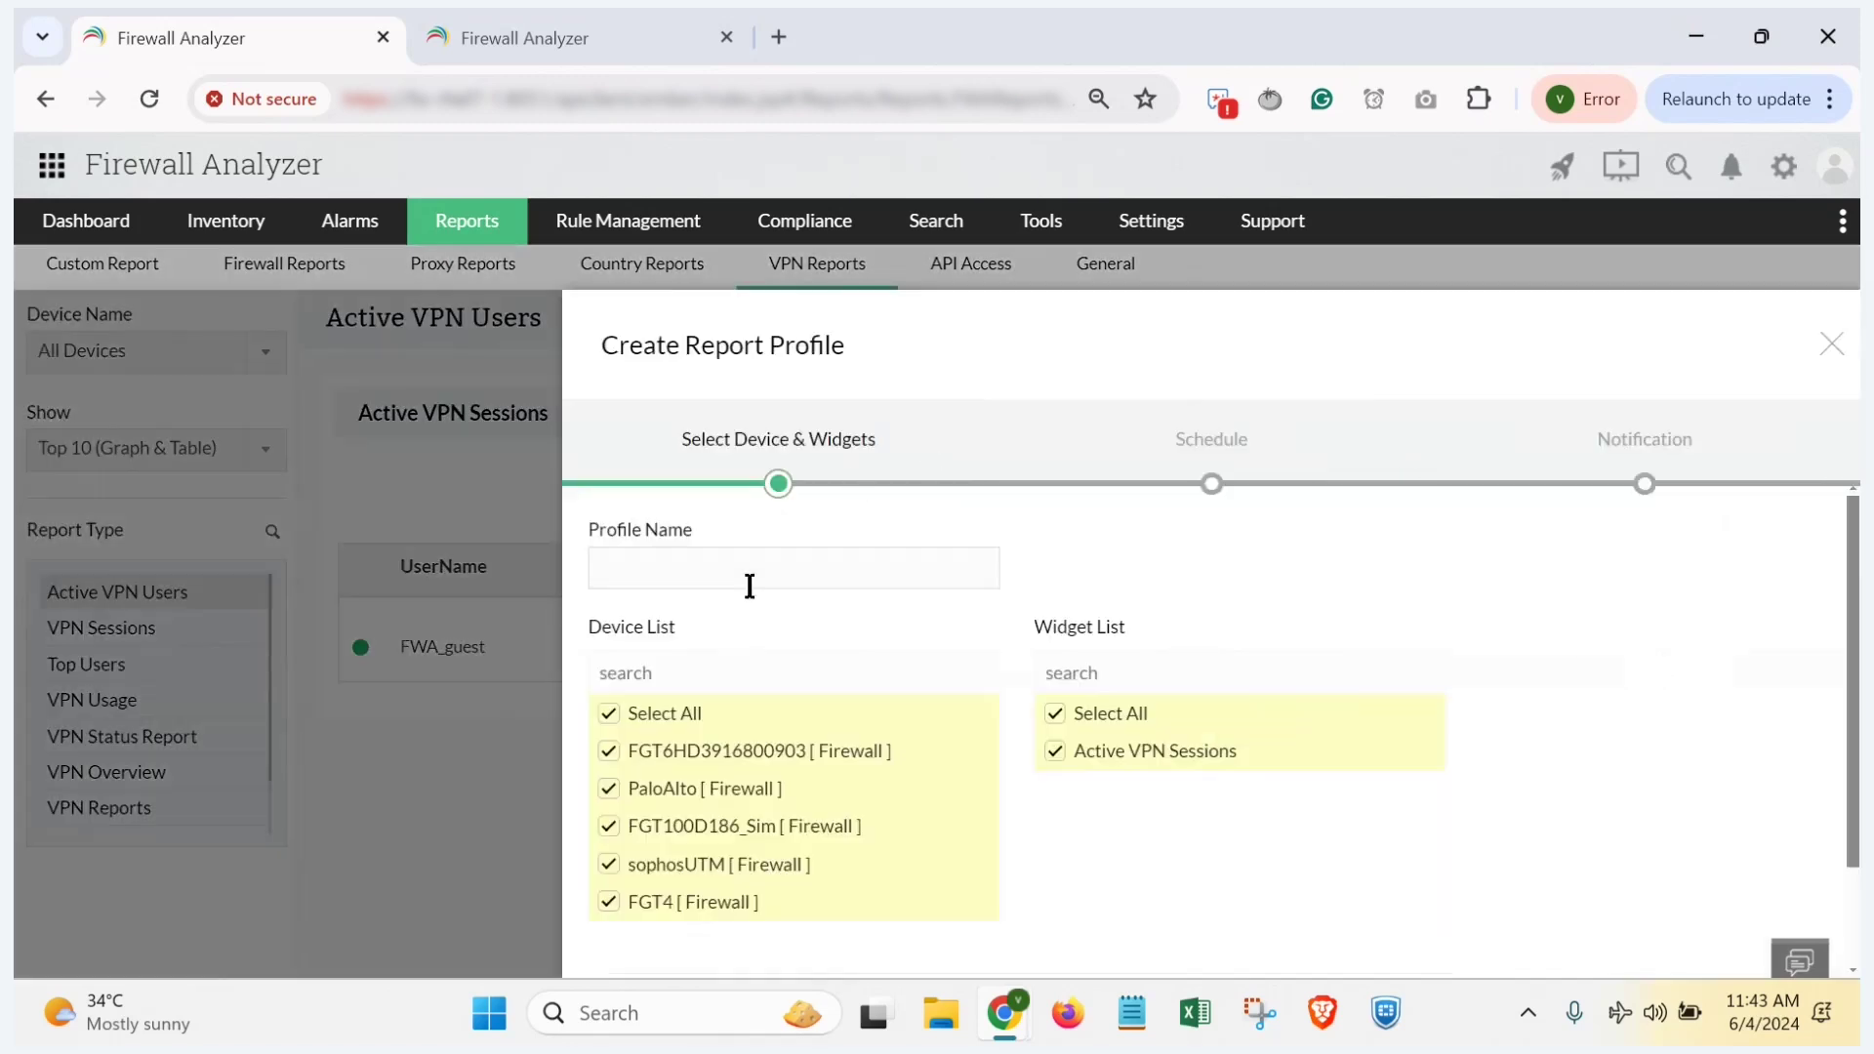
pyautogui.click(794, 636)
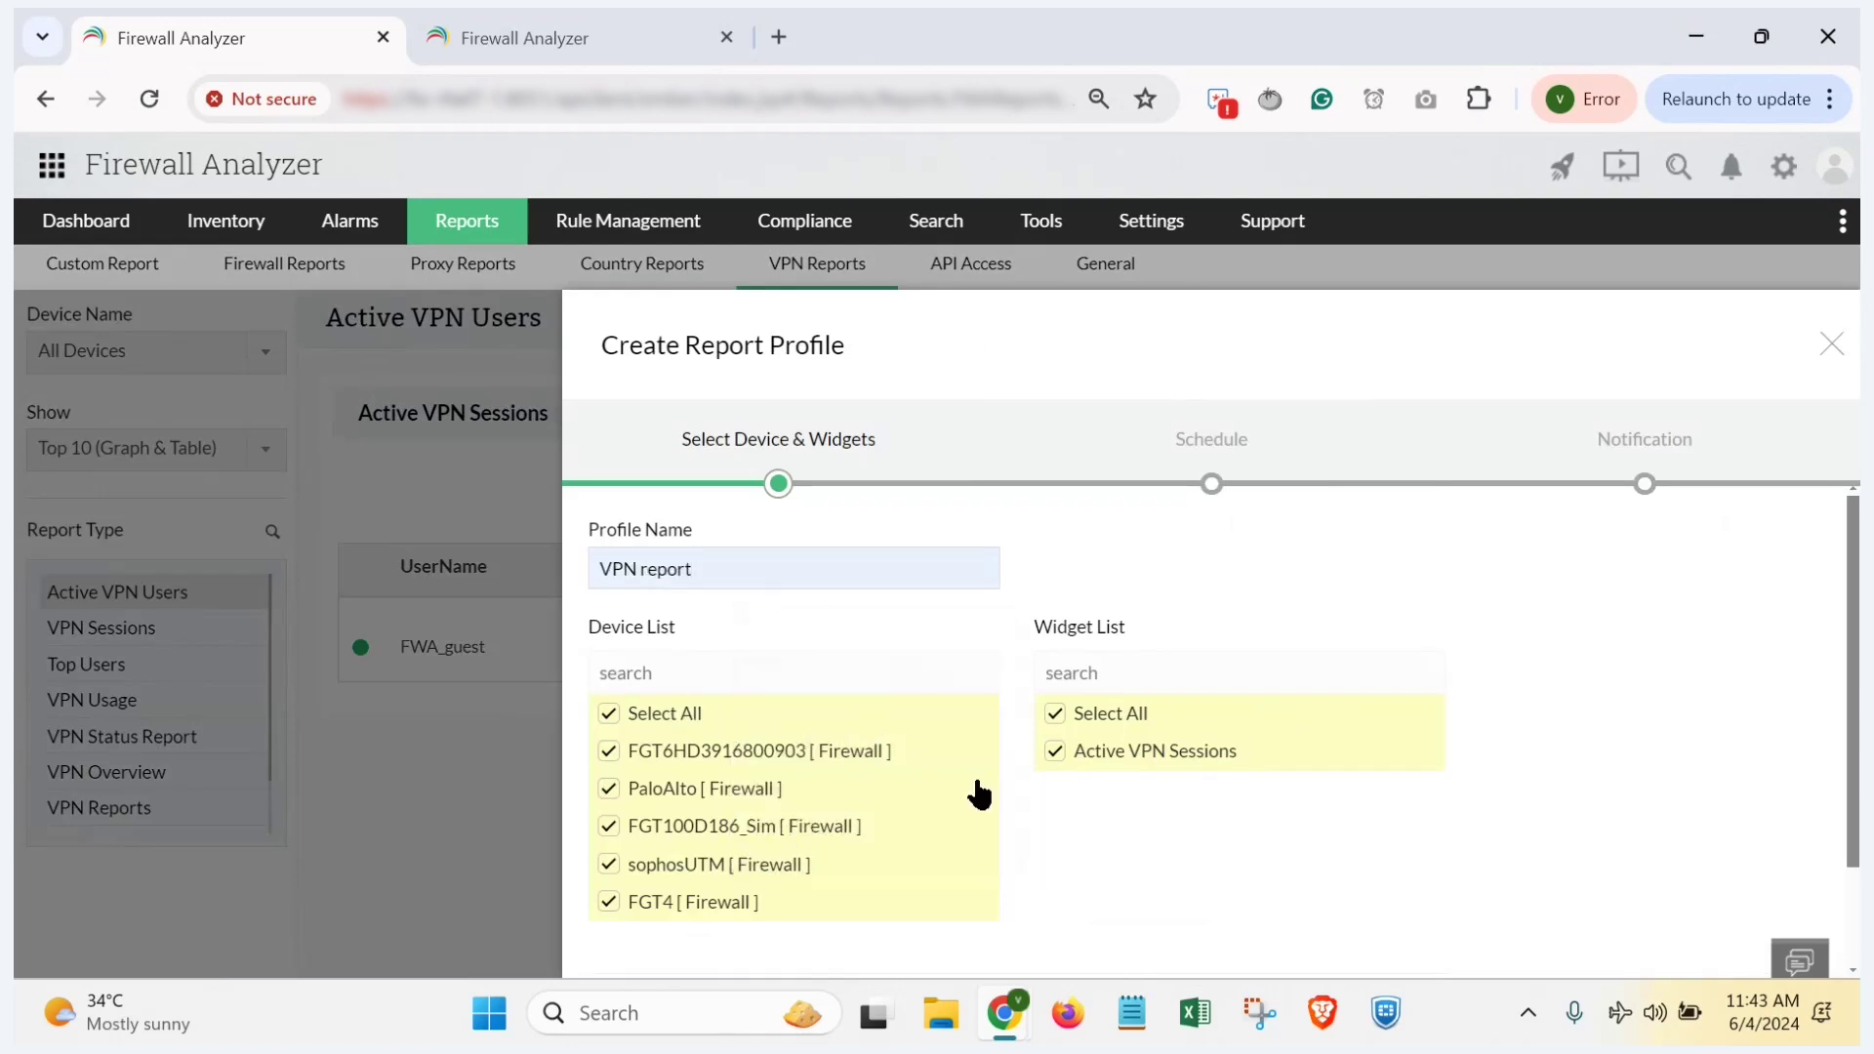
pyautogui.scroll(-1, 975, 791)
pyautogui.click(1370, 914)
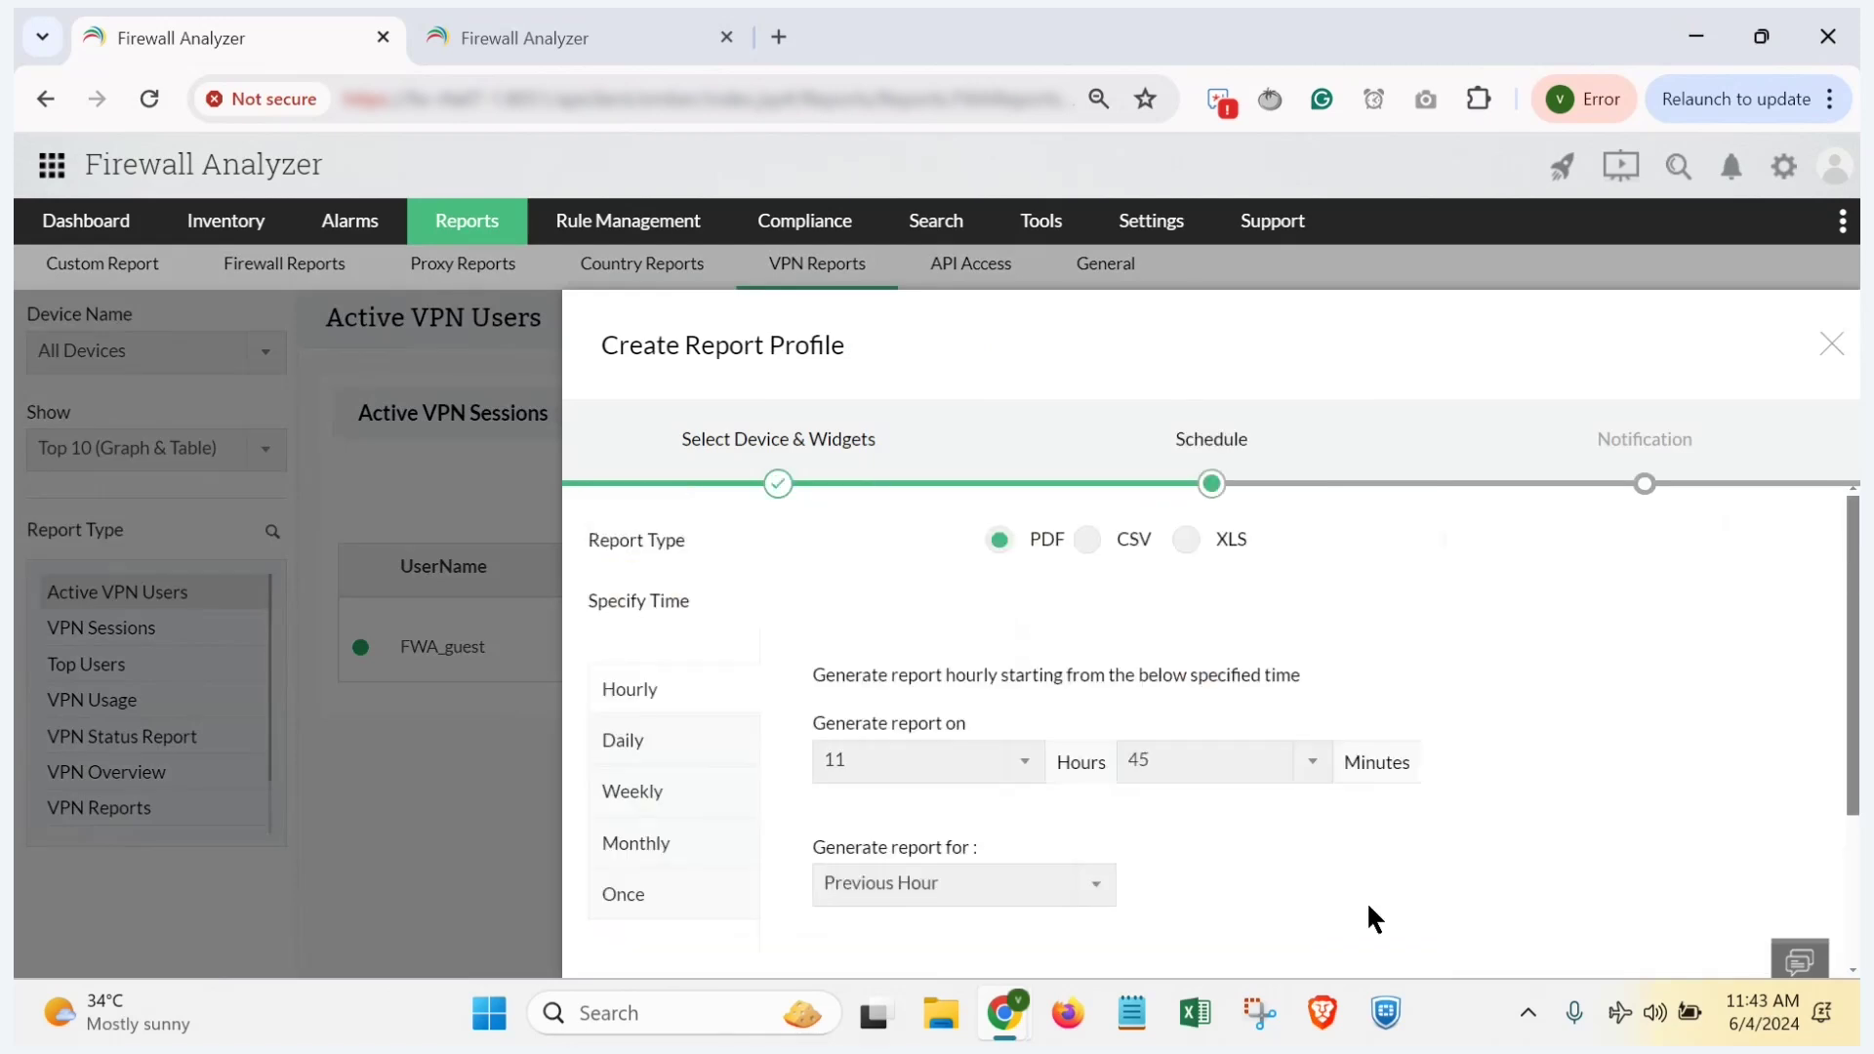
# Step: Set the report format to XLS, schedule generation monthly on day 18, and continue to the notification settings
pyautogui.click(1086, 547)
pyautogui.click(1200, 547)
pyautogui.scroll(-1, 1147, 636)
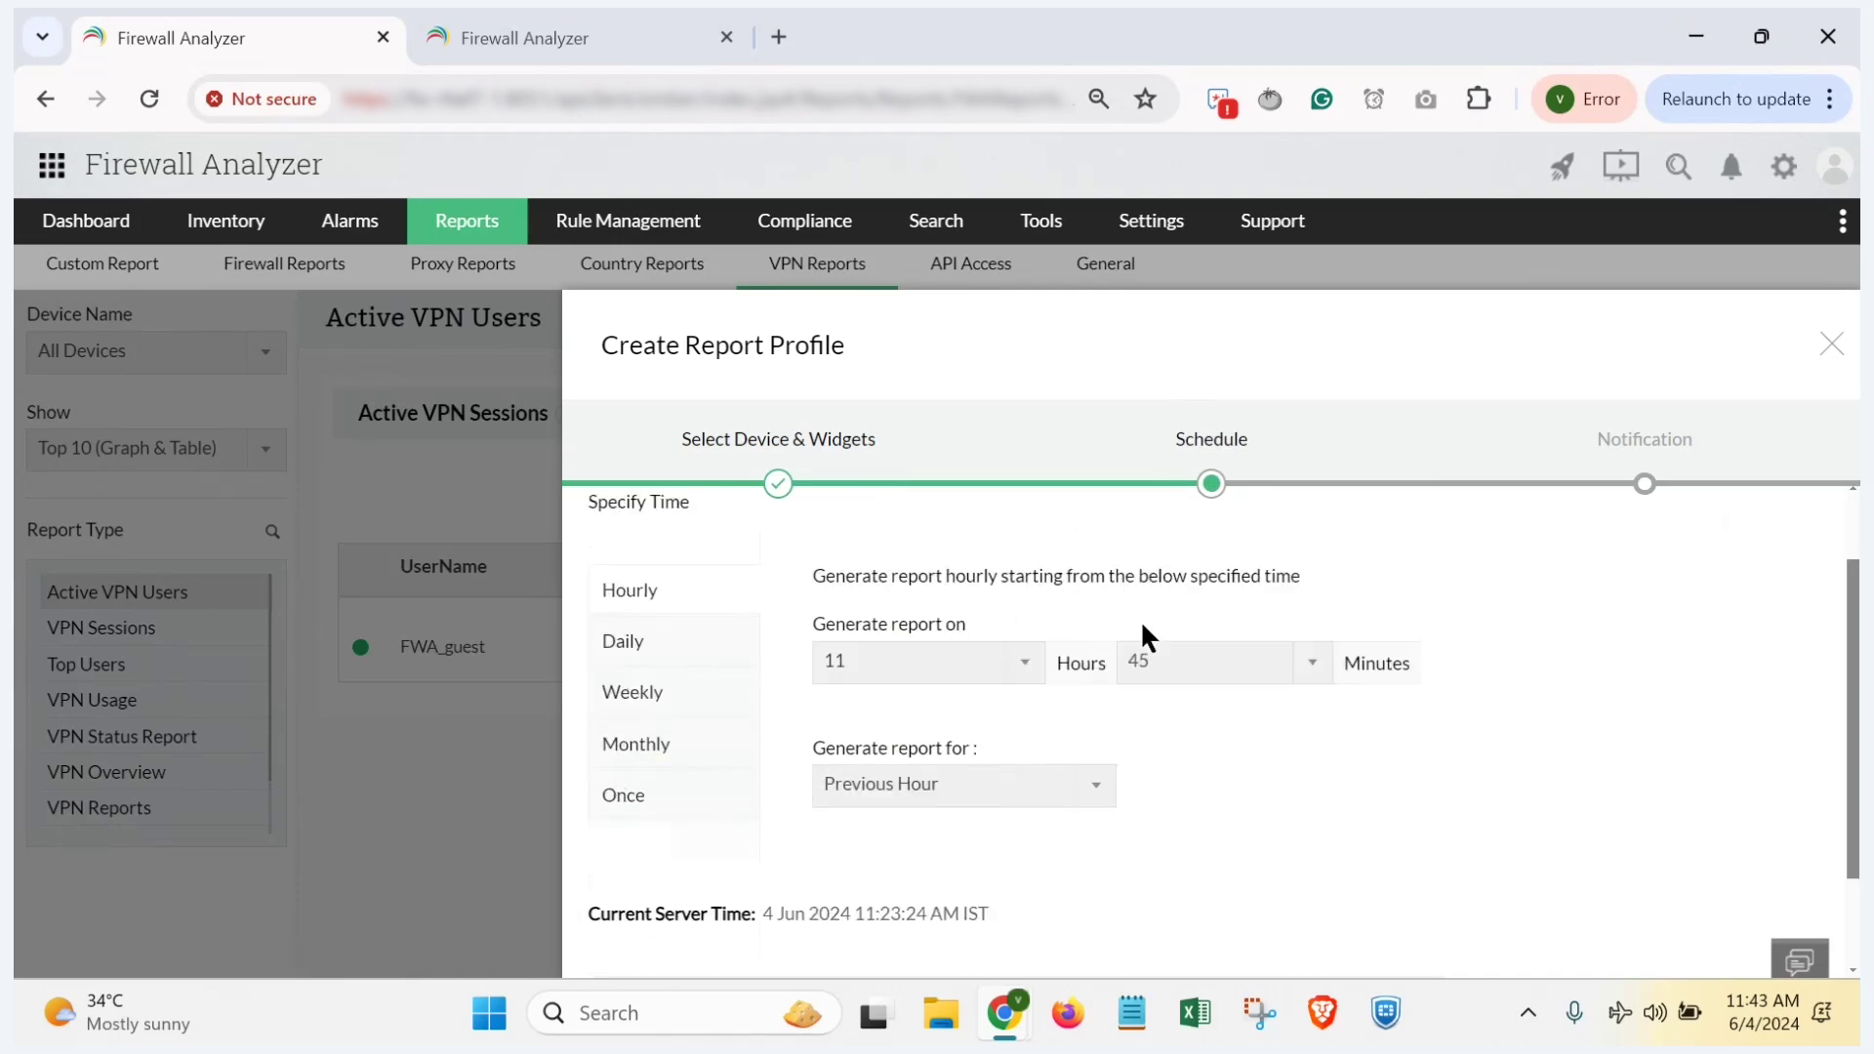
pyautogui.click(644, 754)
pyautogui.click(874, 668)
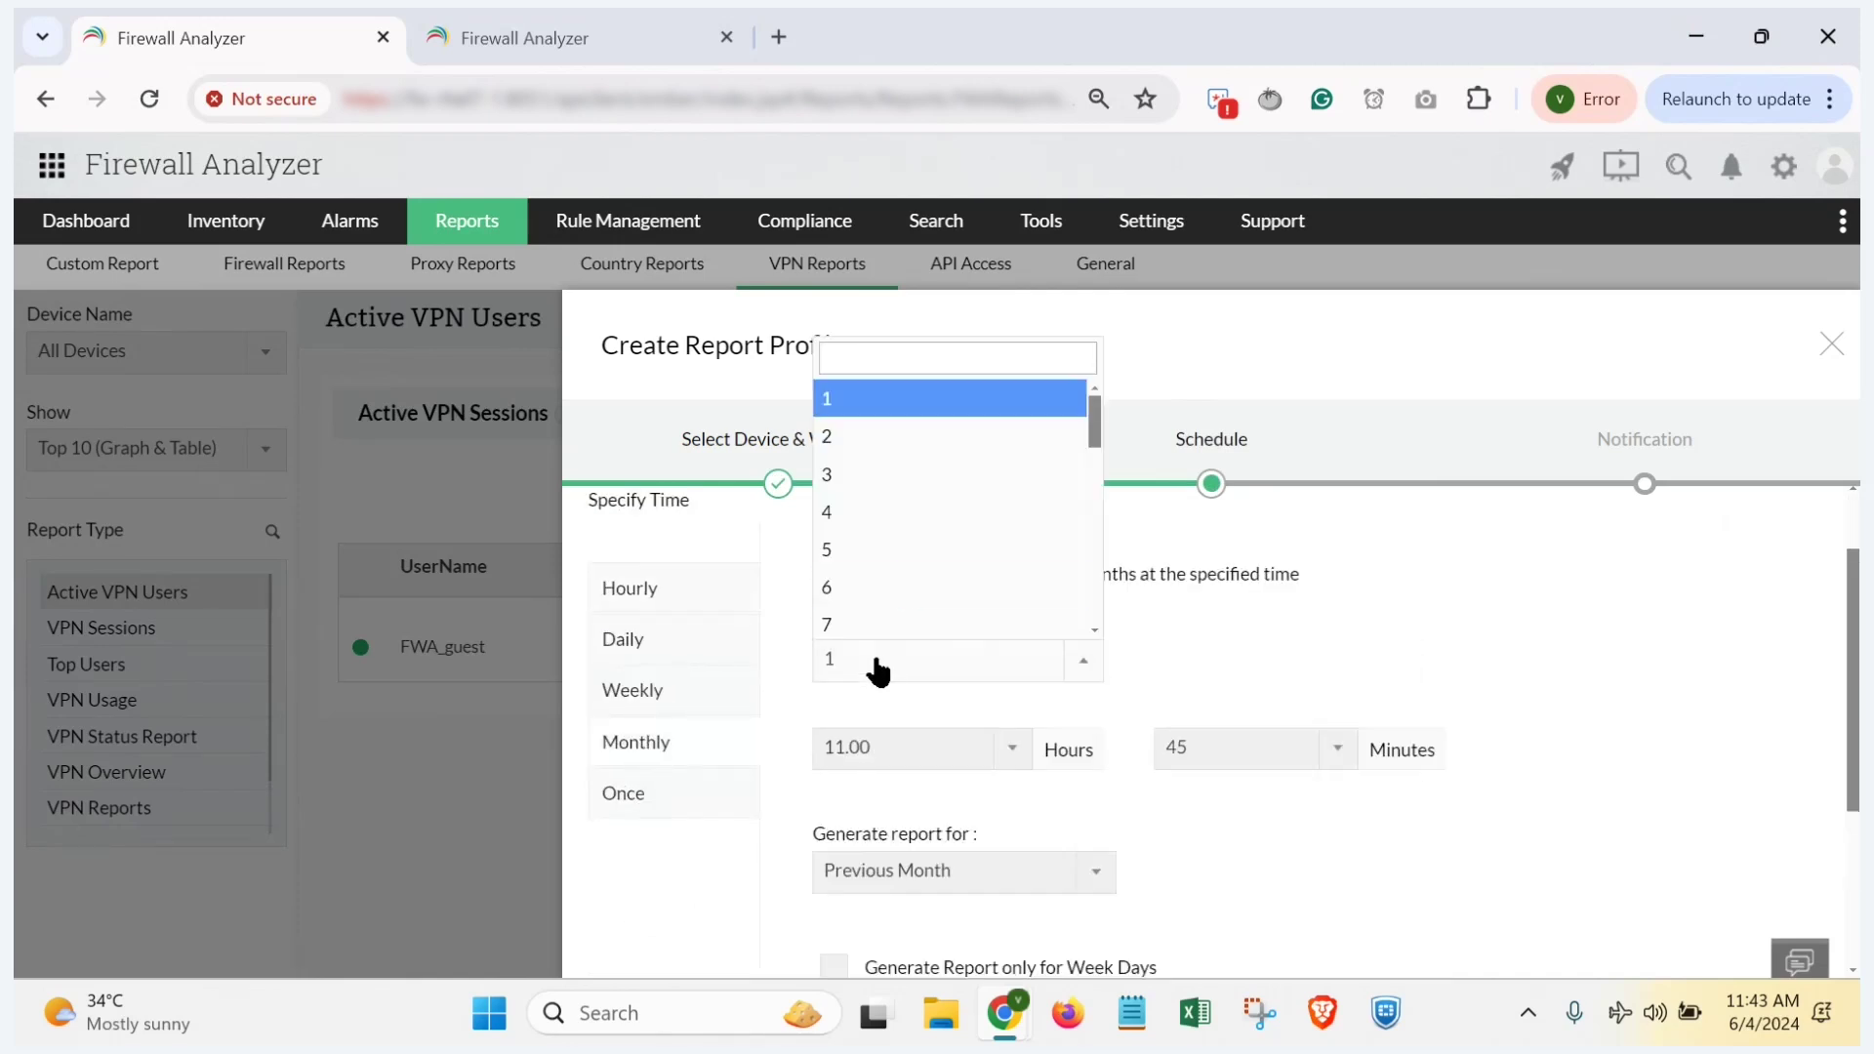
pyautogui.scroll(-5, 917, 551)
pyautogui.click(902, 523)
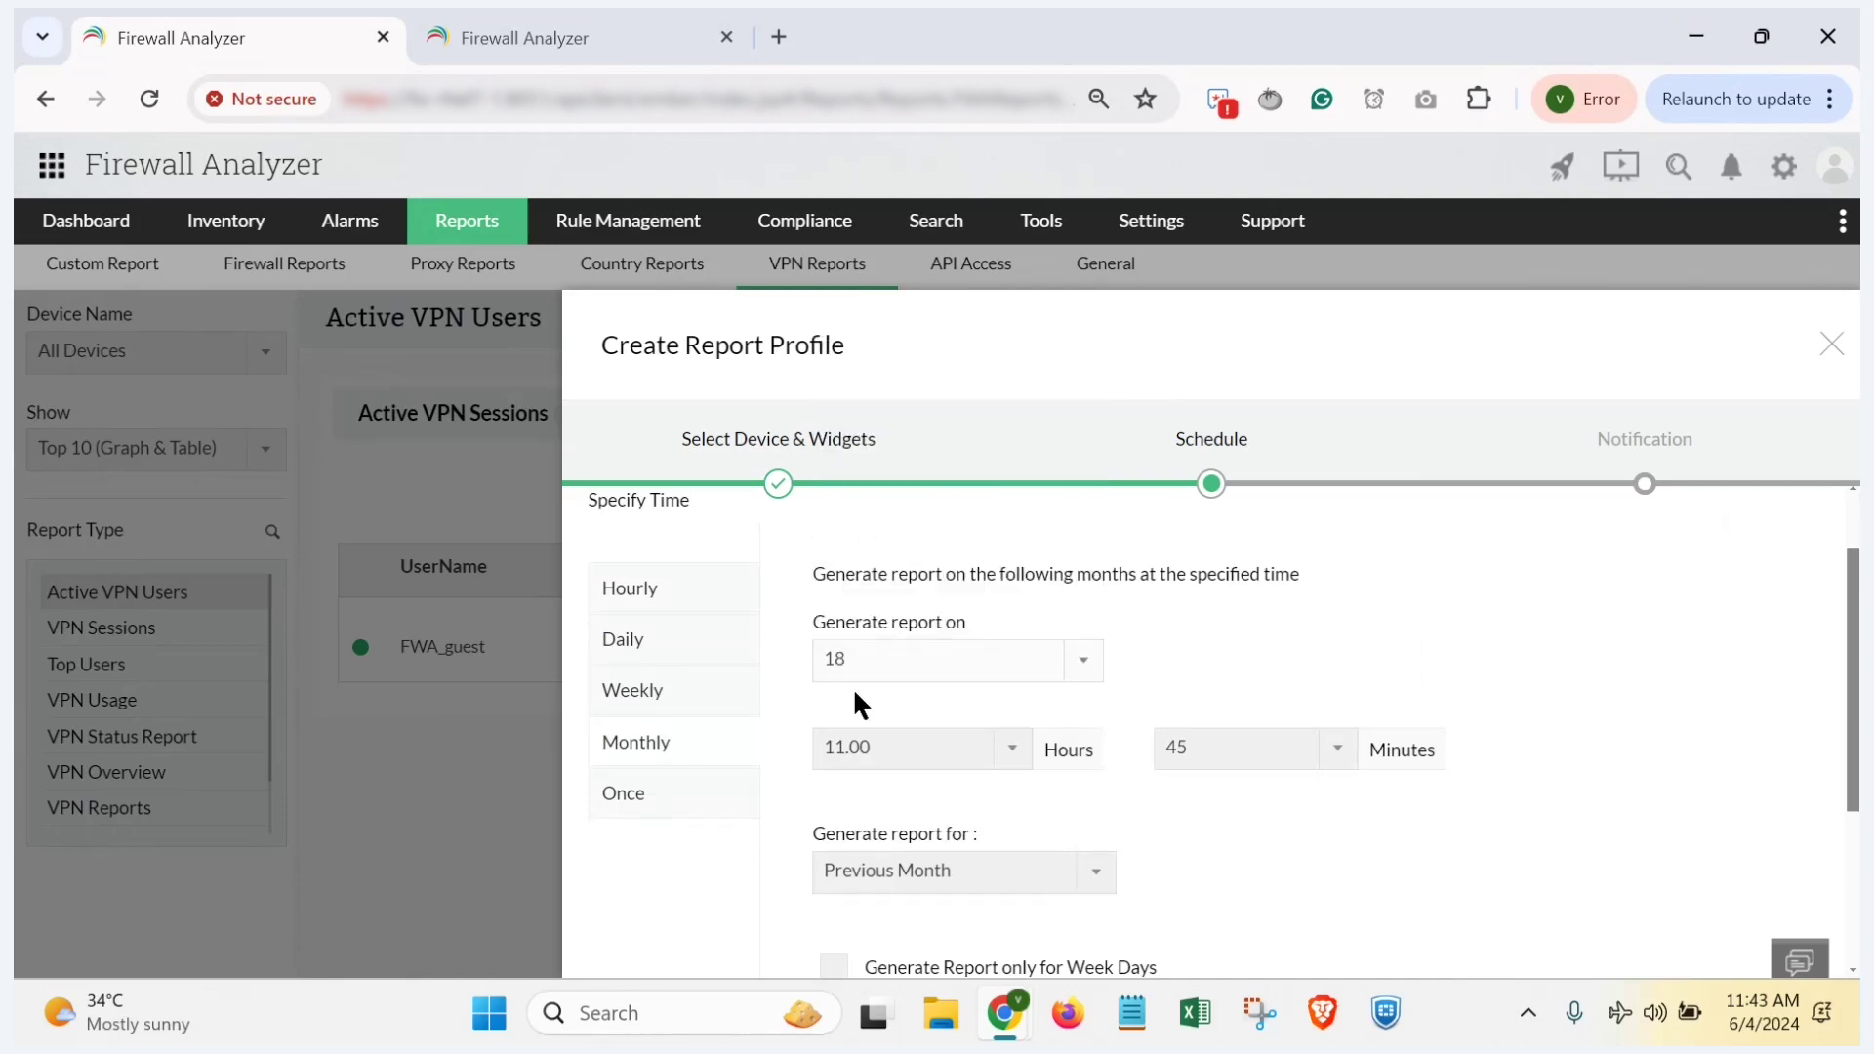
pyautogui.scroll(-1, 1146, 709)
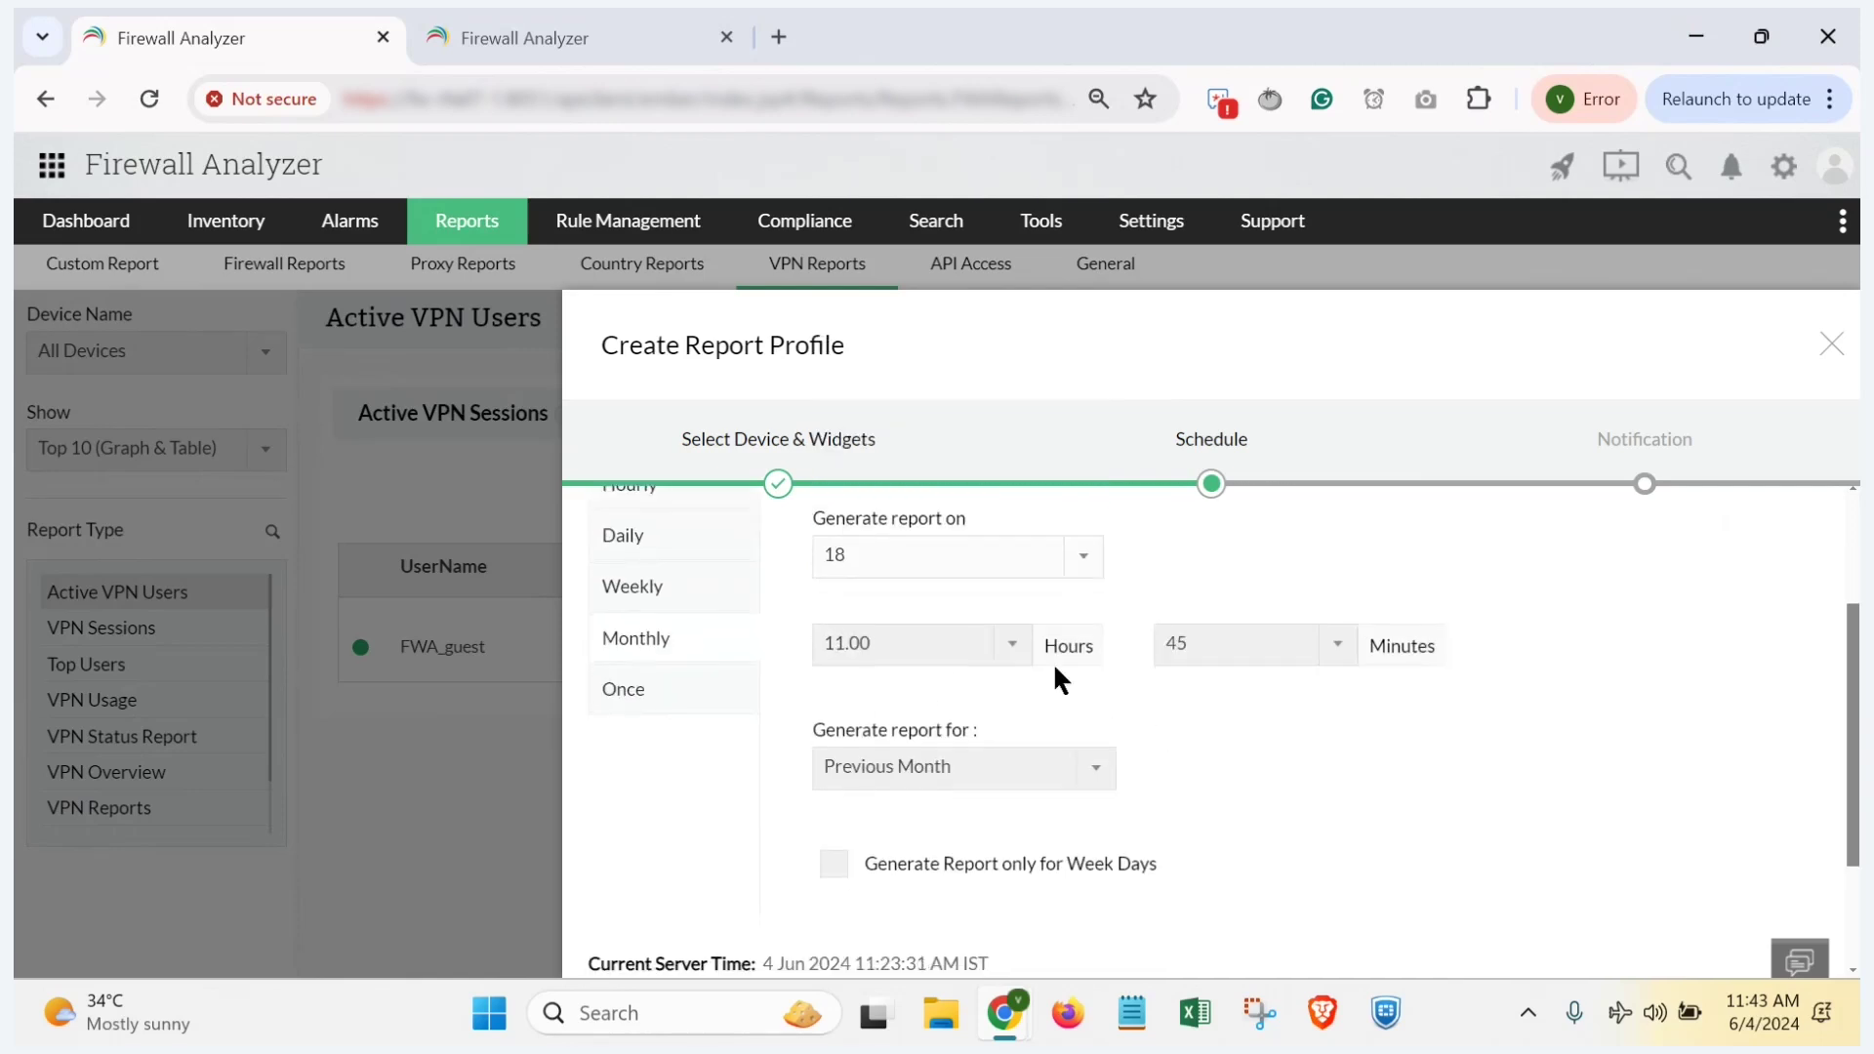
pyautogui.scroll(-2, 1157, 782)
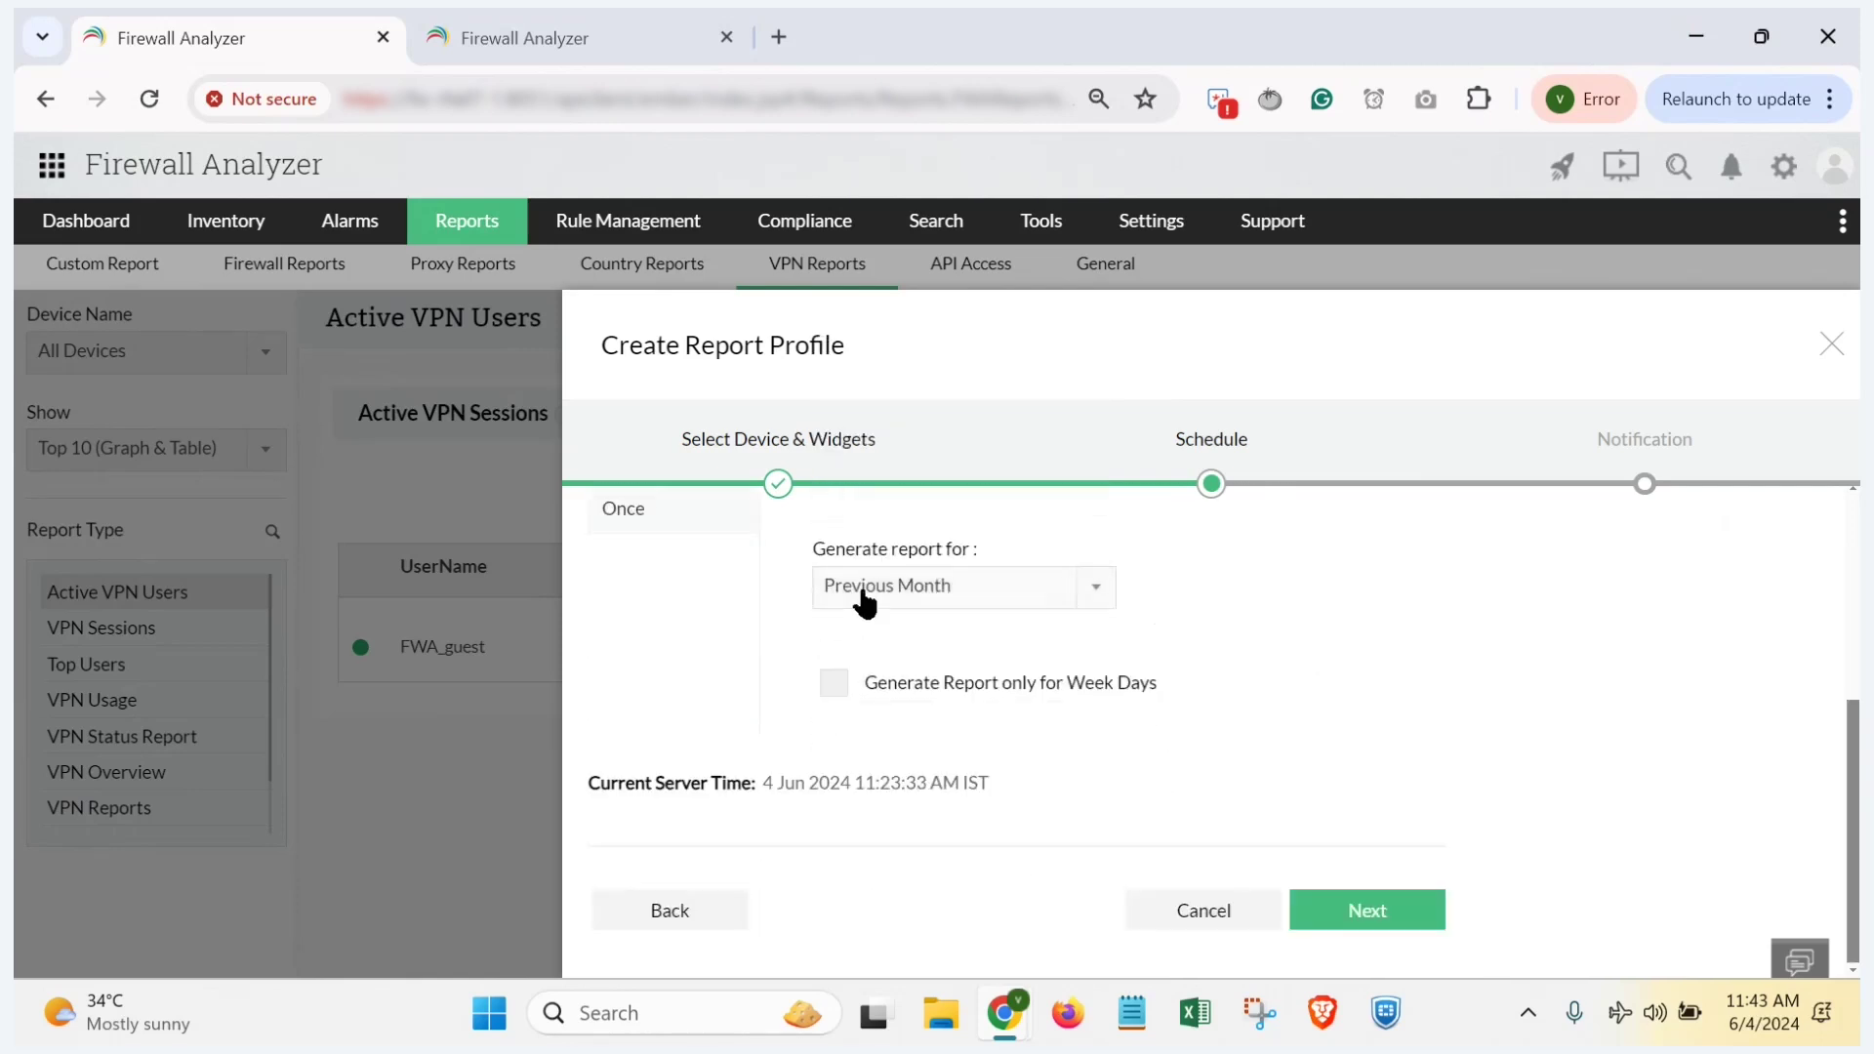
pyautogui.click(1342, 928)
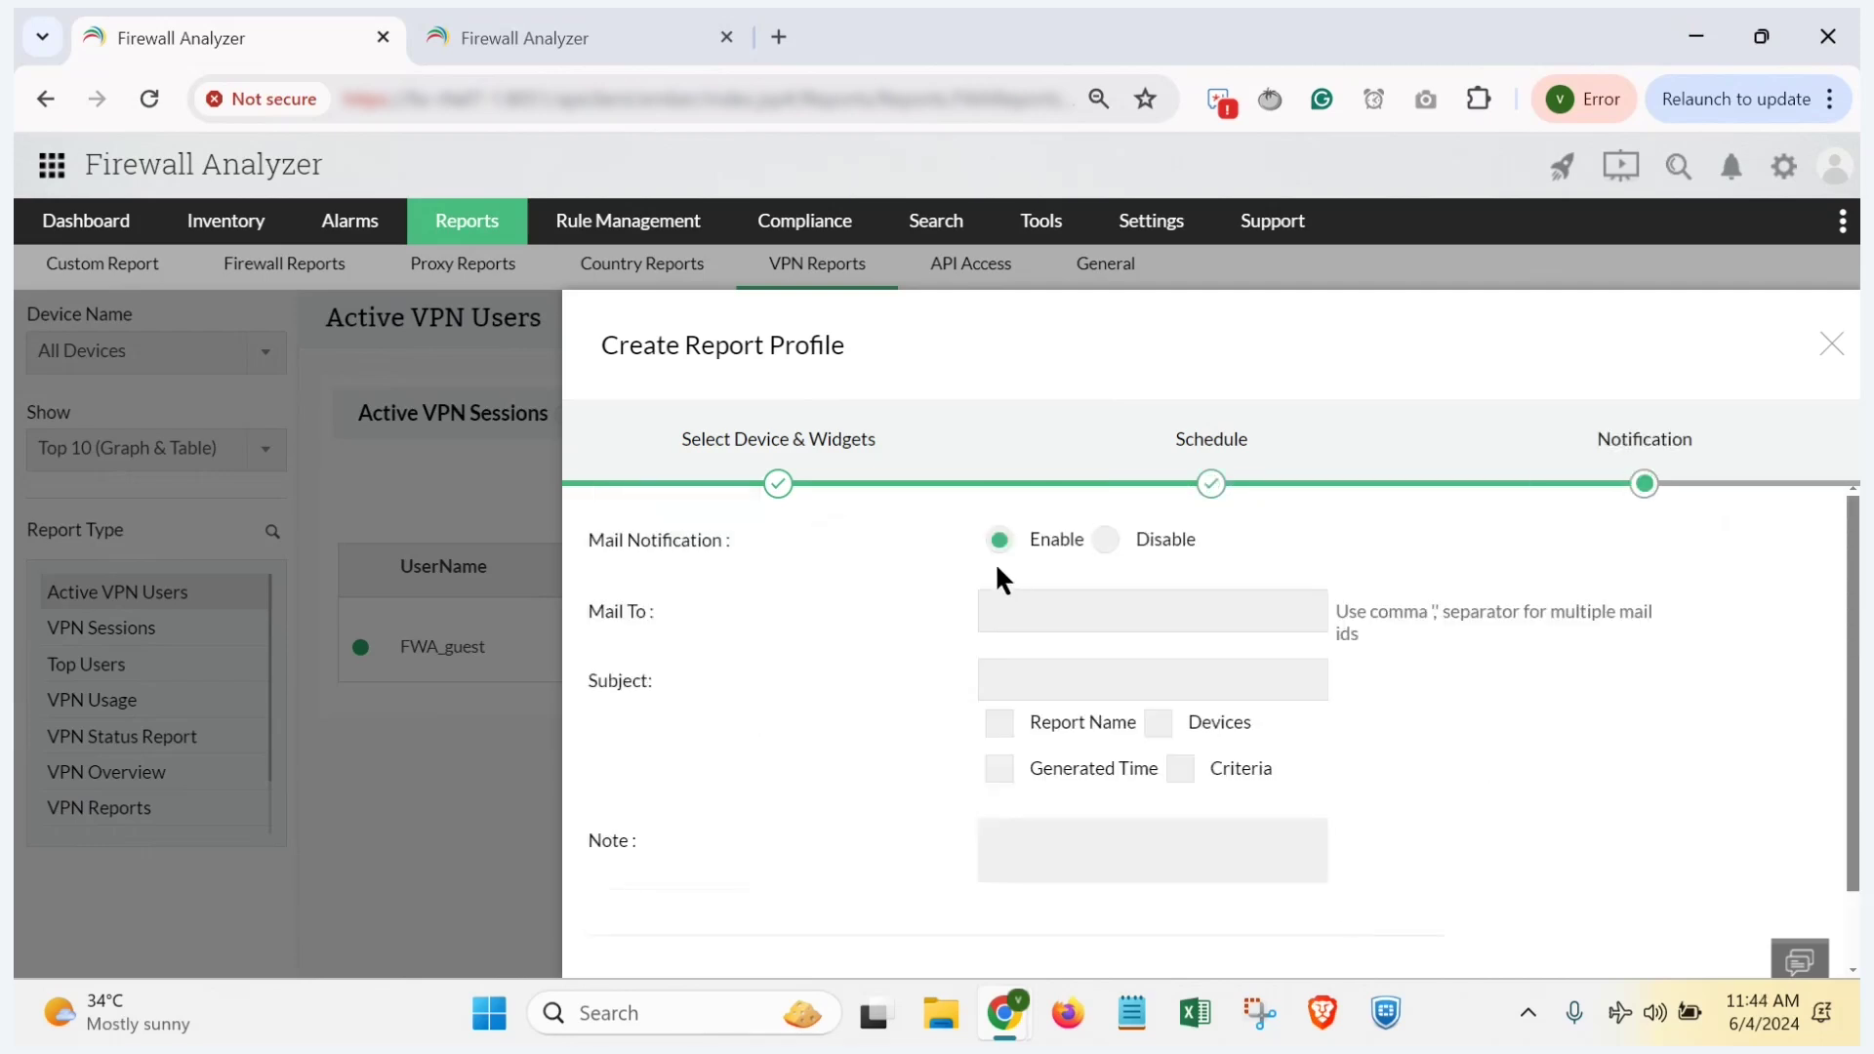
# Step: Fill in the notification recipient's e-mail, use the report name as the mail subject, and save the report profile
pyautogui.click(1050, 606)
pyautogui.click(1187, 713)
pyautogui.click(1026, 678)
pyautogui.click(1002, 730)
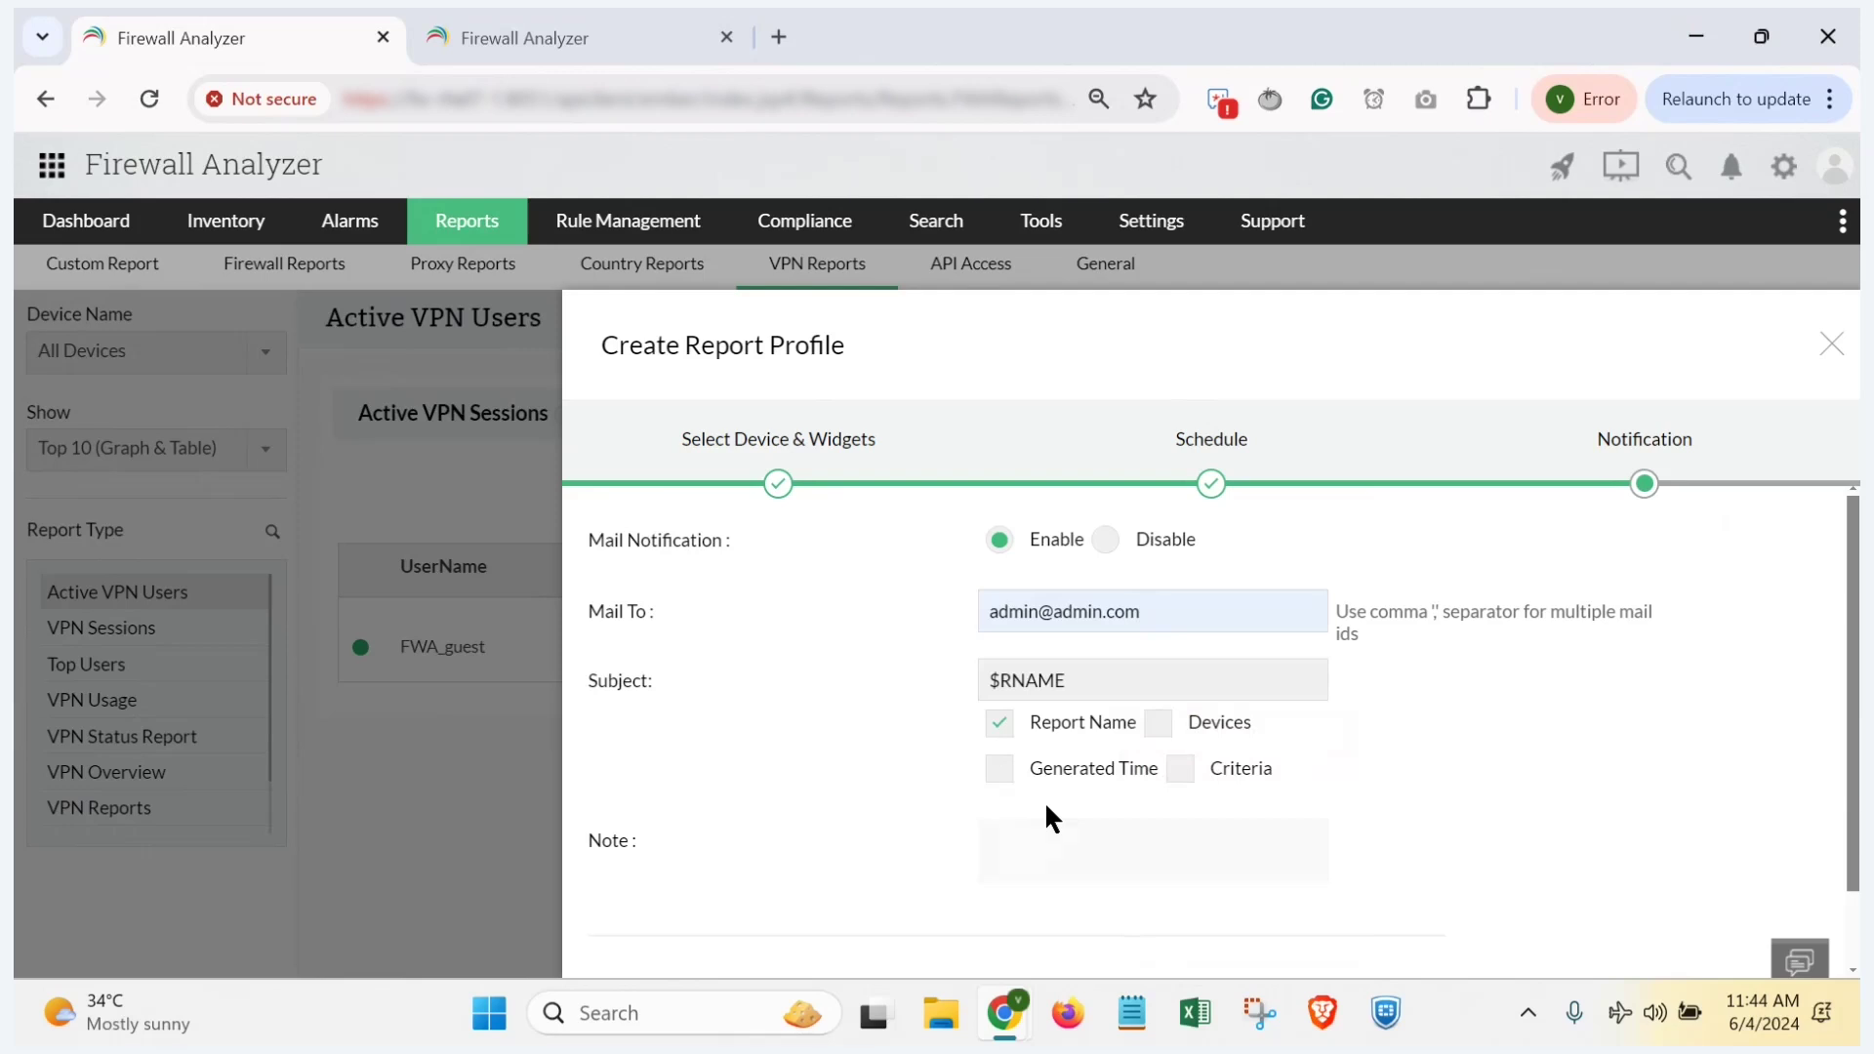
pyautogui.scroll(-1, 1462, 793)
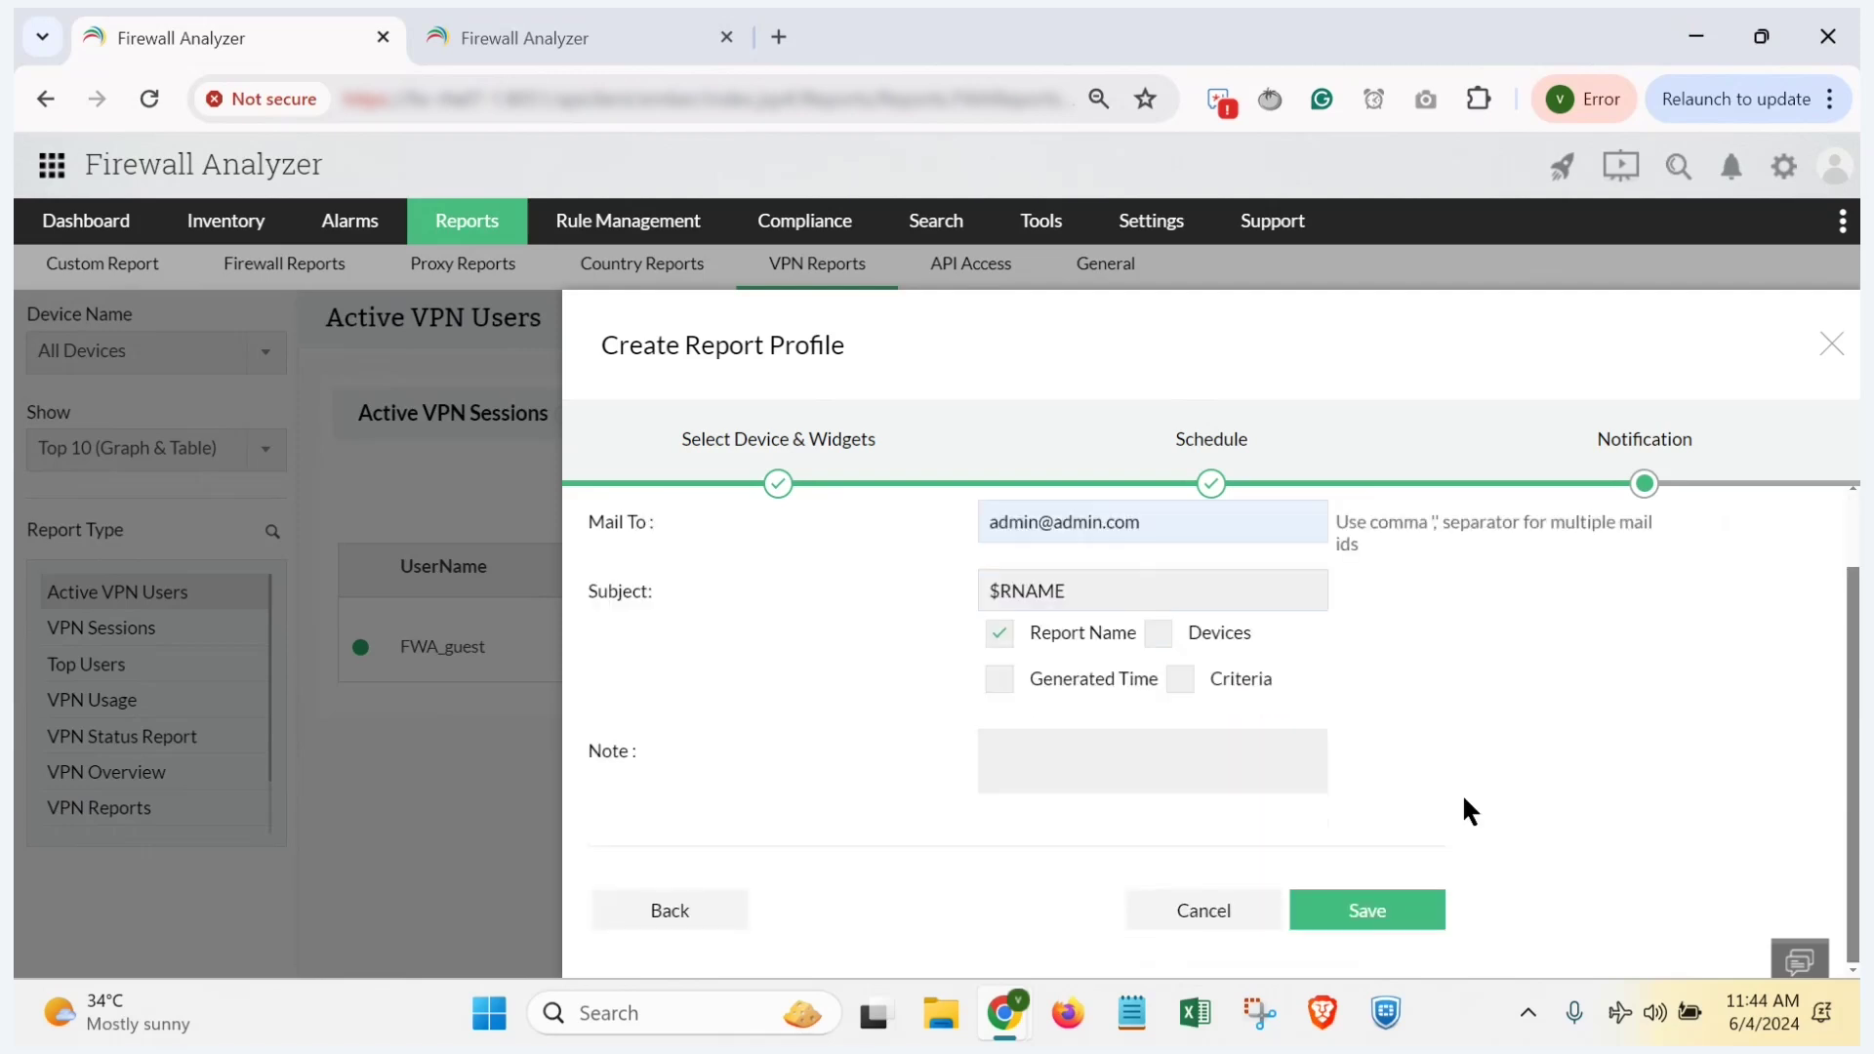
pyautogui.click(1349, 912)
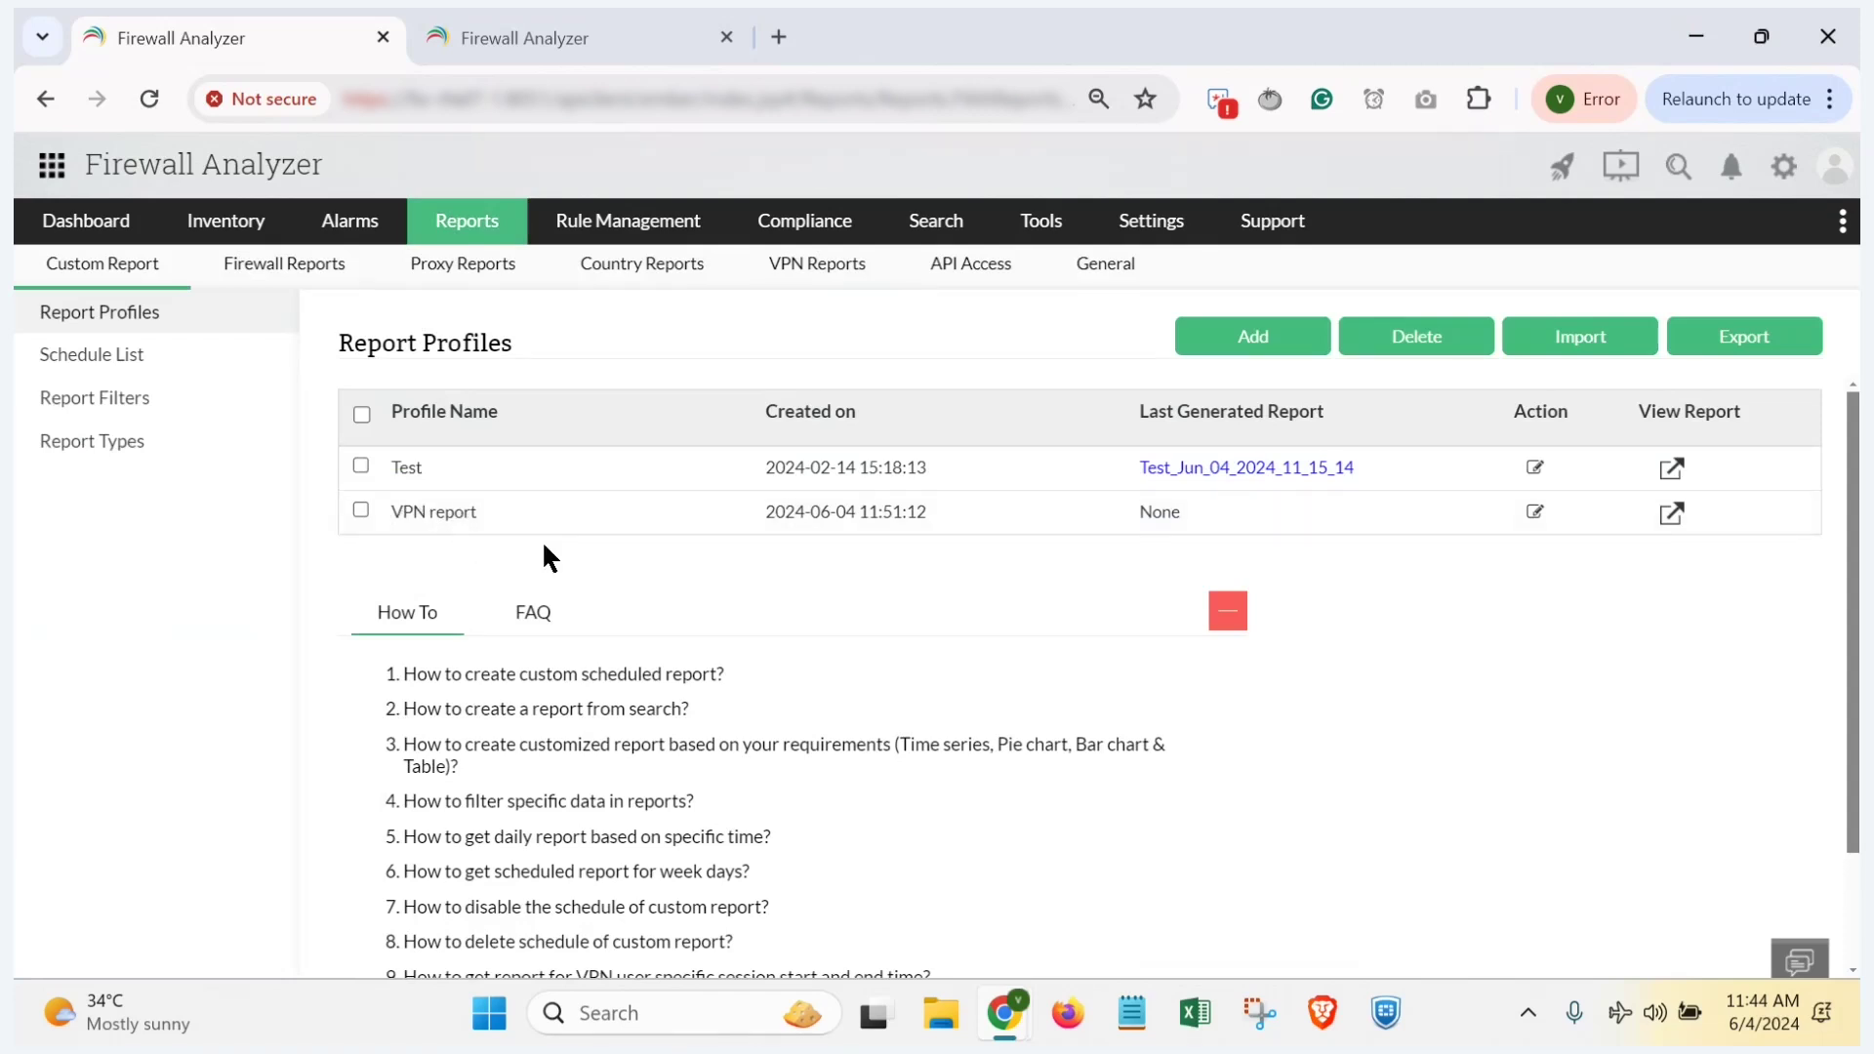
# Step: Go back from the report profiles to the VPN Reports
pyautogui.moveTo(467, 233)
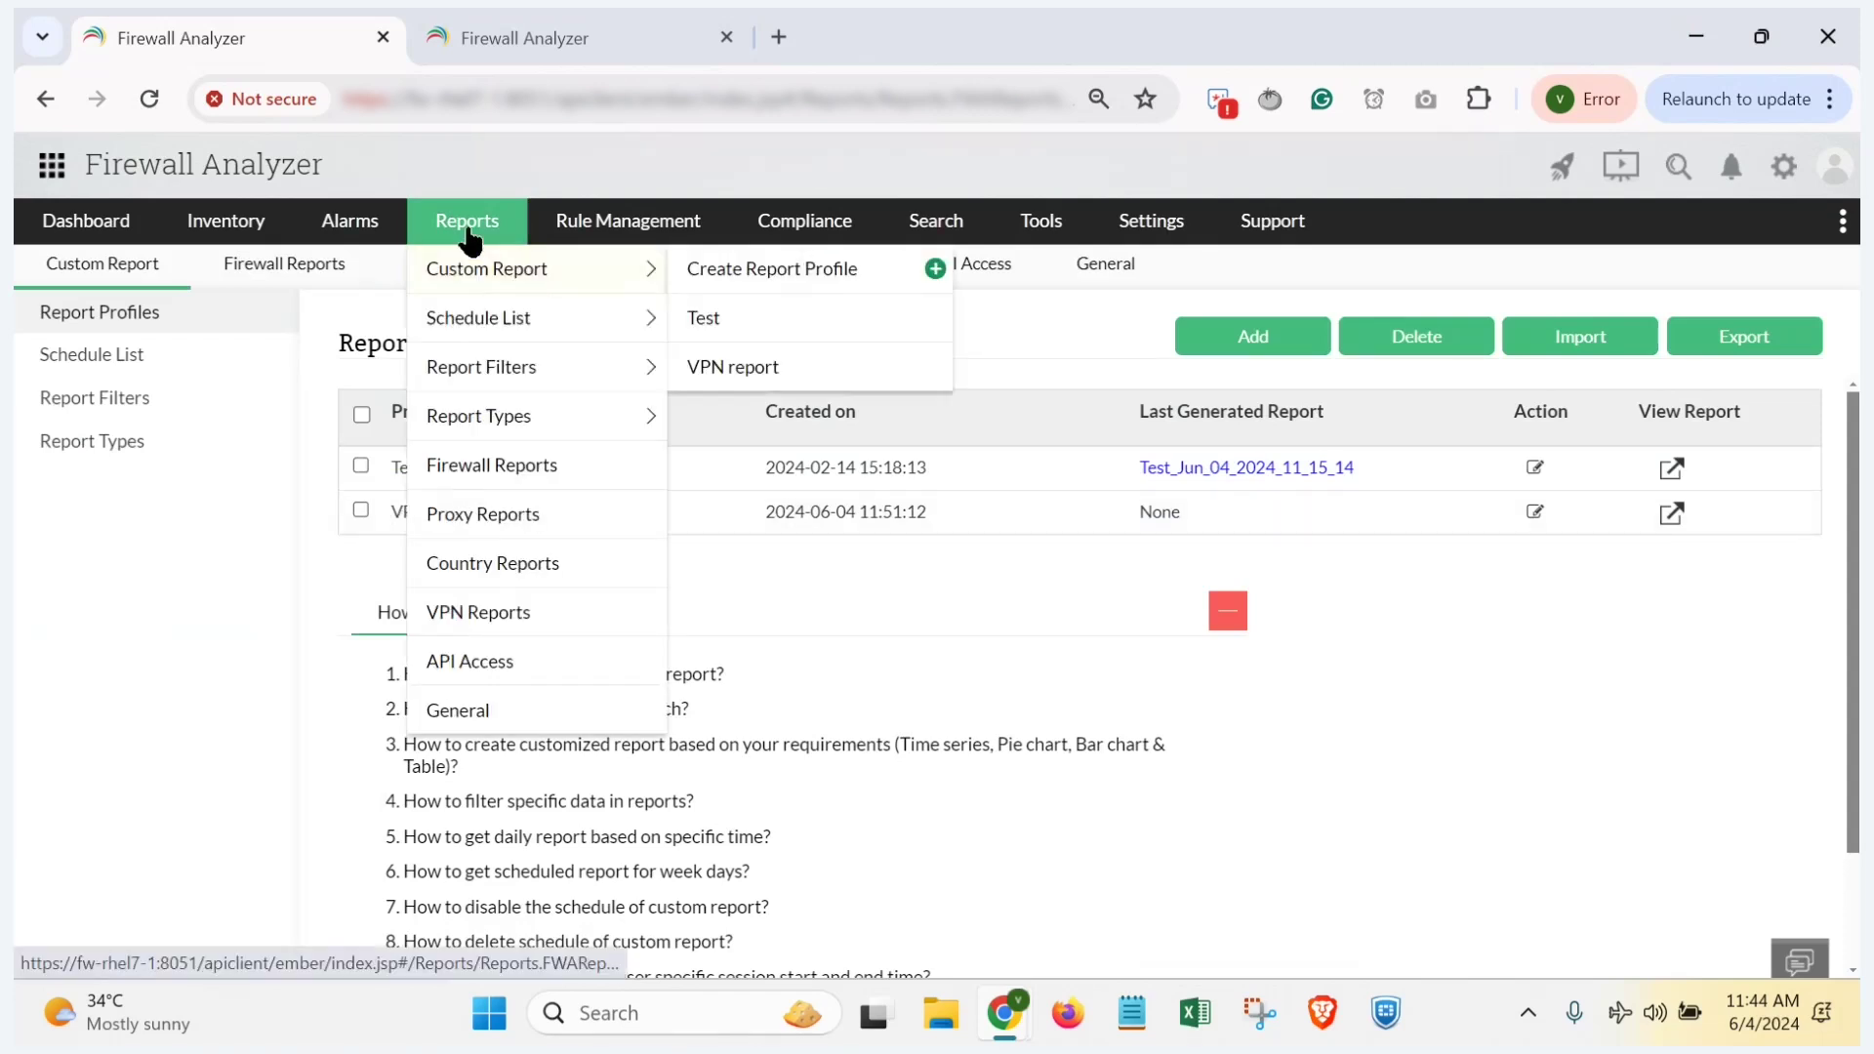
pyautogui.click(490, 624)
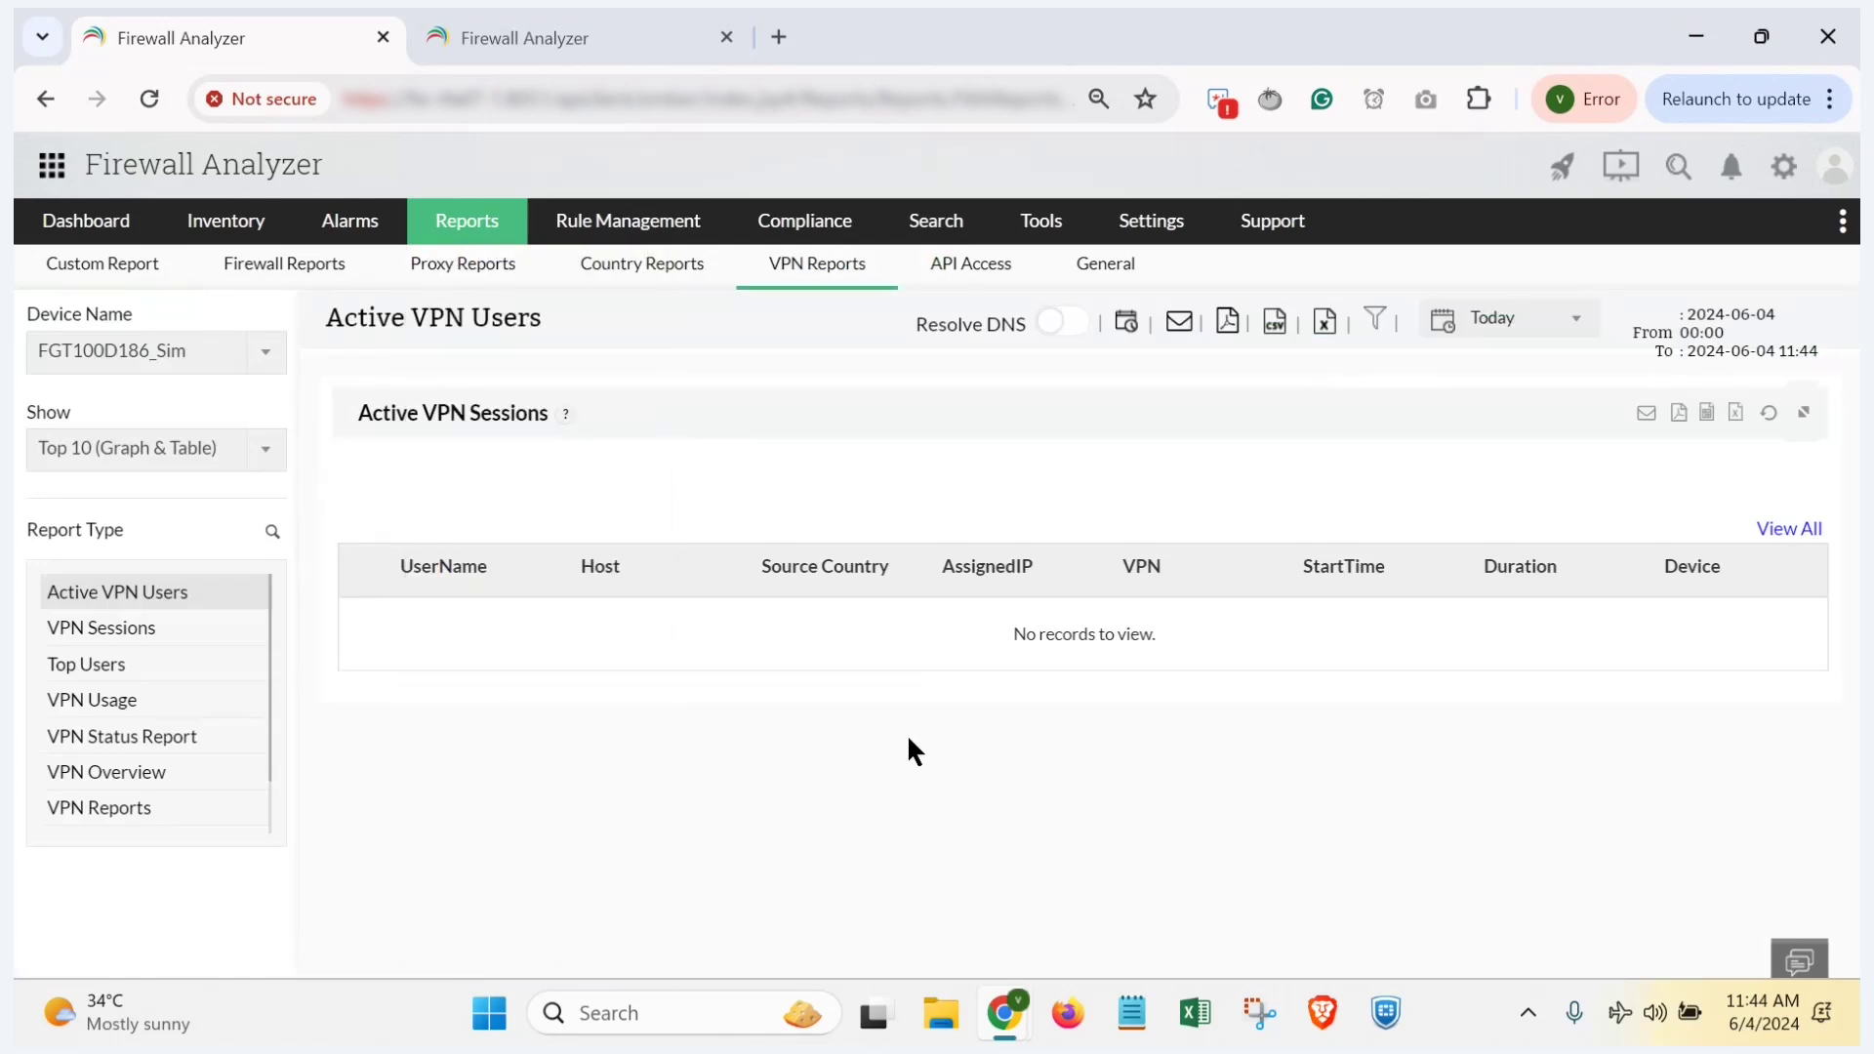
# Step: Switch to the training presentation, advance to the Case 2 slide on the weekly VPN activity report, and return to Firewall Analyzer
pyautogui.hotkey('alt', 'Tab')
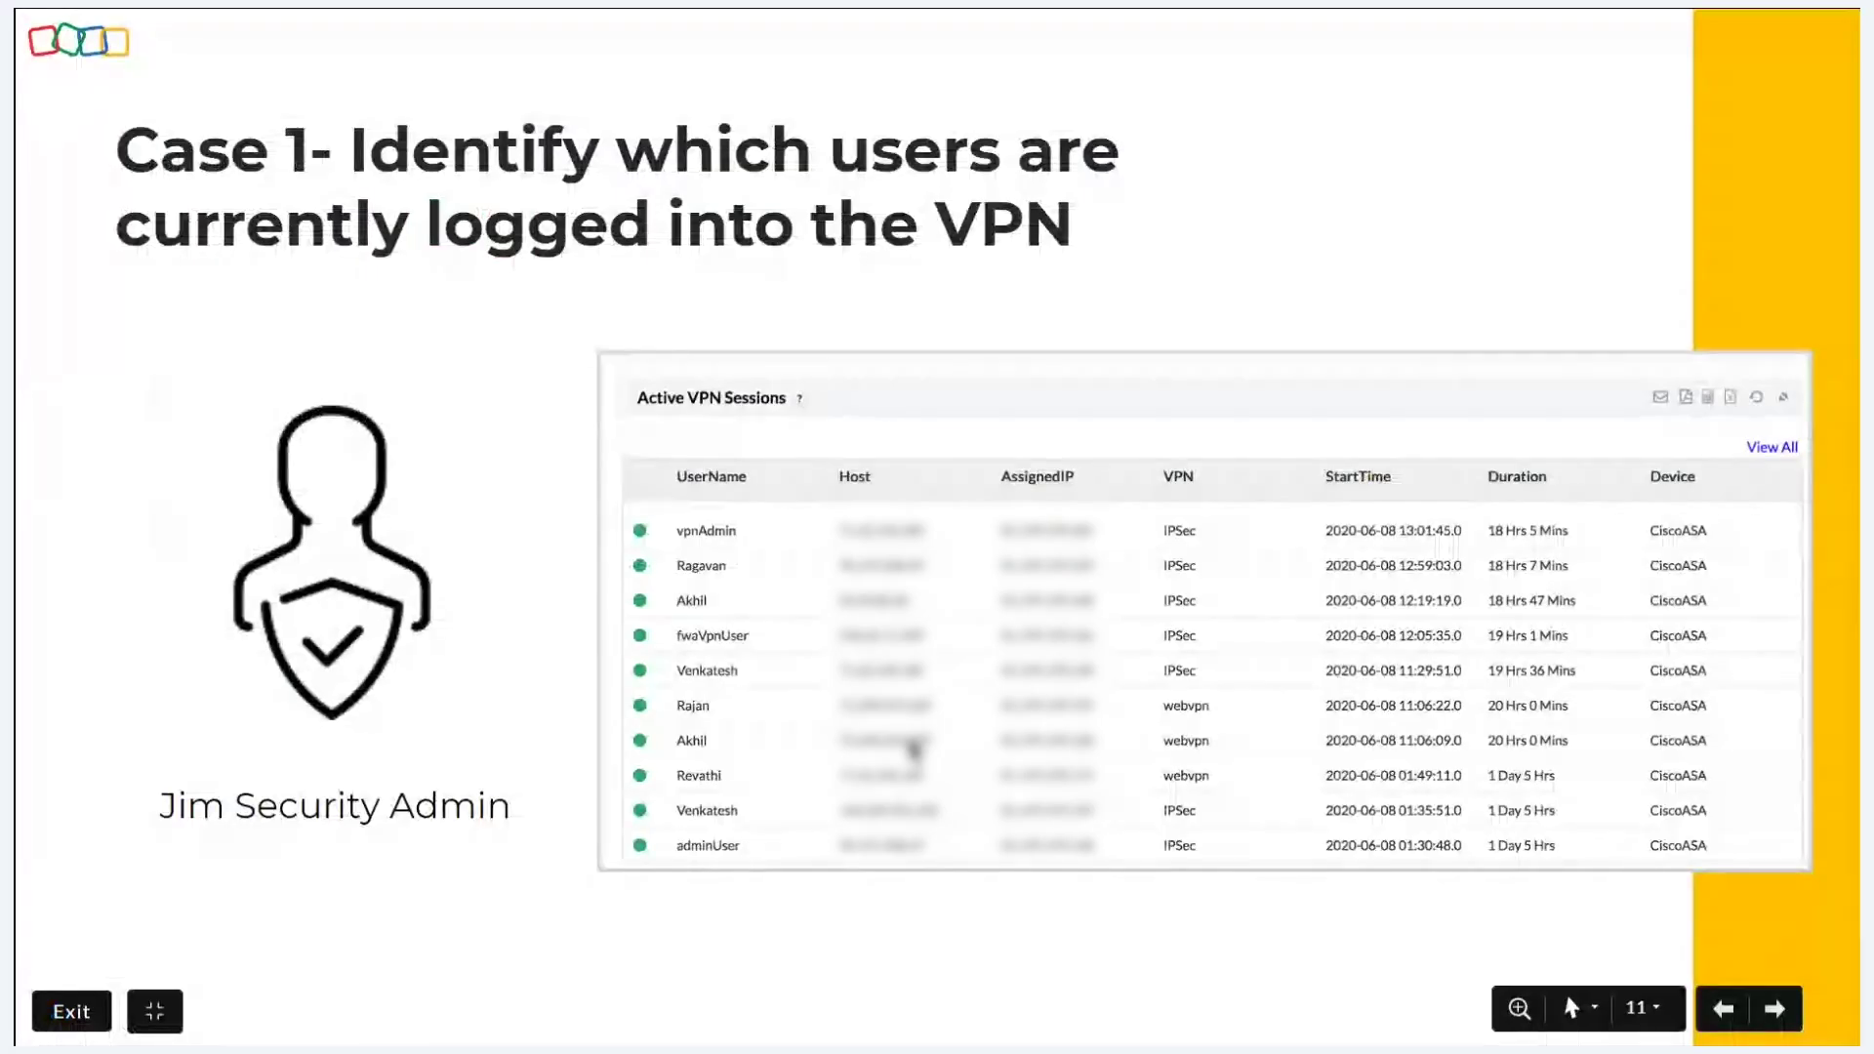
pyautogui.press('Right')
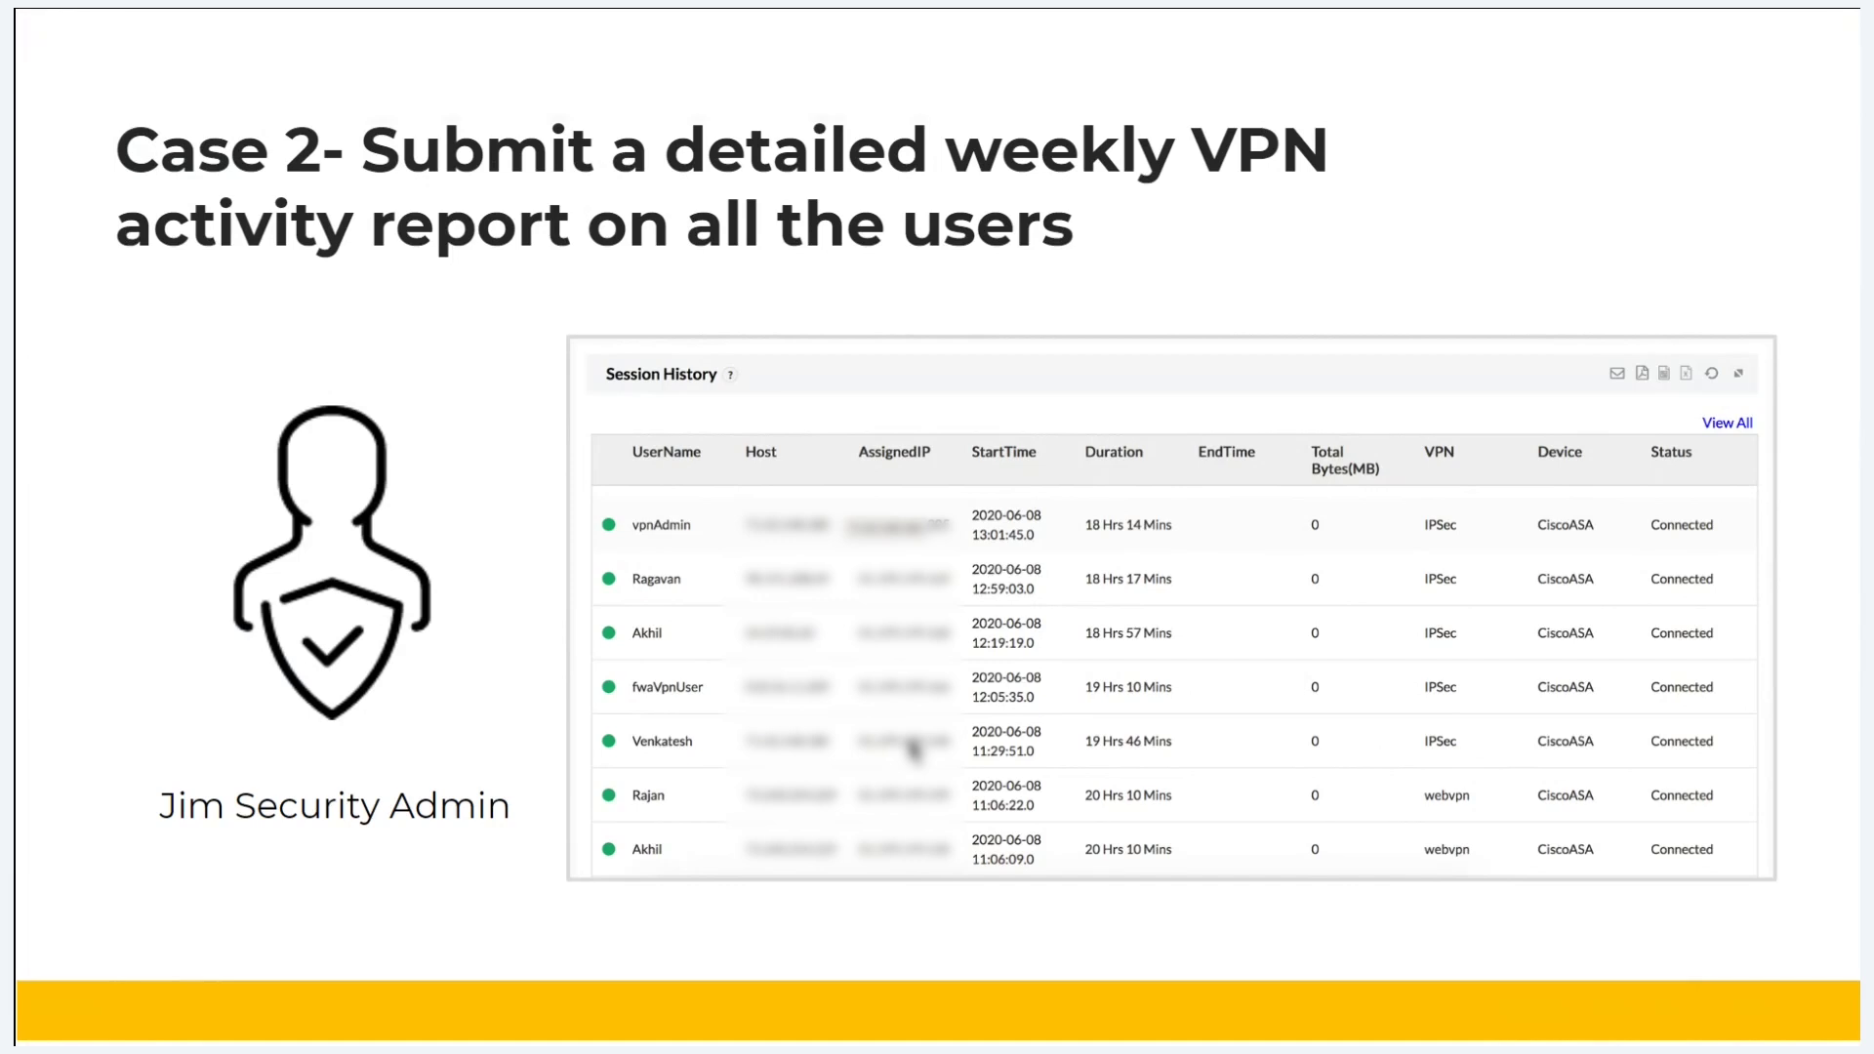
pyautogui.hotkey('alt', 'Tab')
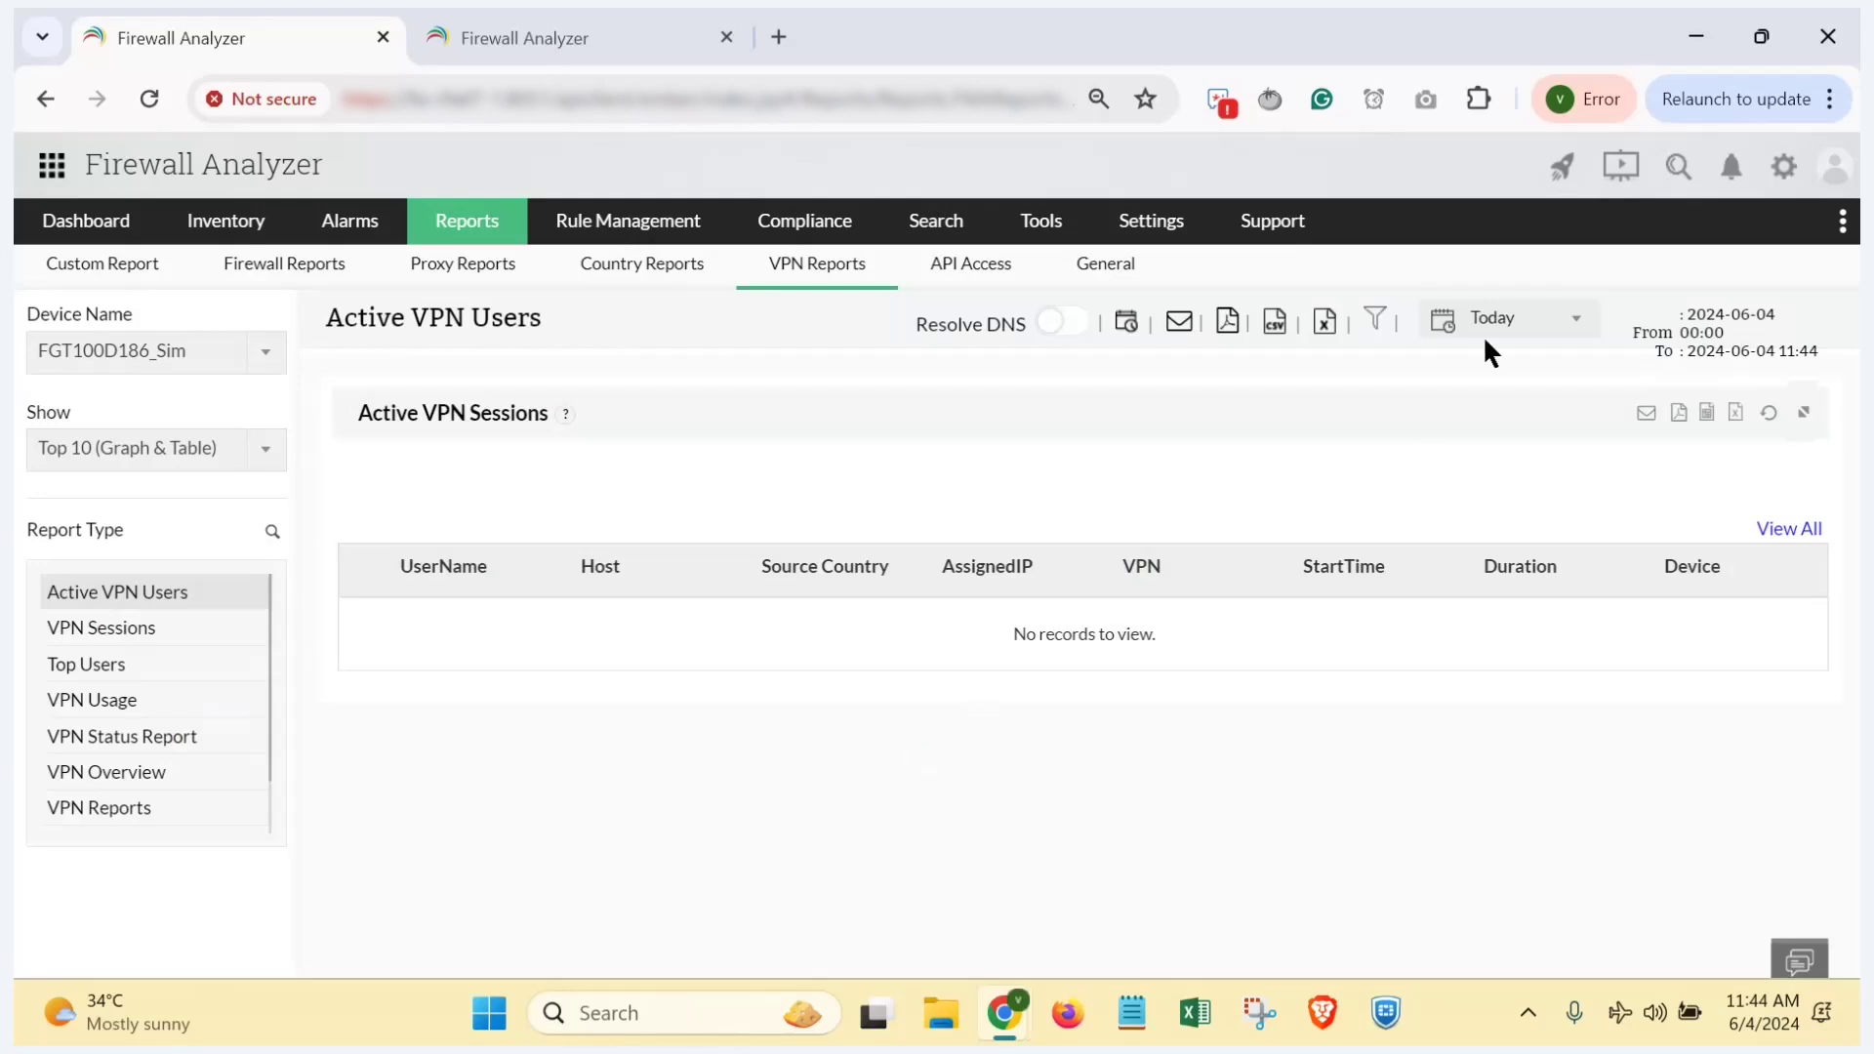
# Step: Set the VPN report period to Last 30 days and open the VPN Sessions report
pyautogui.click(1504, 318)
pyautogui.click(1519, 529)
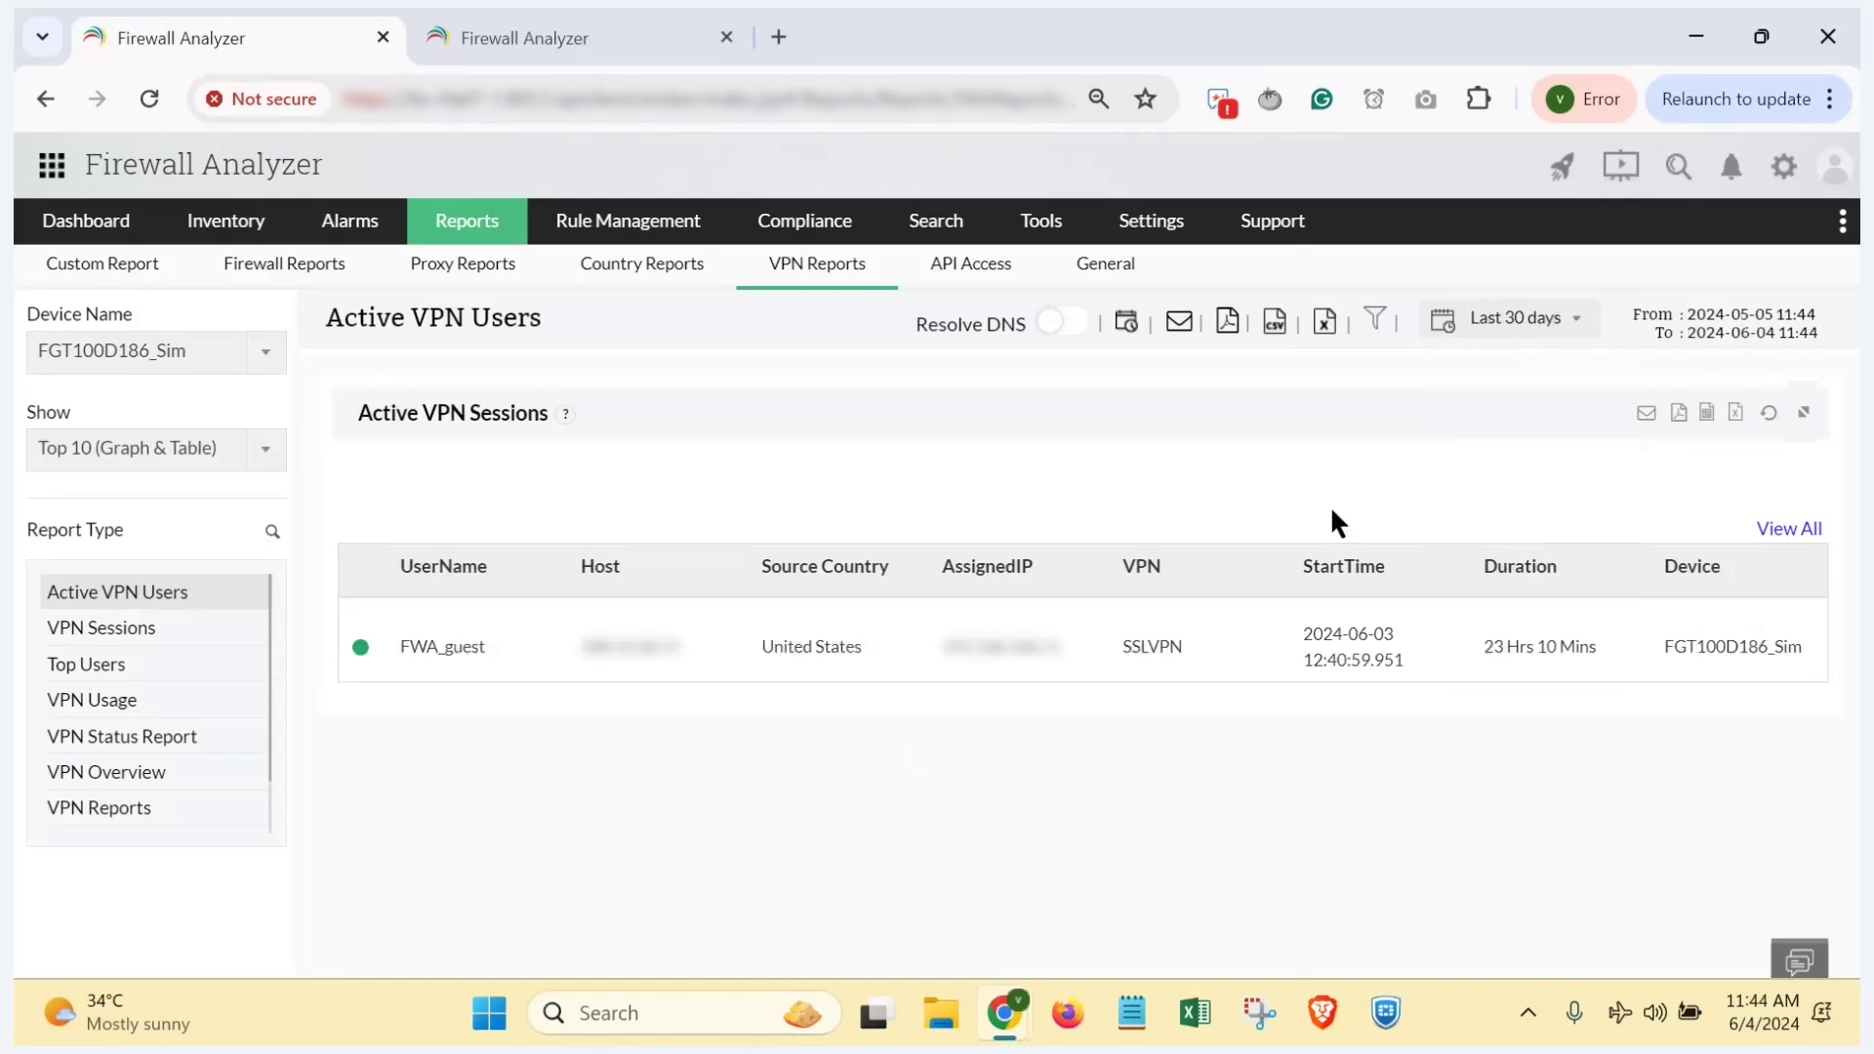
pyautogui.click(122, 635)
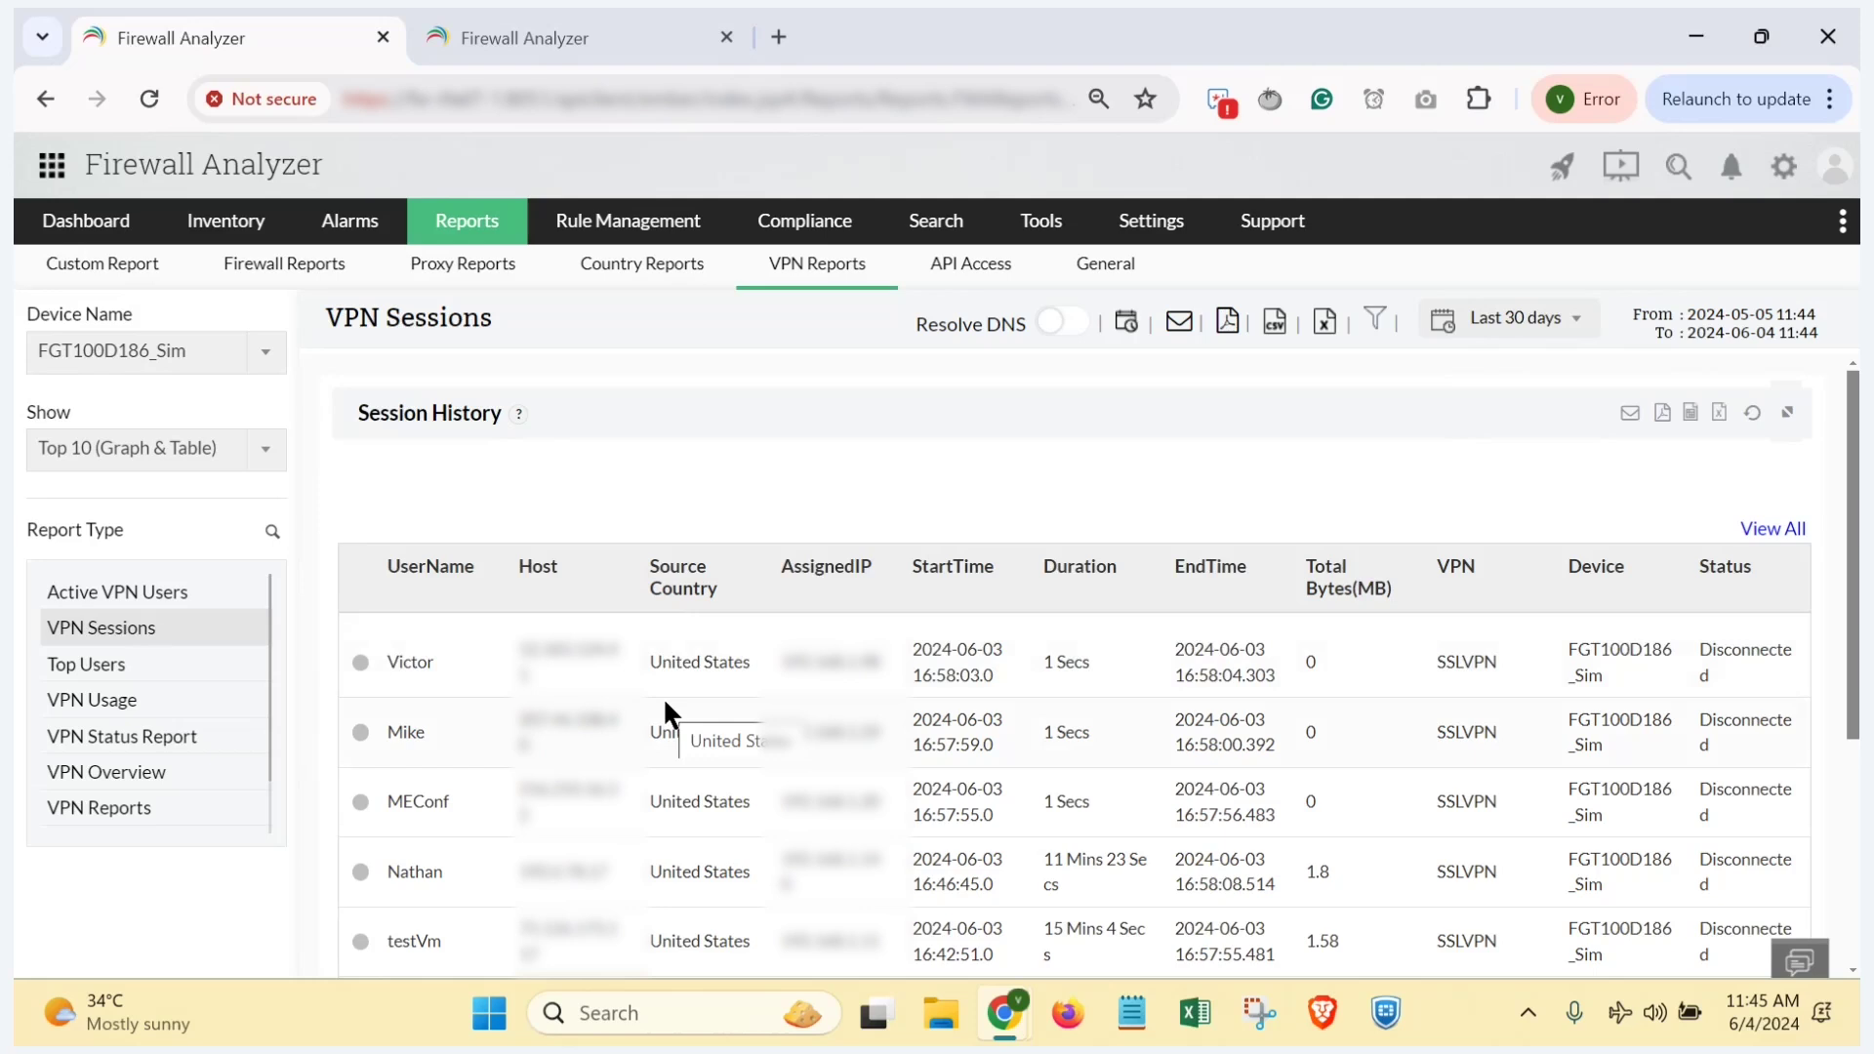
# Step: Examine the Session History table for each user's source country, session times, duration, traffic, VPN type and connection status
pyautogui.scroll(-4, 719, 791)
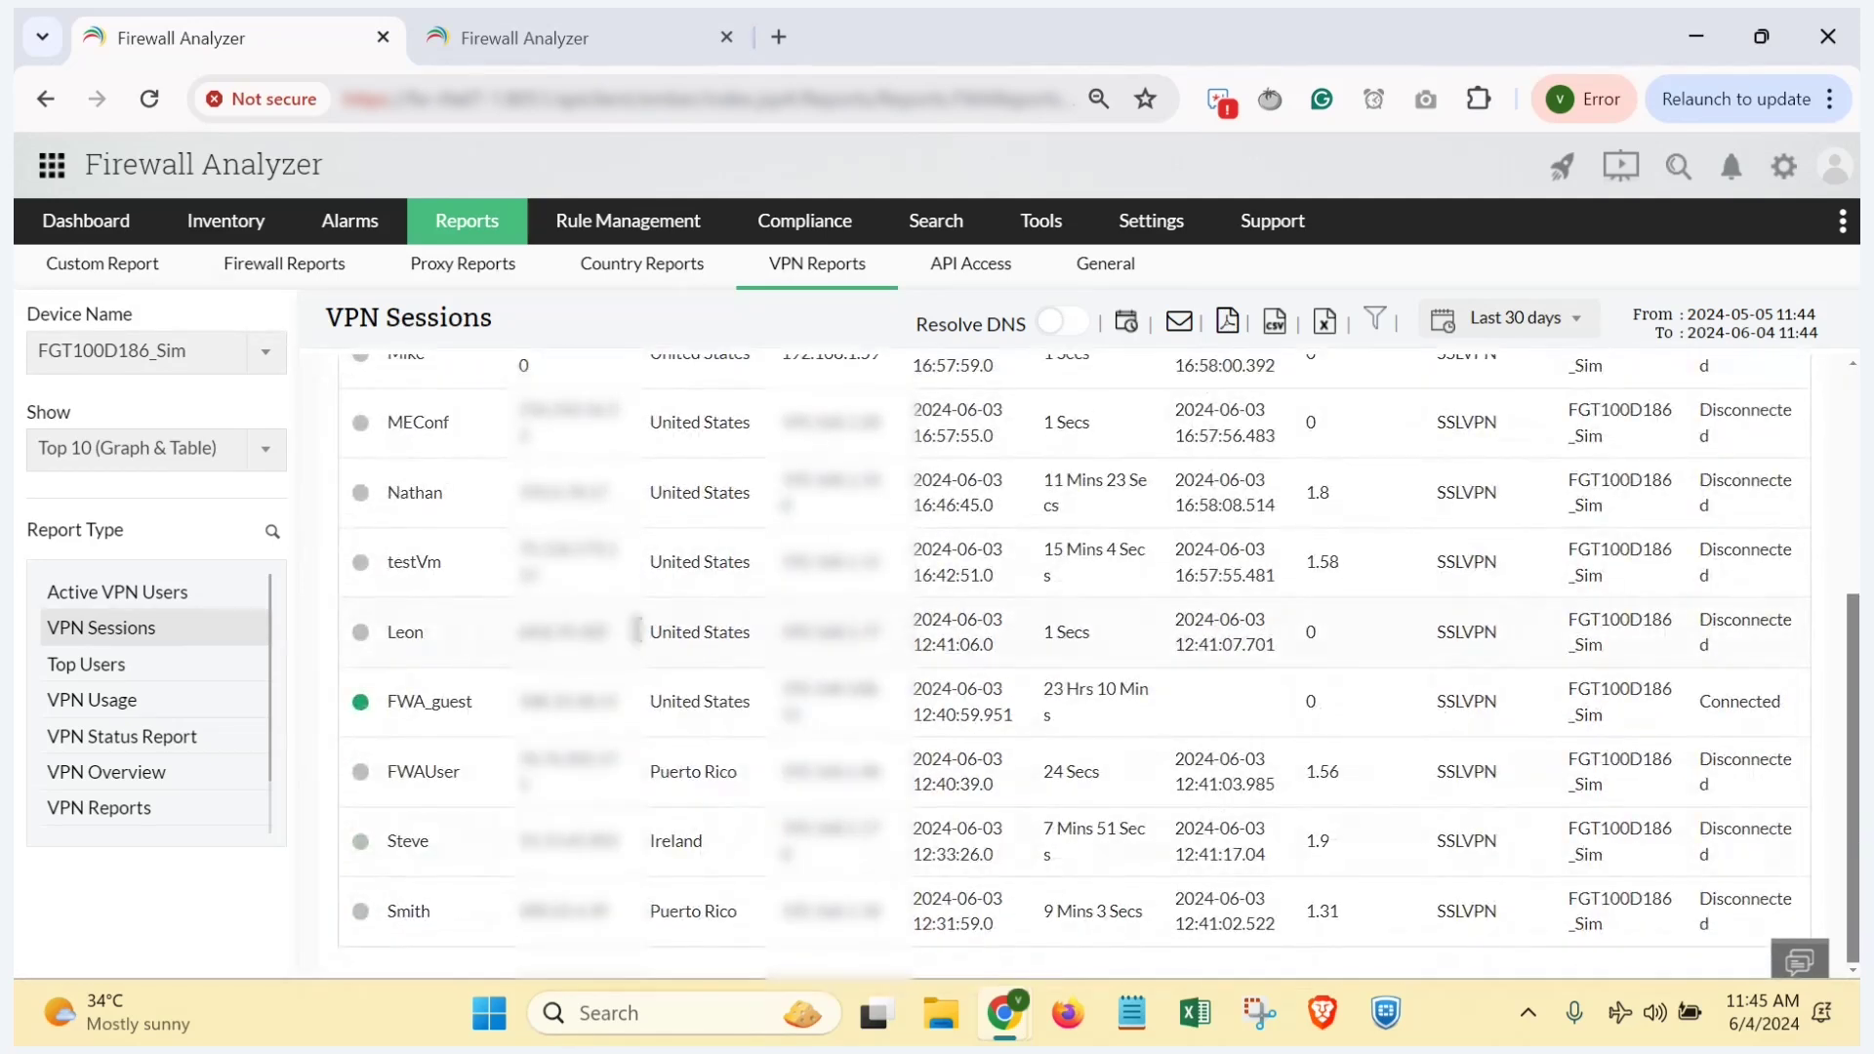
pyautogui.scroll(5, 560, 576)
pyautogui.scroll(-3, 560, 576)
pyautogui.scroll(3, 559, 574)
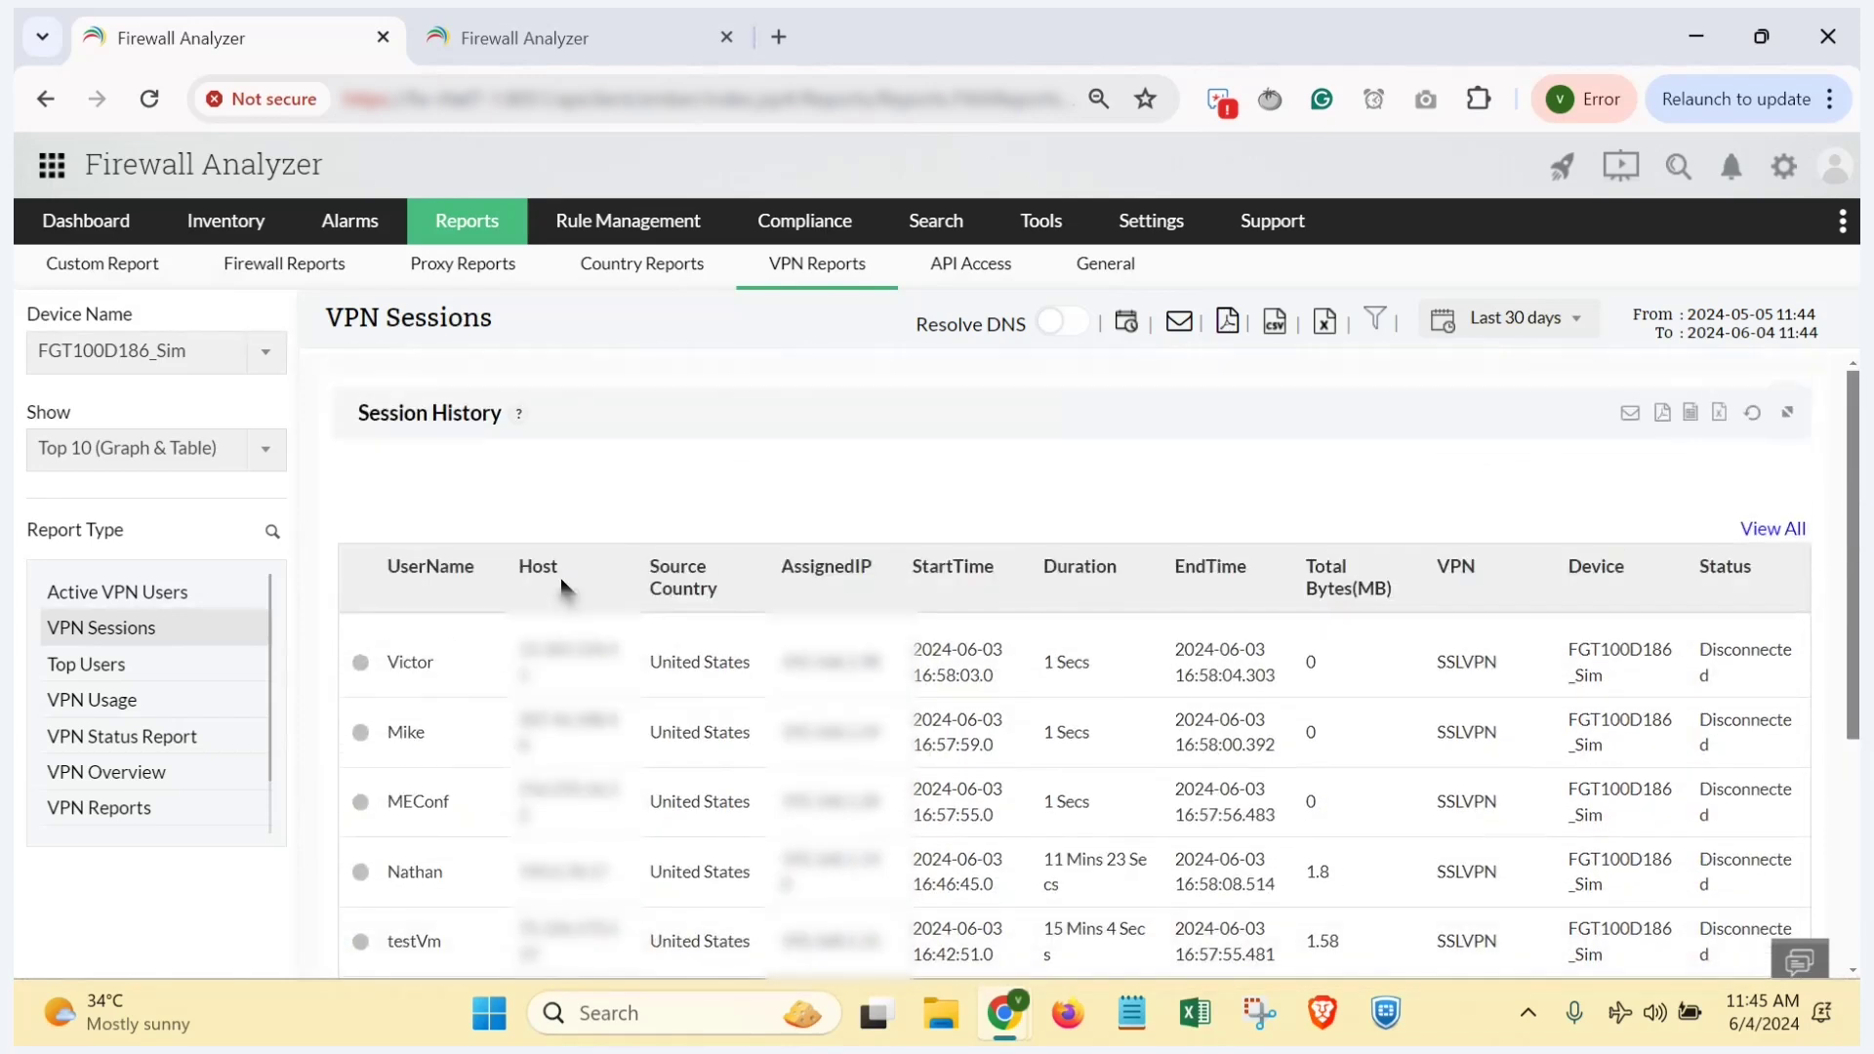
pyautogui.scroll(-3, 371, 660)
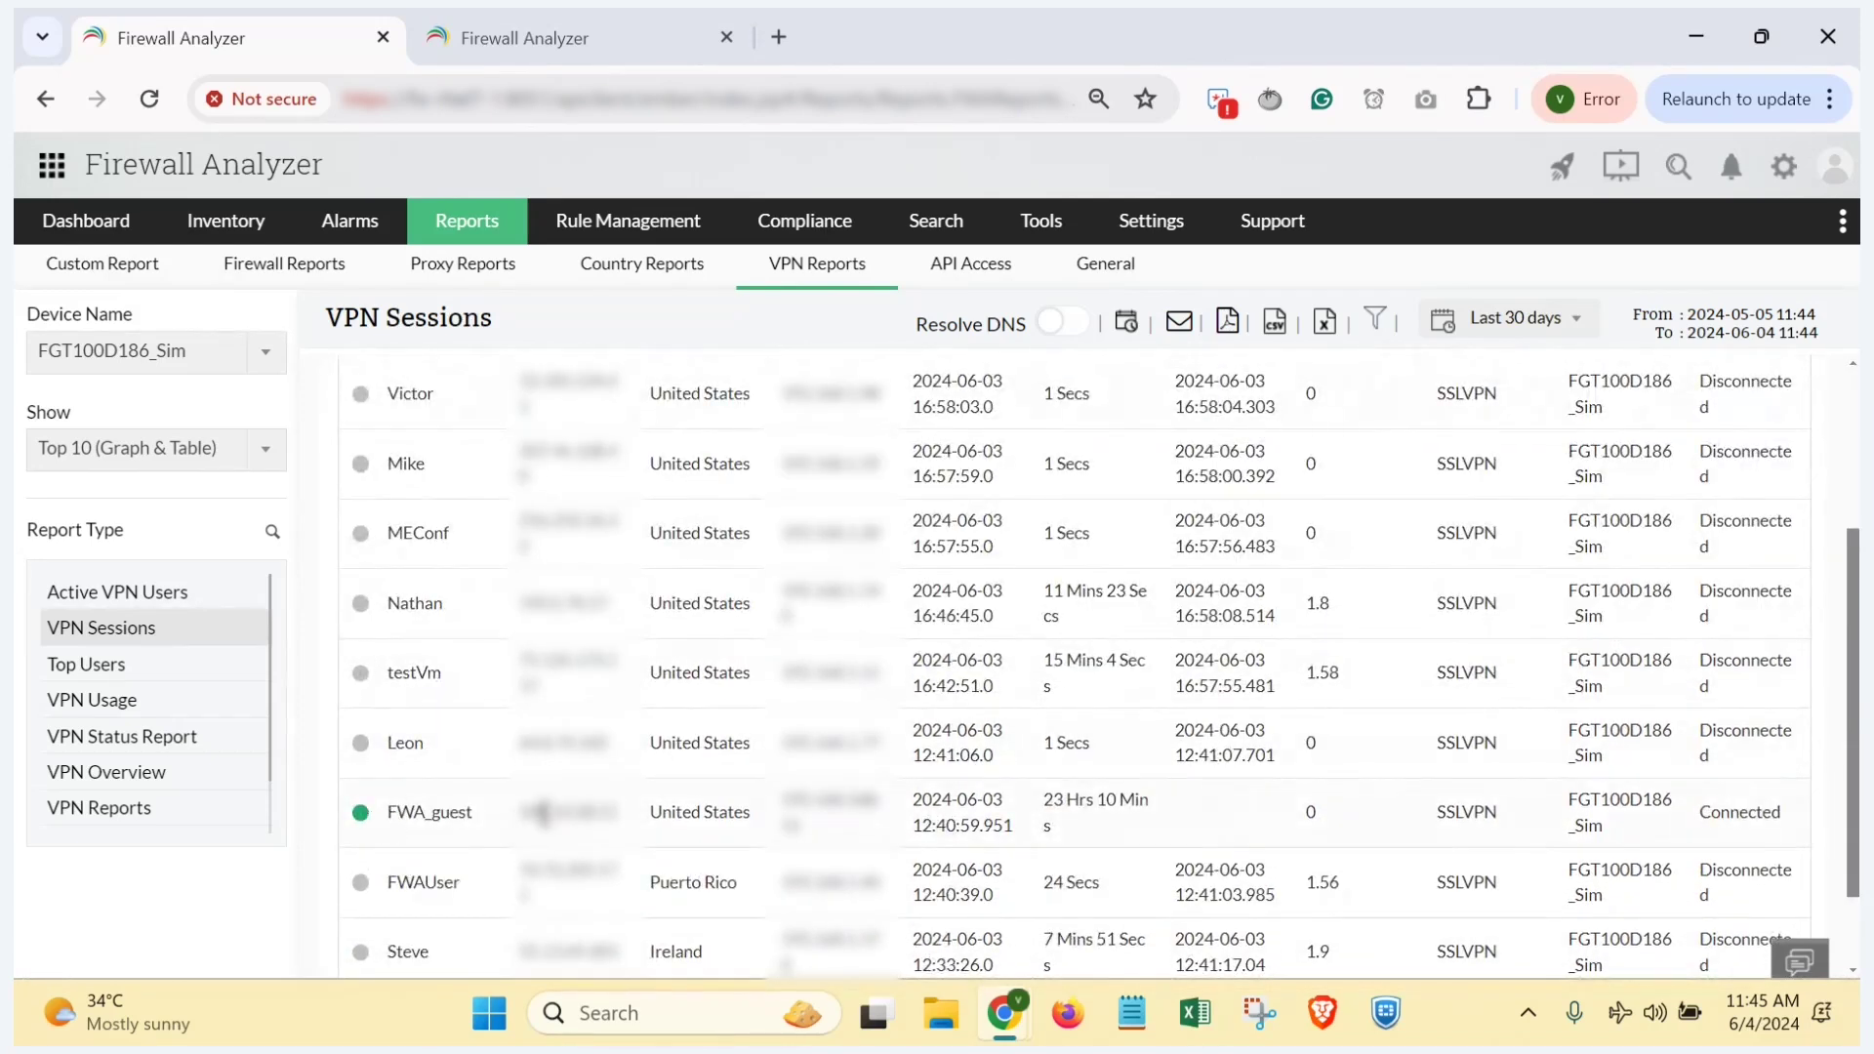
pyautogui.scroll(1, 355, 767)
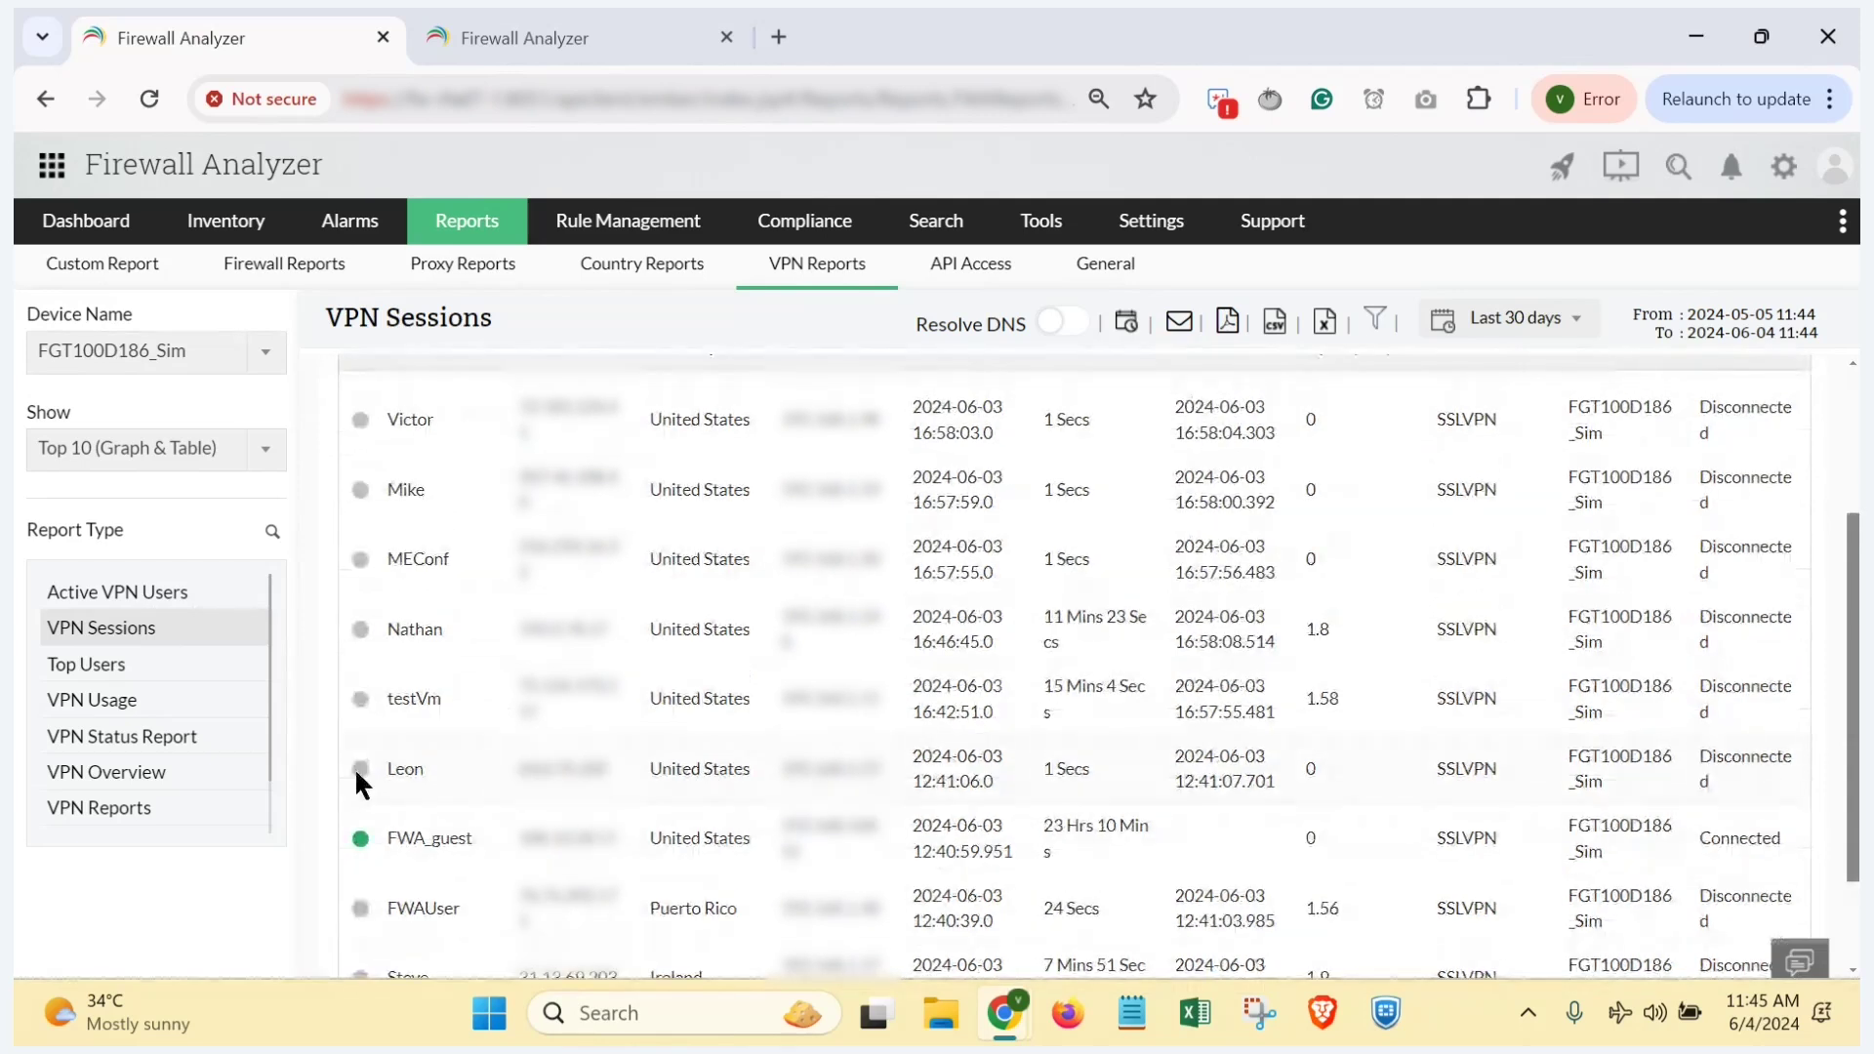
pyautogui.moveTo(357, 773)
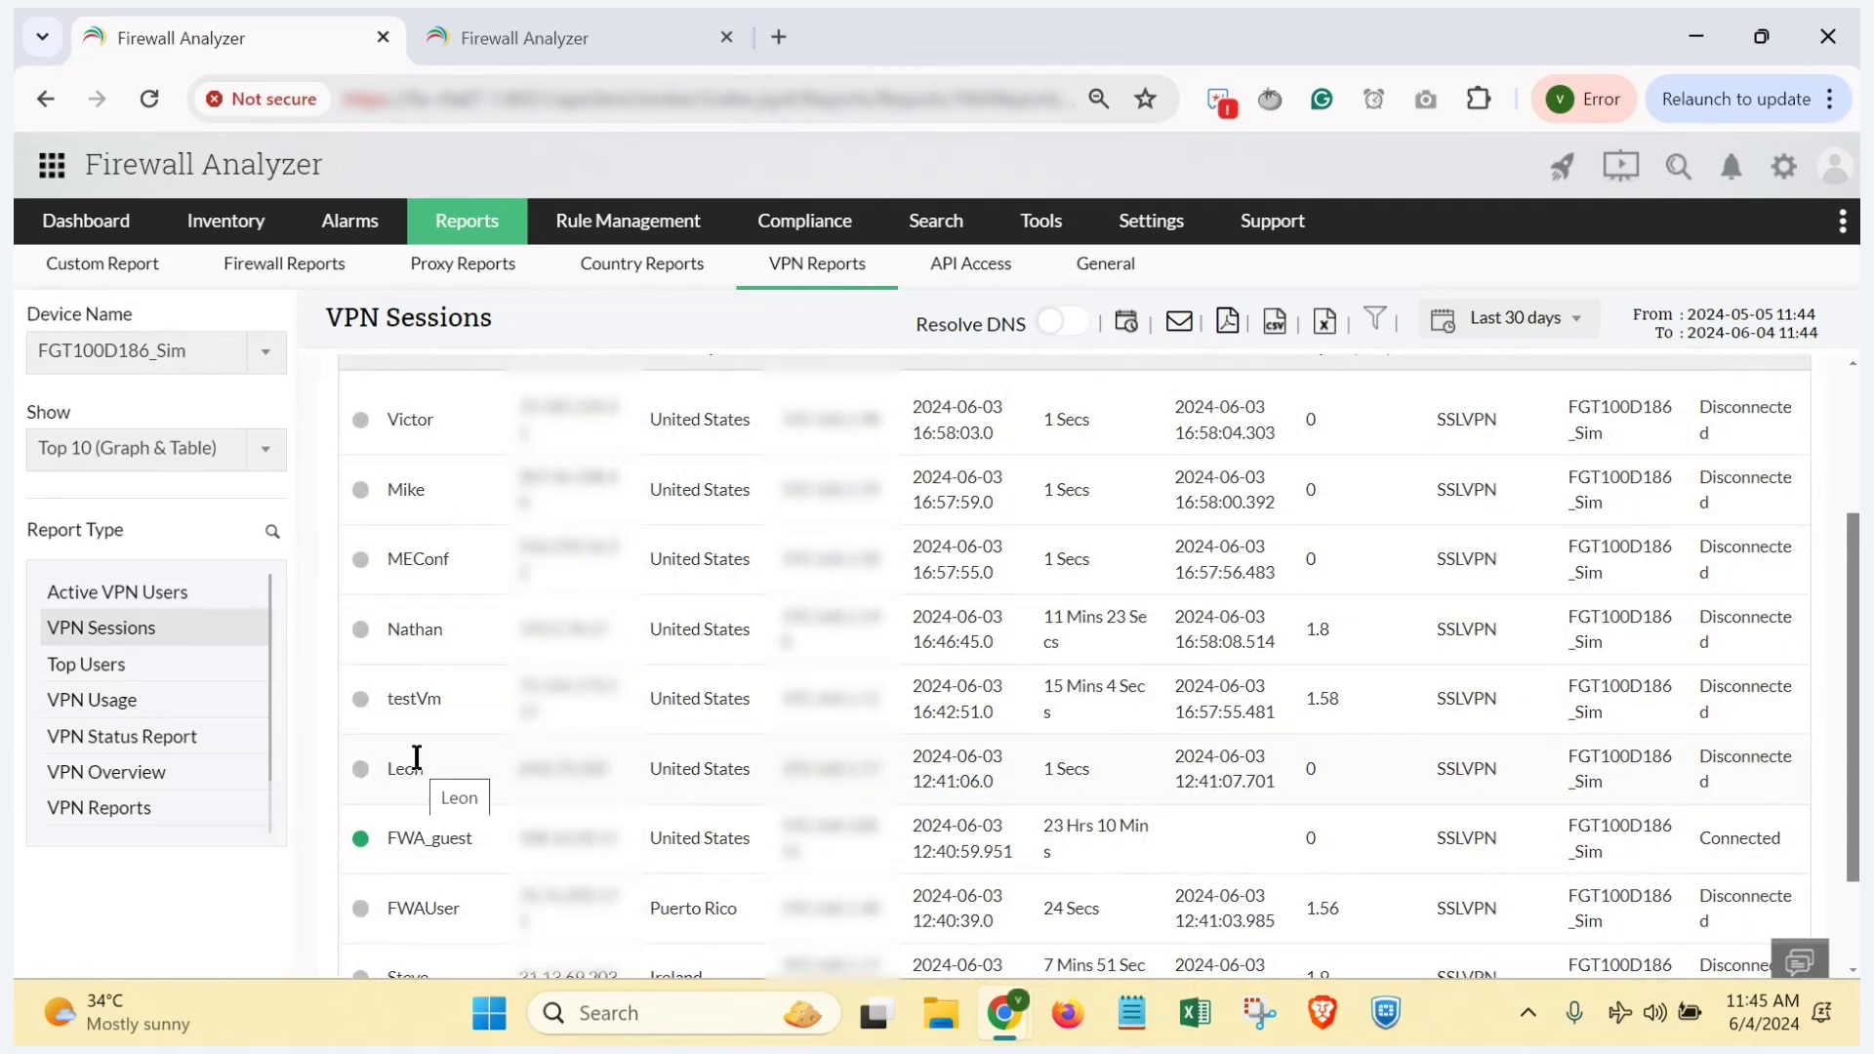
pyautogui.scroll(2, 417, 758)
pyautogui.scroll(-1, 716, 766)
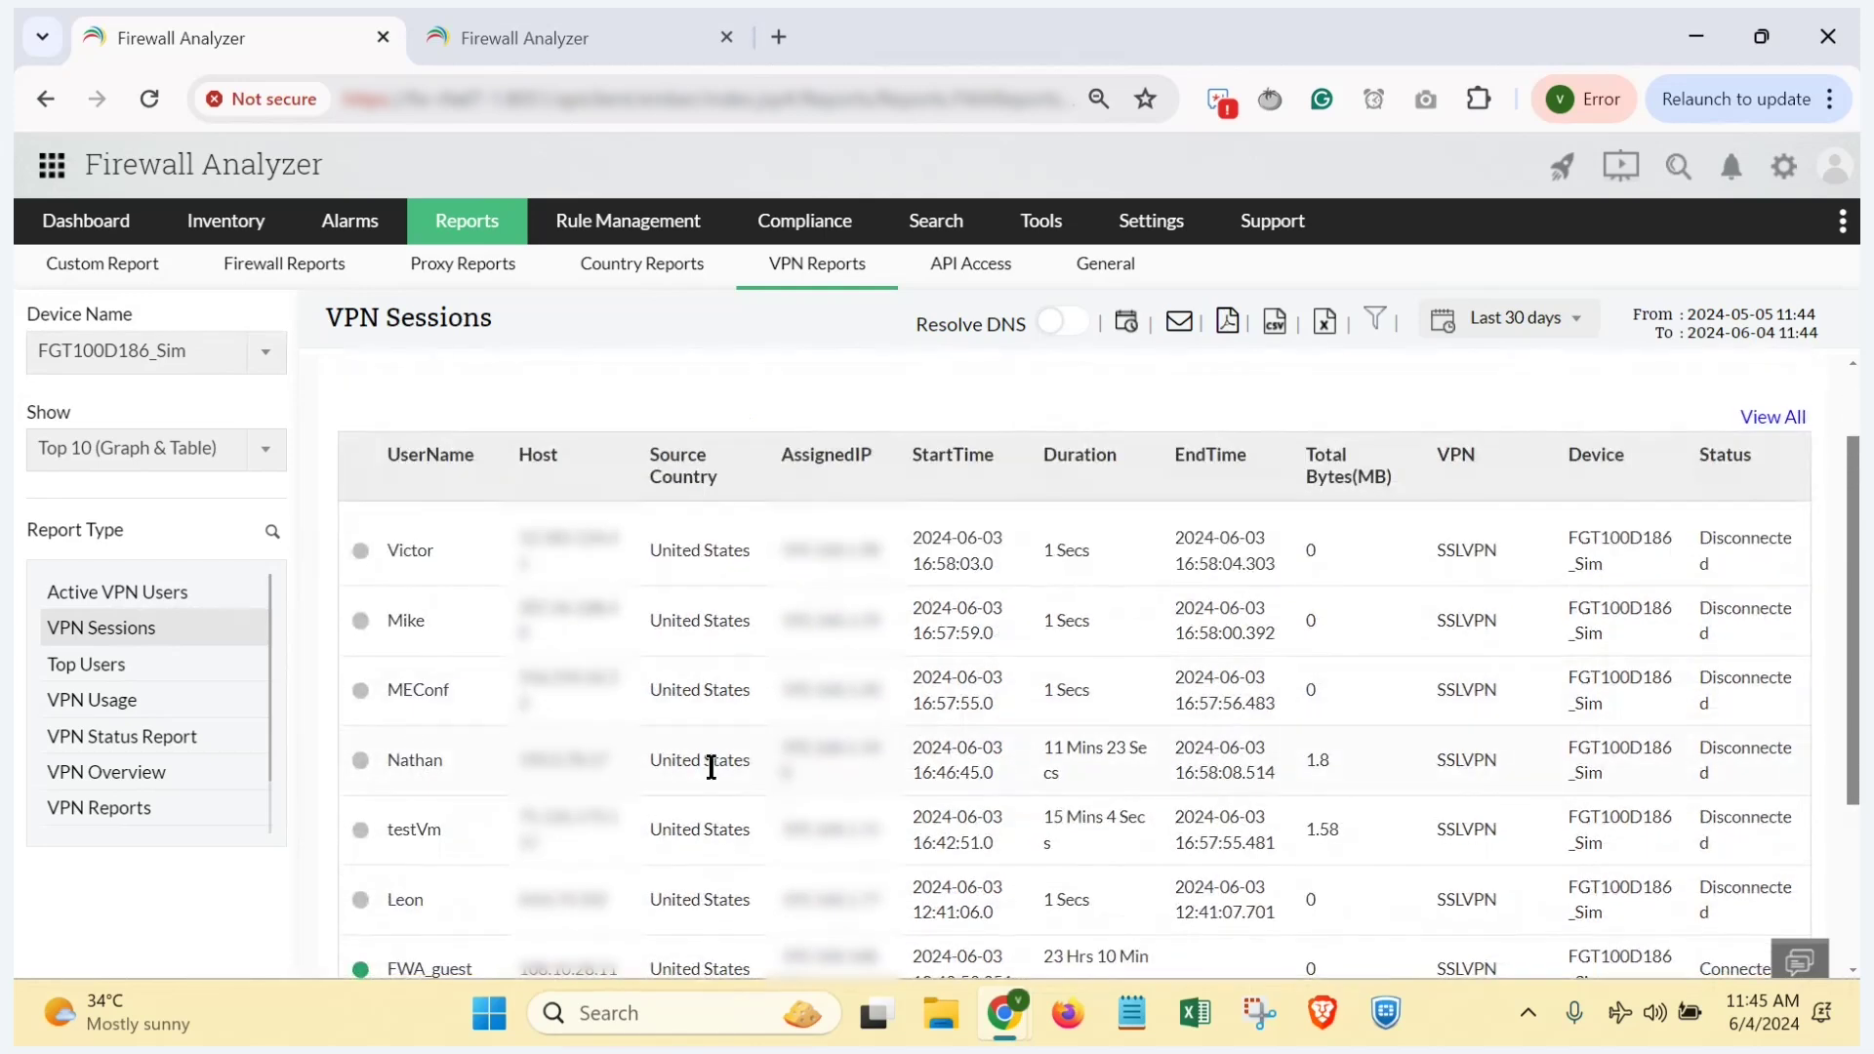
pyautogui.scroll(-1, 1332, 795)
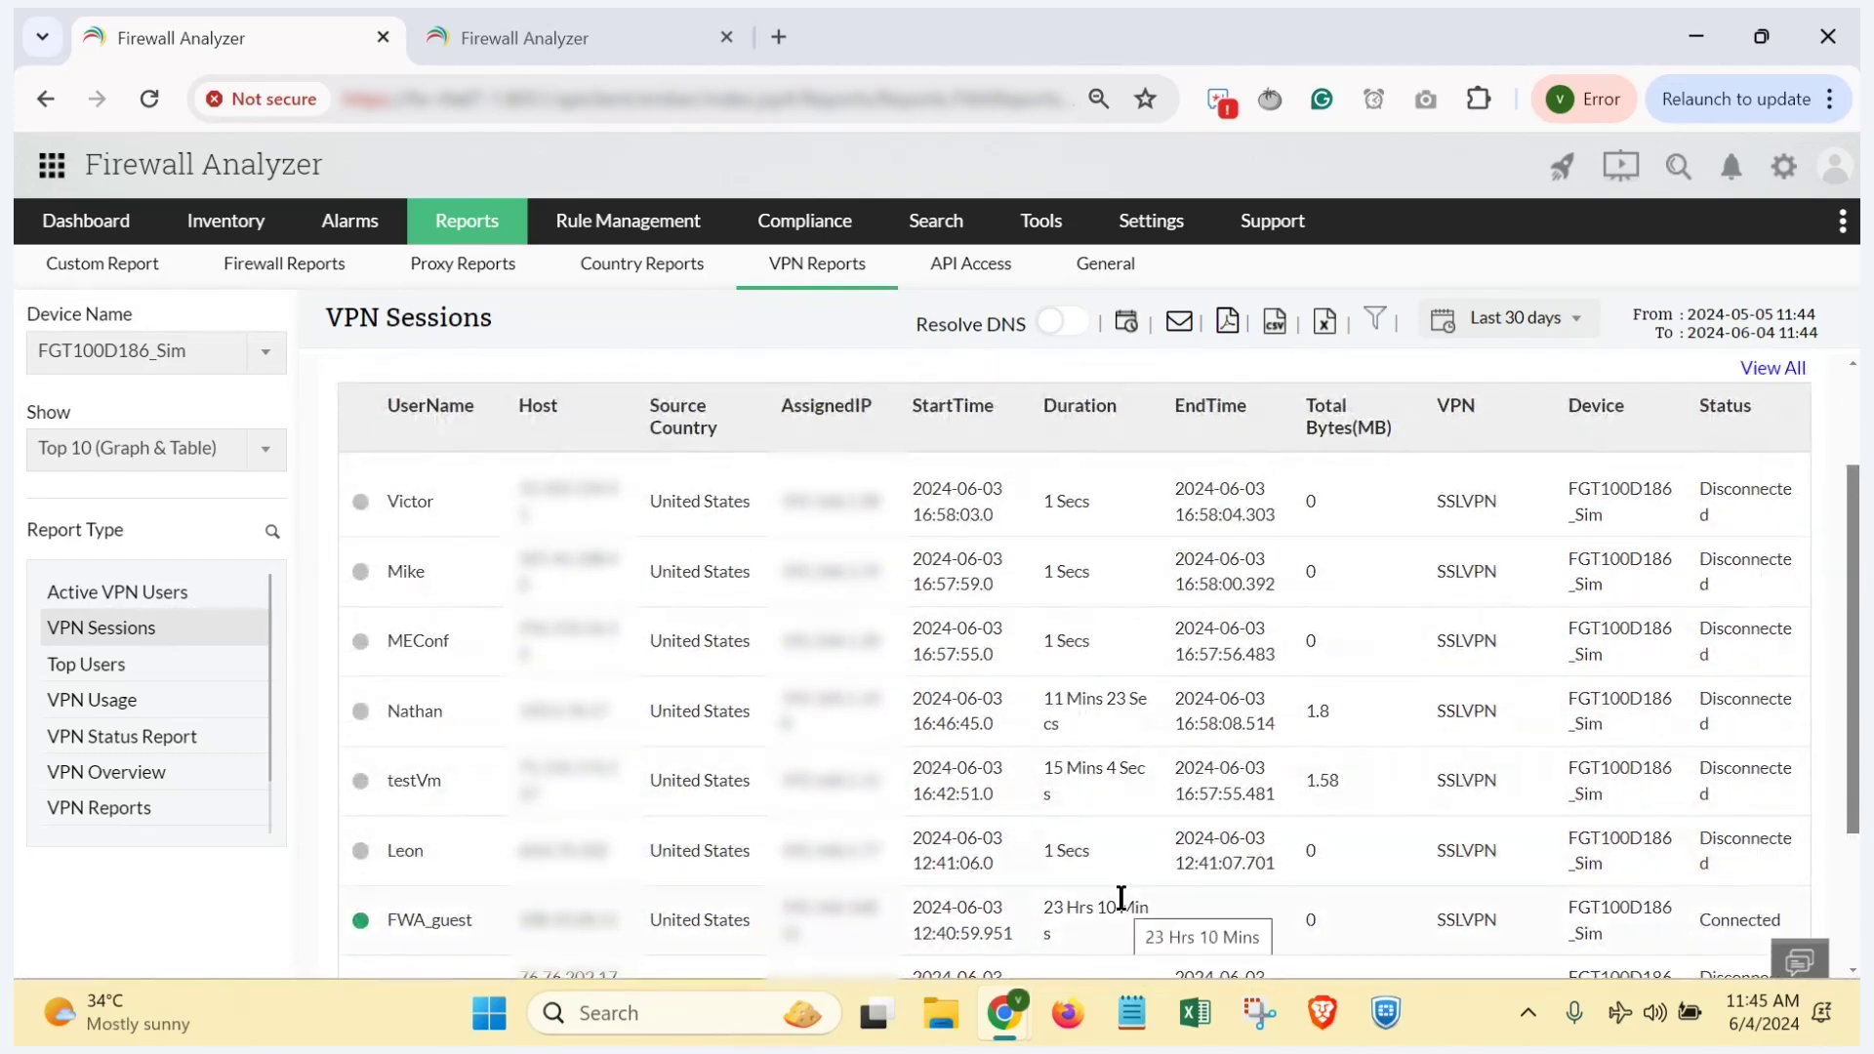
pyautogui.scroll(-1, 1122, 898)
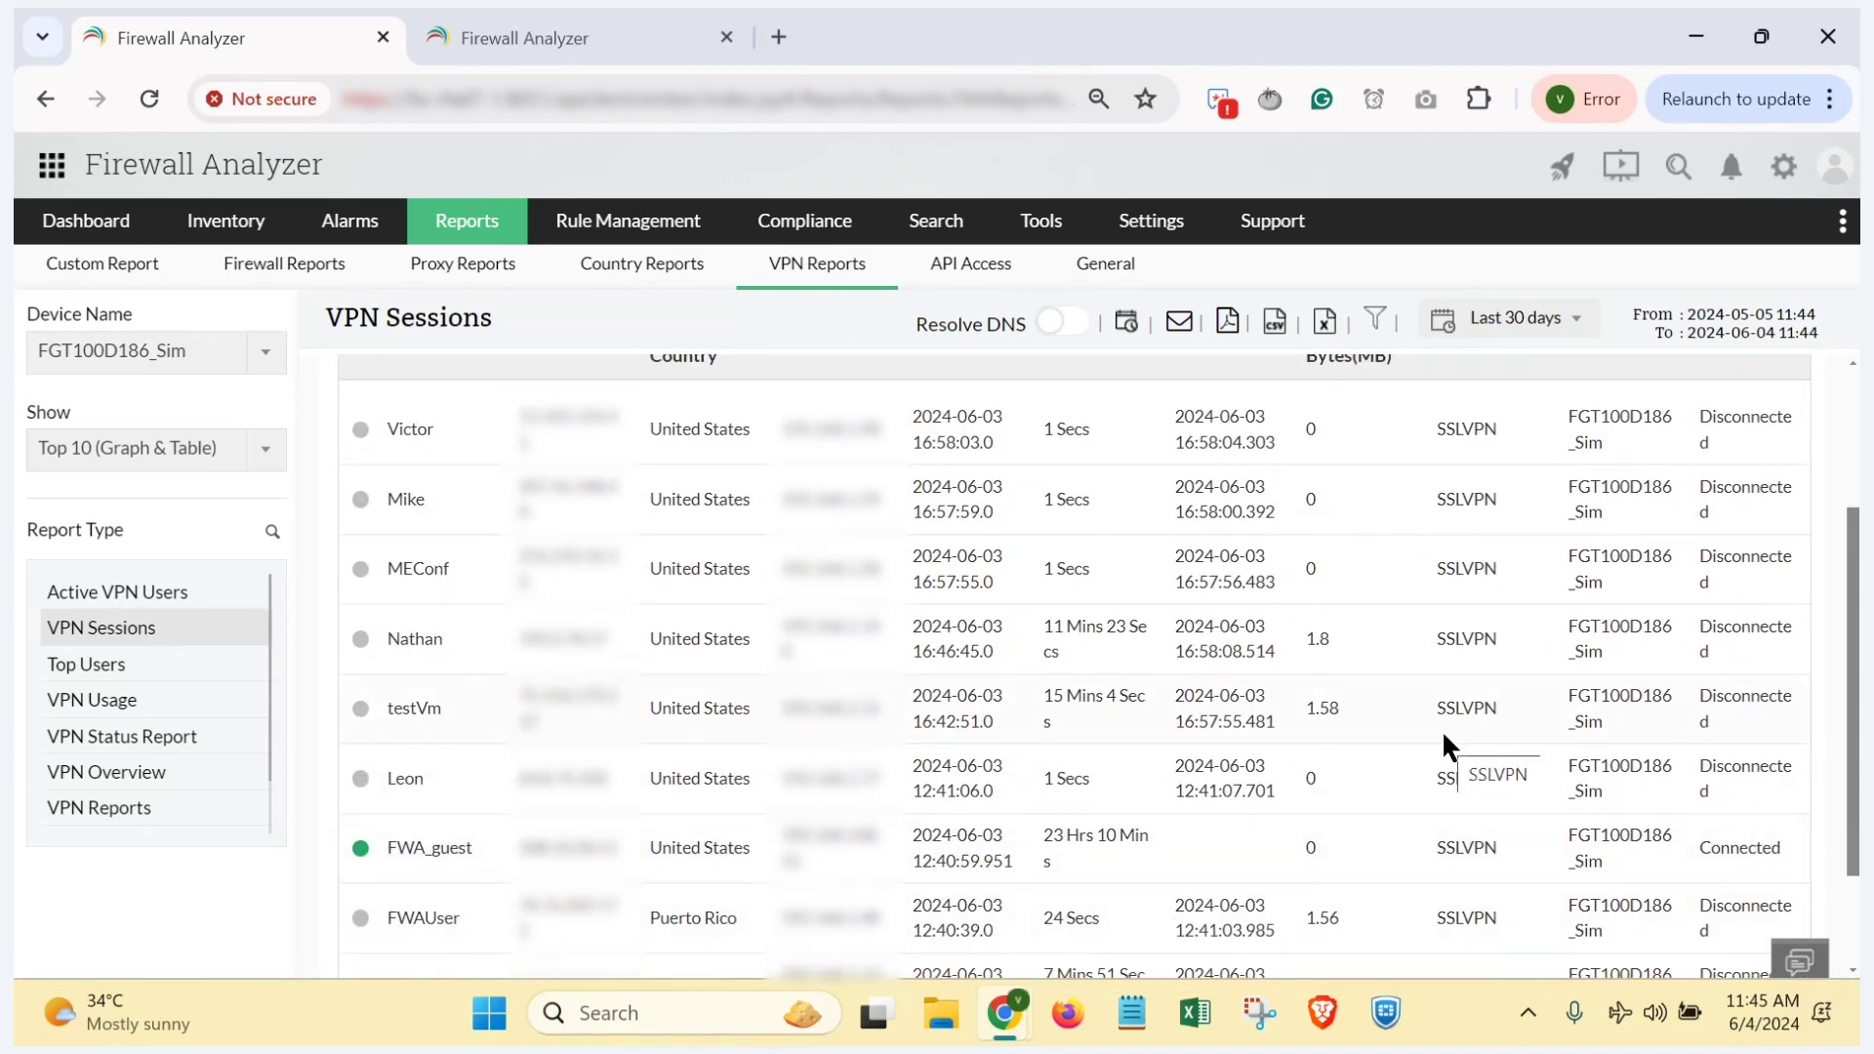
pyautogui.scroll(3, 1443, 729)
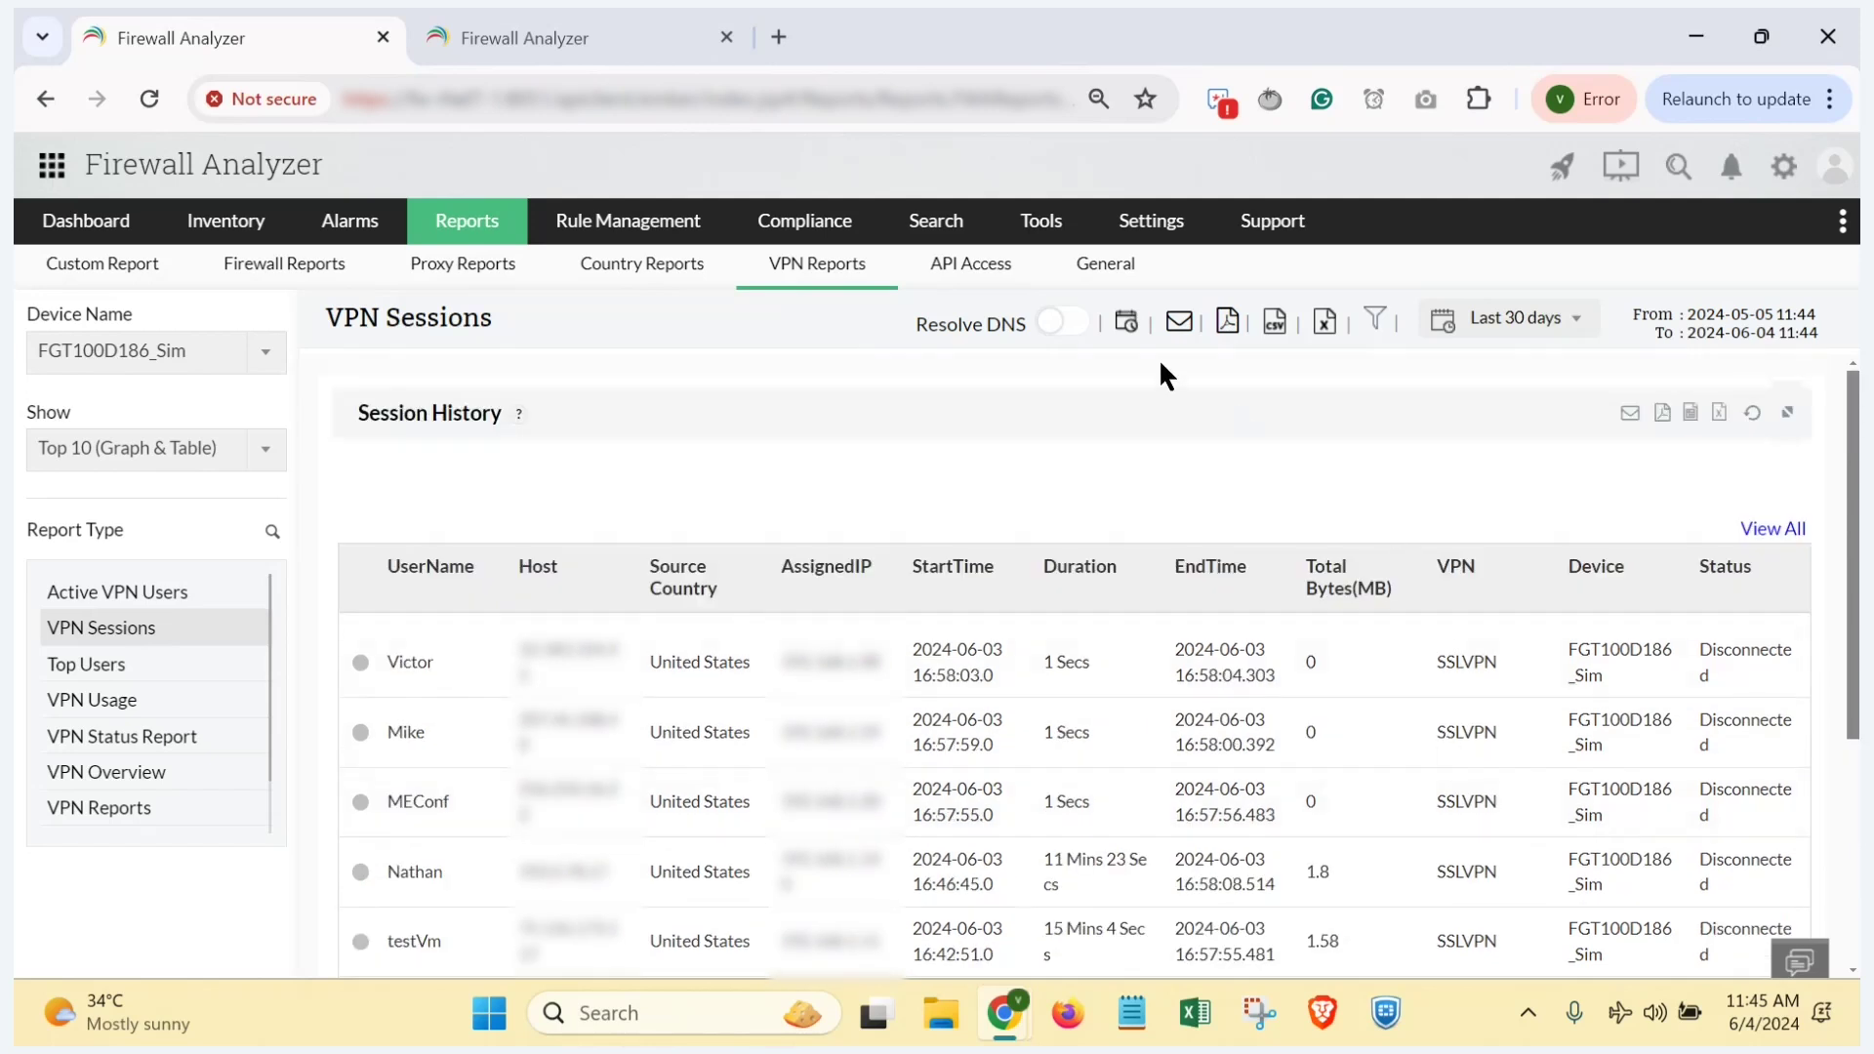
# Step: Start a report profile named Weekly report for the Session History of FGT100D186_Sim and continue to its schedule
pyautogui.click(1128, 324)
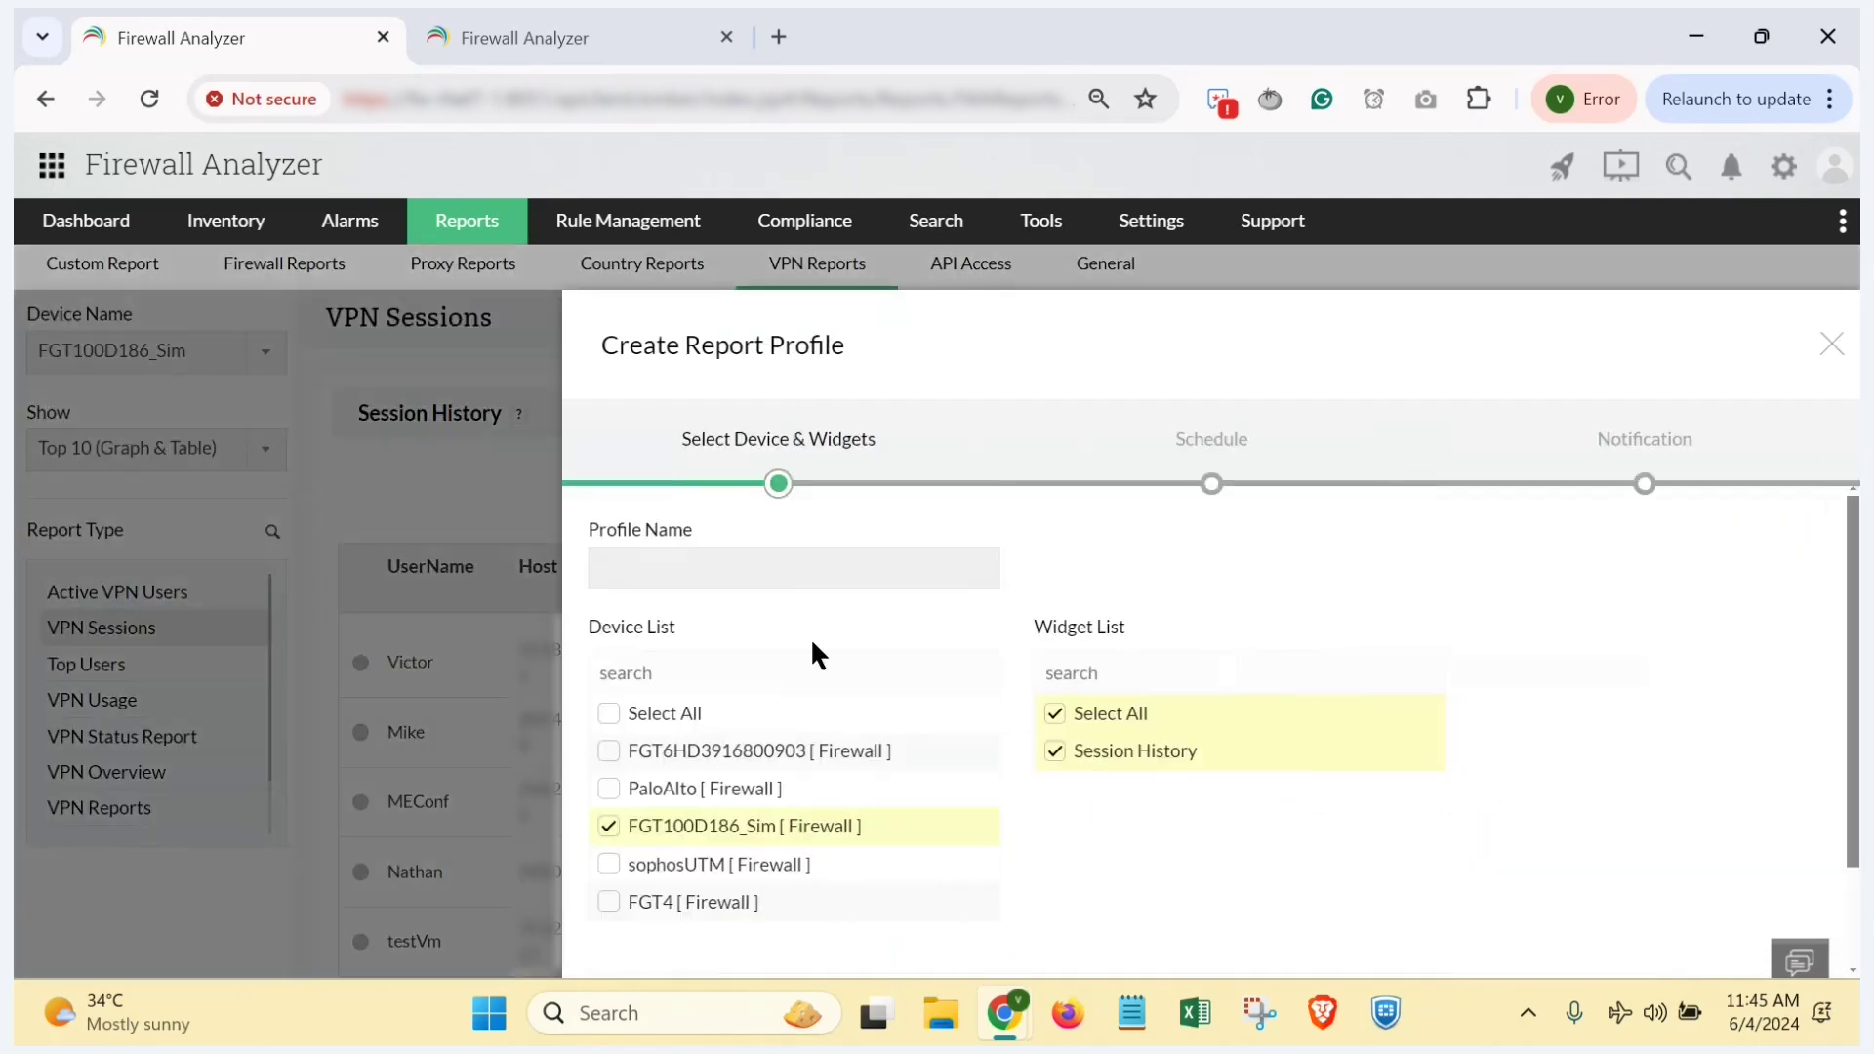
pyautogui.scroll(-1, 991, 820)
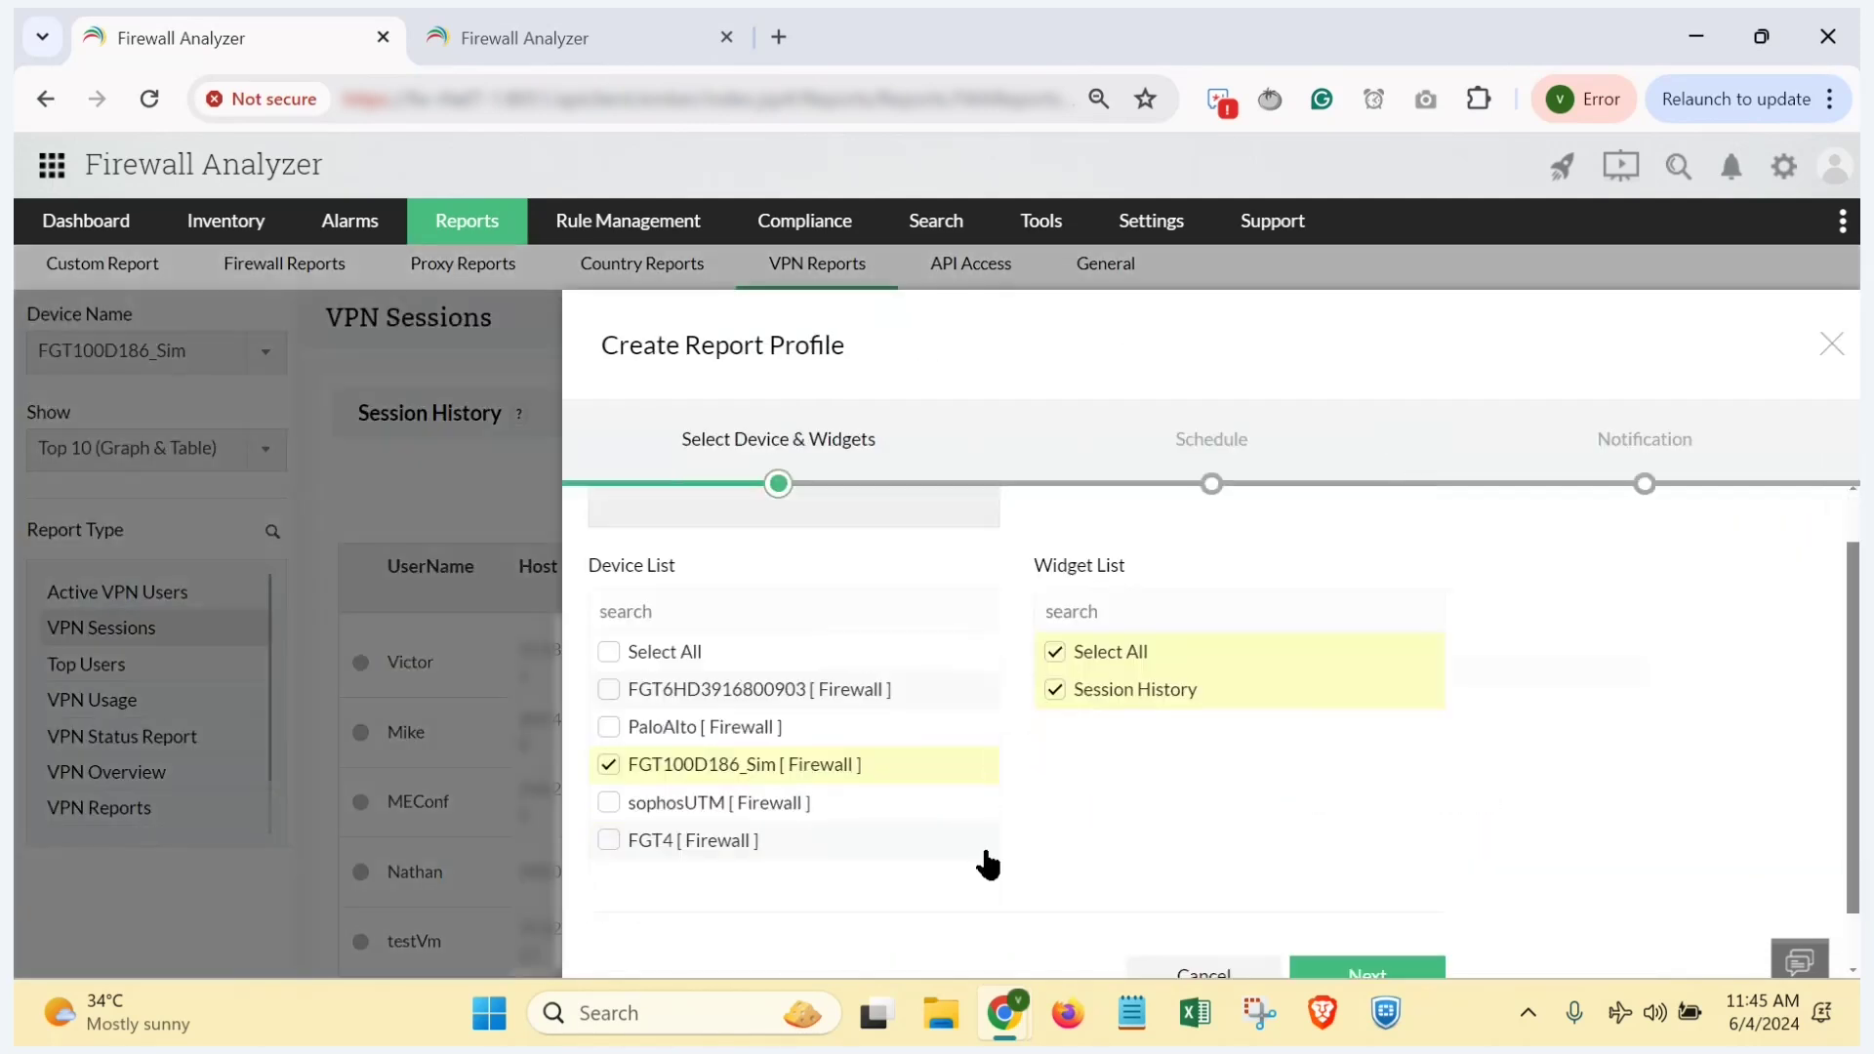
pyautogui.click(885, 507)
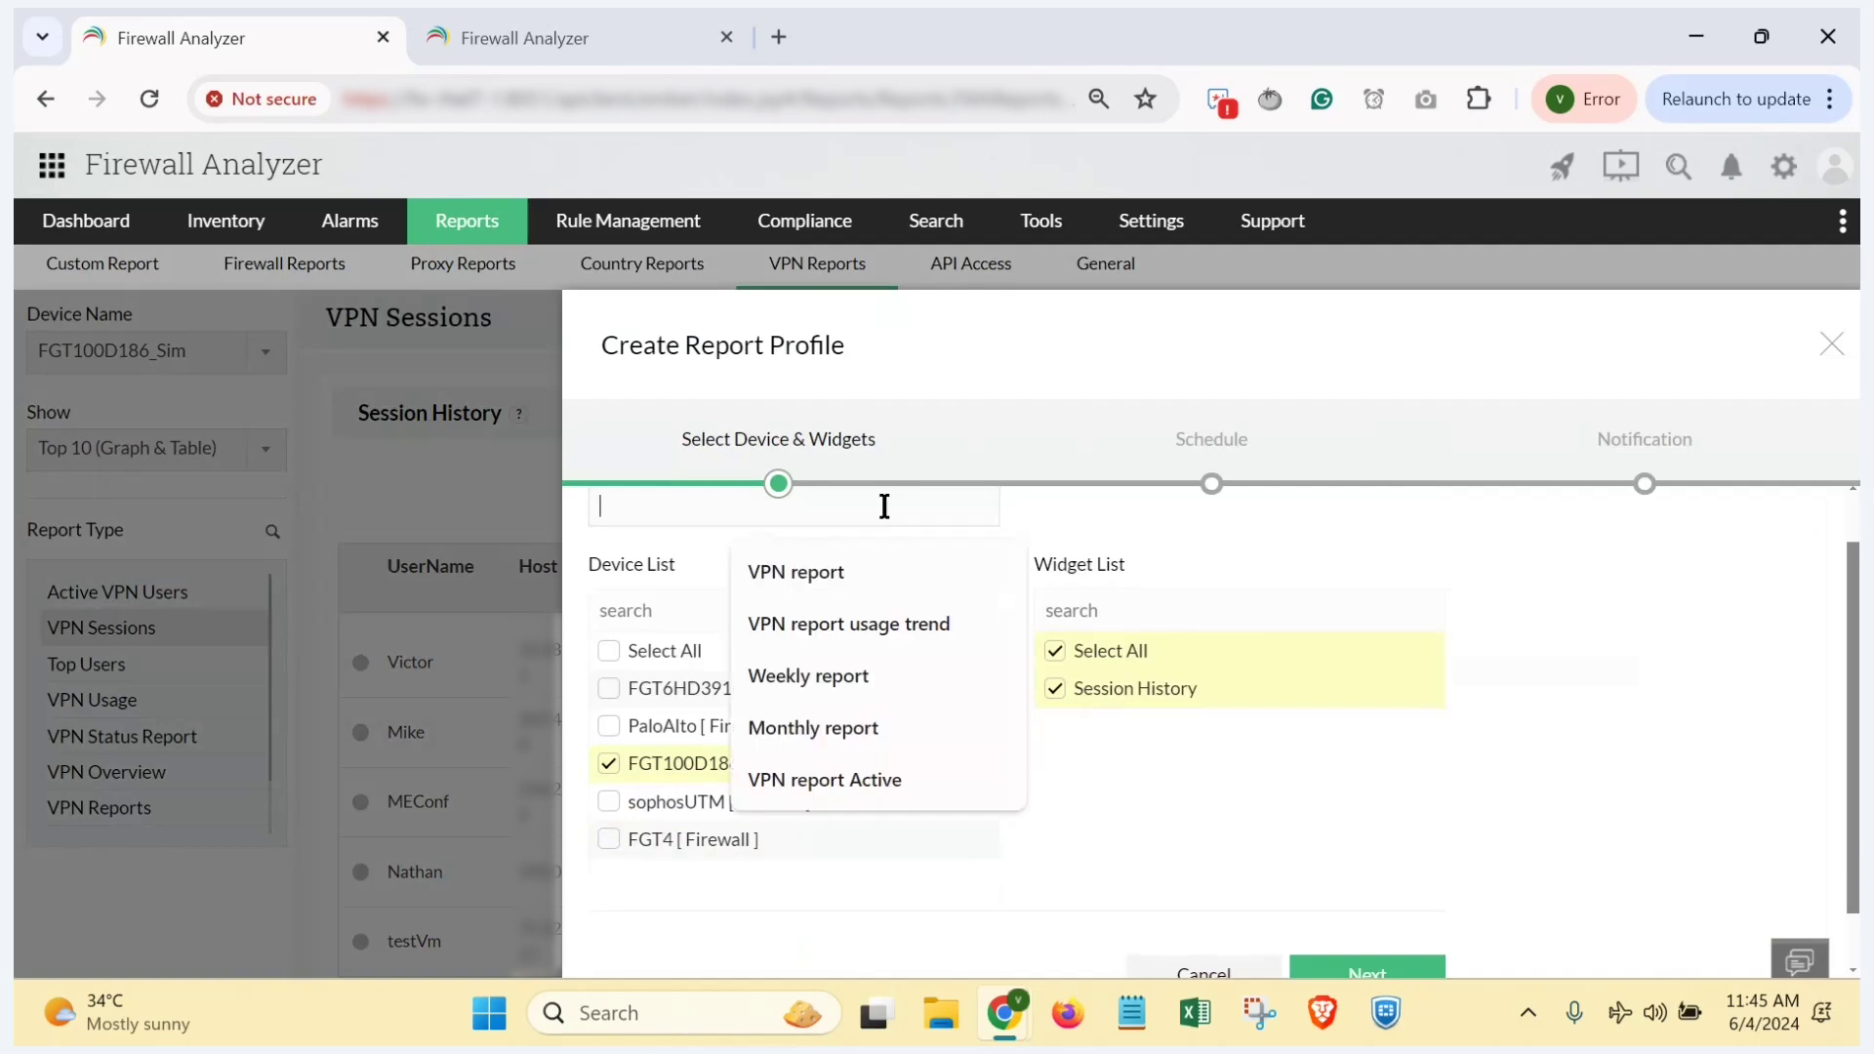
pyautogui.click(831, 675)
pyautogui.scroll(-1, 1283, 832)
pyautogui.click(1377, 918)
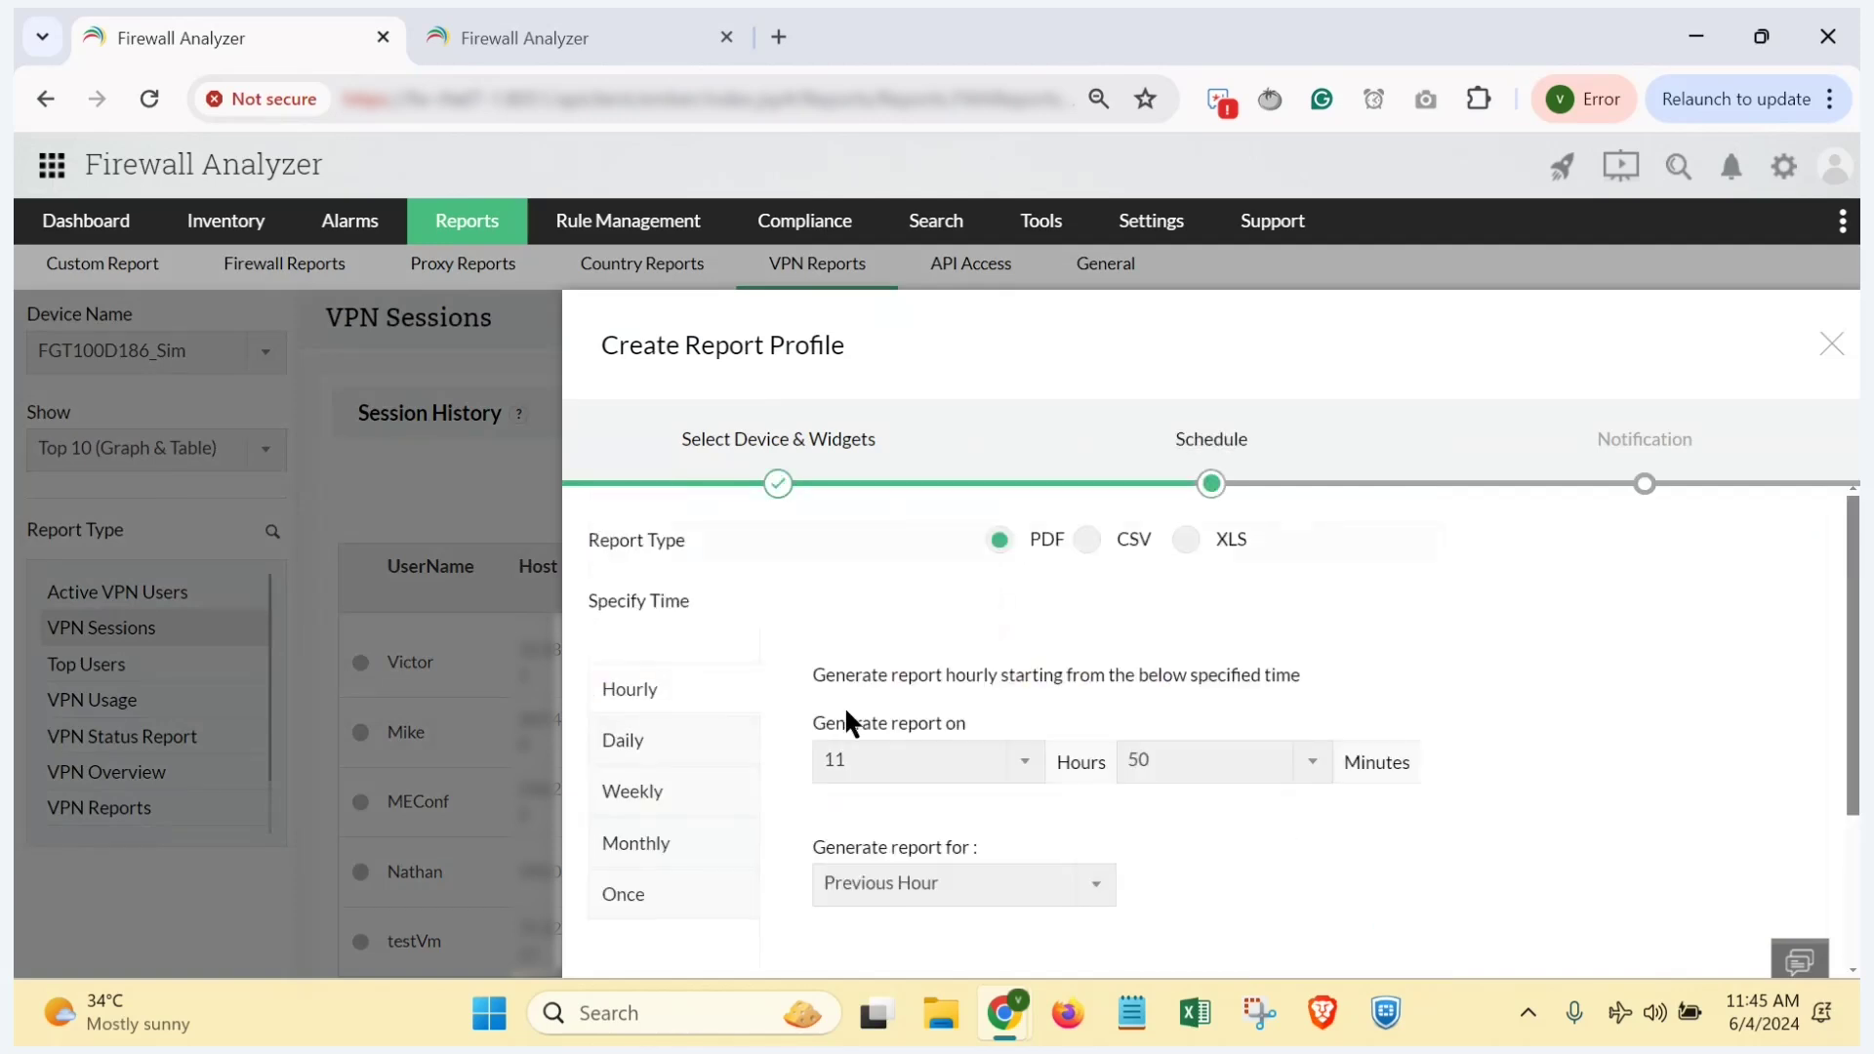
# Step: Set weekly report generation on Tuesday, review the remaining schedule options, and cancel the report profile
pyautogui.scroll(-1, 846, 706)
pyautogui.click(672, 750)
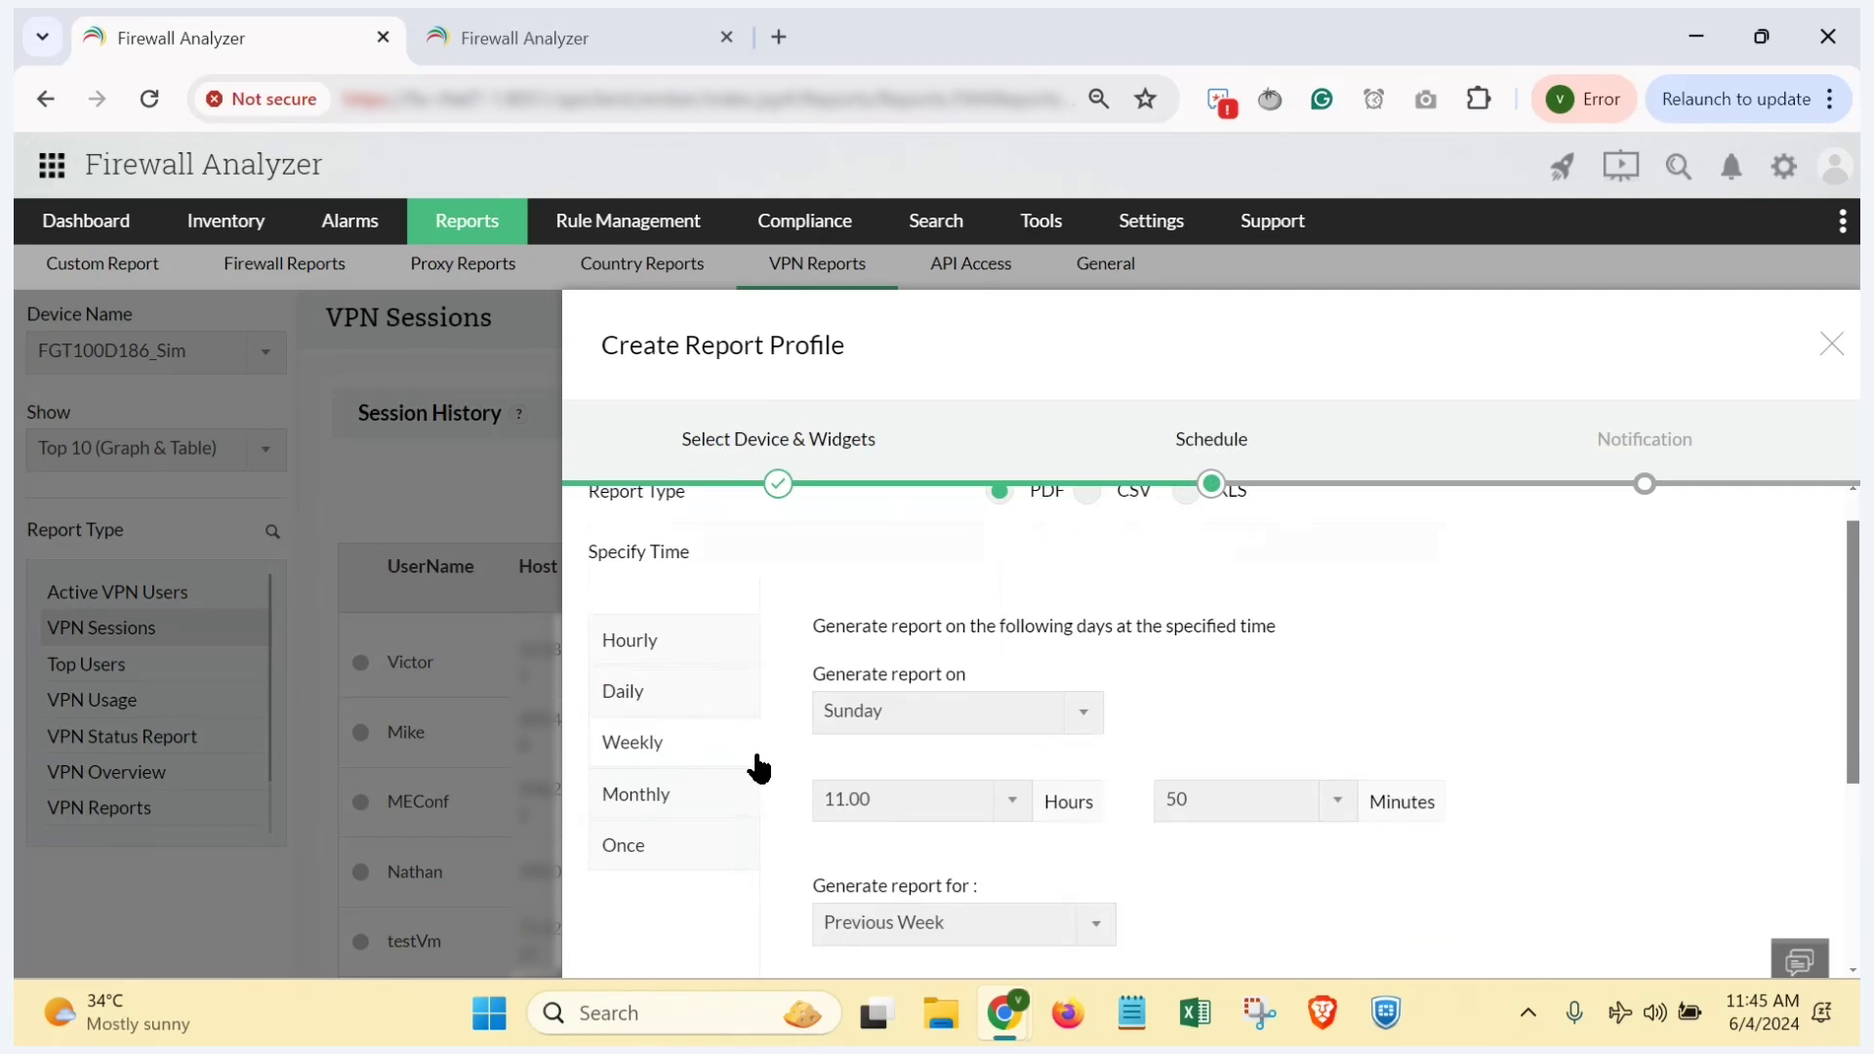
pyautogui.click(952, 716)
pyautogui.click(904, 529)
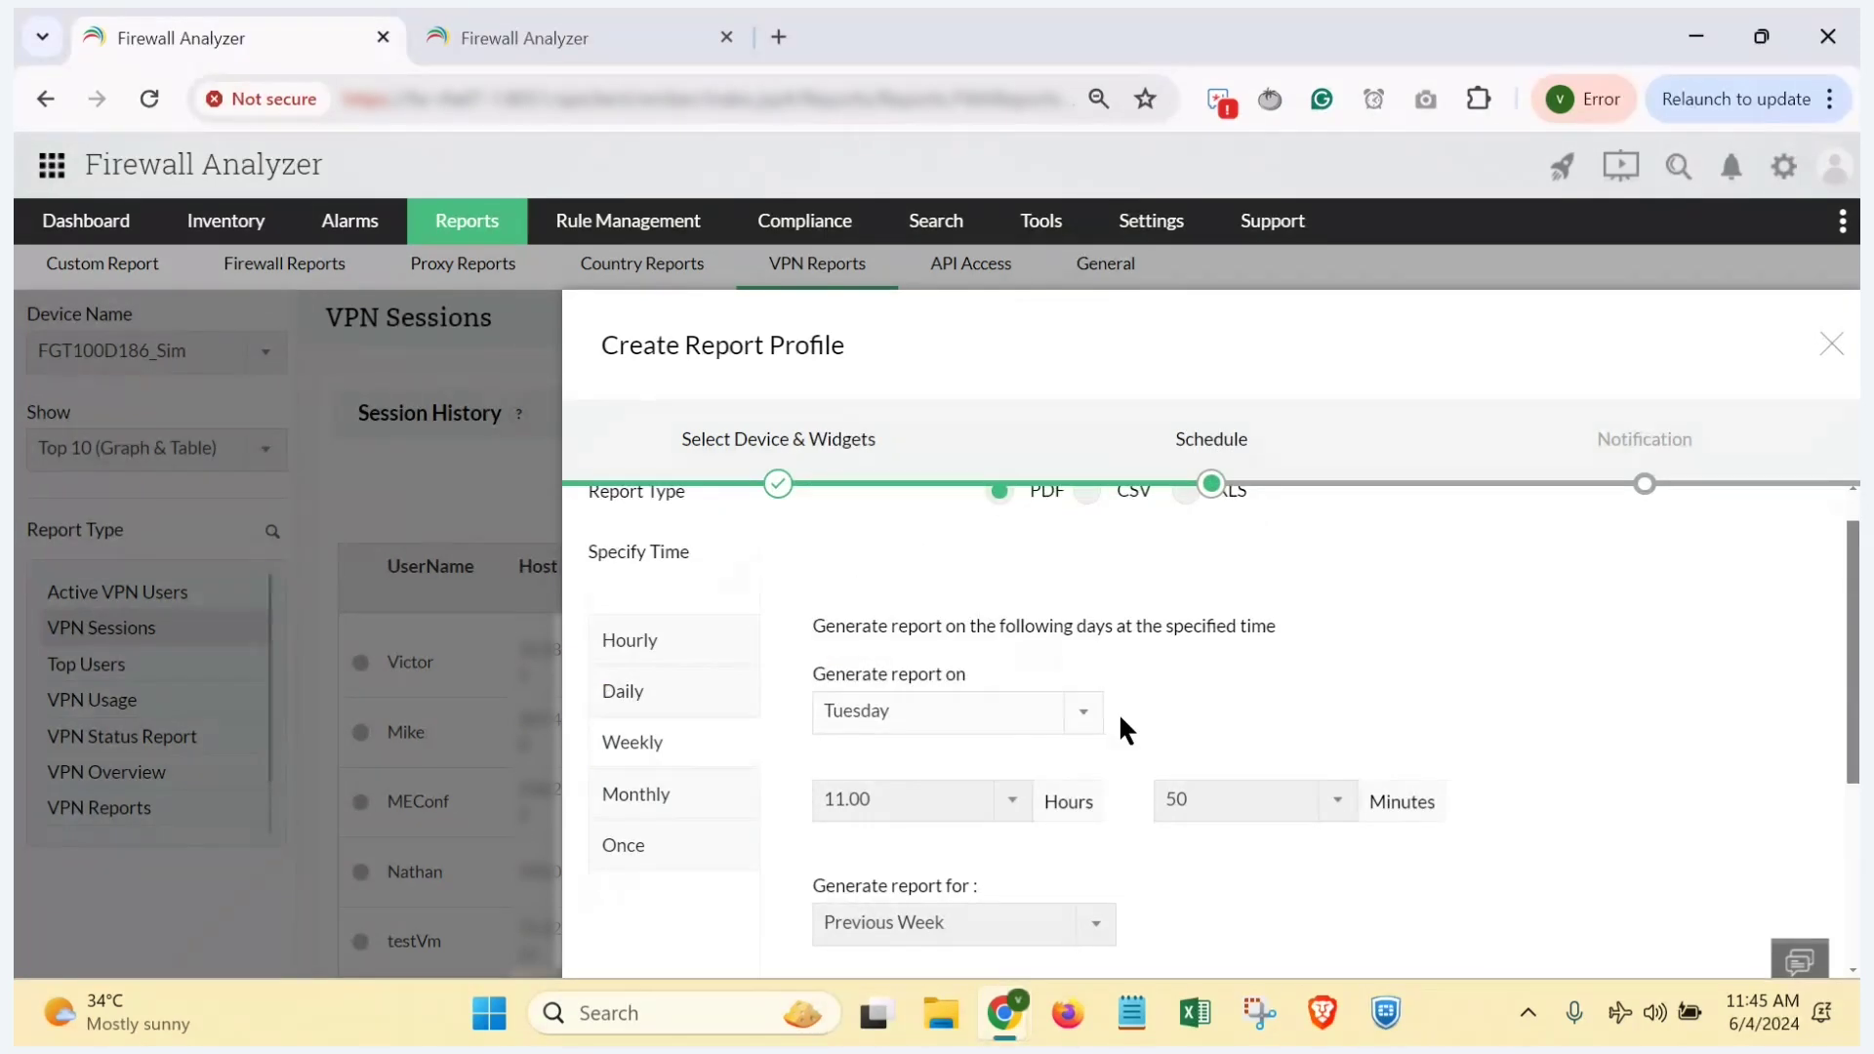
pyautogui.scroll(-3, 1121, 720)
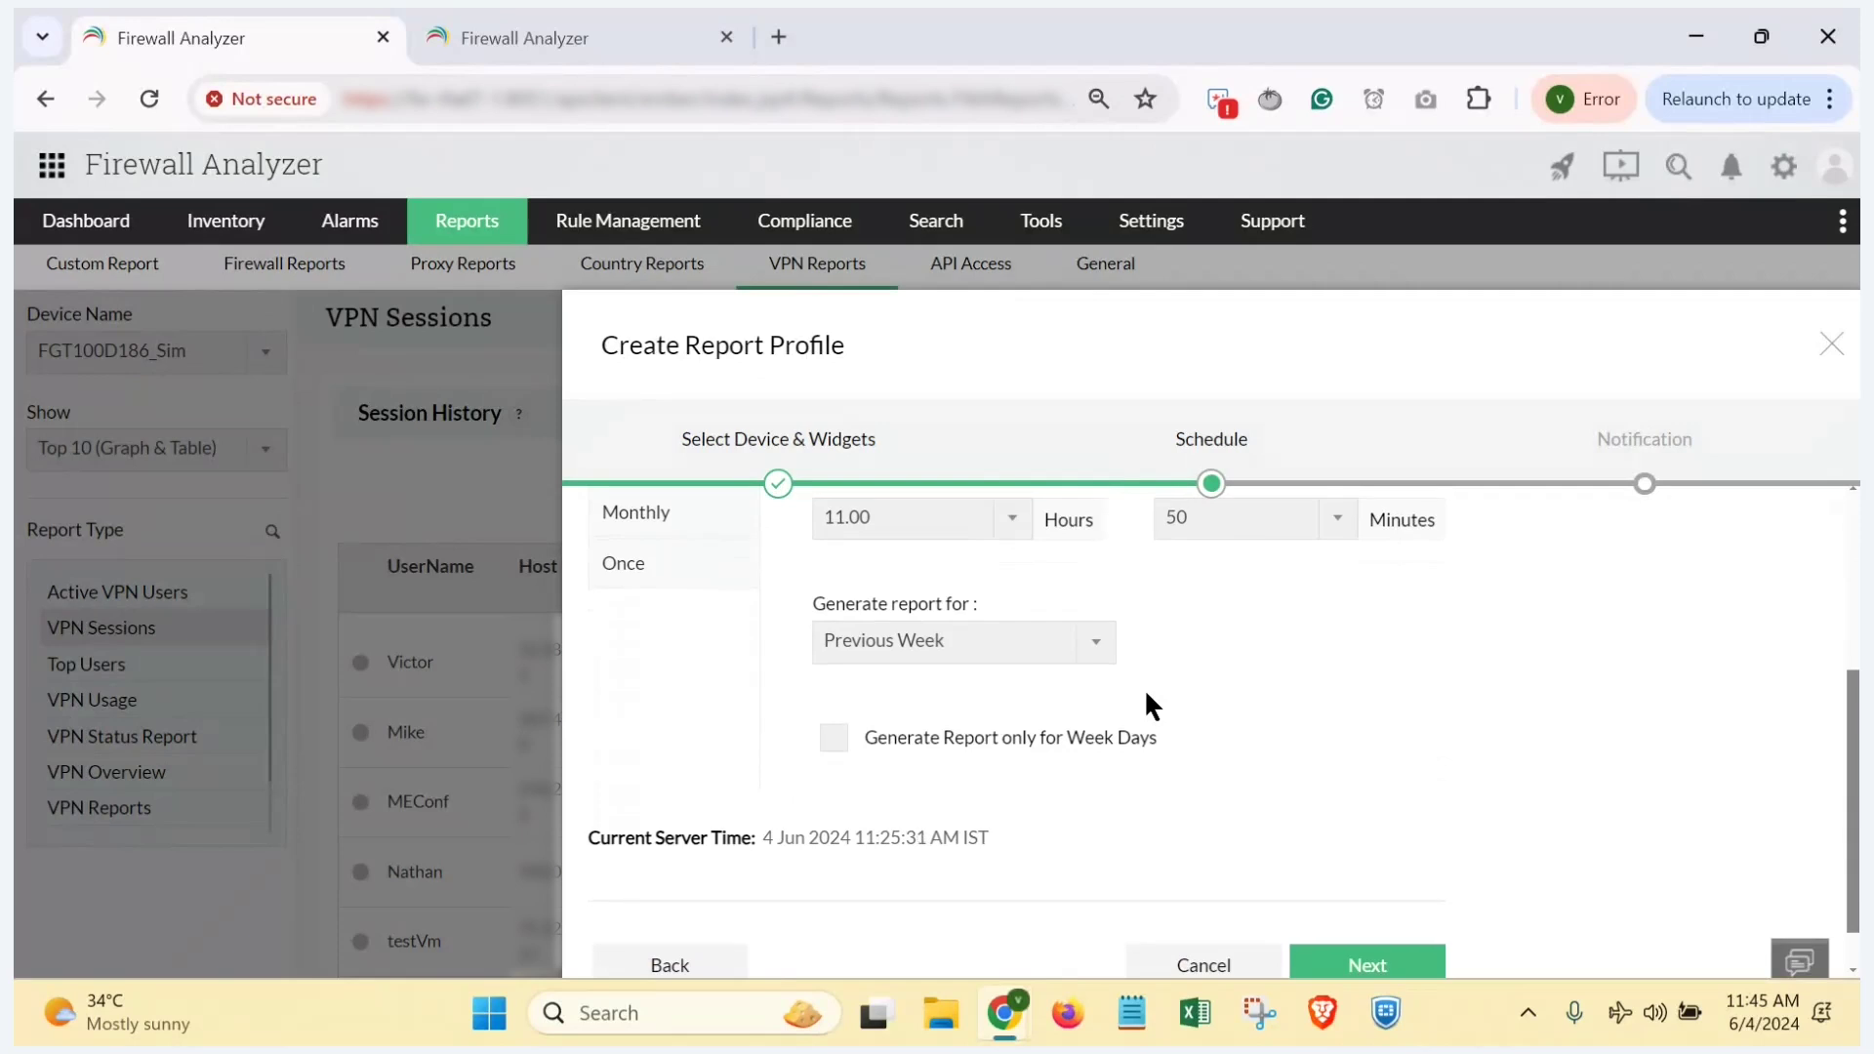
pyautogui.scroll(5, 1150, 703)
pyautogui.scroll(-5, 1152, 704)
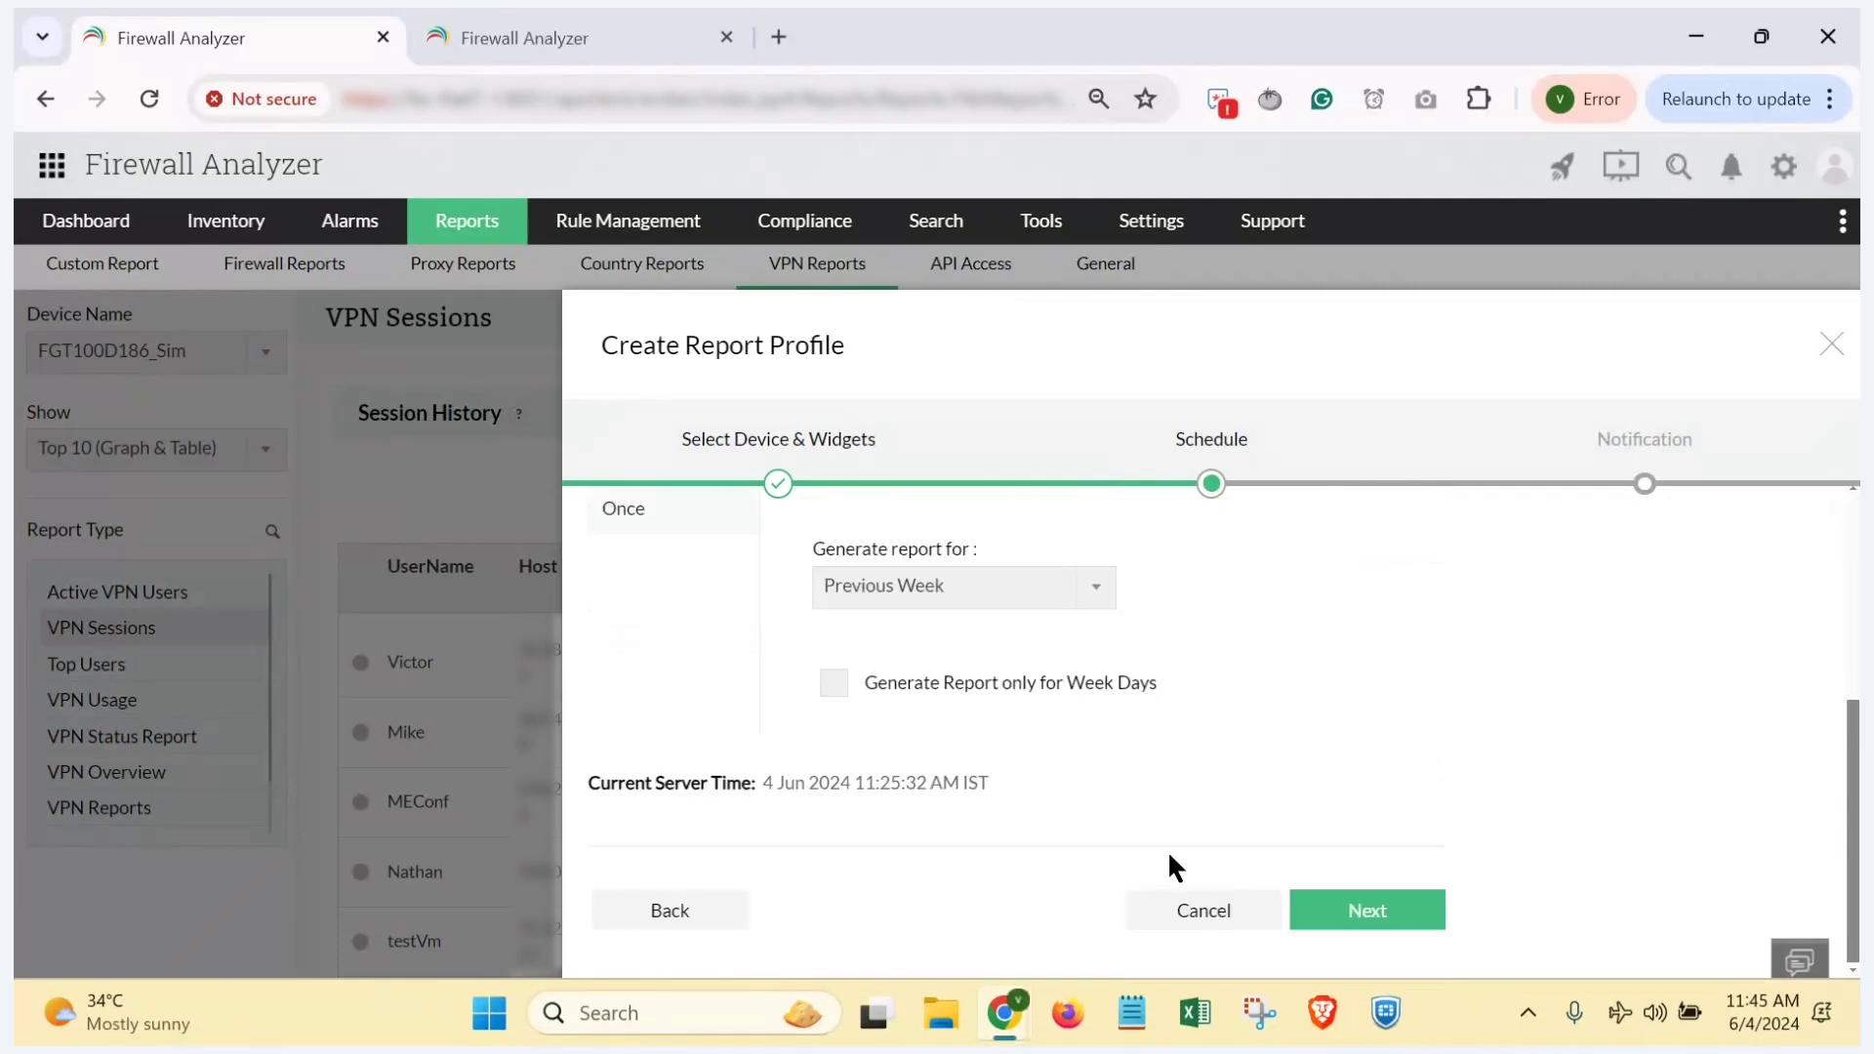
pyautogui.click(1188, 918)
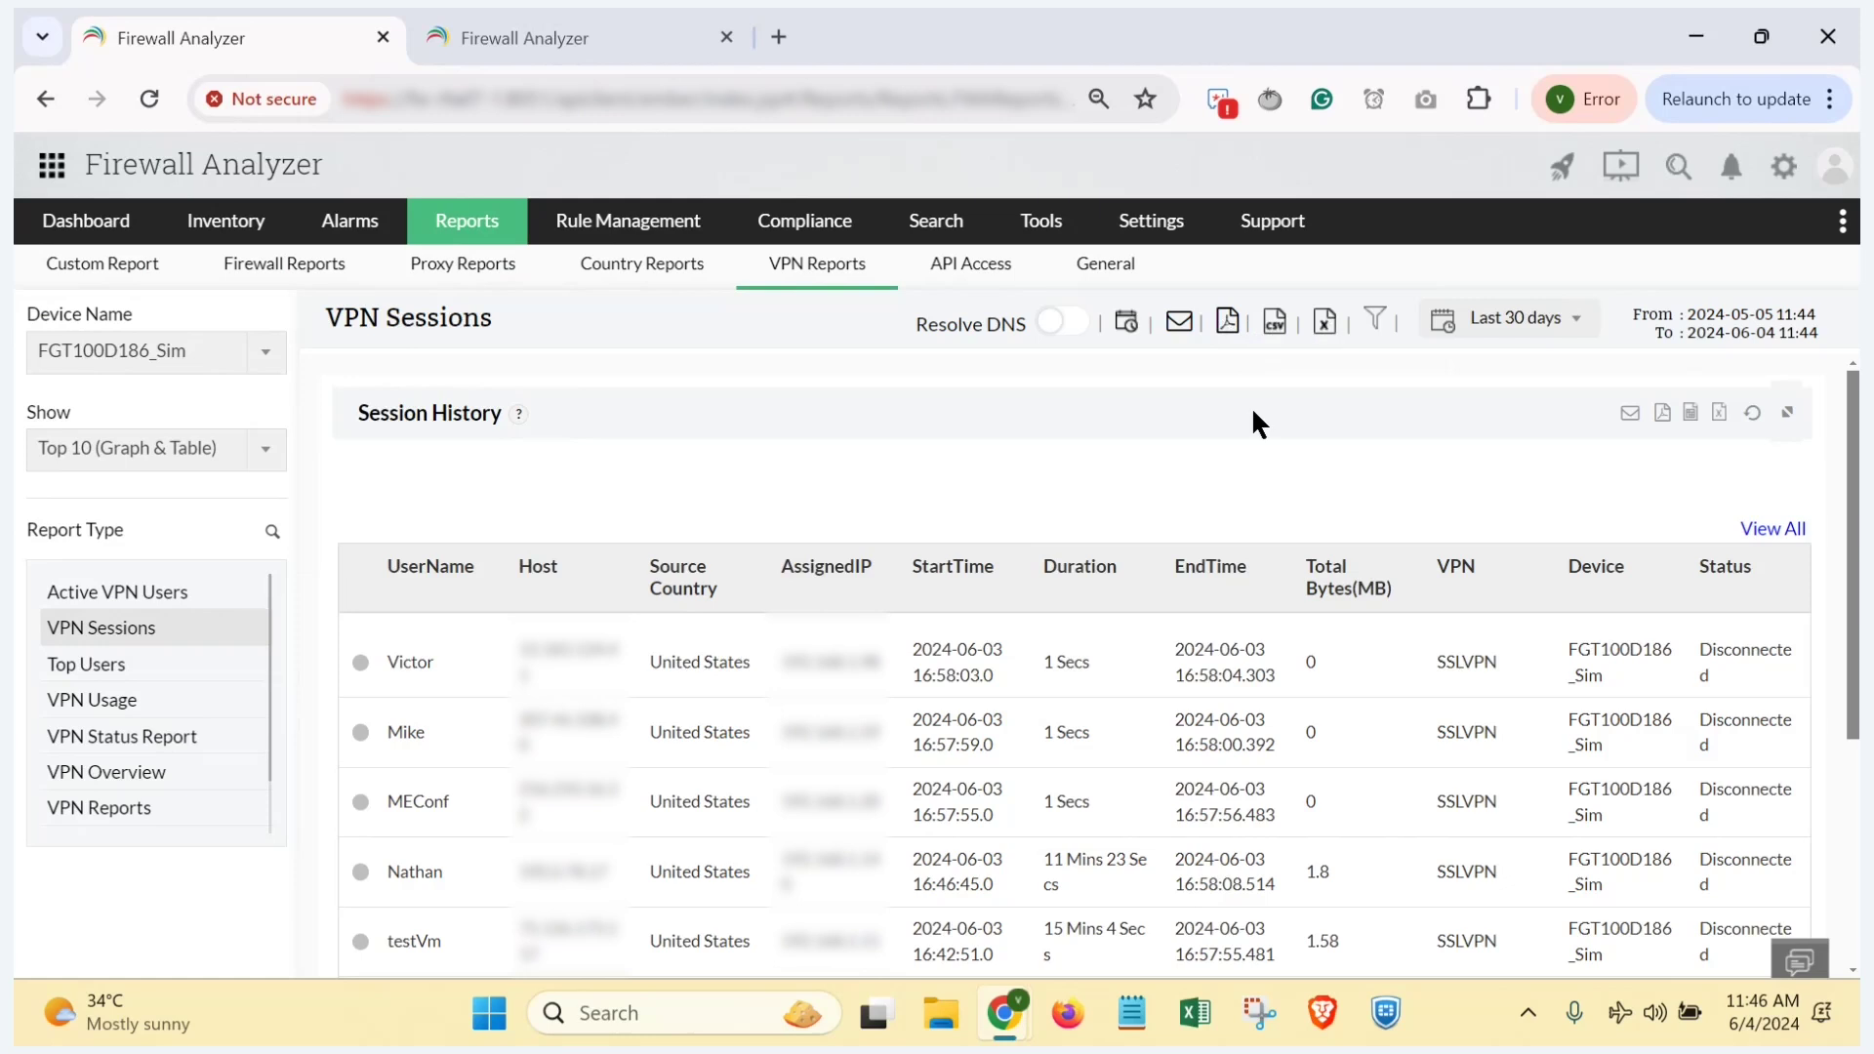
# Step: Switch to the training presentation, advance to the Case 3 slide on top VPN users and usage trend, and return to Firewall Analyzer
pyautogui.hotkey('alt', 'Tab')
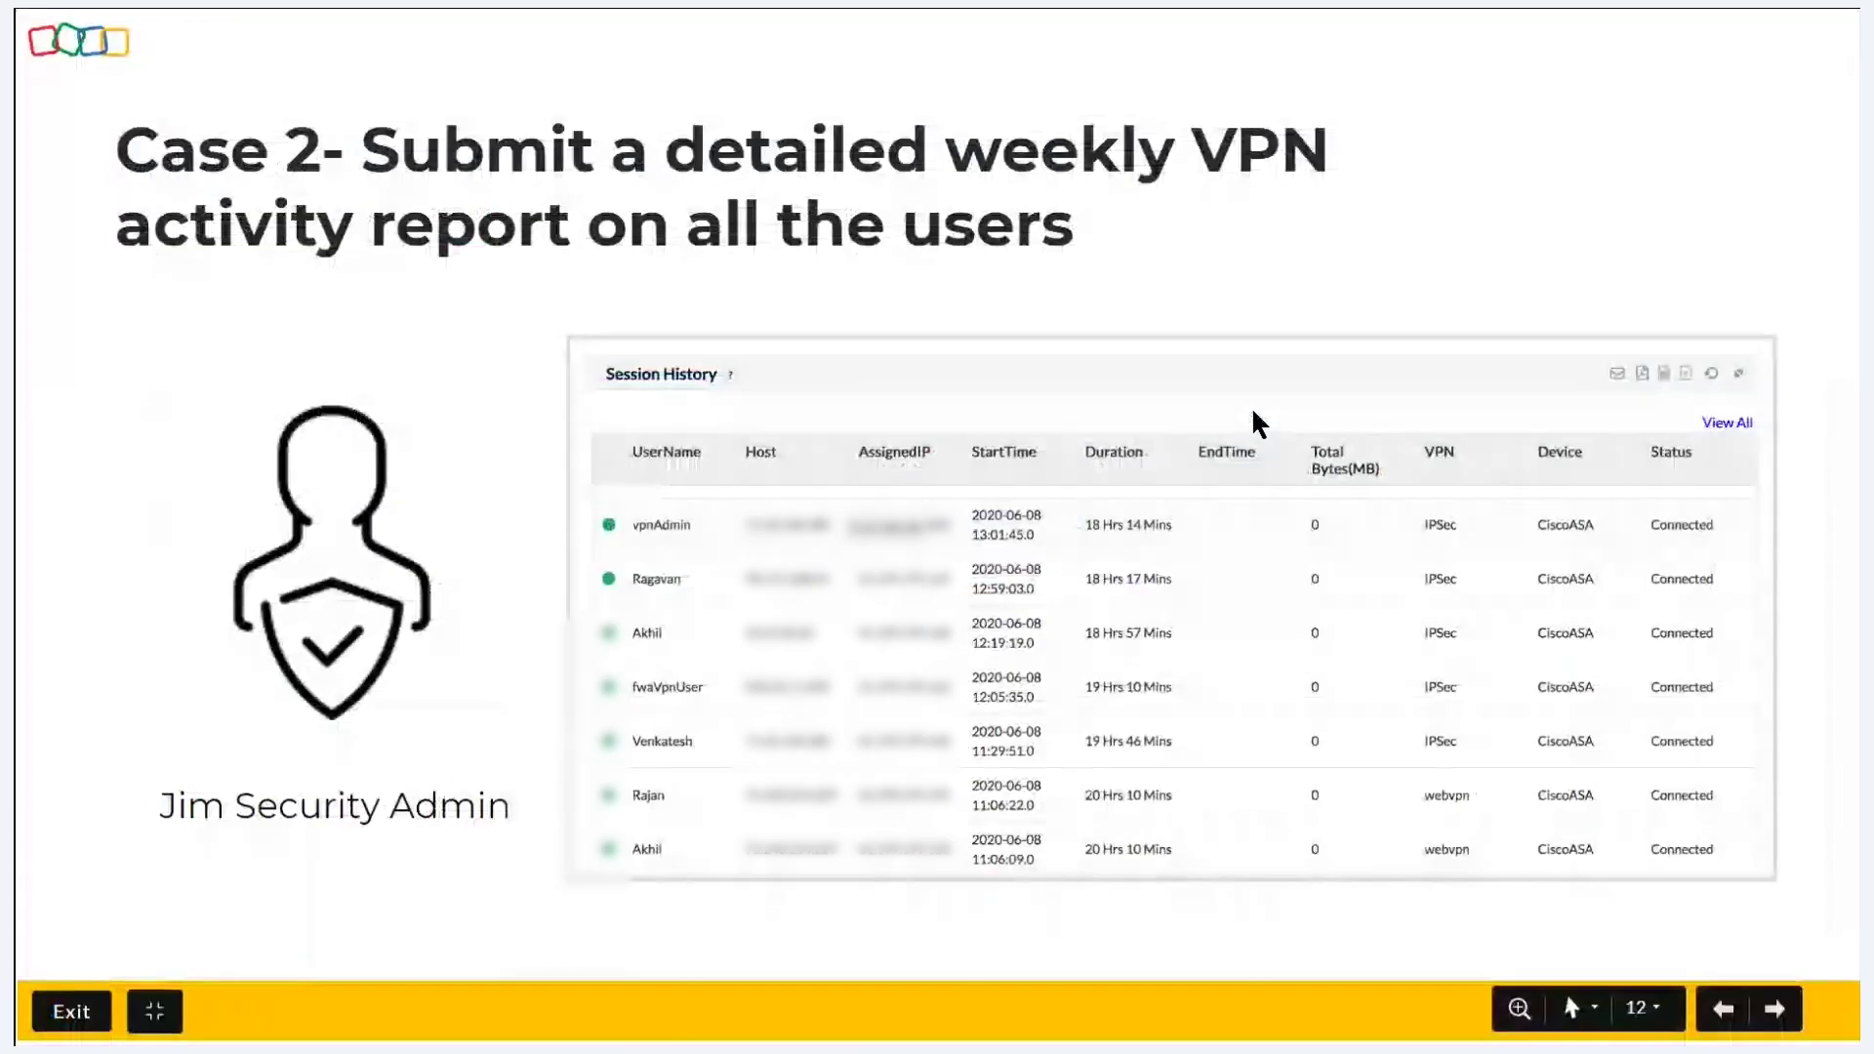
pyautogui.press('Right')
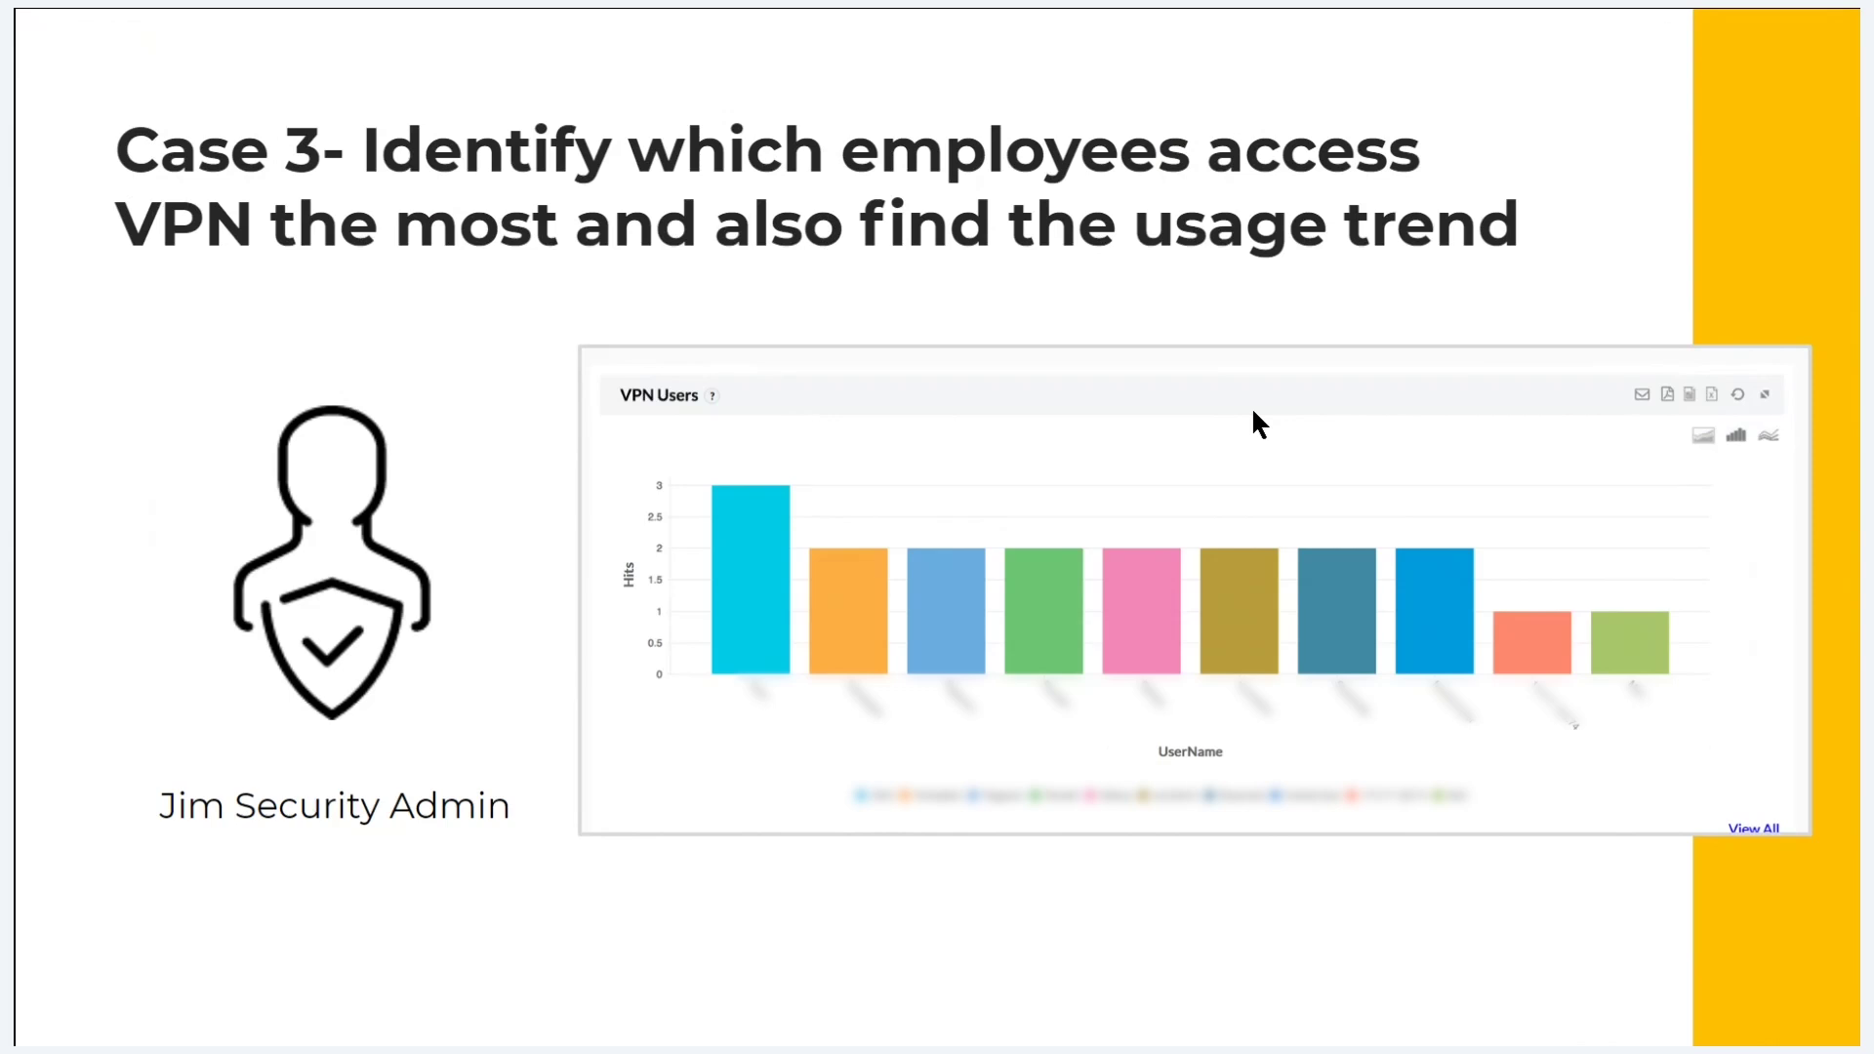
pyautogui.hotkey('alt', 'Tab')
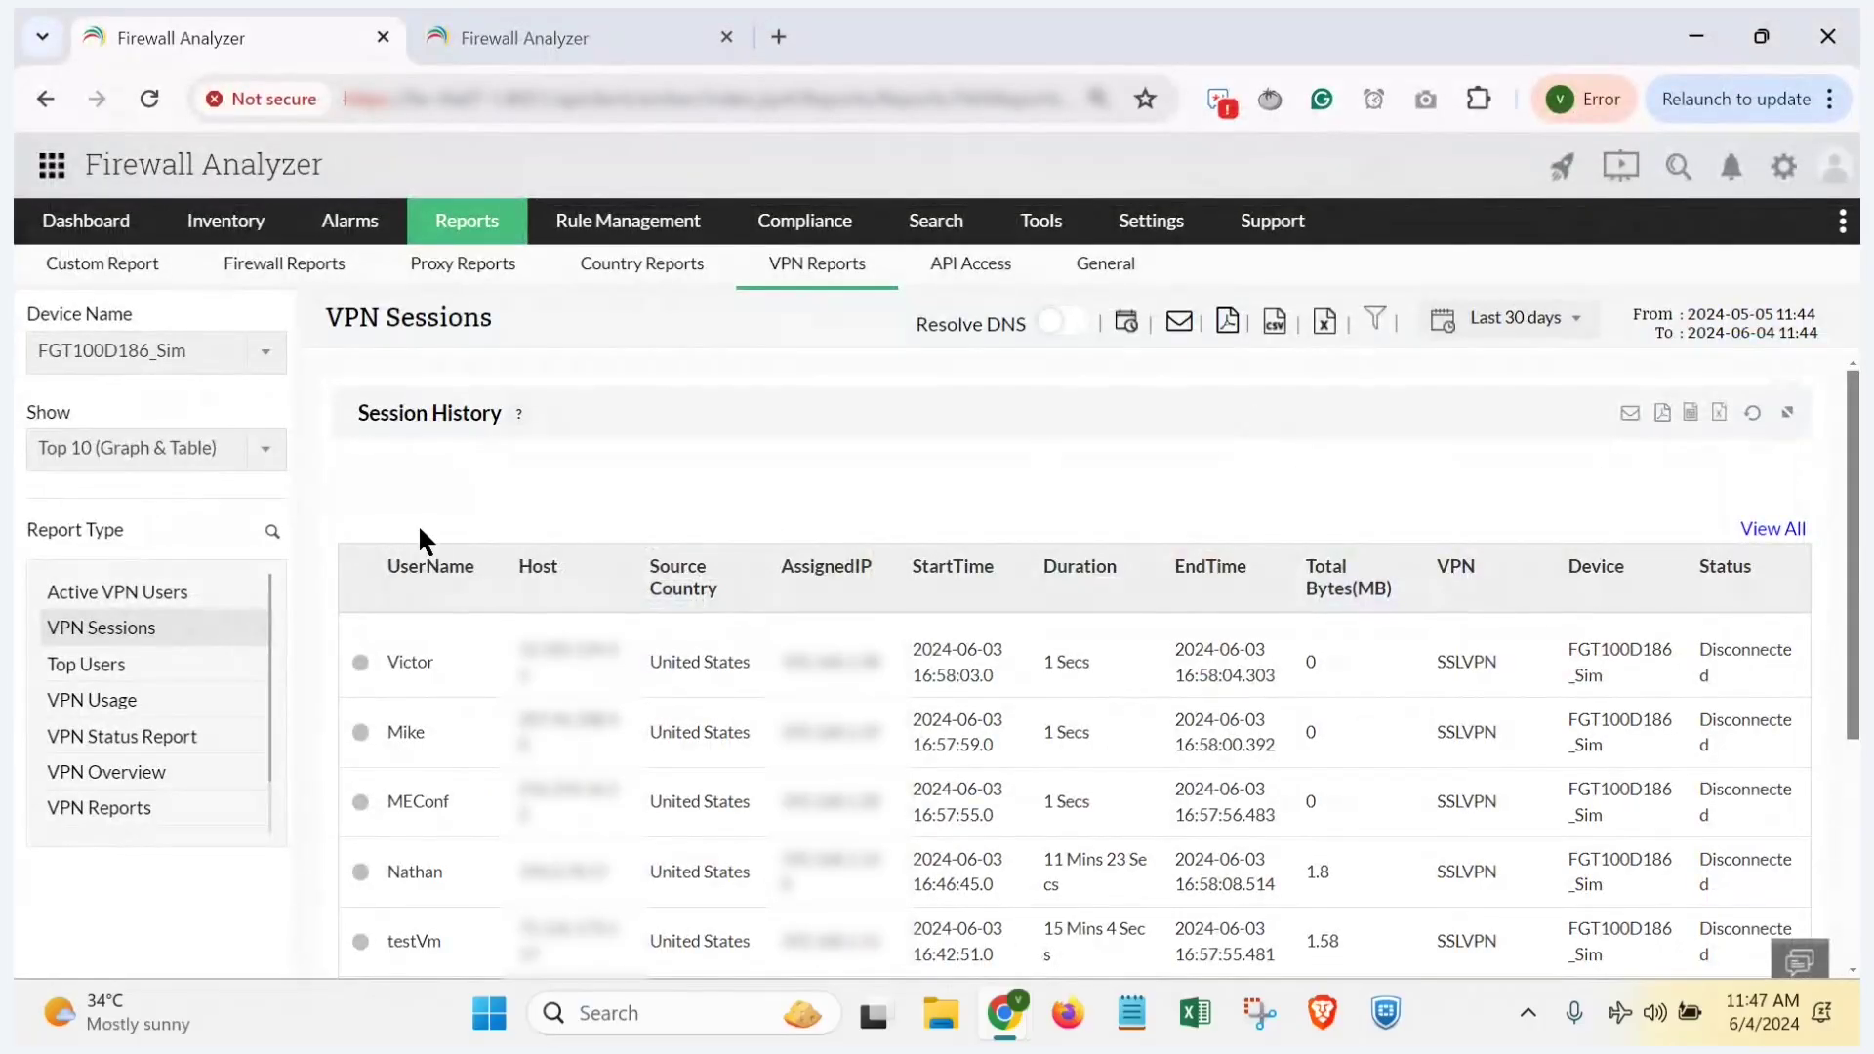
# Step: Open the Top Users report and examine its VPN Users chart and the table of hits, duration, traffic and login times
pyautogui.click(127, 674)
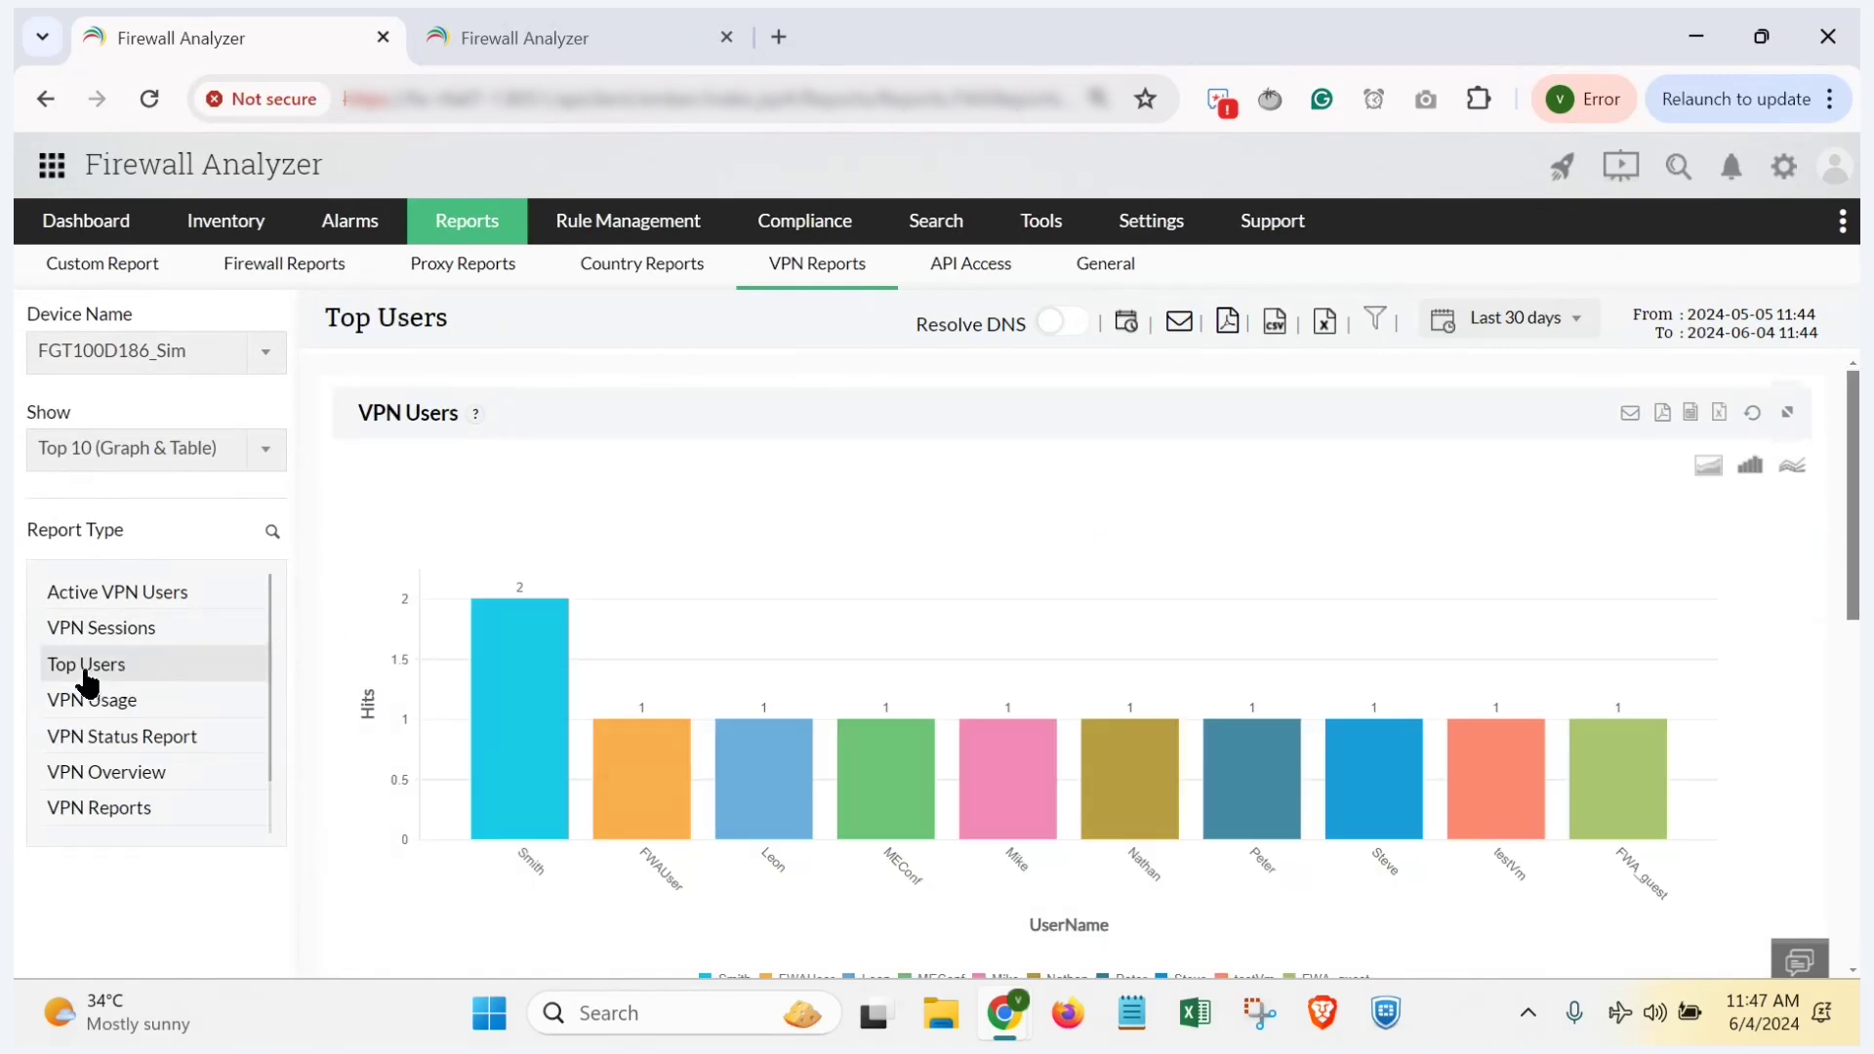
pyautogui.moveTo(455, 658)
pyautogui.scroll(-5, 373, 764)
pyautogui.scroll(-1, 373, 764)
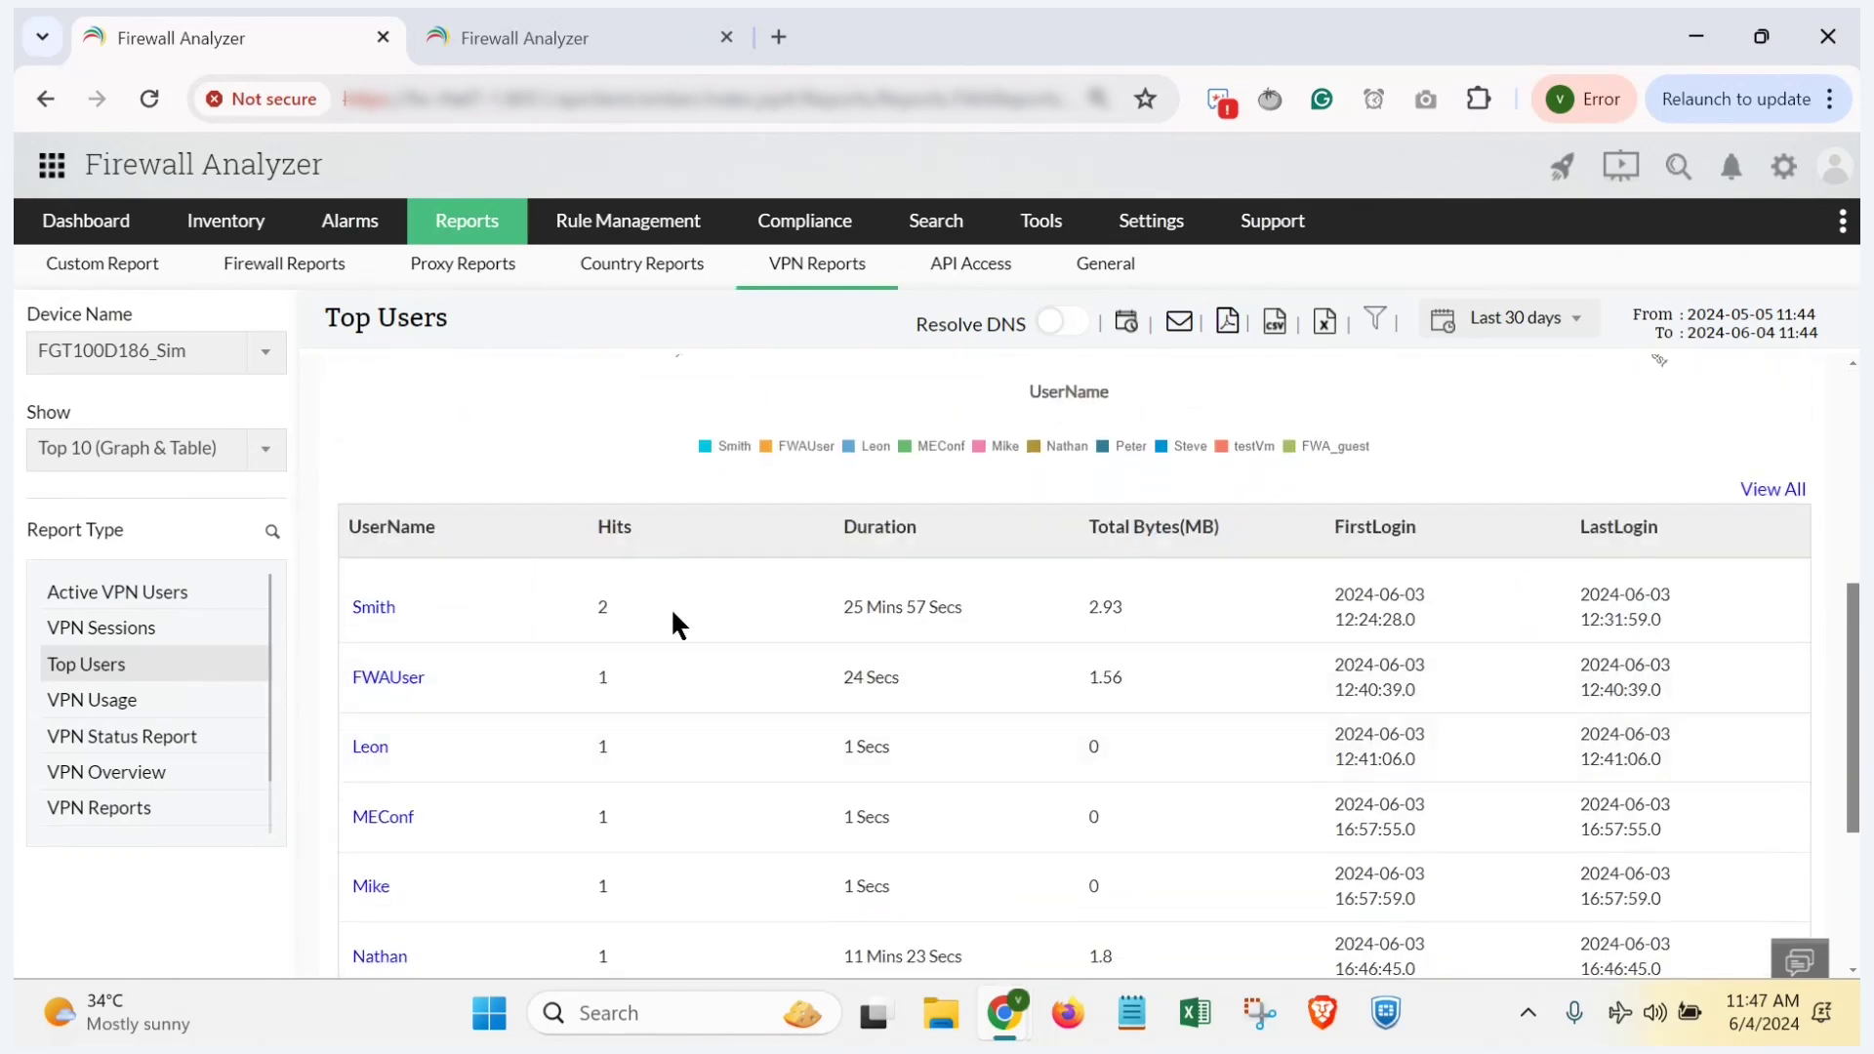
pyautogui.scroll(-2, 645, 683)
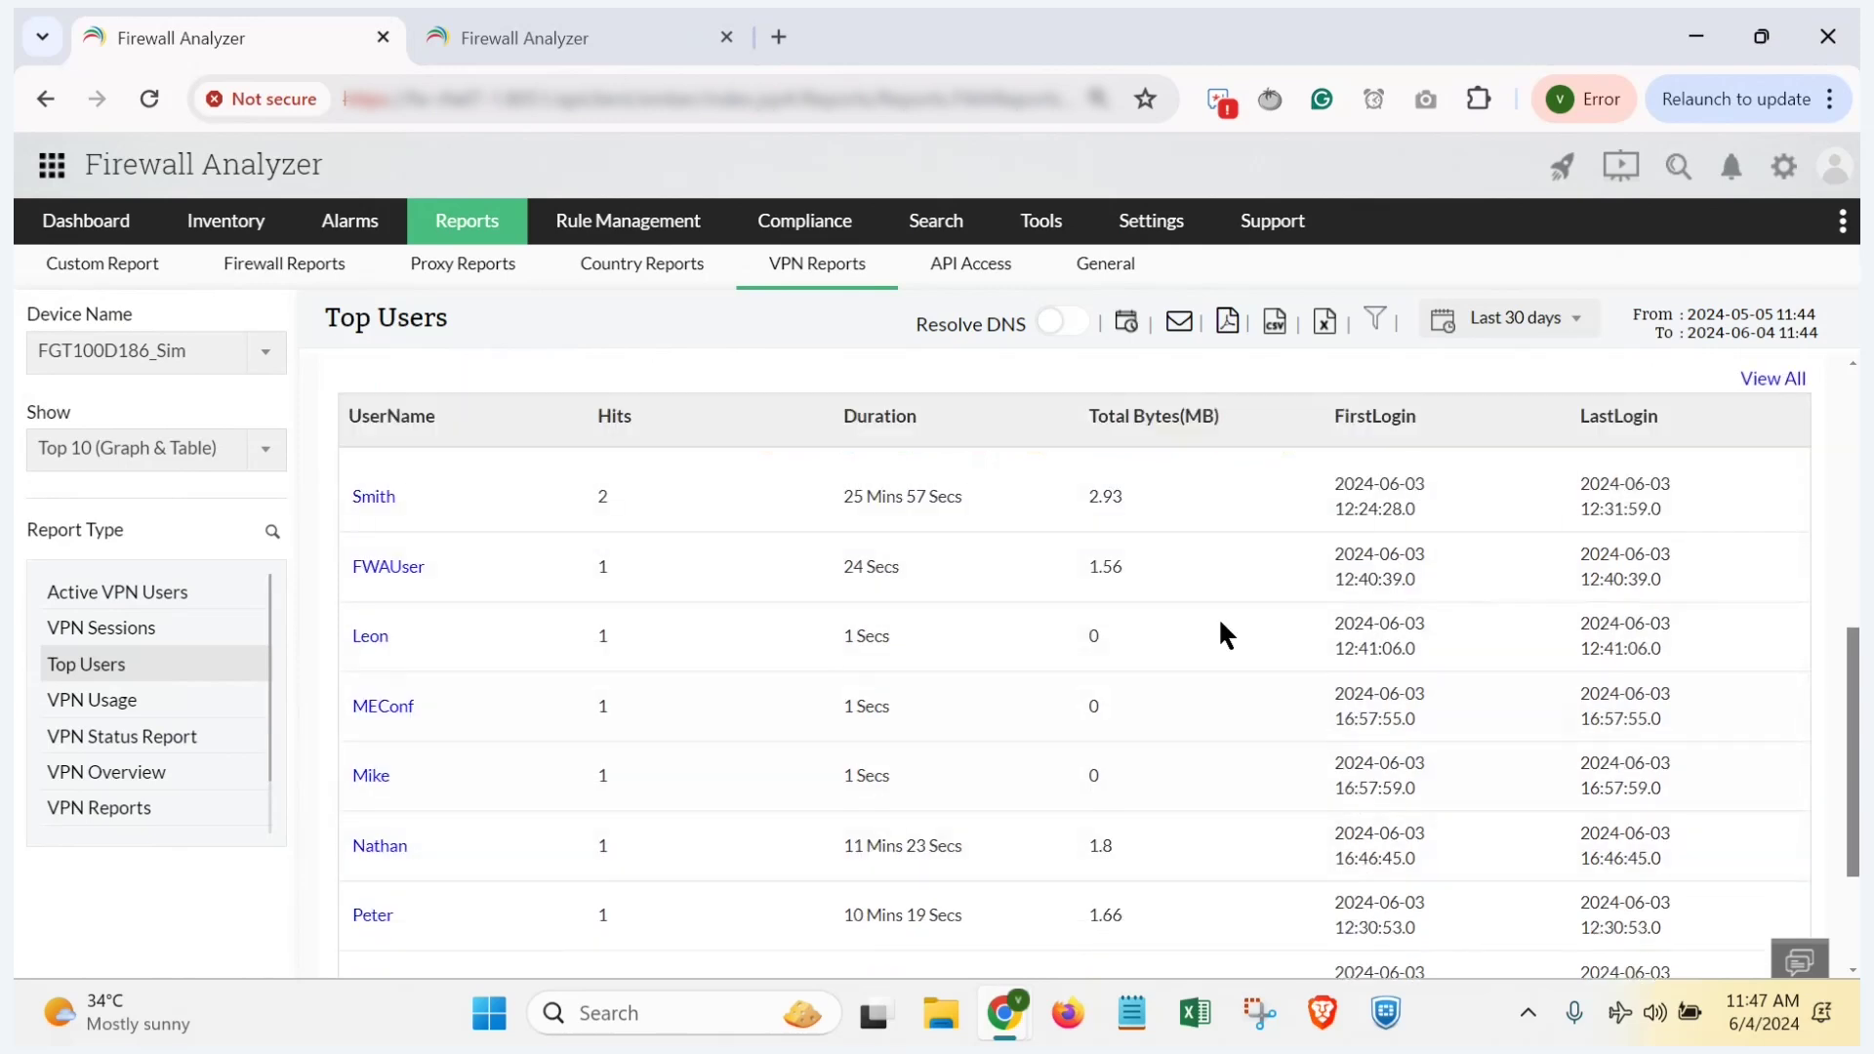
pyautogui.scroll(-1, 1211, 691)
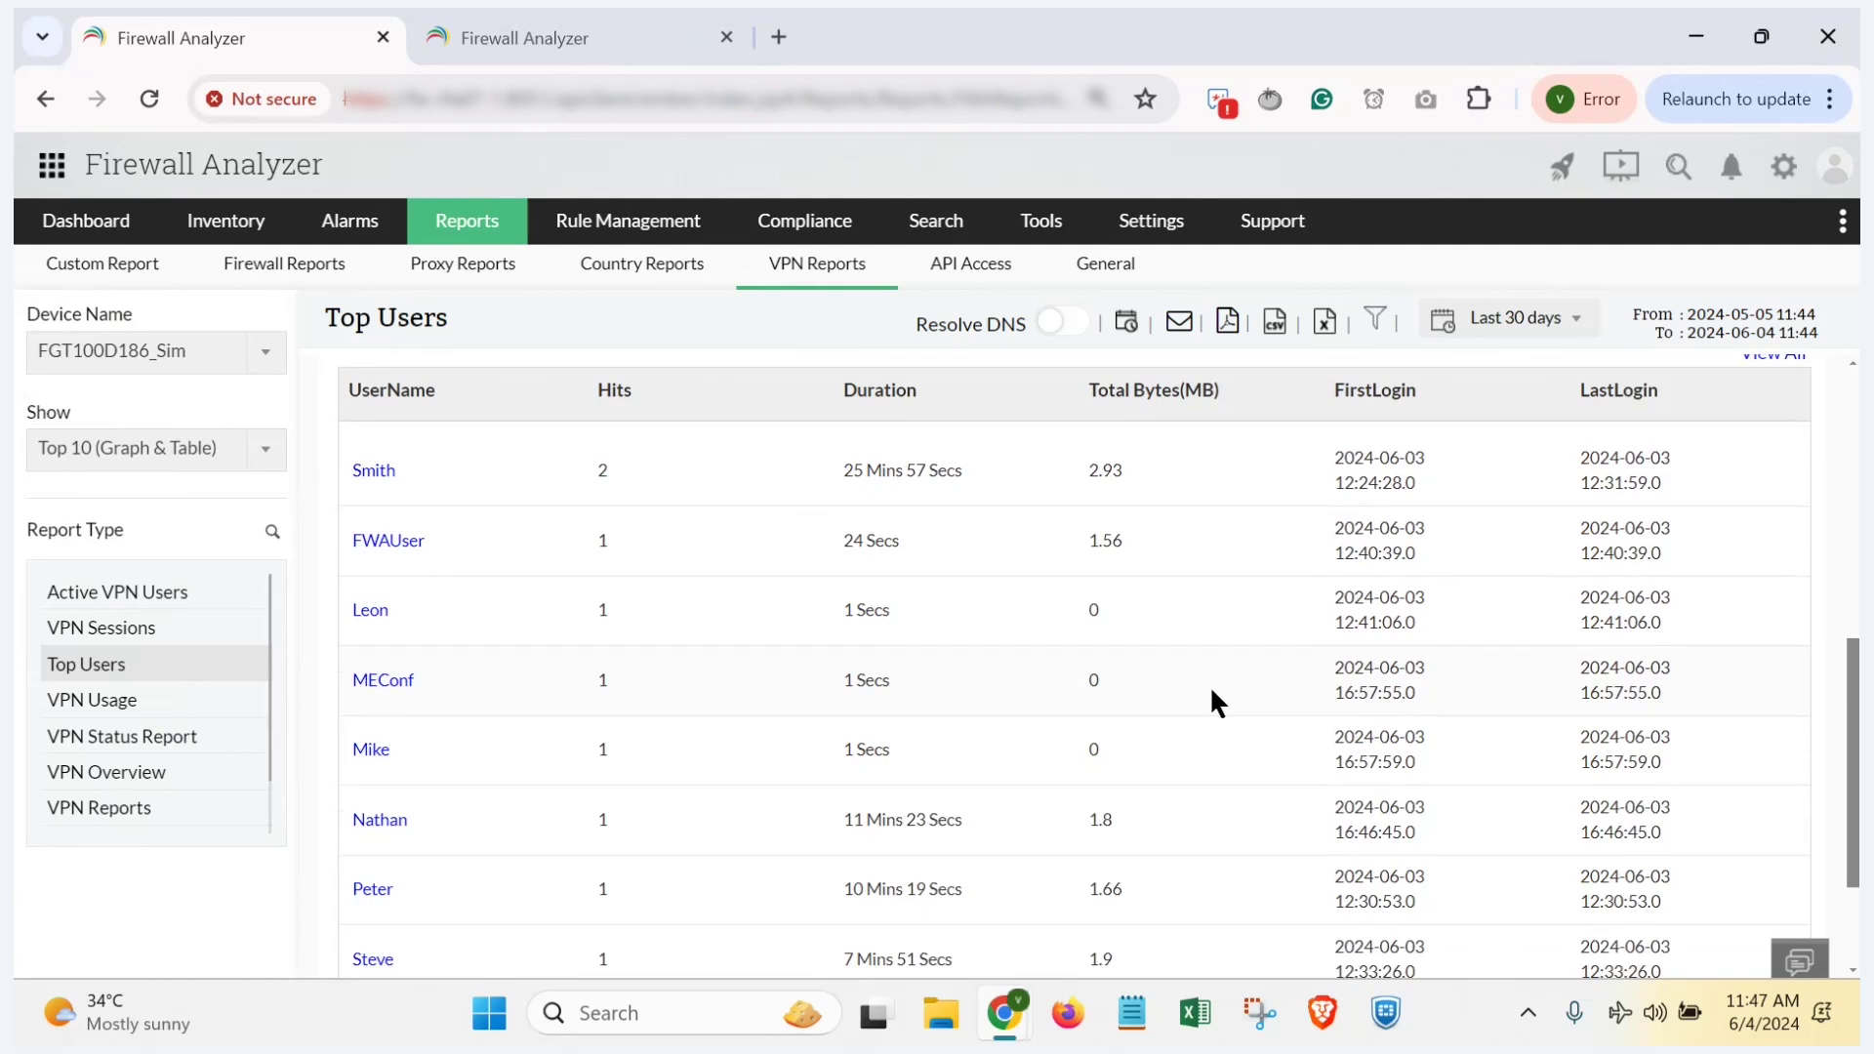
pyautogui.scroll(3, 1212, 690)
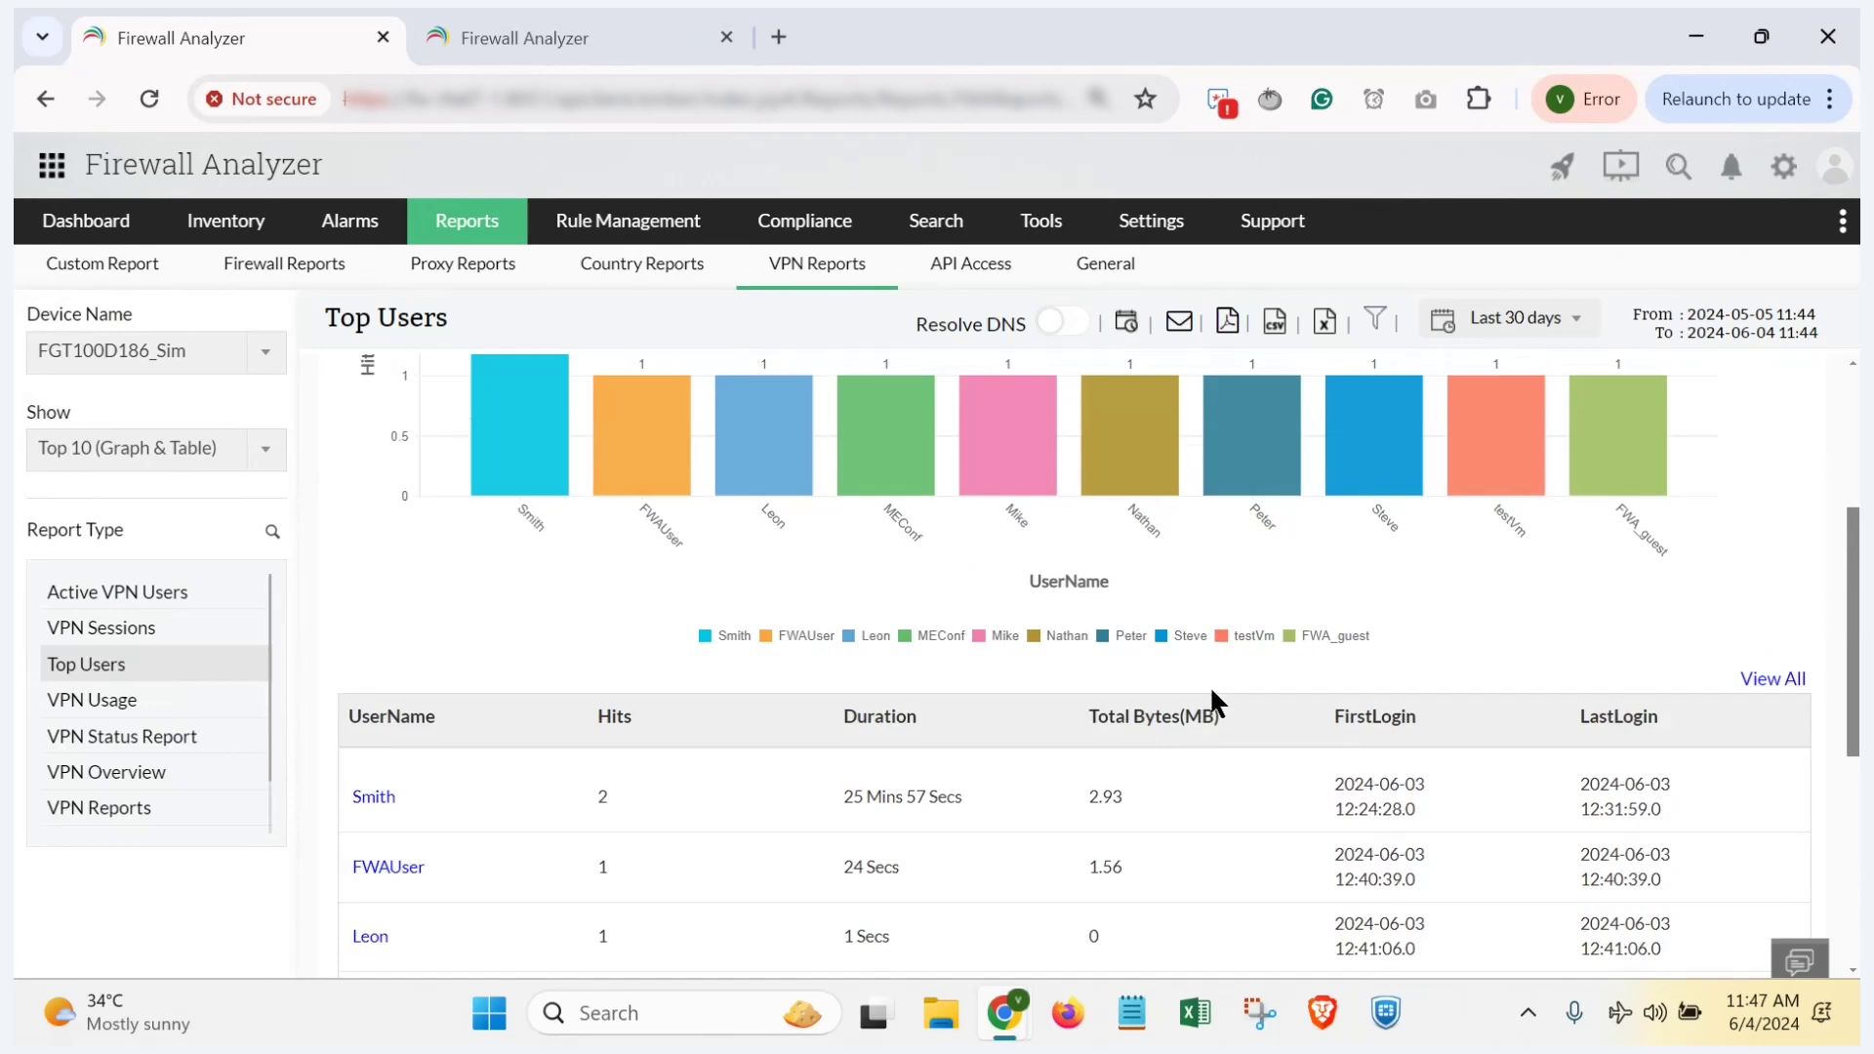
pyautogui.scroll(3, 1209, 685)
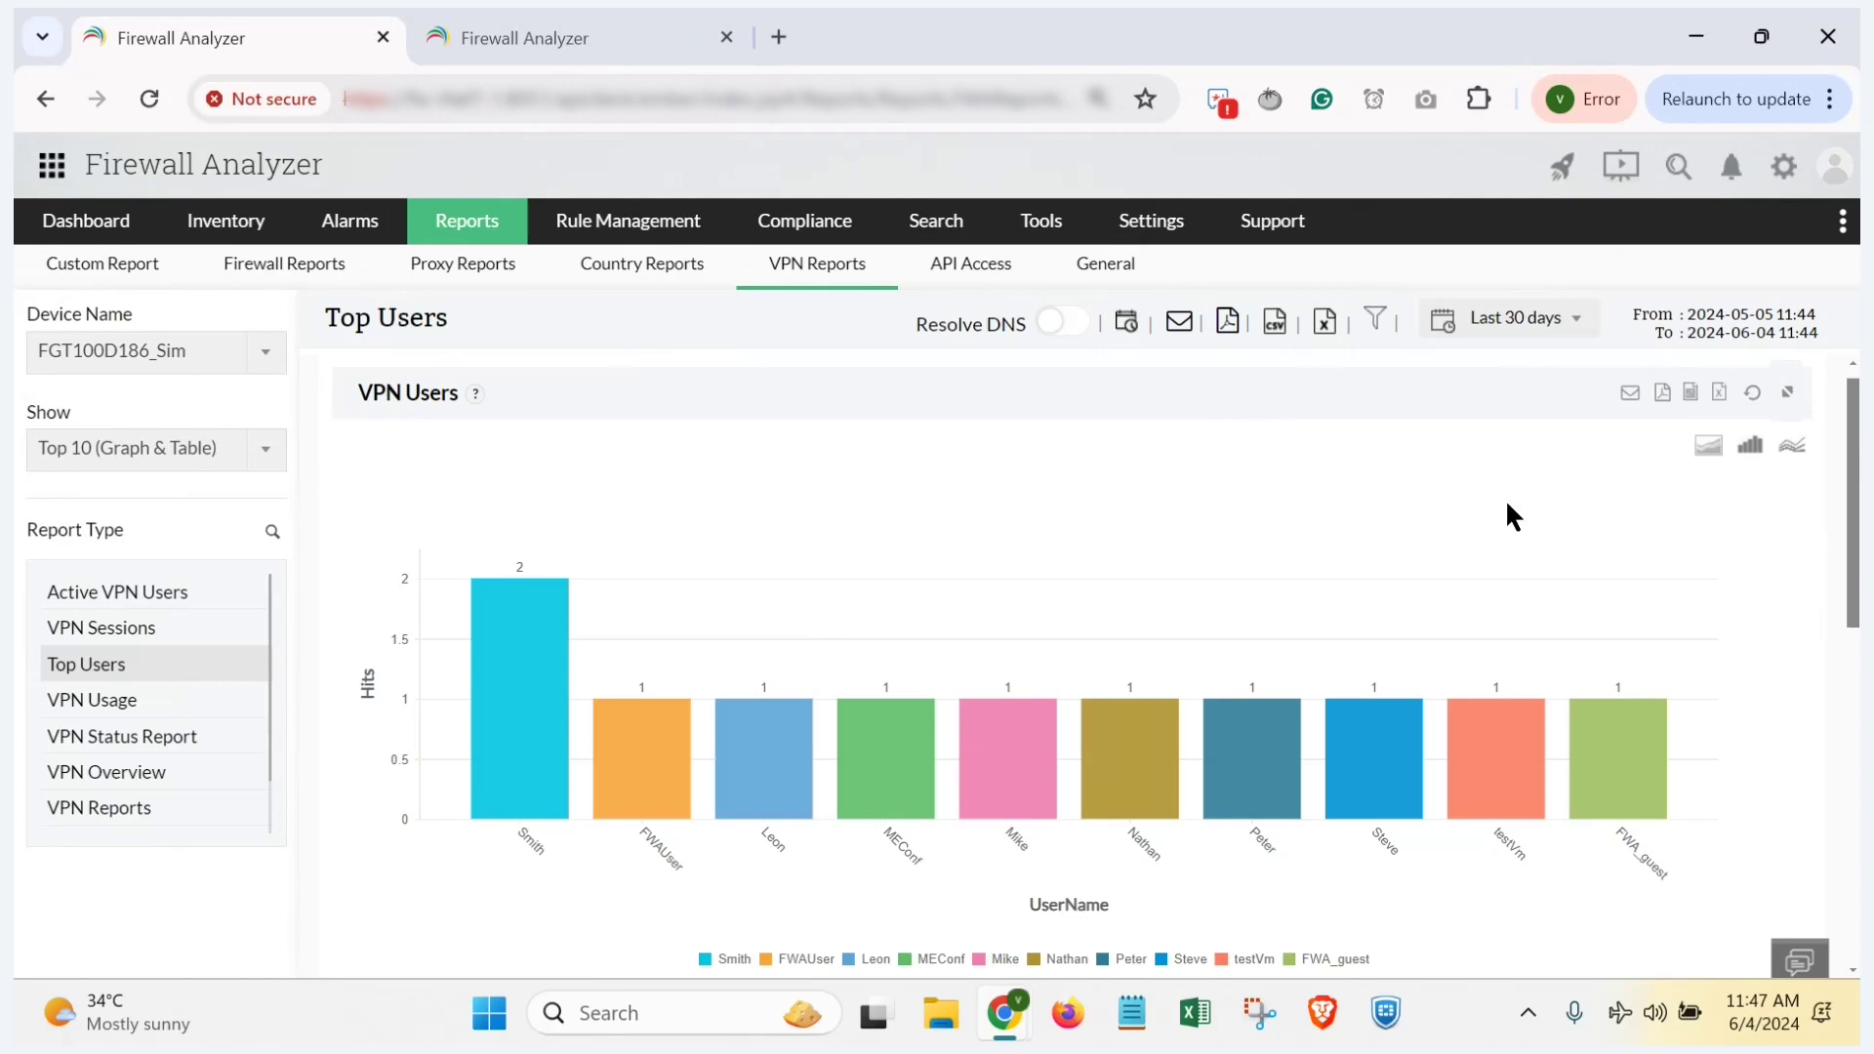
# Step: View the VPN Users chart as area and line graphs, and return it to the bar graph
pyautogui.click(1708, 446)
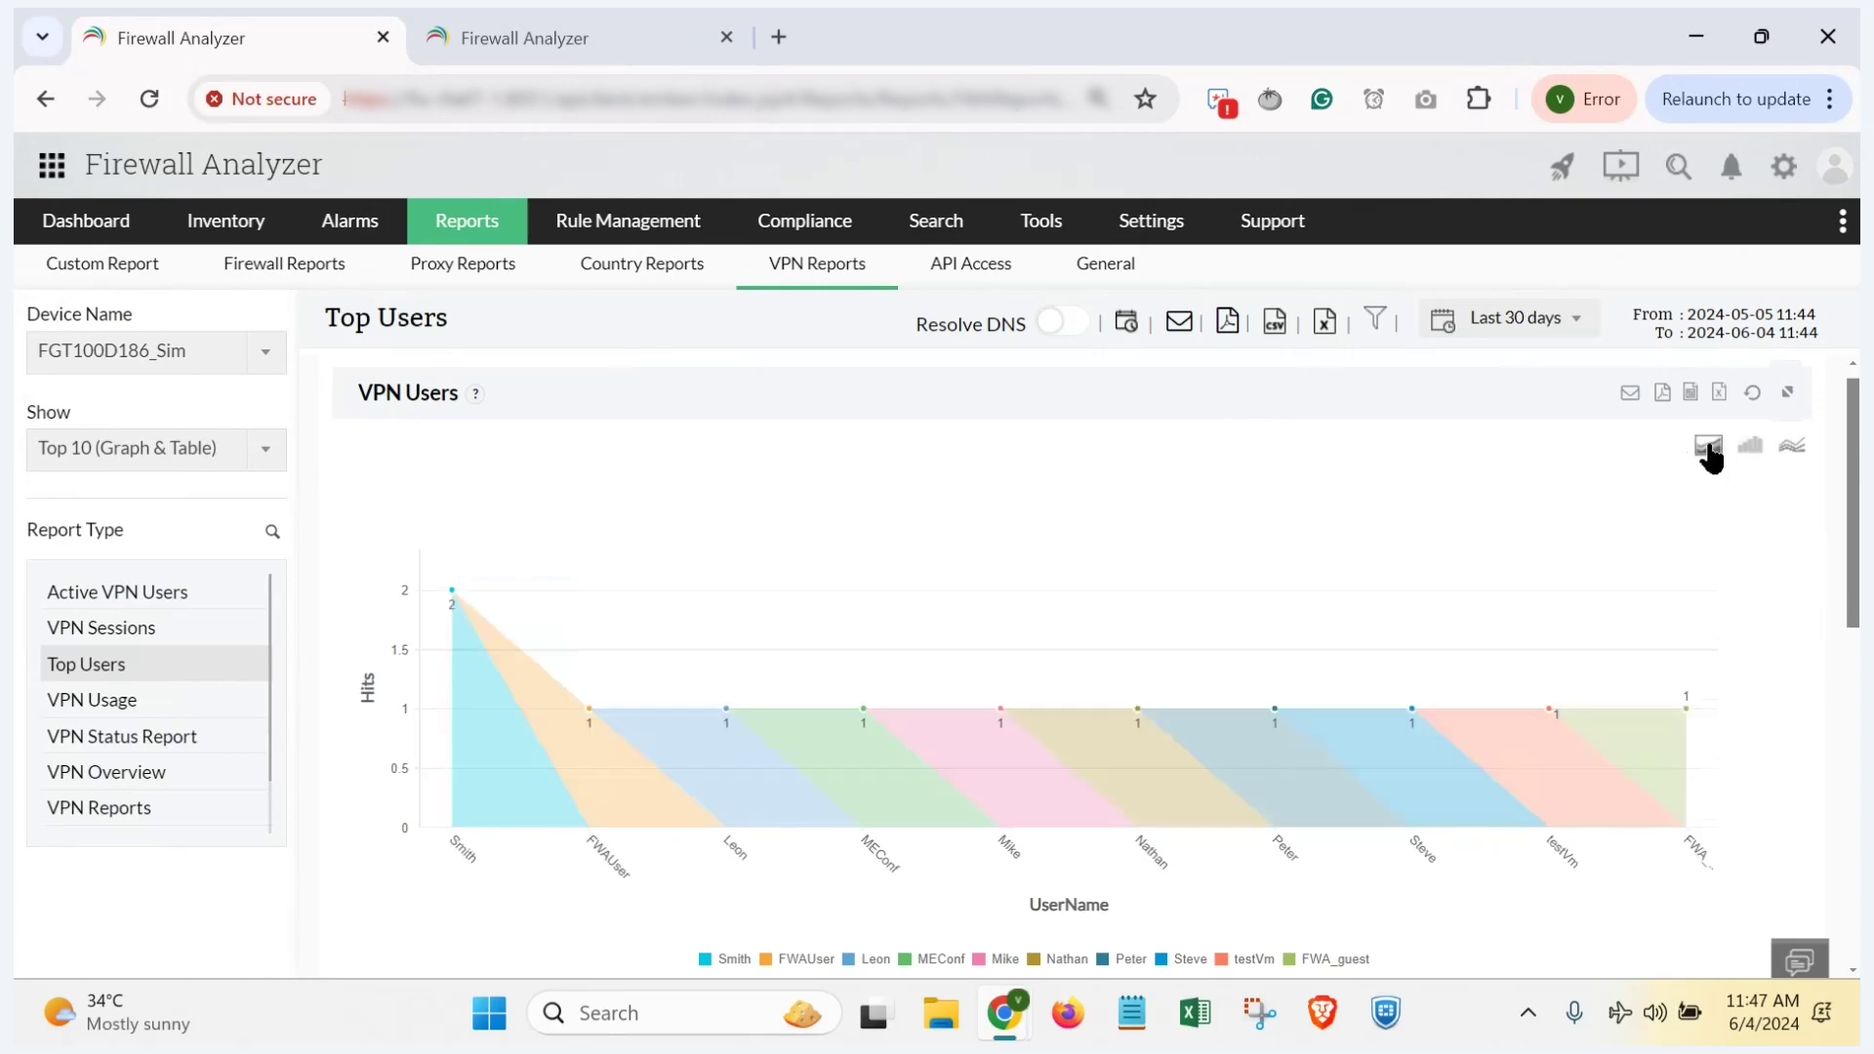
pyautogui.click(1794, 451)
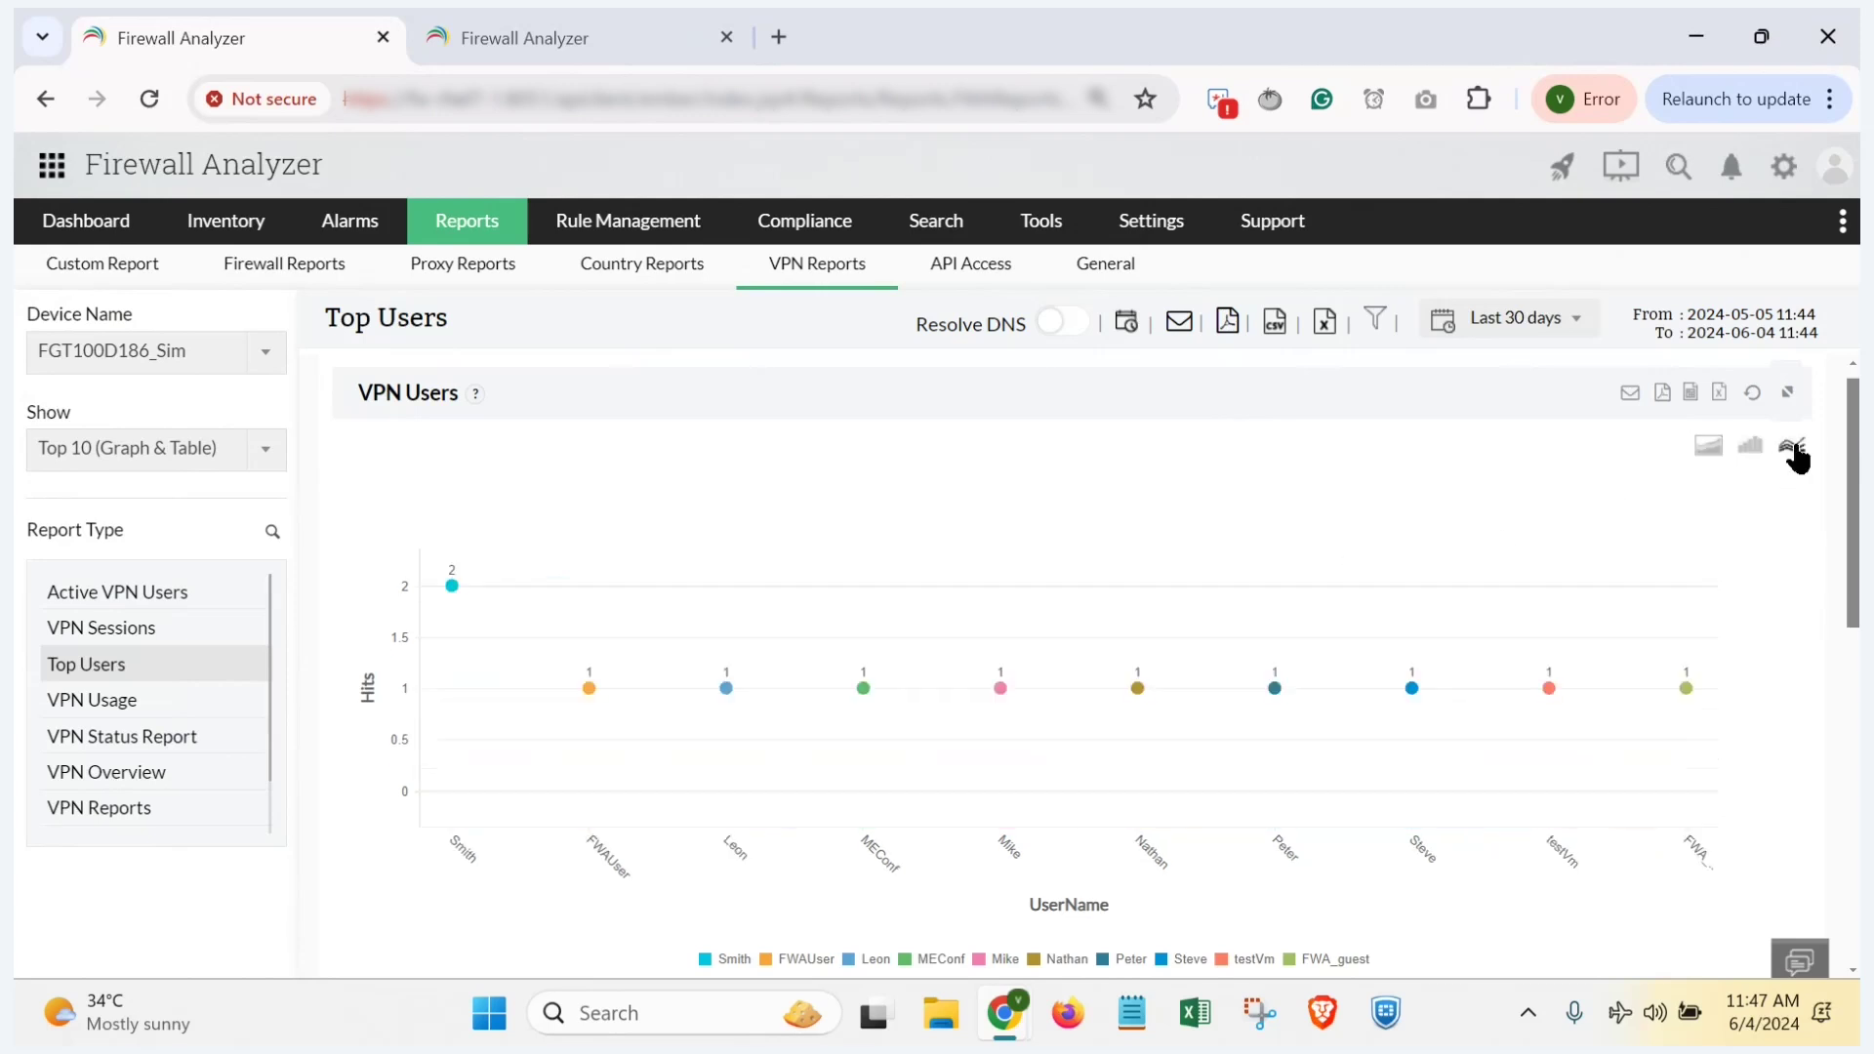
pyautogui.click(1755, 457)
pyautogui.click(1708, 447)
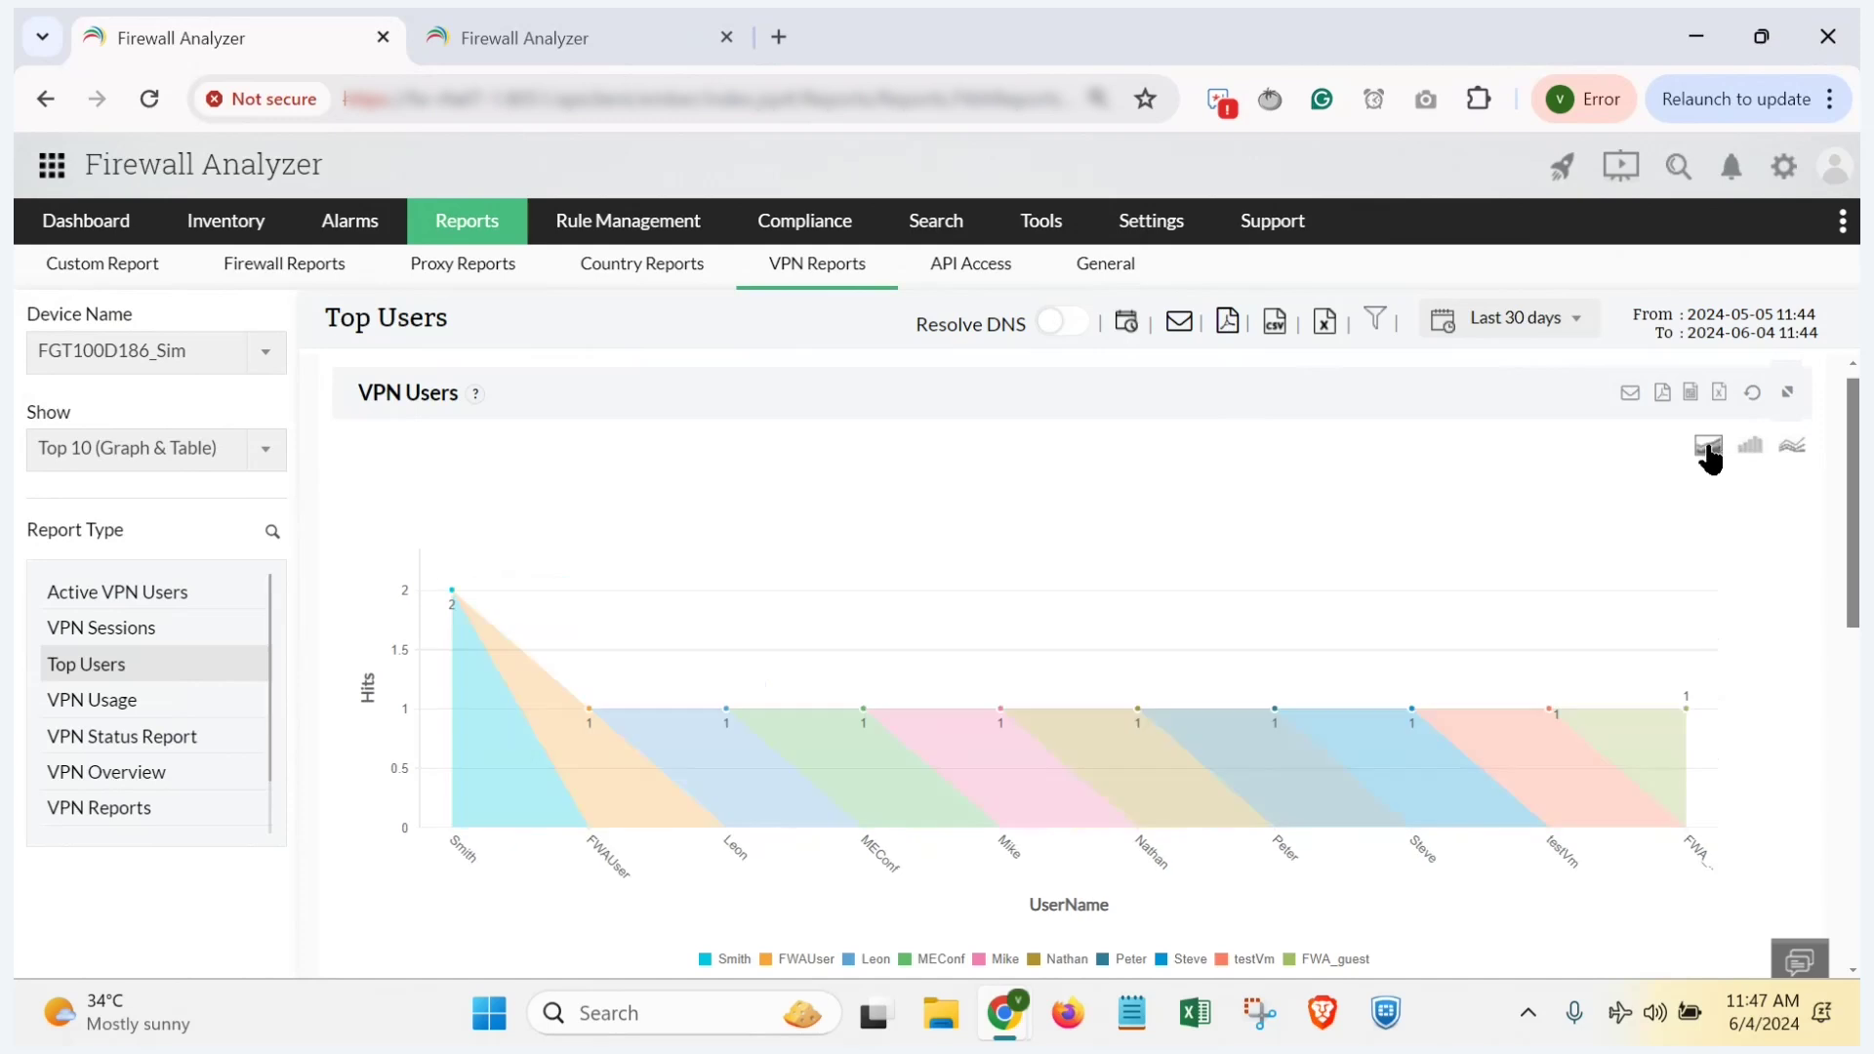
pyautogui.click(1754, 455)
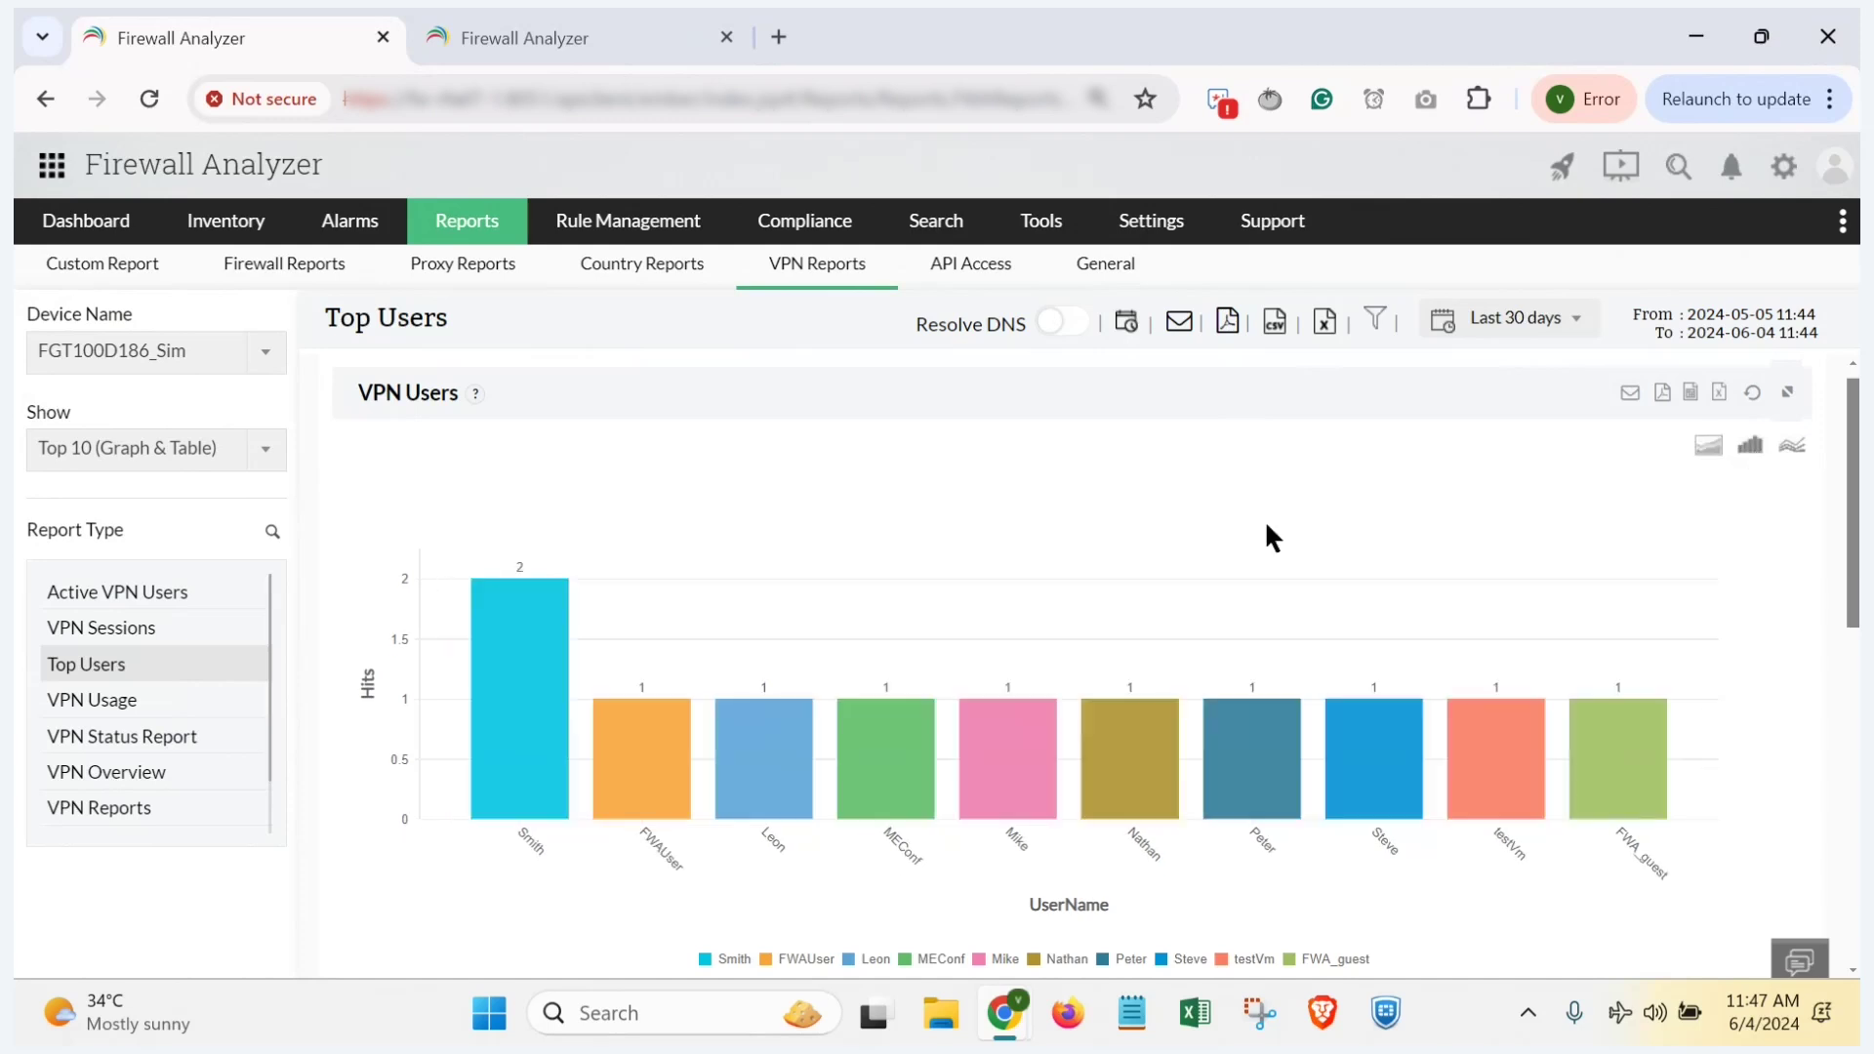
# Step: Switch to the training presentation and advance to the Case 4 slide on the active VPN connection count for a specific firewall
pyautogui.hotkey('alt', 'Tab')
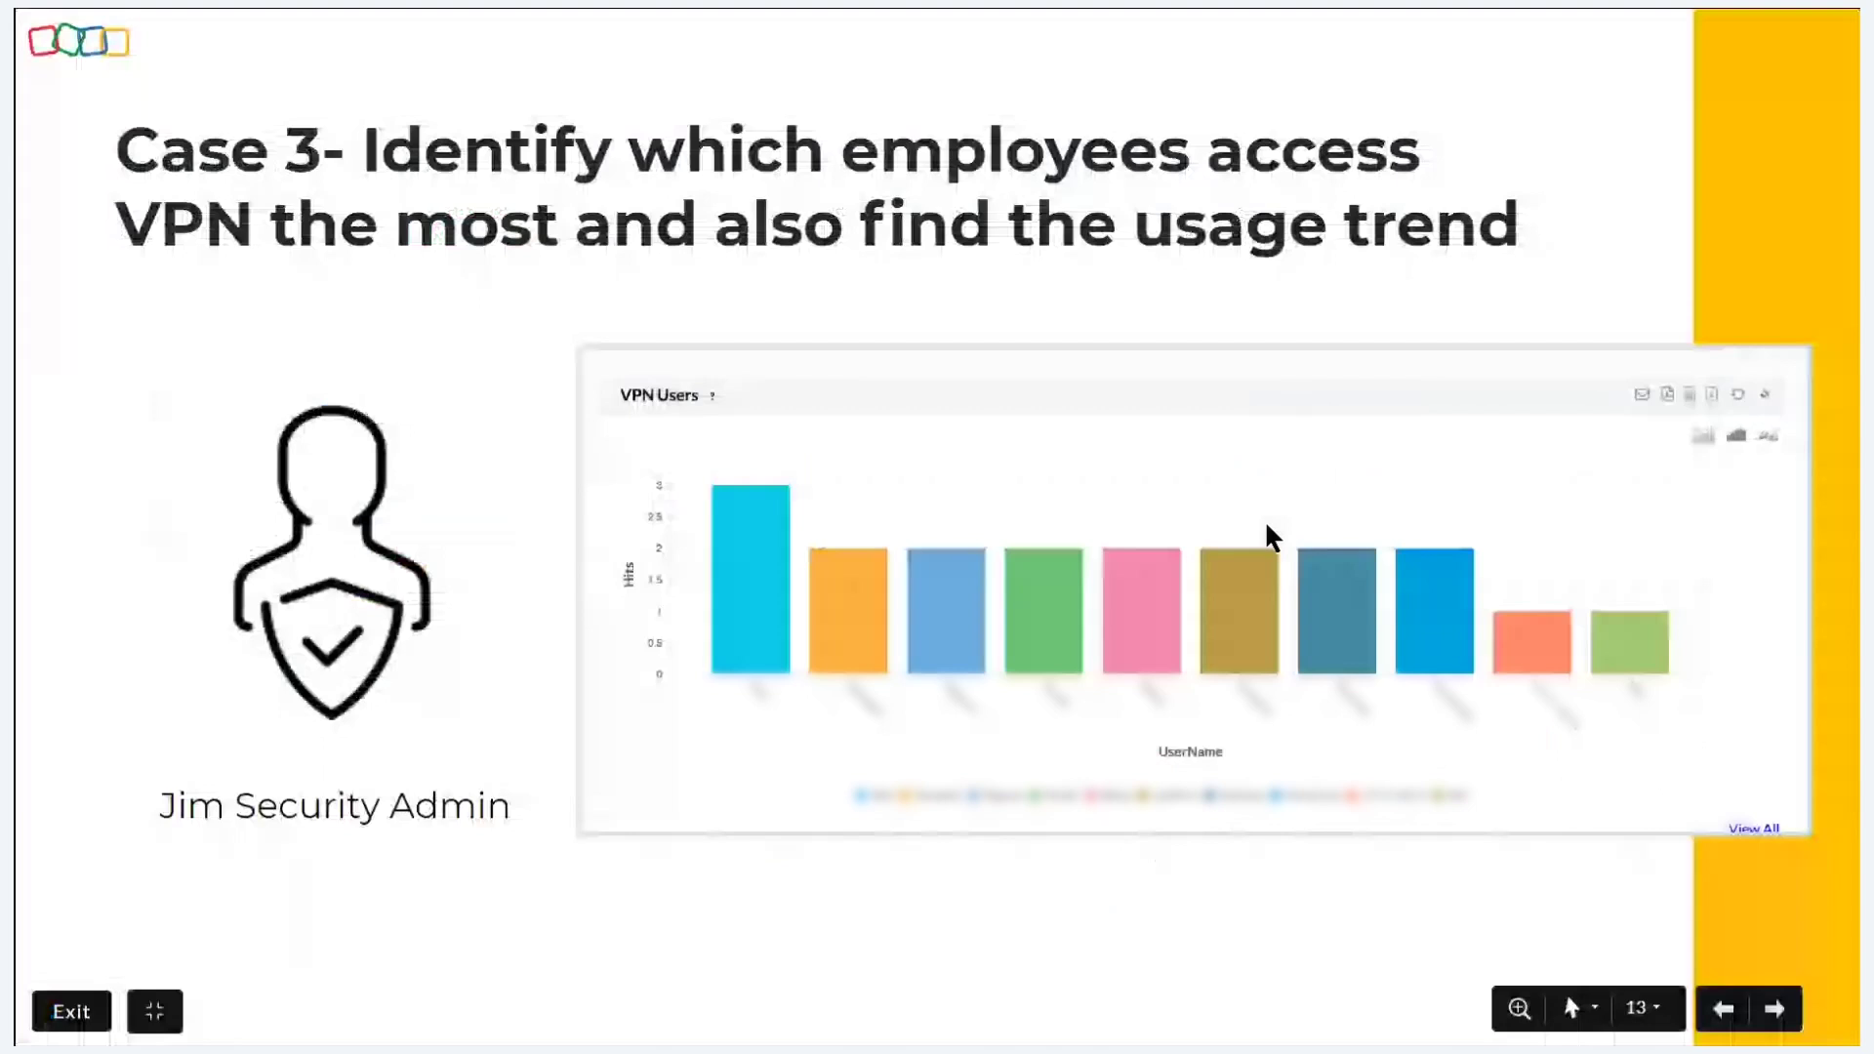
pyautogui.press('Right')
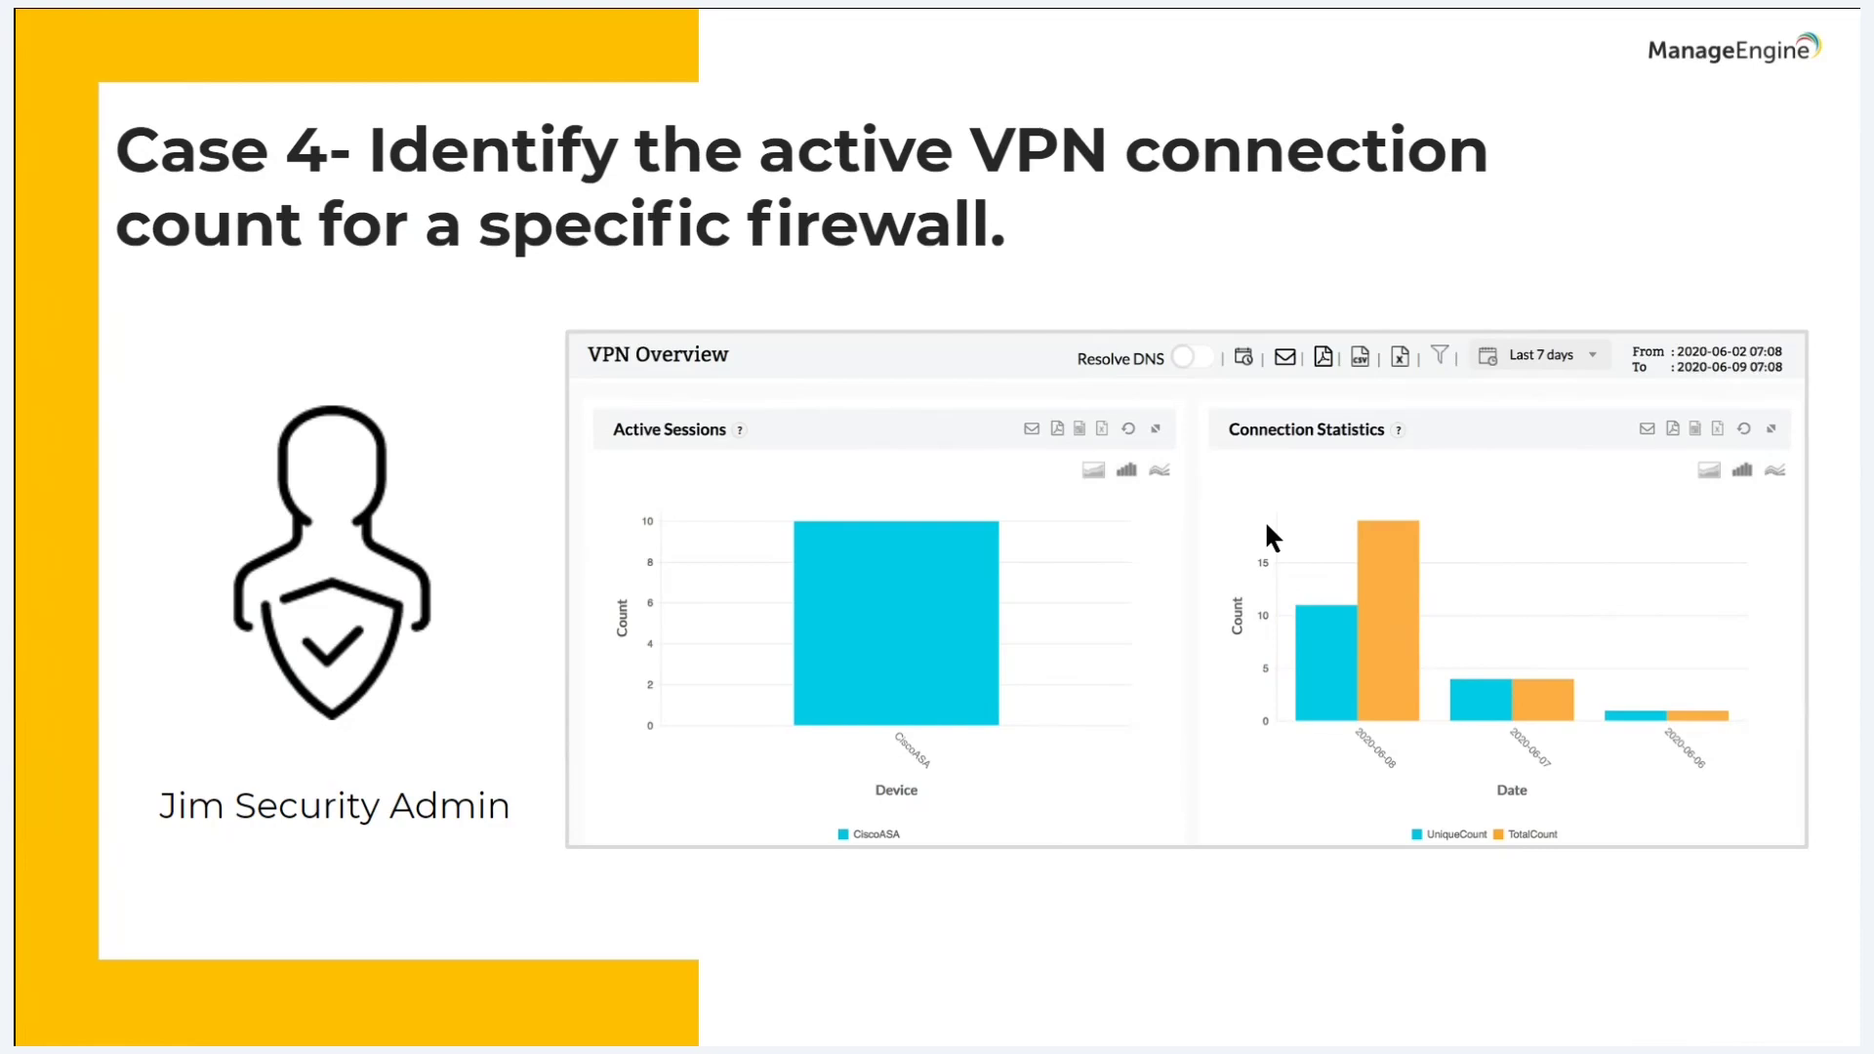
# Step: Return to Firewall Analyzer and open the VPN Overview report
pyautogui.hotkey('alt', 'Tab')
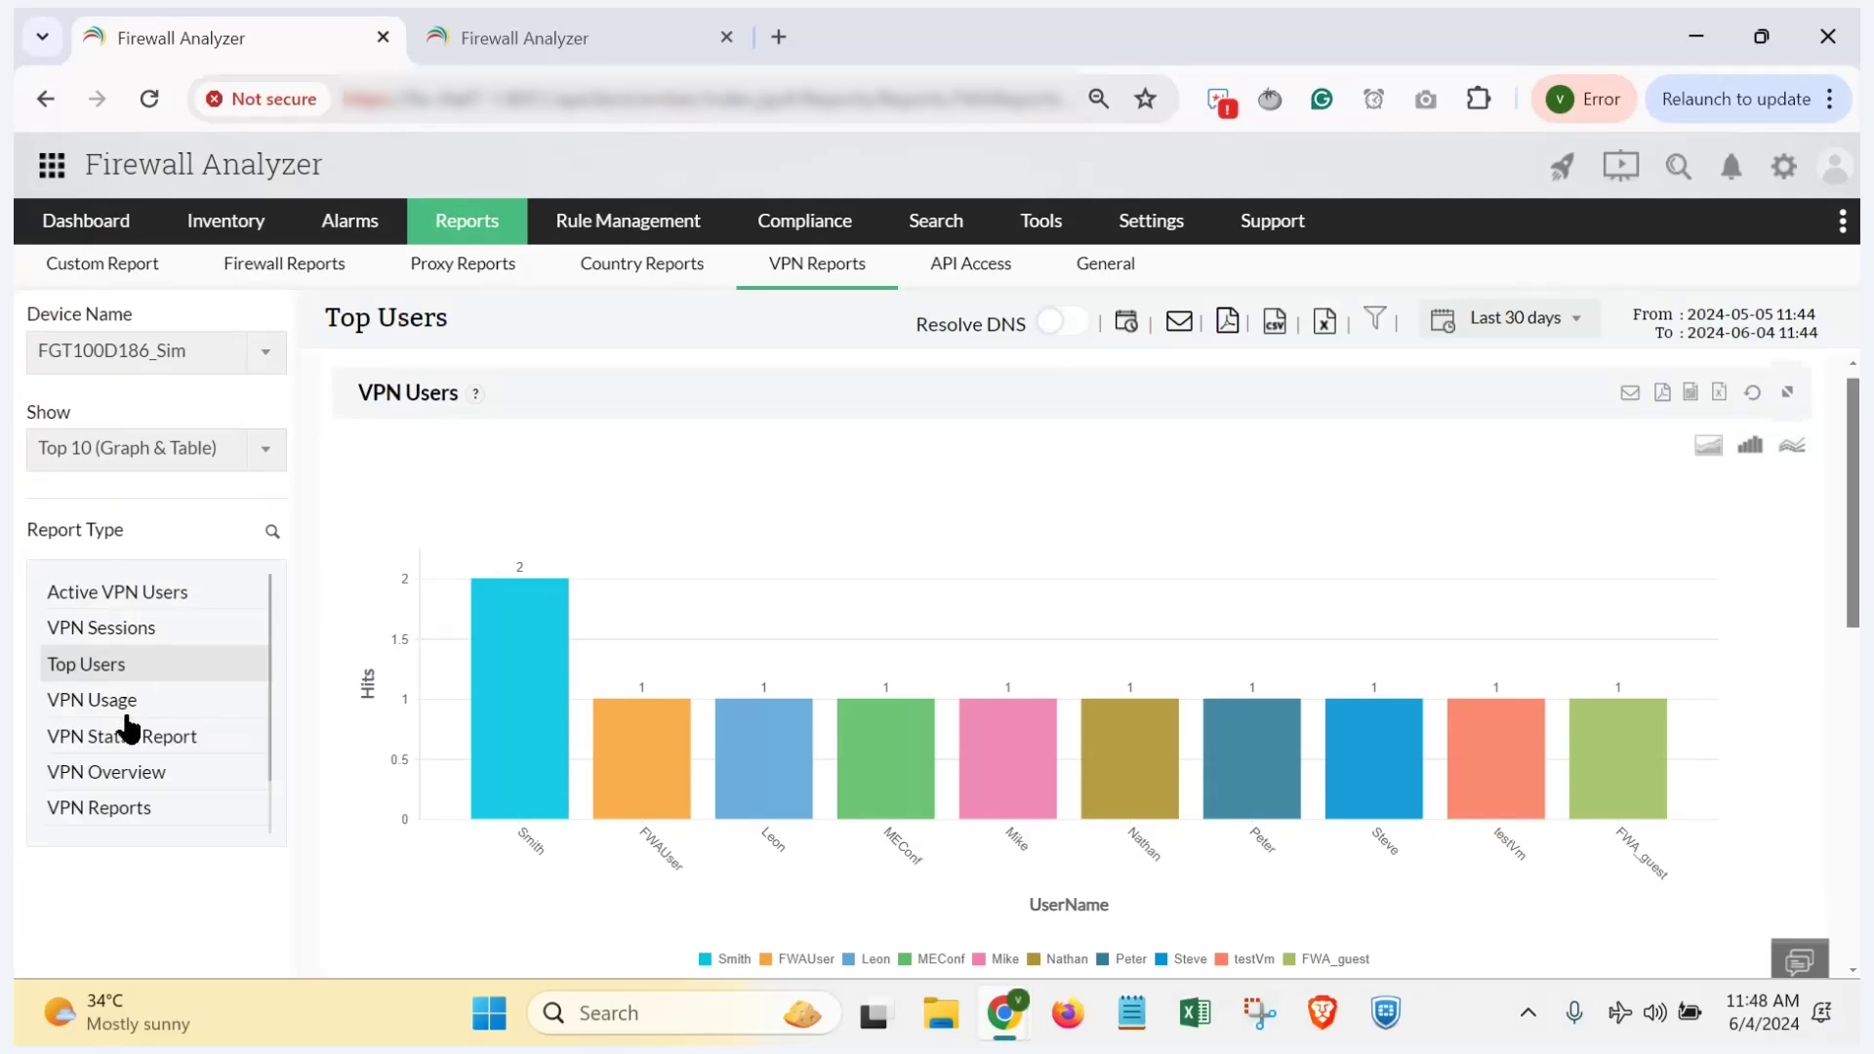
pyautogui.scroll(-1, 123, 725)
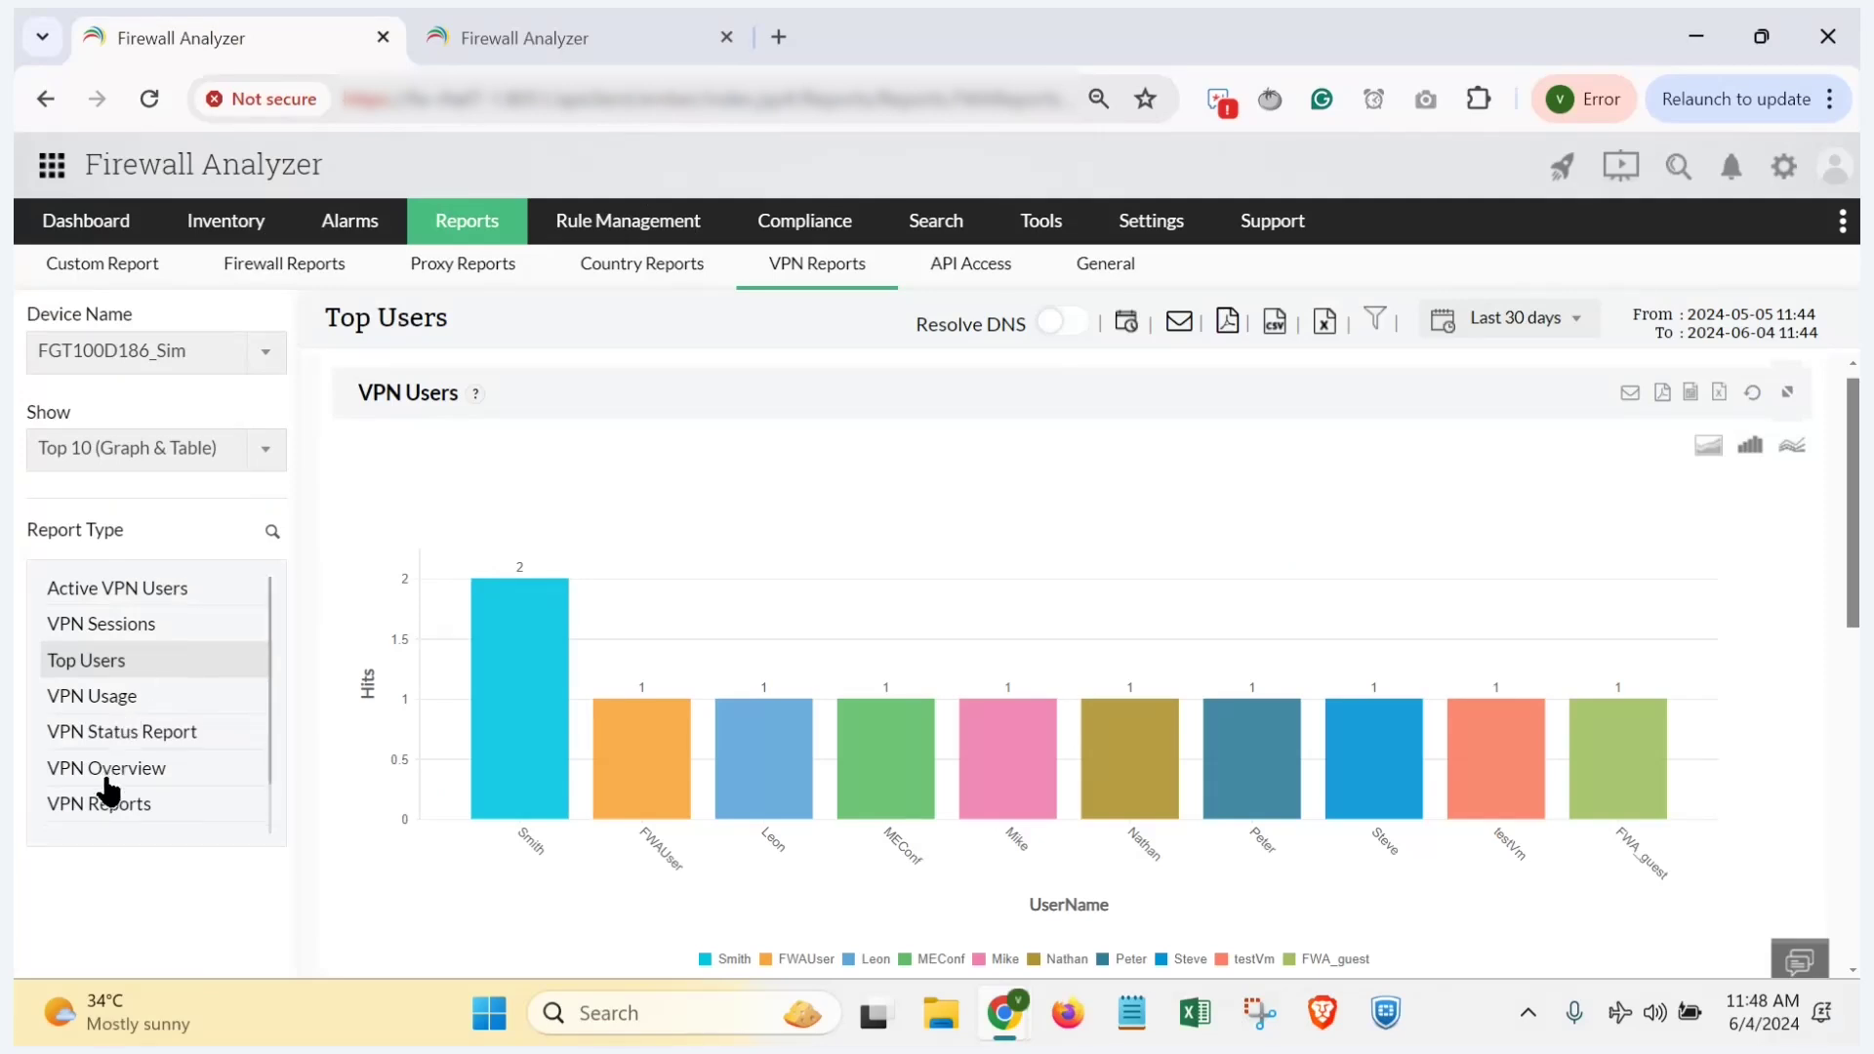
pyautogui.click(107, 777)
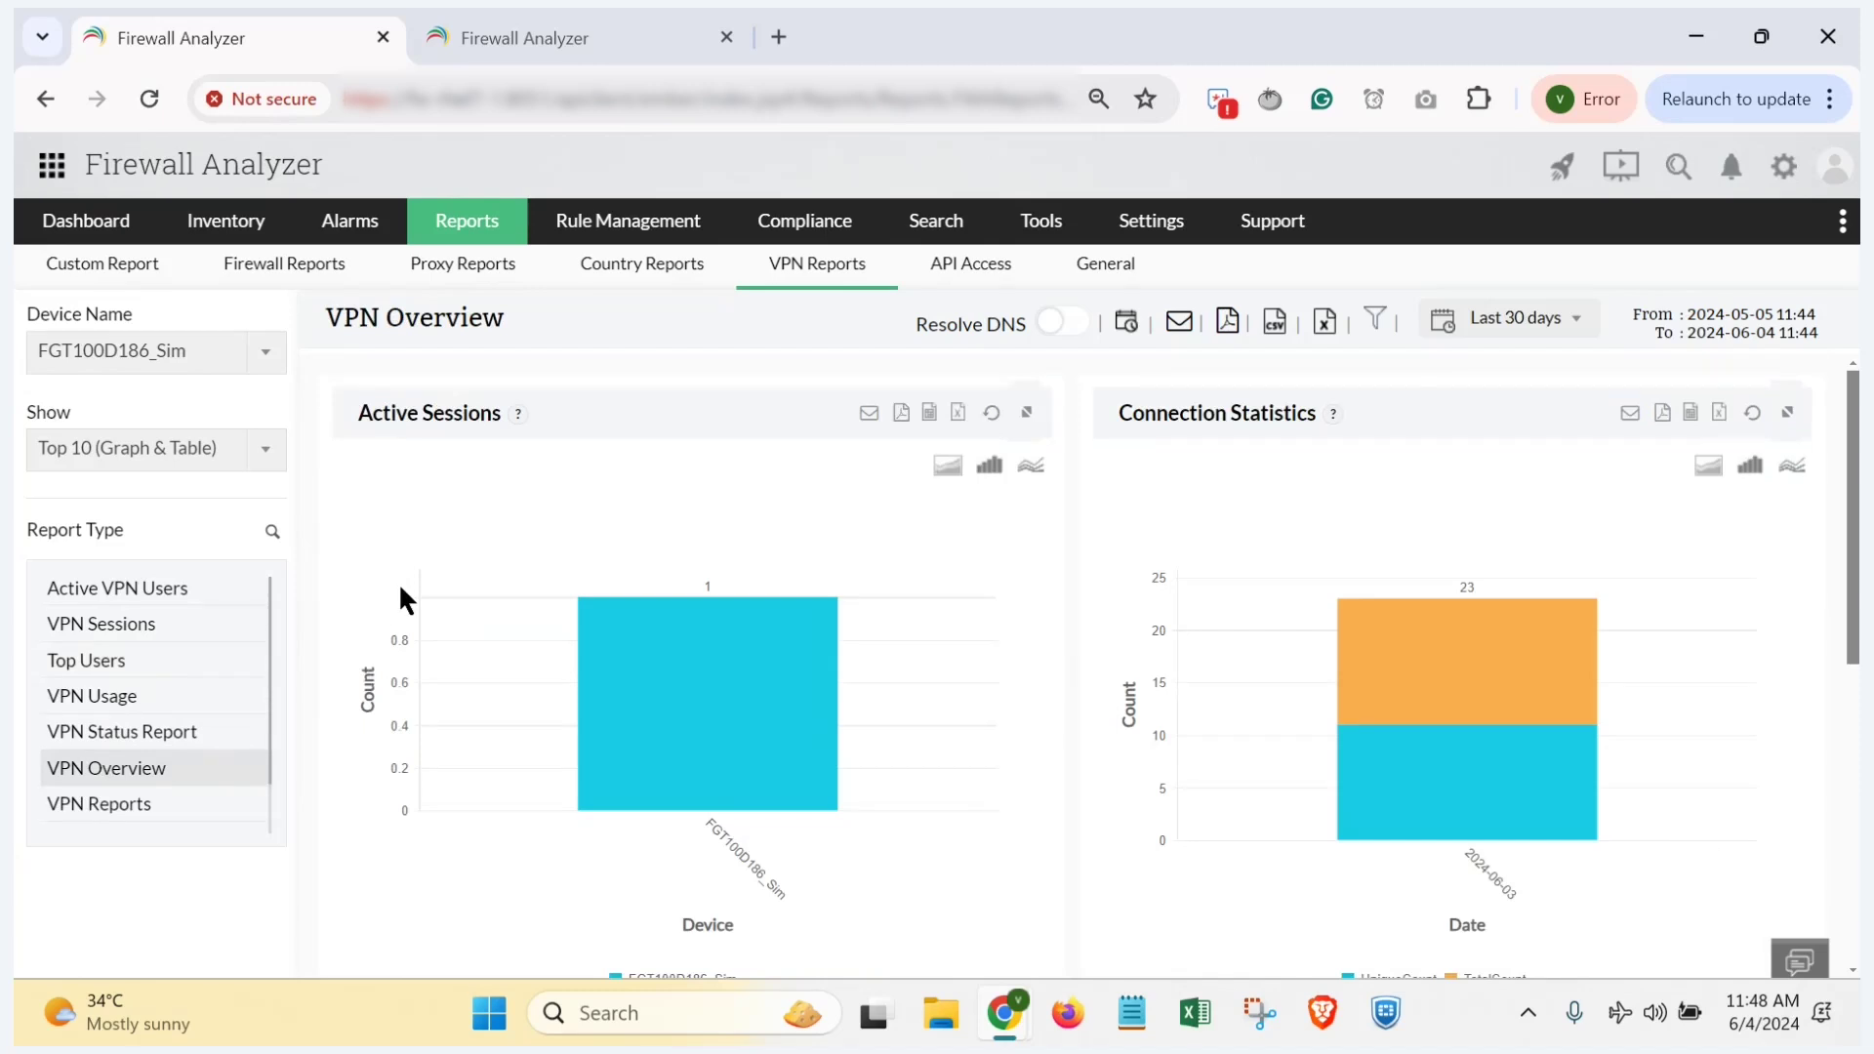
# Step: Set the VPN Overview device to All Devices and back to FGT100D186_Sim, and examine the firewall's count in the Active Sessions chart
pyautogui.click(191, 365)
pyautogui.click(127, 583)
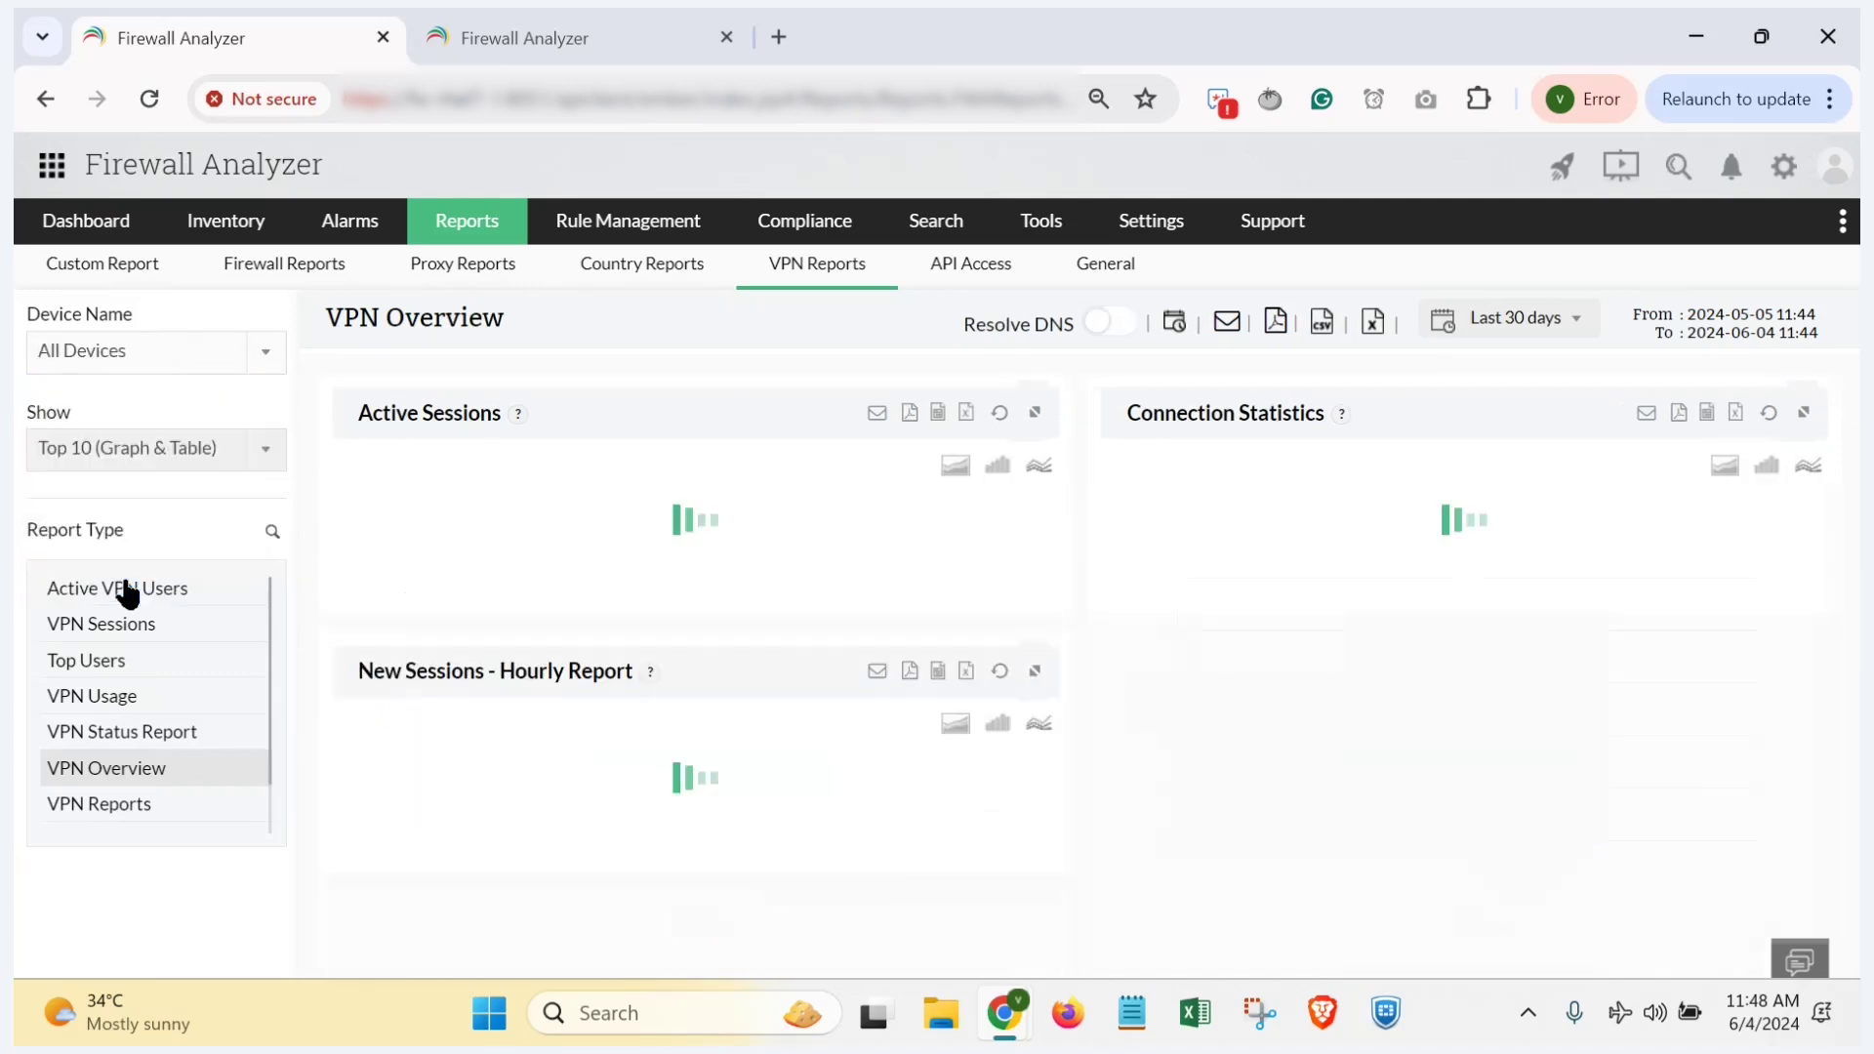
pyautogui.click(166, 364)
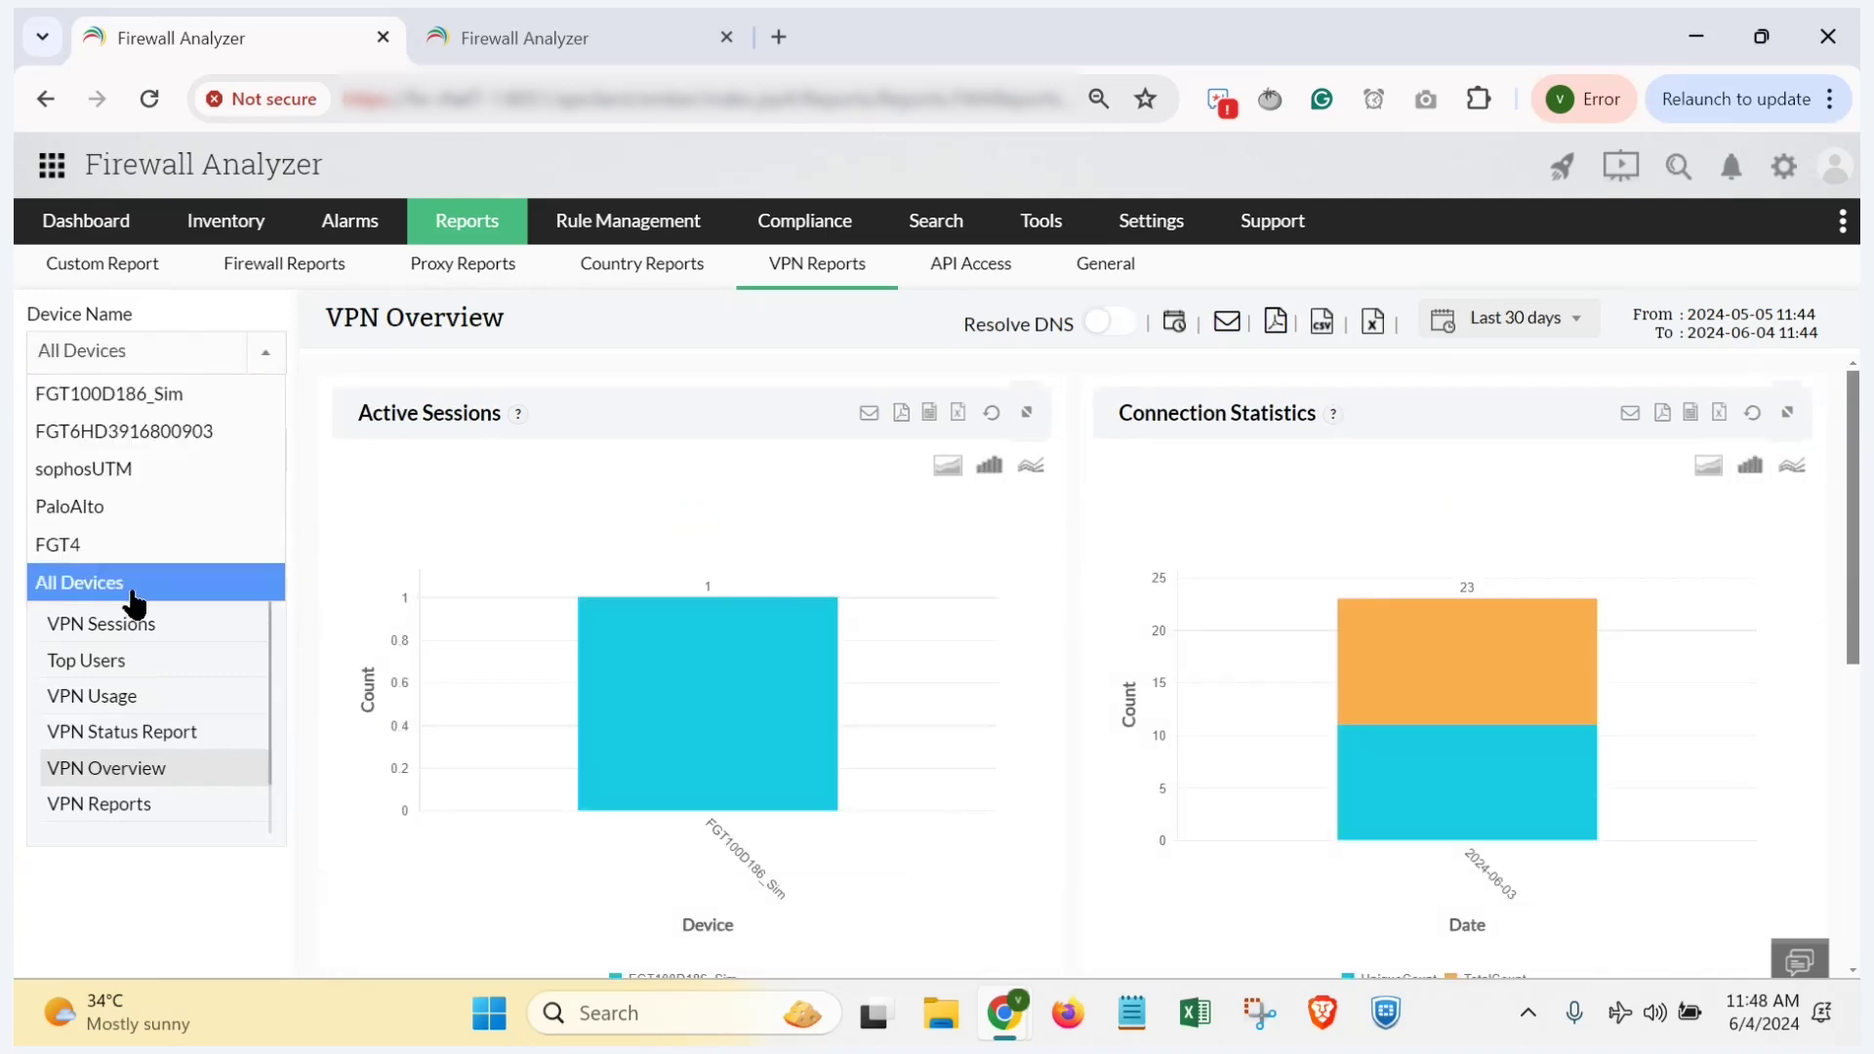
pyautogui.click(145, 394)
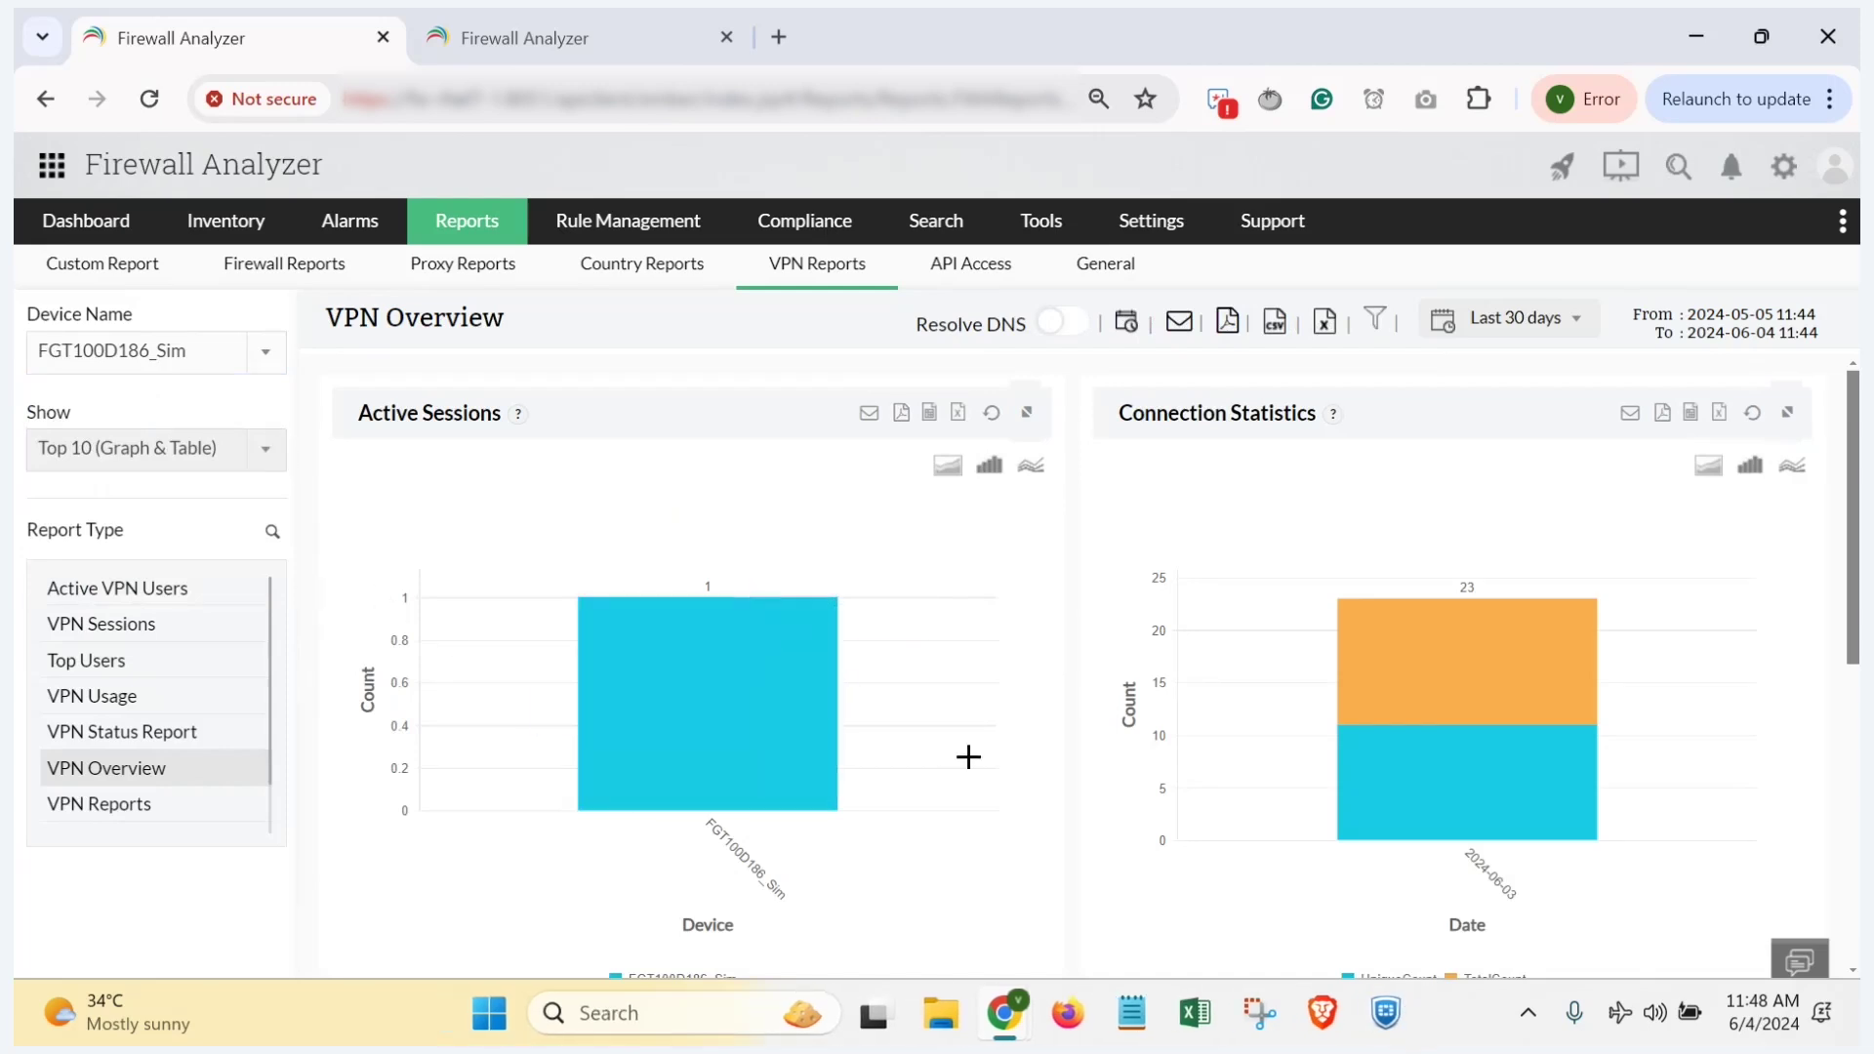
pyautogui.moveTo(689, 640)
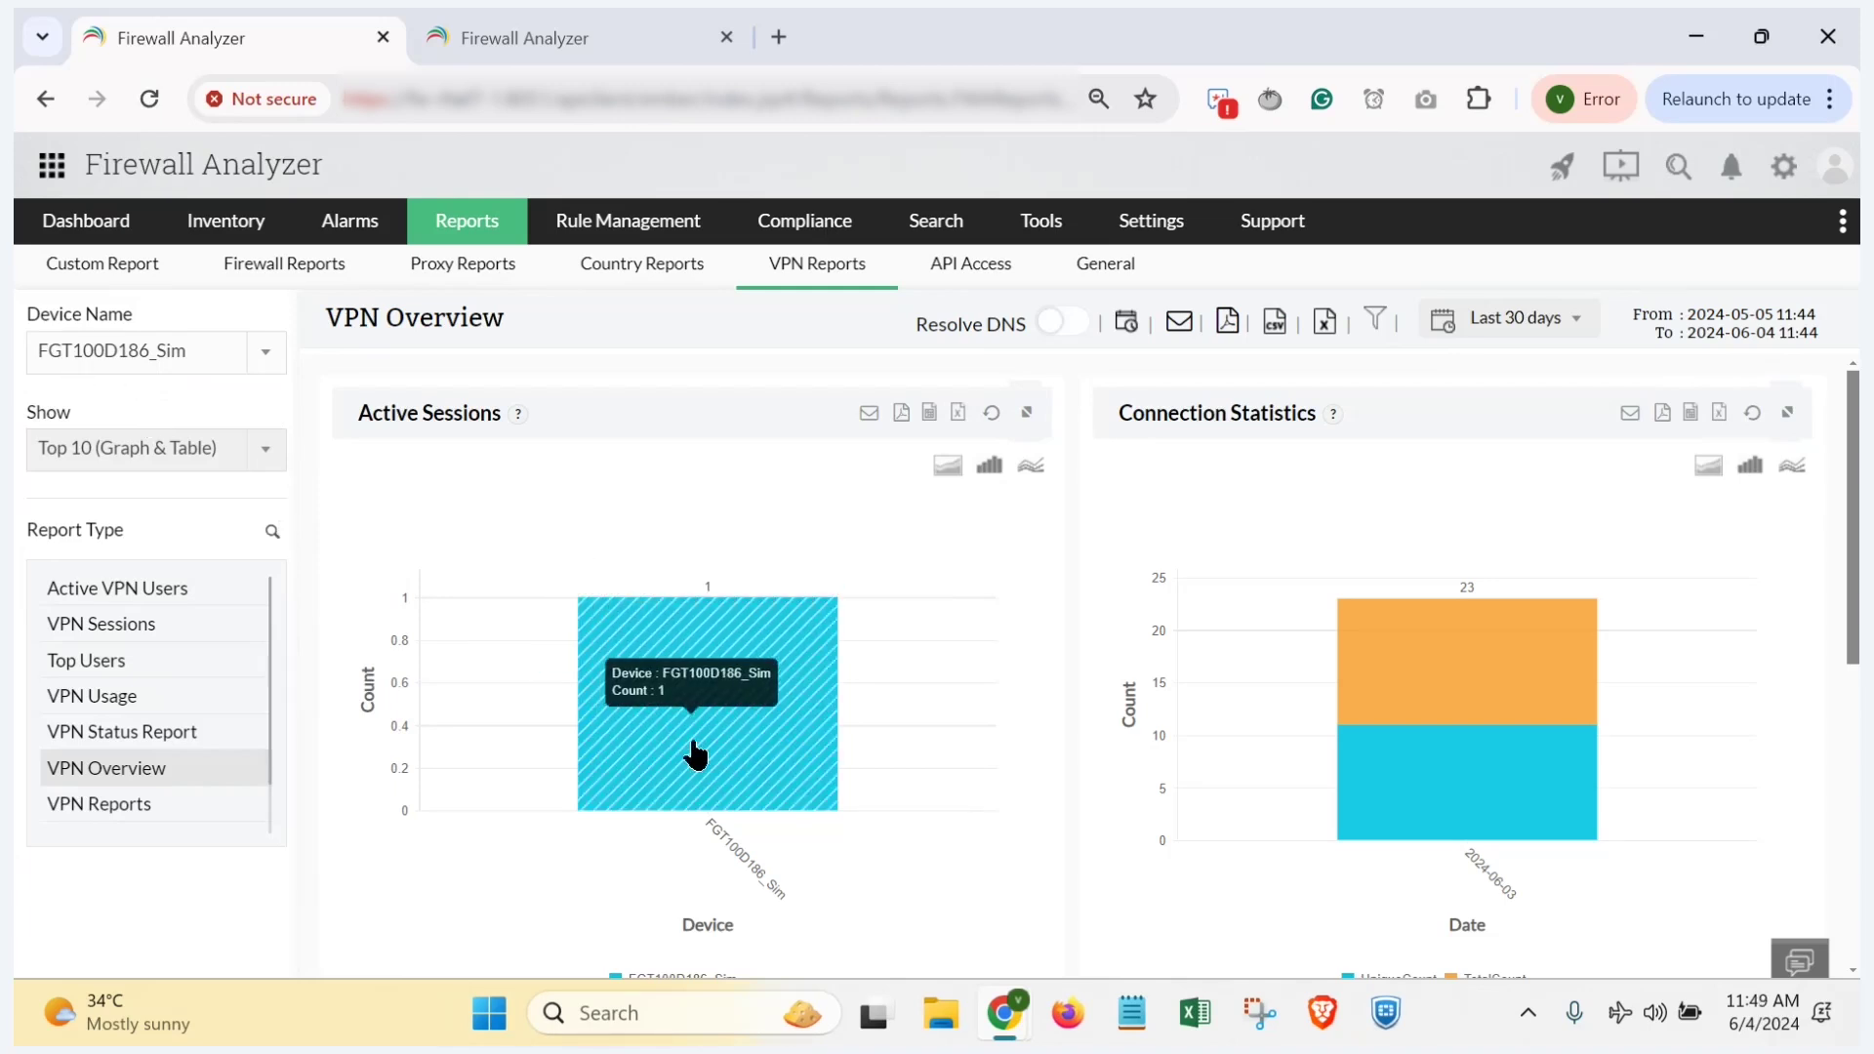
pyautogui.moveTo(683, 712)
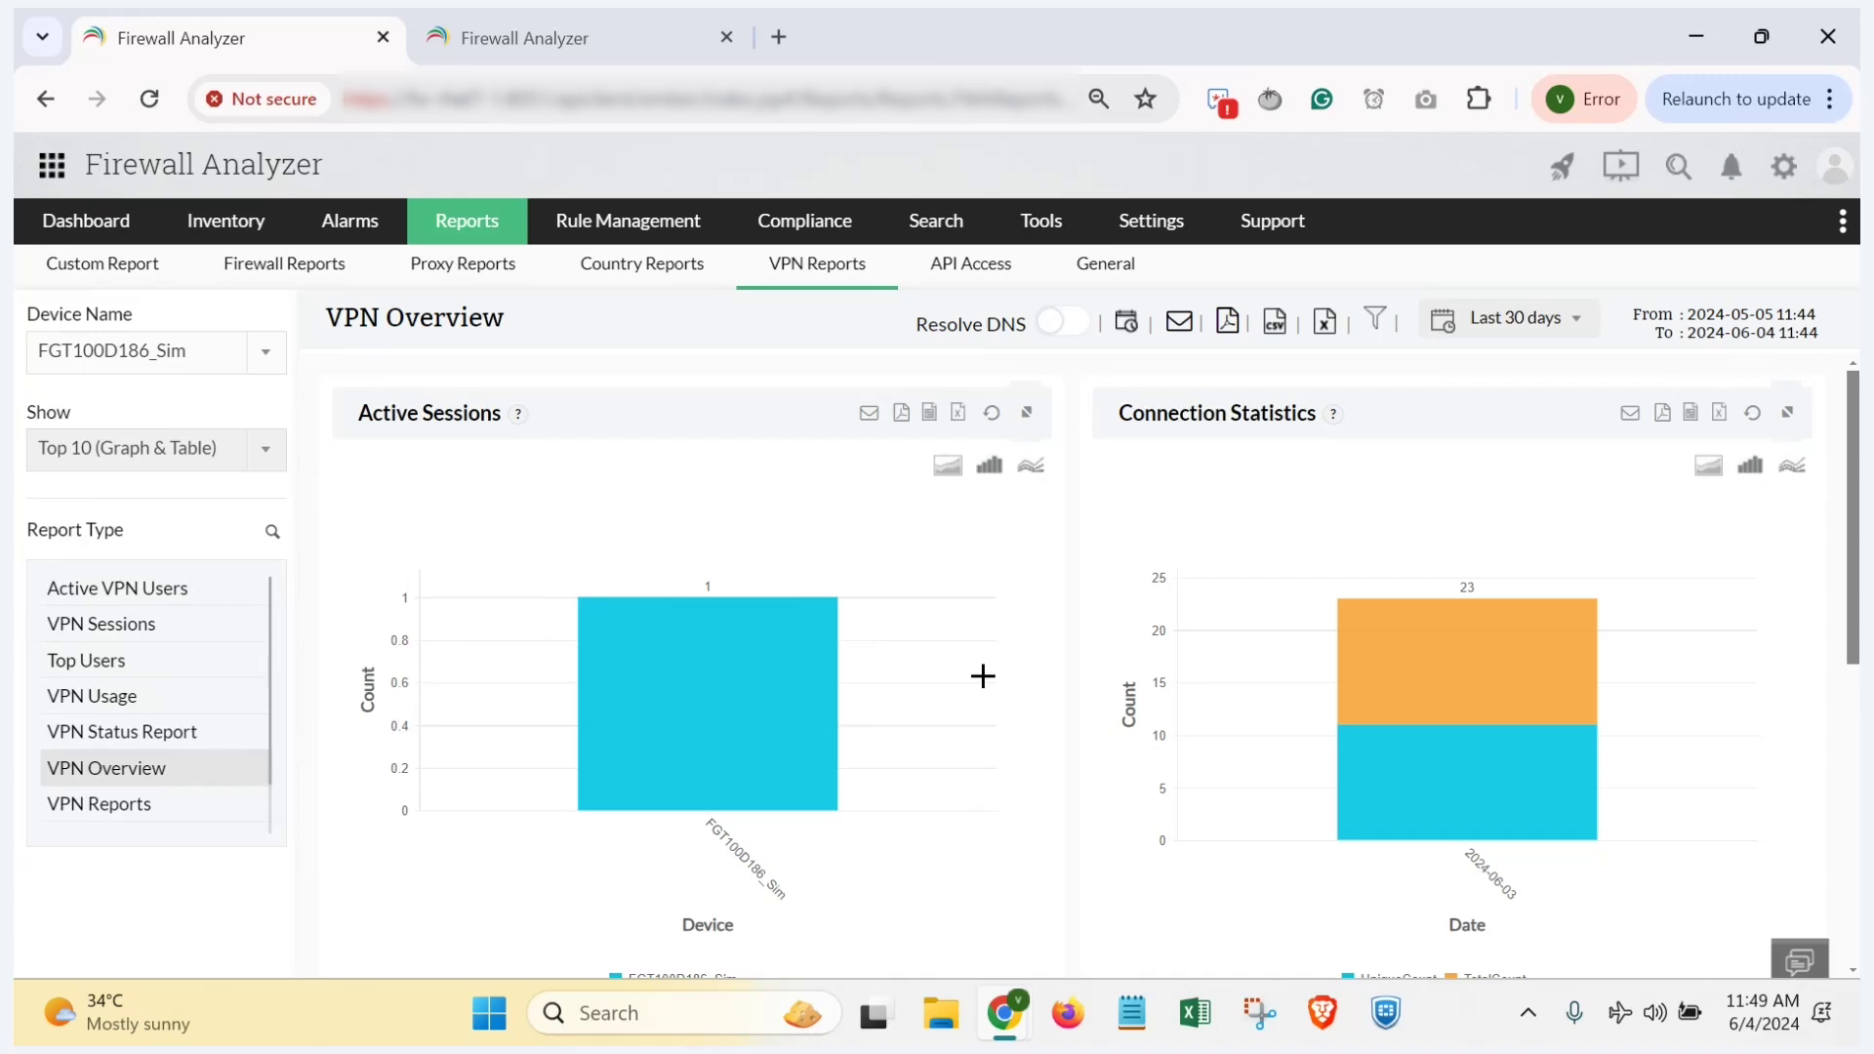
# Step: Switch to the training presentation and advance to the Case 5 slide on failed VPN login attempts
pyautogui.hotkey('alt', 'Tab')
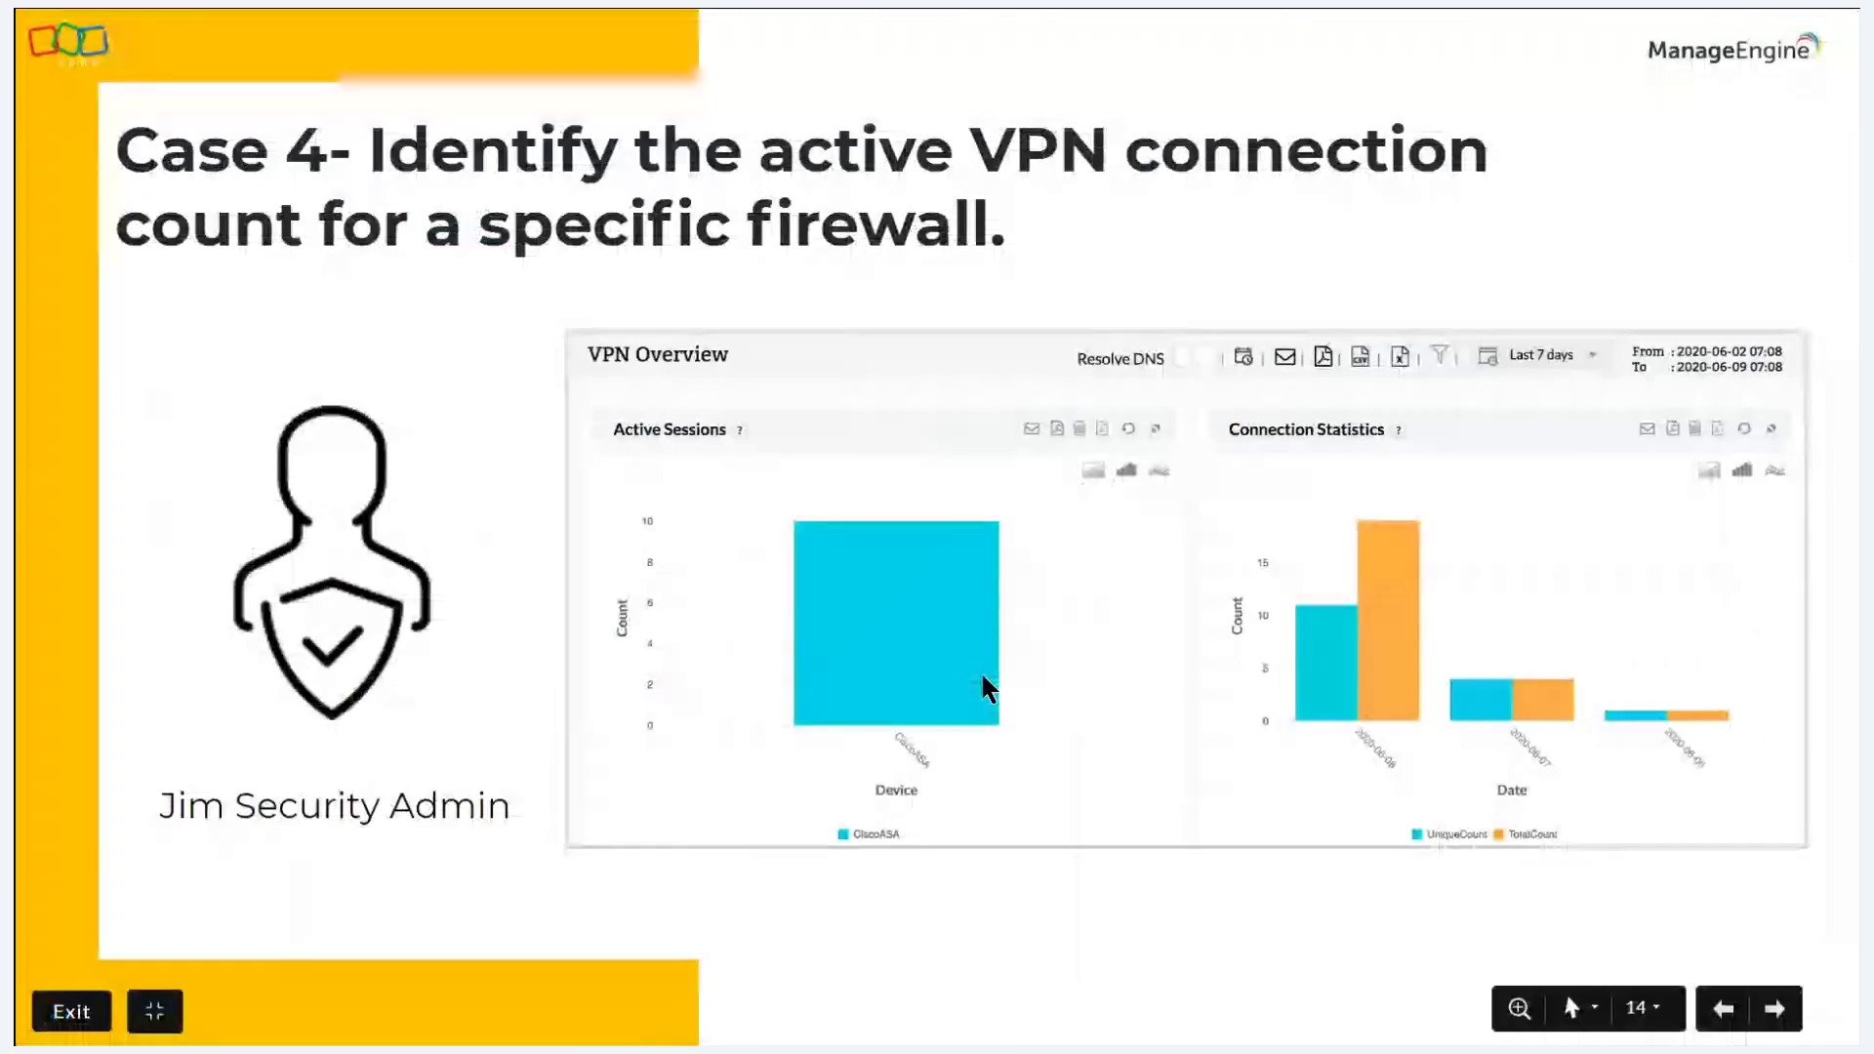
pyautogui.press('Right')
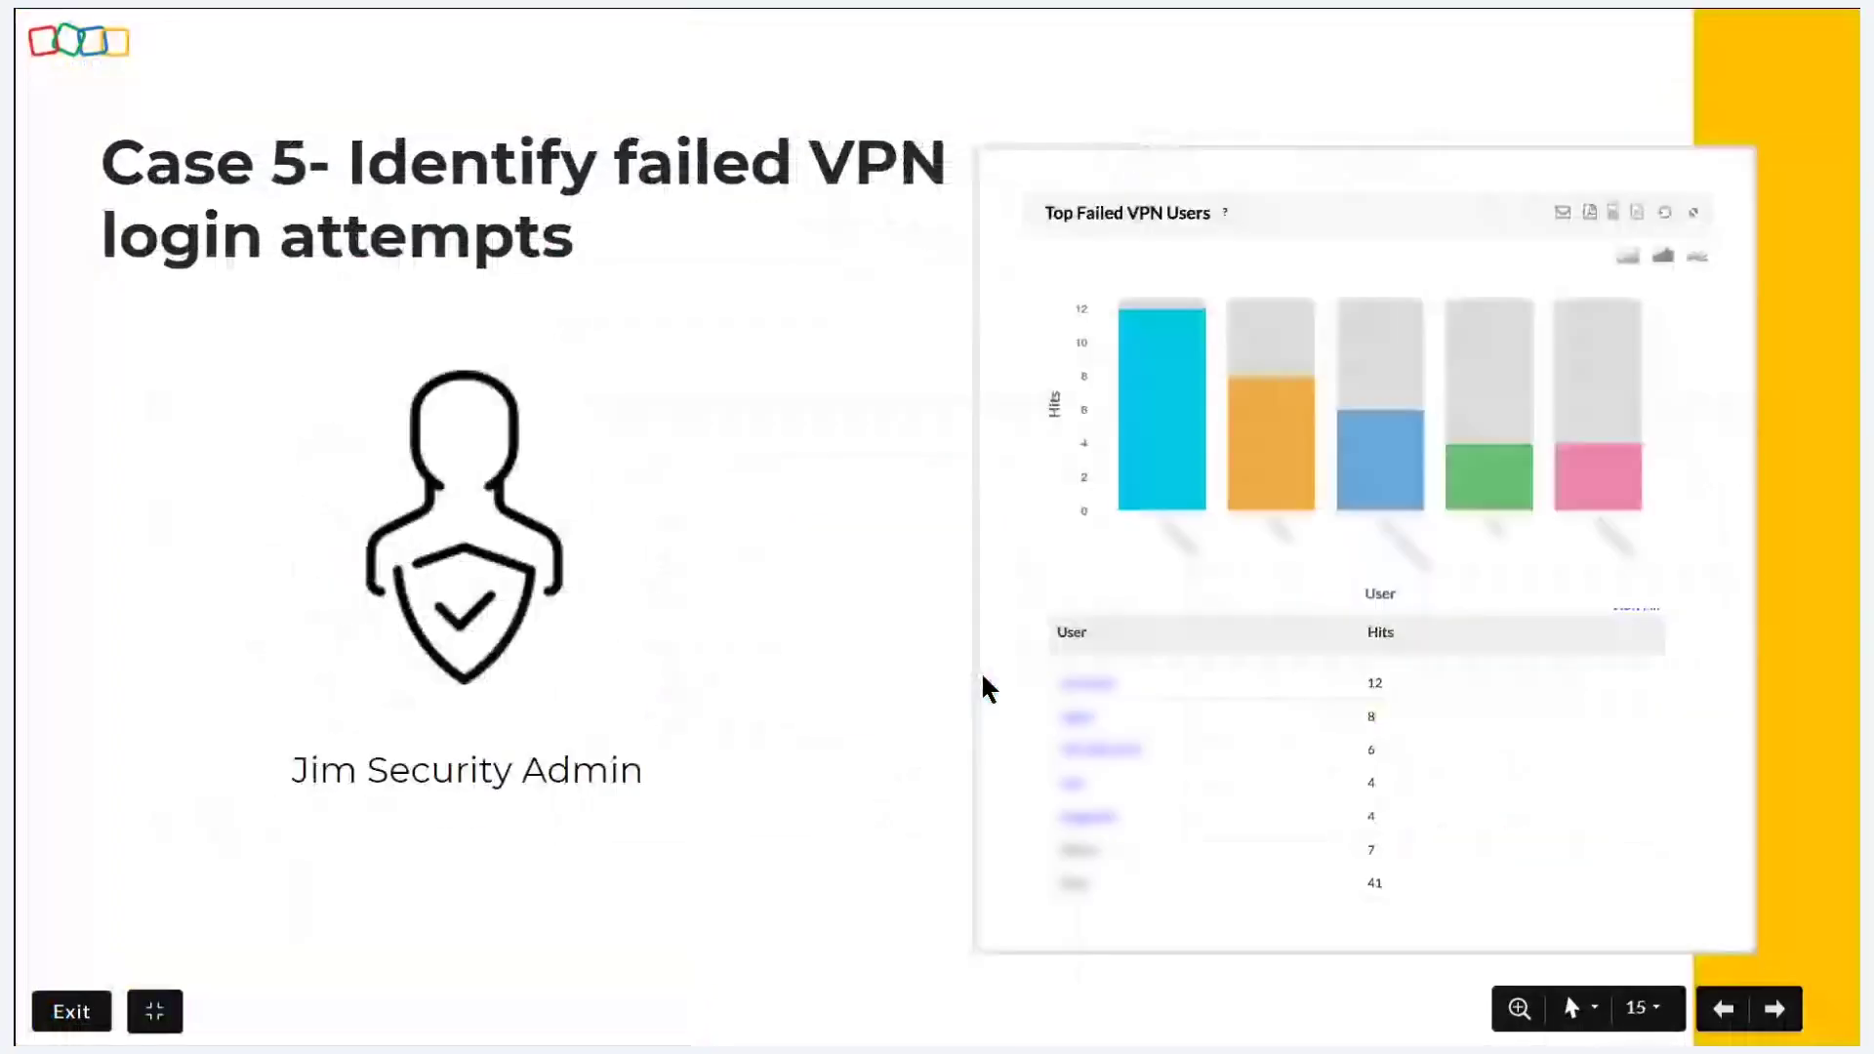
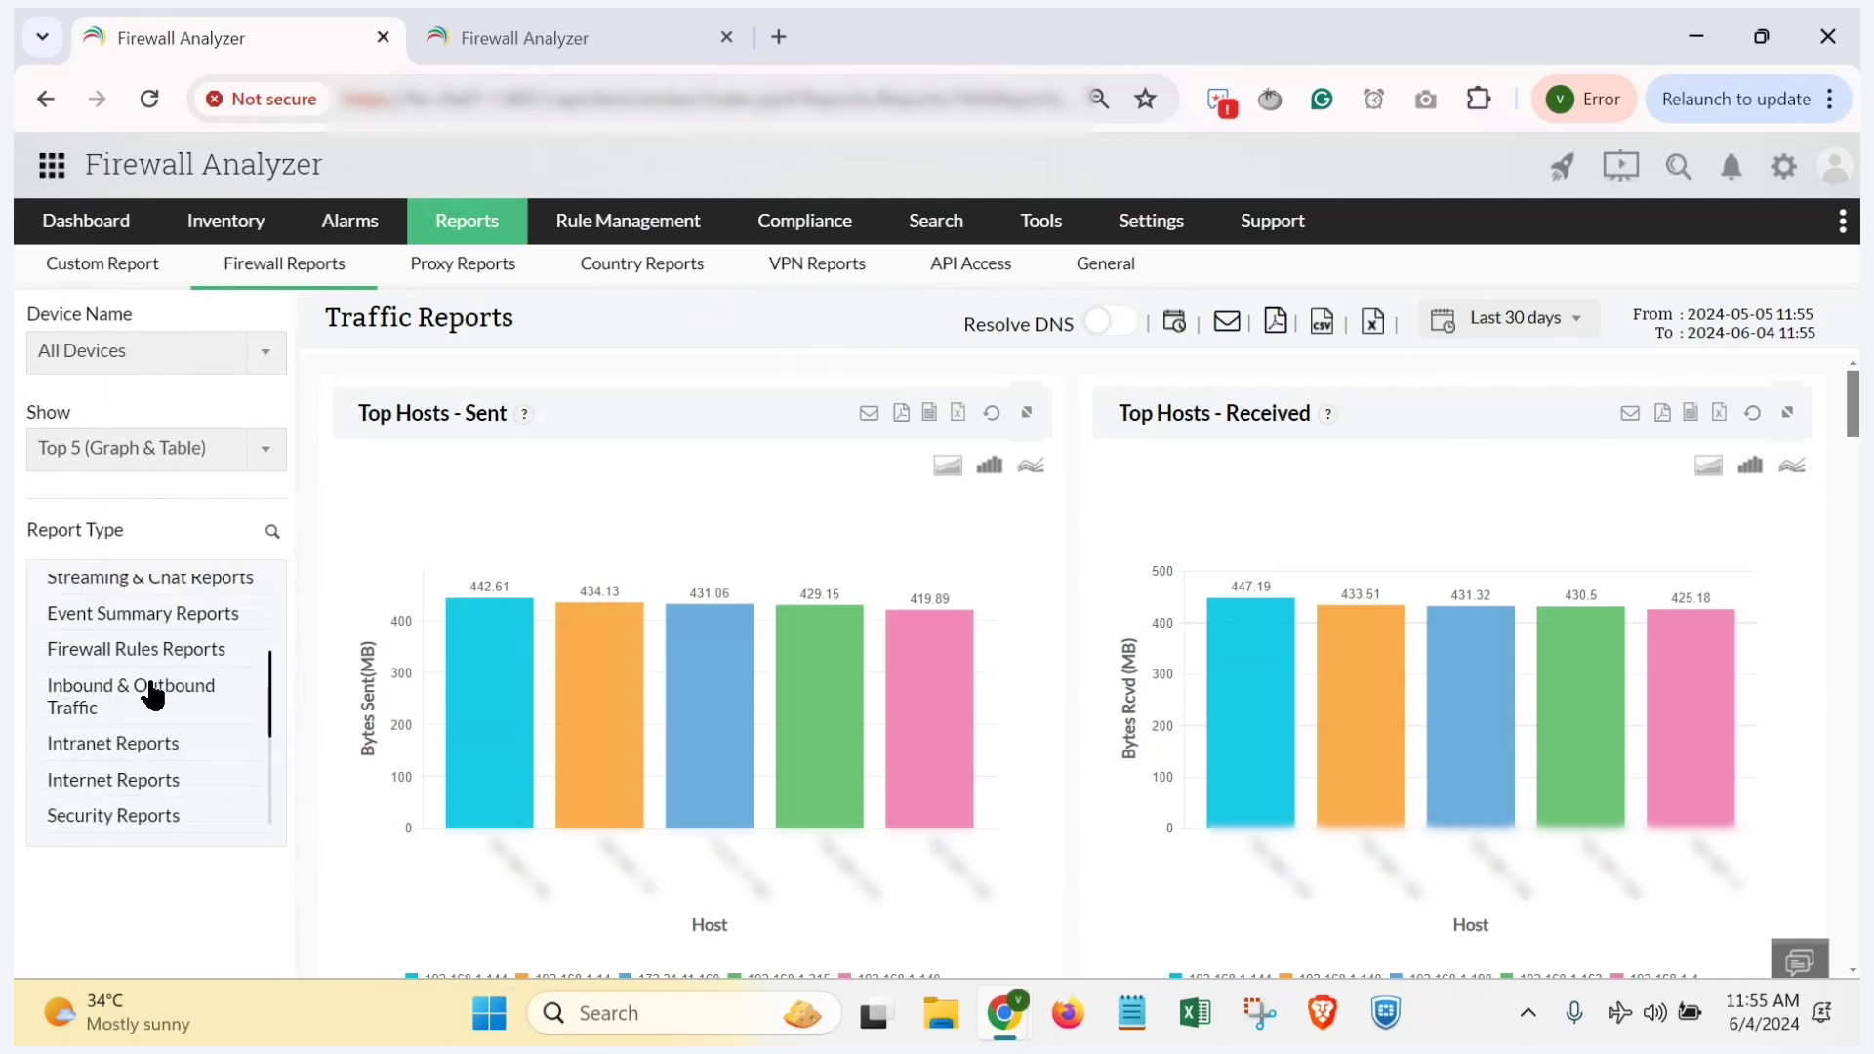
# Step: Open the Security Reports for all devices and look through the remaining firewall report types
pyautogui.scroll(-1, 152, 695)
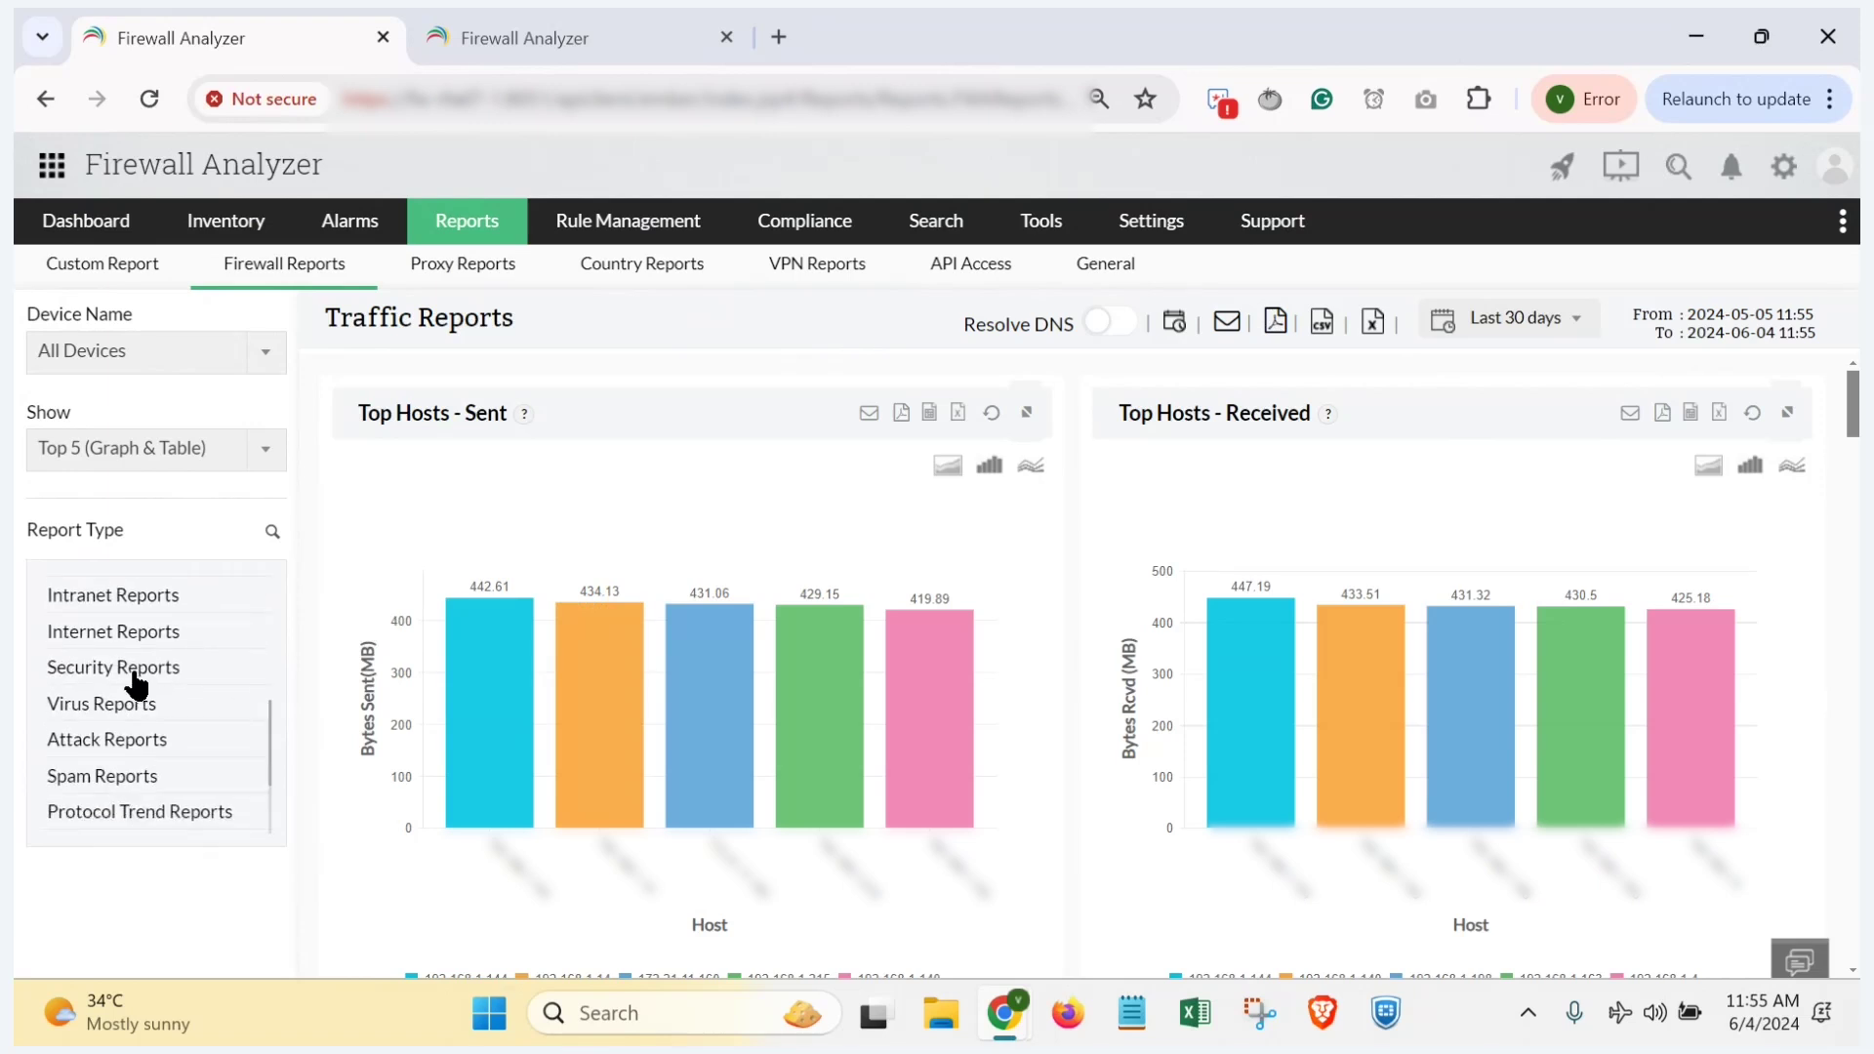
pyautogui.click(137, 686)
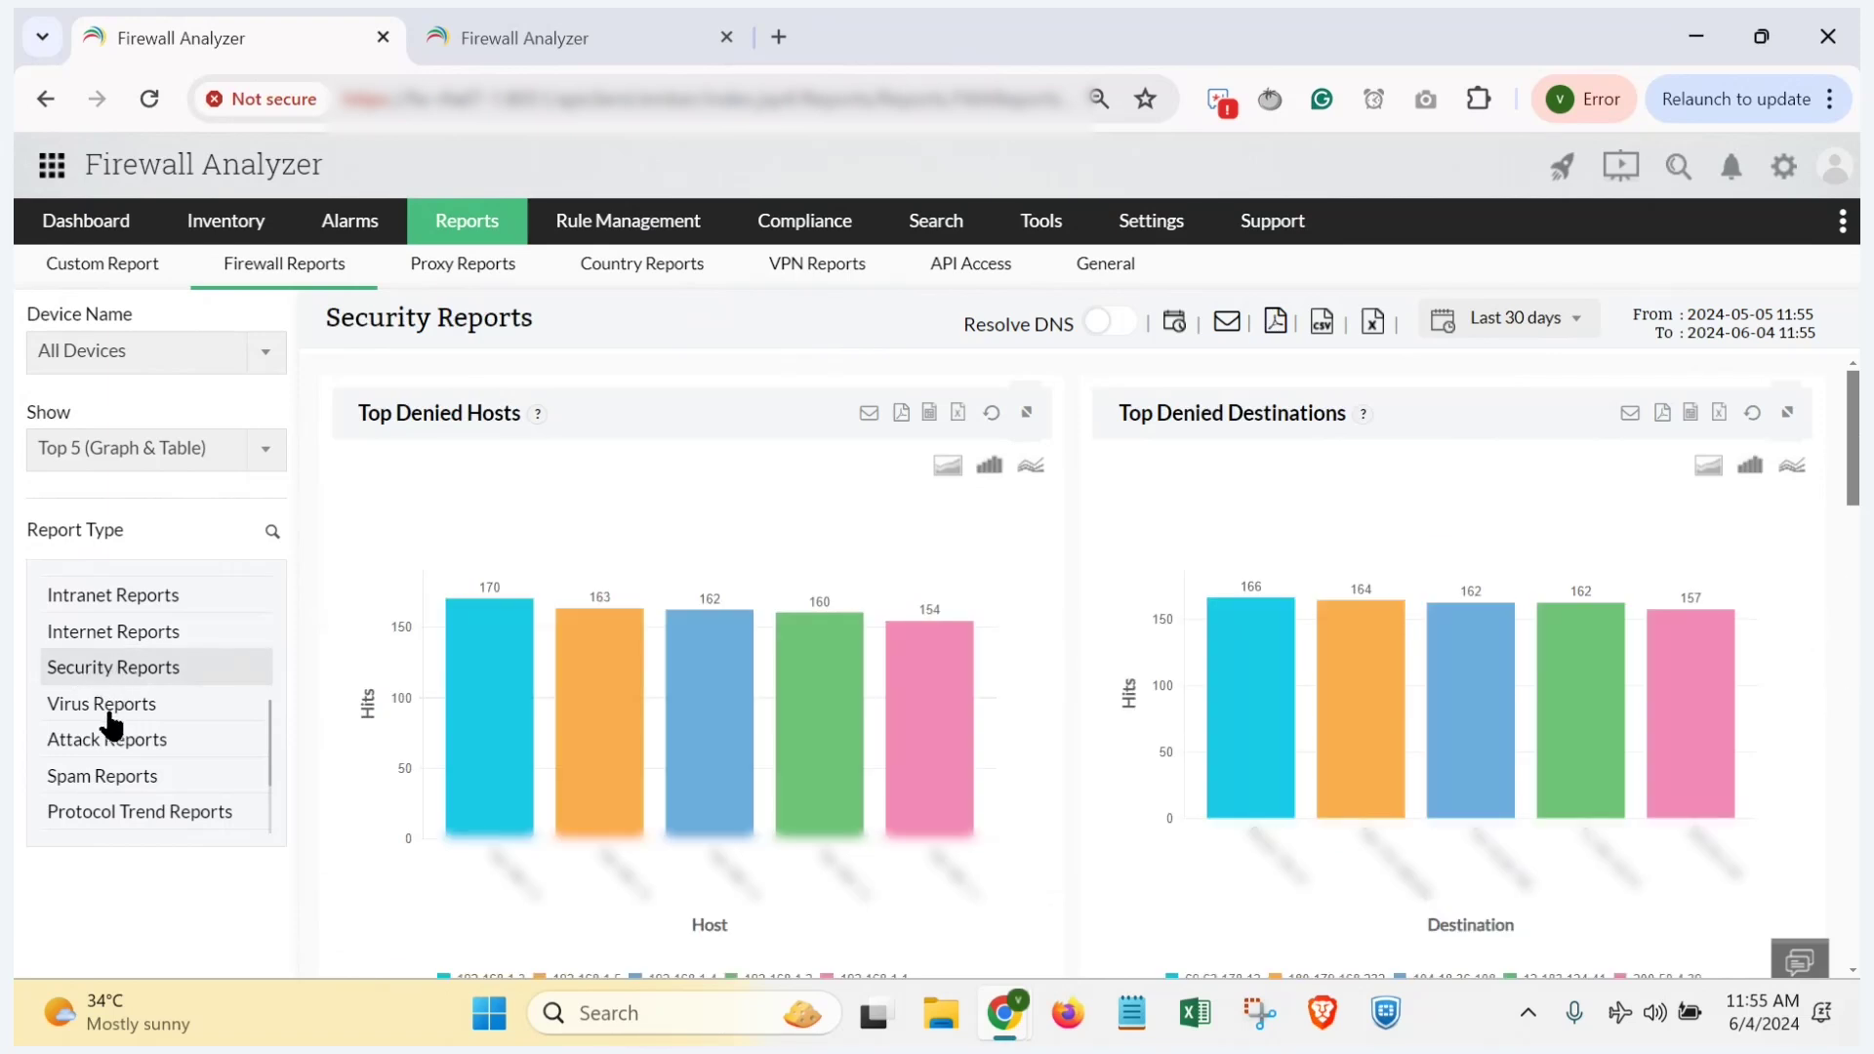
pyautogui.scroll(-3, 111, 726)
pyautogui.scroll(-2, 110, 725)
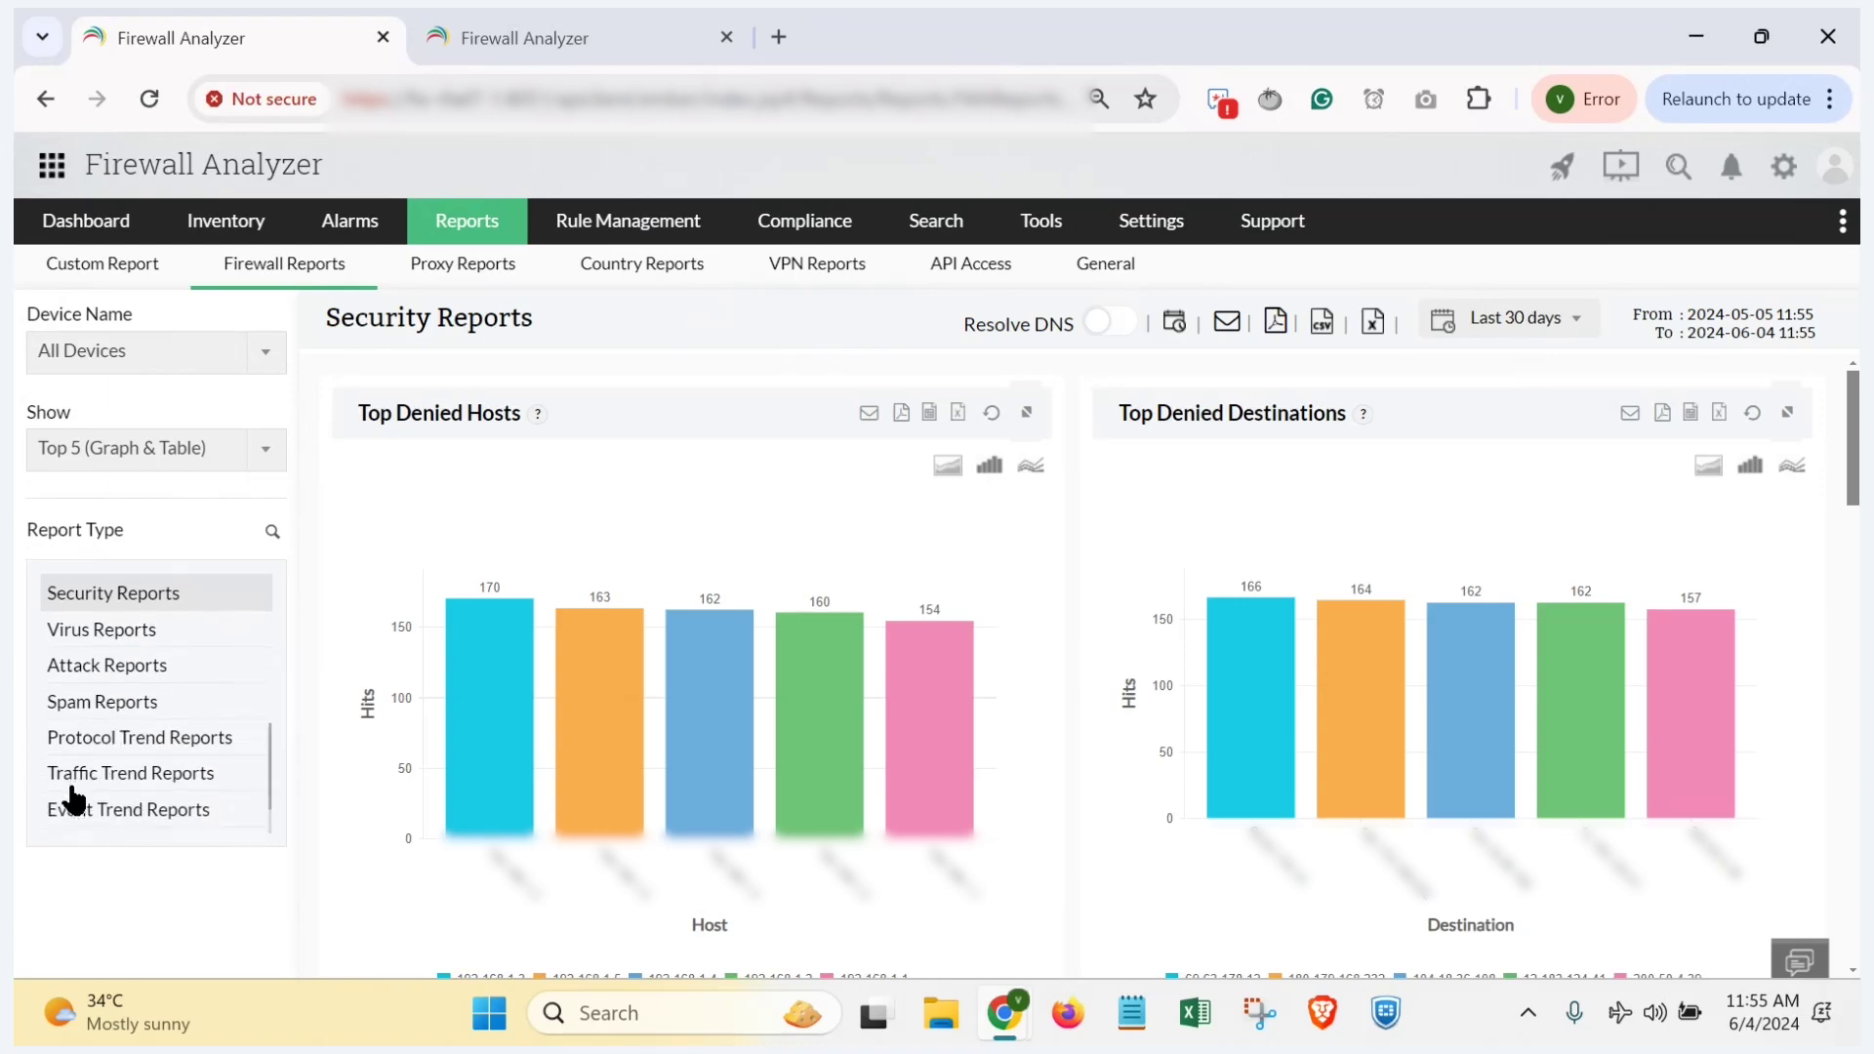
pyautogui.scroll(-1, 73, 800)
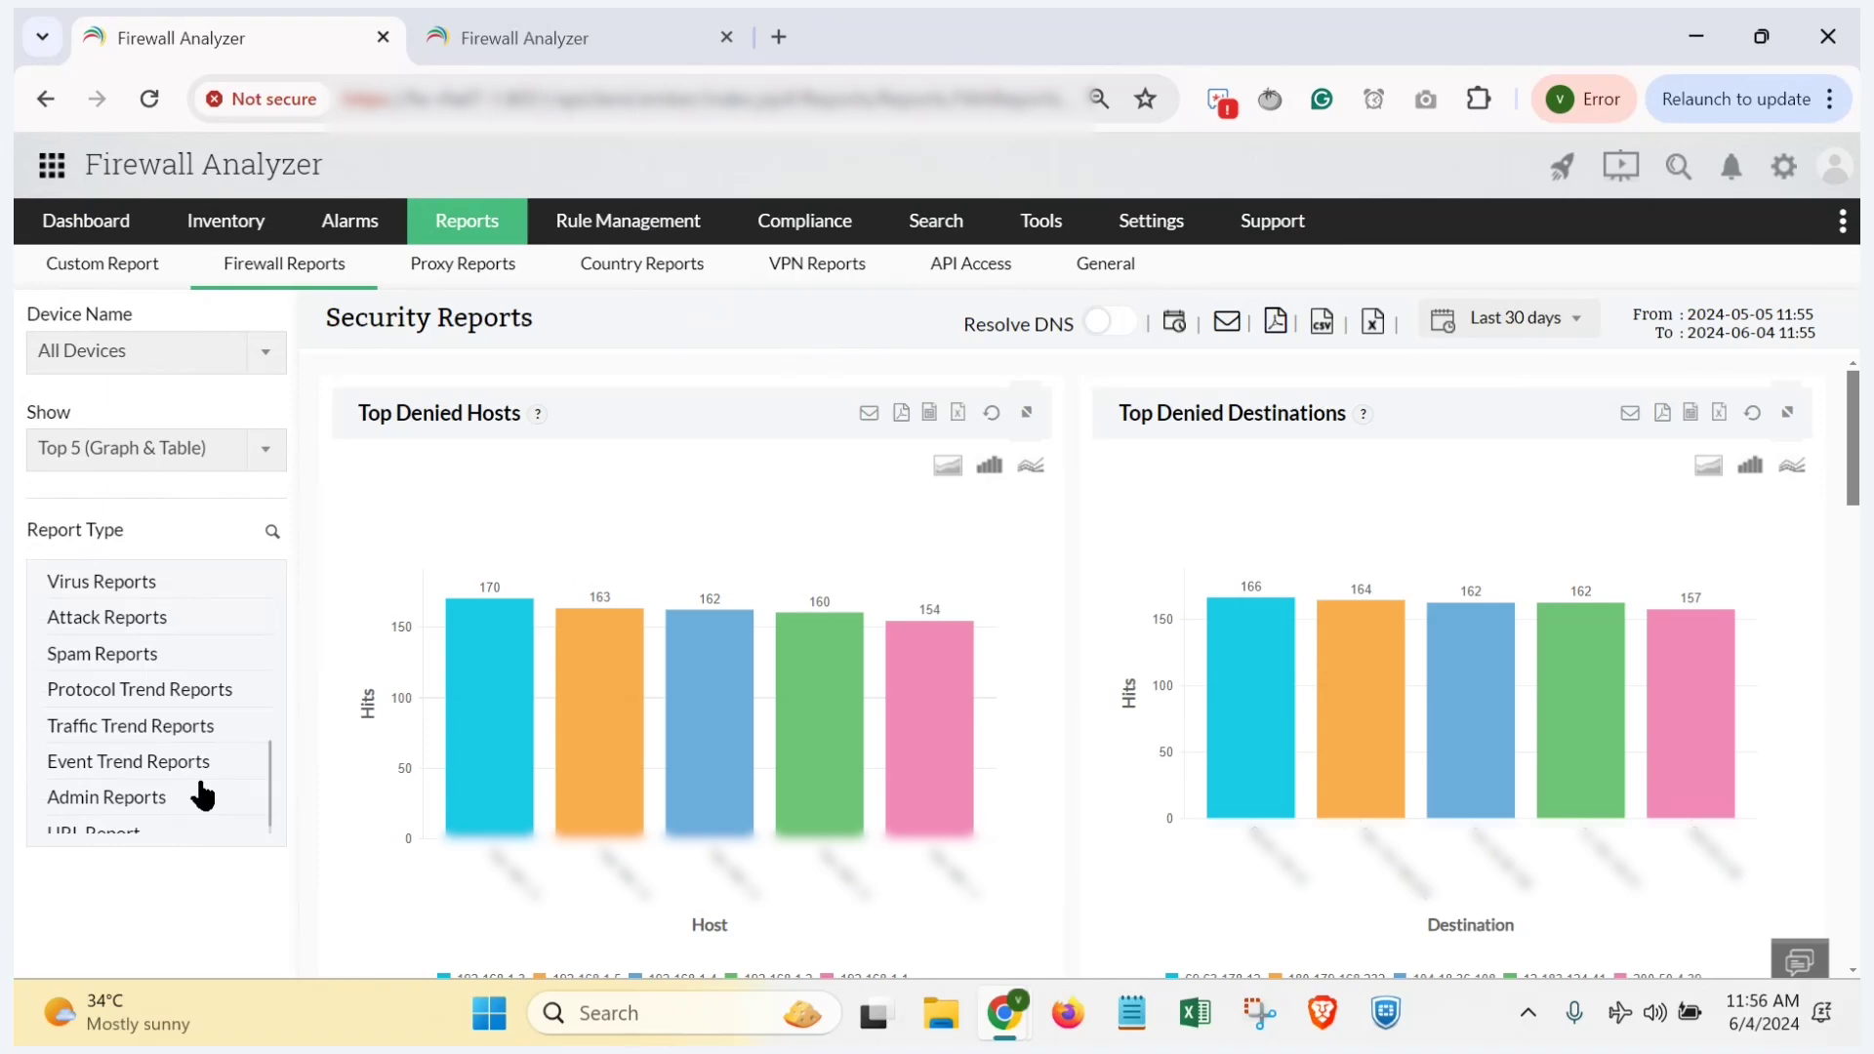
# Step: Examine the denied hosts, destinations and protocols and the top security events in the Security Reports
pyautogui.scroll(-3, 882, 733)
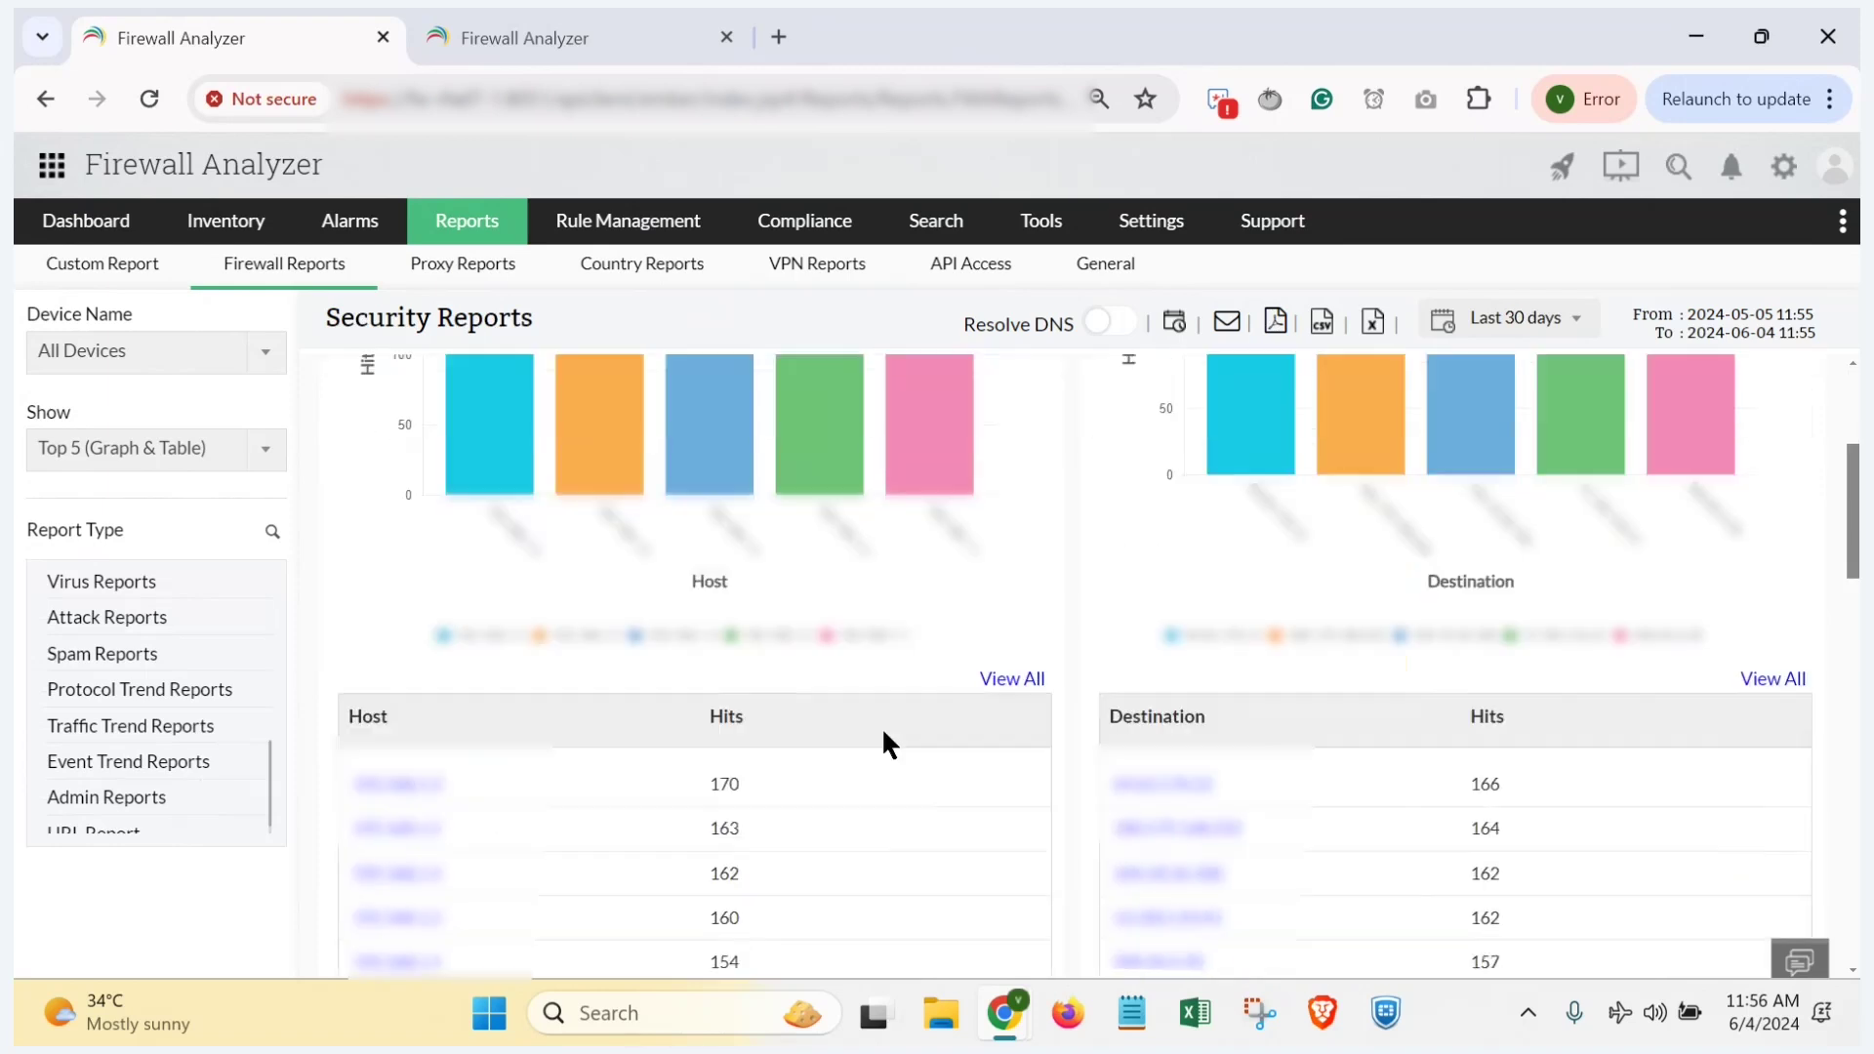
pyautogui.scroll(-7, 884, 733)
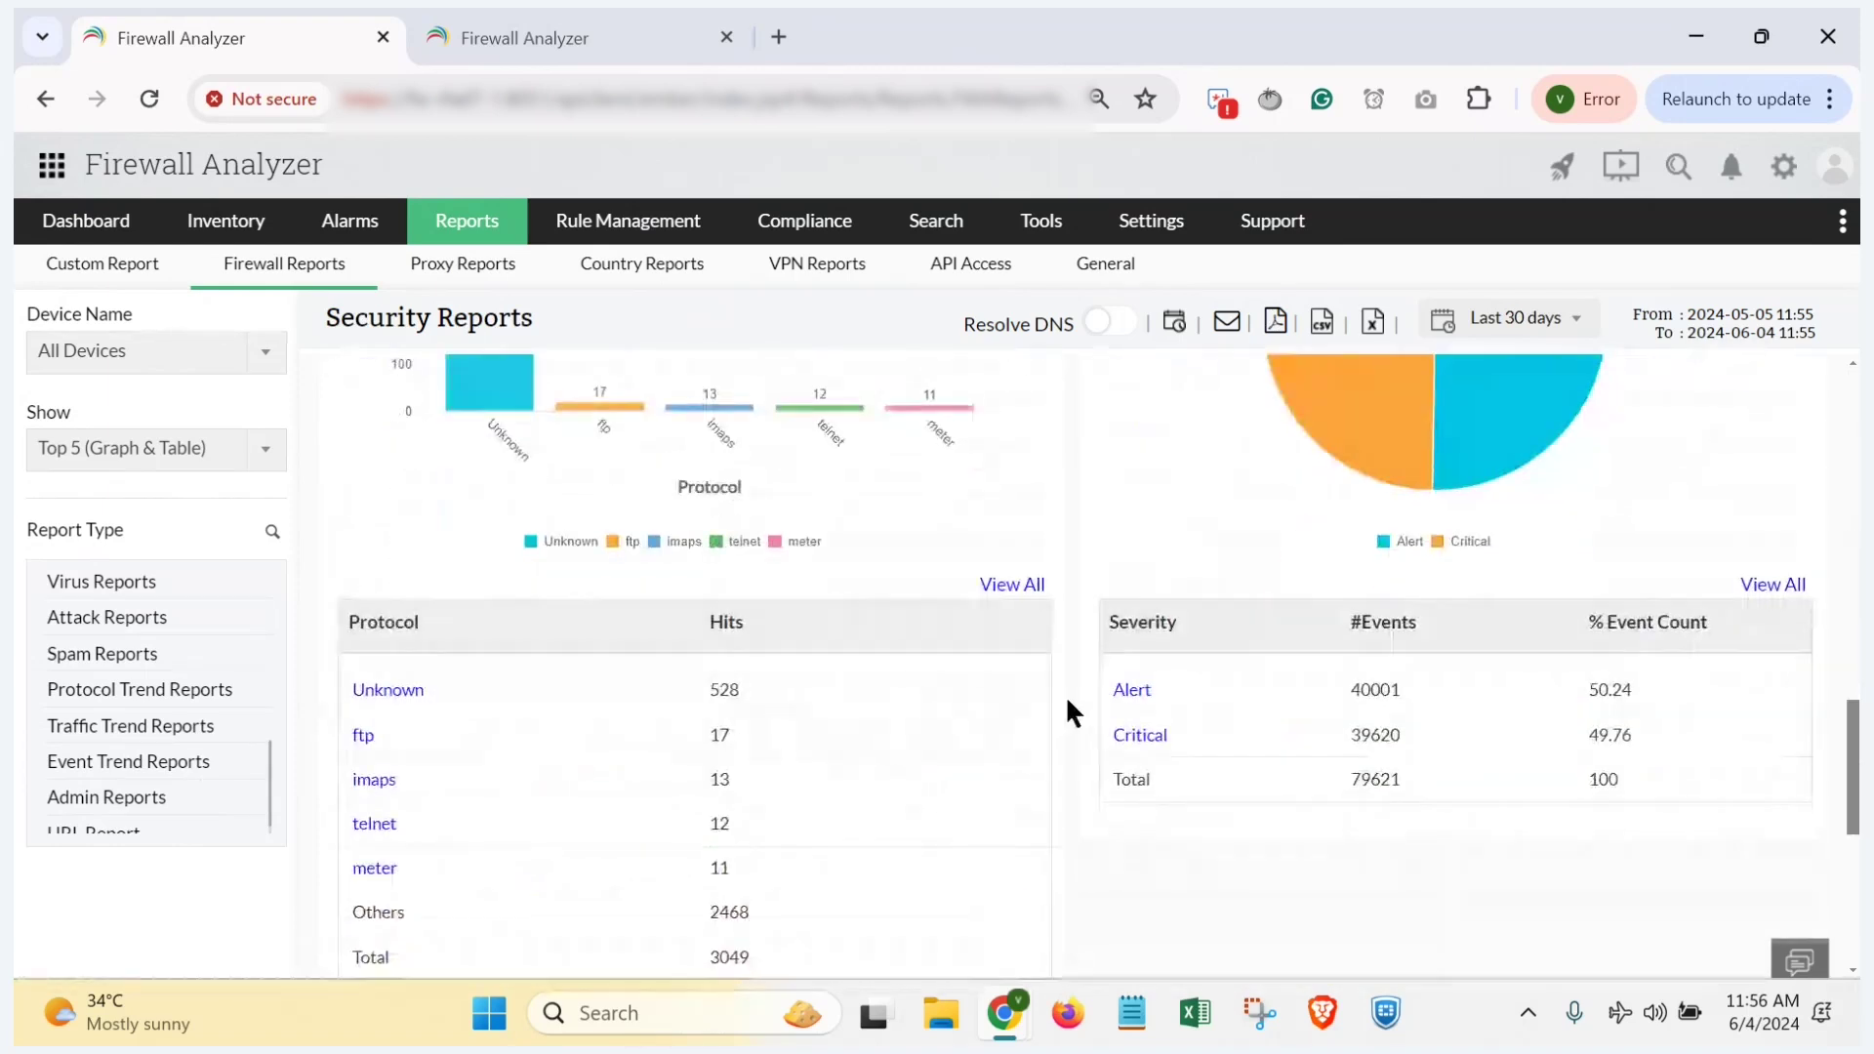
pyautogui.scroll(-5, 1068, 701)
pyautogui.scroll(5, 1068, 701)
pyautogui.scroll(8, 1068, 701)
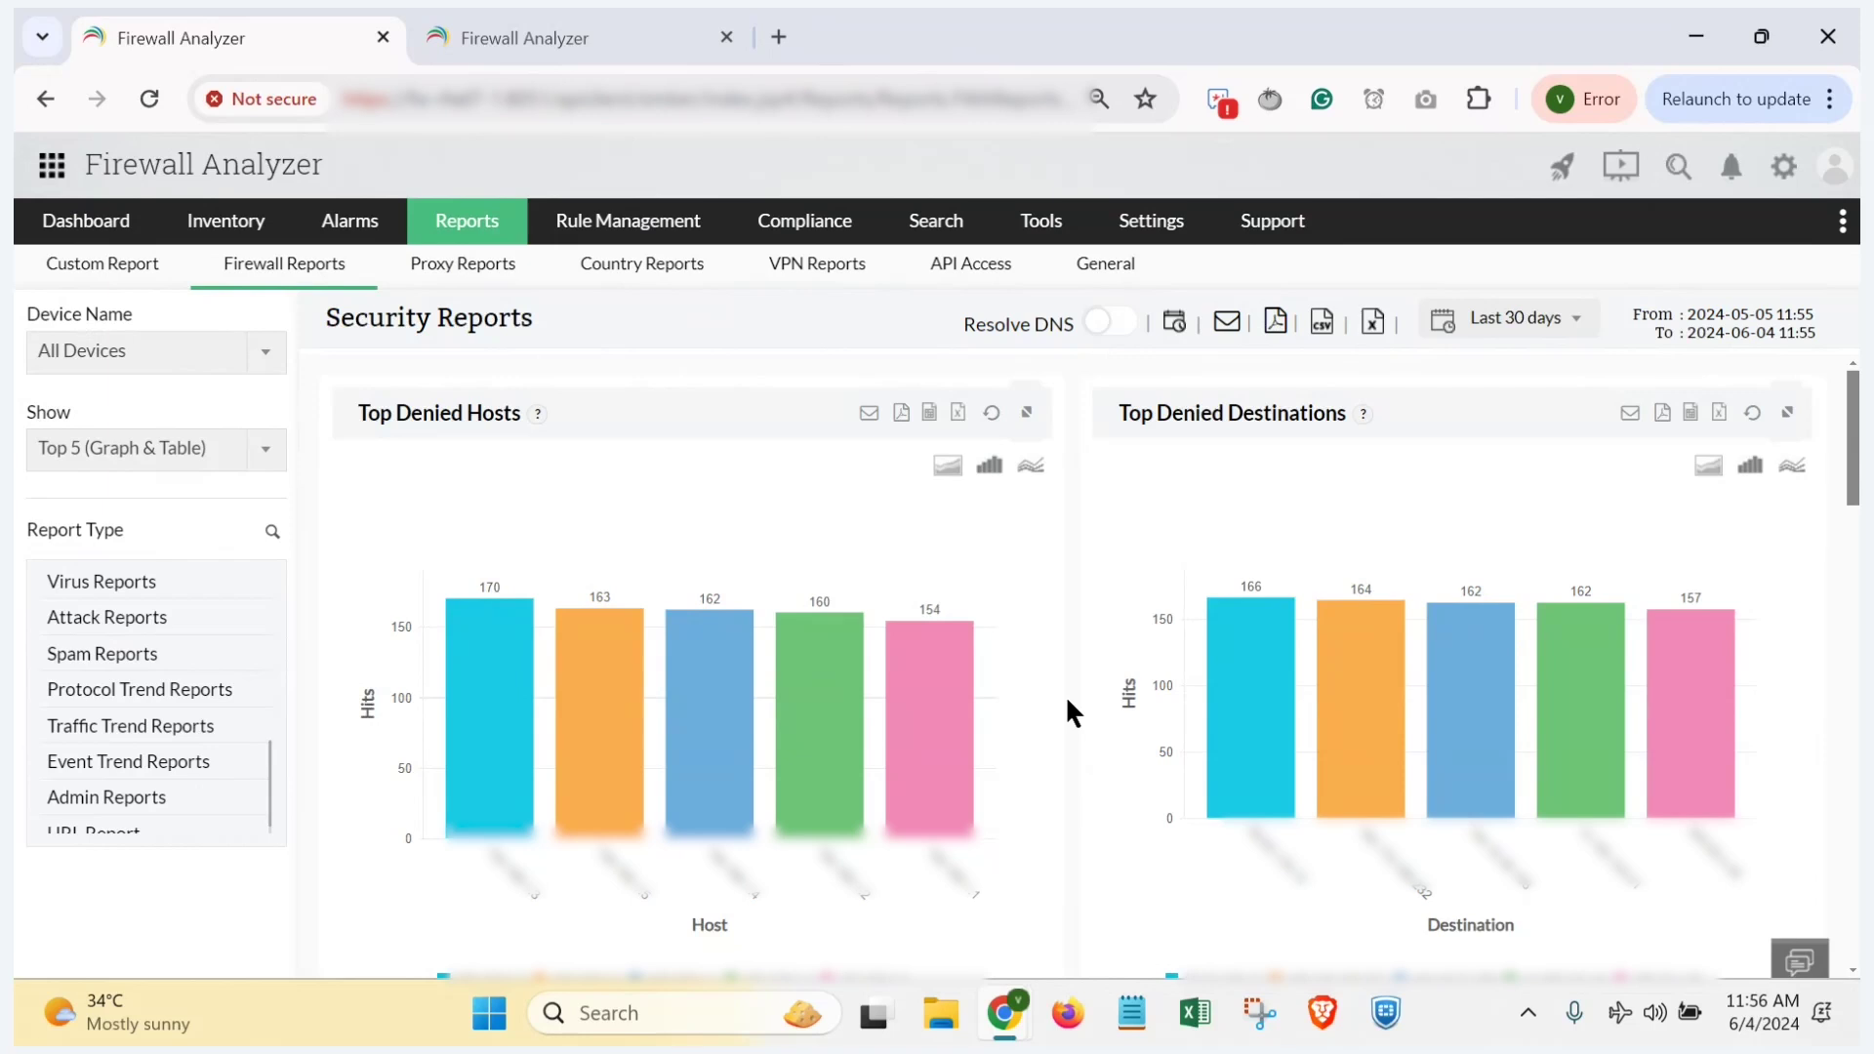
pyautogui.scroll(-4, 1072, 720)
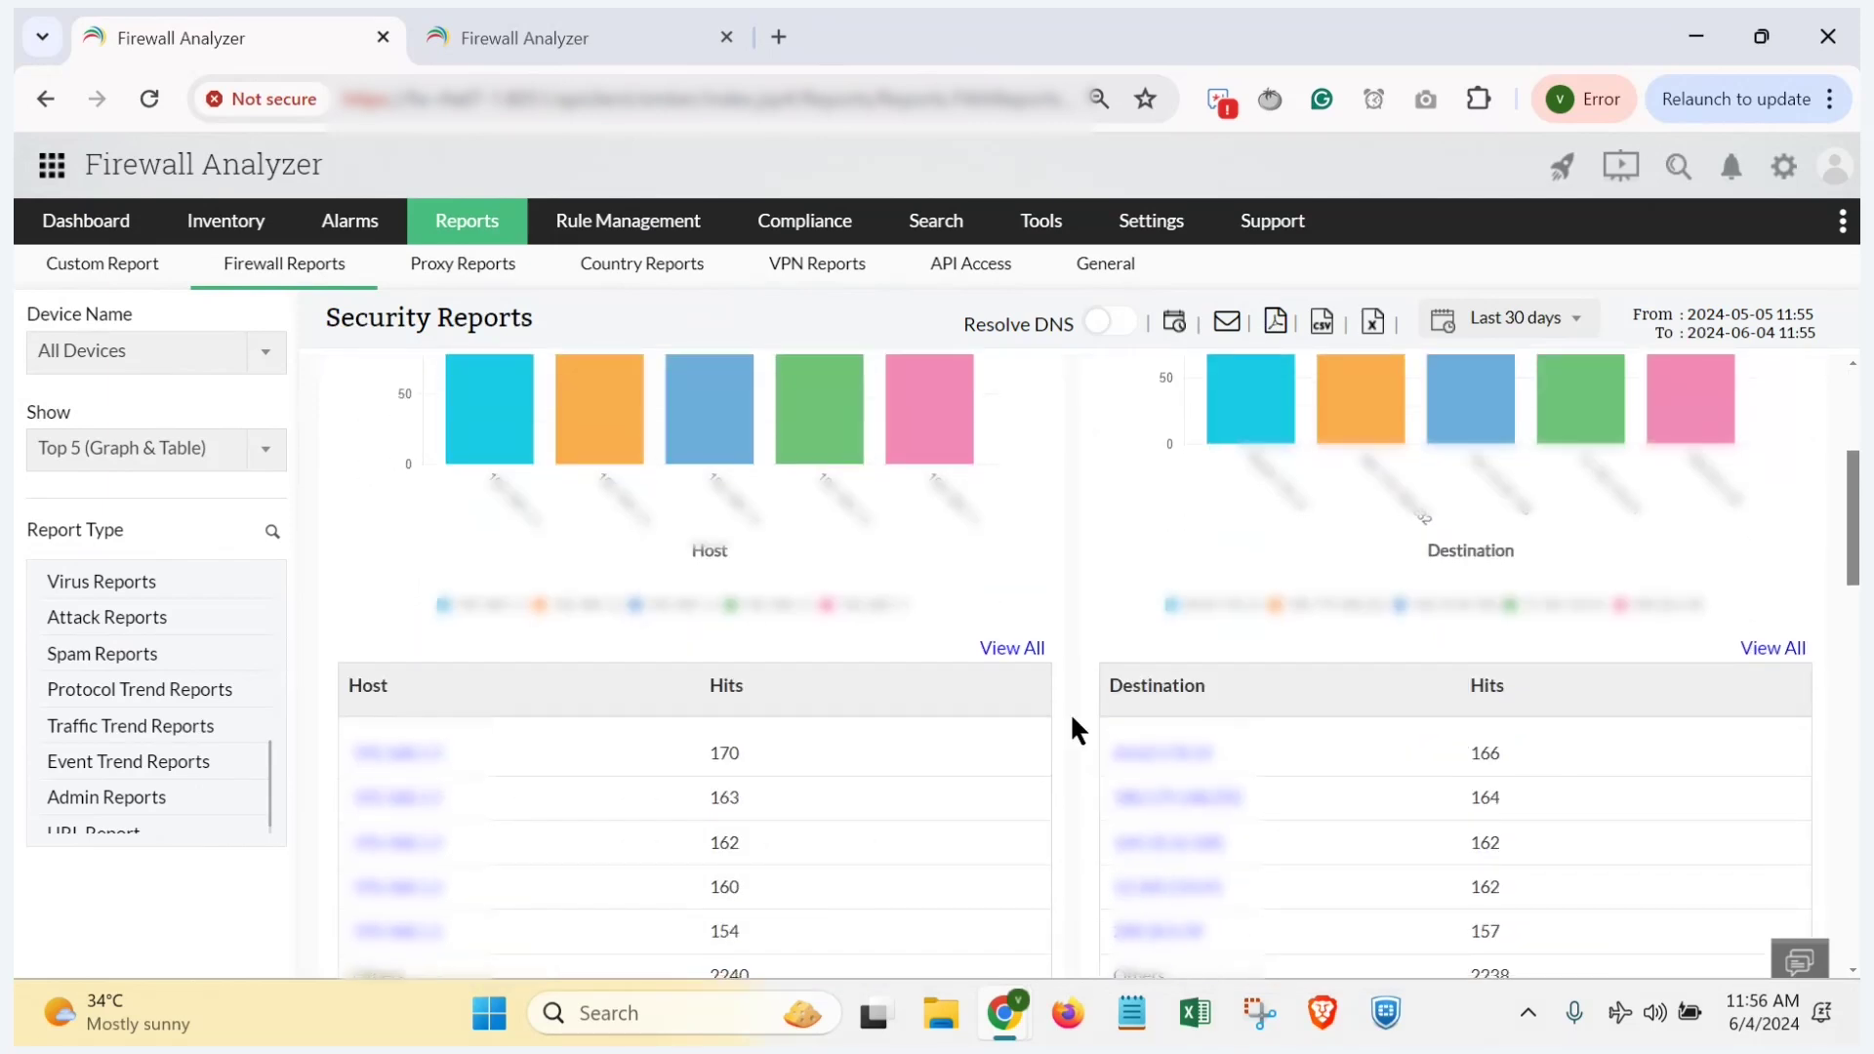
# Step: Switch to the training presentation, advance to the Case 7 slide on the protocol most used for attacks, and return to Firewall Analyzer
pyautogui.hotkey('alt', 'Tab')
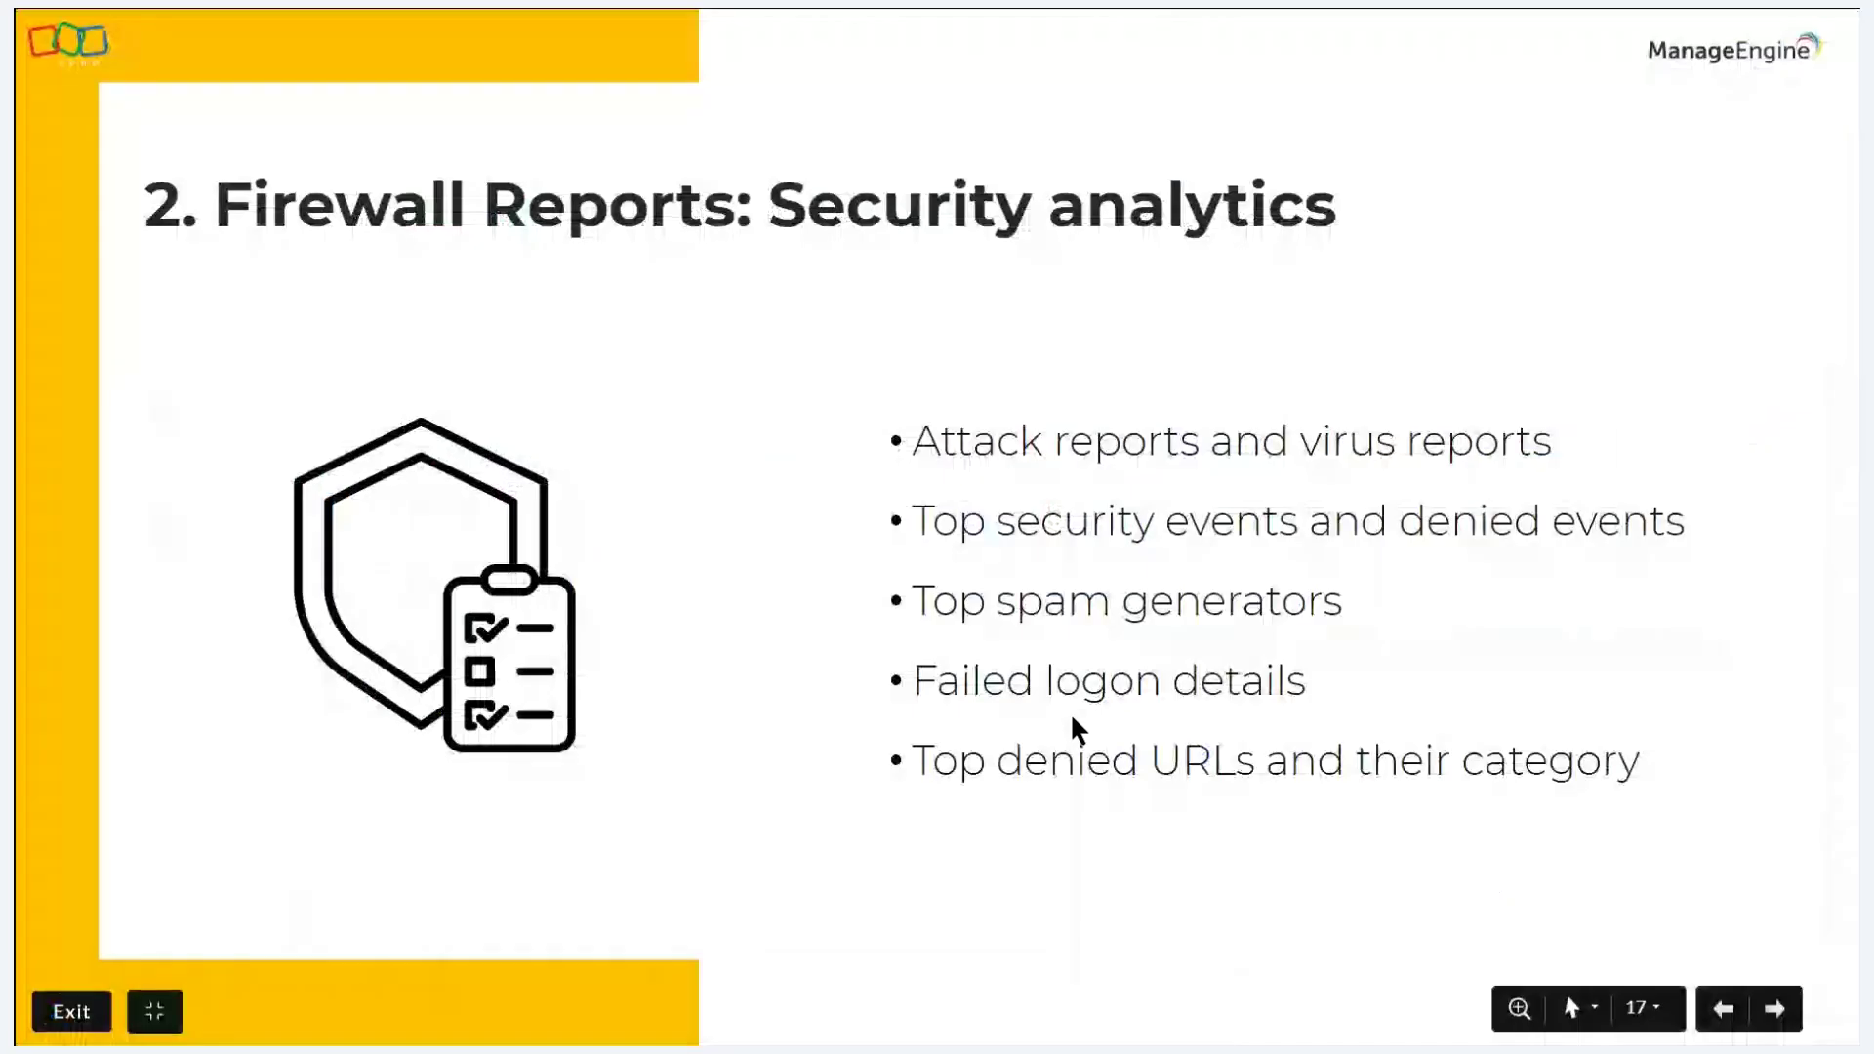
pyautogui.press('Right')
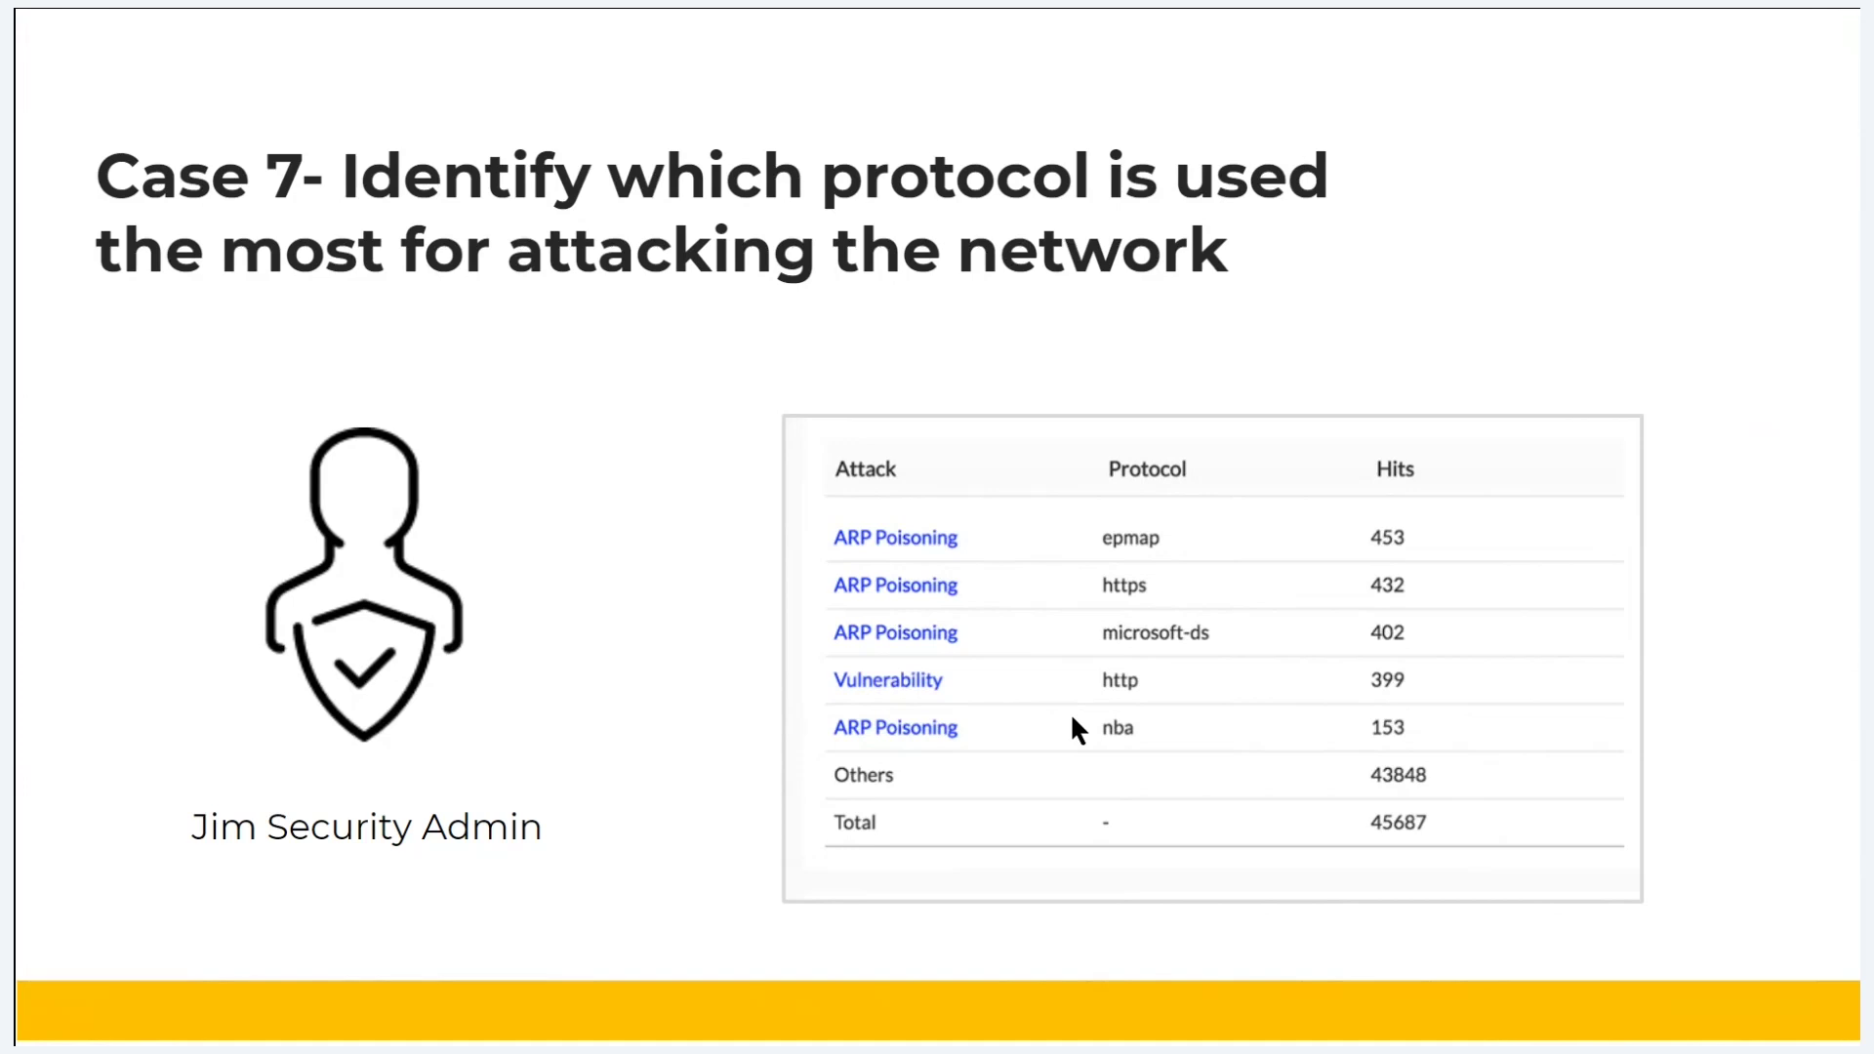
pyautogui.hotkey('alt', 'Tab')
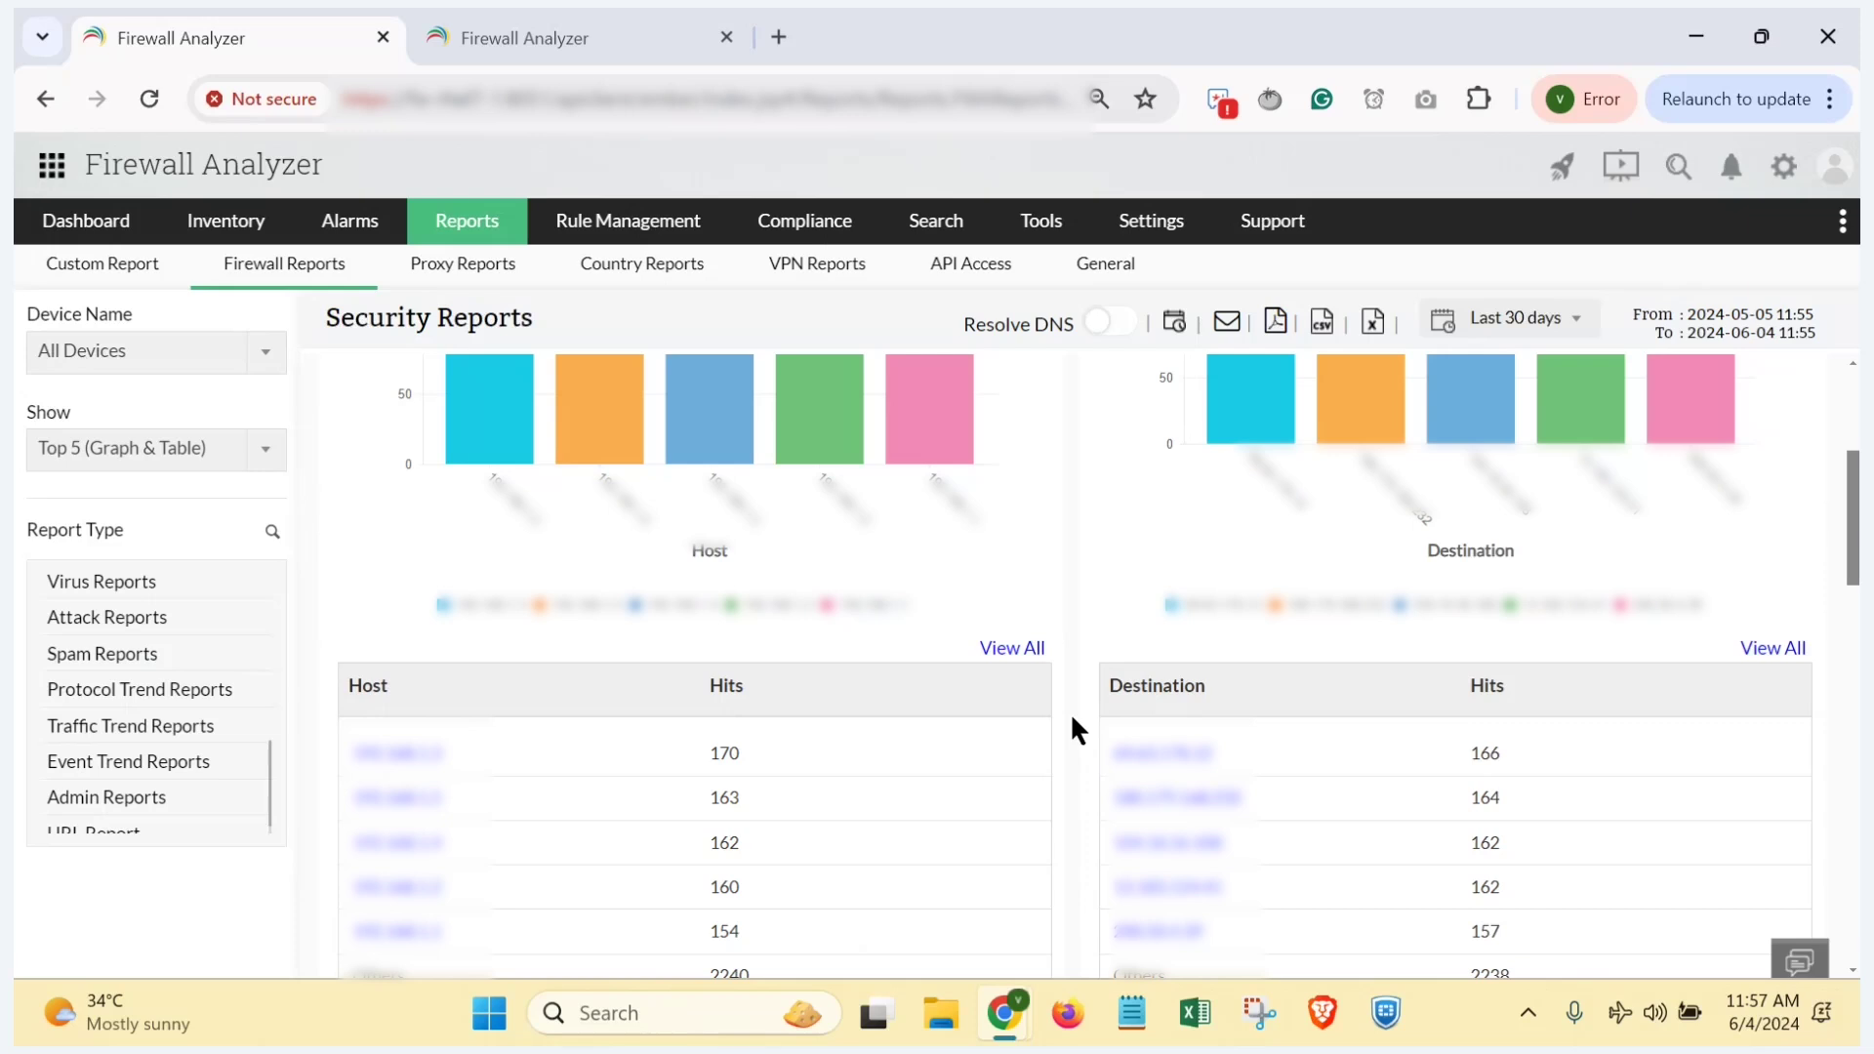
# Step: Open the Attack Reports for all devices and view the Top Attackers and Top Targets charts
pyautogui.scroll(2, 176, 672)
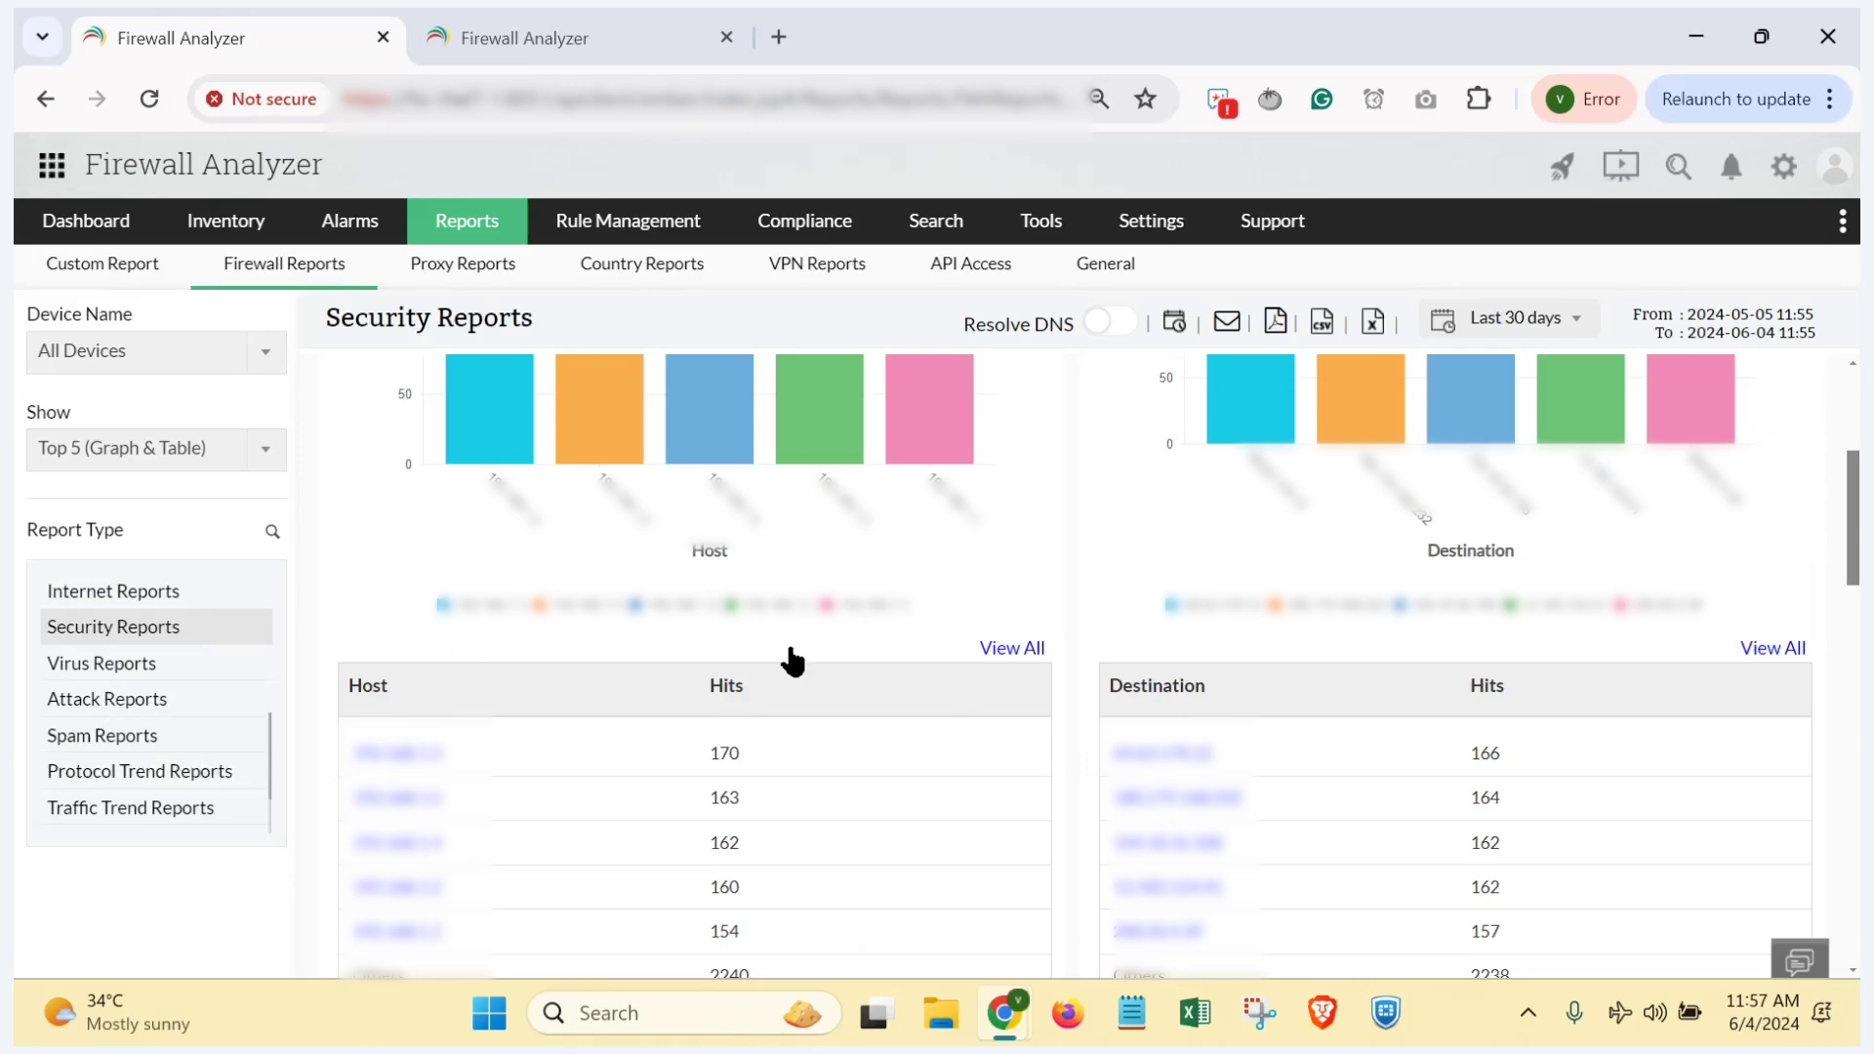
pyautogui.scroll(-2, 791, 660)
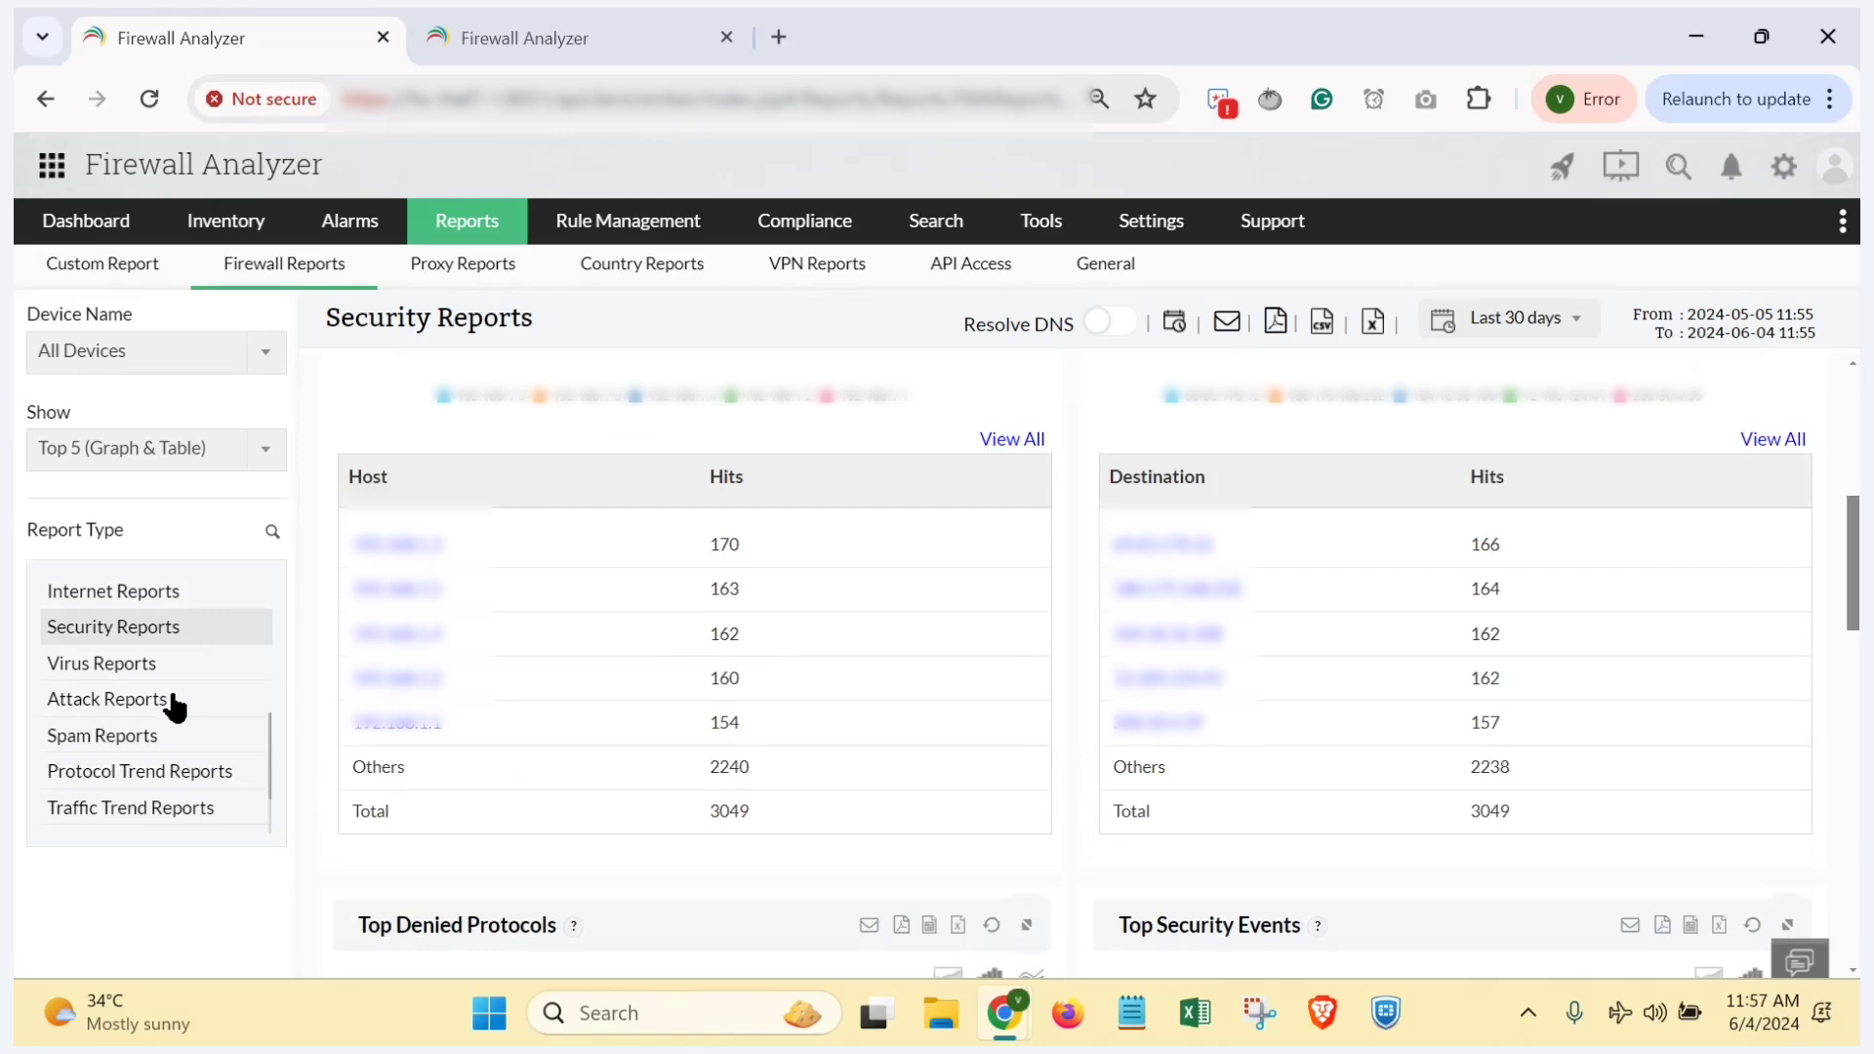
pyautogui.click(174, 701)
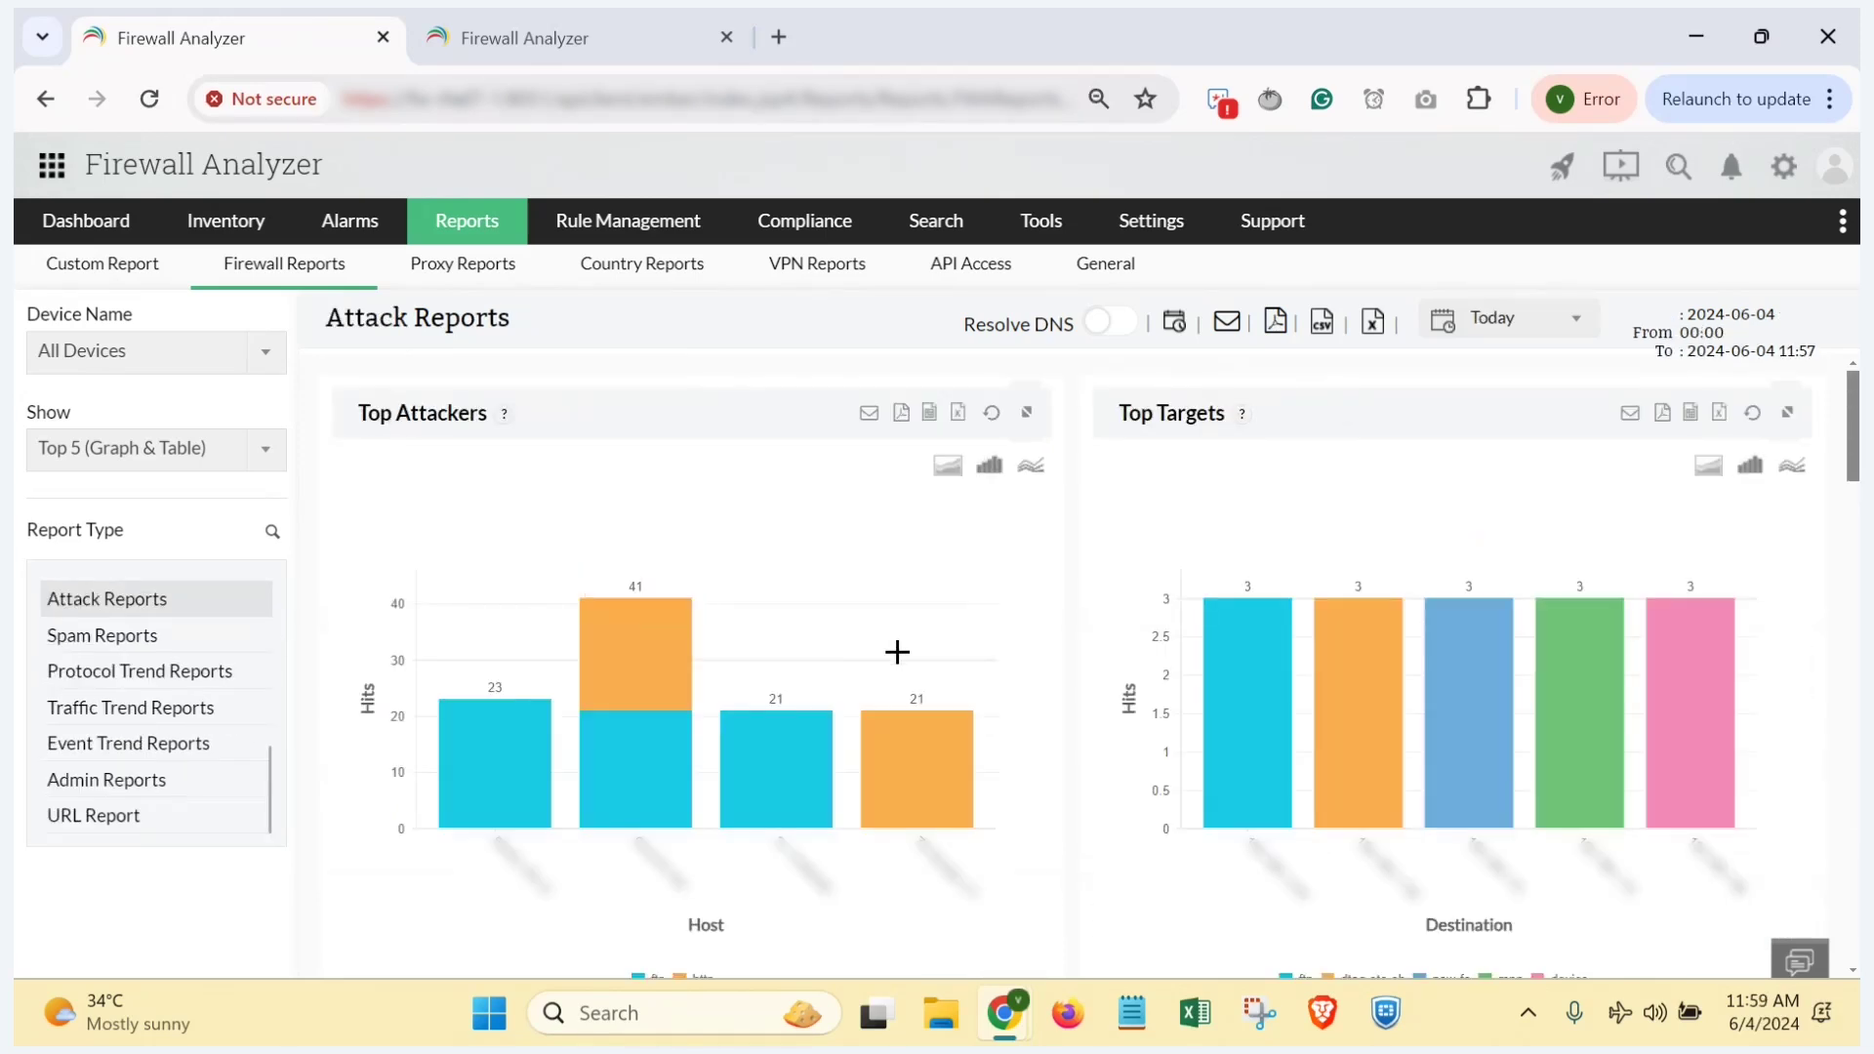
pyautogui.scroll(-3, 1005, 678)
pyautogui.scroll(3, 1006, 679)
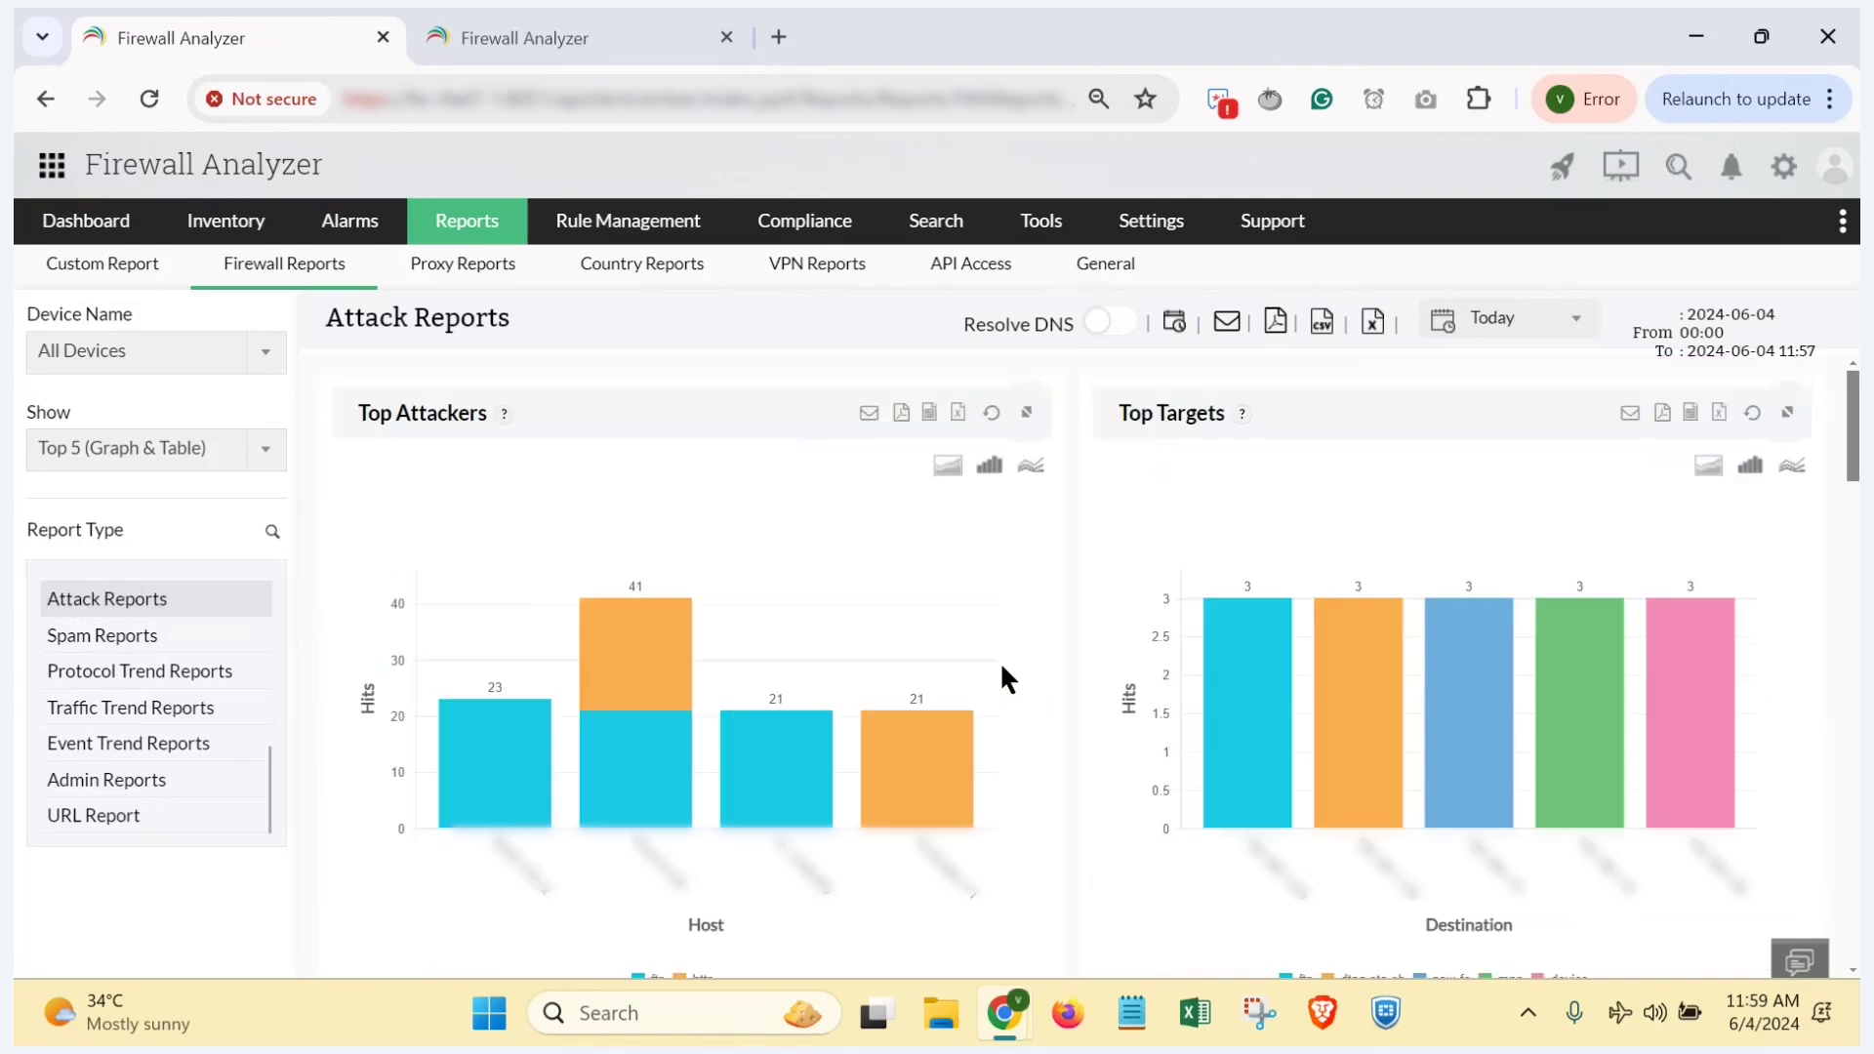
# Step: Examine the Top Protocols Used By Attacks chart and its table of attacks, protocols and hits
pyautogui.scroll(-6, 1036, 579)
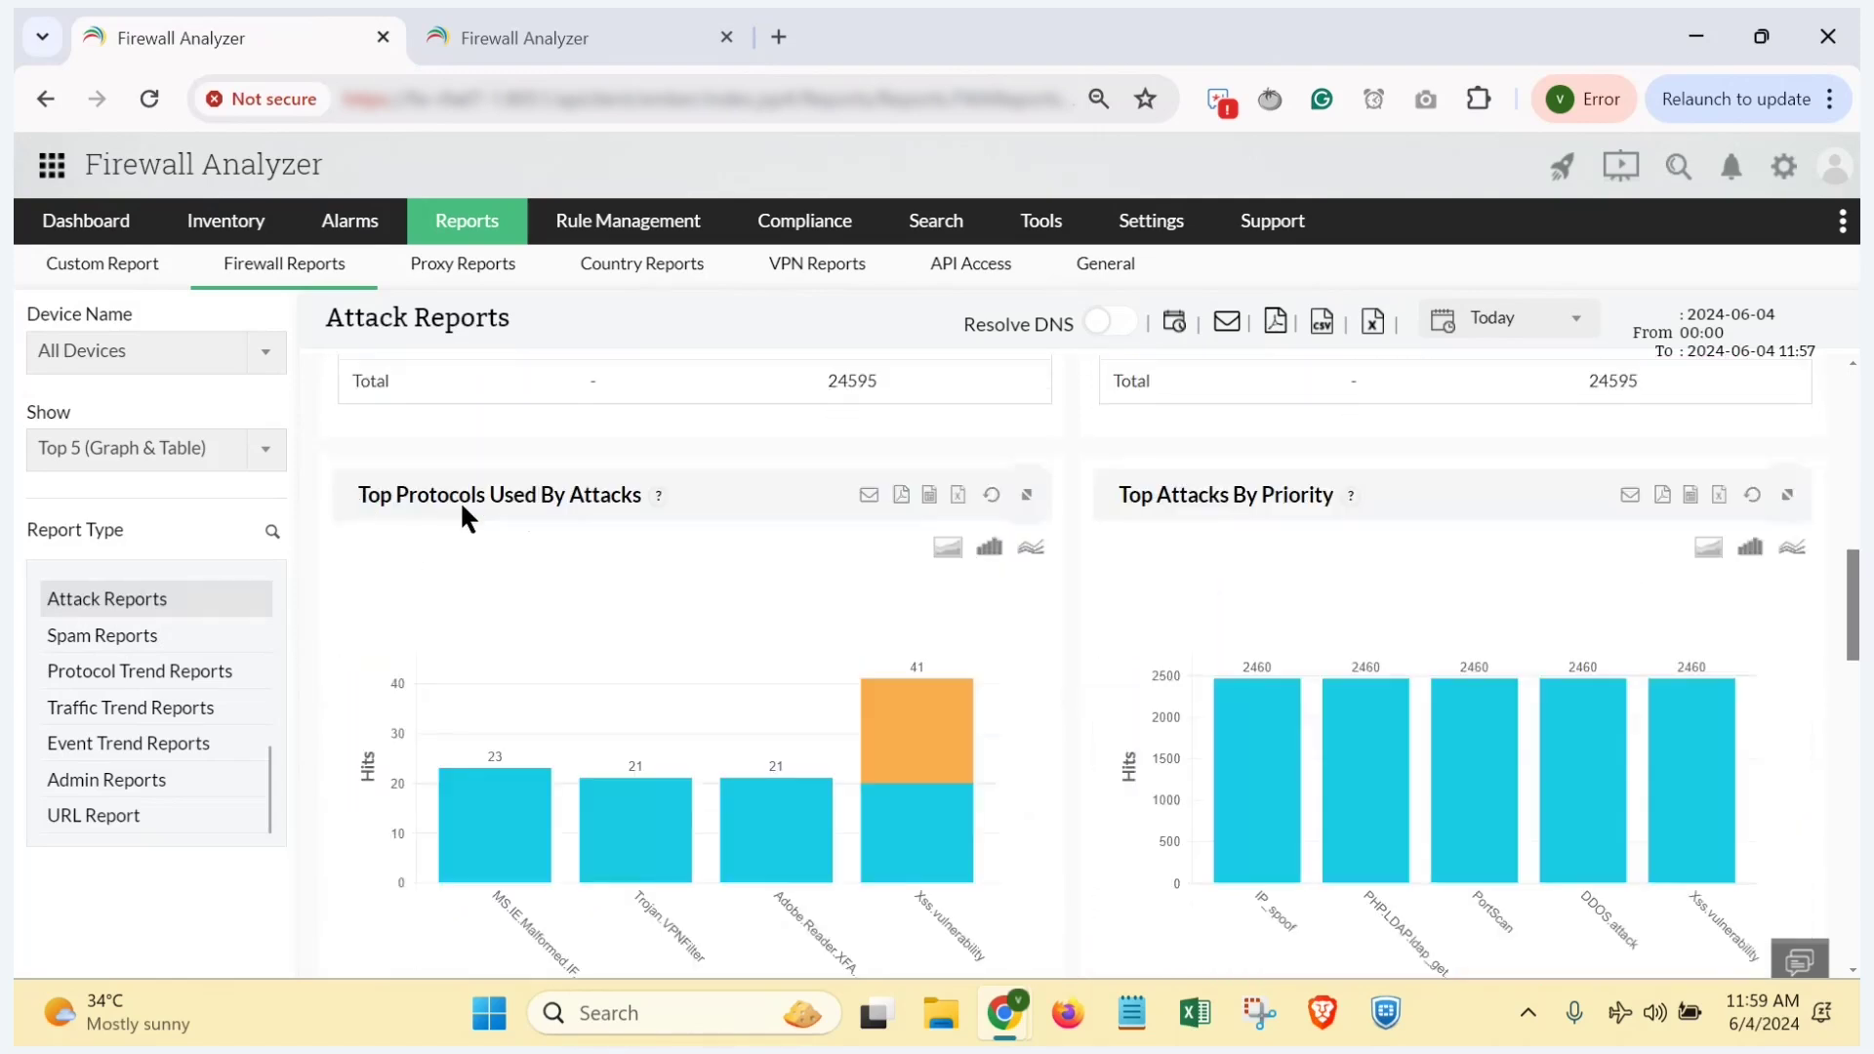
pyautogui.scroll(-1, 621, 513)
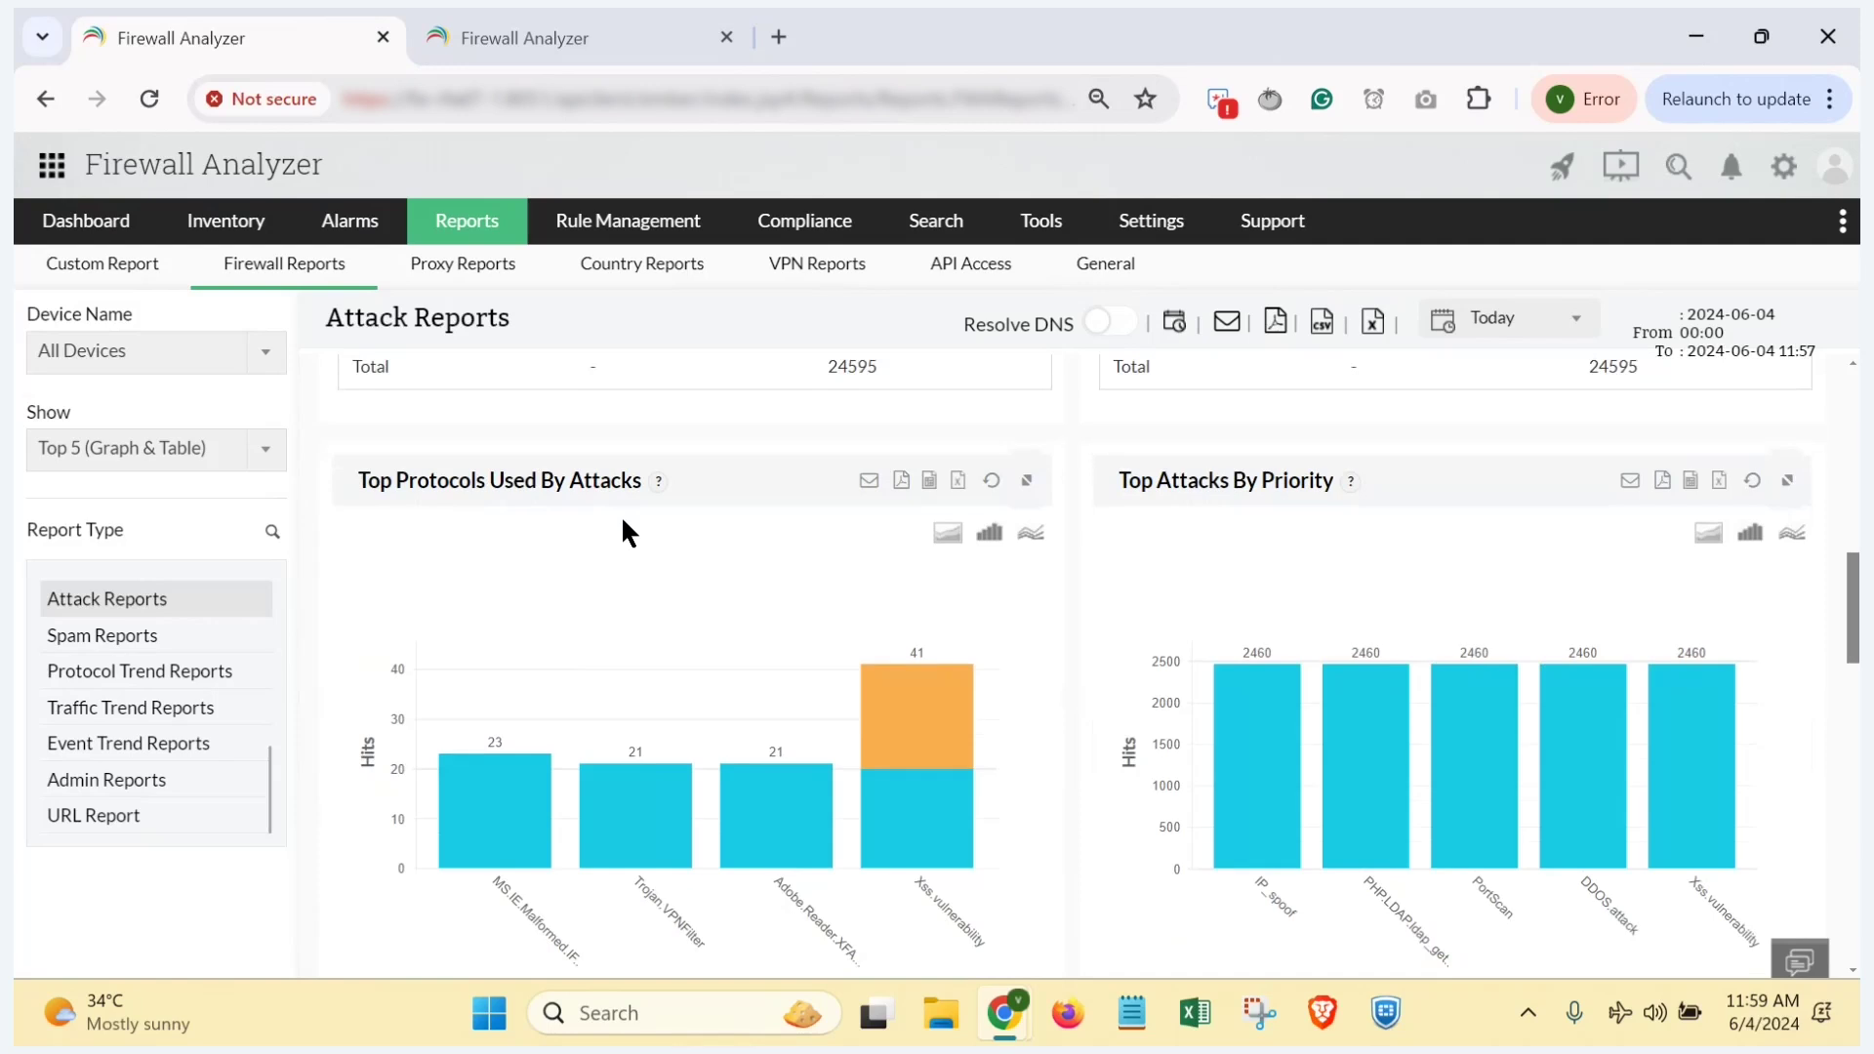
pyautogui.scroll(-2, 621, 513)
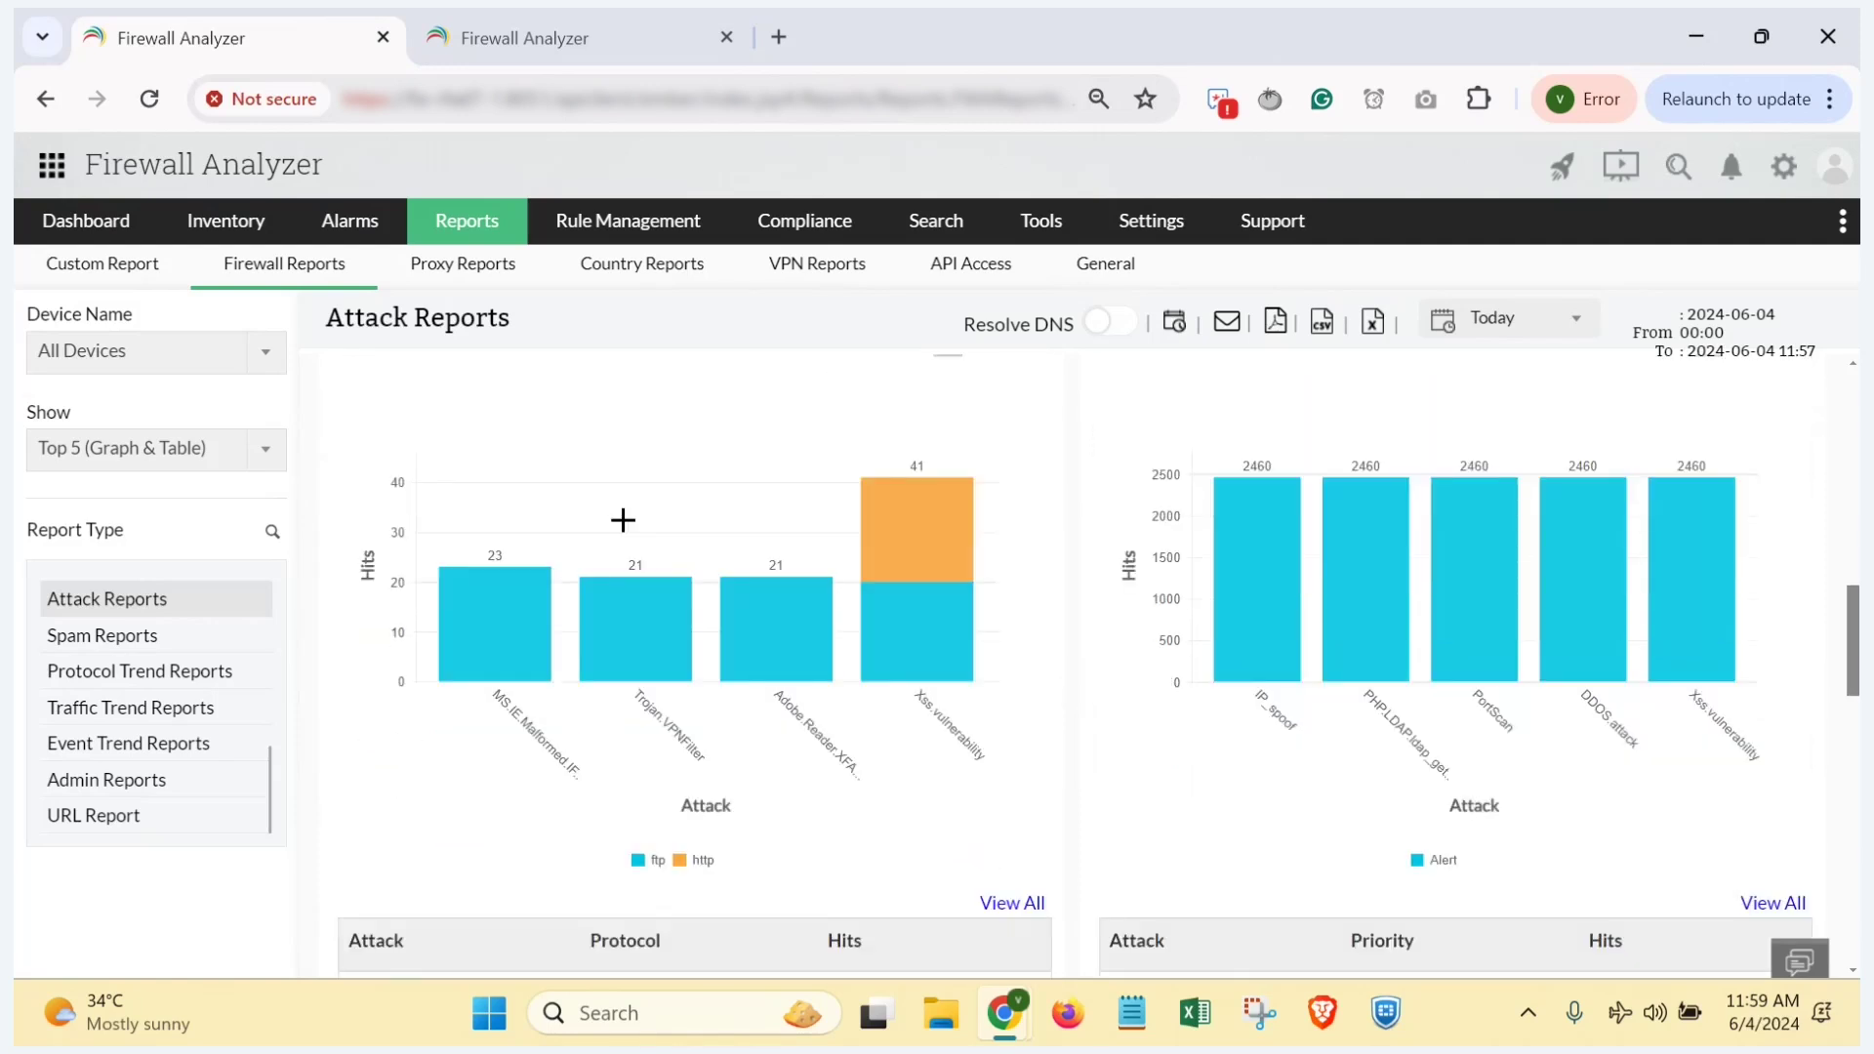
pyautogui.scroll(-5, 623, 520)
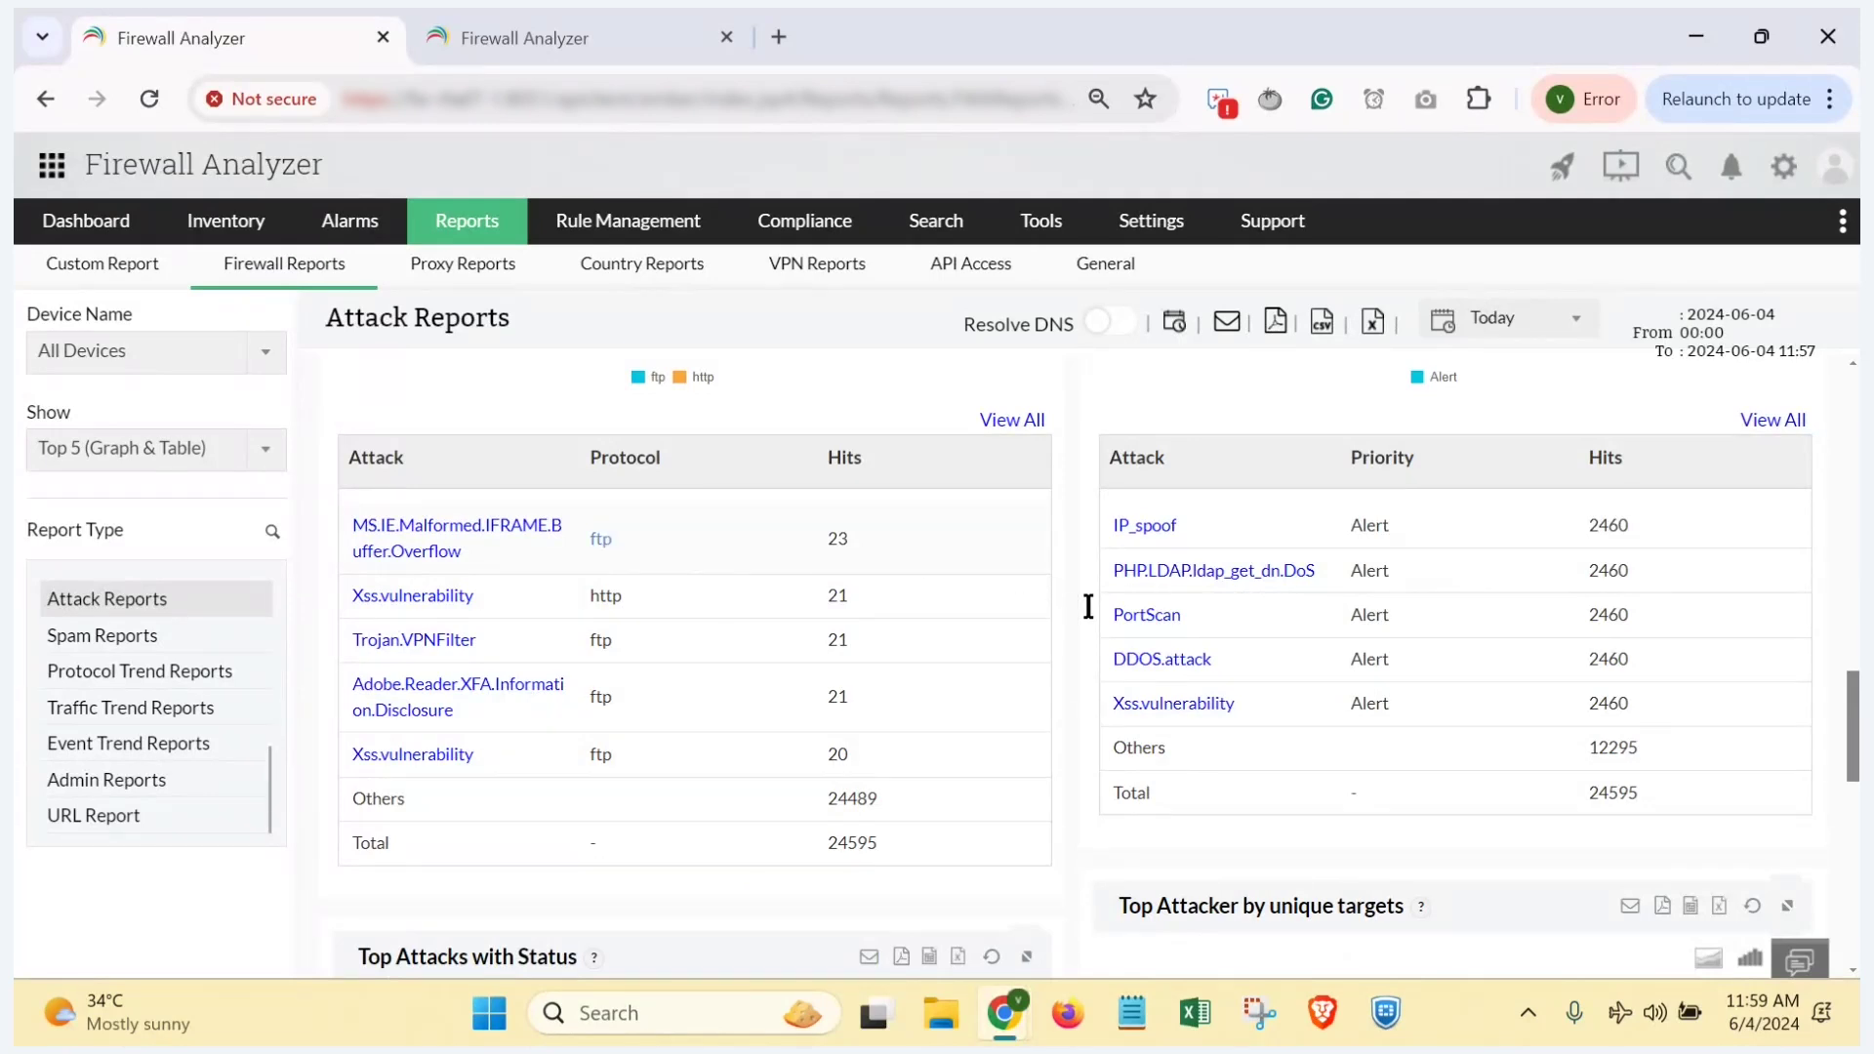
# Step: Drill down into the MS.IE.Malformed.IFRAME.Buffer.Overflow attack through ftp, review its hosts, destinations, severity and status, and close the details
pyautogui.click(600, 541)
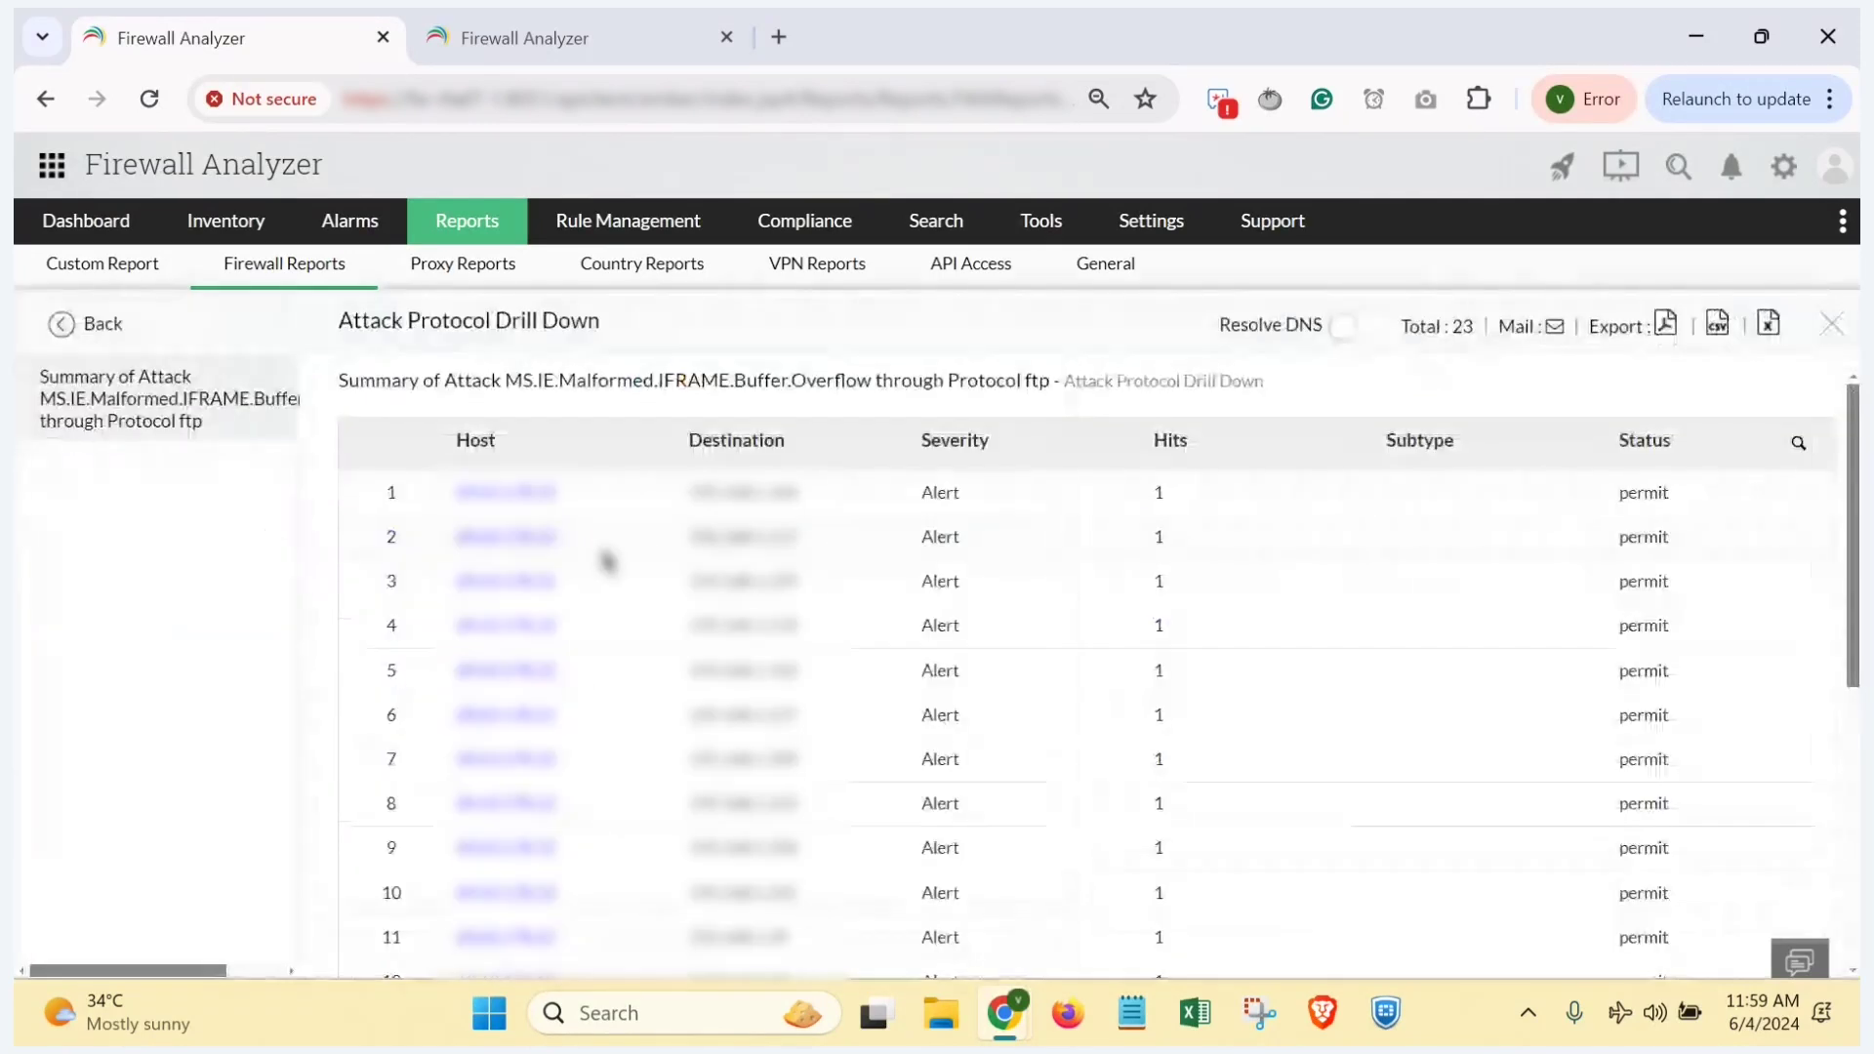
pyautogui.click(1831, 326)
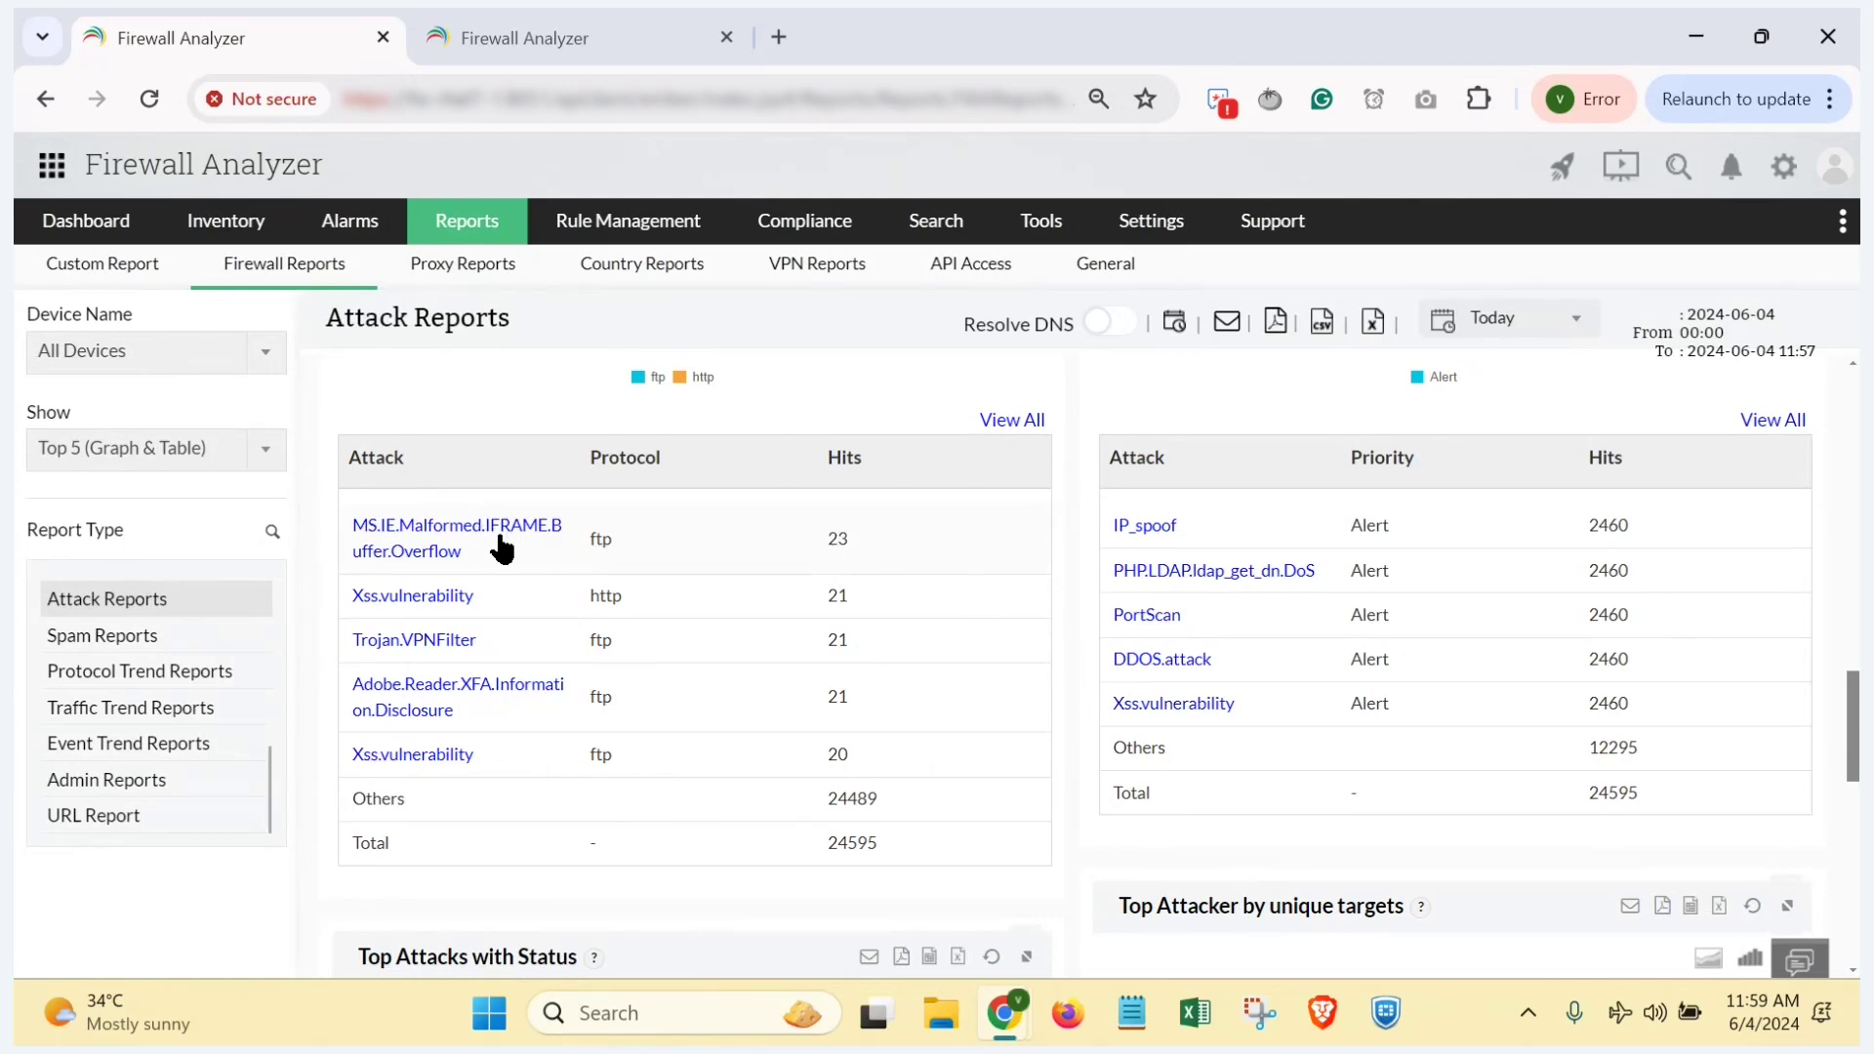
pyautogui.click(393, 549)
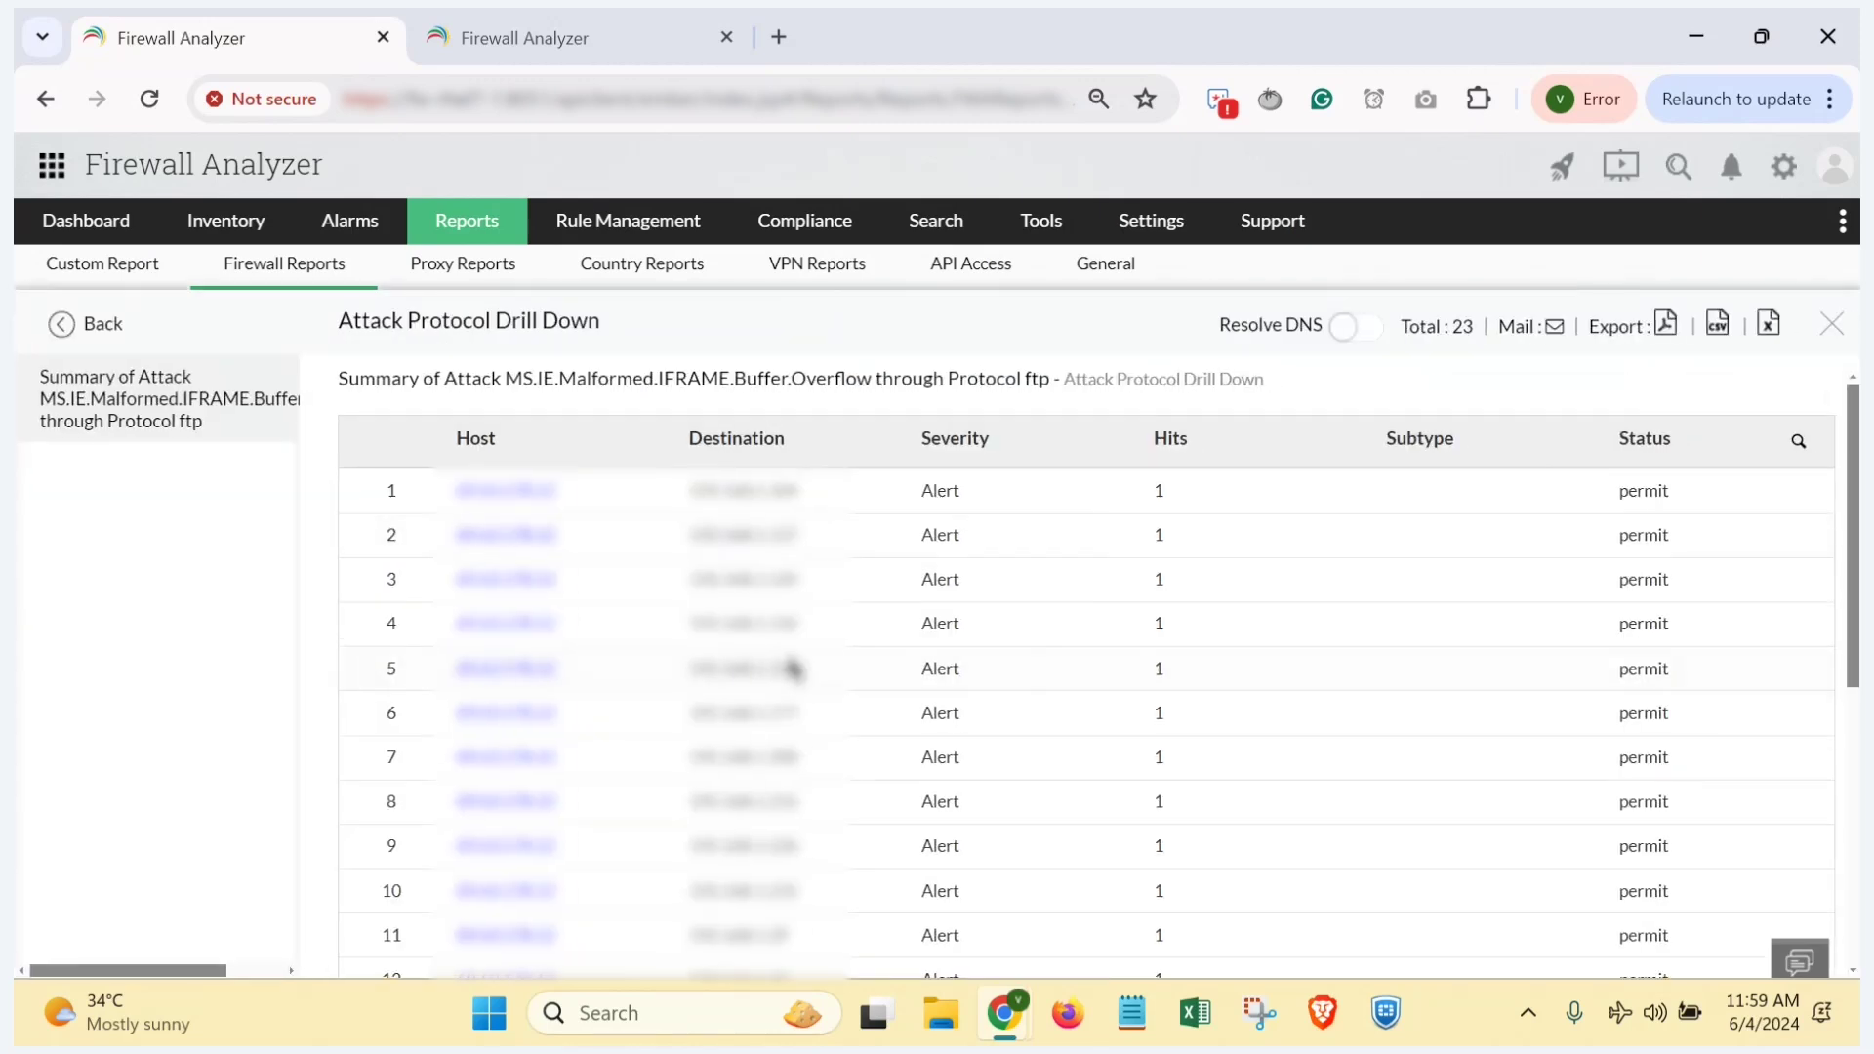
pyautogui.scroll(-5, 792, 664)
pyautogui.scroll(5, 796, 667)
pyautogui.scroll(-5, 1359, 670)
pyautogui.scroll(5, 1513, 547)
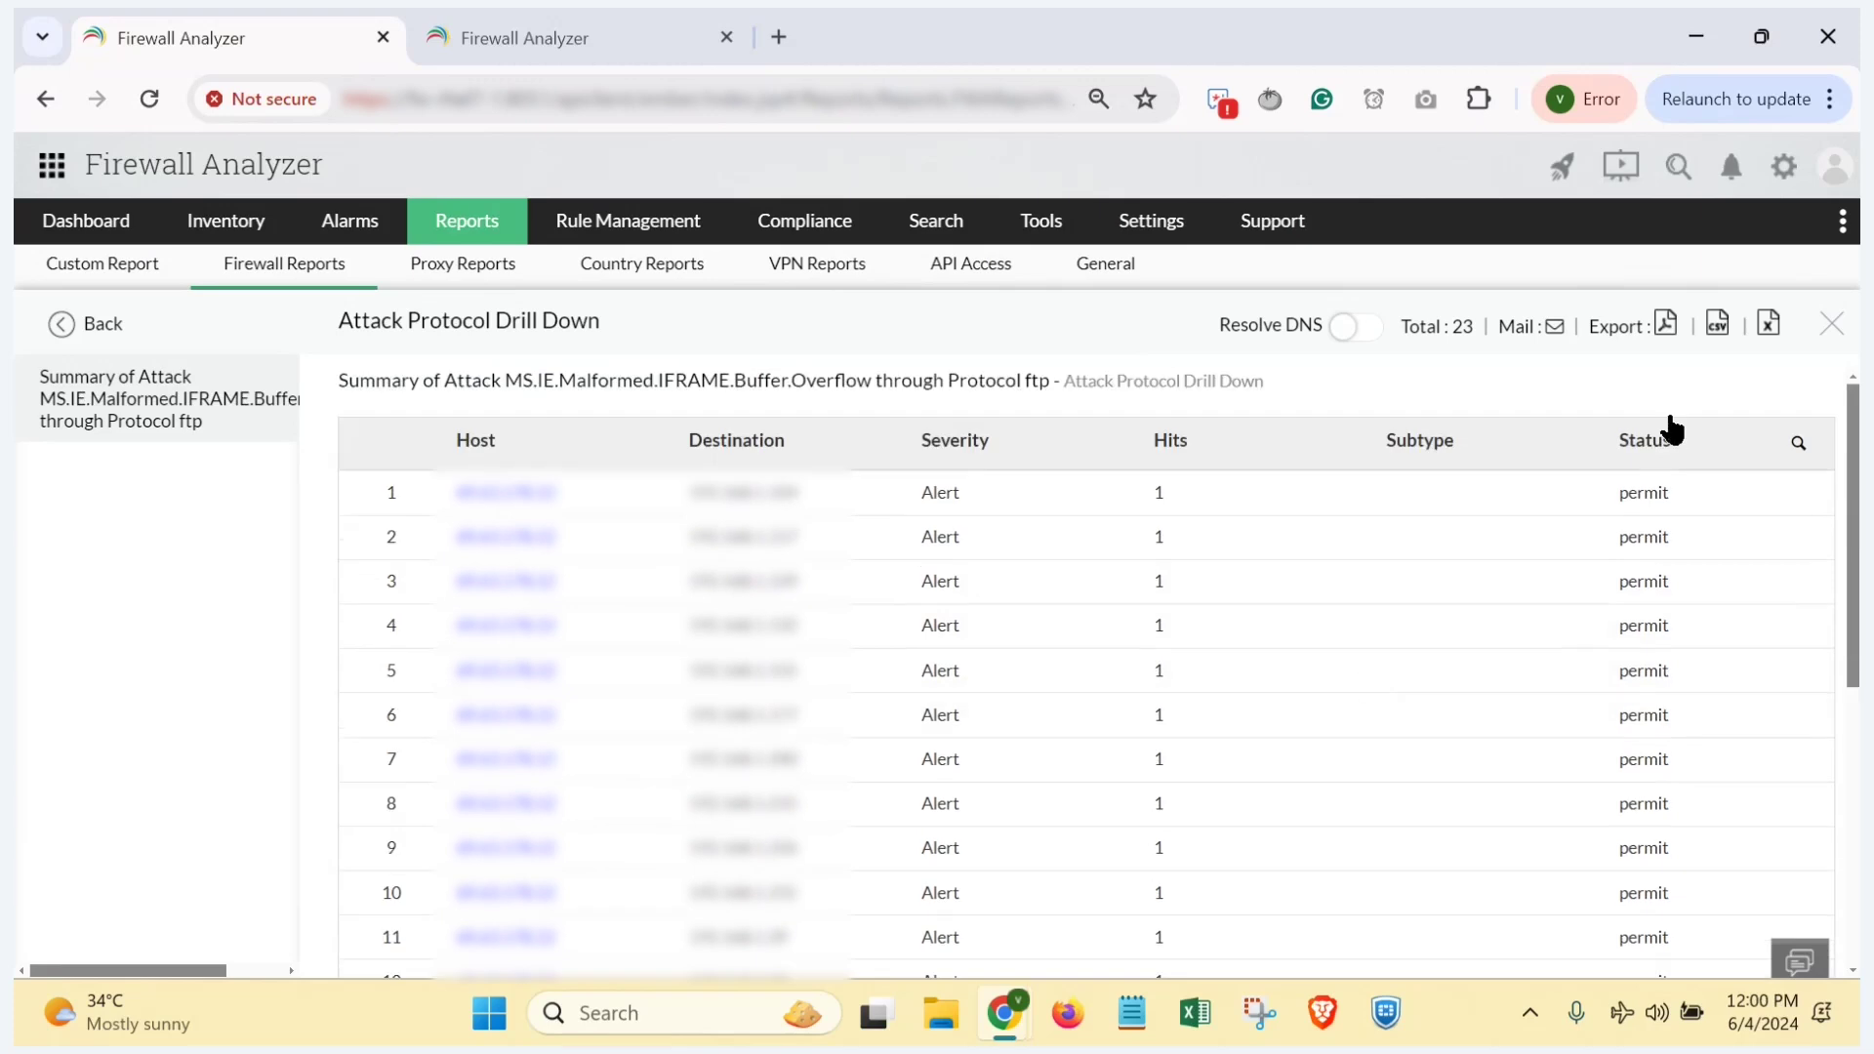
pyautogui.click(1832, 324)
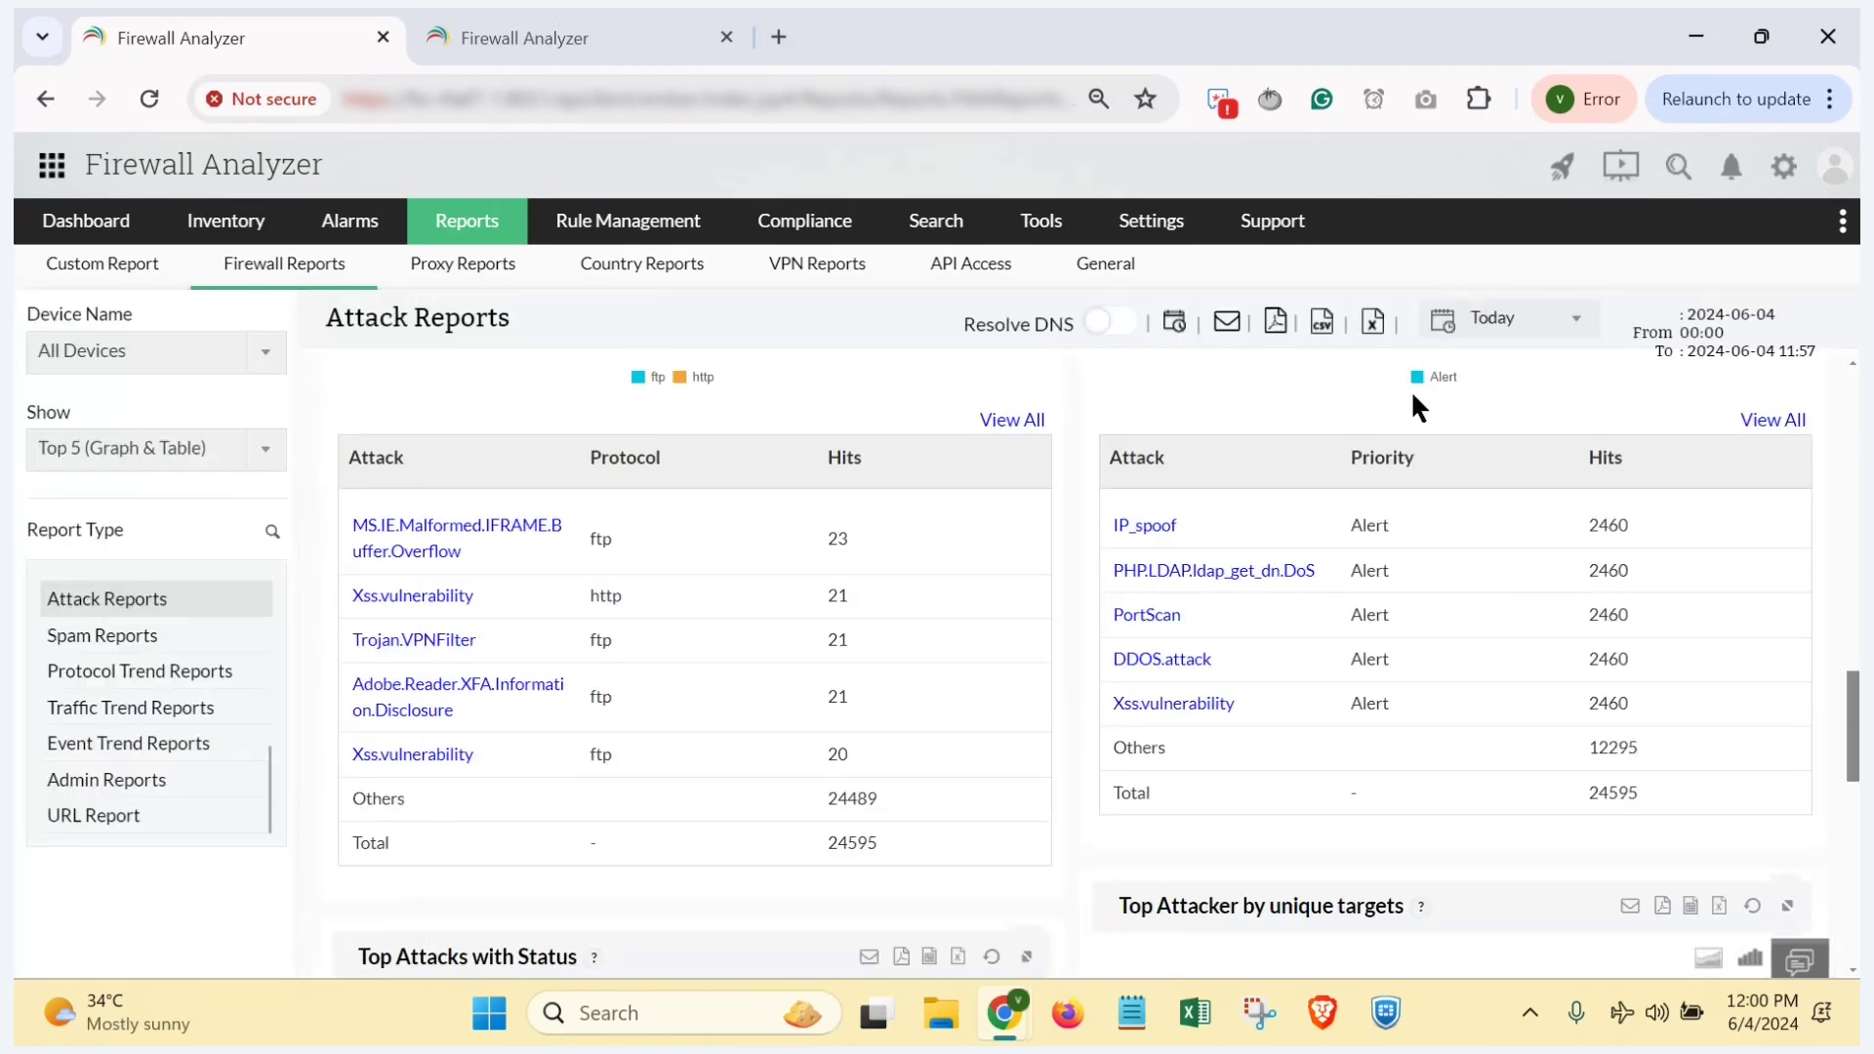
# Step: Switch to the training presentation, advance to the Firewall Reports: Traffic analytics slide, and return to Firewall Analyzer
pyautogui.scroll(-1, 953, 583)
pyautogui.scroll(-1, 957, 596)
pyautogui.scroll(2, 953, 583)
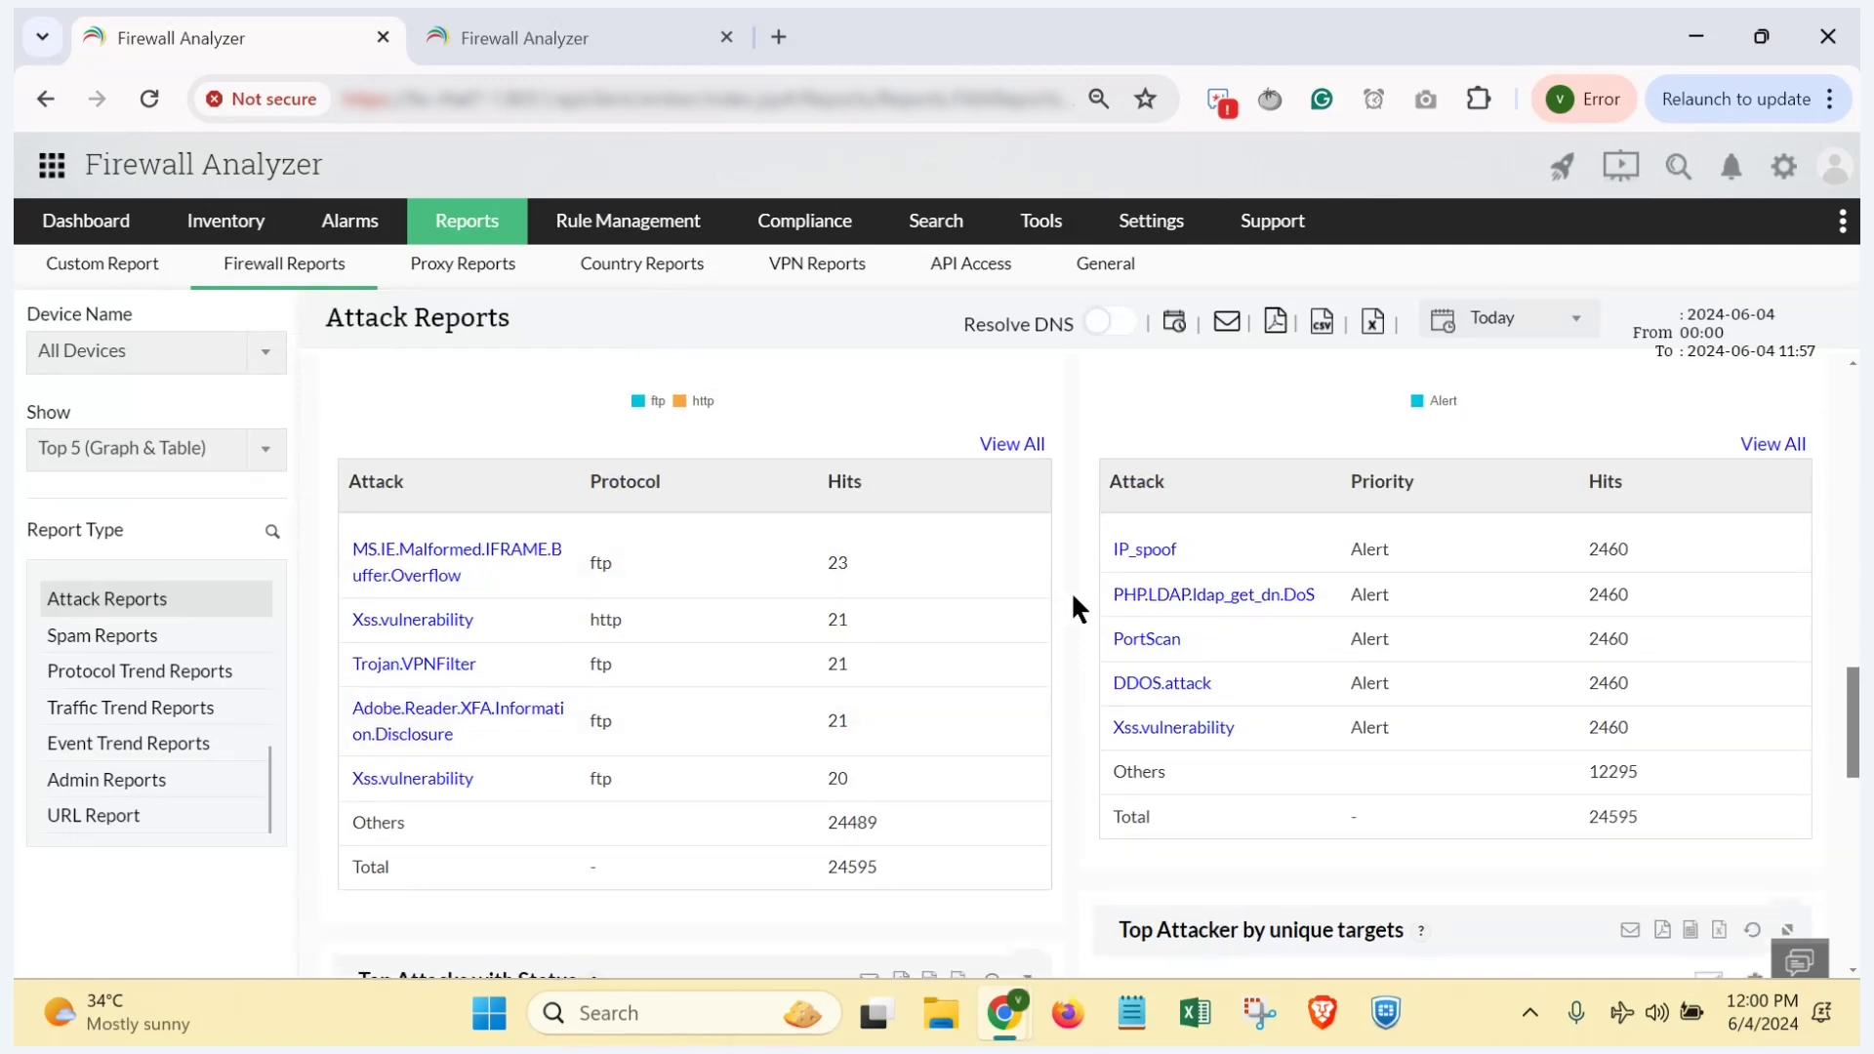
pyautogui.hotkey('alt', 'Tab')
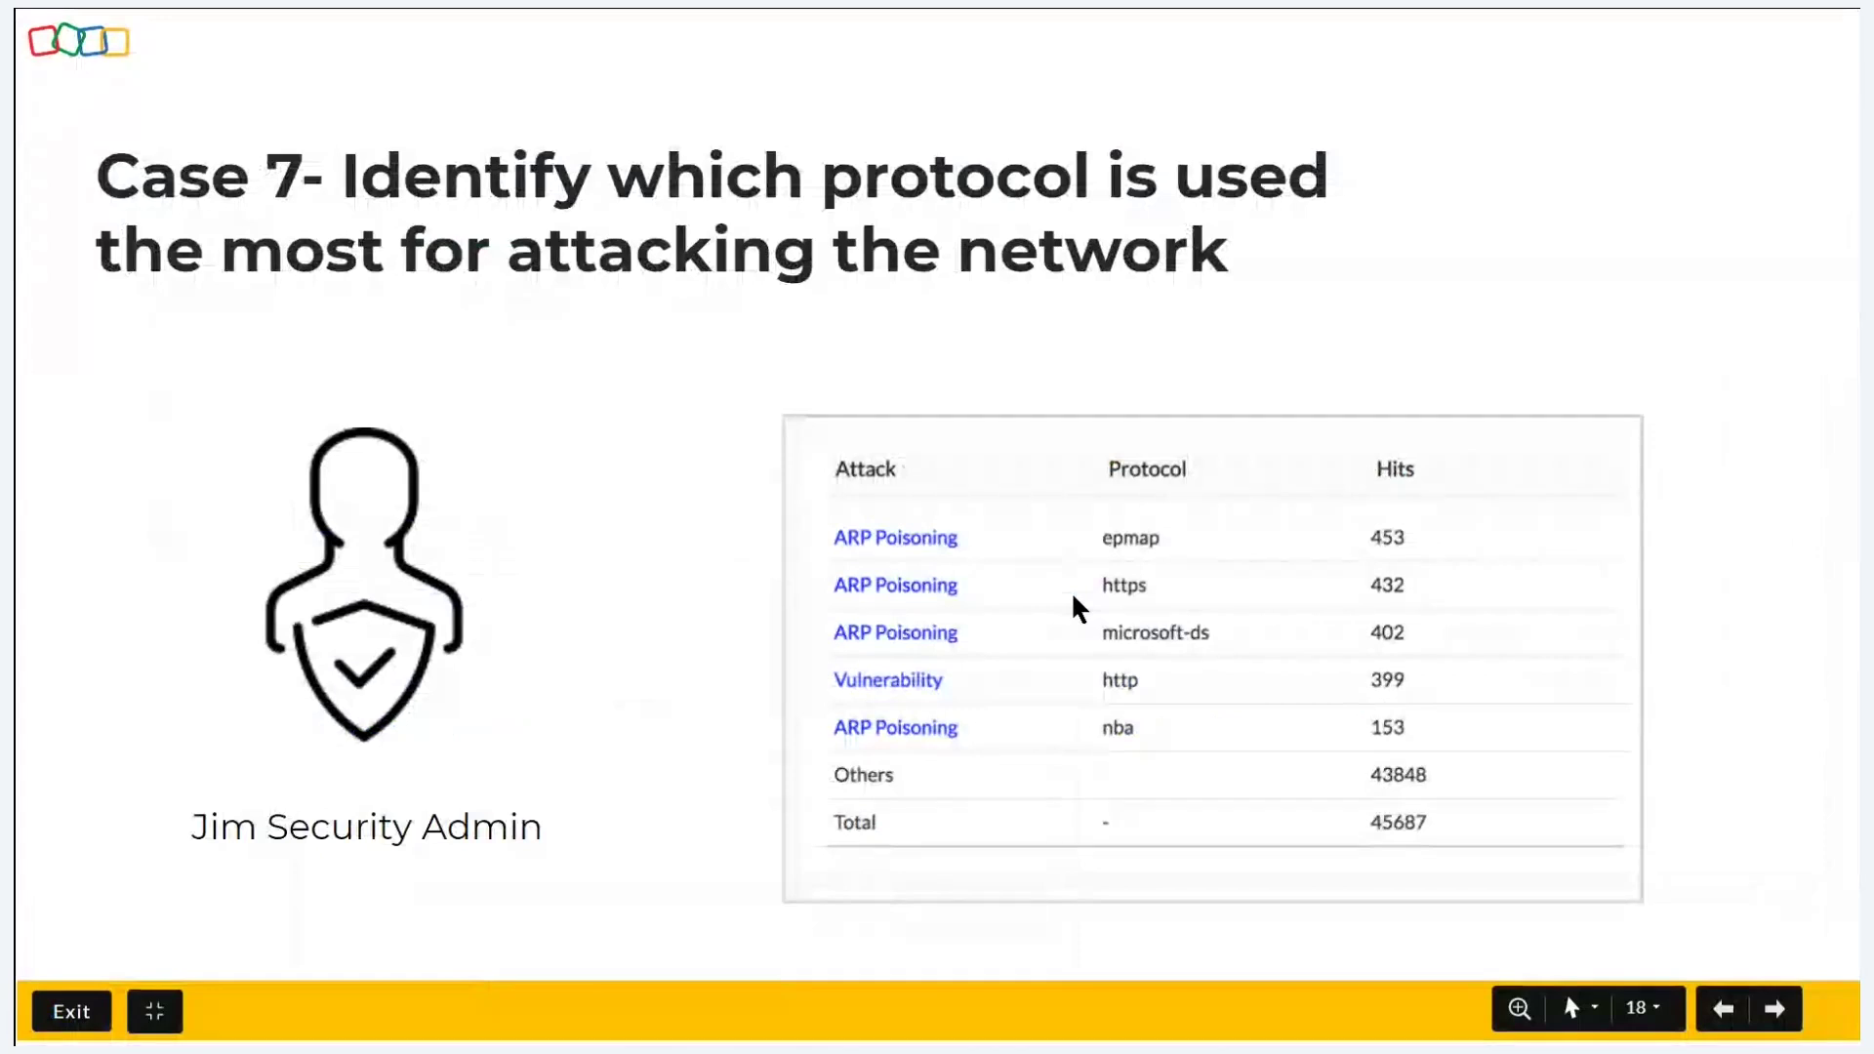
pyautogui.press('Right')
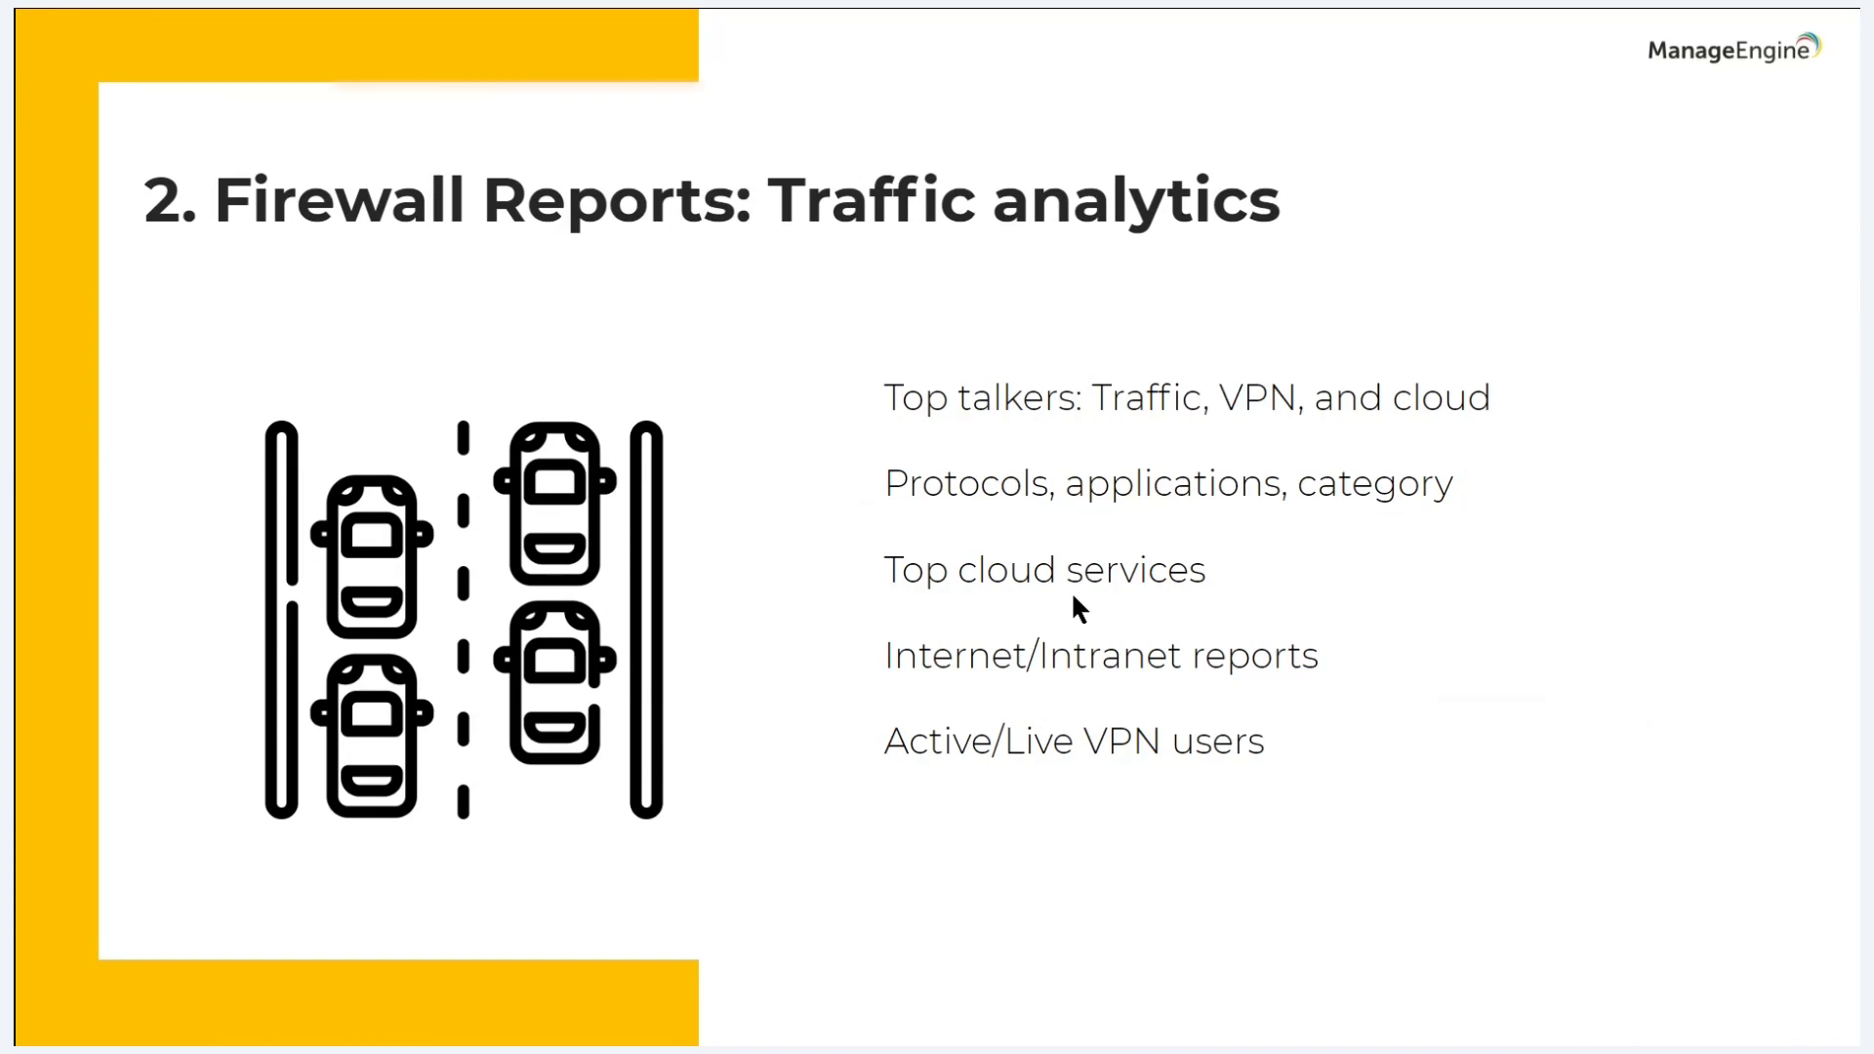
pyautogui.hotkey('alt', 'Tab')
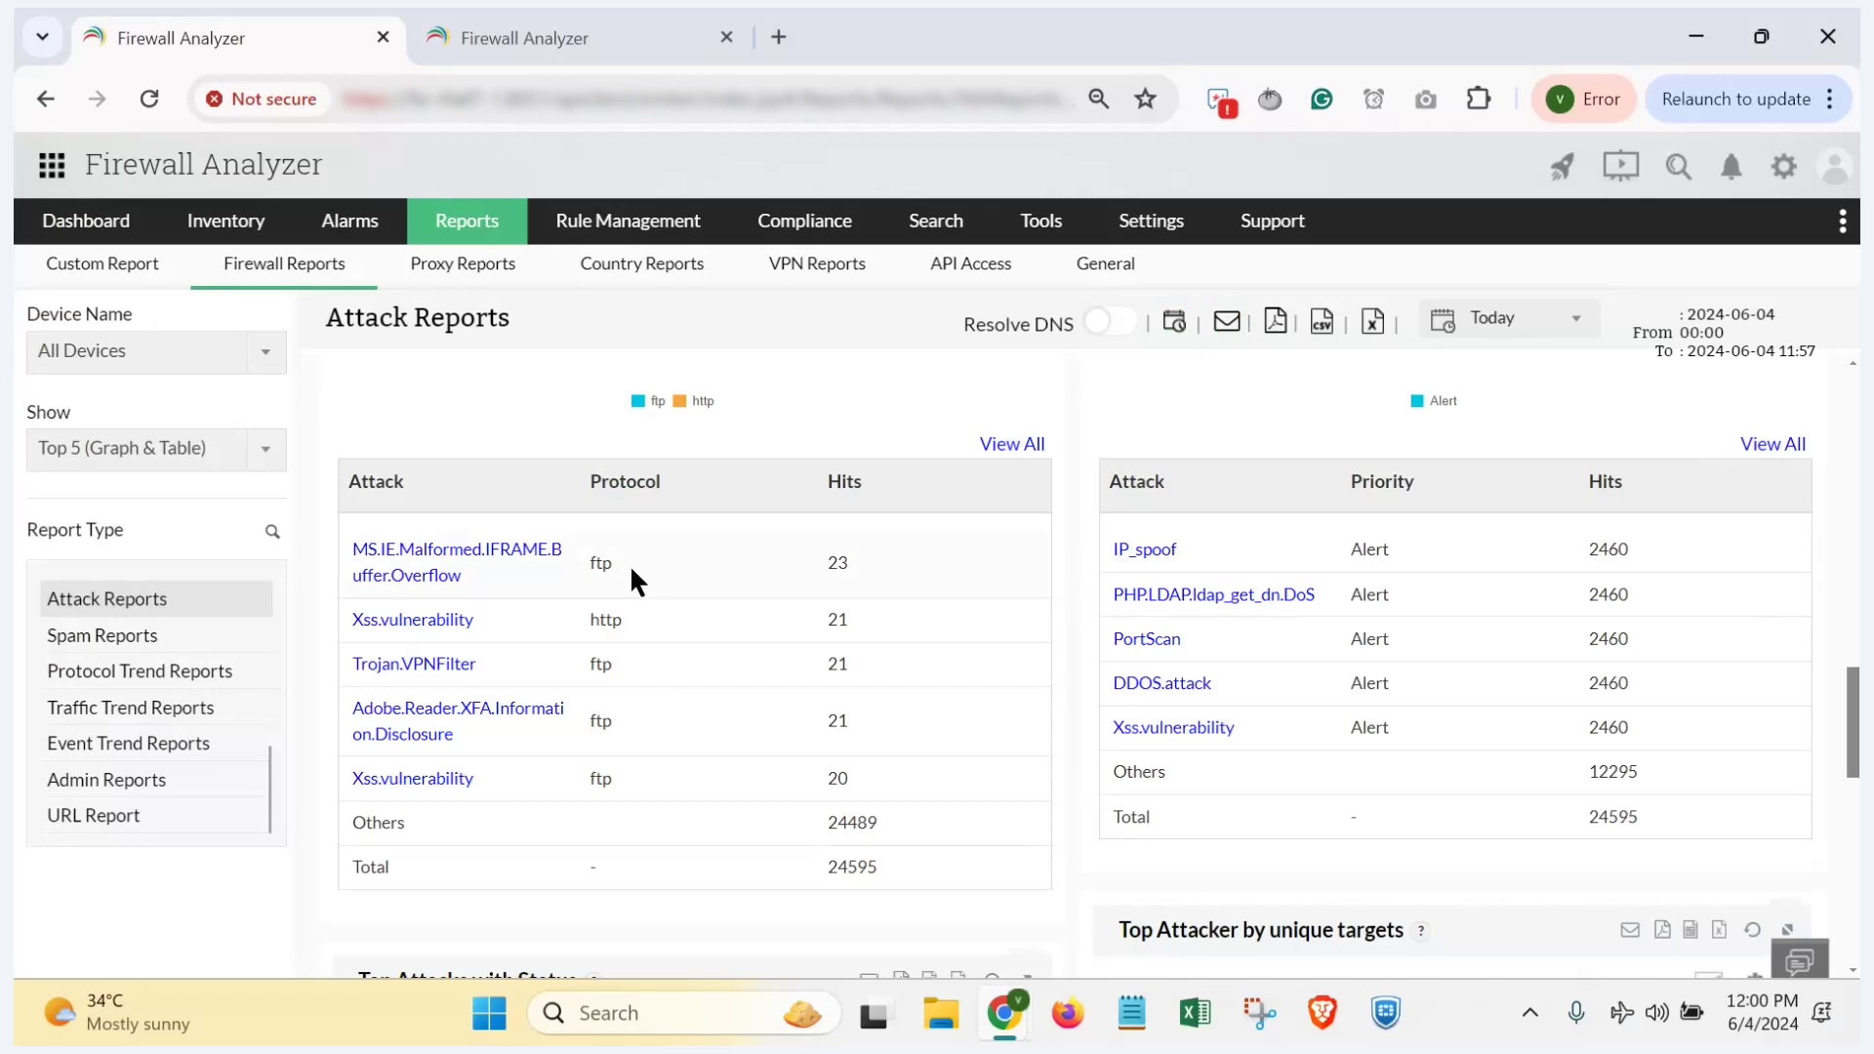
# Step: Open the Traffic Reports for all devices and view the protocol group and user traffic charts
pyautogui.scroll(5, 164, 707)
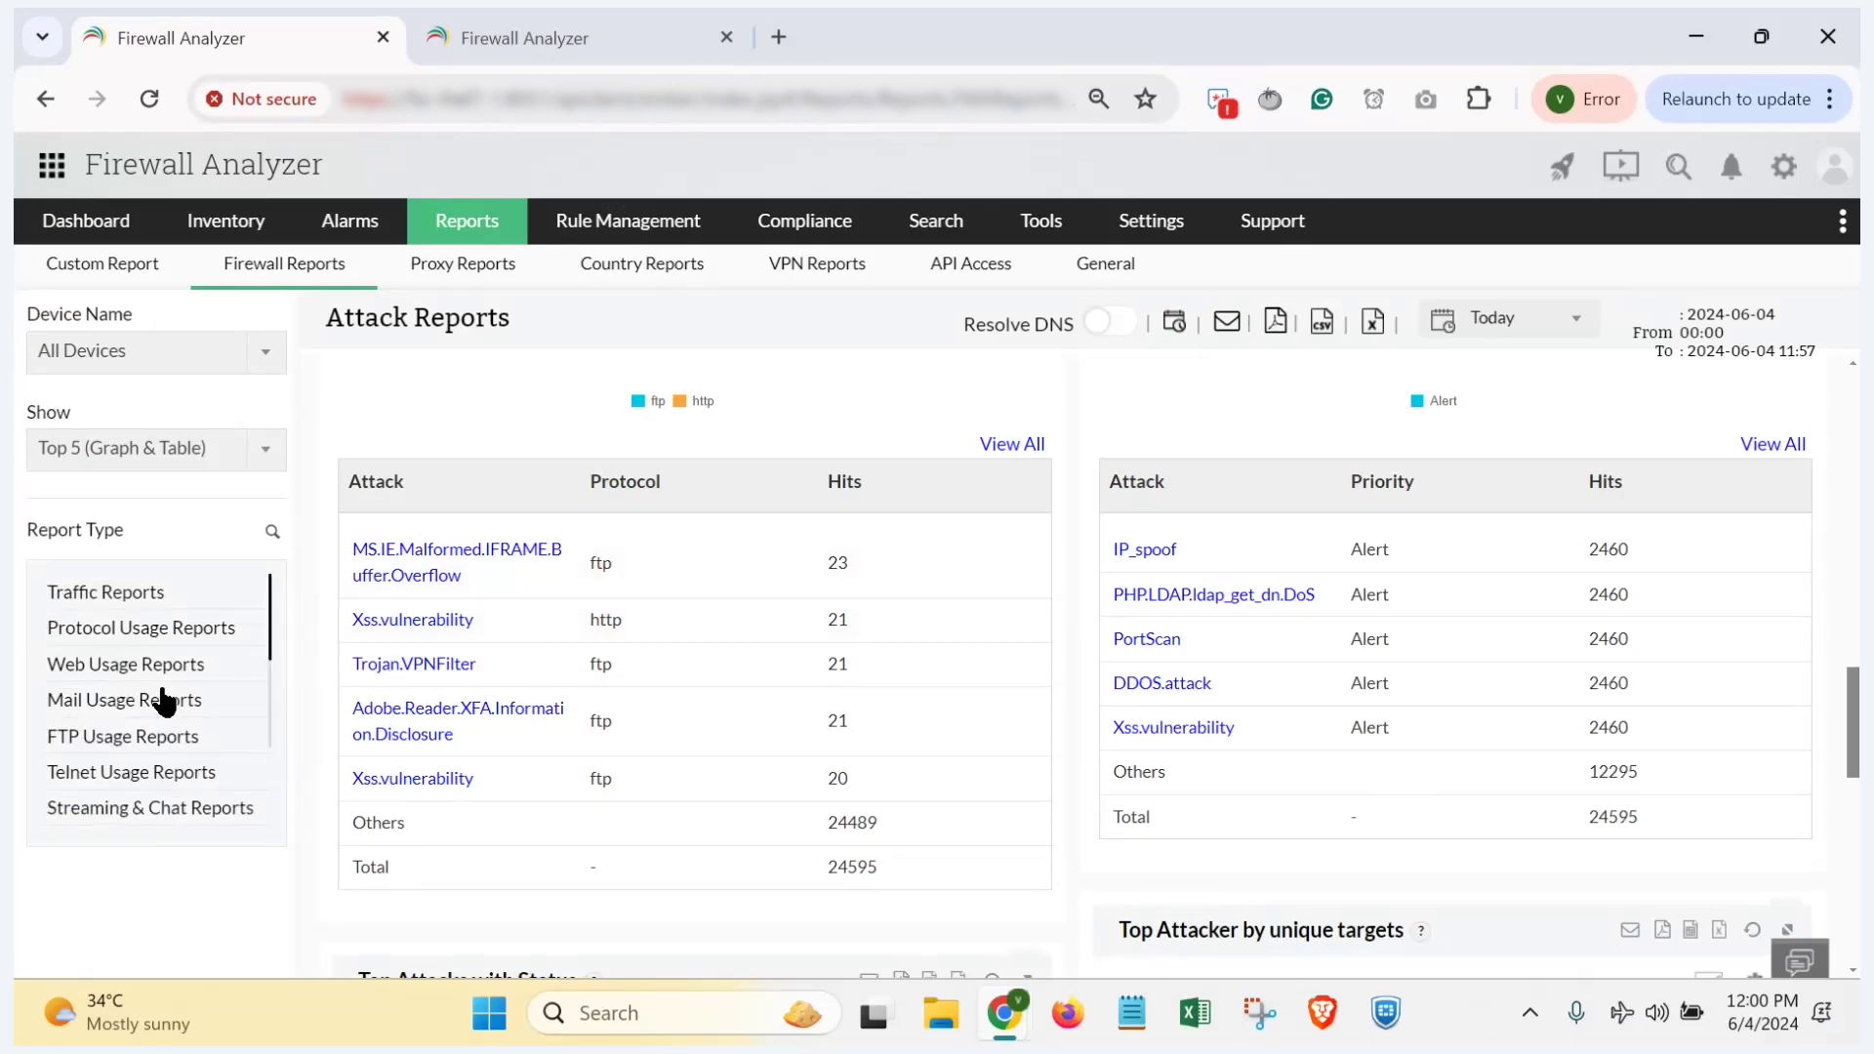
pyautogui.click(117, 595)
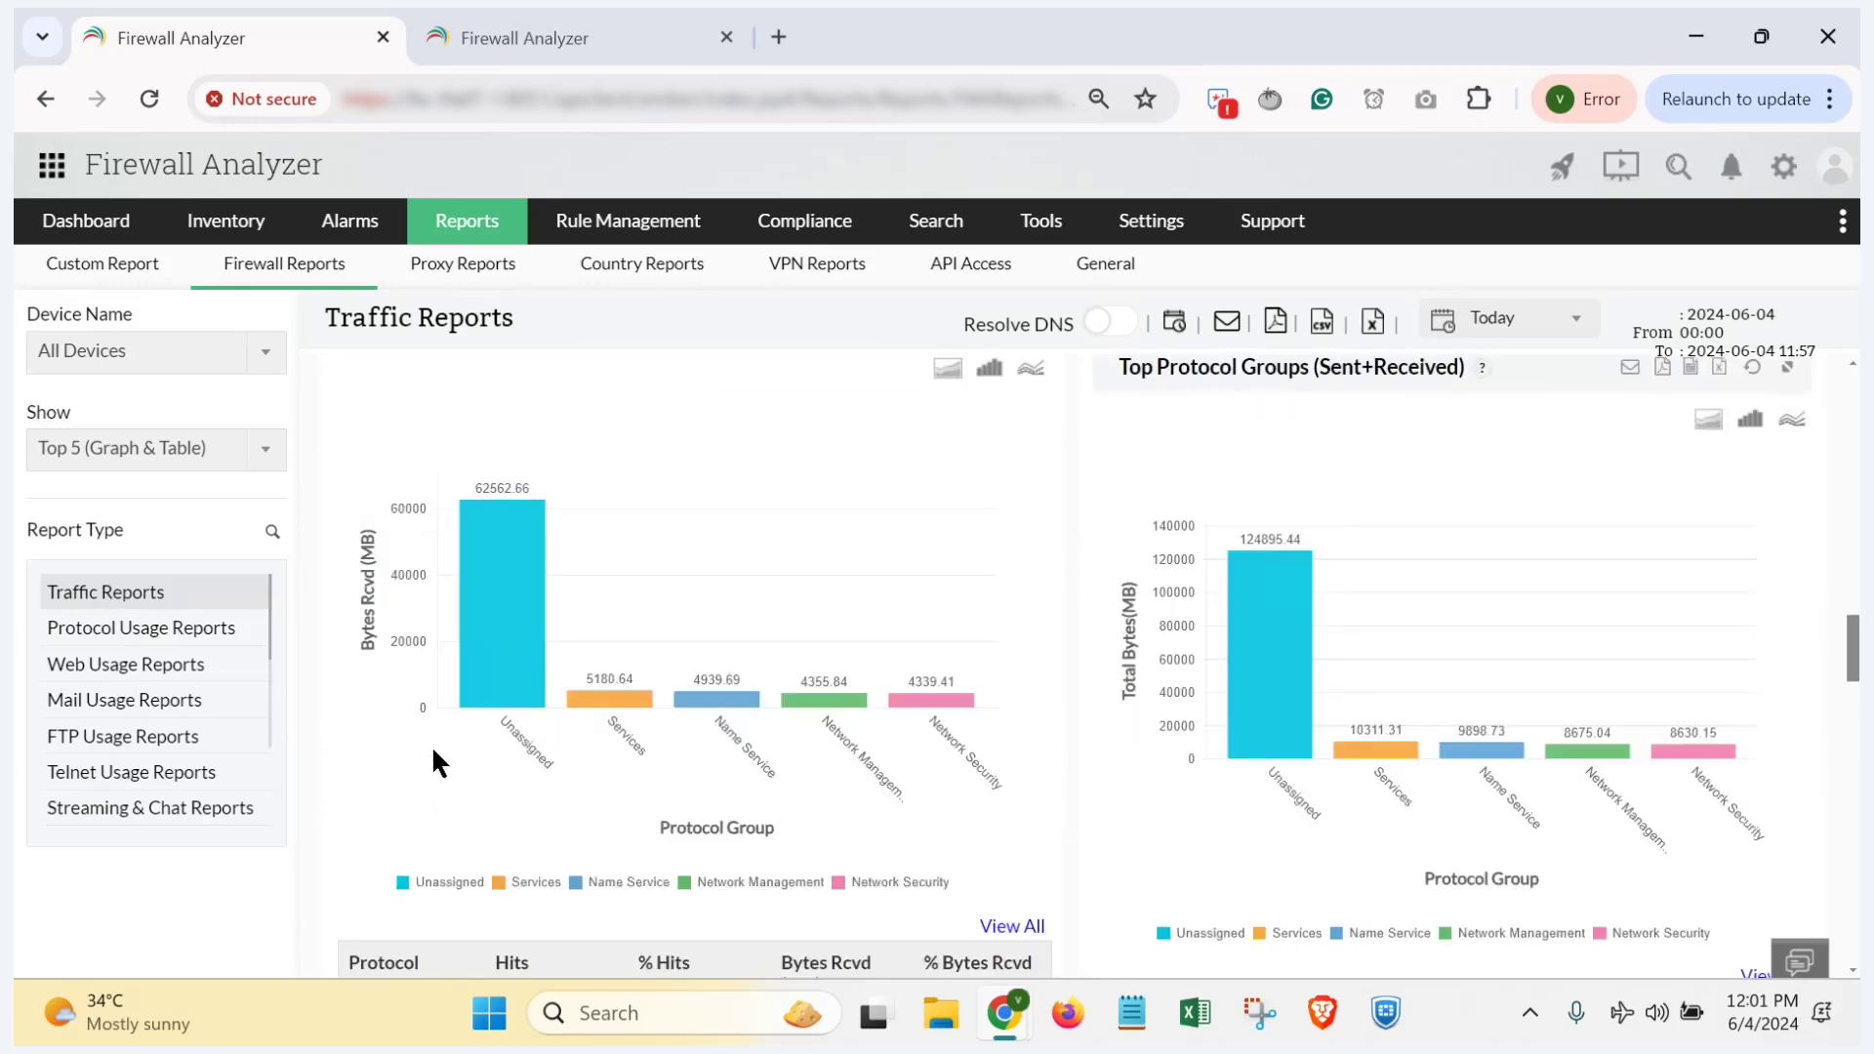
pyautogui.scroll(-1, 866, 740)
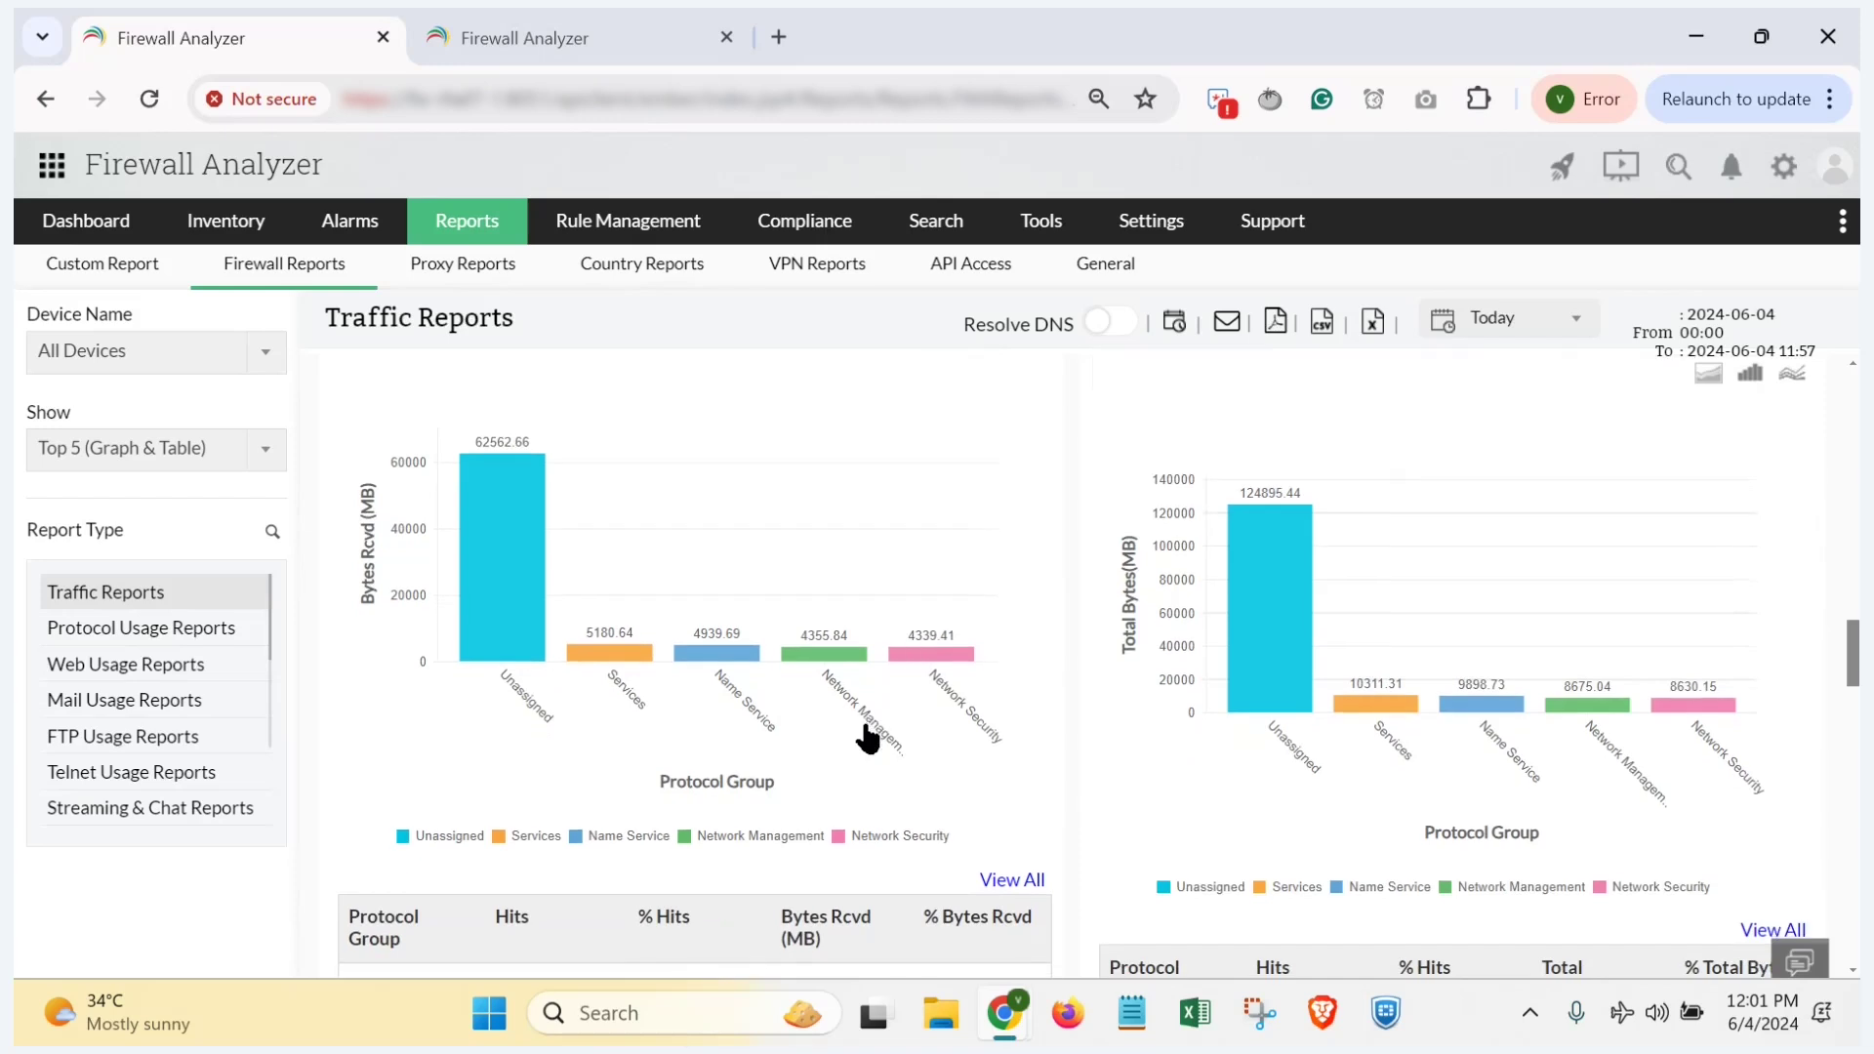
pyautogui.scroll(-5, 875, 702)
pyautogui.scroll(-18, 875, 703)
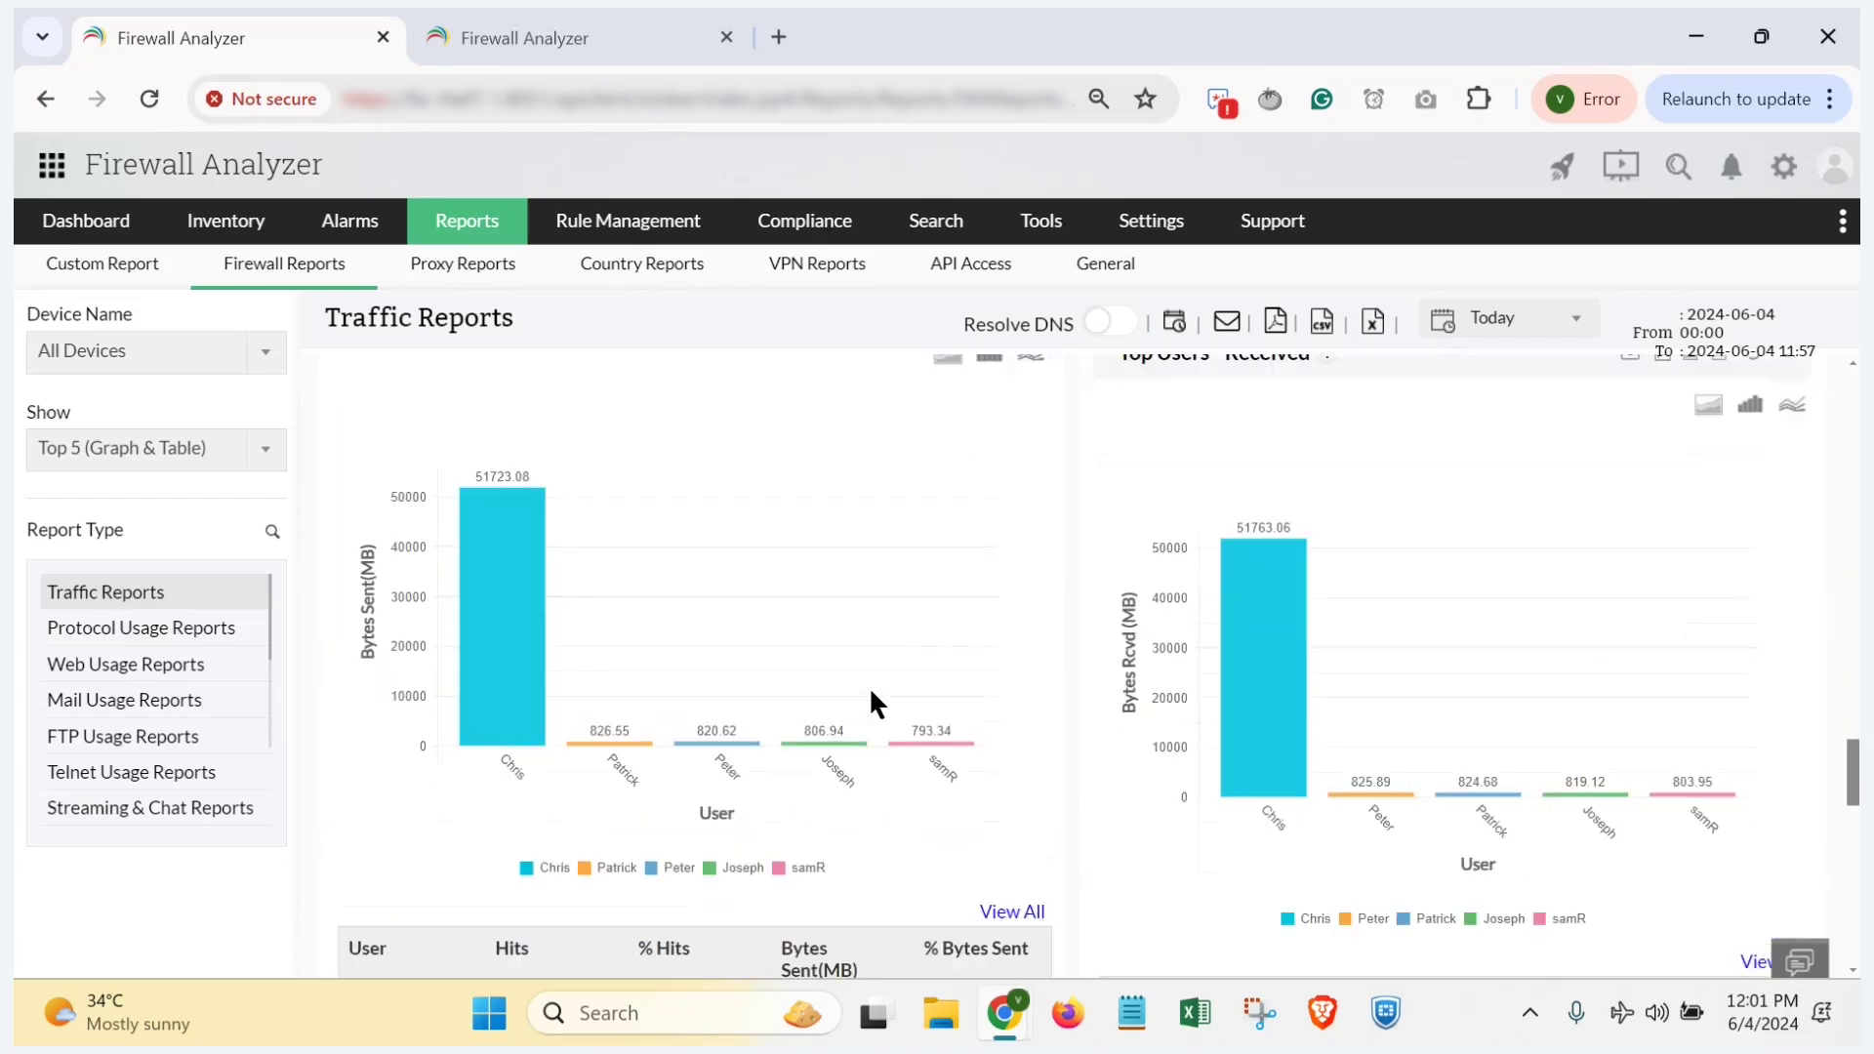
pyautogui.scroll(10, 874, 703)
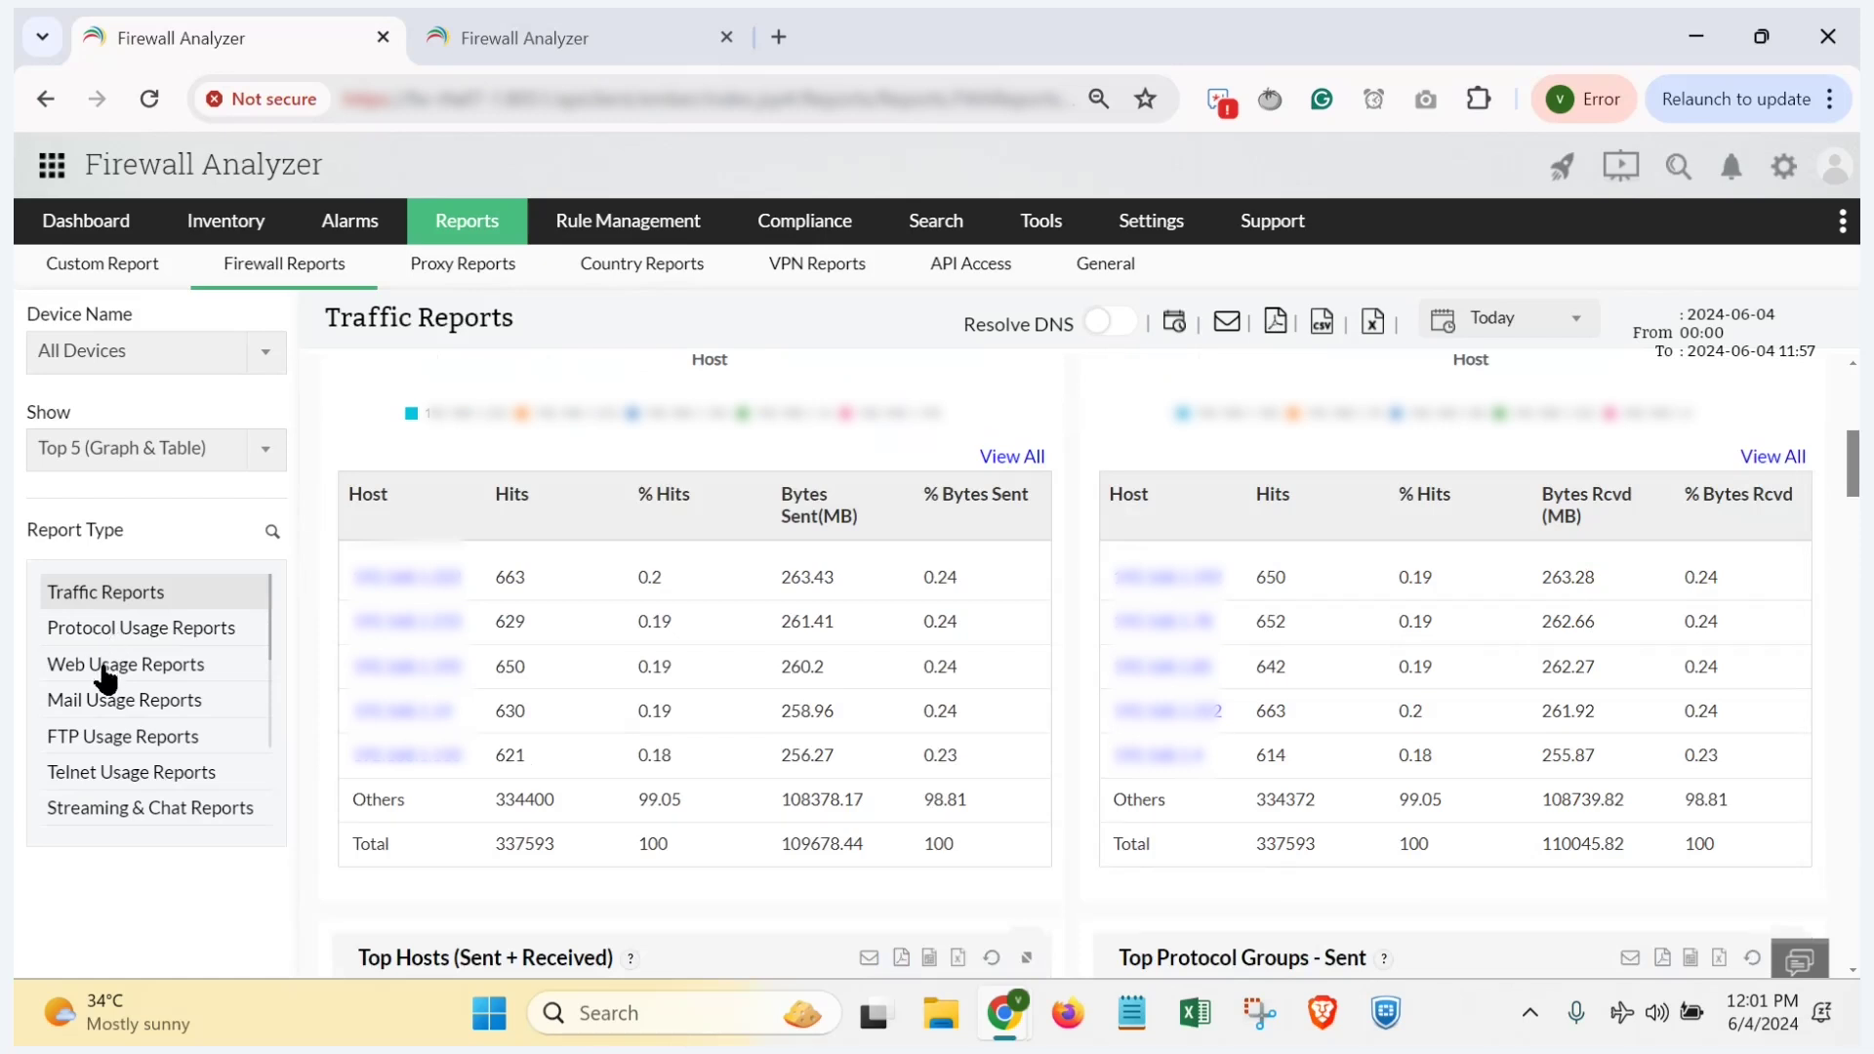
# Step: Browse the available report types and examine the Top Hosts and Top Protocol Groups - Sent charts and tables
pyautogui.scroll(-5, 110, 752)
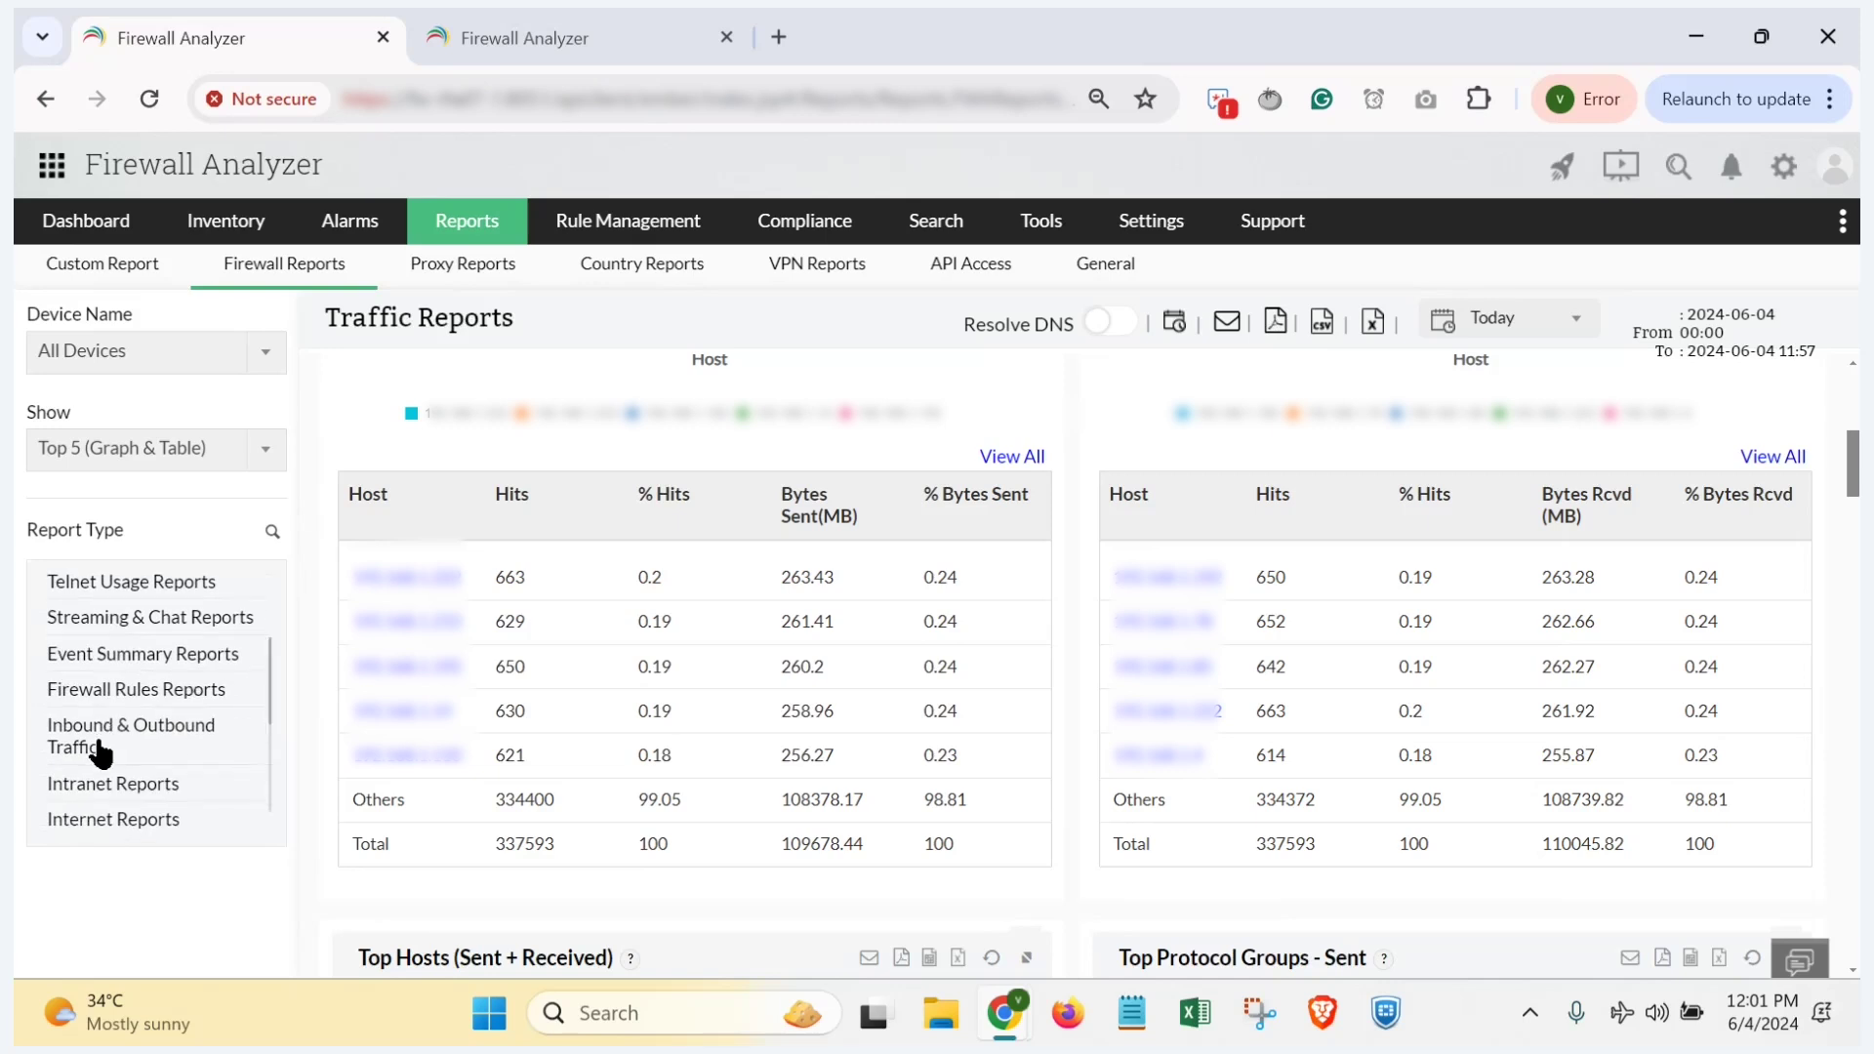
pyautogui.scroll(-1, 97, 761)
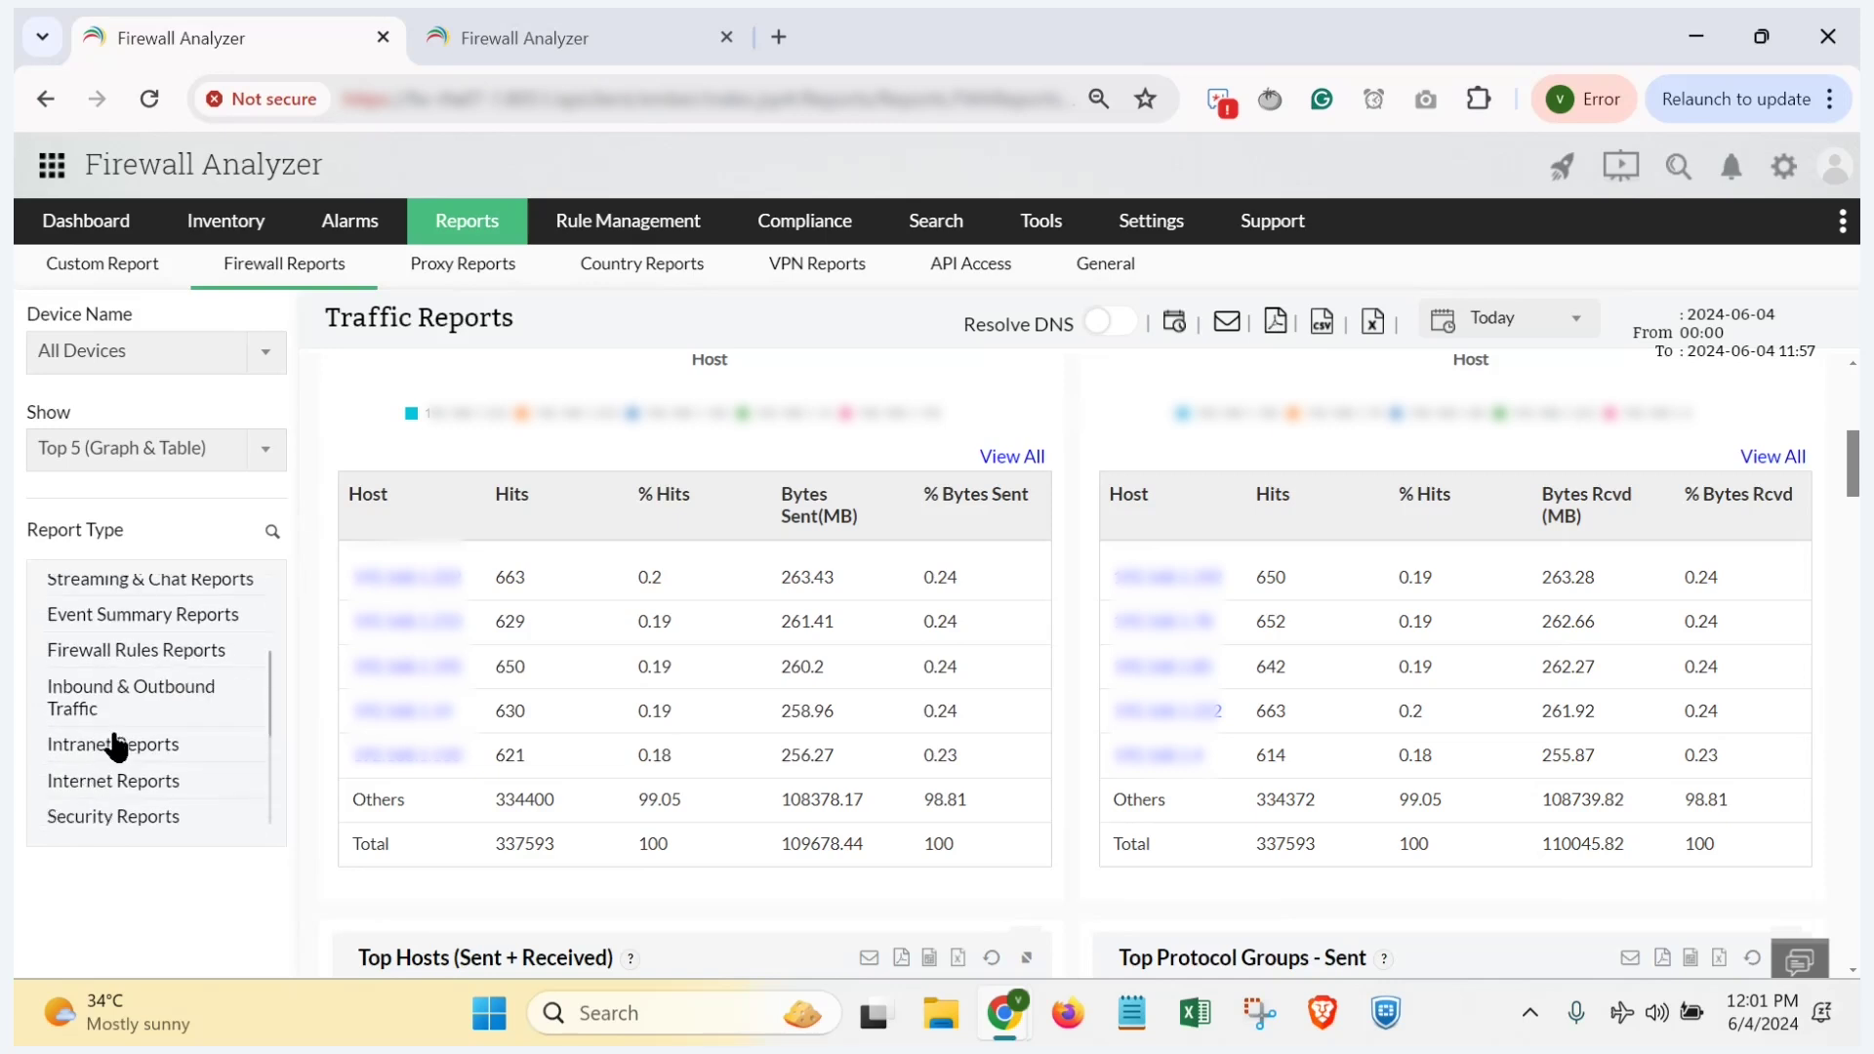
pyautogui.scroll(5, 837, 745)
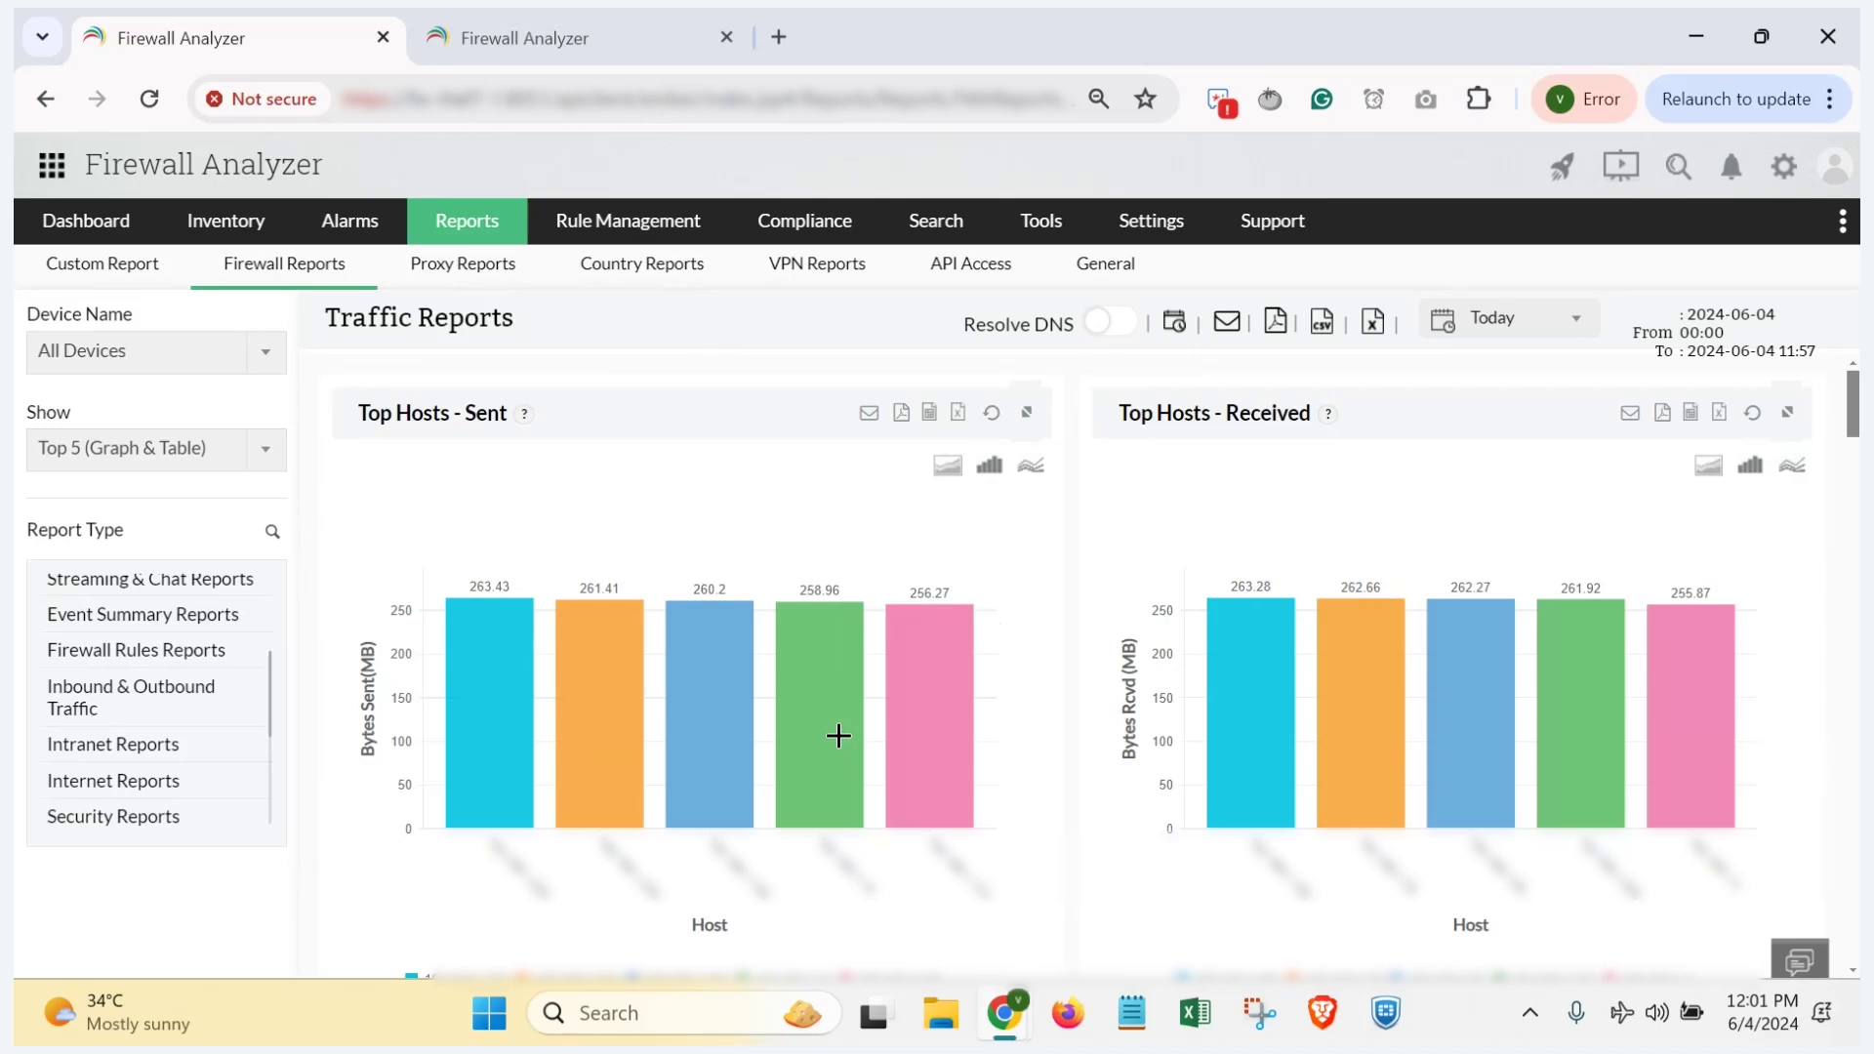
pyautogui.scroll(-5, 1074, 723)
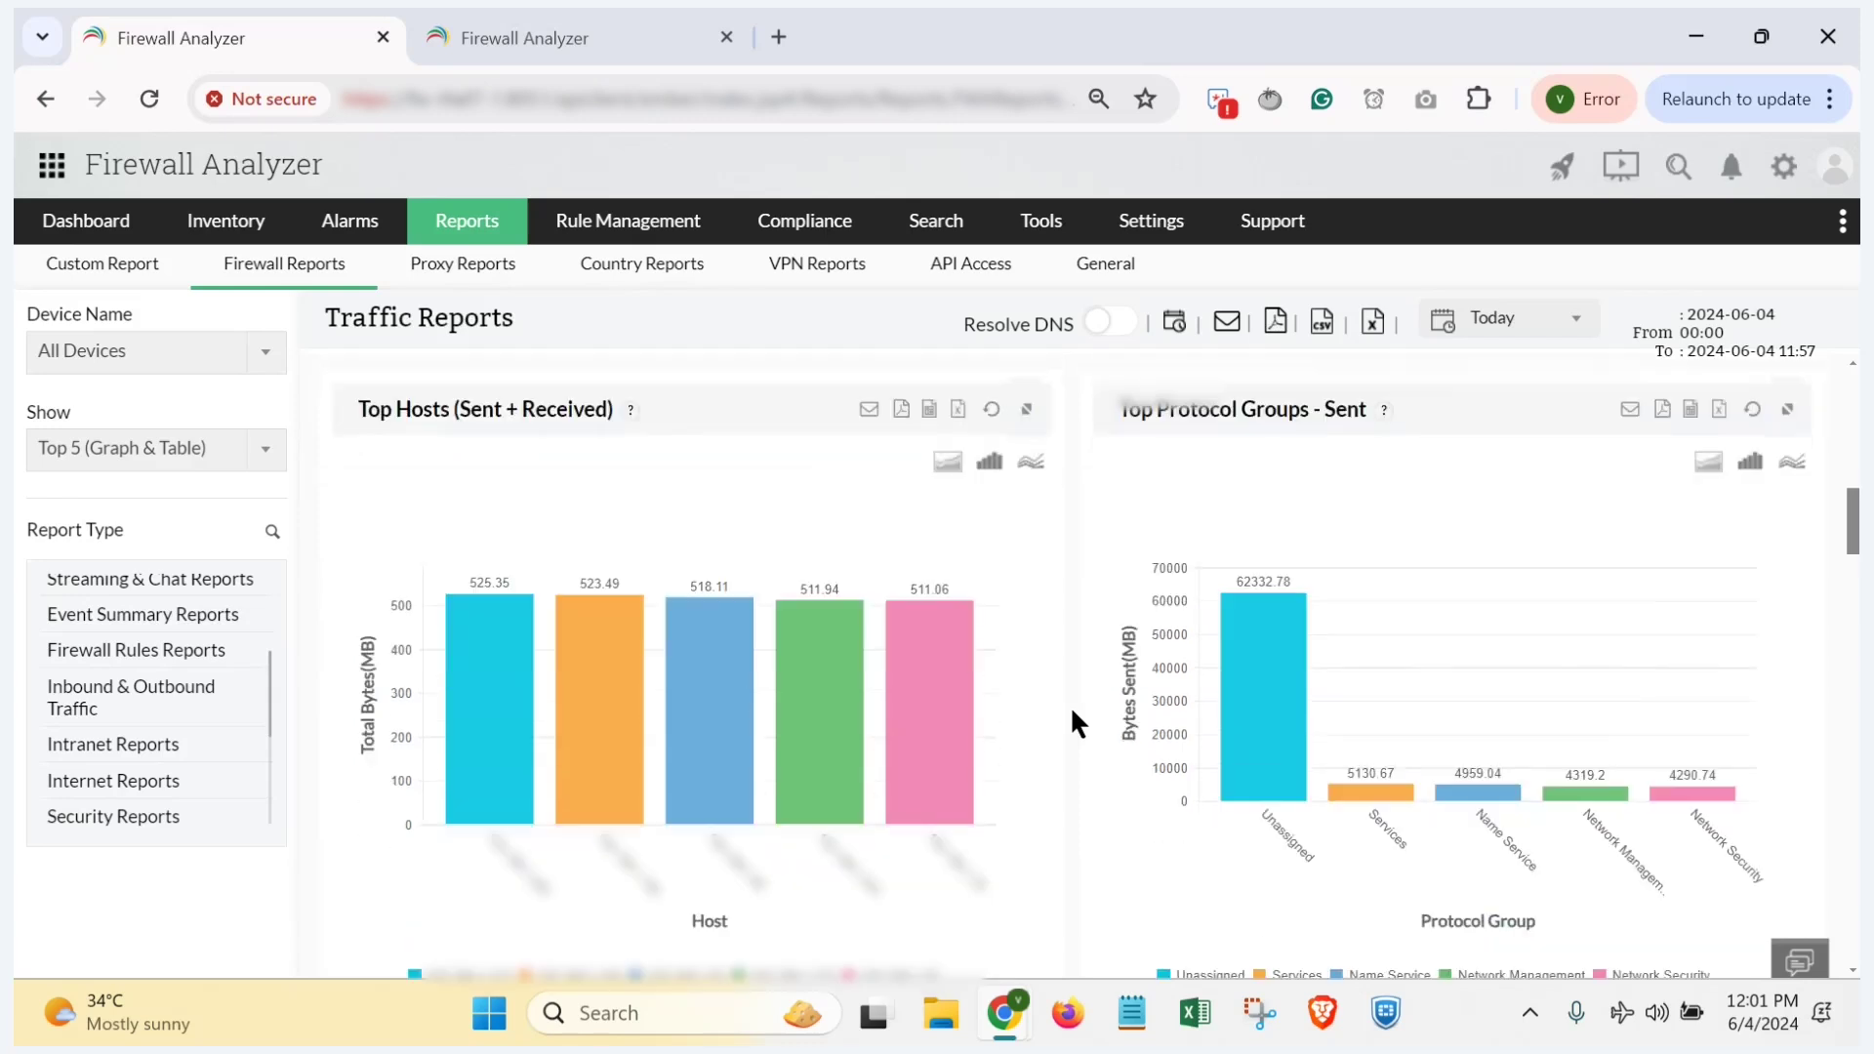
pyautogui.scroll(1, 1074, 721)
pyautogui.scroll(-1, 1070, 723)
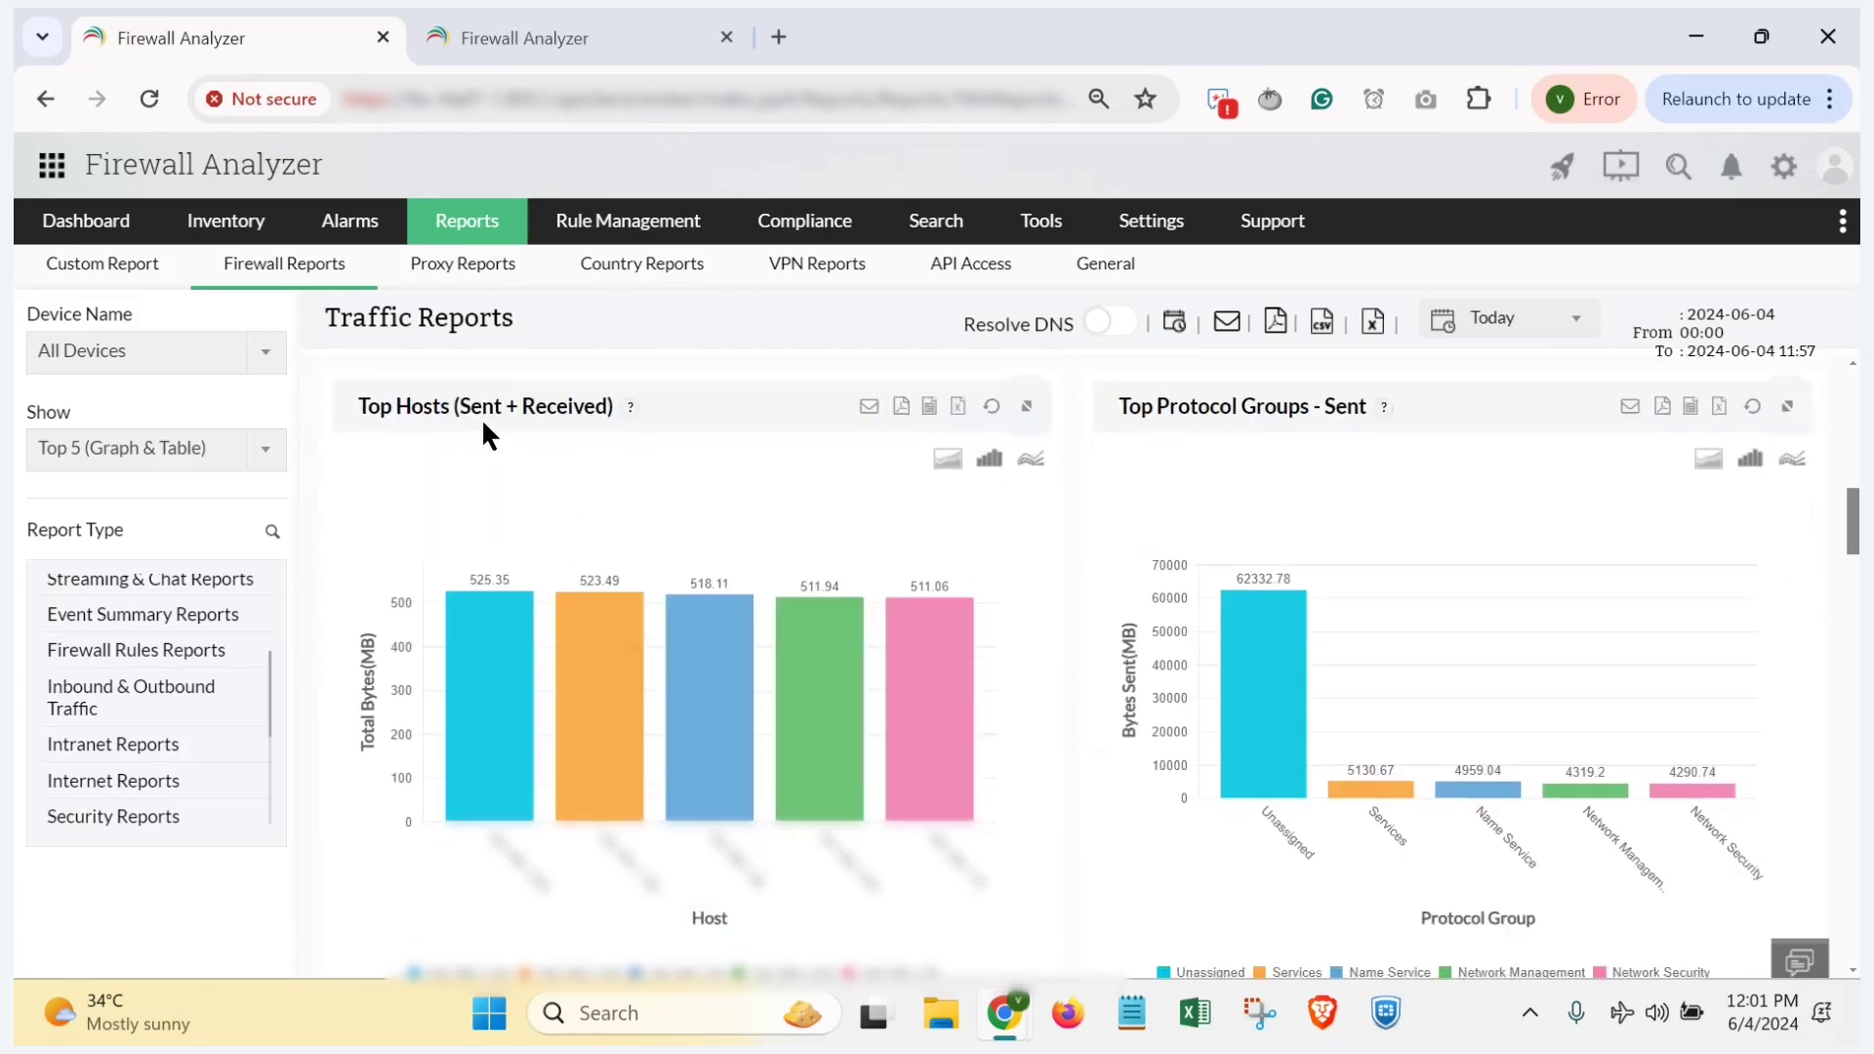
pyautogui.scroll(-5, 548, 406)
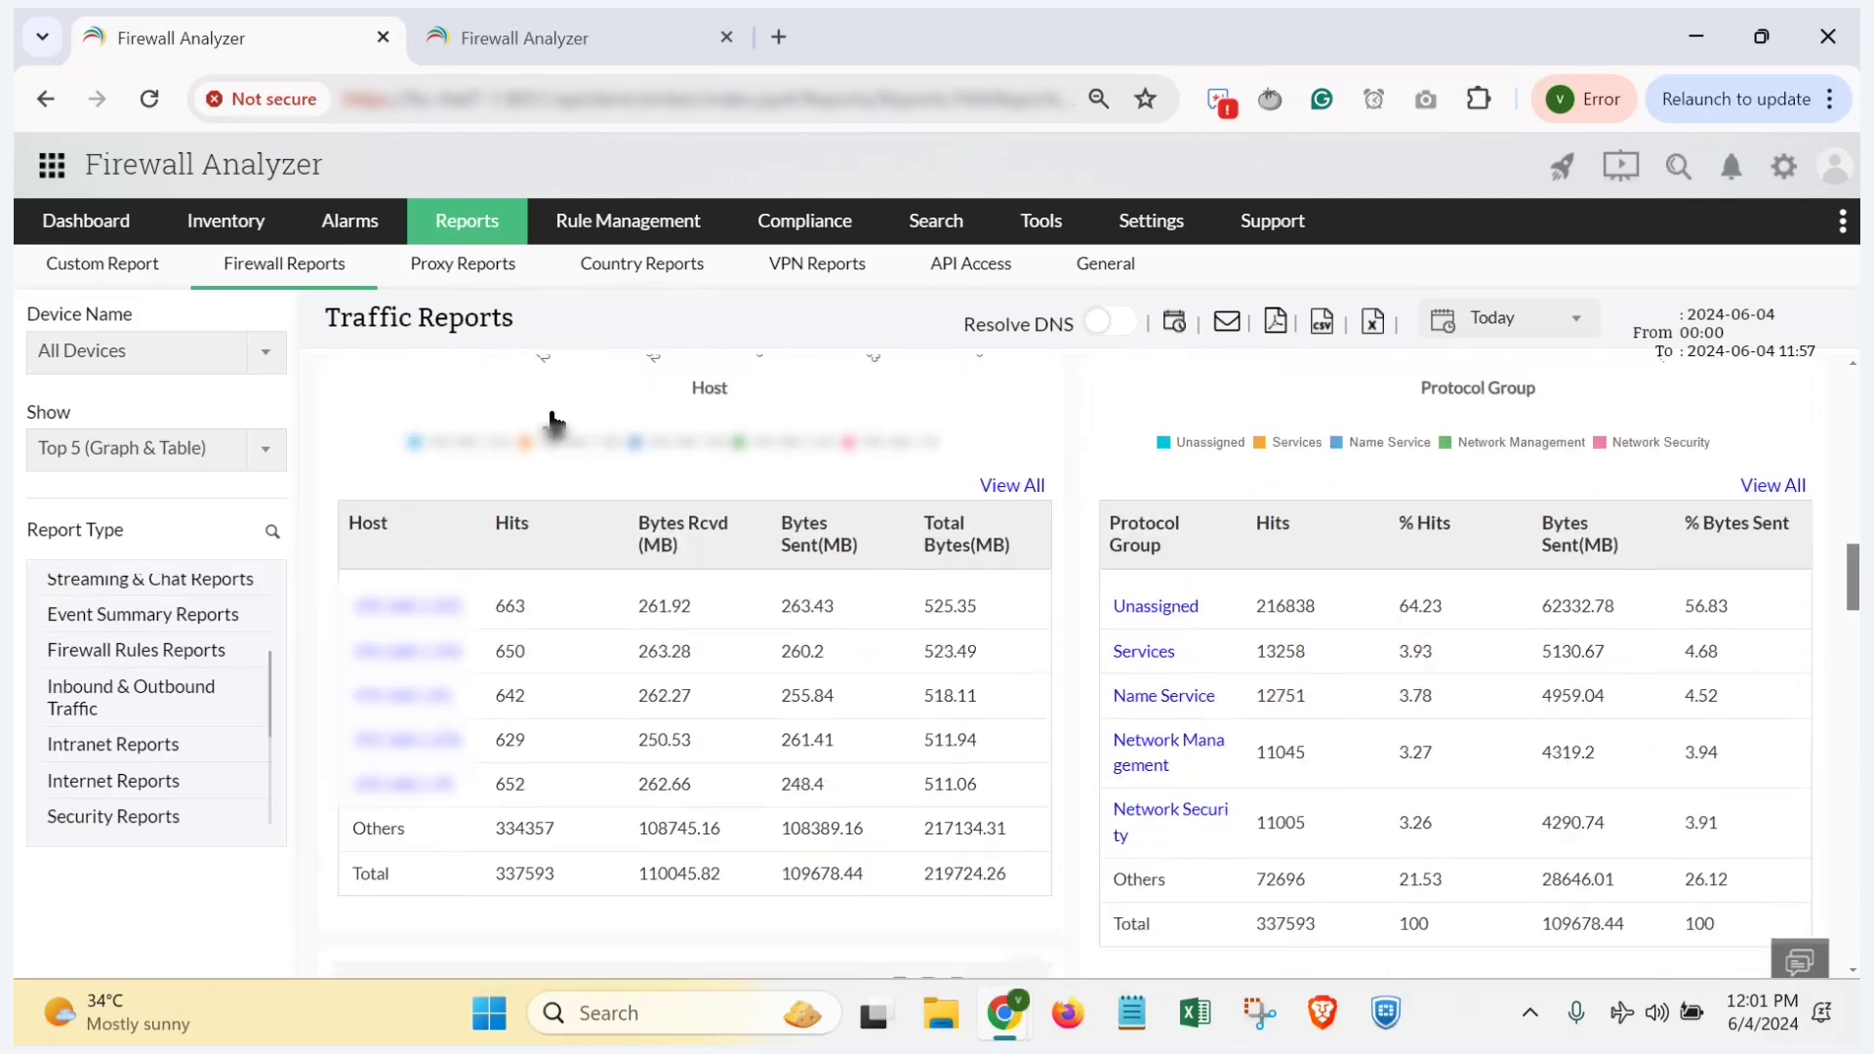
pyautogui.scroll(-3, 500, 607)
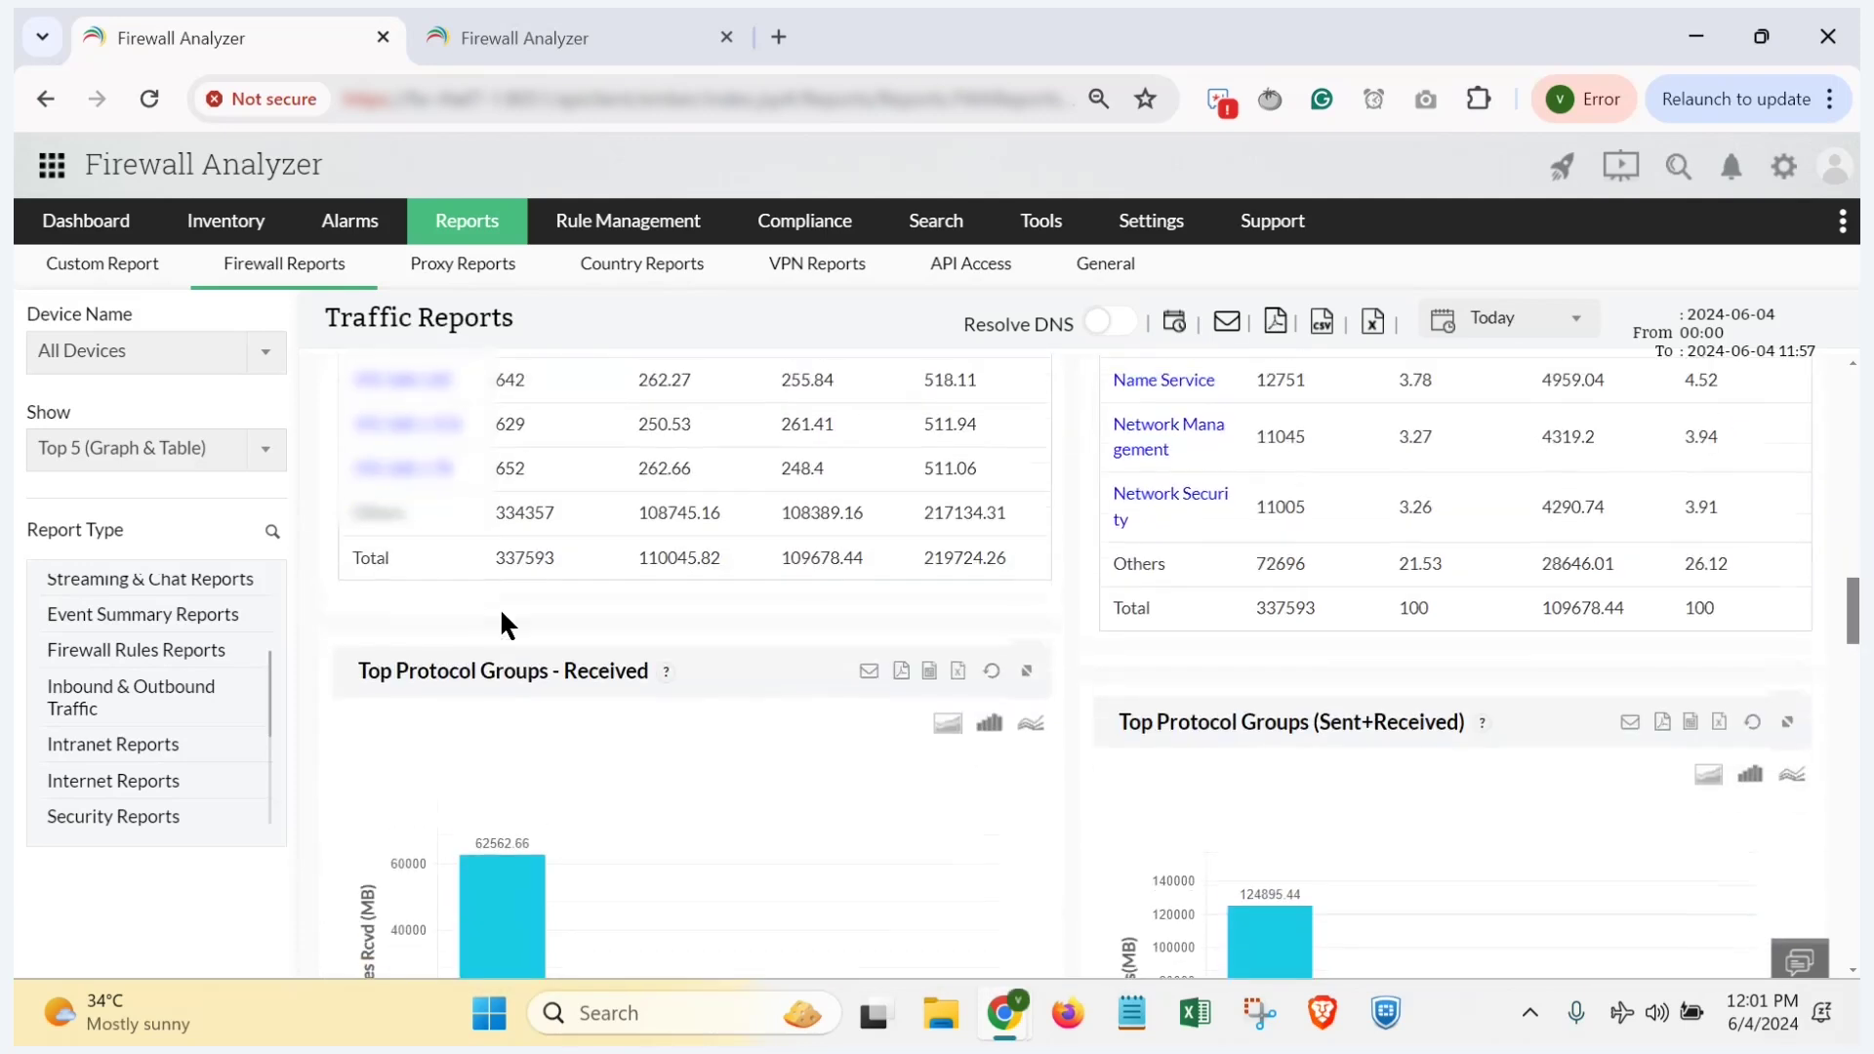
pyautogui.scroll(2, 500, 608)
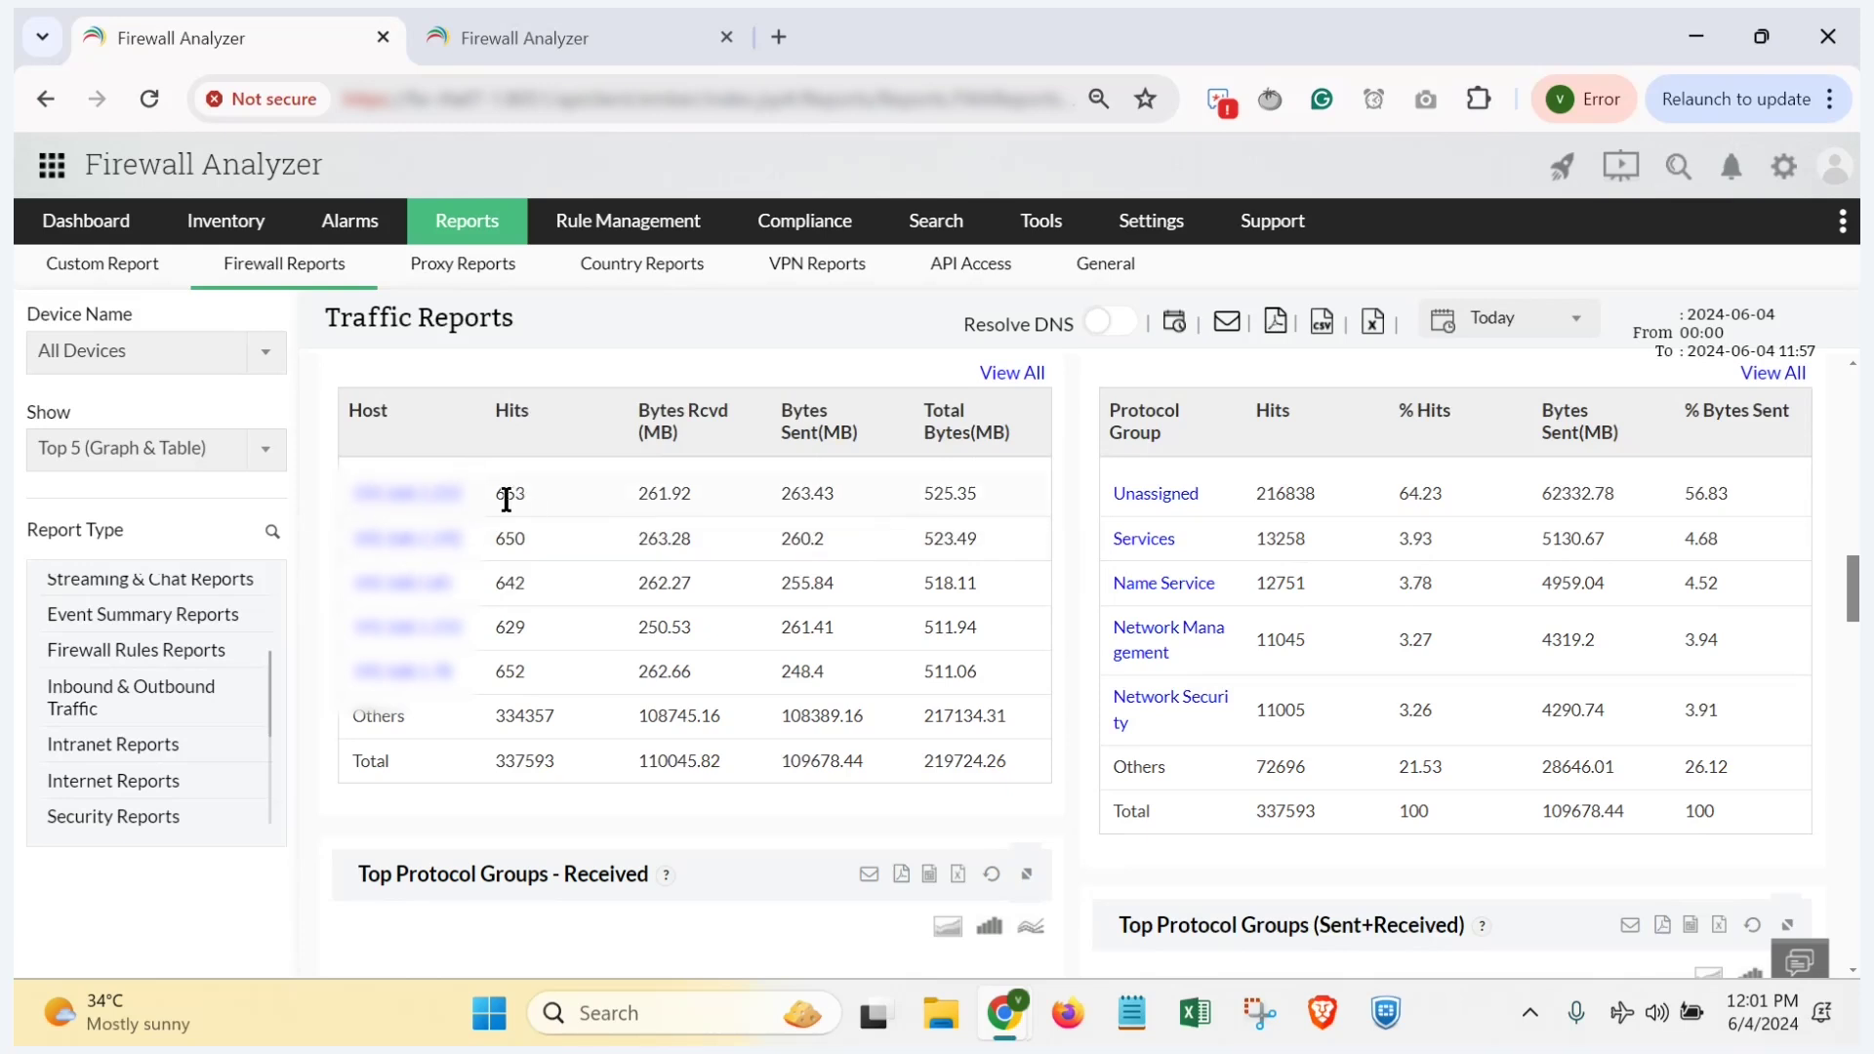
# Step: Drill down into the first host in the Top Hosts (Sent + Received) table, review its protocol groups, and close the details
pyautogui.click(660, 501)
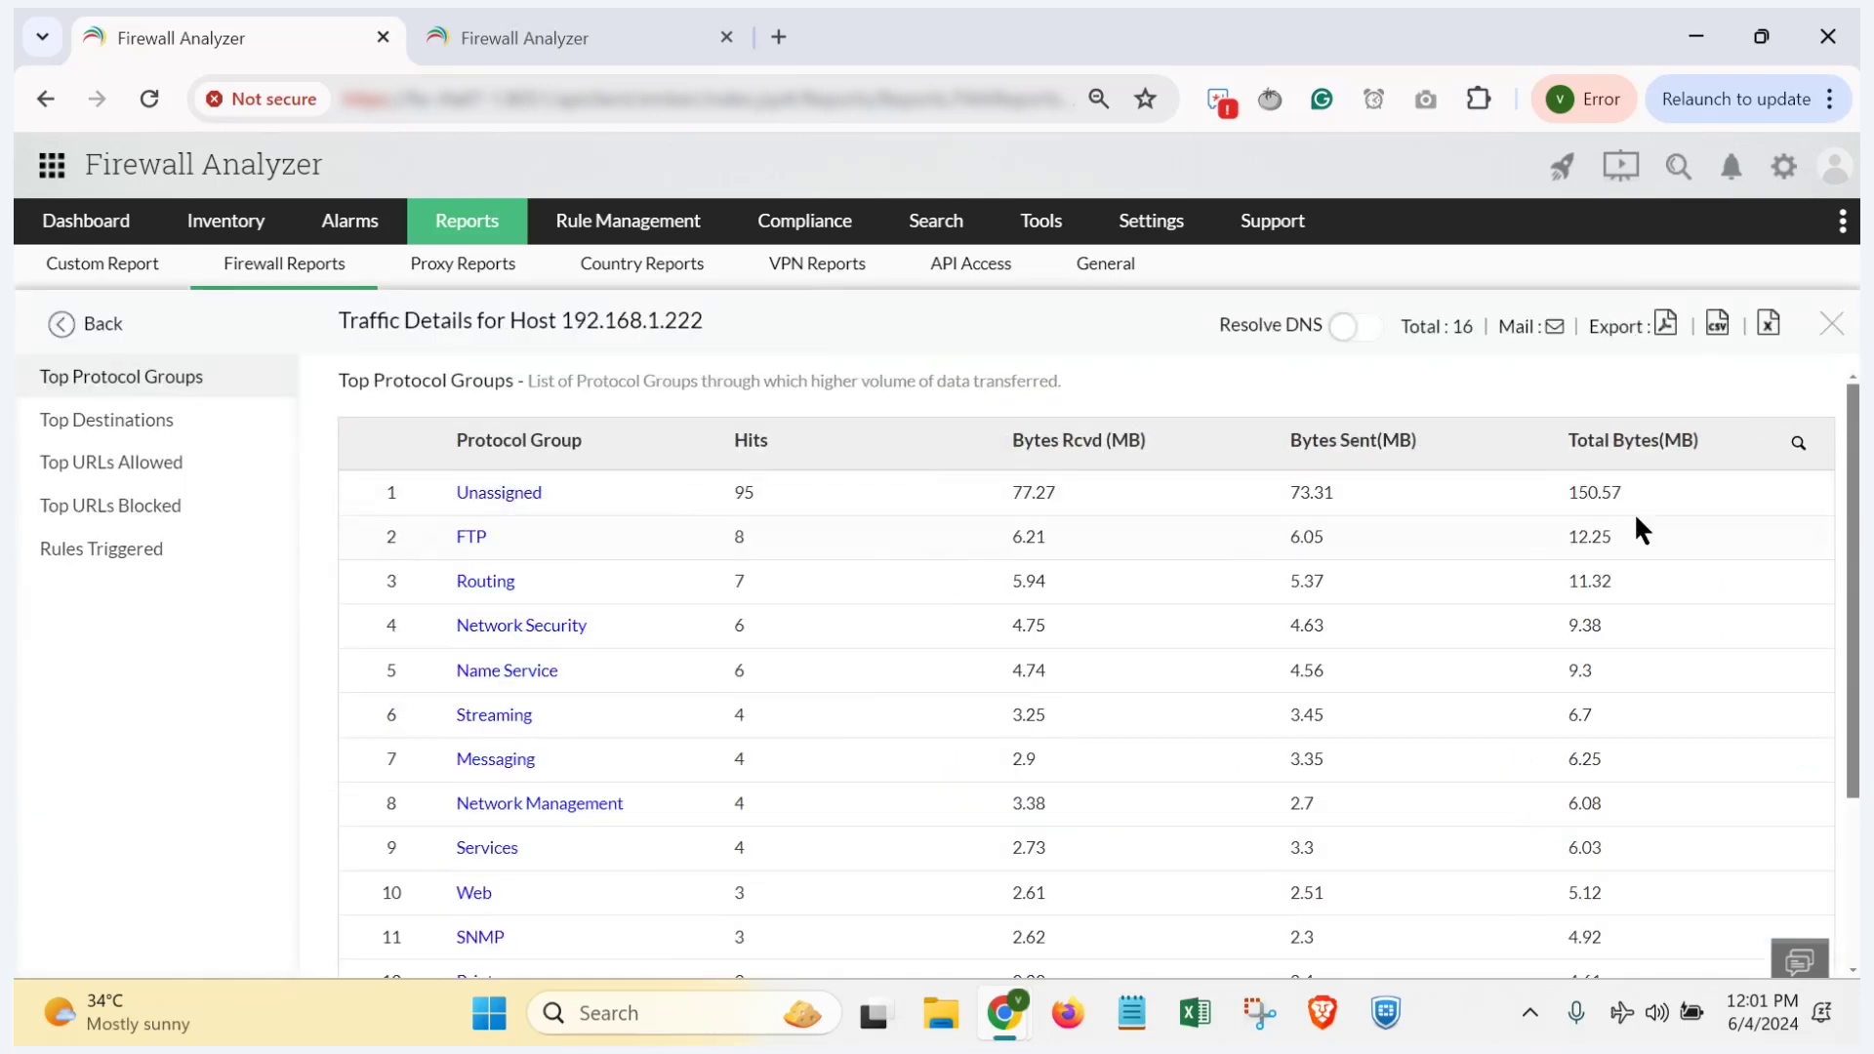
pyautogui.click(1832, 323)
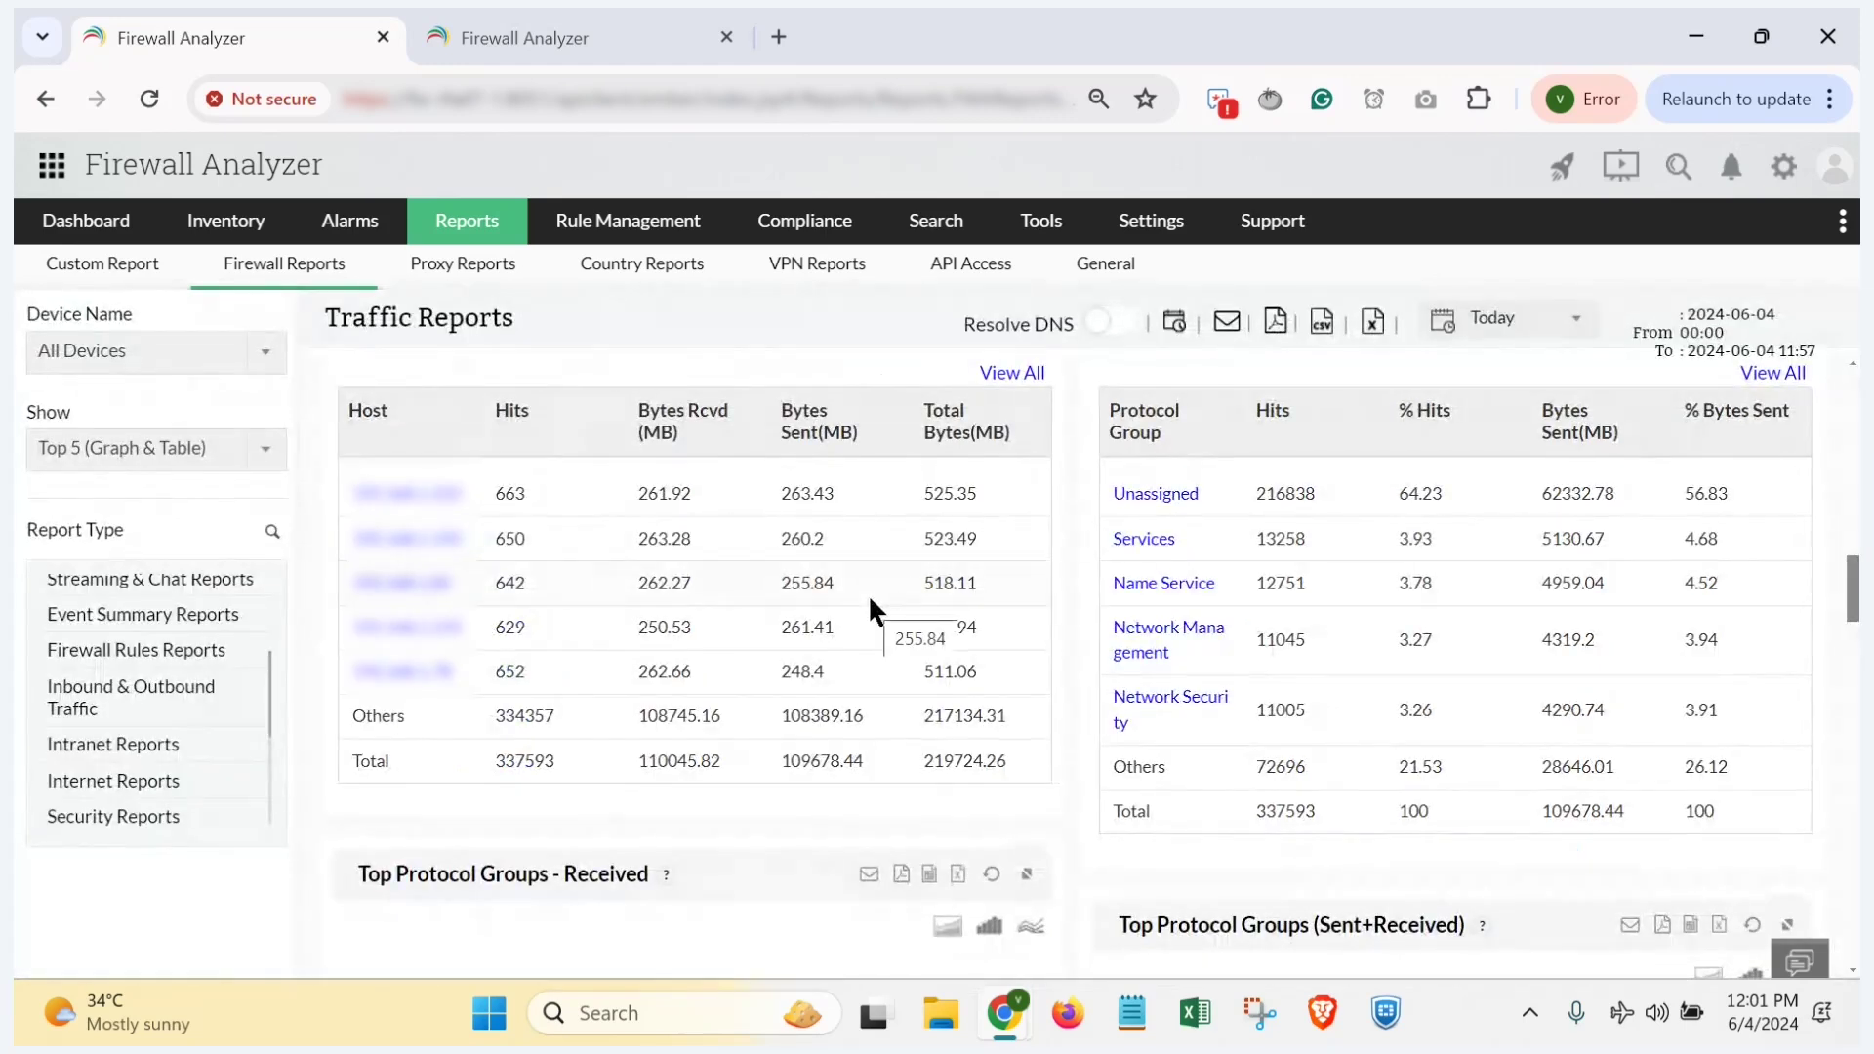
pyautogui.scroll(-1, 853, 547)
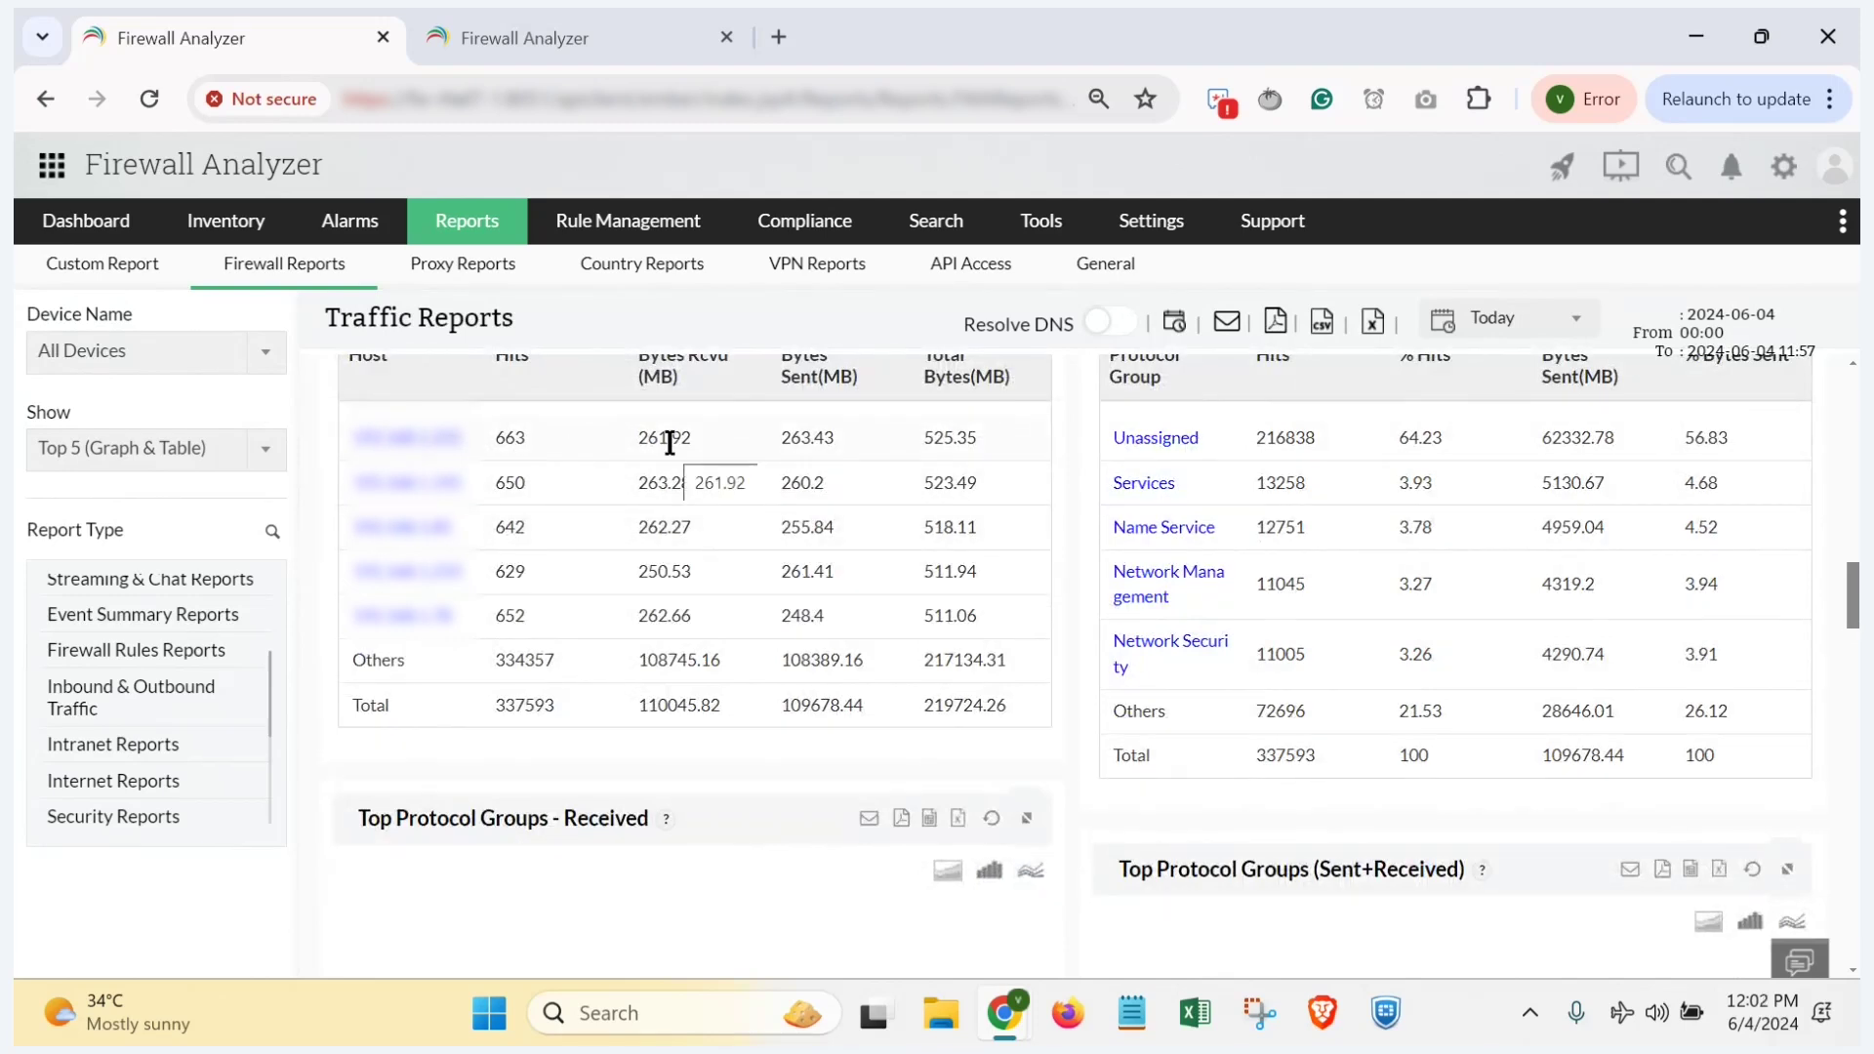
pyautogui.scroll(3, 668, 439)
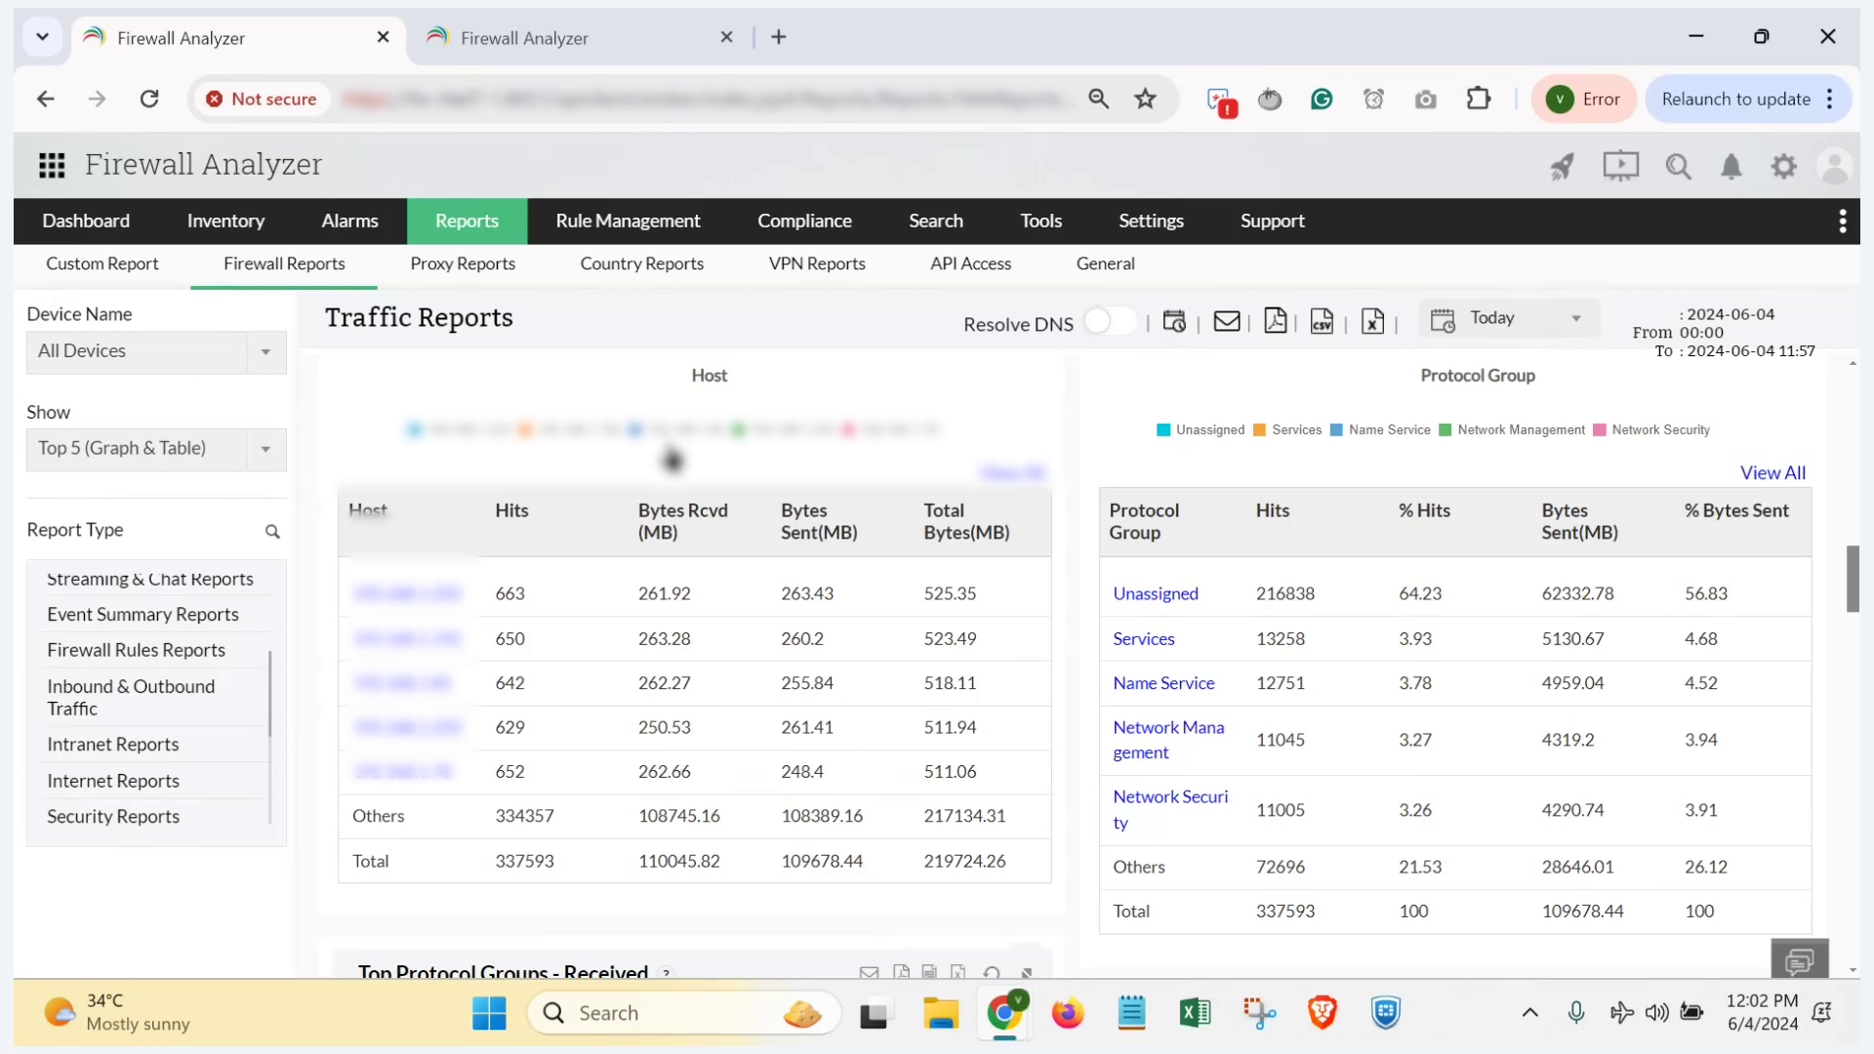
# Step: Switch to the training presentation and advance to the Dashboard and Inventory slide
pyautogui.hotkey('alt', 'Tab')
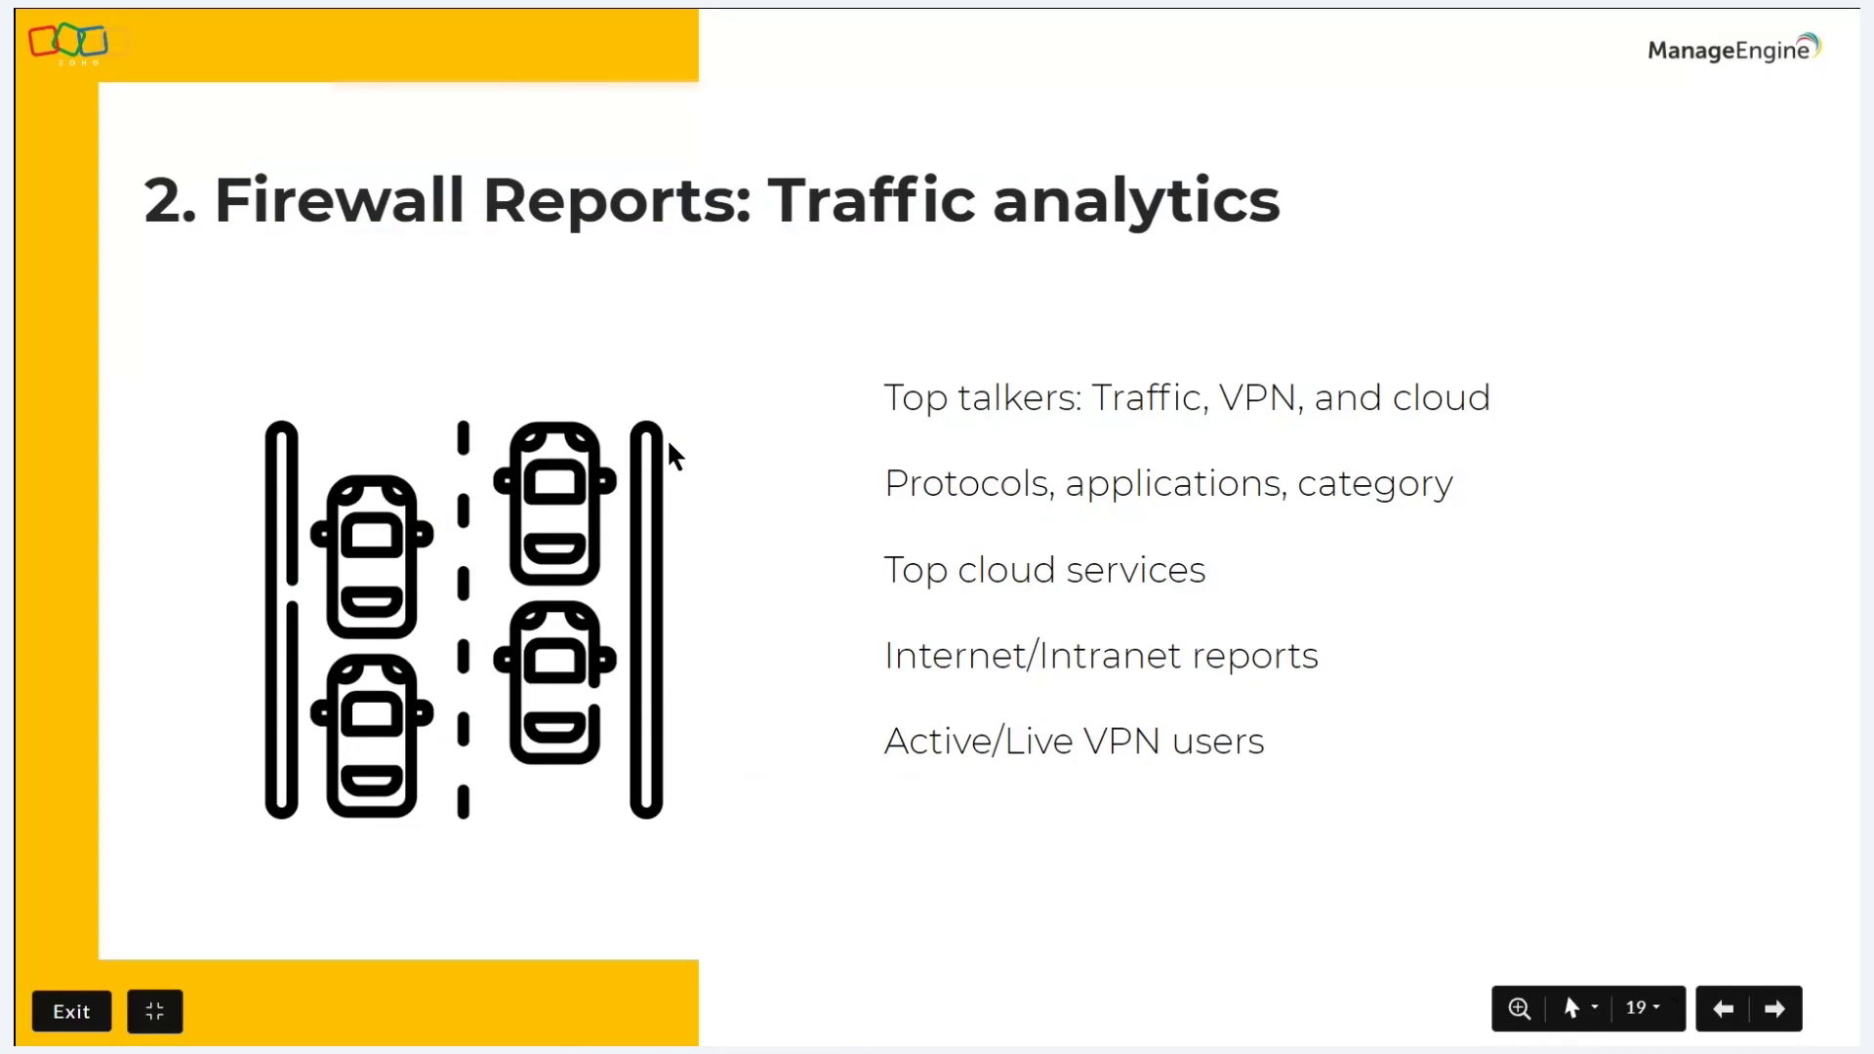
pyautogui.press('Right')
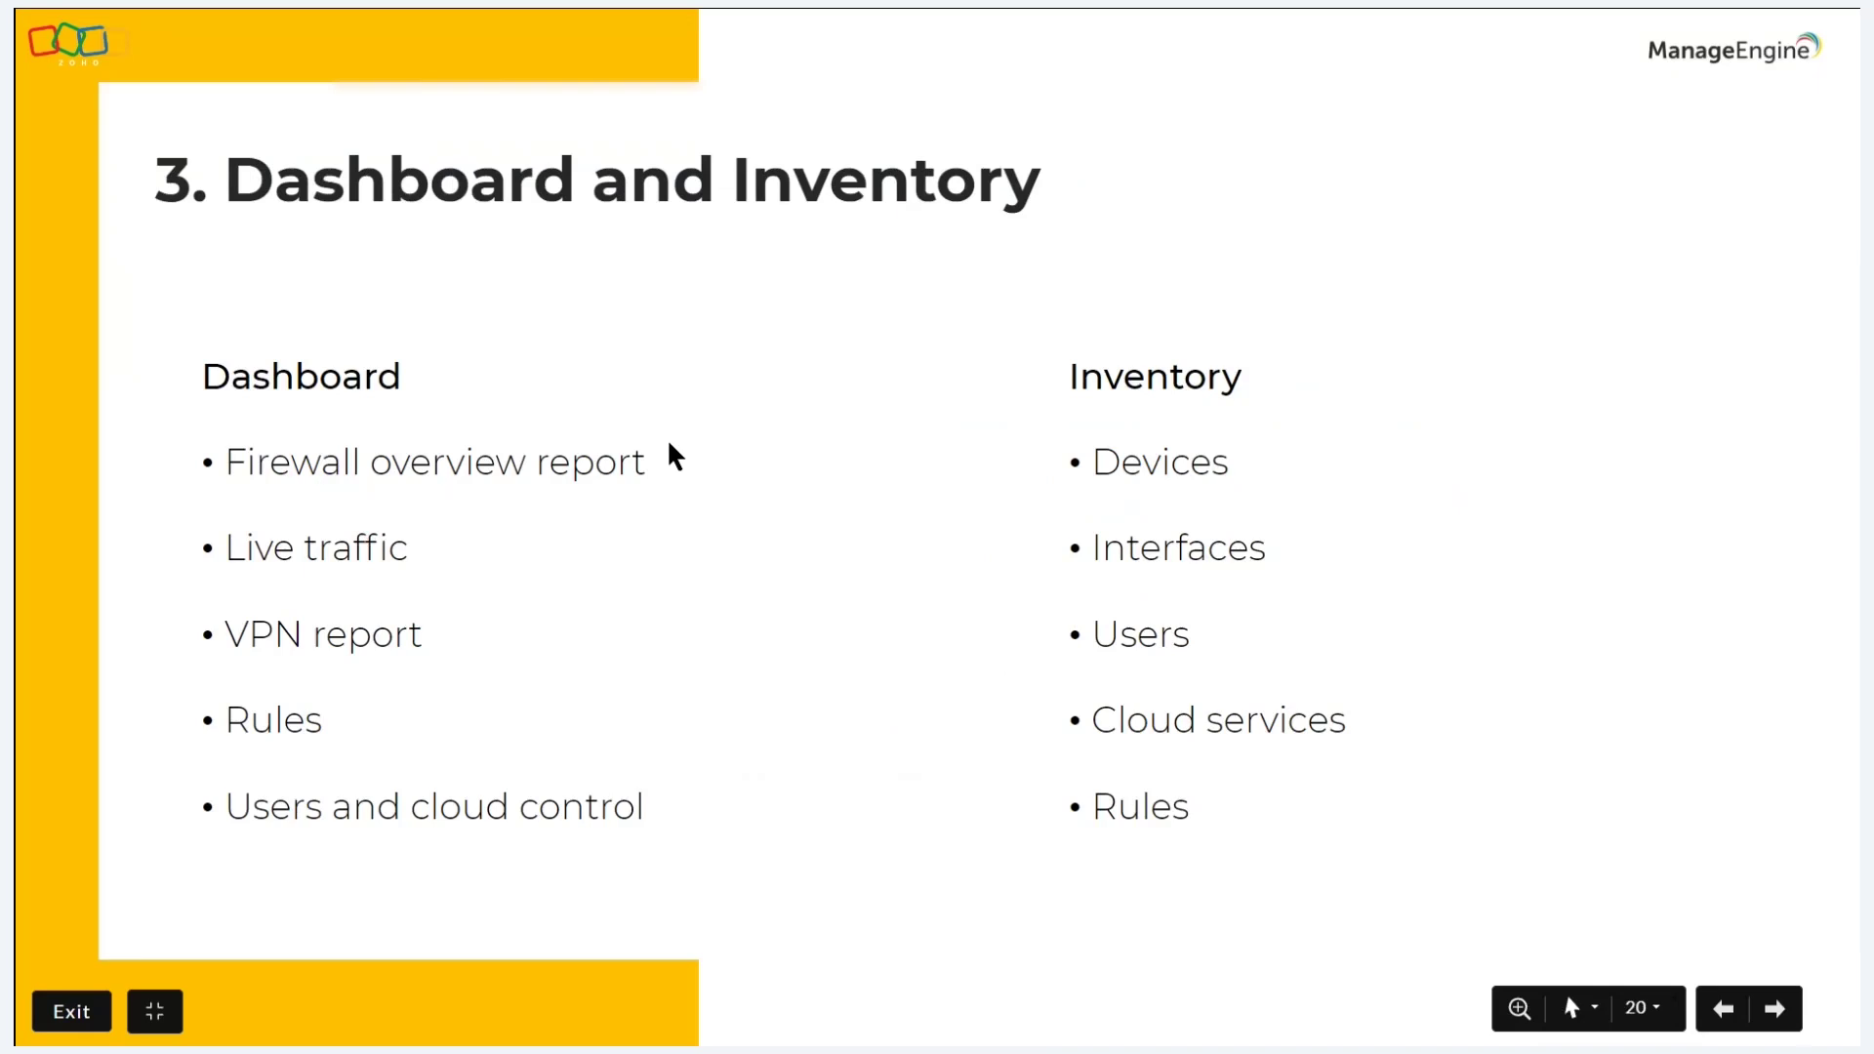
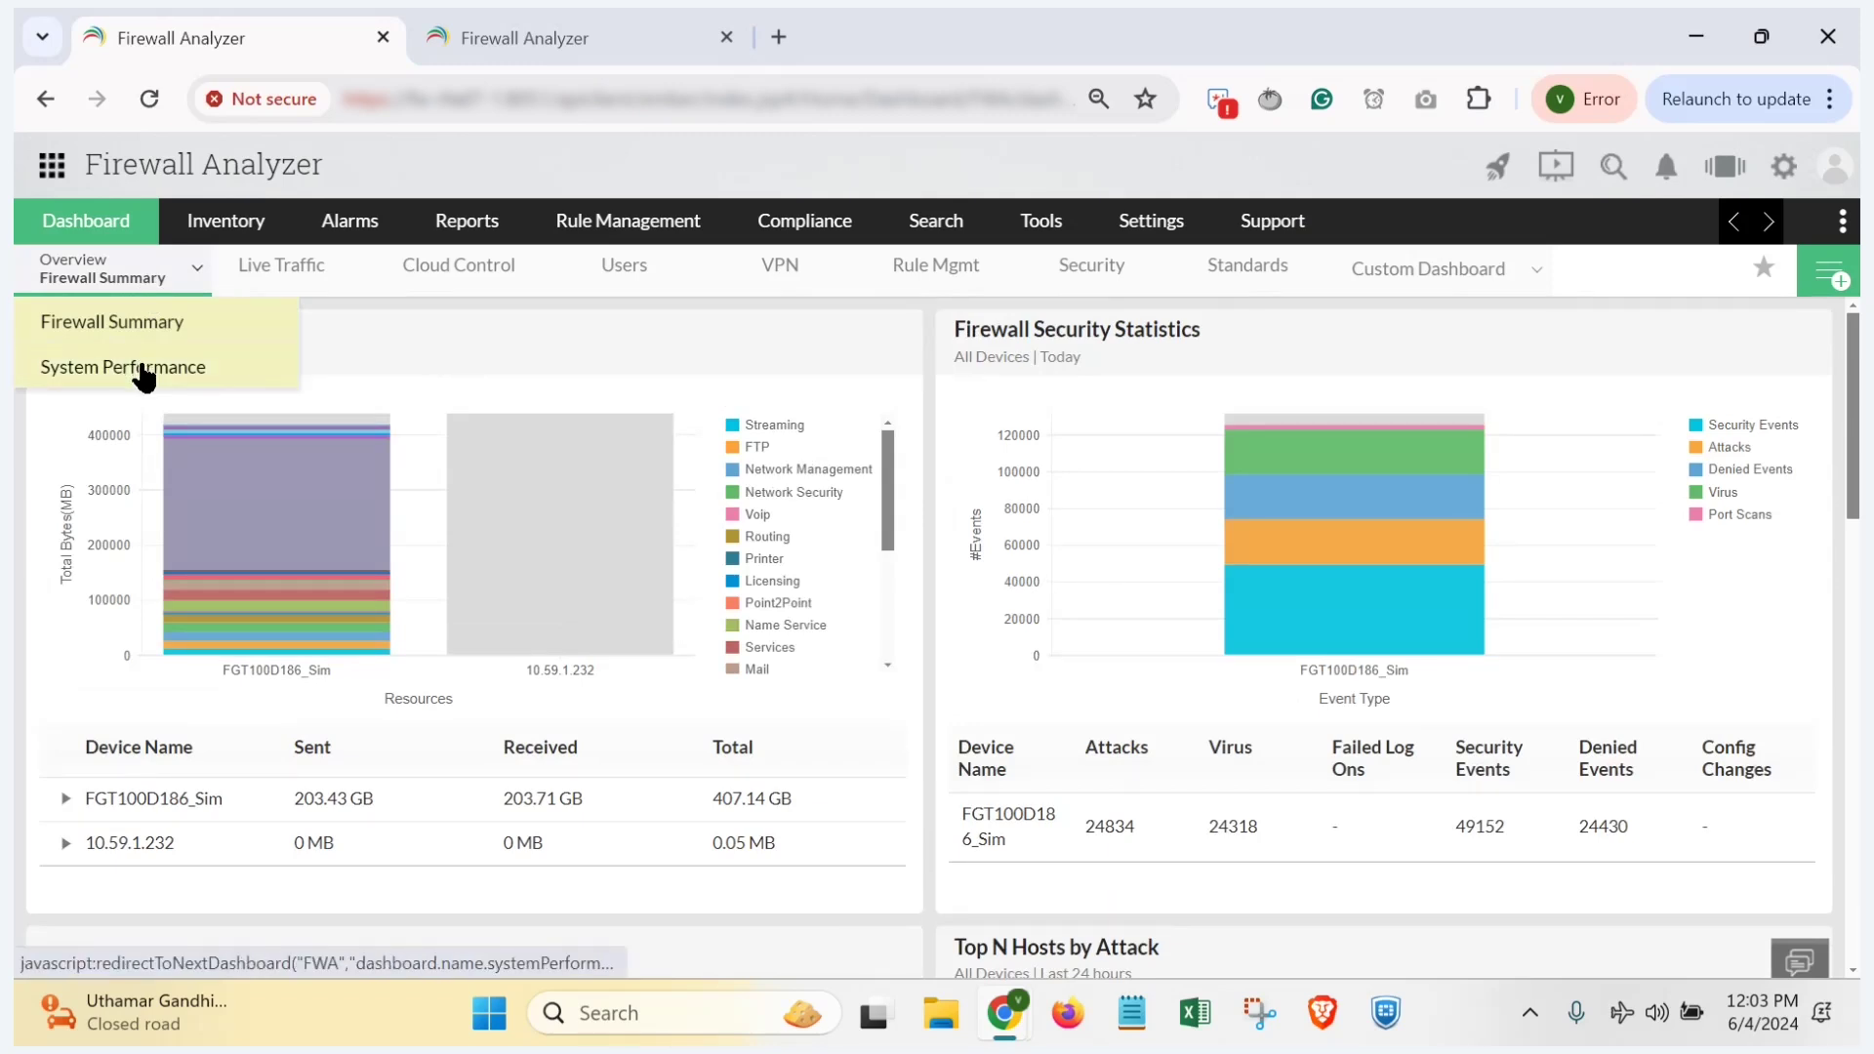
# Step: Open the System Performance dashboard and review its thread count, database connection, log rate, disk space, memory and CPU widgets
pyautogui.click(142, 371)
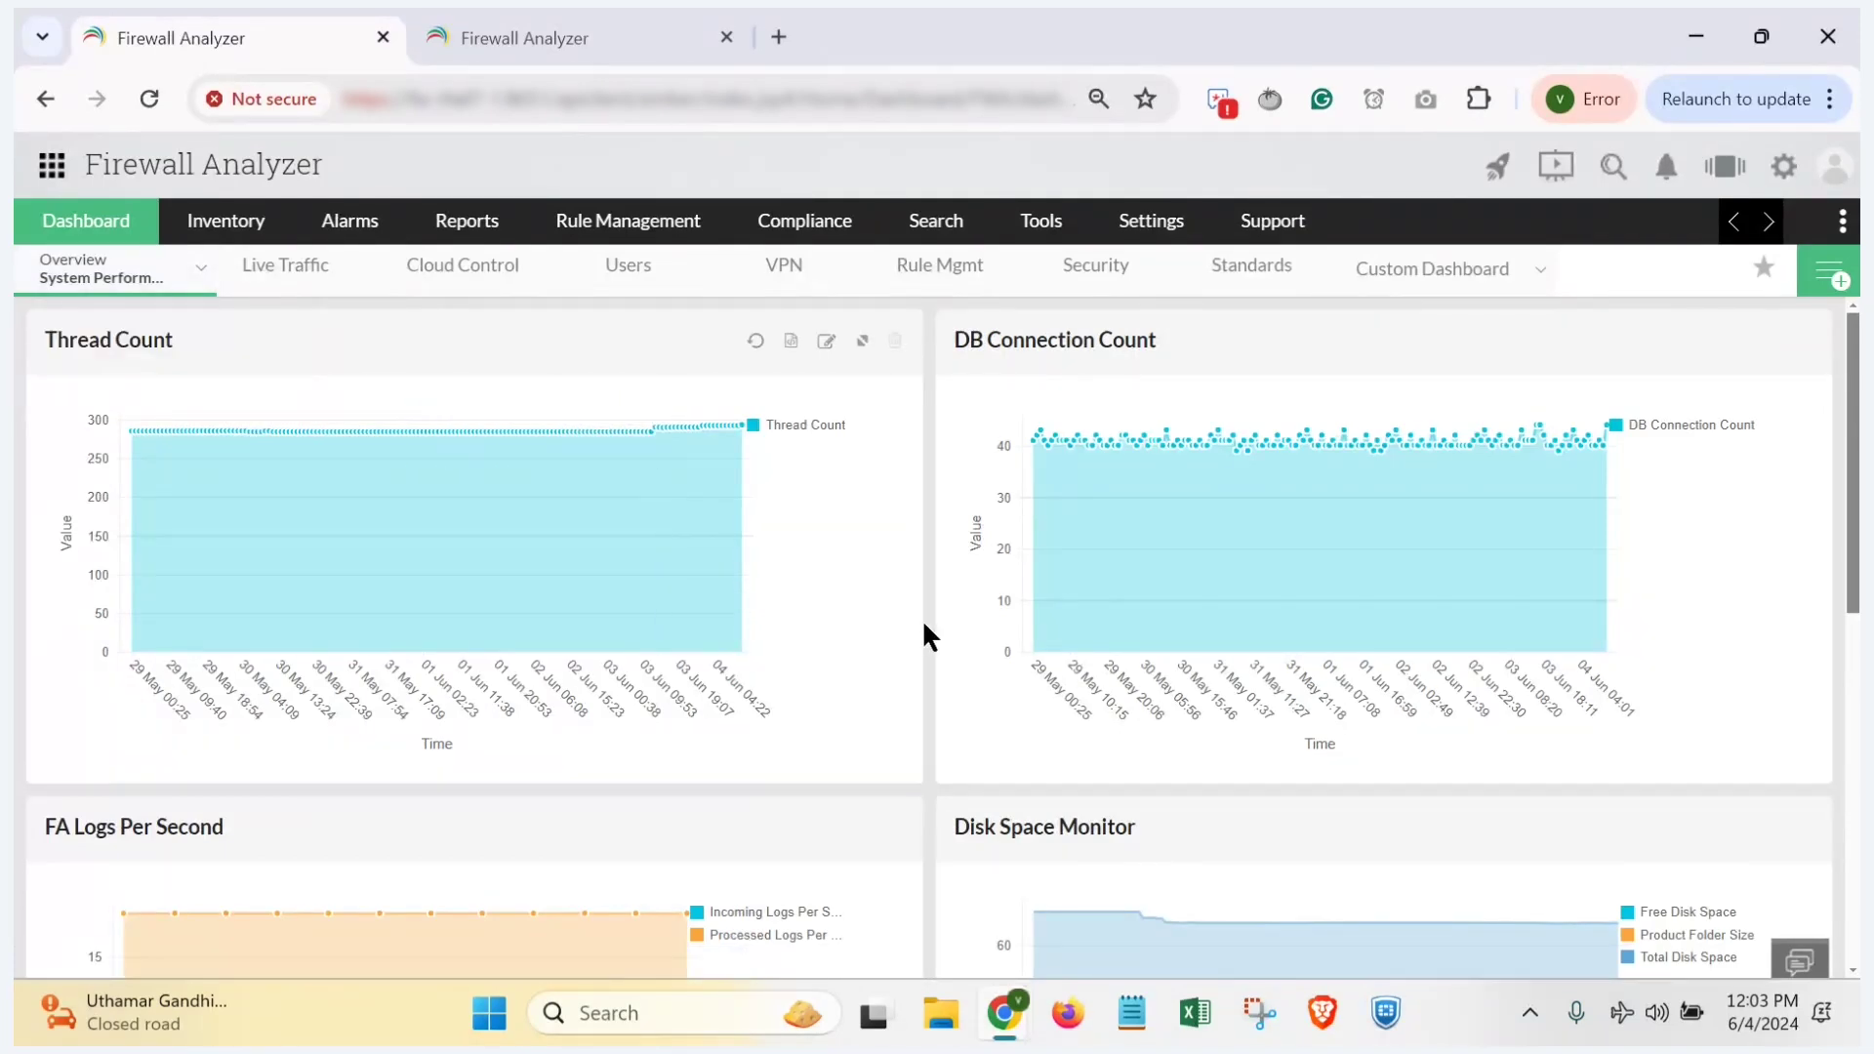
pyautogui.scroll(-1, 925, 621)
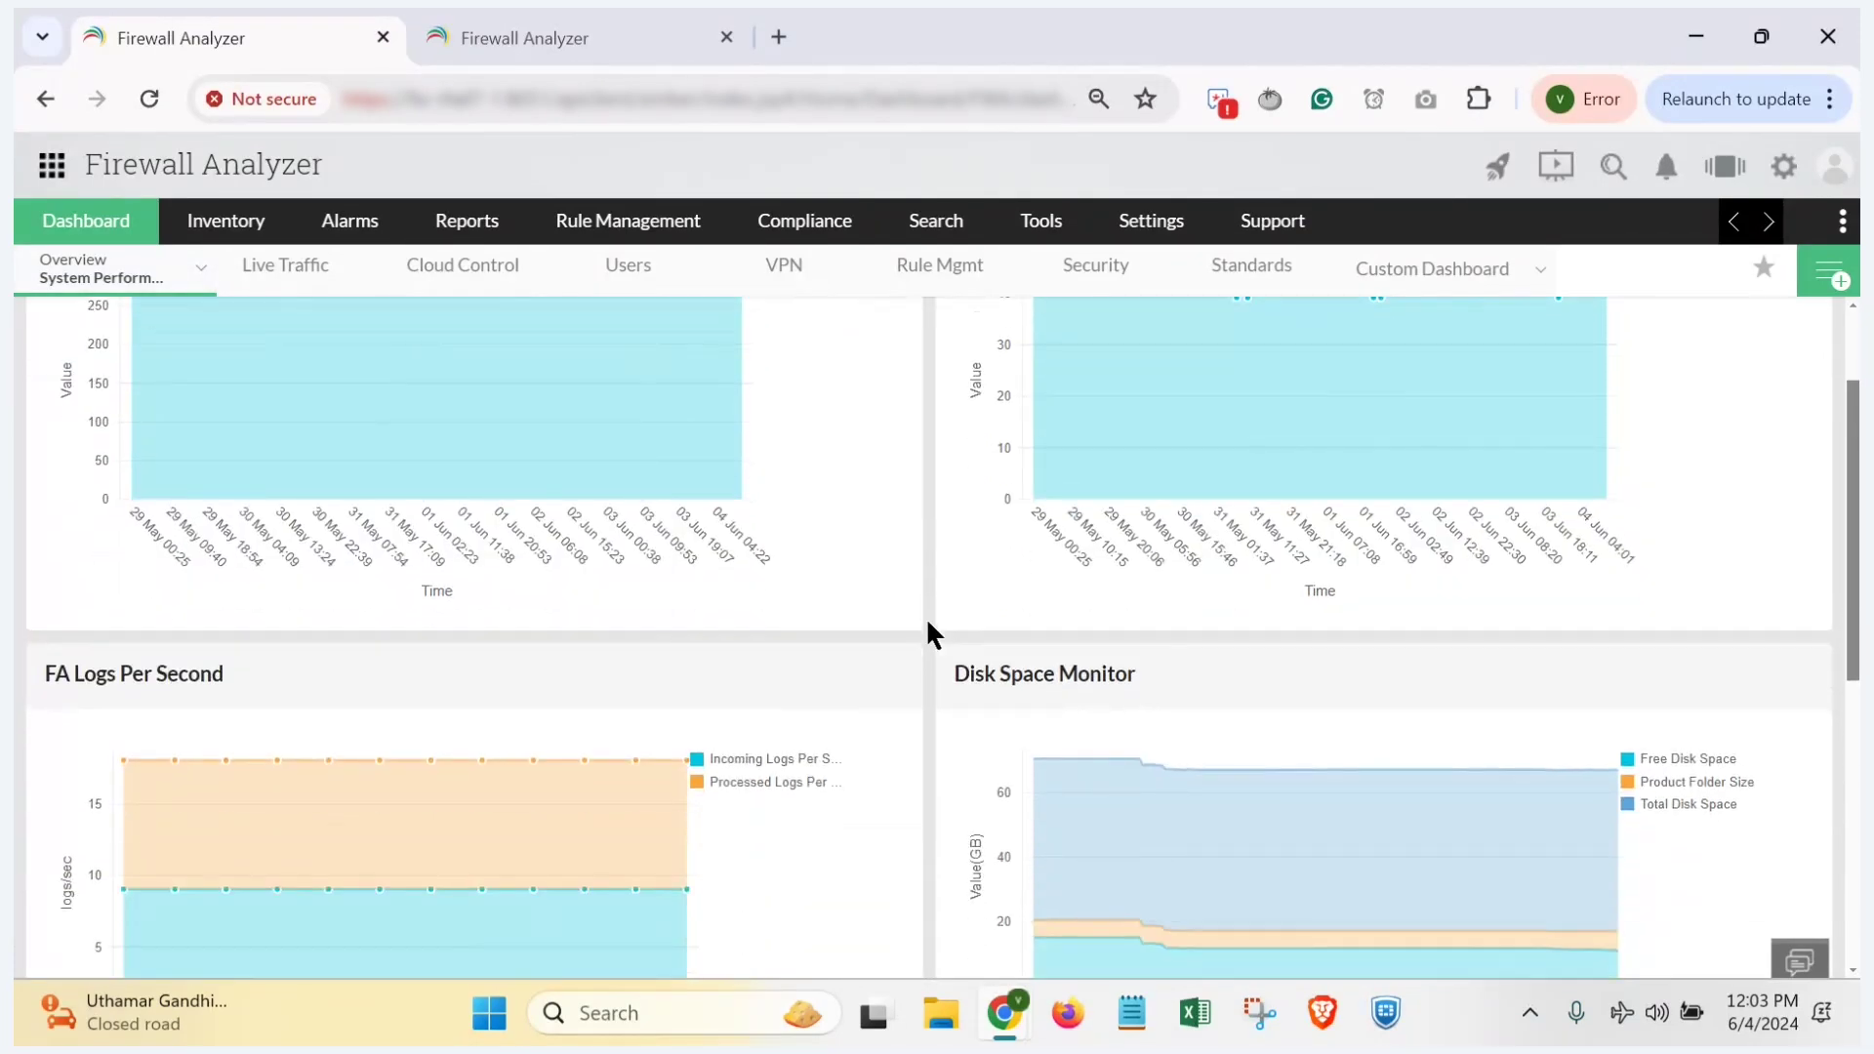
pyautogui.scroll(-3, 928, 625)
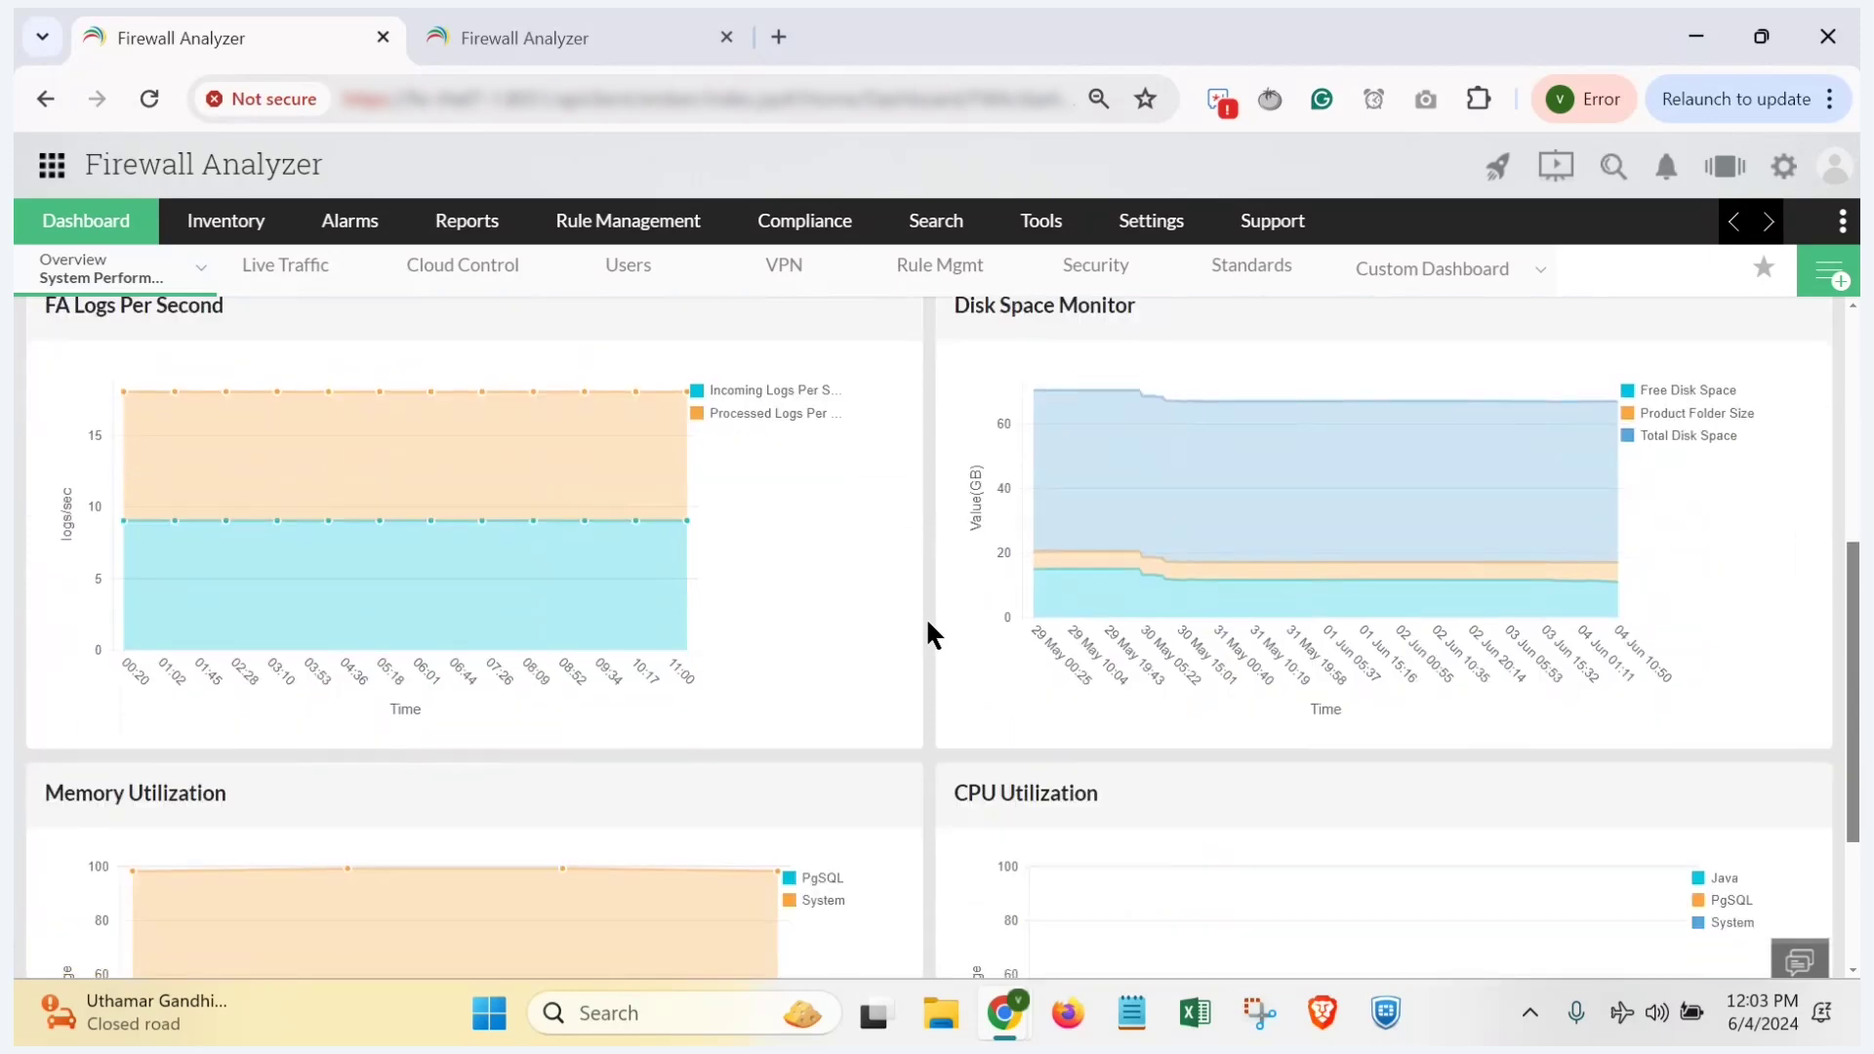
pyautogui.scroll(-2, 928, 625)
pyautogui.scroll(2, 928, 625)
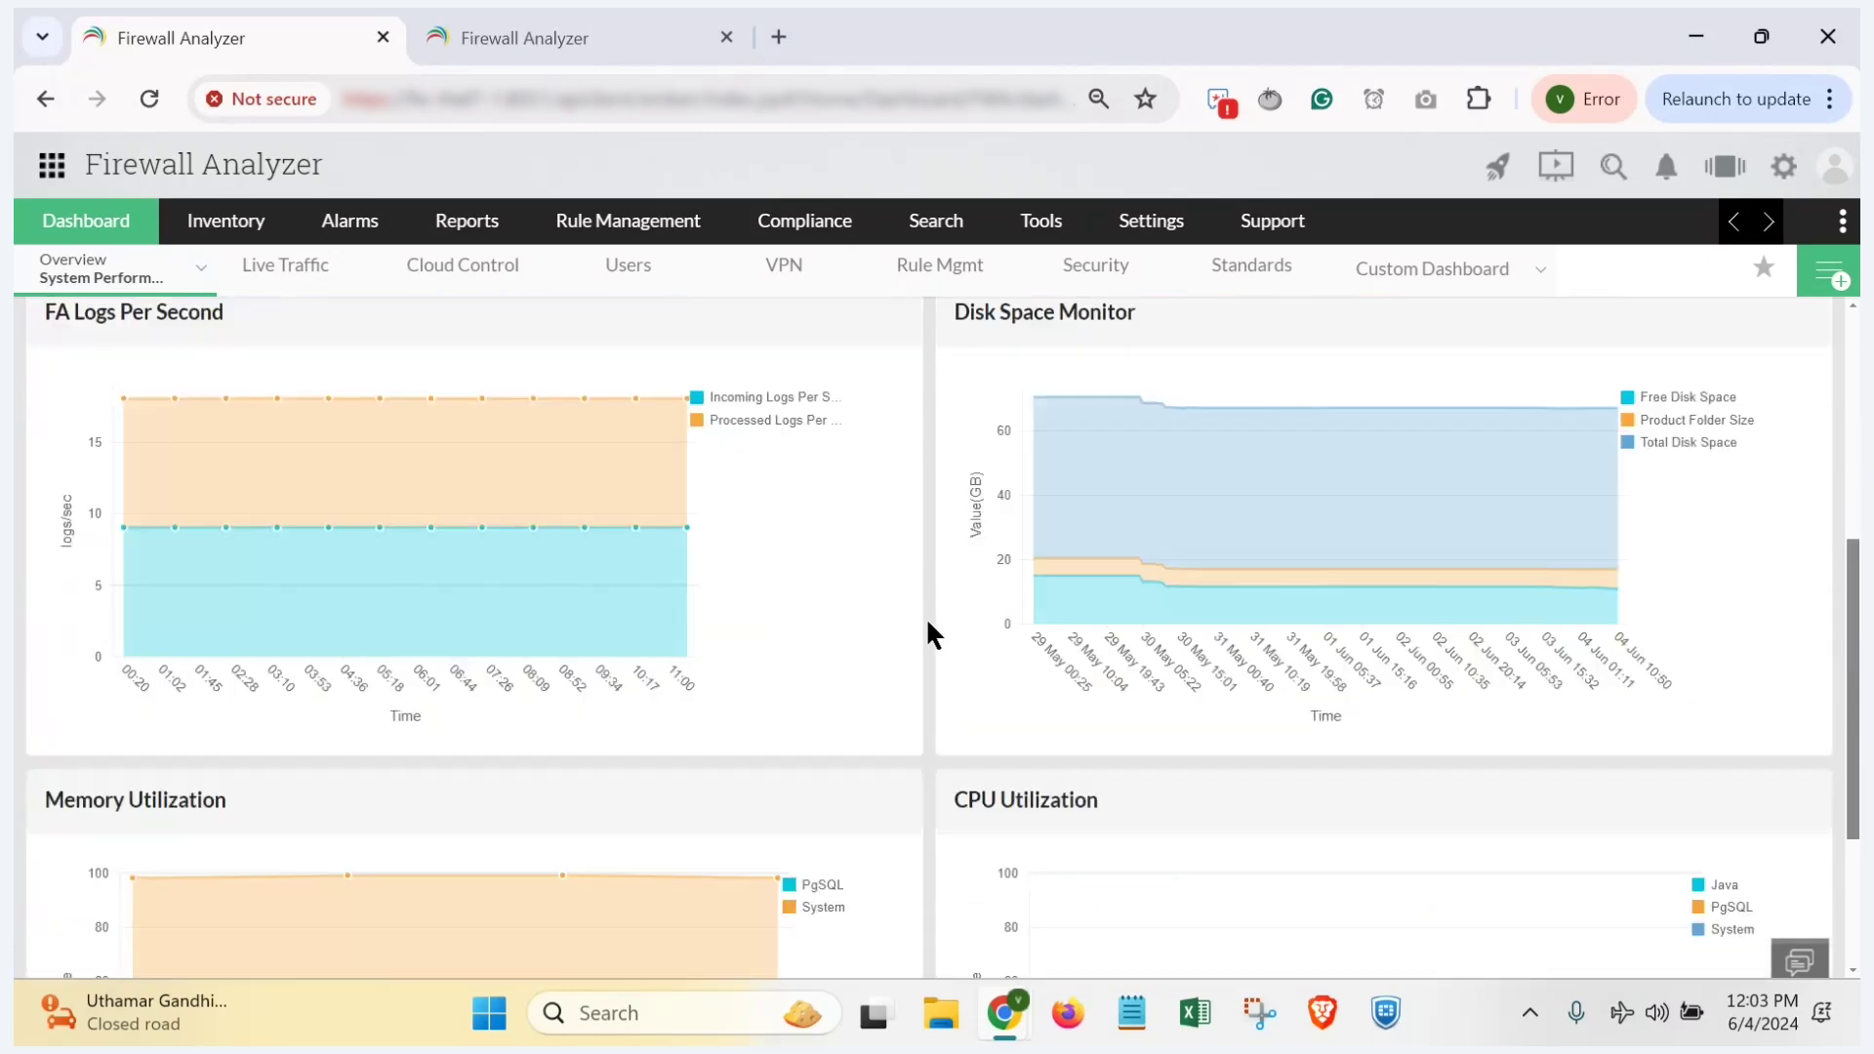
pyautogui.scroll(4, 928, 625)
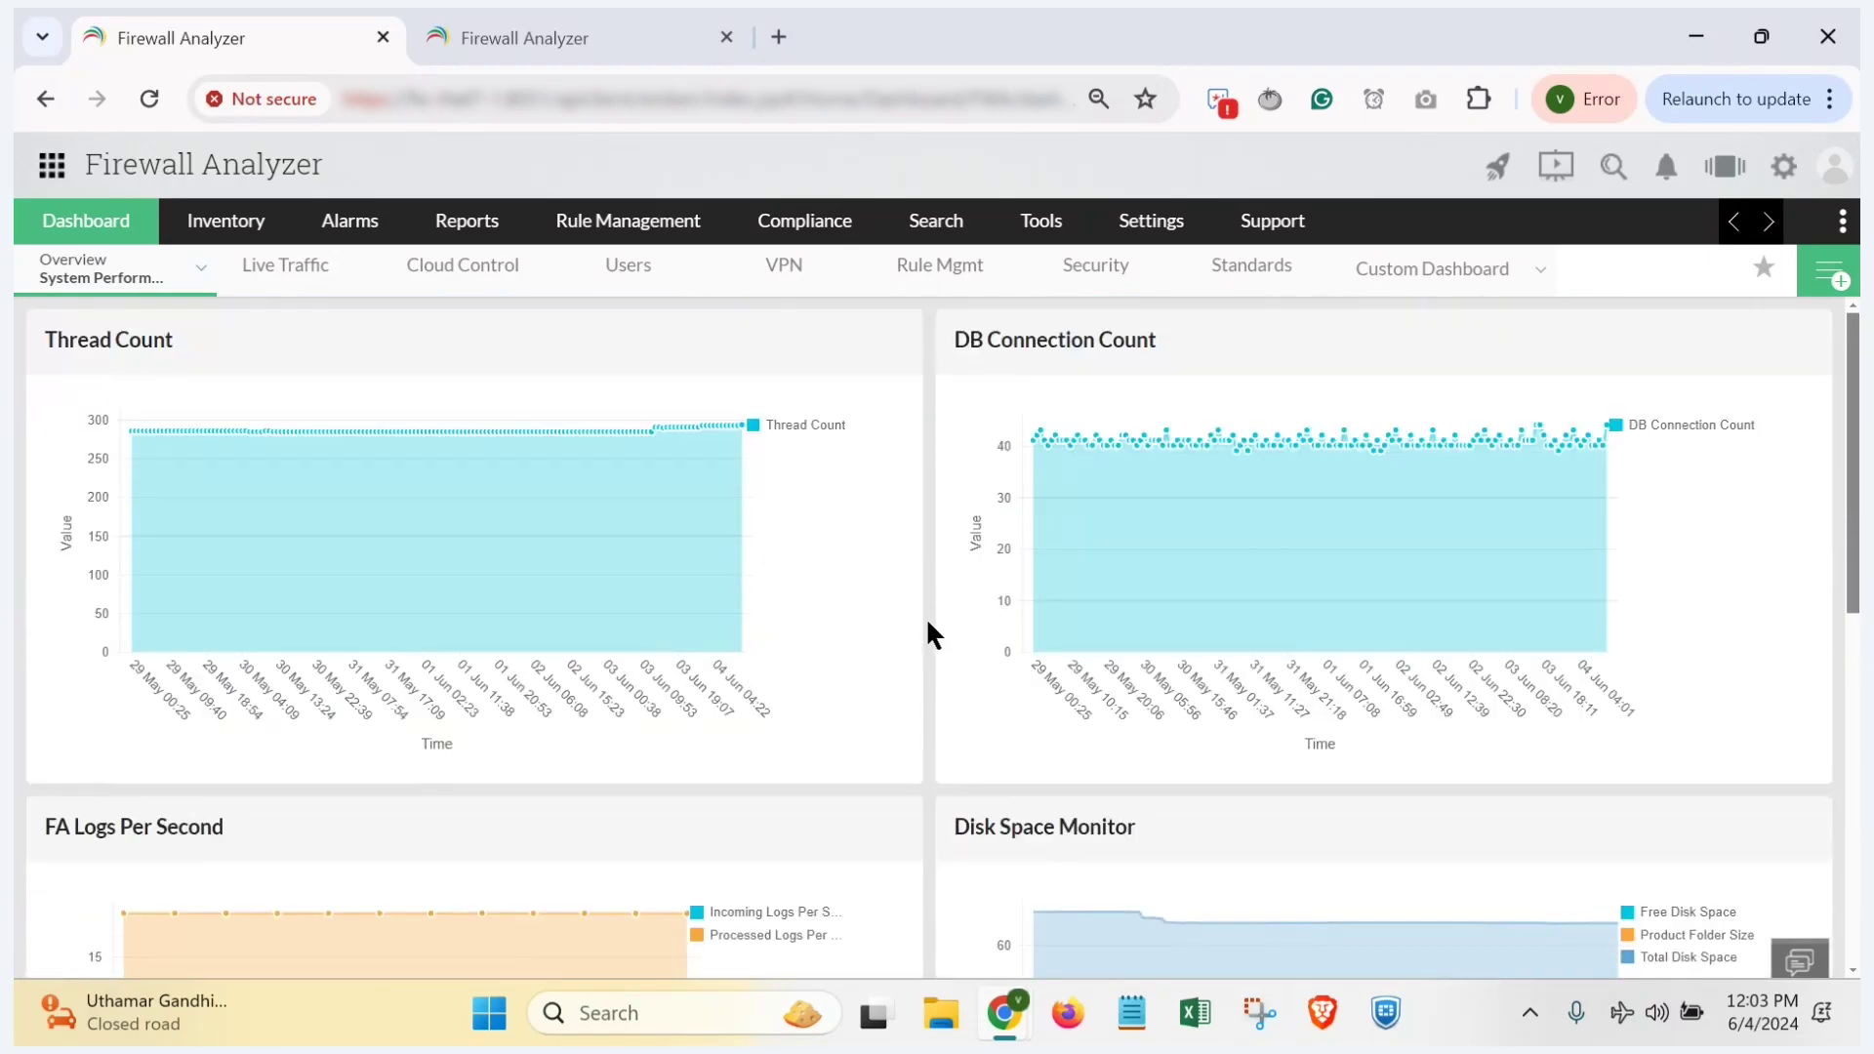
# Step: View the Live Traffic dashboard, and review category usage and the top cloud services and applications on the Cloud Control dashboard
pyautogui.moveTo(146, 264)
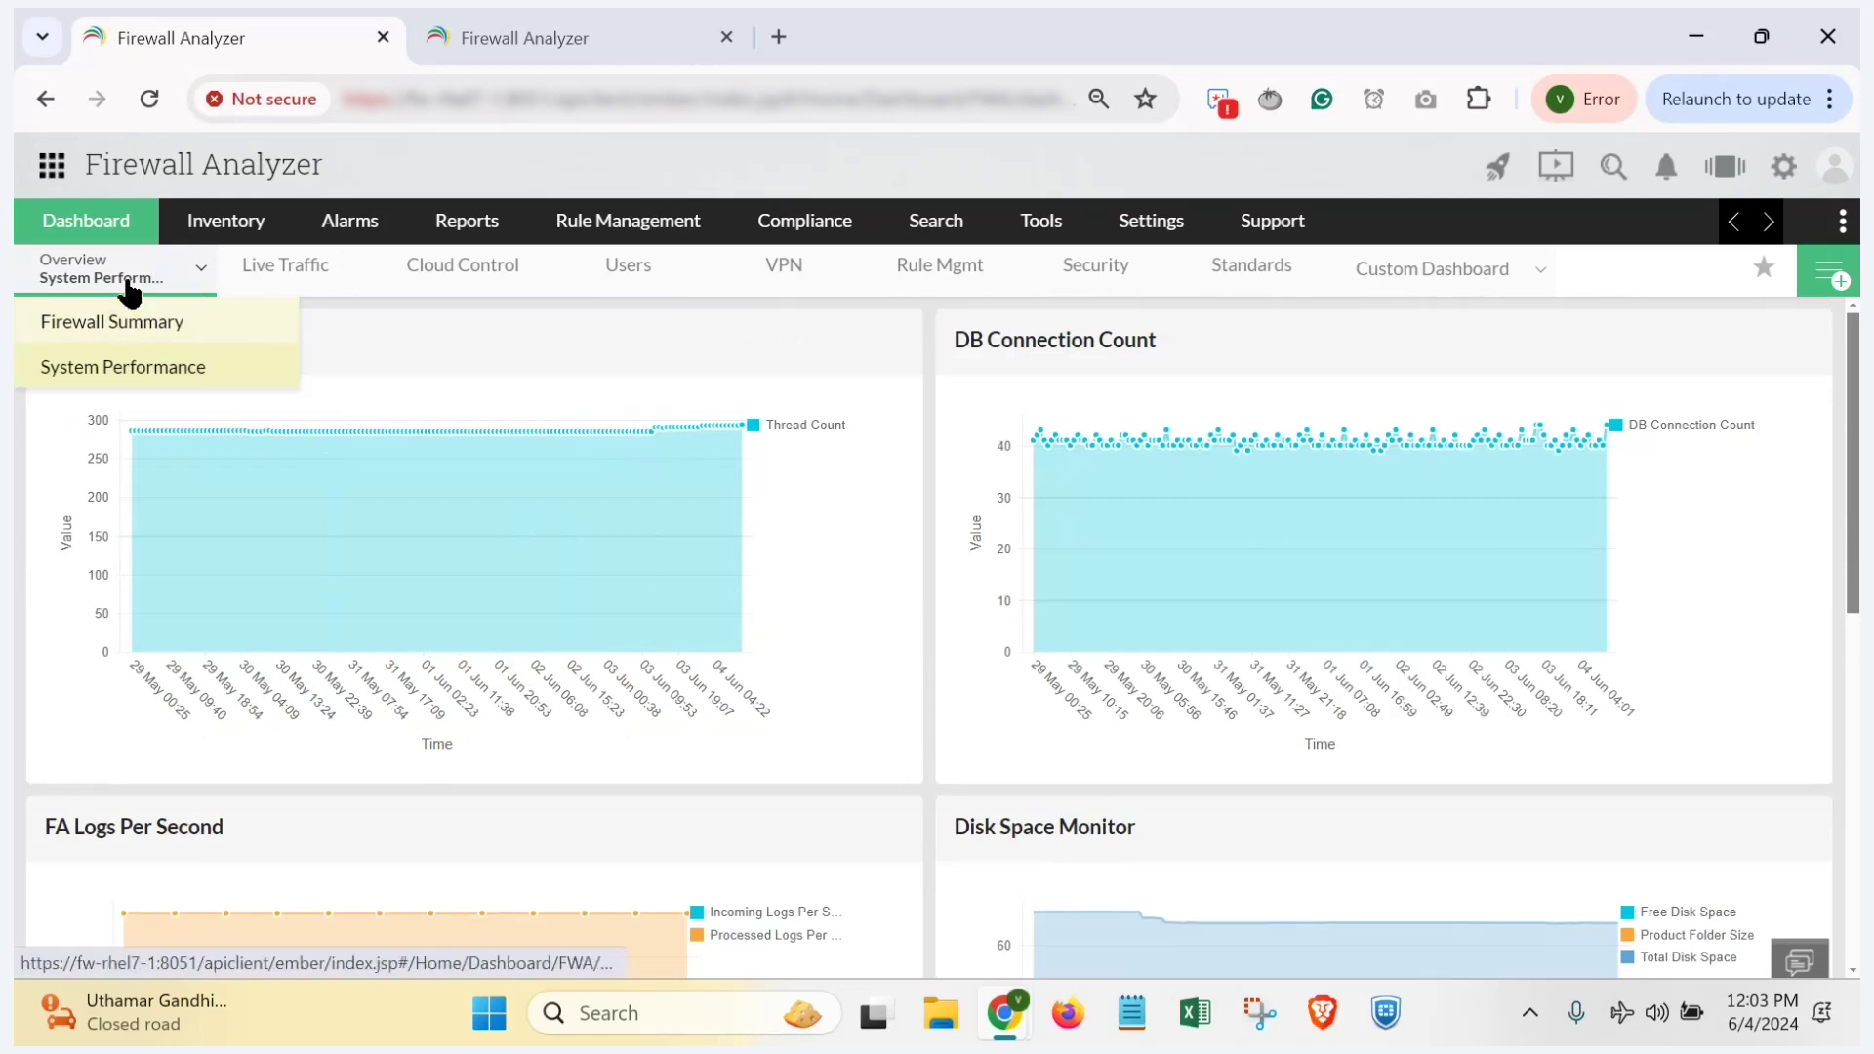
pyautogui.click(276, 286)
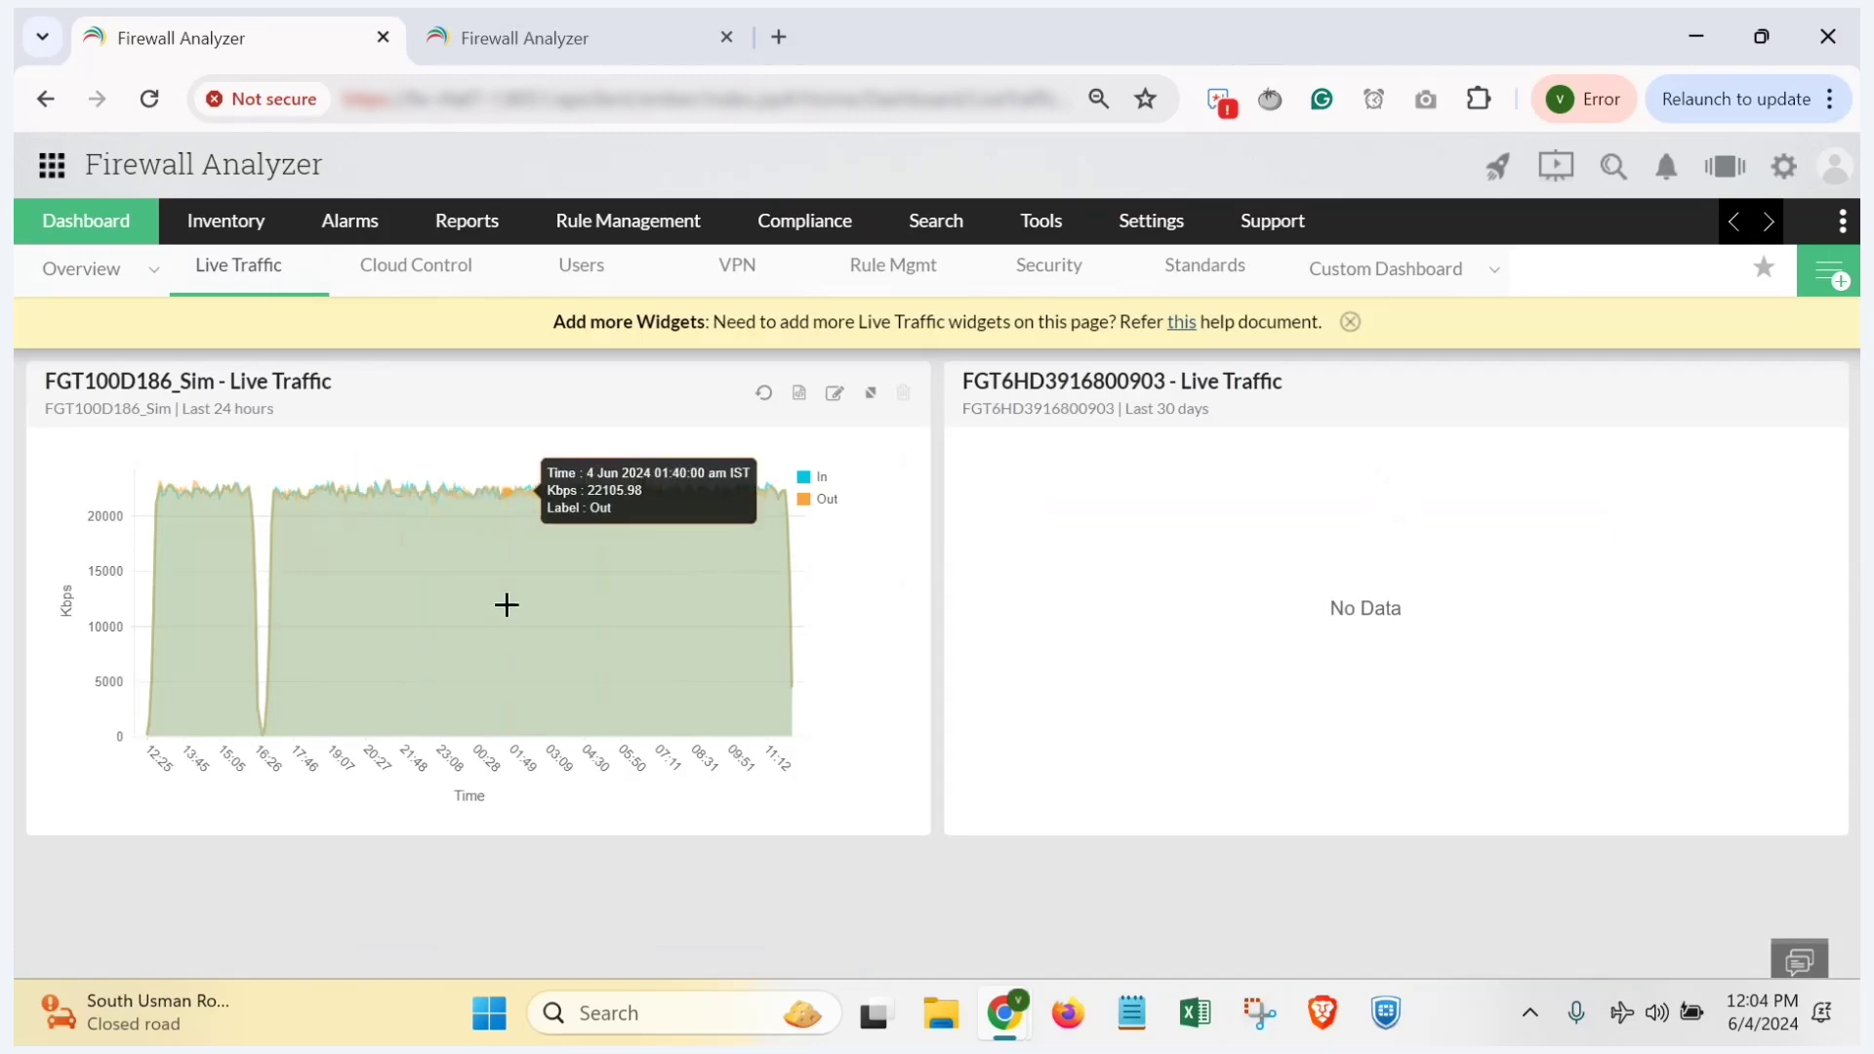
pyautogui.click(435, 269)
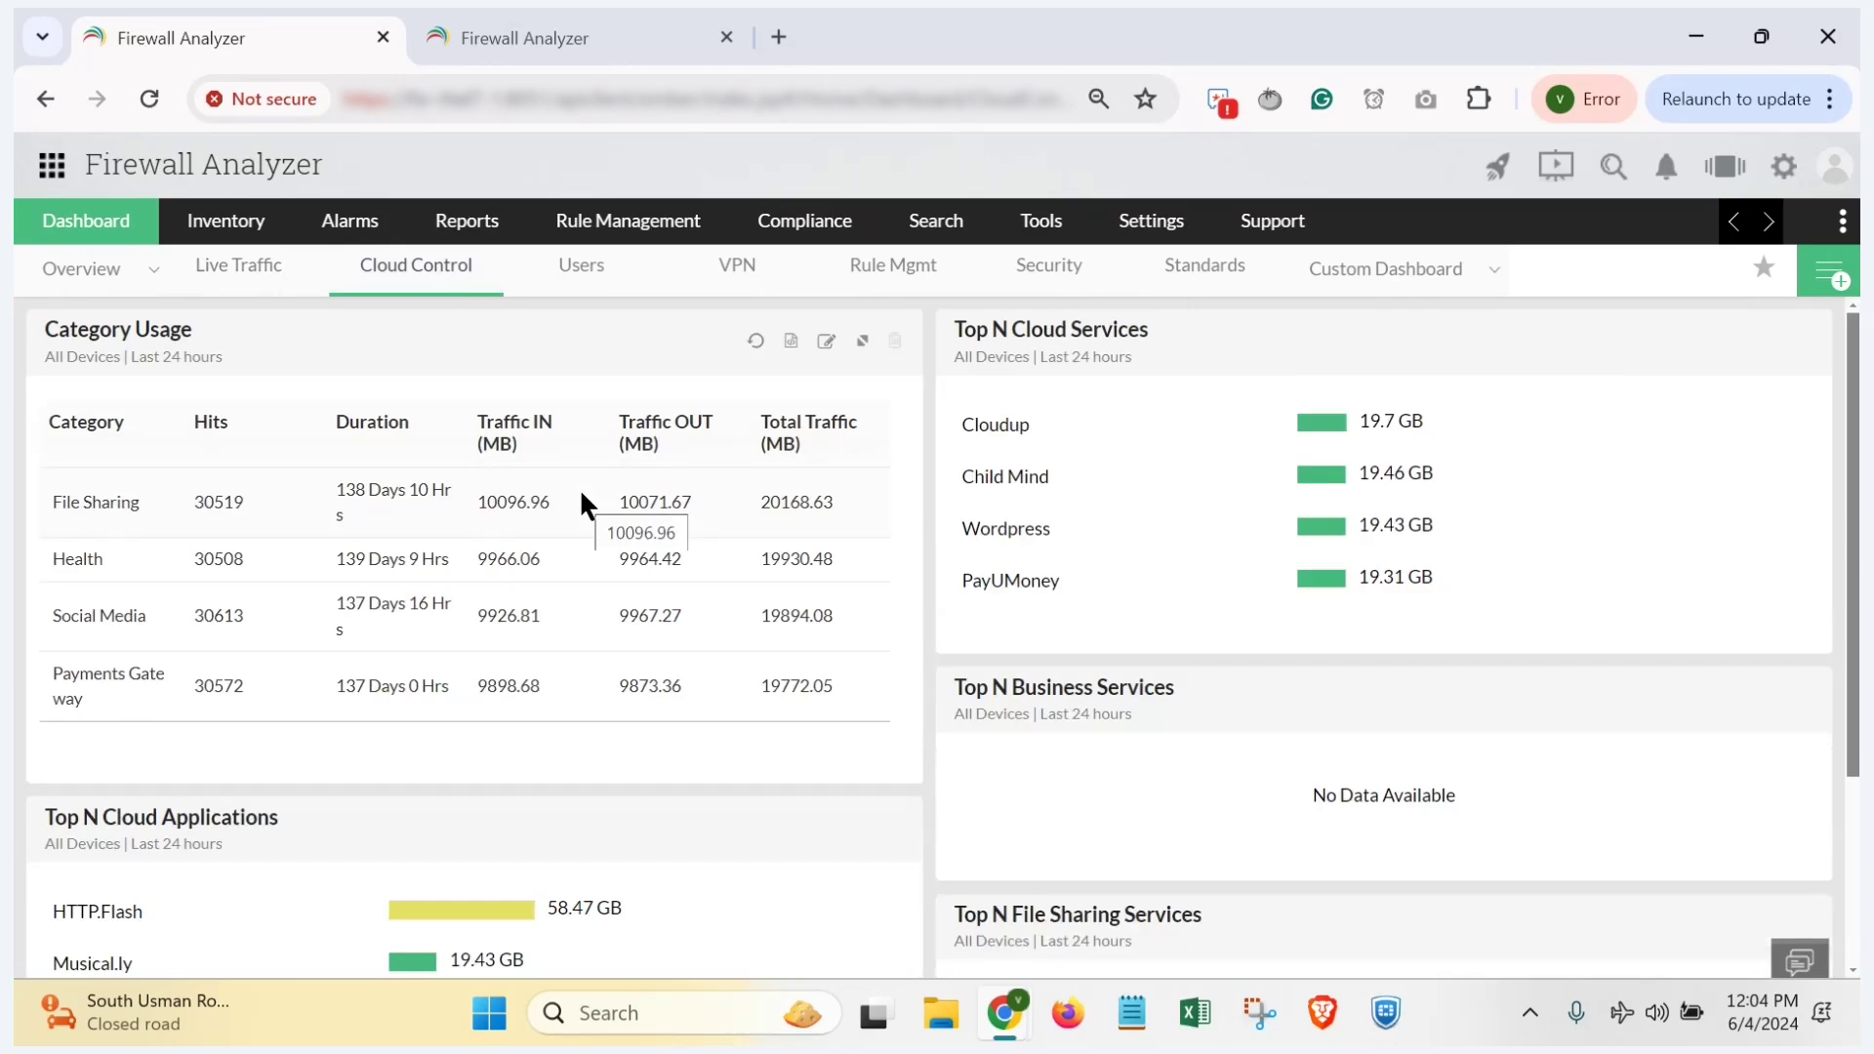
pyautogui.scroll(-3, 582, 493)
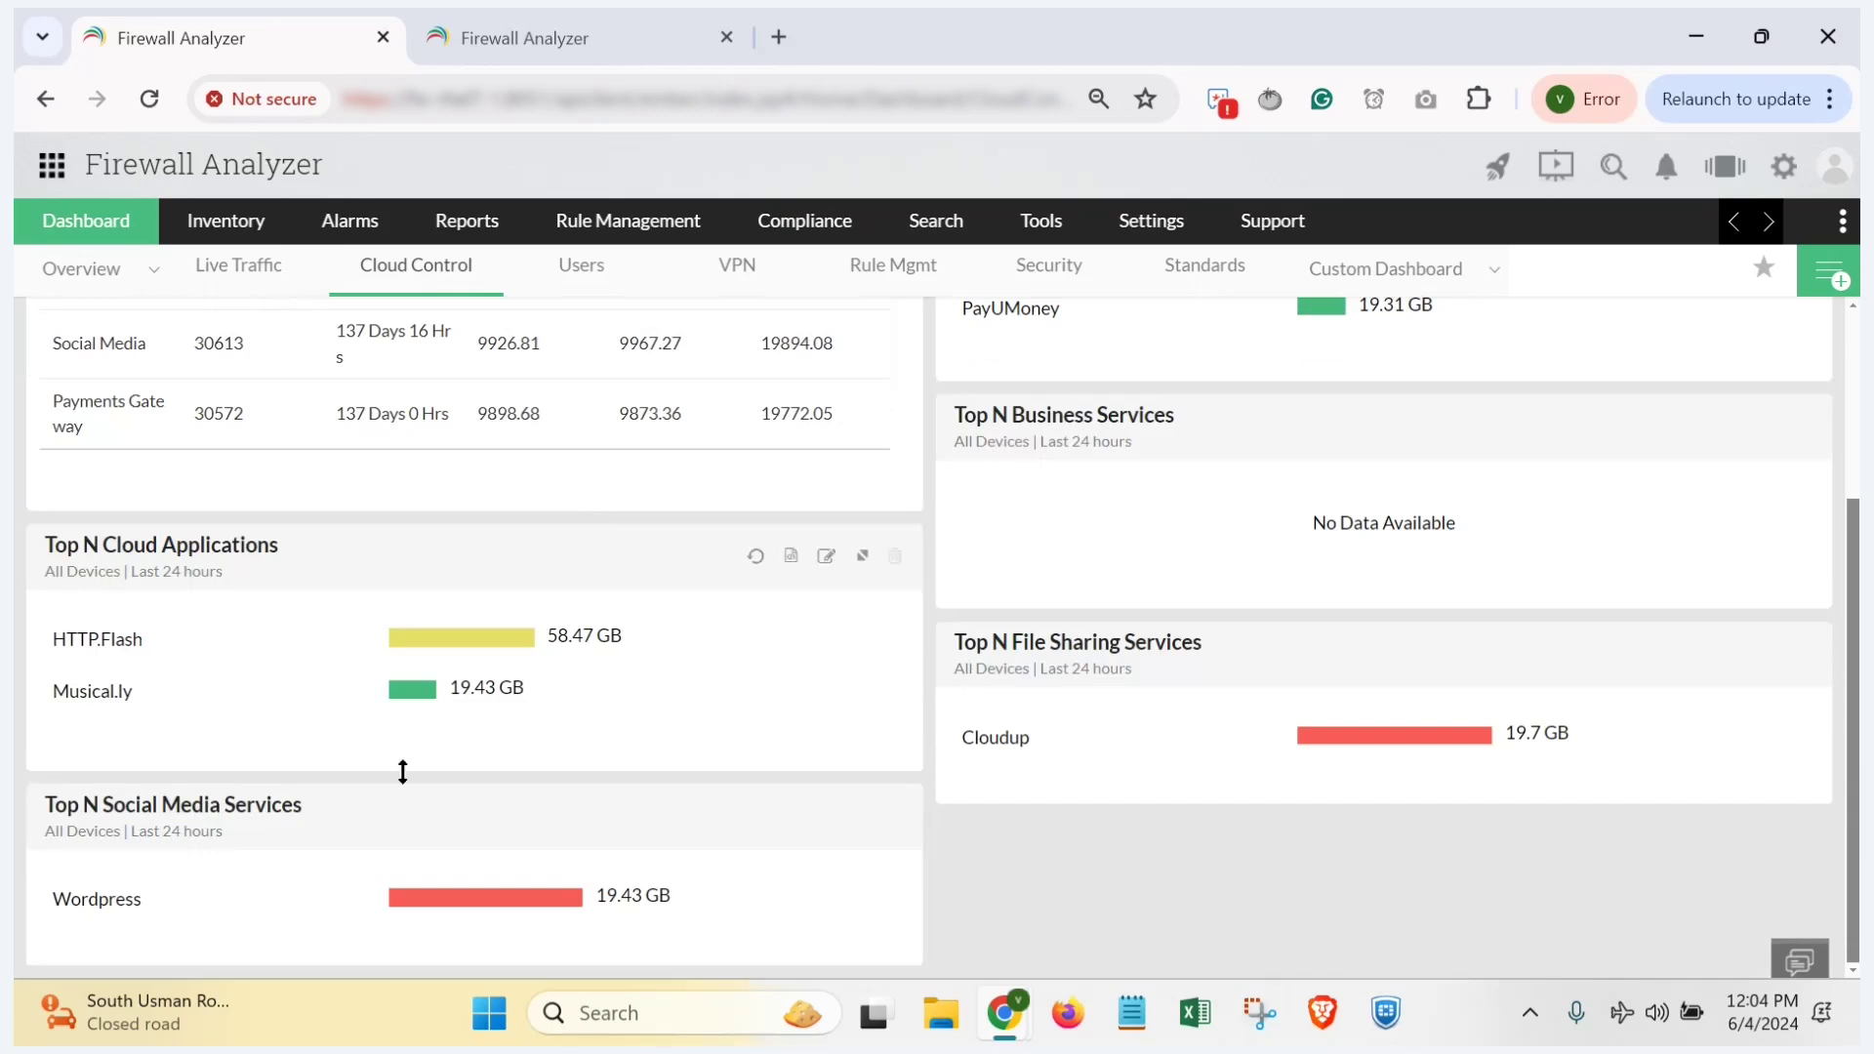
pyautogui.moveTo(530, 647)
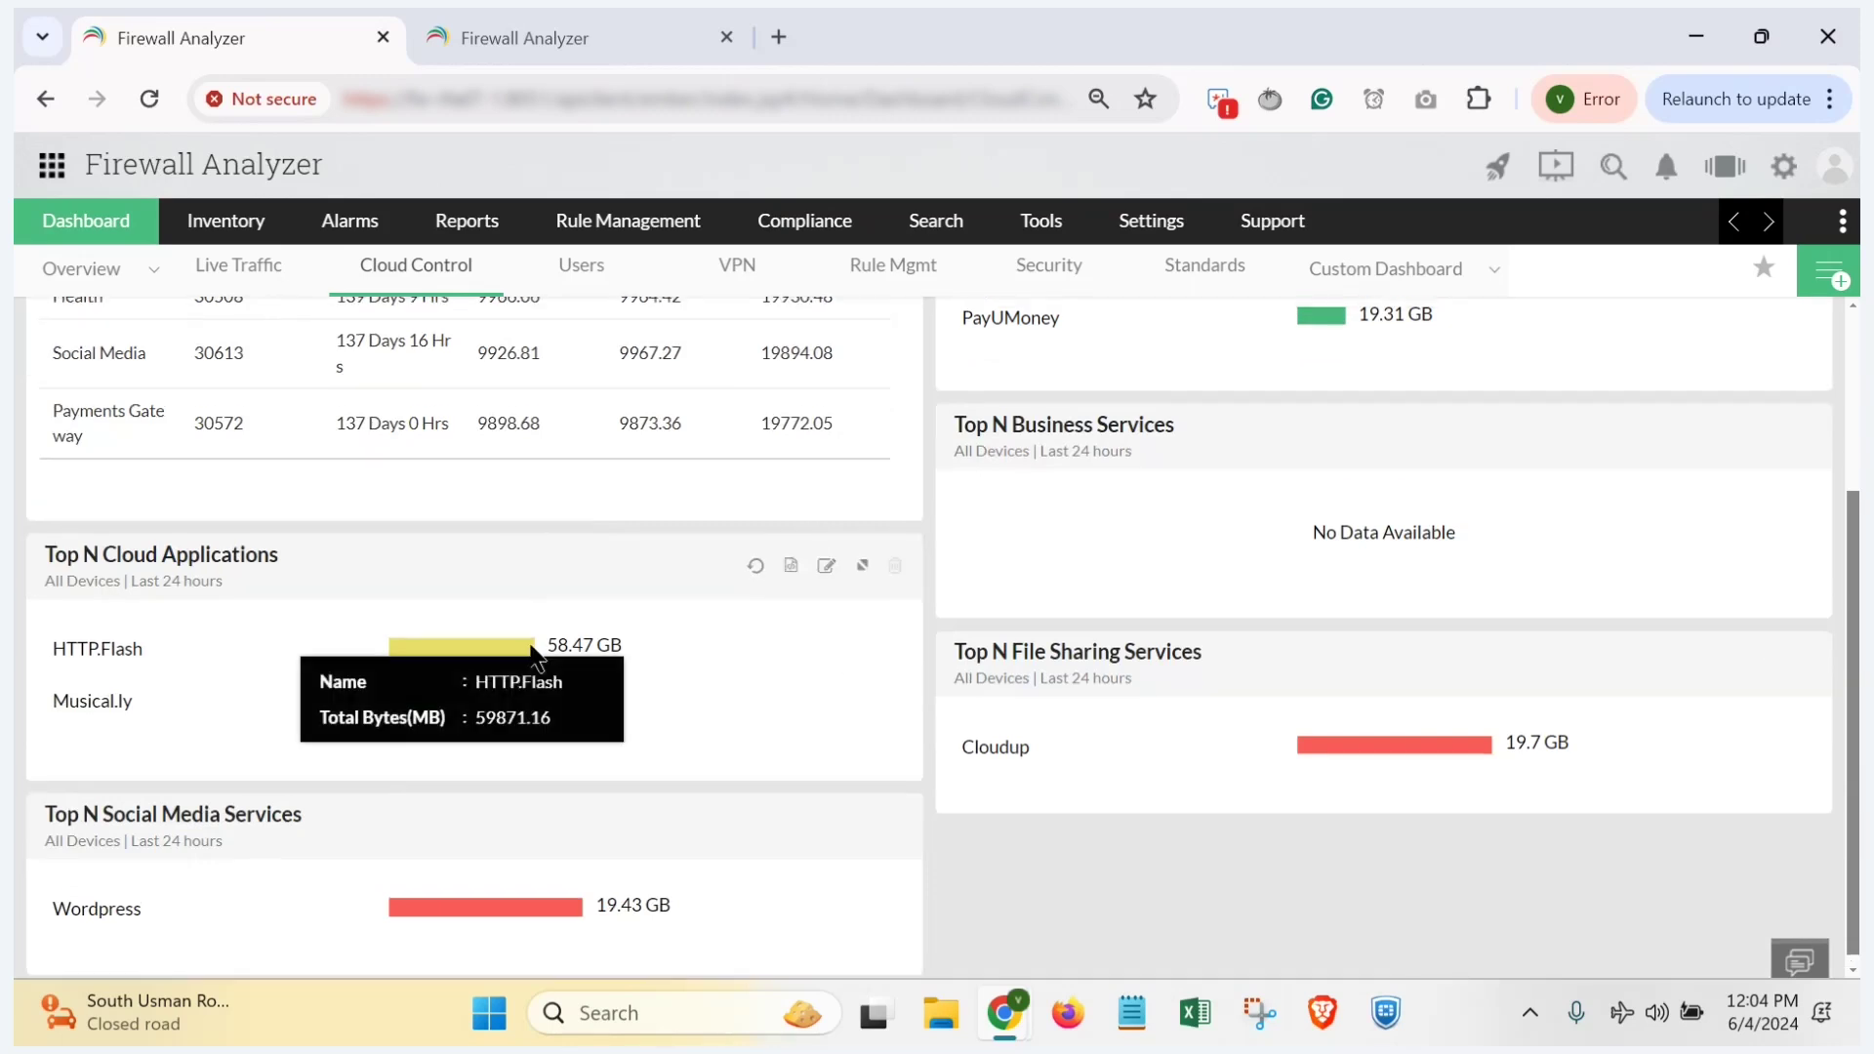
pyautogui.scroll(3, 530, 646)
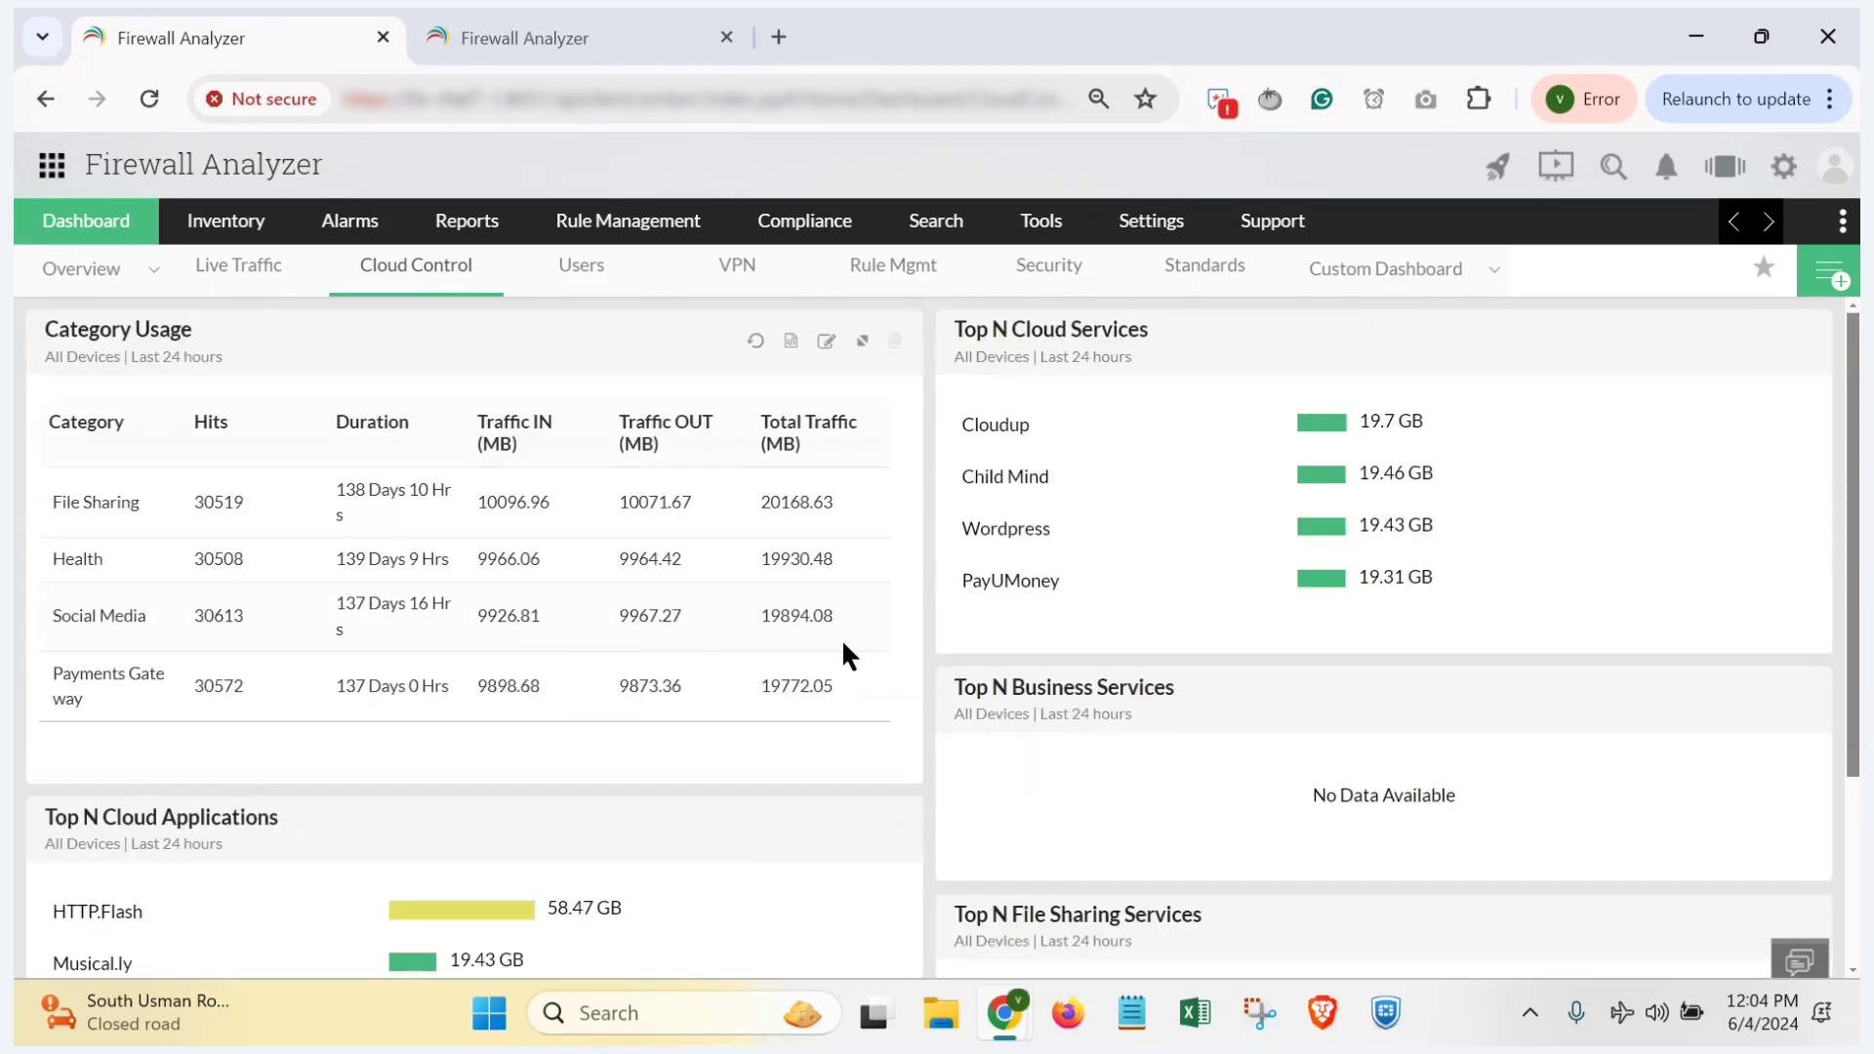
# Step: Review the Cloud Control, Users, VPN, Rule Mgmt, Security and Standards dashboards, and return to the Firewall Summary overview
pyautogui.scroll(-3, 847, 654)
pyautogui.scroll(3, 615, 586)
pyautogui.click(594, 276)
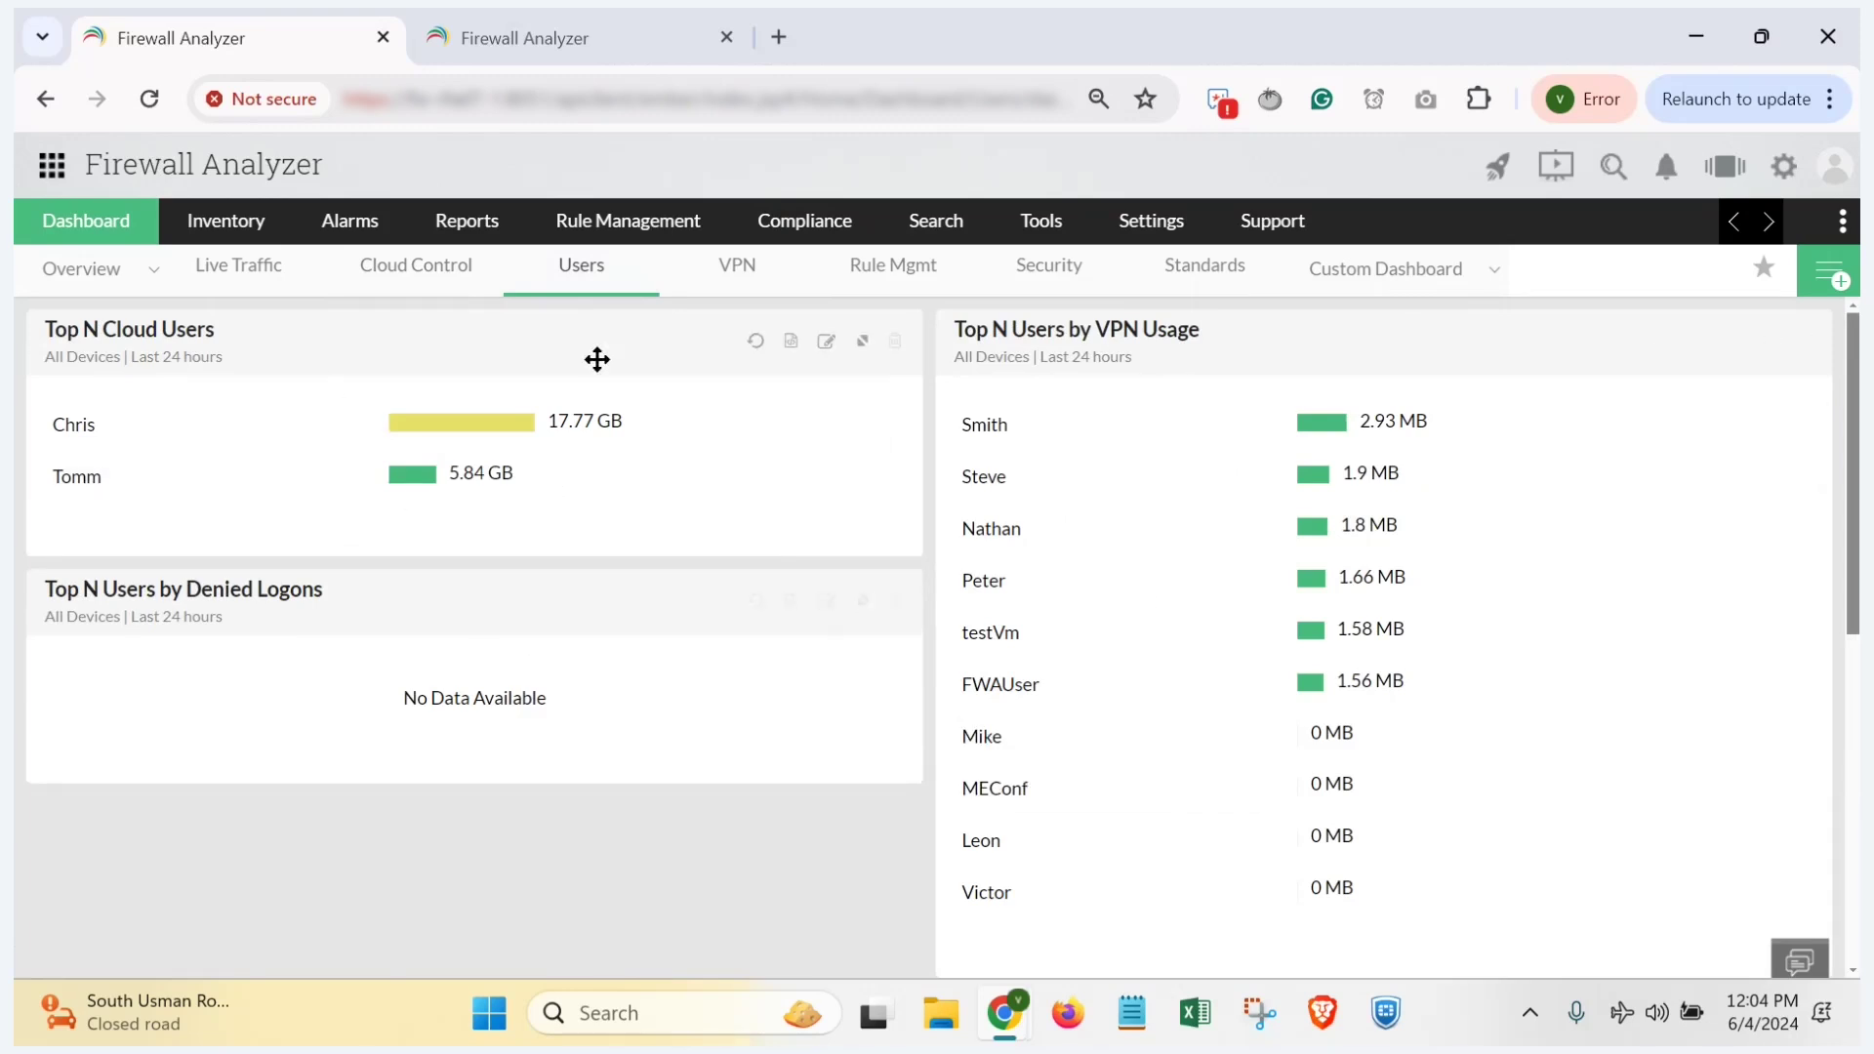
pyautogui.click(746, 265)
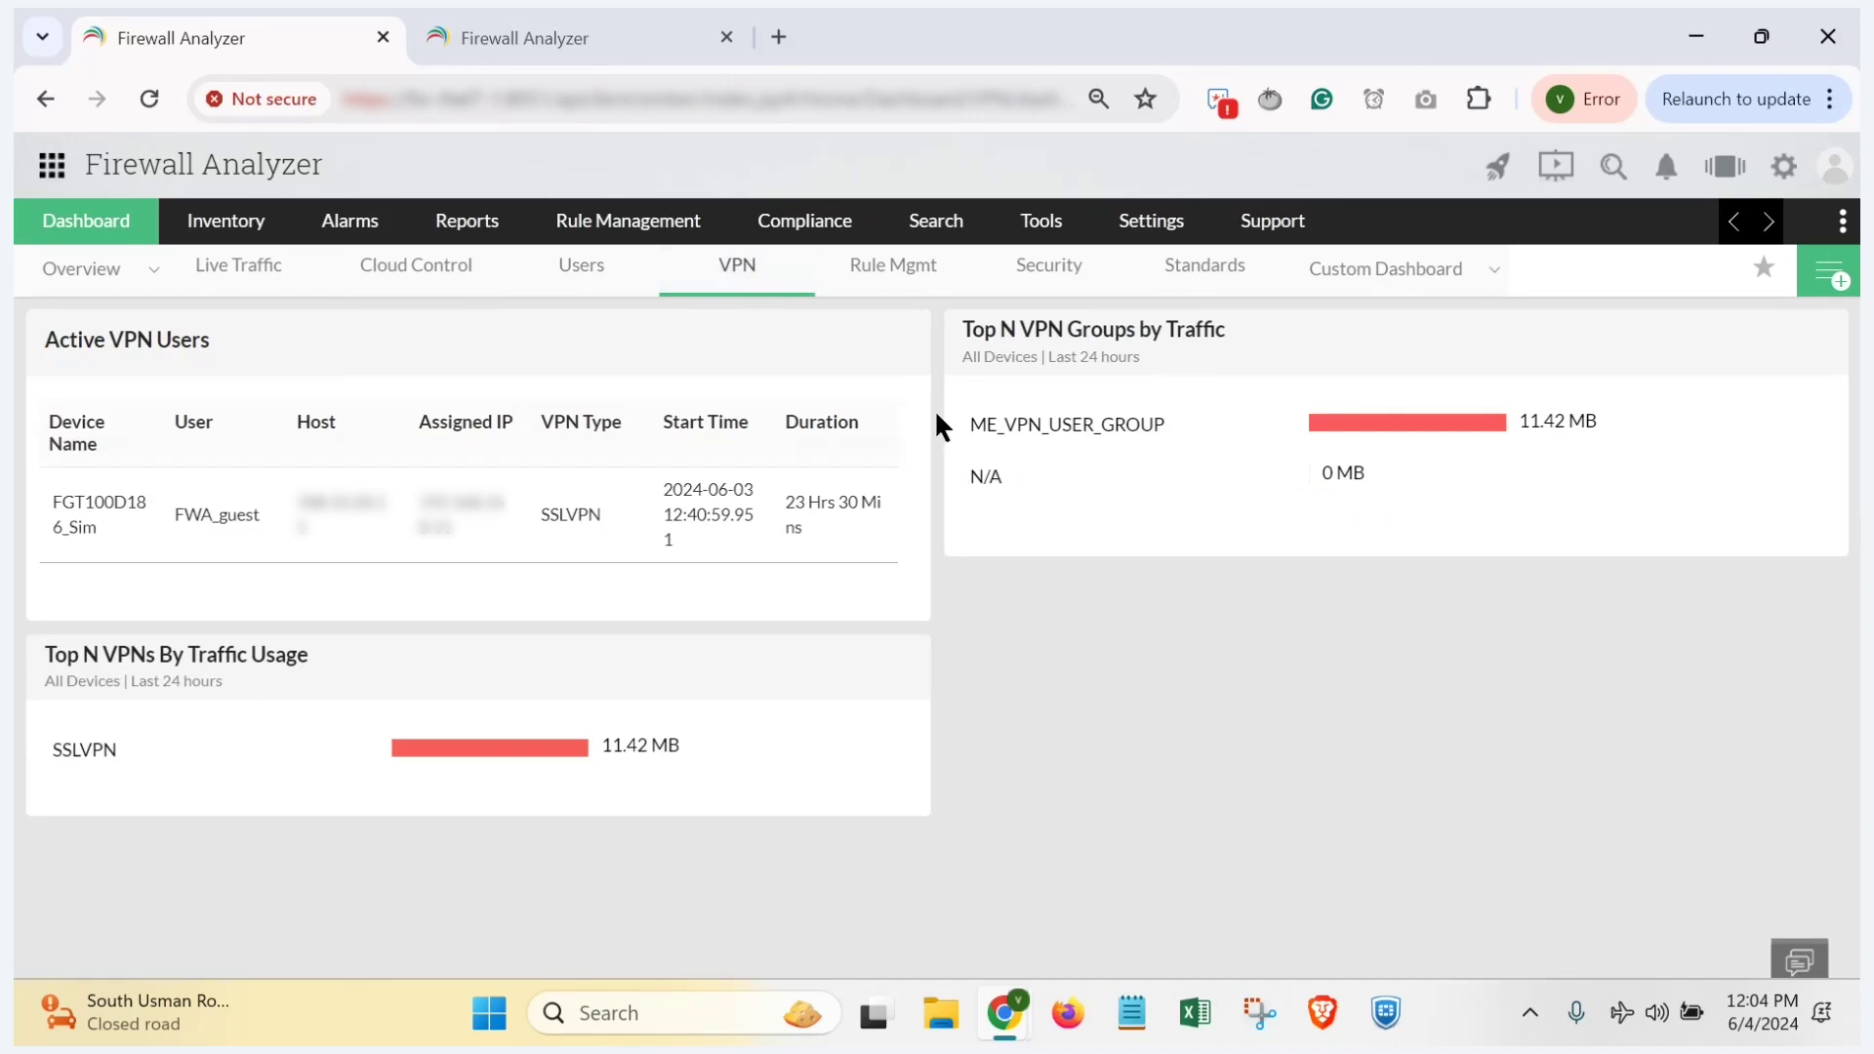
pyautogui.click(899, 282)
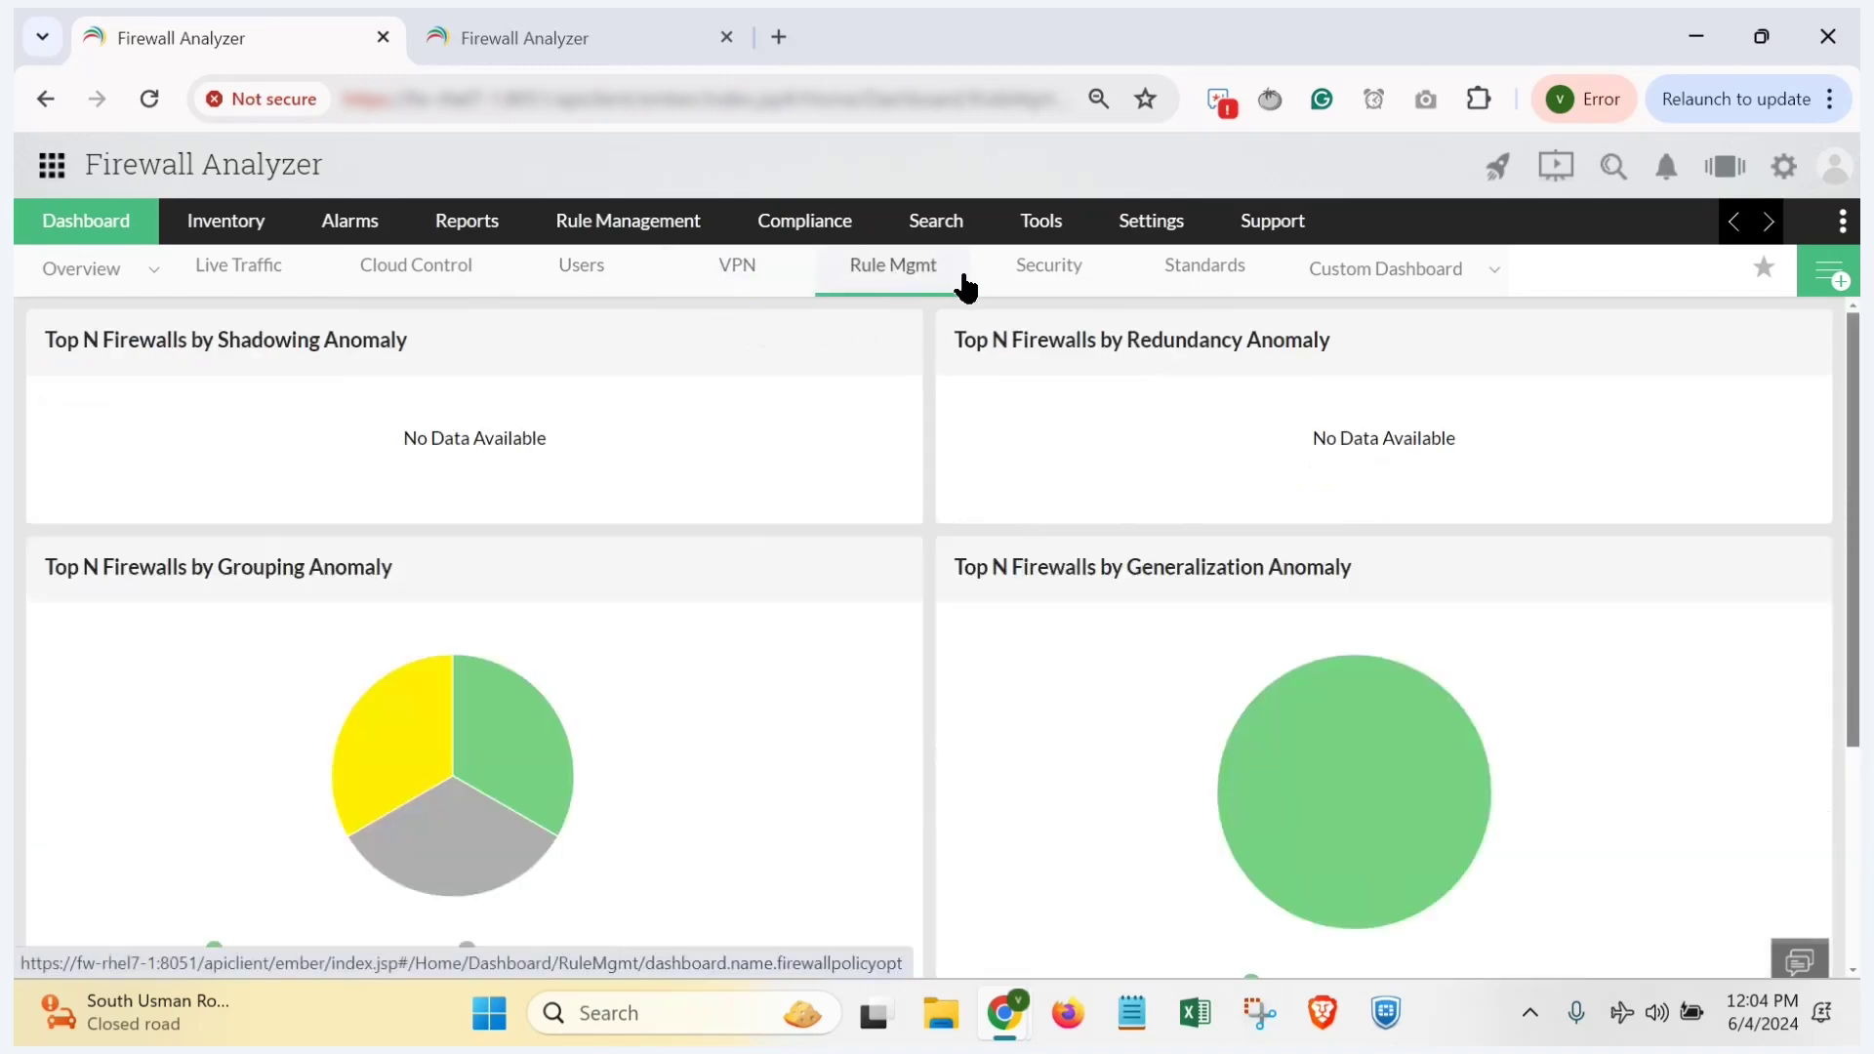
pyautogui.click(1051, 280)
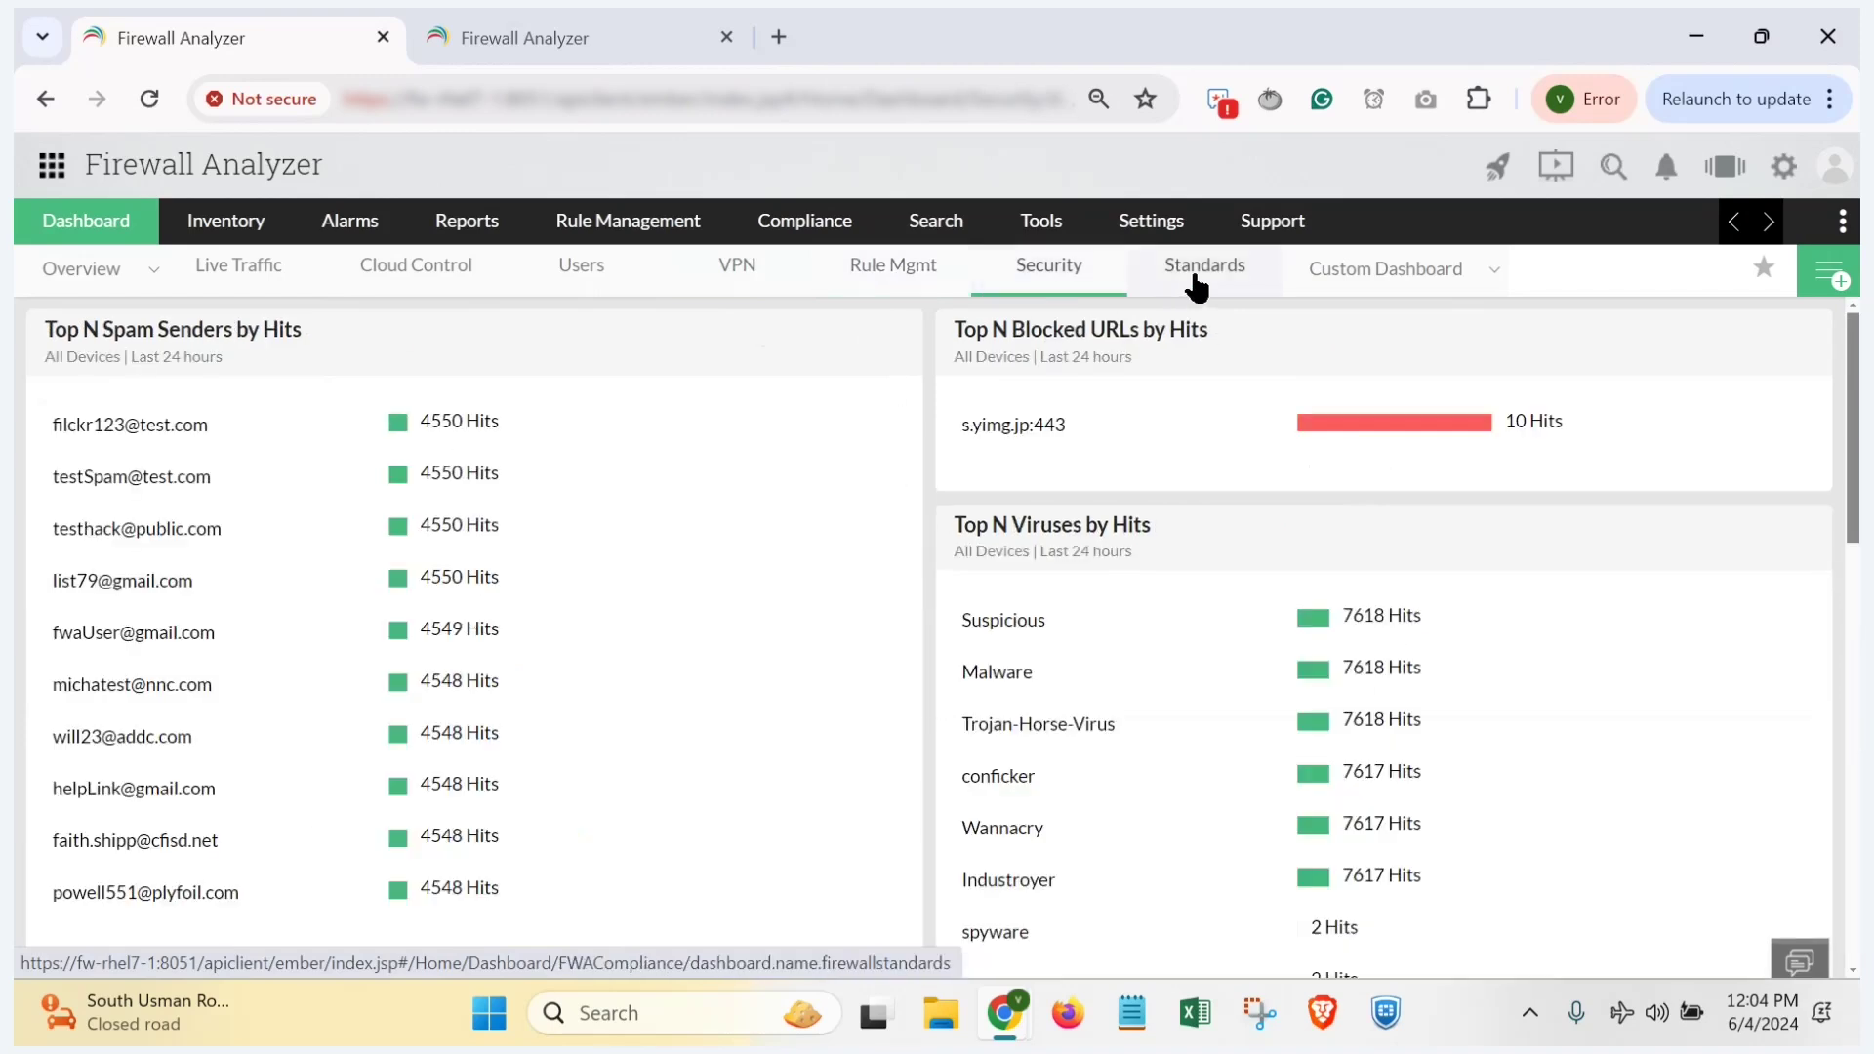
pyautogui.click(1199, 283)
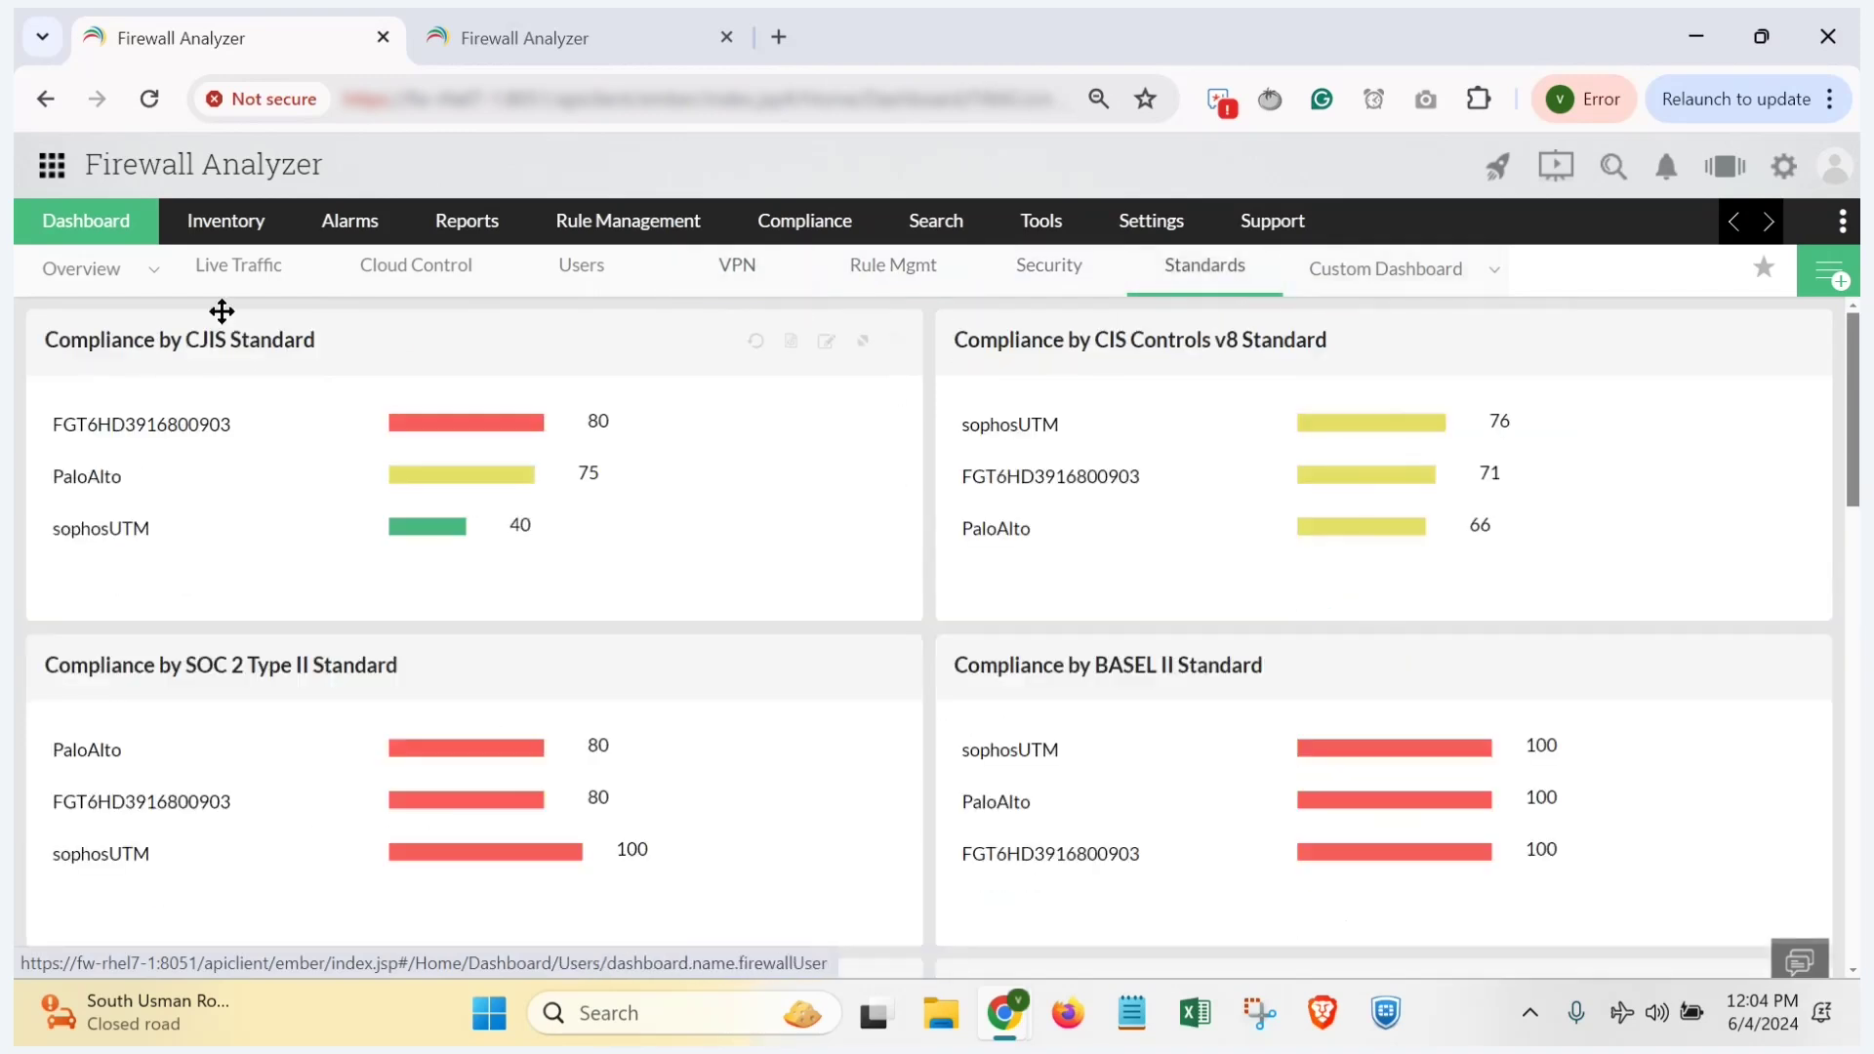
pyautogui.click(65, 262)
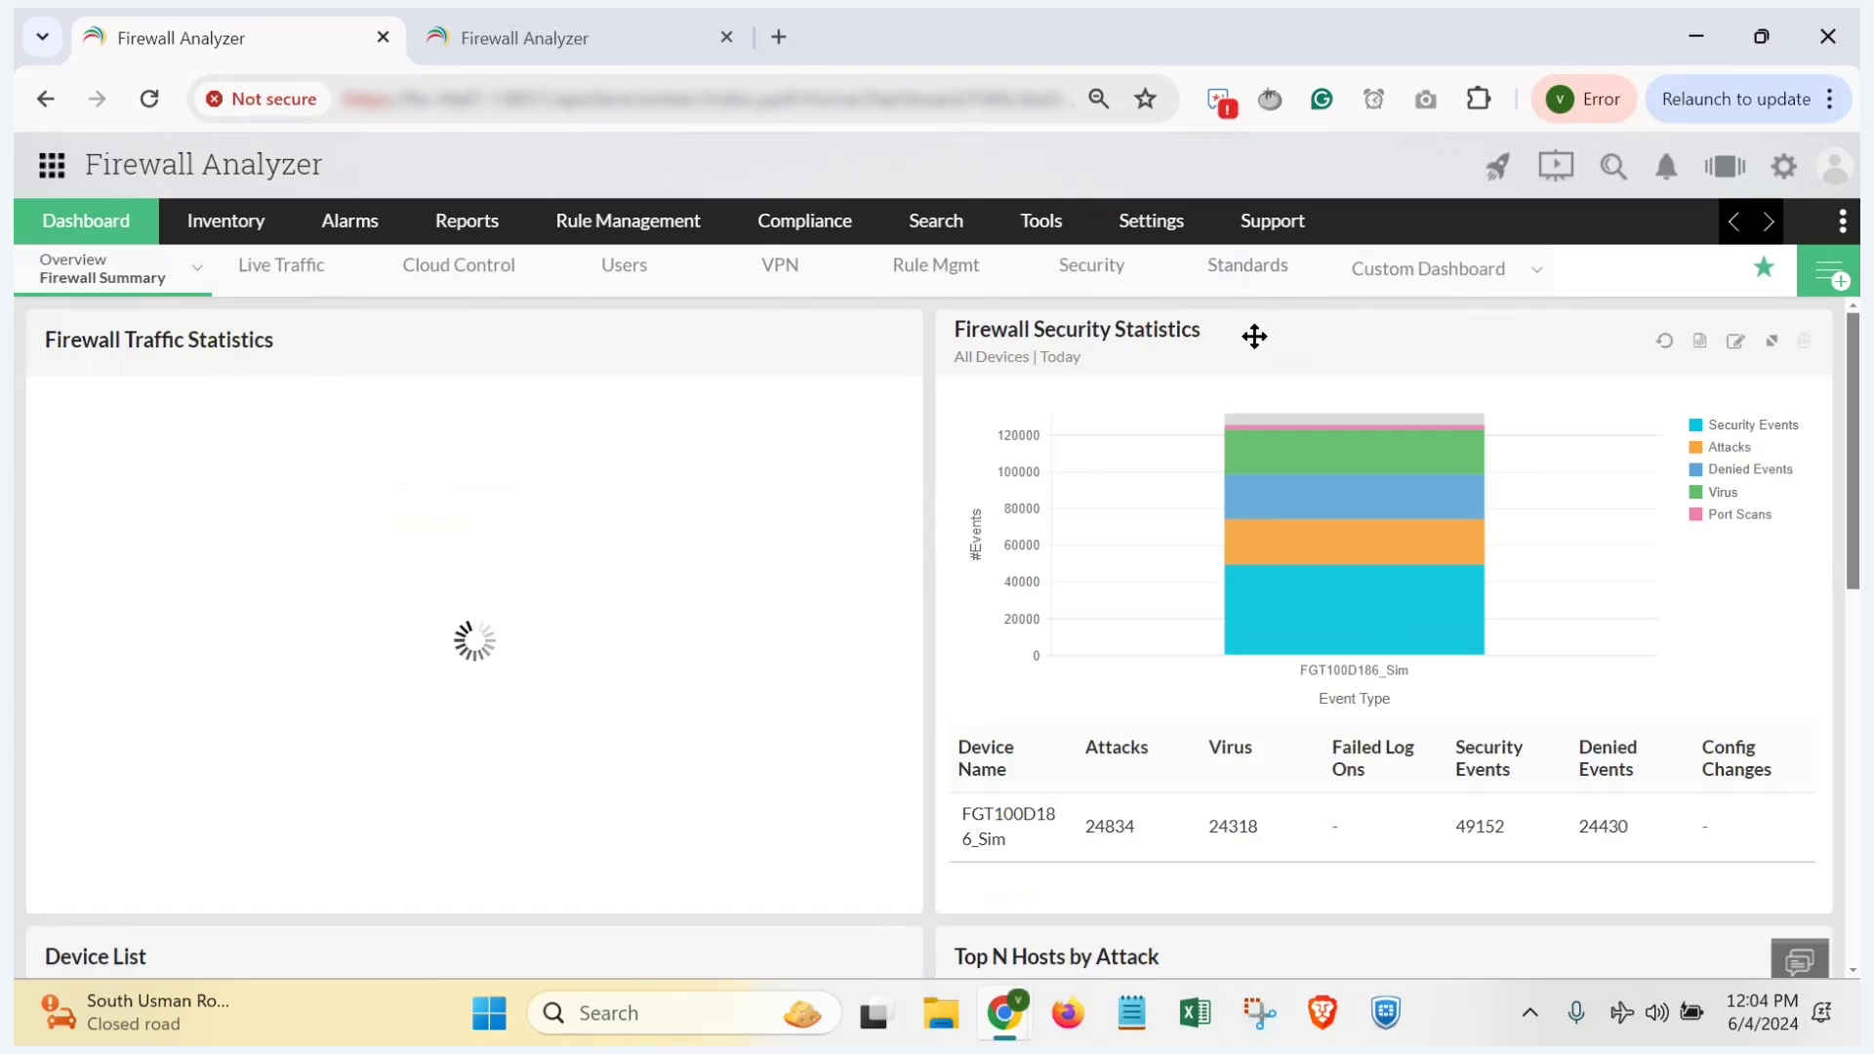
# Step: Start a custom dashboard named New Dashboard and continue to its widget selection
pyautogui.moveTo(1479, 283)
pyautogui.click(1431, 322)
pyautogui.click(1493, 404)
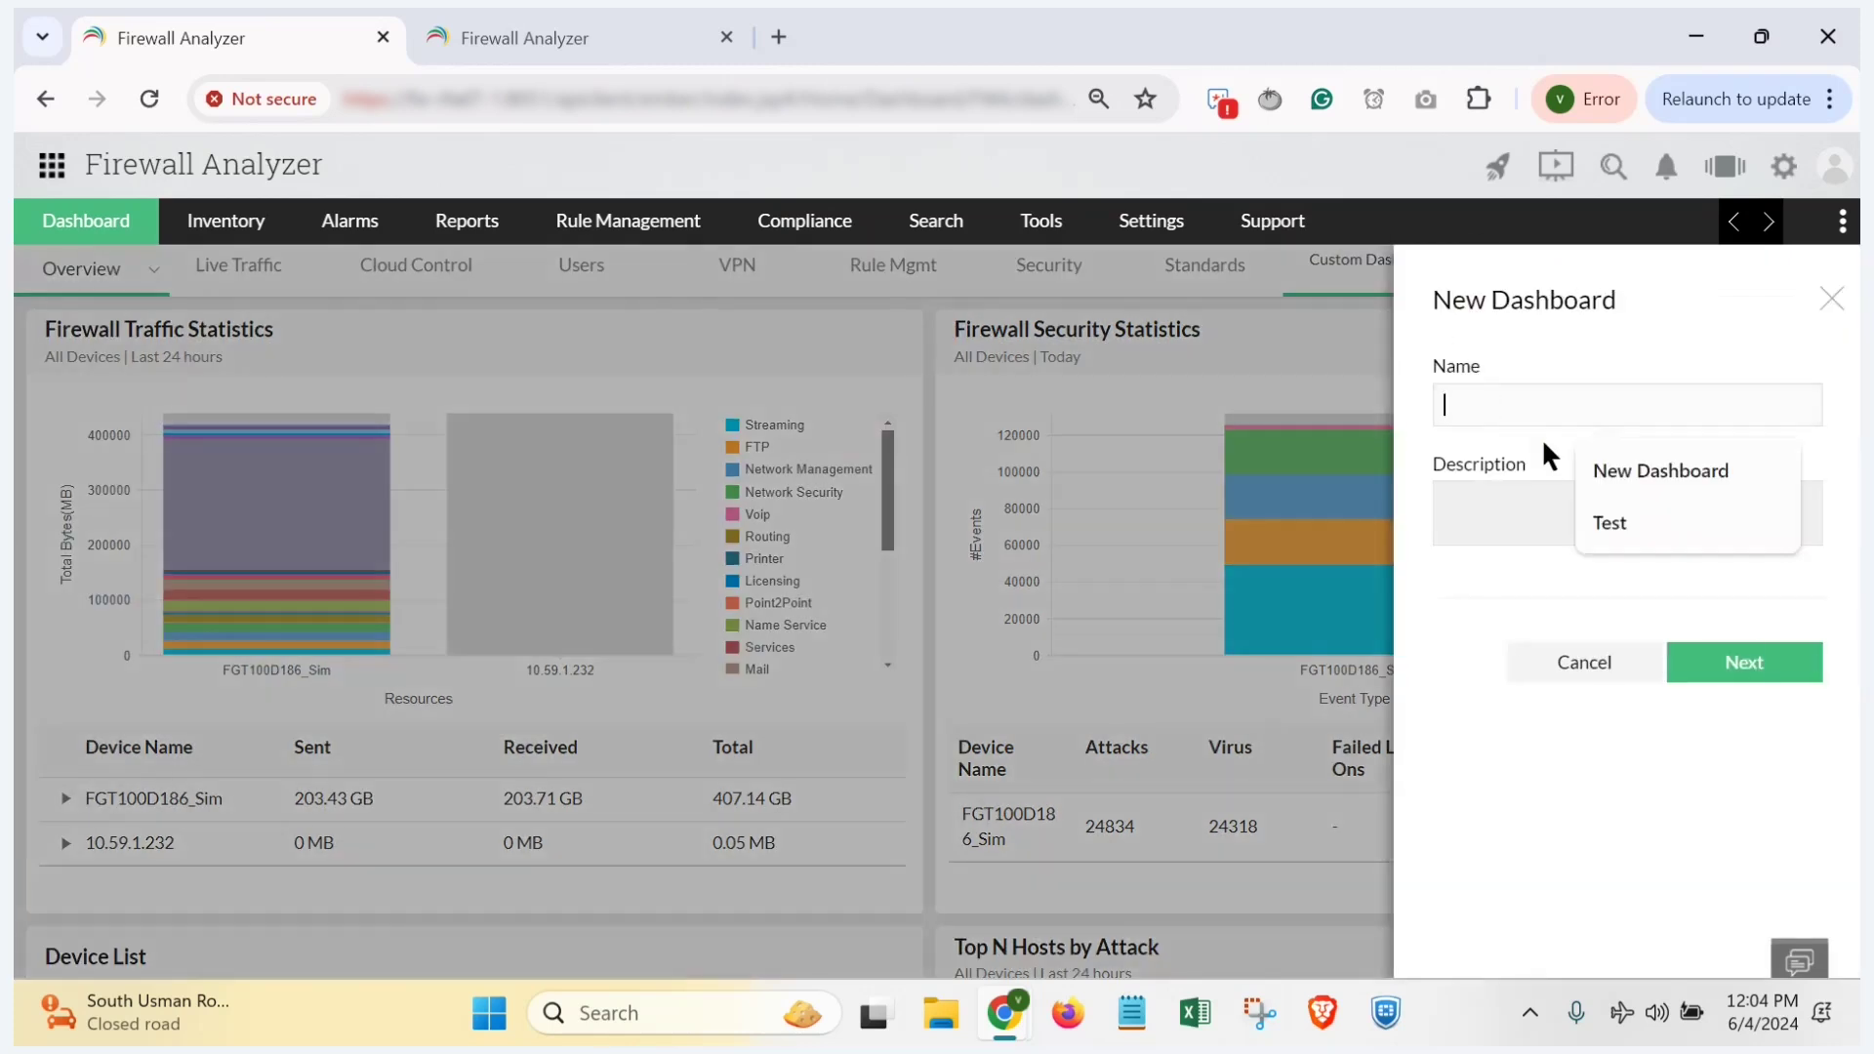
pyautogui.click(1608, 472)
pyautogui.click(1713, 660)
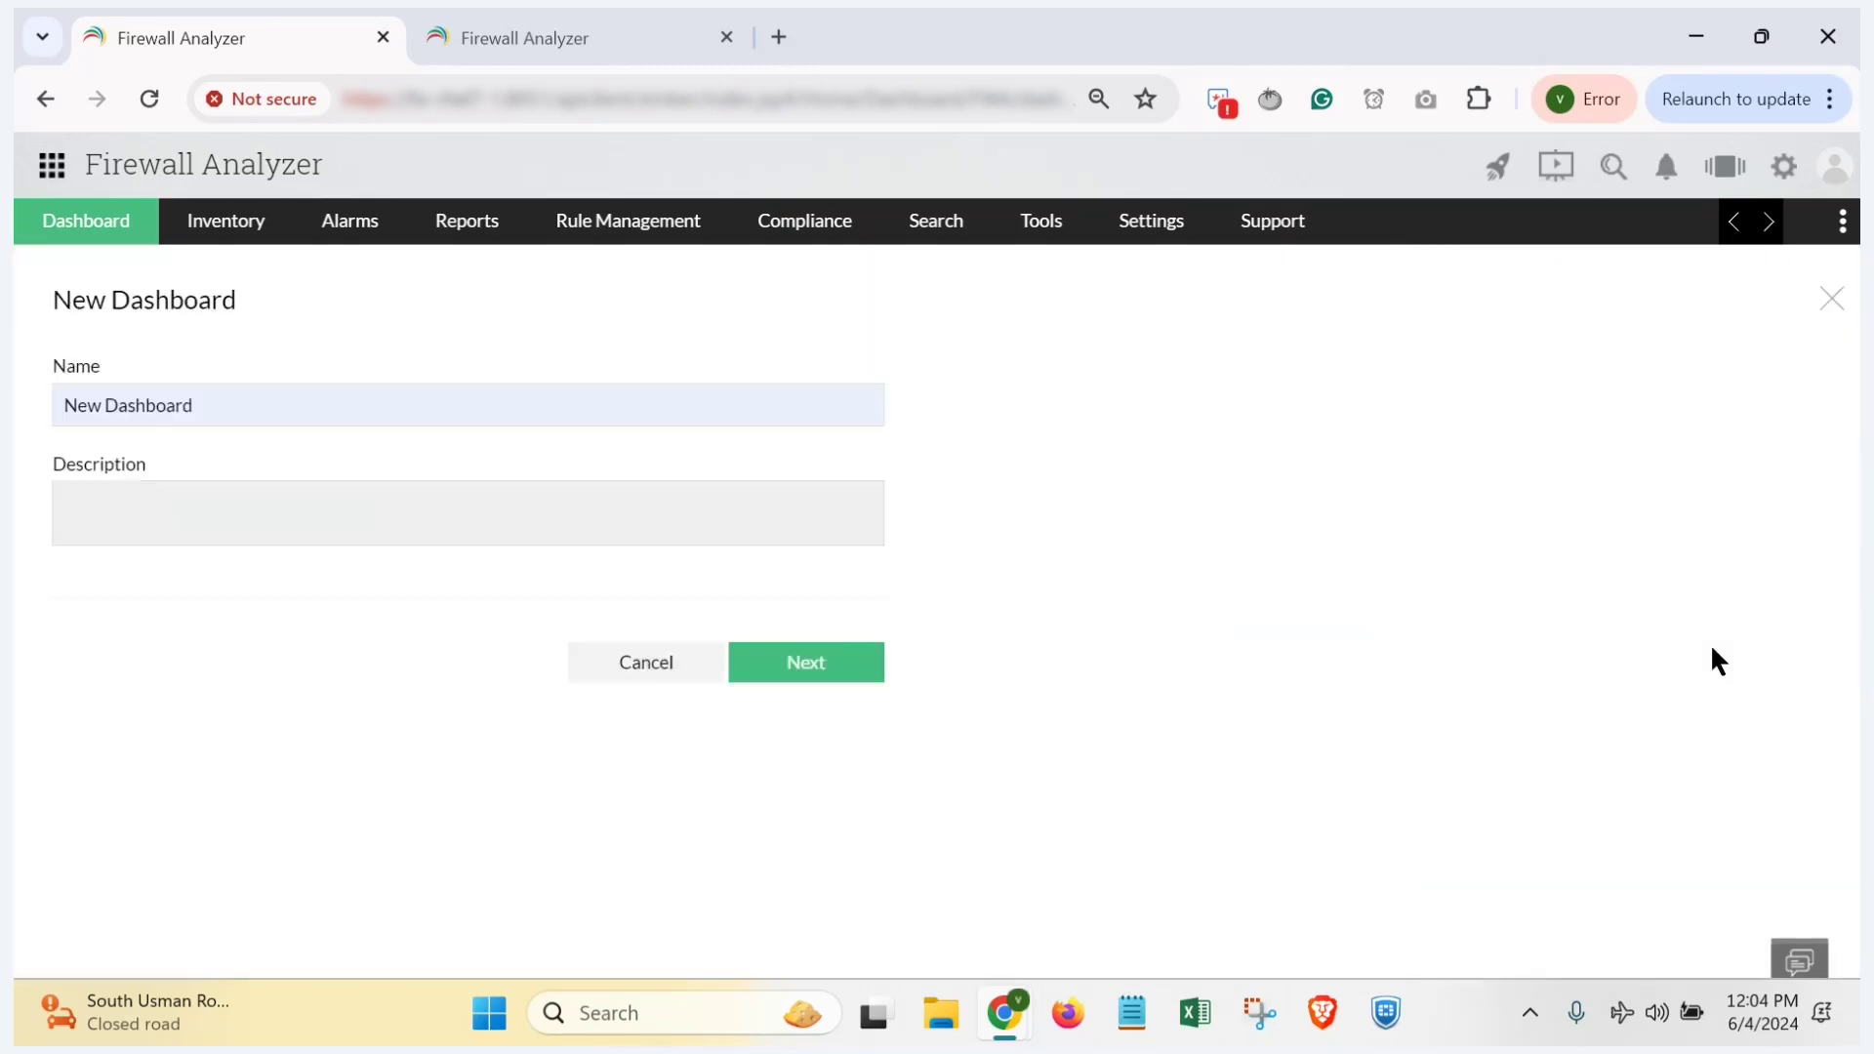
# Step: Add the Category Usage, Compliance by GDPR Standard and Compliance by NERC CIP Standard widgets to the dashboard
pyautogui.click(238, 487)
pyautogui.click(205, 648)
pyautogui.scroll(-2, 218, 732)
pyautogui.click(260, 644)
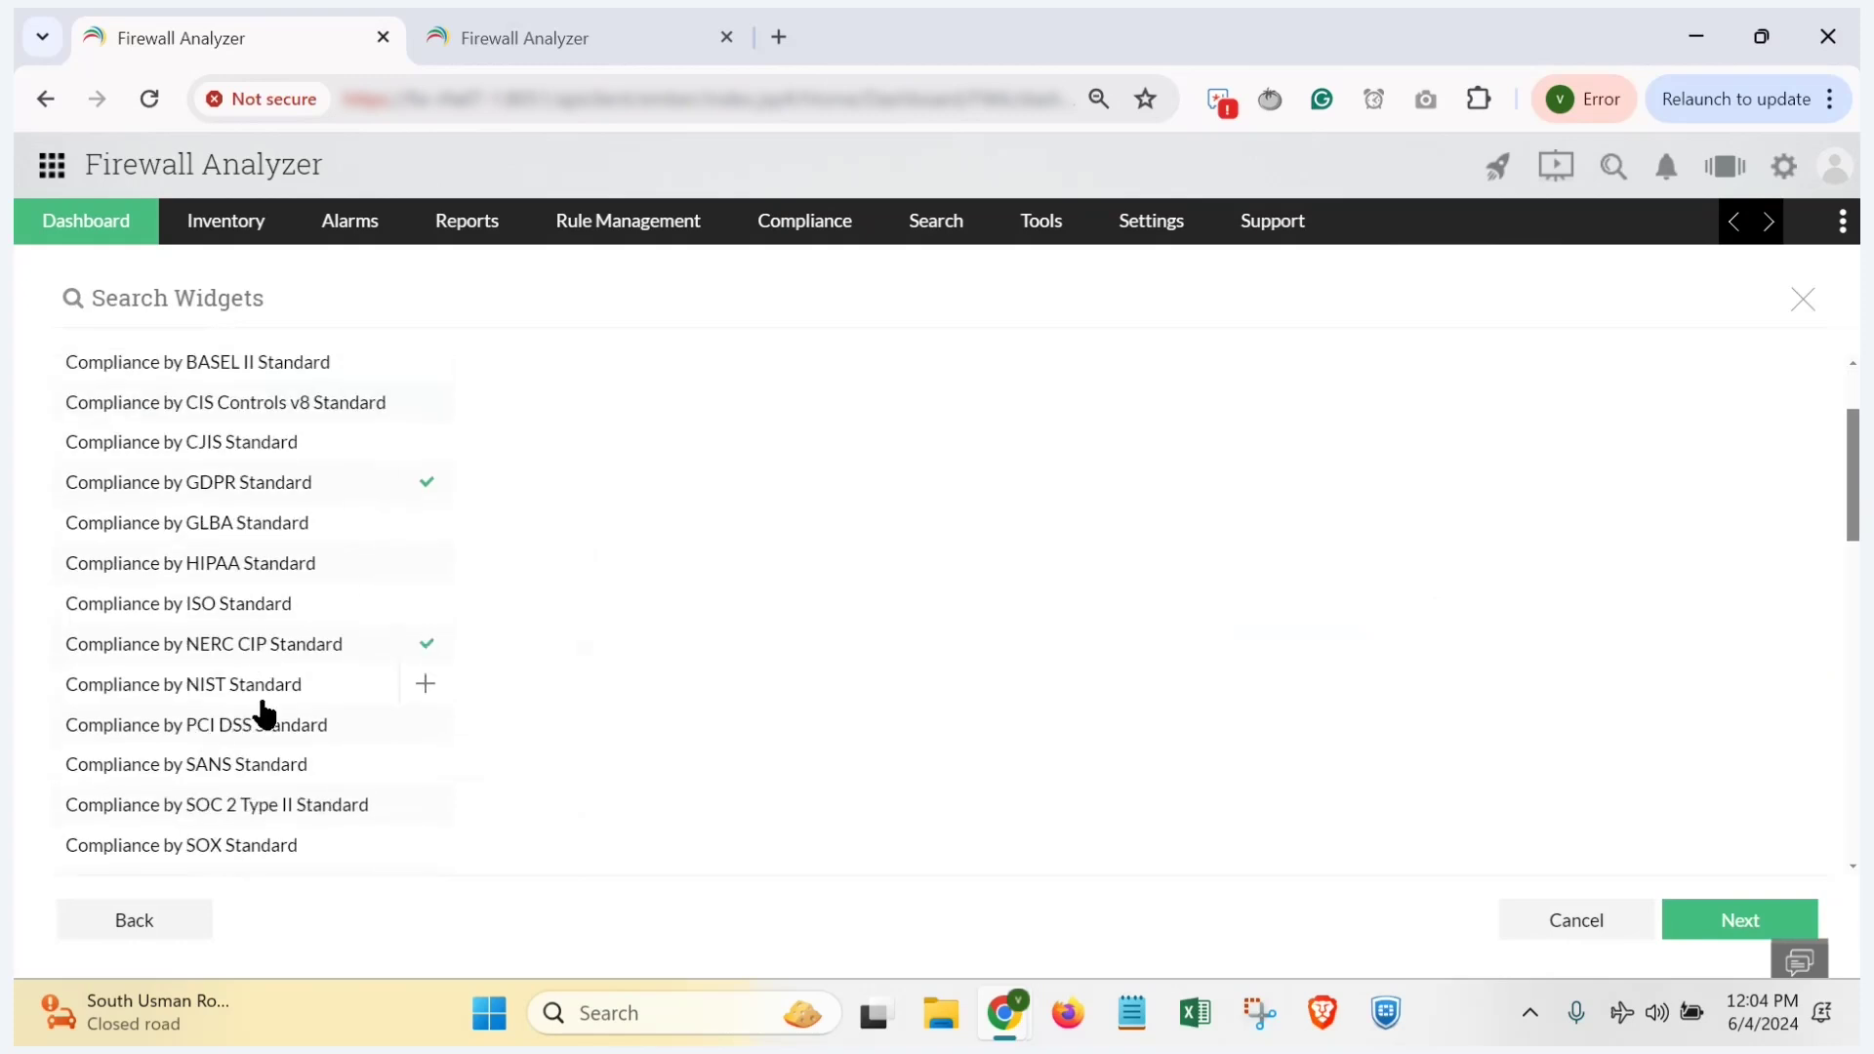
# Step: Add the Firewall Live Traffic, Top N Blocked URLs by Hits, Top N VPN Groups by Traffic and Top N Social Media Services widgets, and continue to user association
pyautogui.scroll(-3, 249, 708)
pyautogui.click(234, 699)
pyautogui.scroll(-2, 235, 699)
pyautogui.click(220, 730)
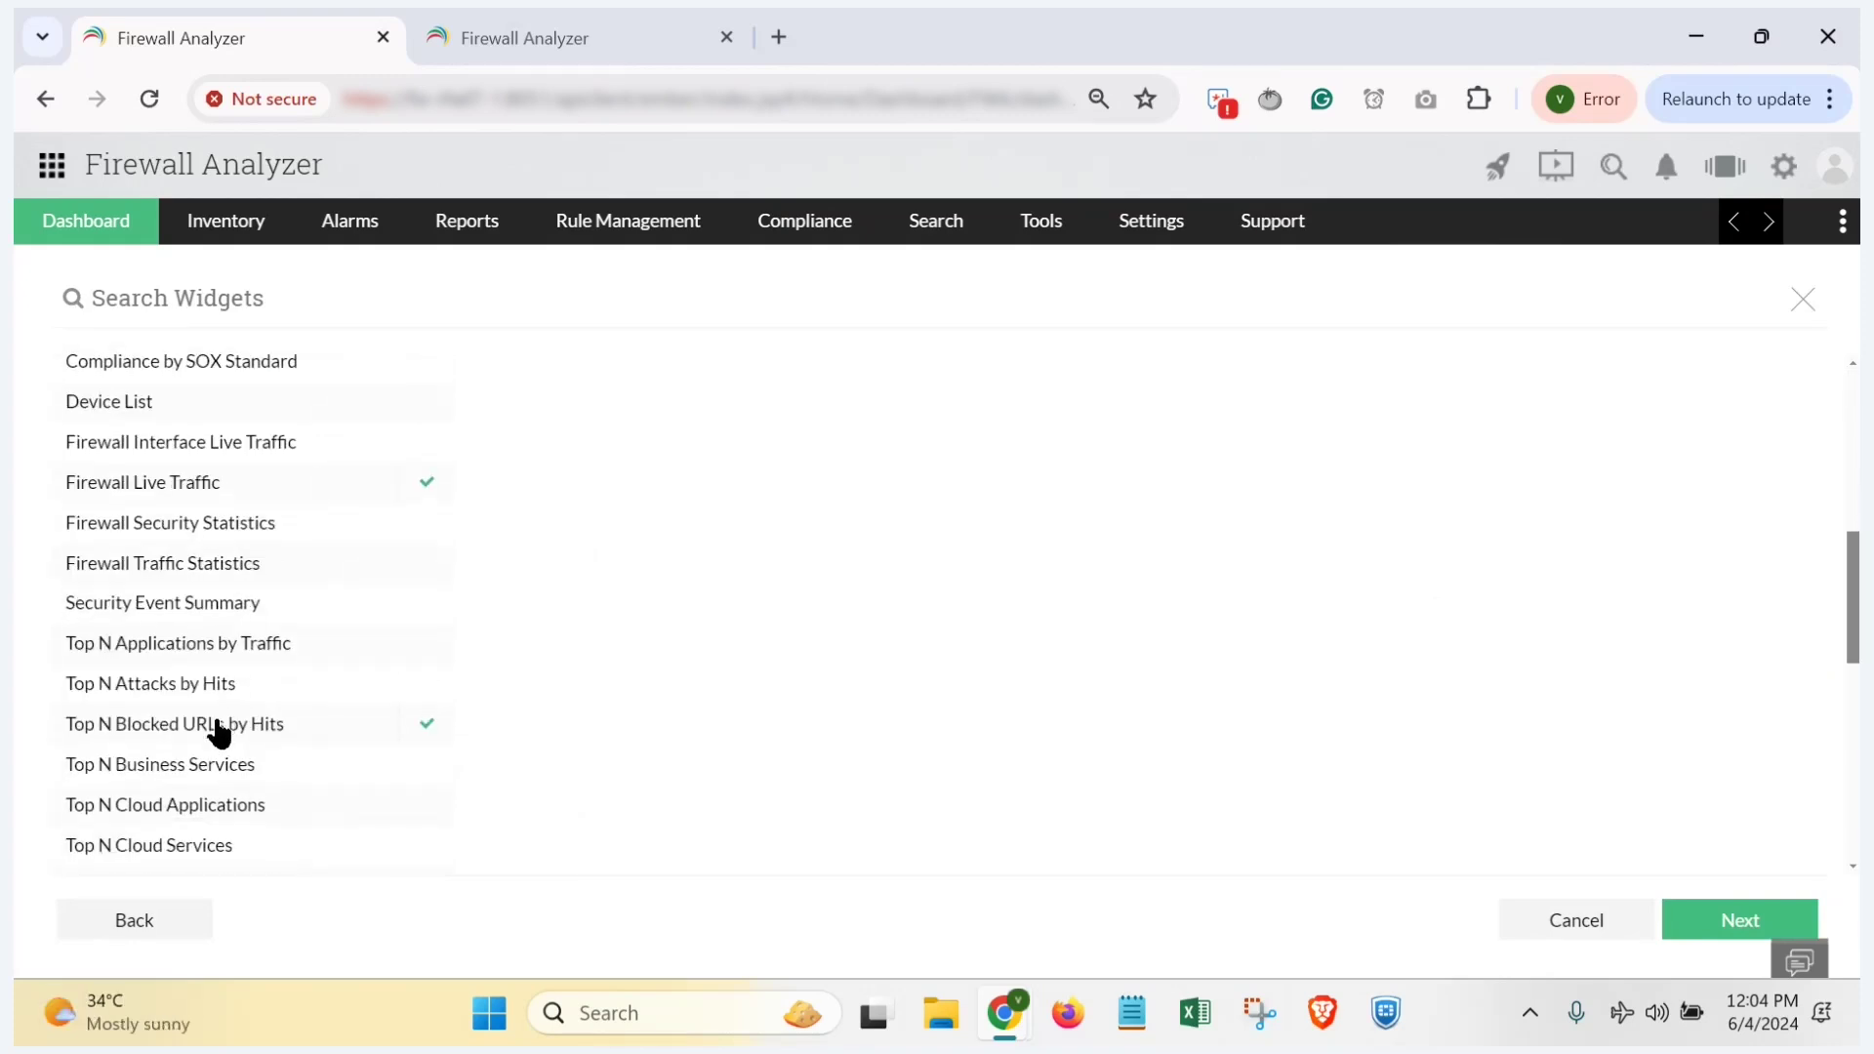
pyautogui.scroll(-10, 220, 732)
pyautogui.click(217, 747)
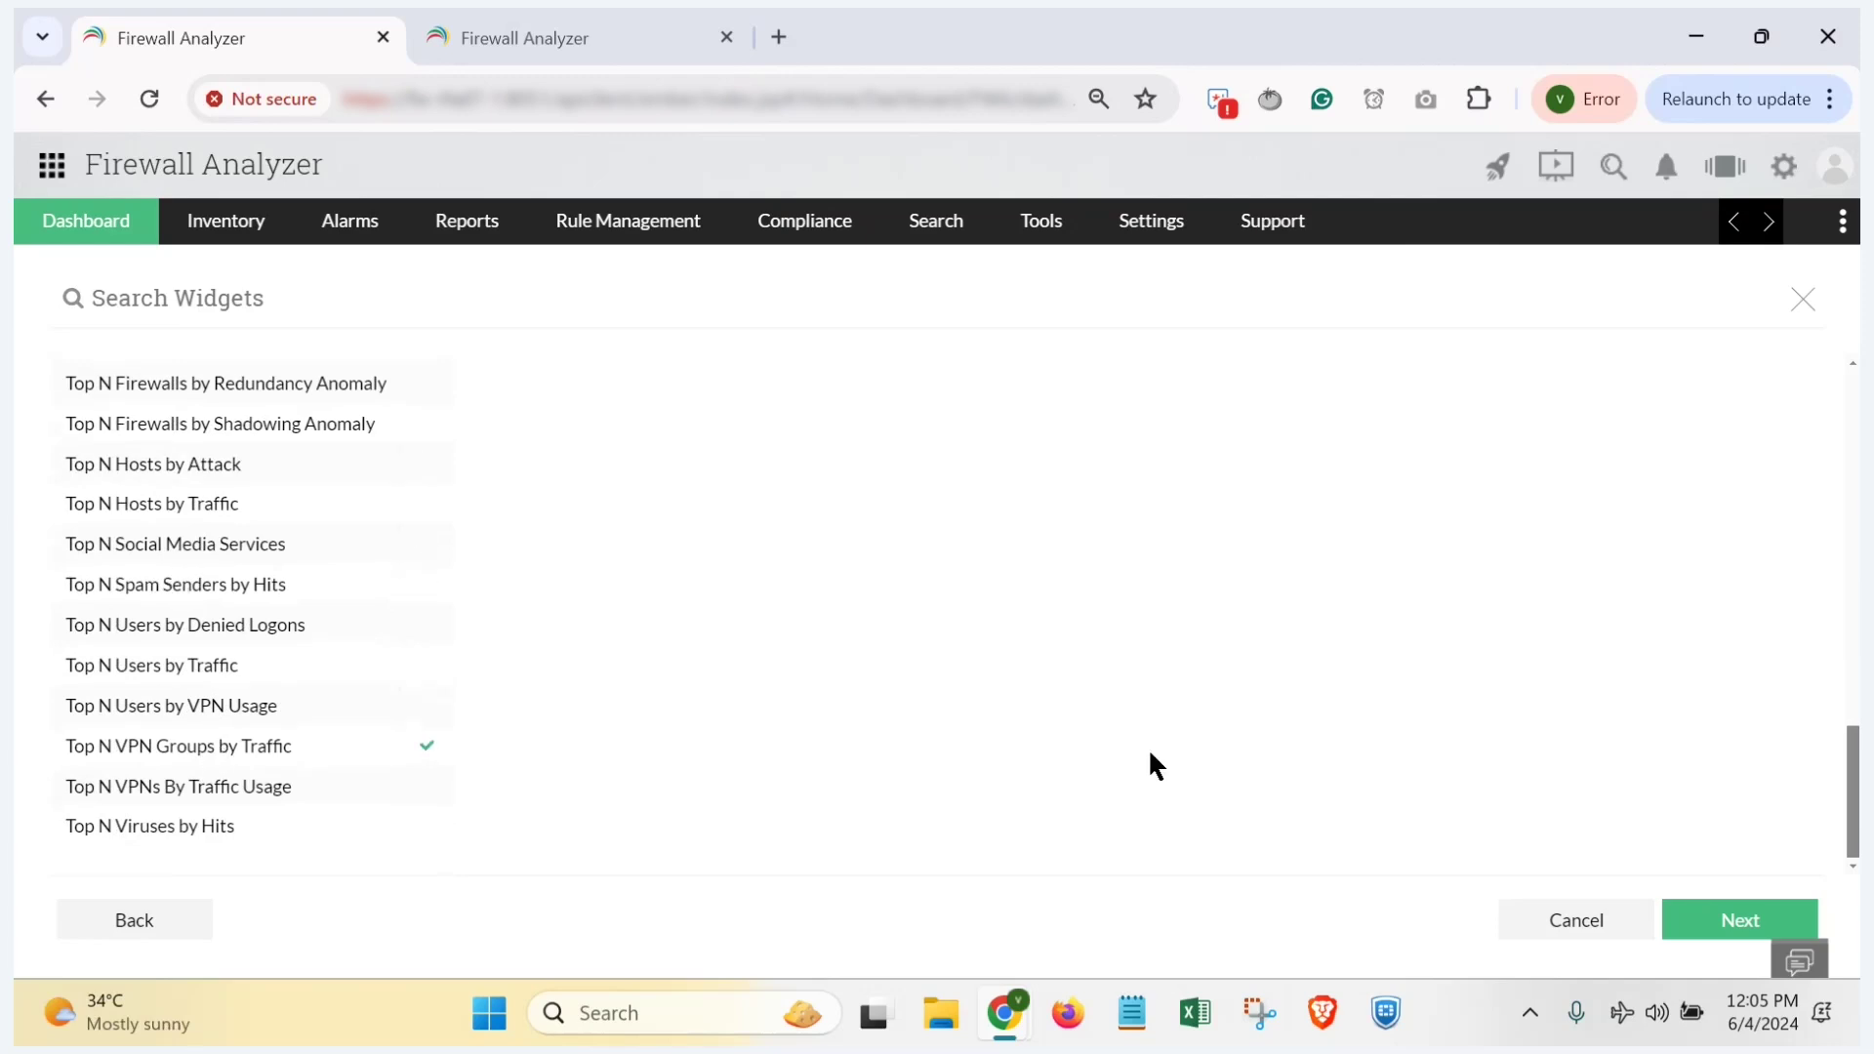
pyautogui.click(422, 547)
pyautogui.click(1700, 920)
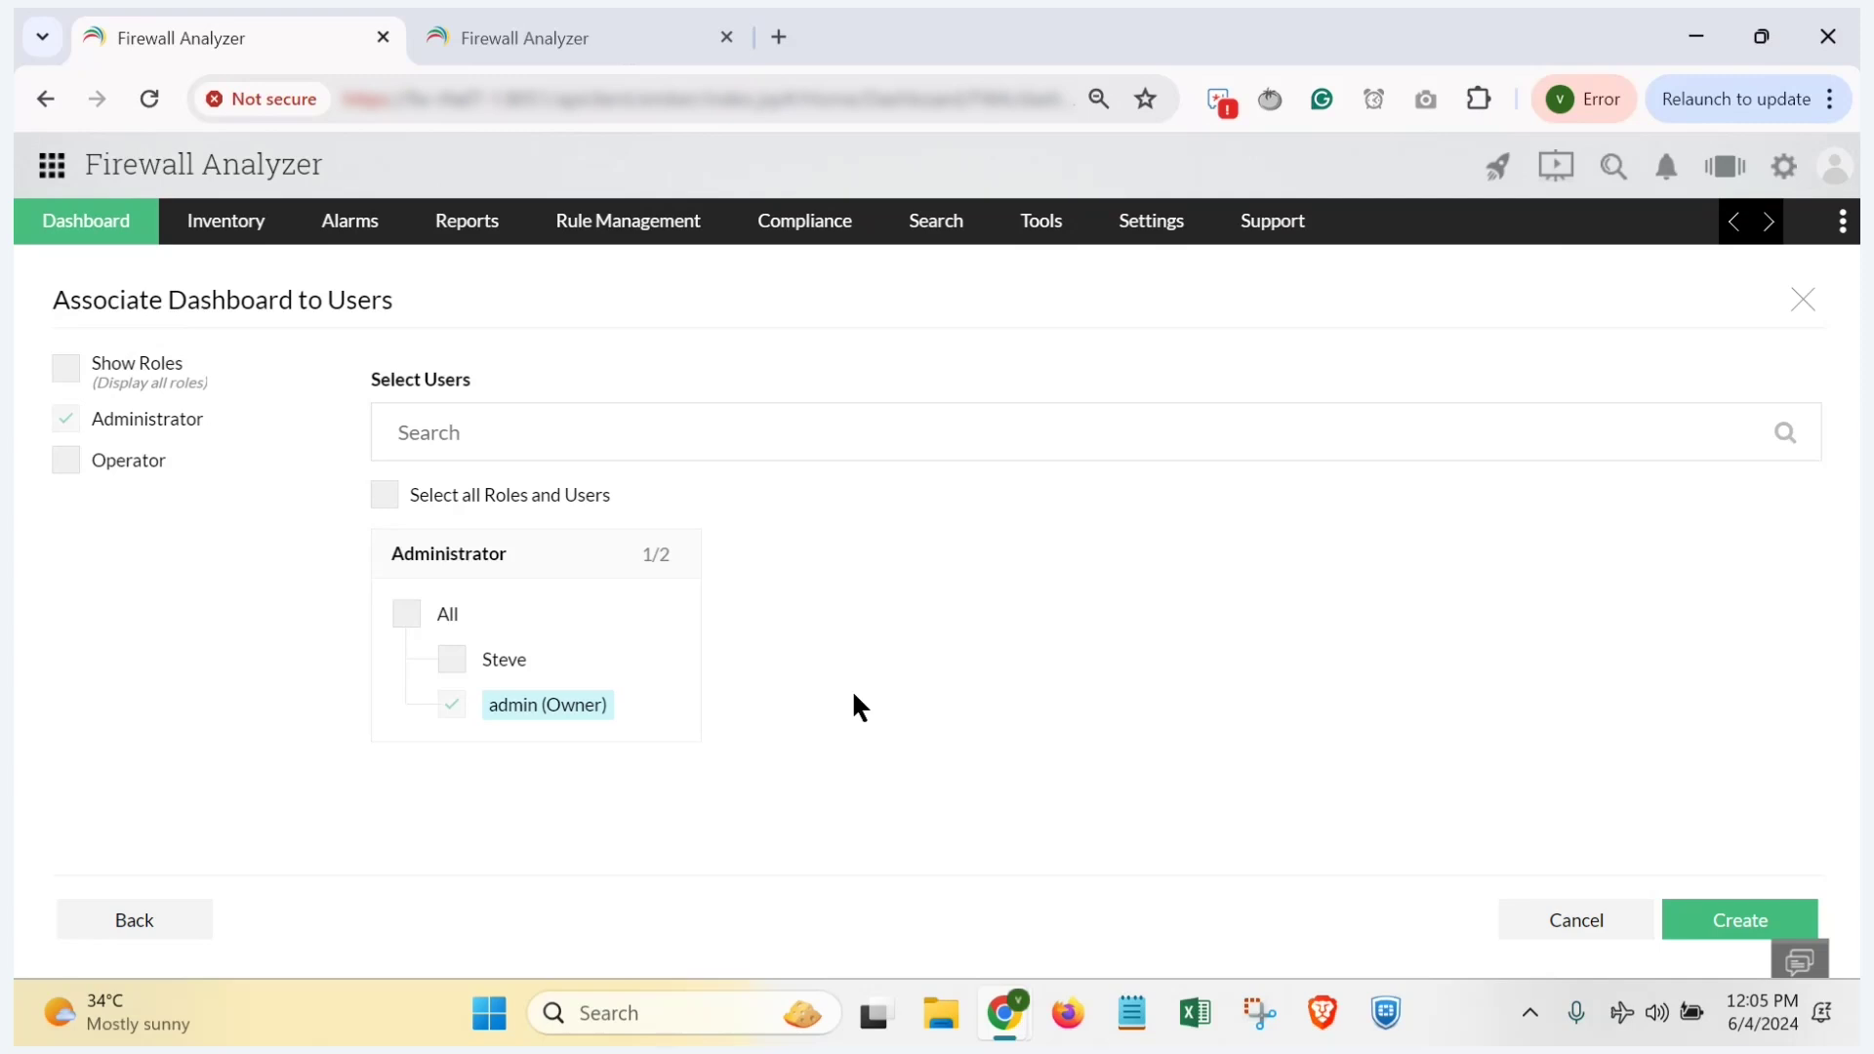
# Step: Associate the dashboard with all Administrator users, create it, and review its widgets
pyautogui.click(405, 617)
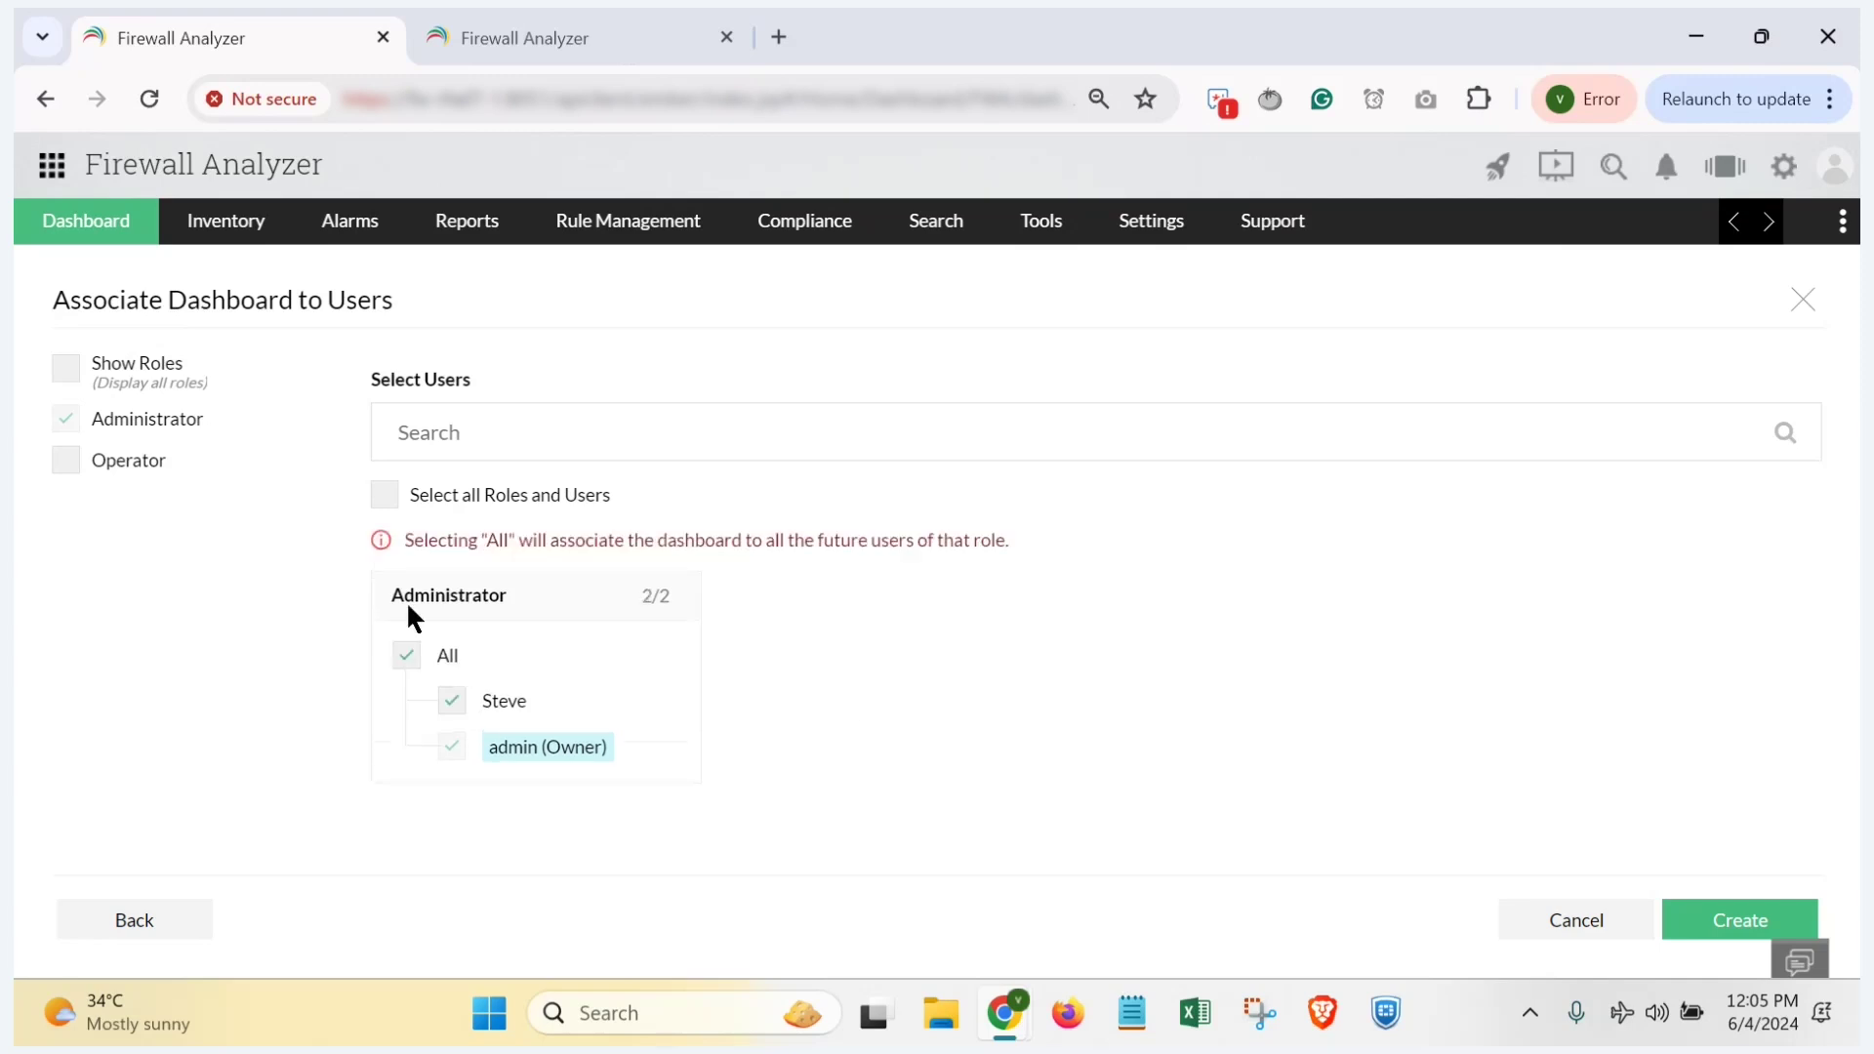
pyautogui.click(1690, 922)
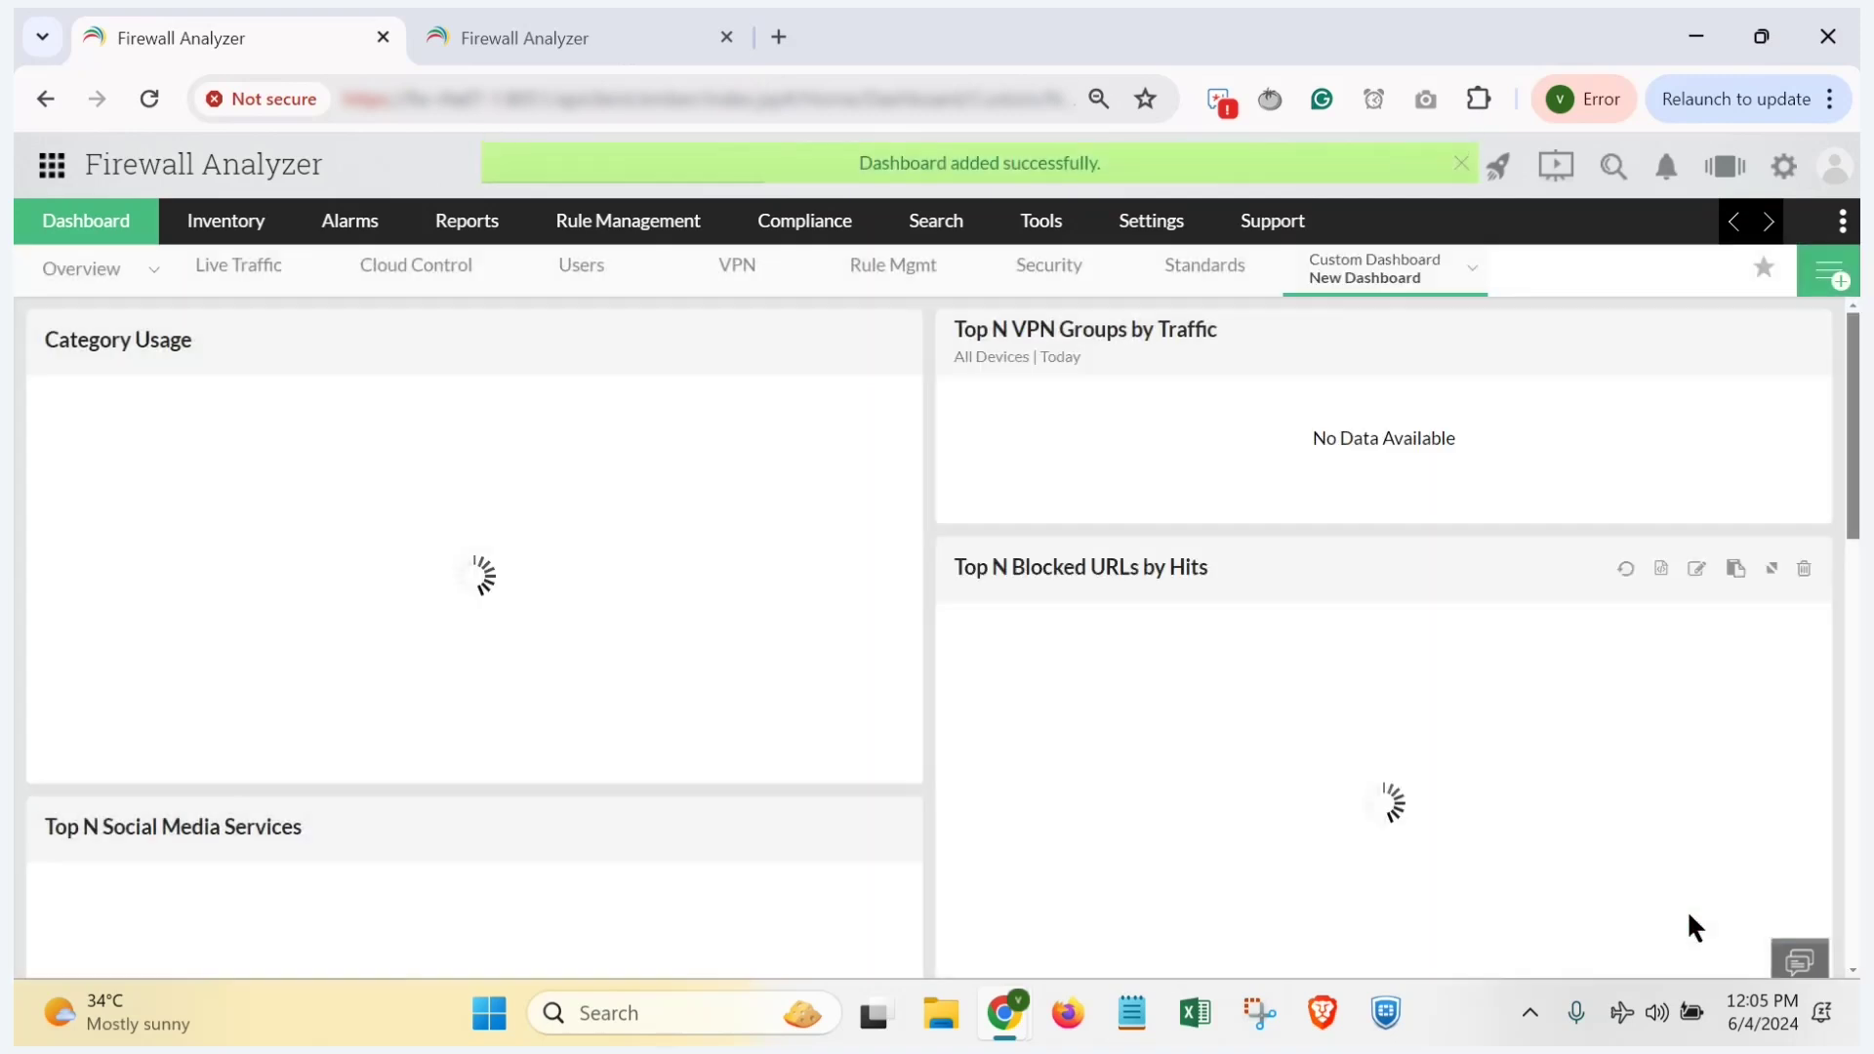
pyautogui.scroll(-5, 1054, 695)
pyautogui.scroll(5, 1054, 695)
pyautogui.click(1328, 278)
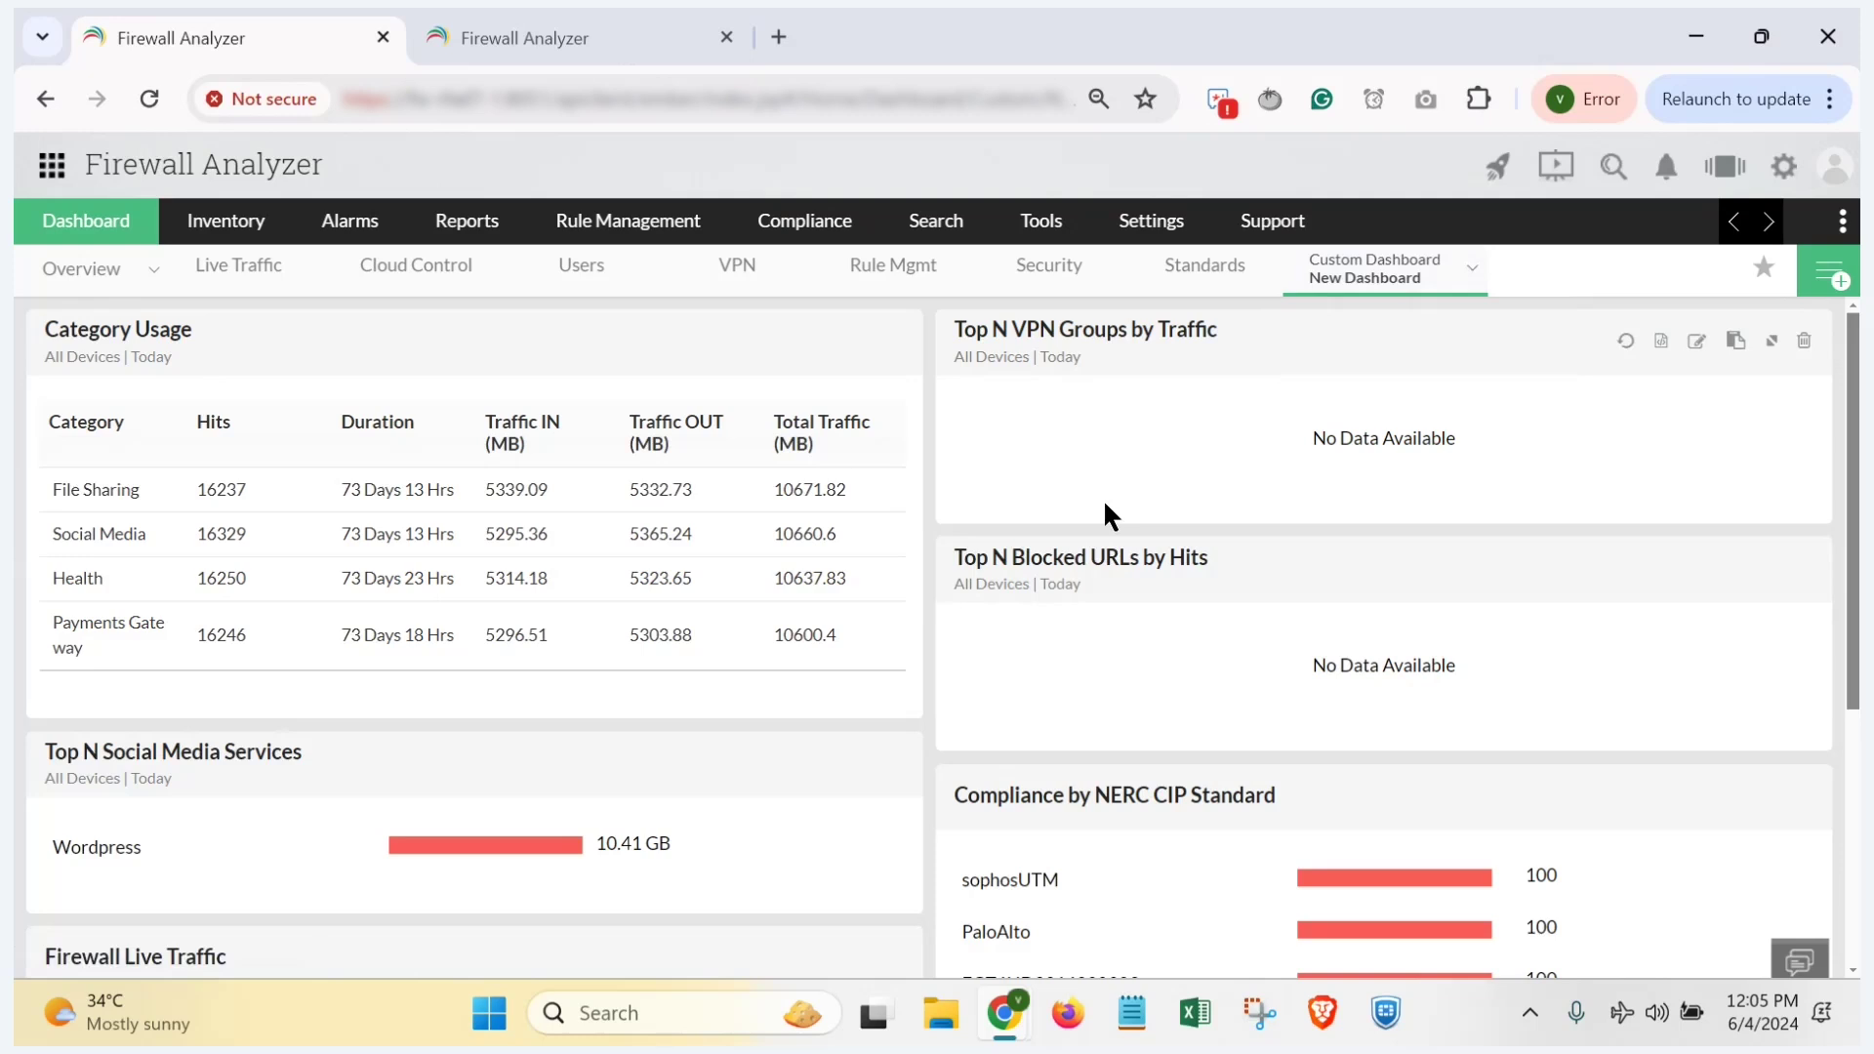
# Step: Check the Dashboard and Inventory slide in the training presentation, and open the device inventory in Firewall Analyzer
pyautogui.hotkey('alt', 'Tab')
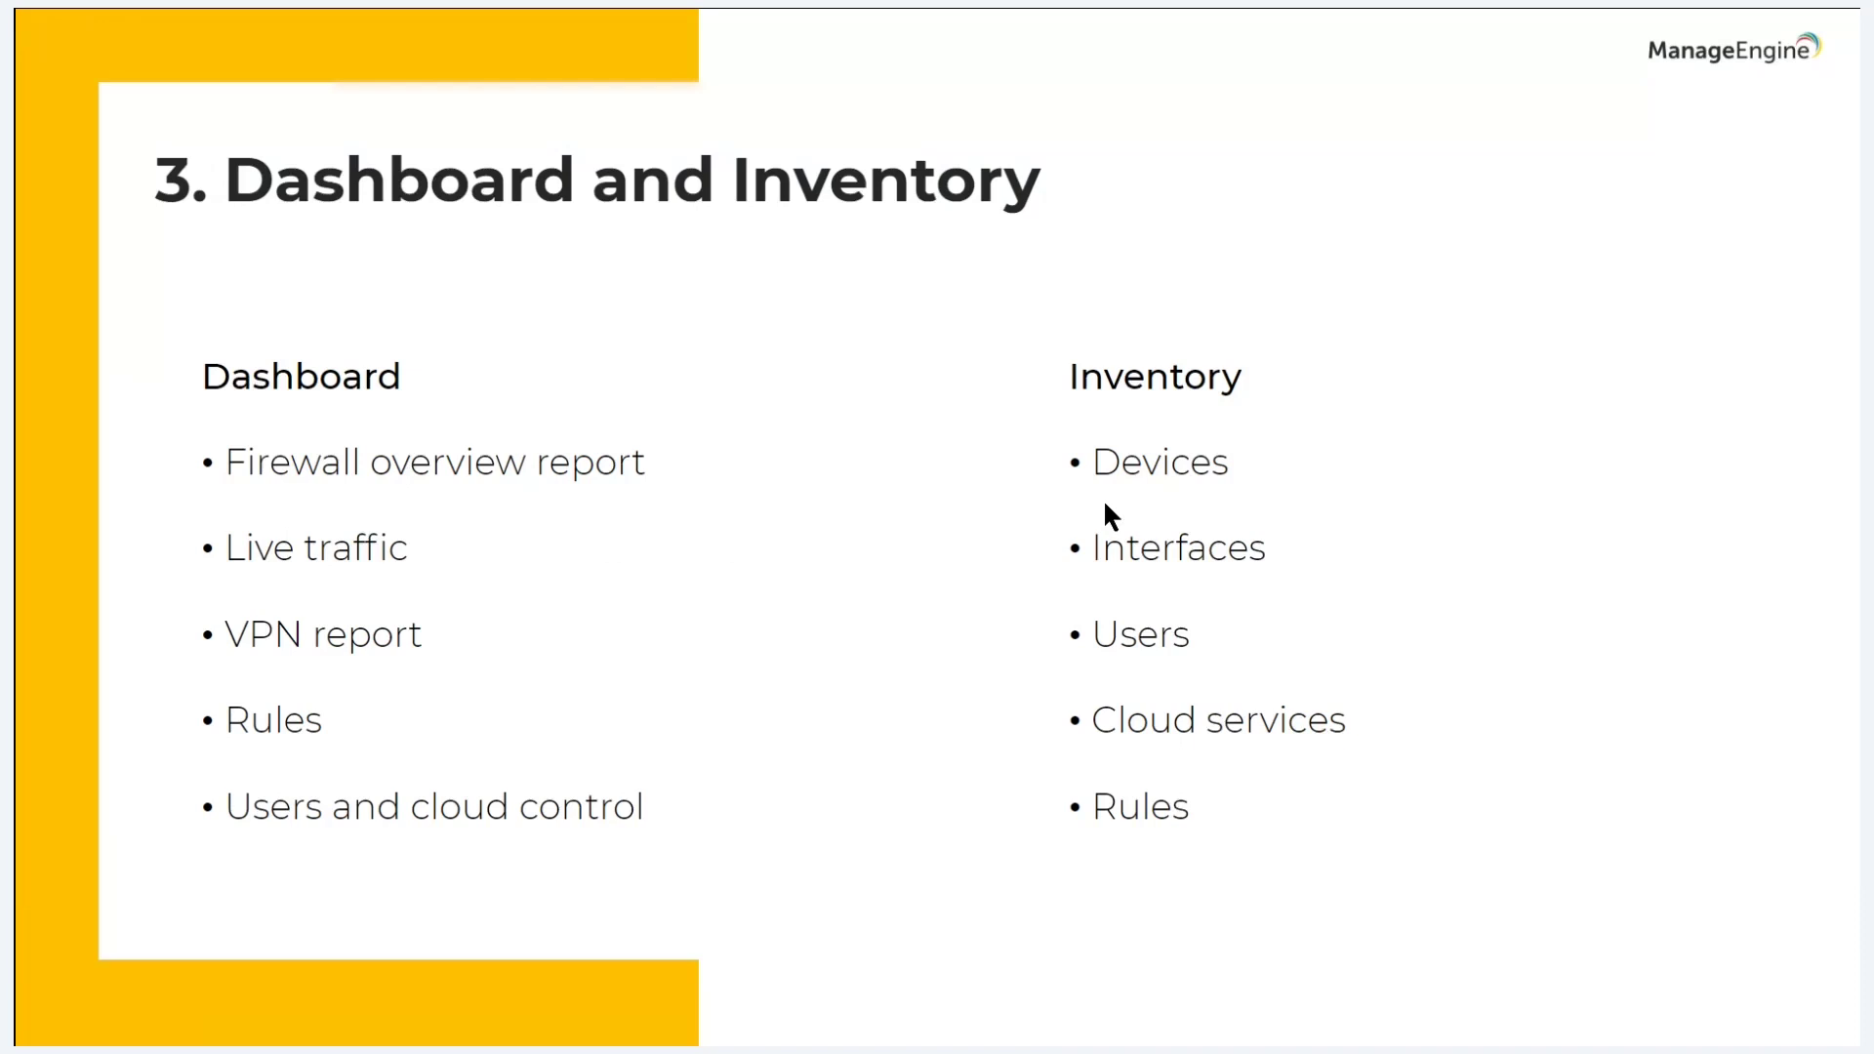
pyautogui.hotkey('alt', 'Tab')
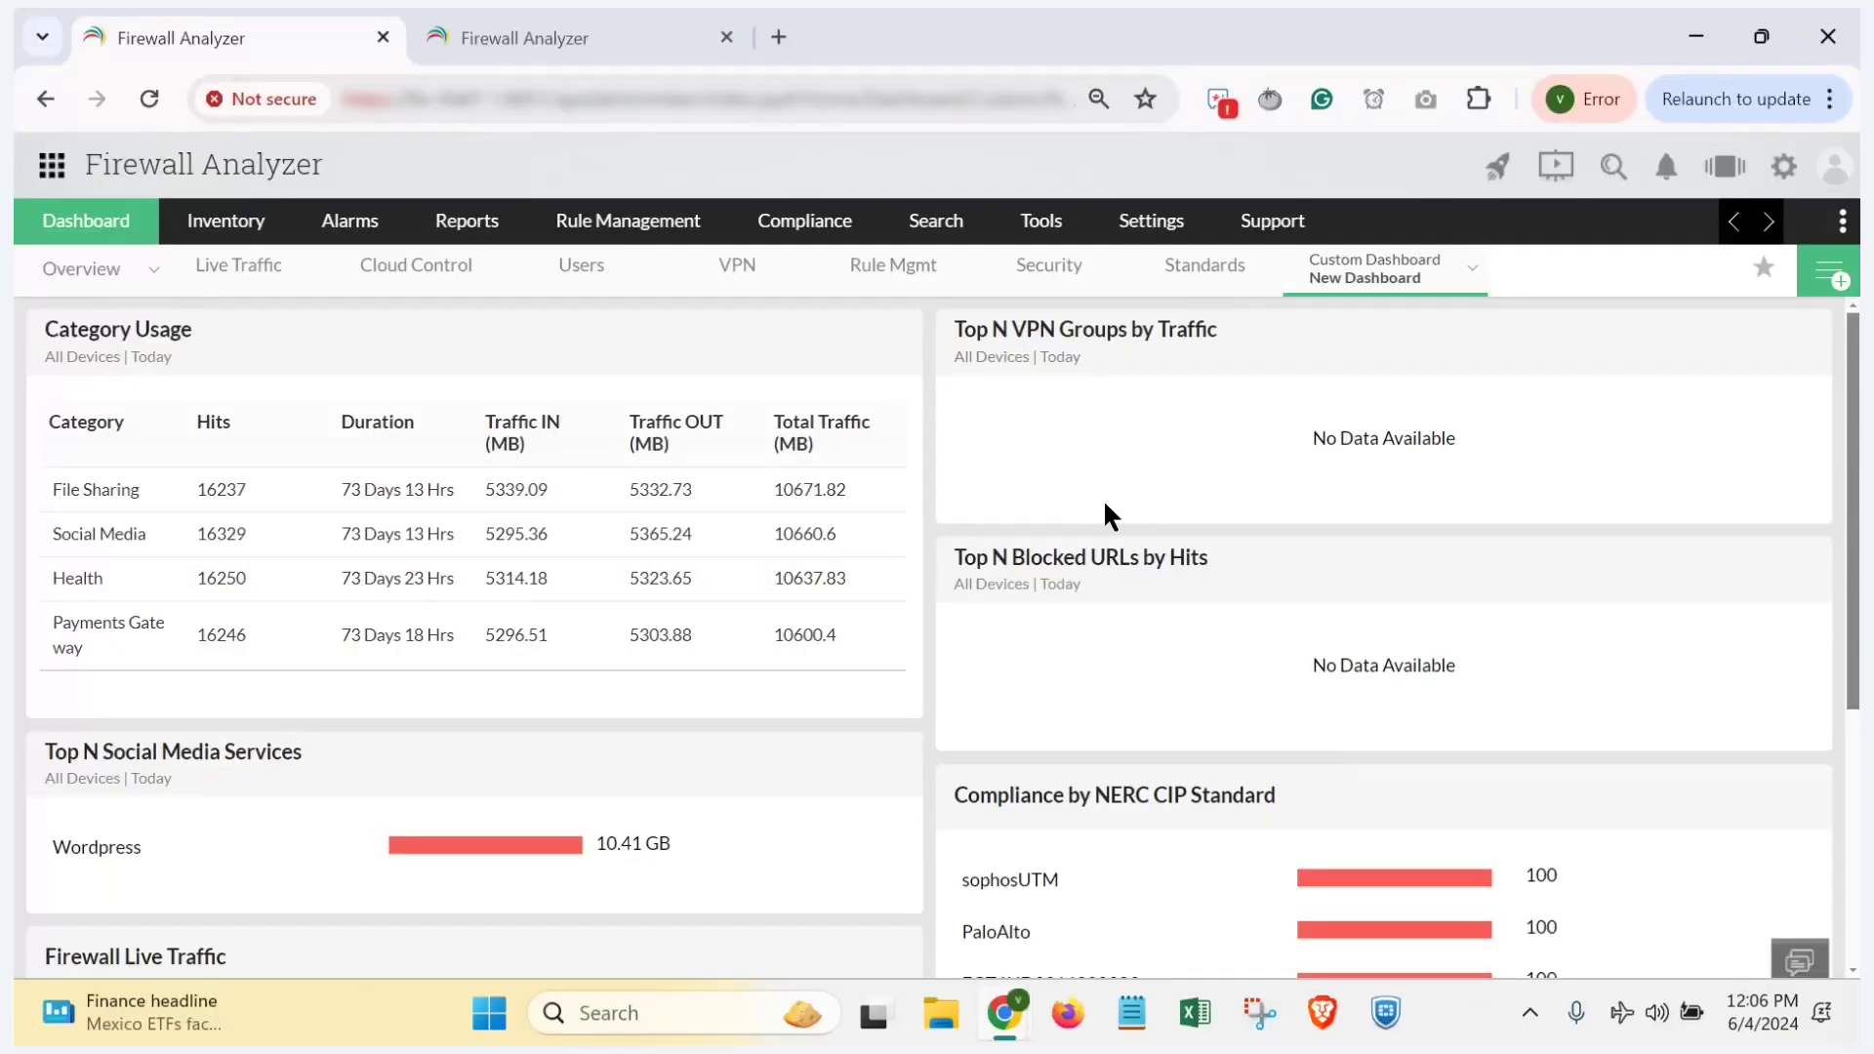
pyautogui.moveTo(226, 224)
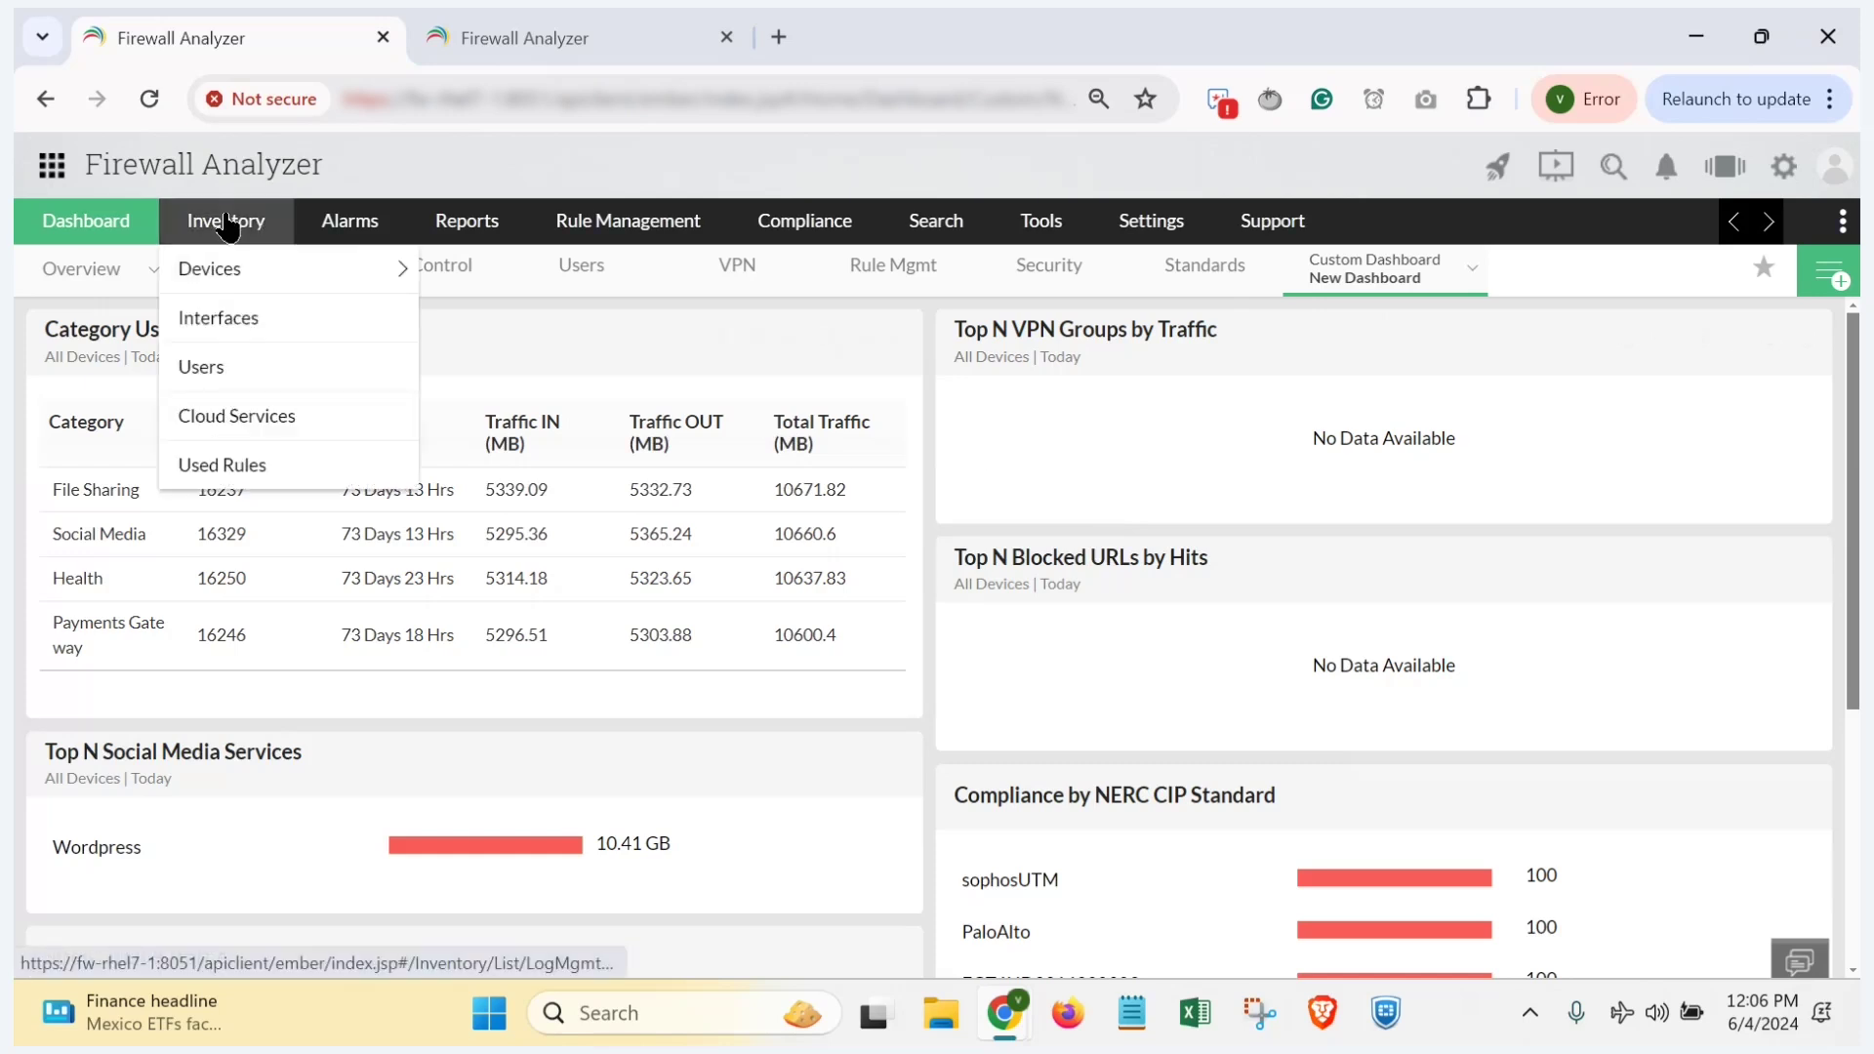
pyautogui.click(226, 223)
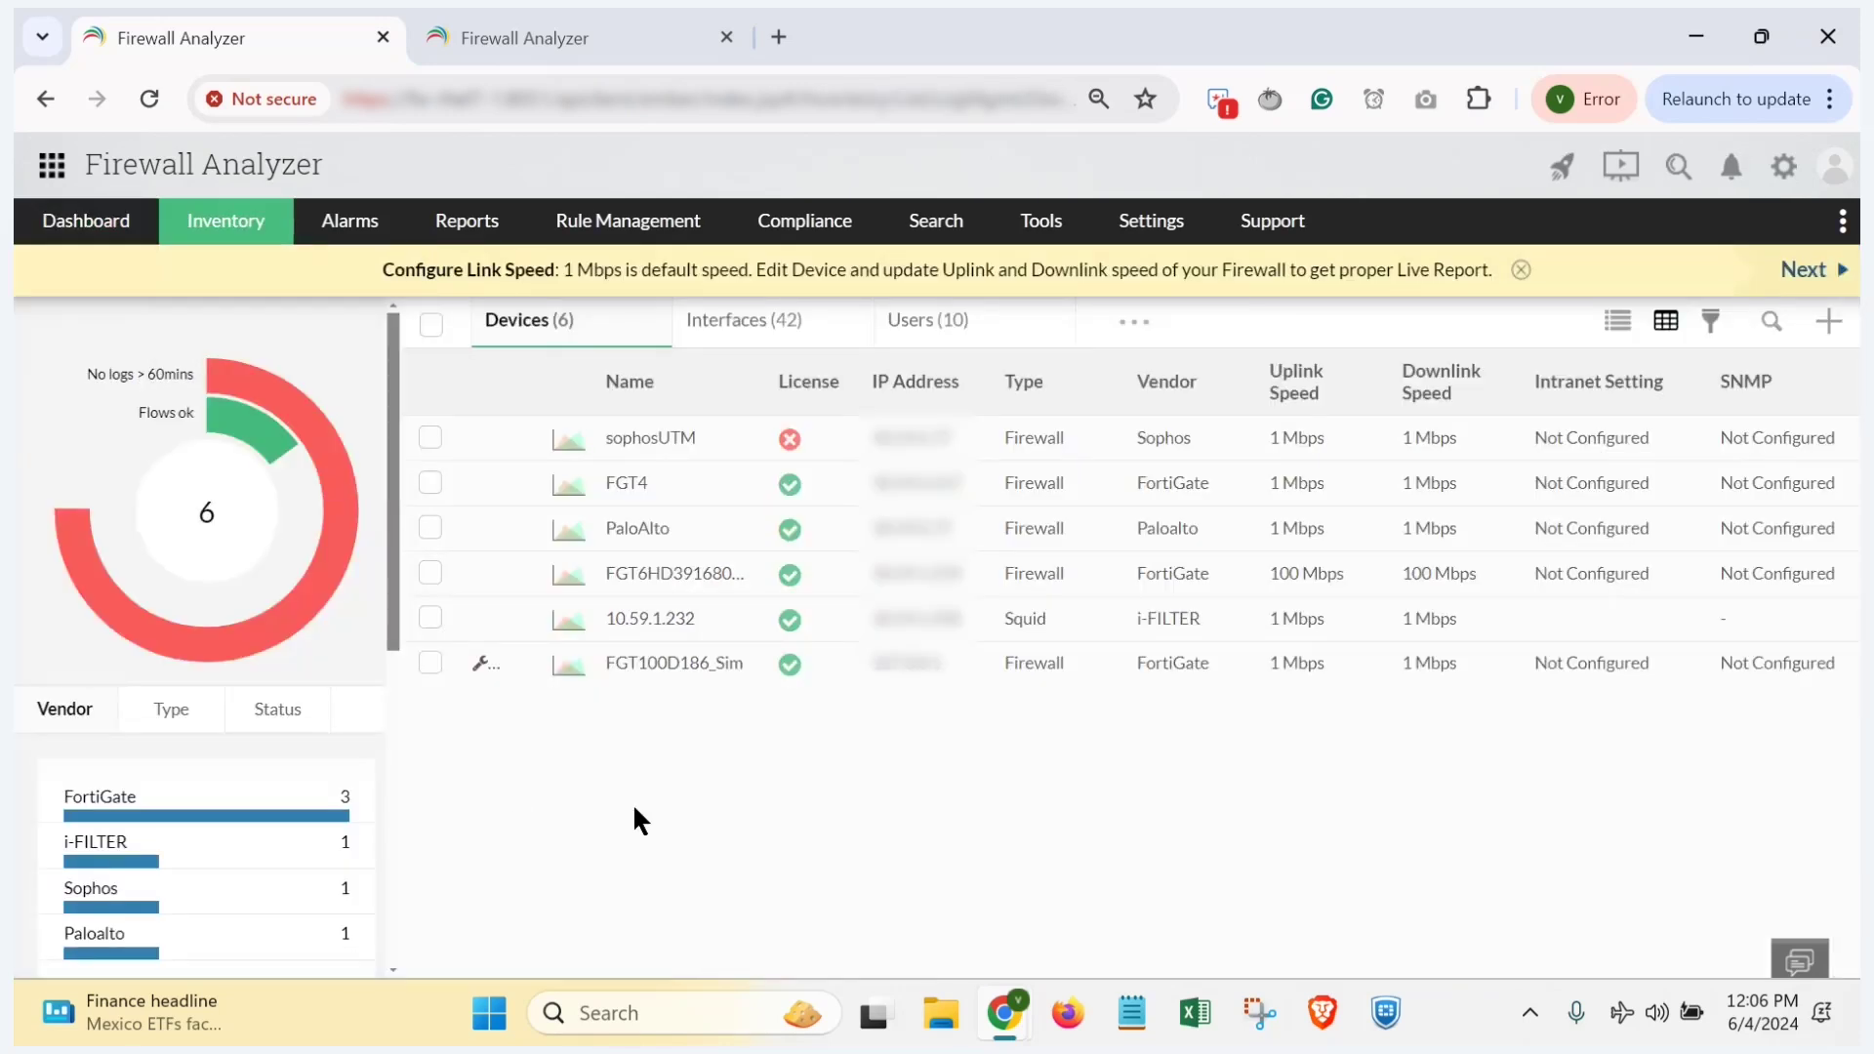
# Step: View the Interfaces, Users, Cloud Services and Used Rules inventory lists
pyautogui.moveTo(525, 311)
pyautogui.click(767, 330)
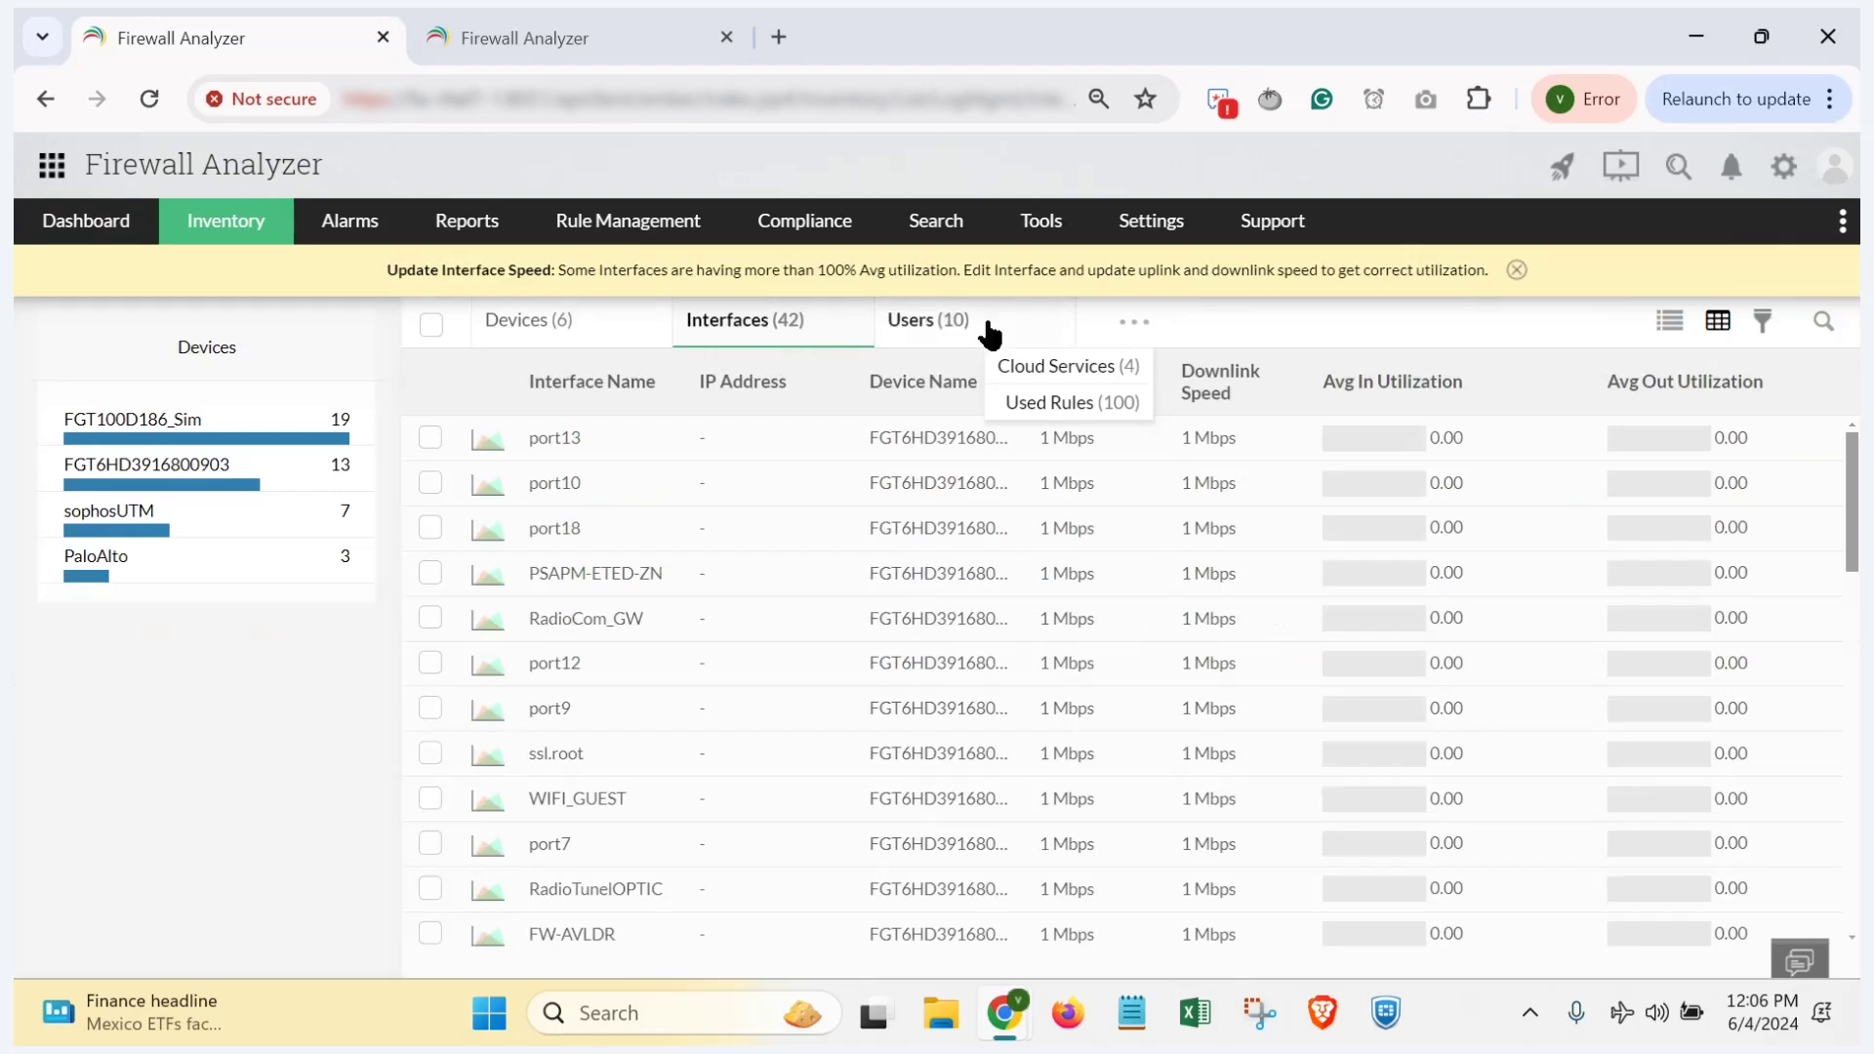
pyautogui.click(907, 332)
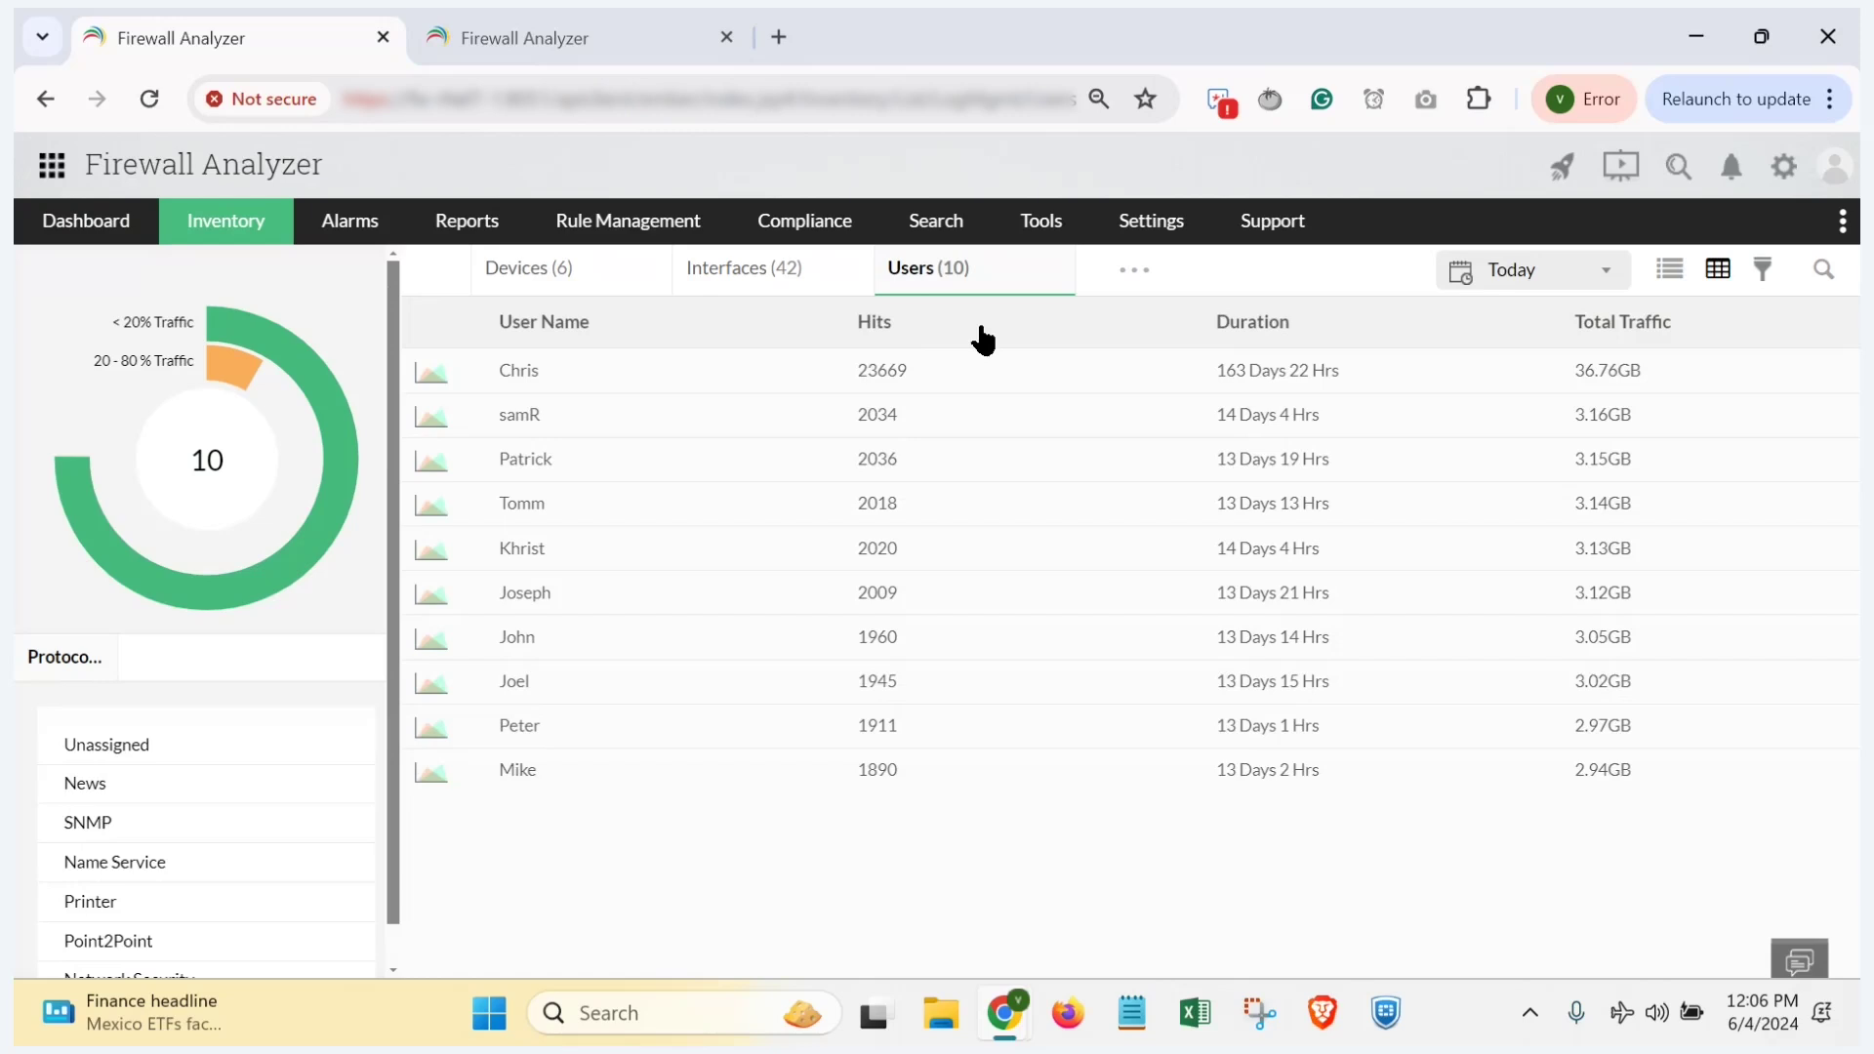
pyautogui.click(1135, 272)
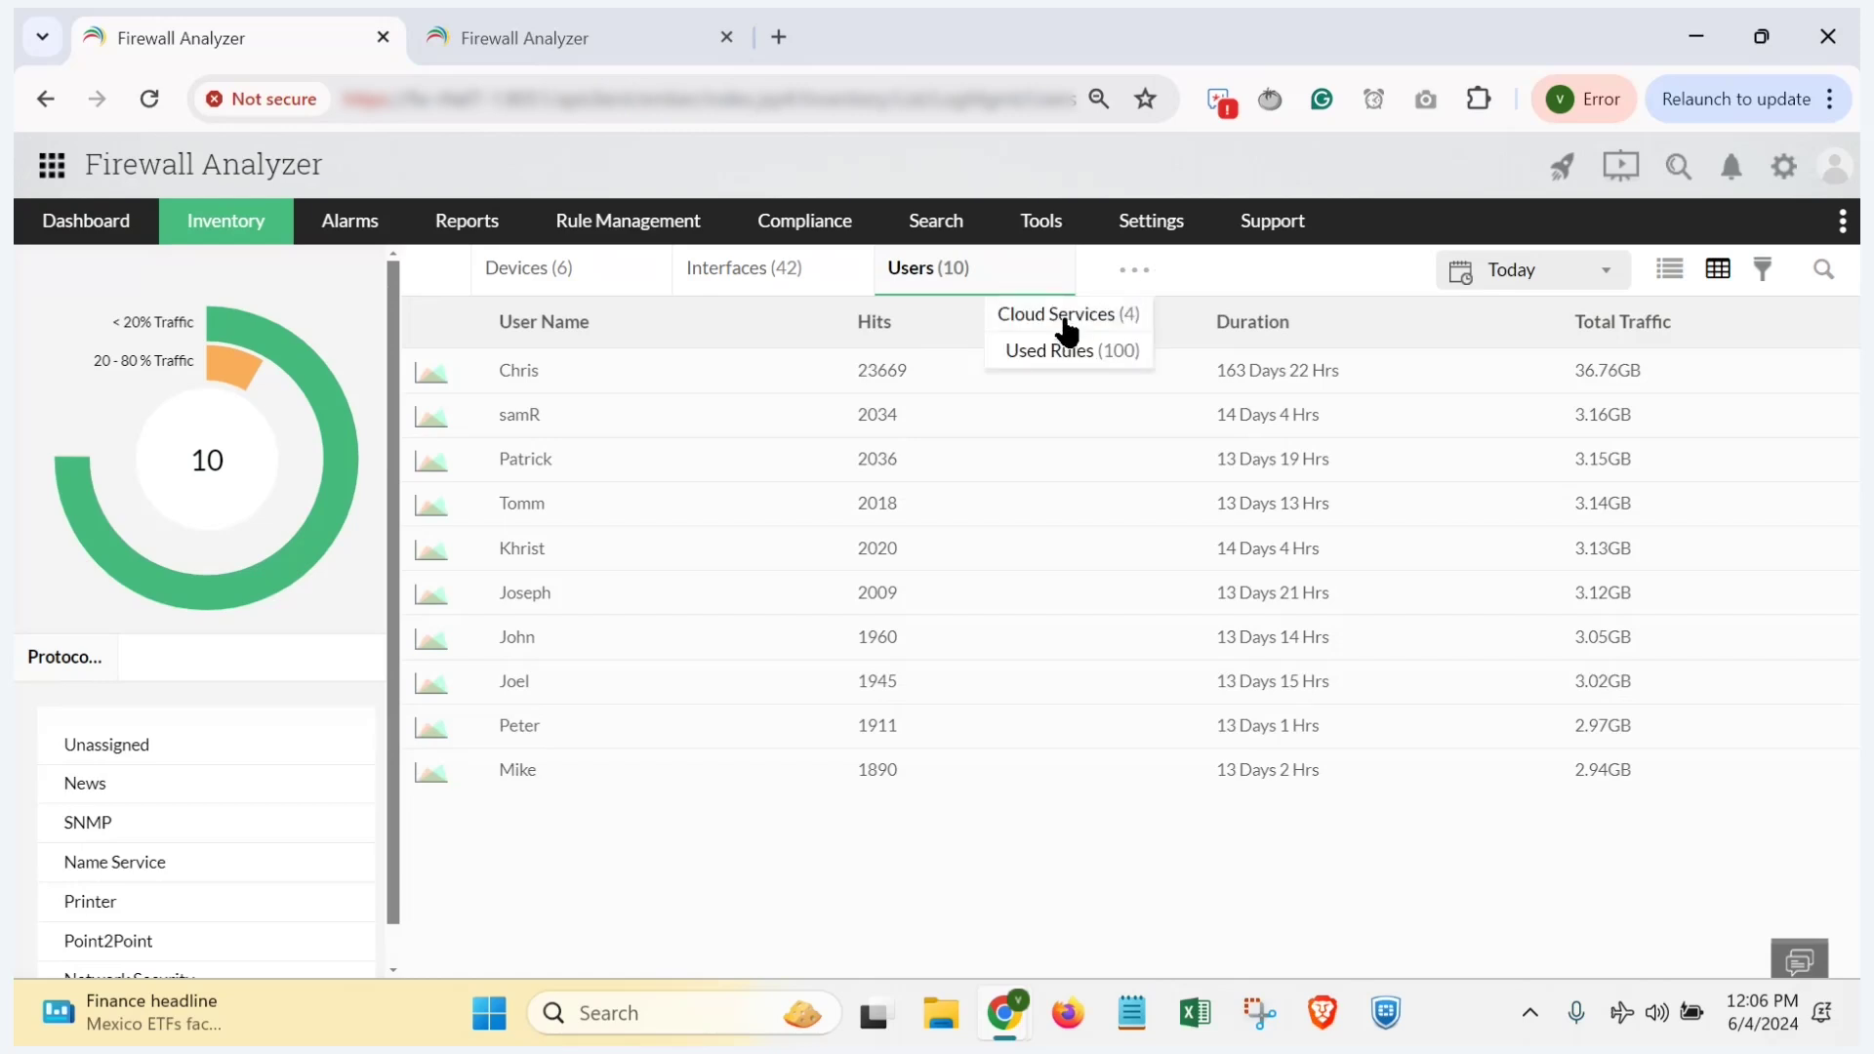
pyautogui.click(1066, 318)
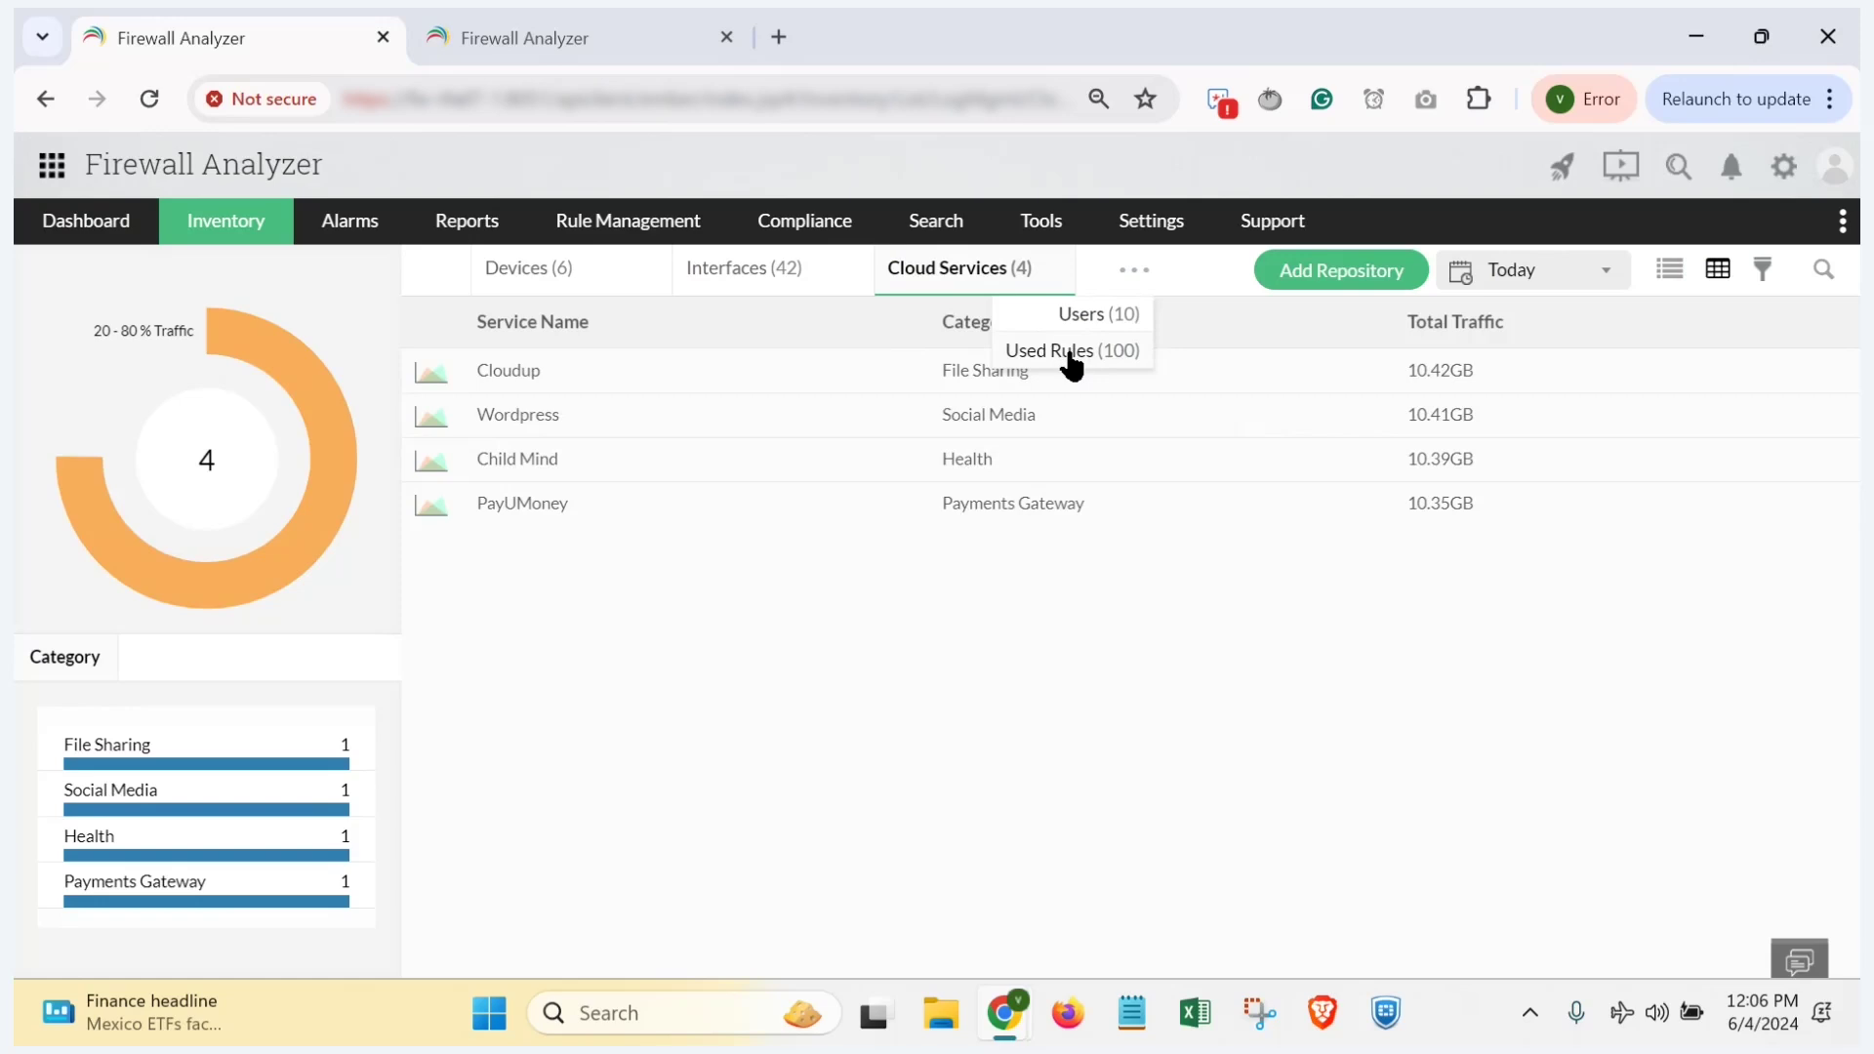
pyautogui.click(1069, 353)
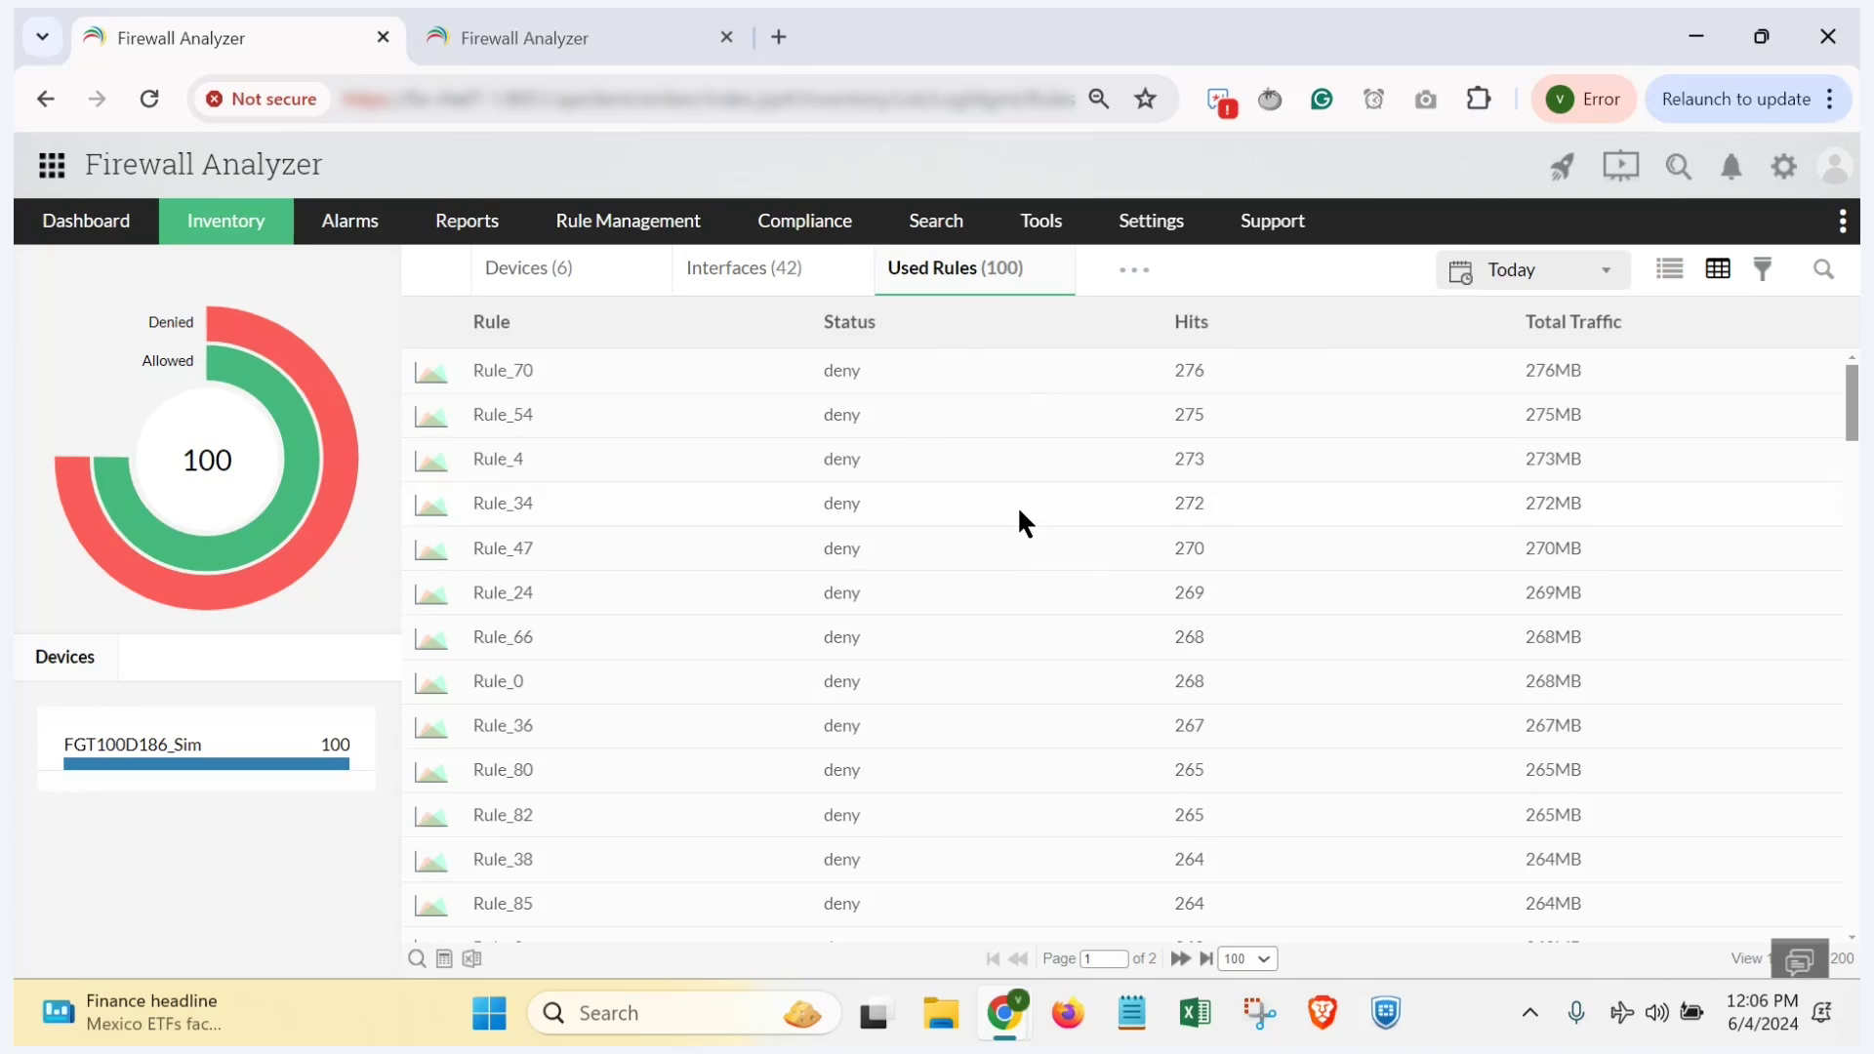
# Step: Switch to the training presentation, advance to the Case 8 slide on a specific firewall, and return to Firewall Analyzer
pyautogui.hotkey('alt', 'Tab')
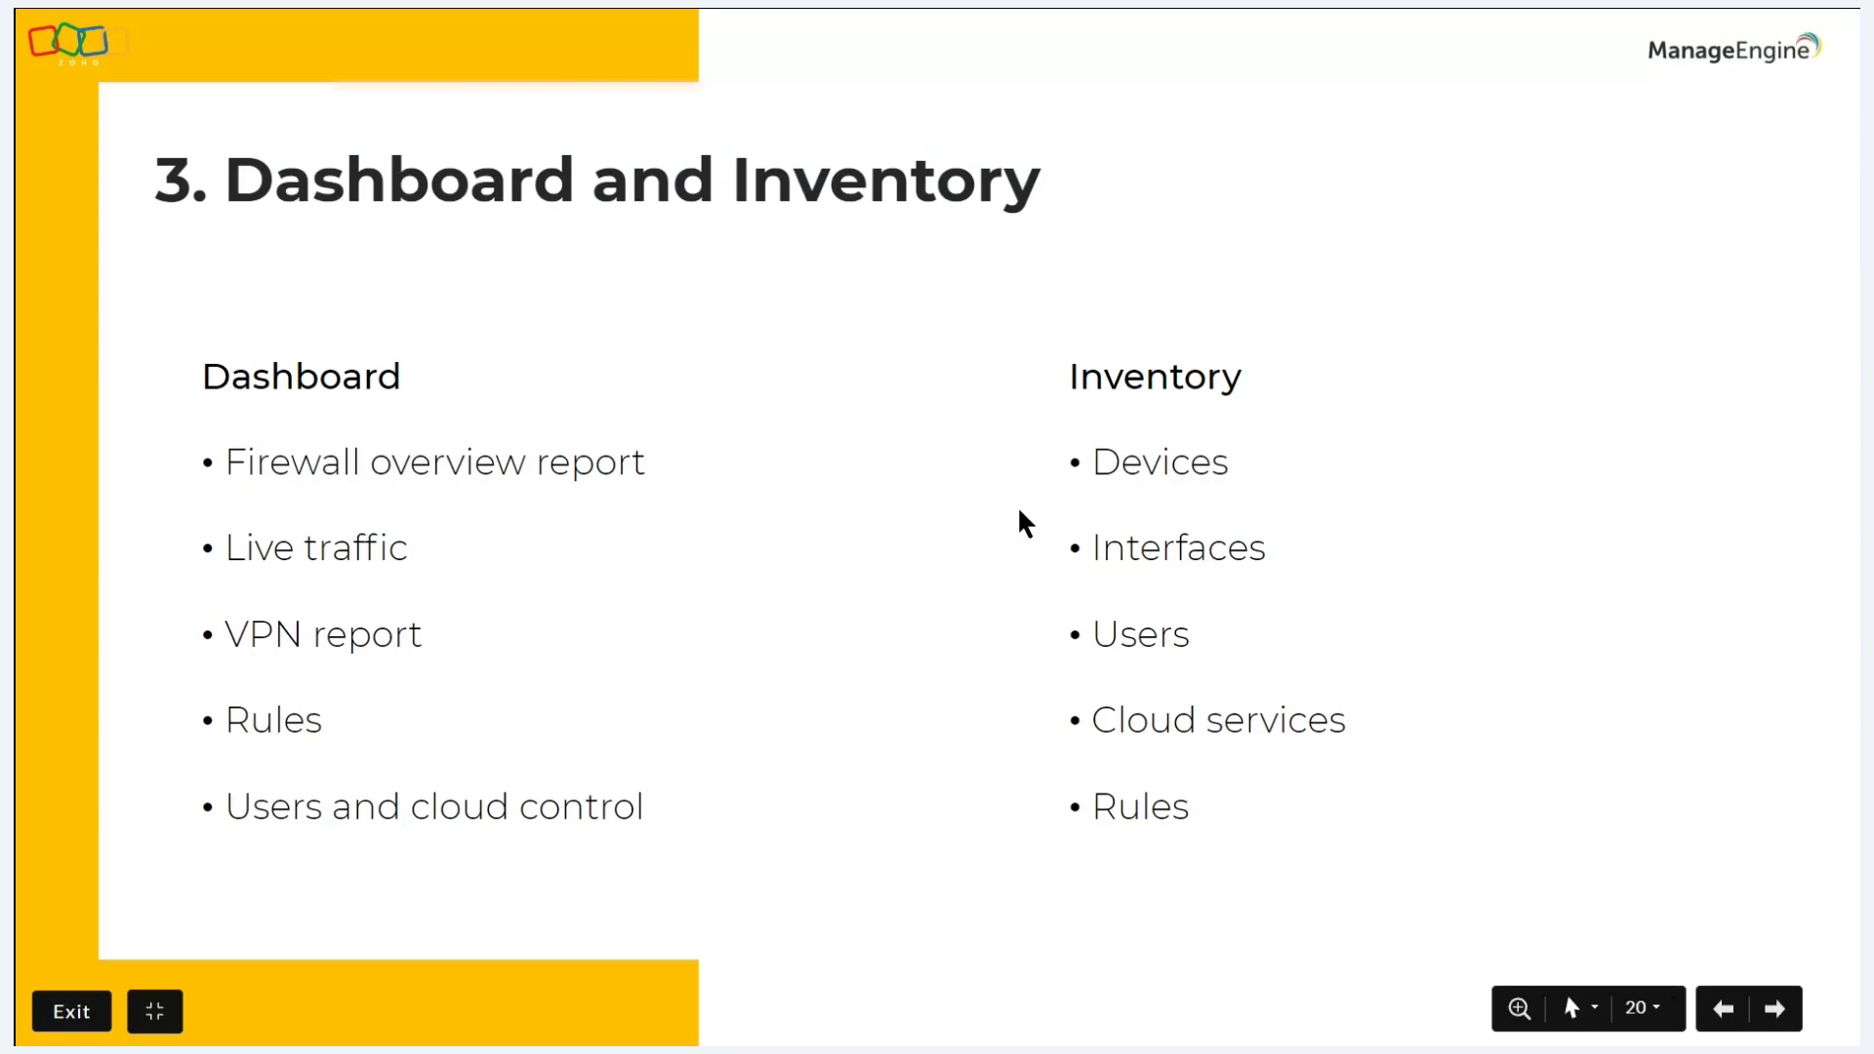
pyautogui.press('Right')
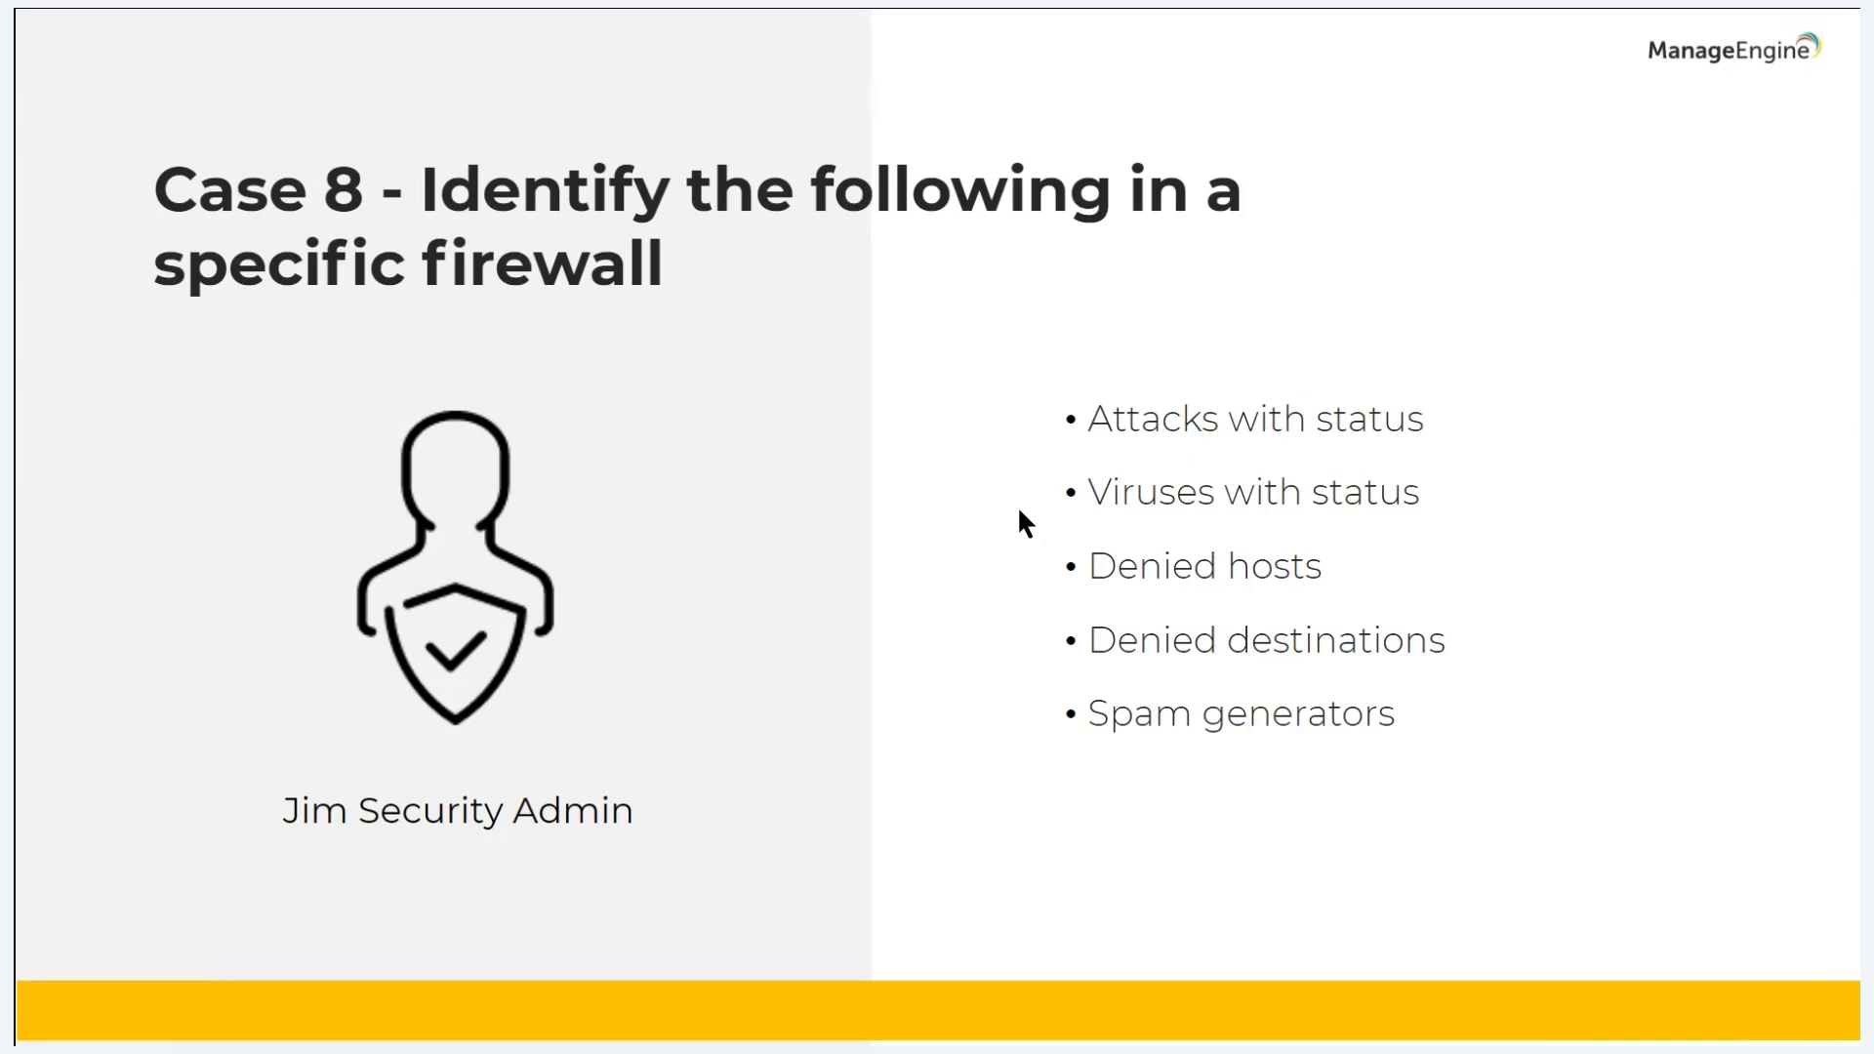
pyautogui.hotkey('alt', 'Tab')
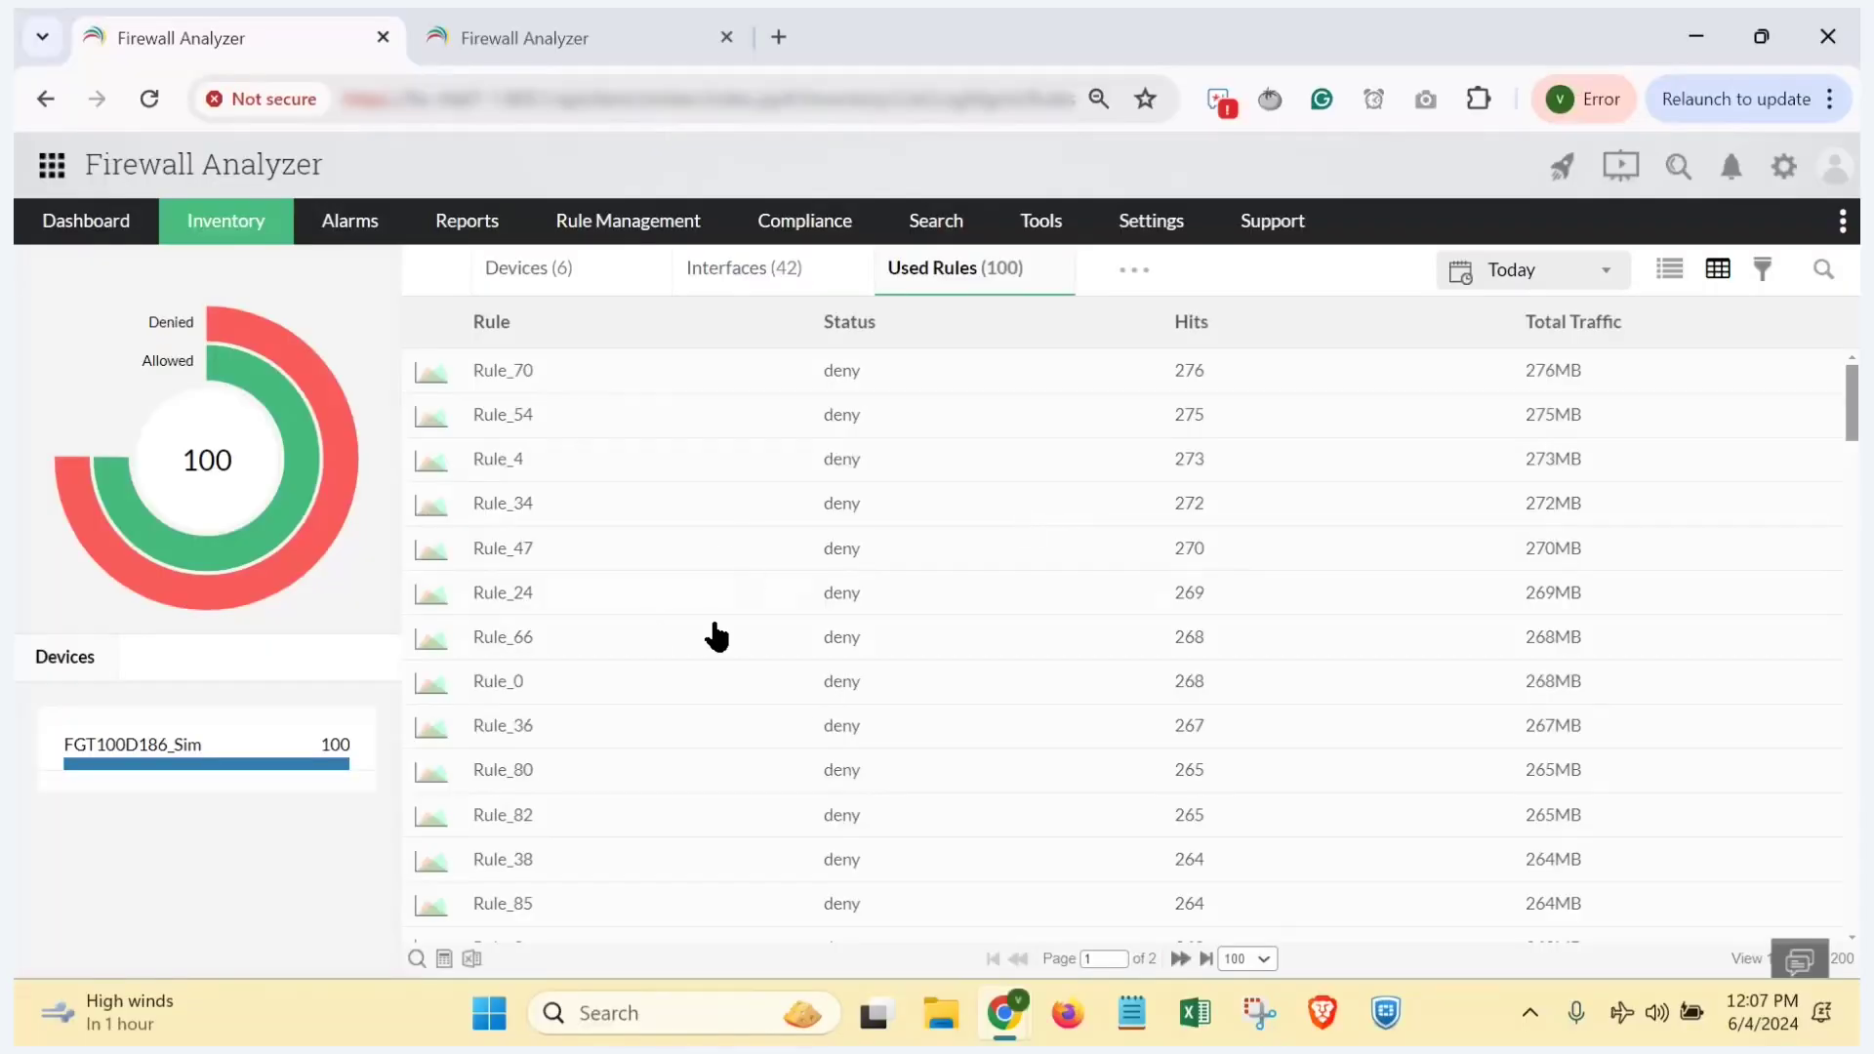
# Step: Open the device summary of the FGT100D186_Sim firewall from the device inventory
pyautogui.moveTo(251, 230)
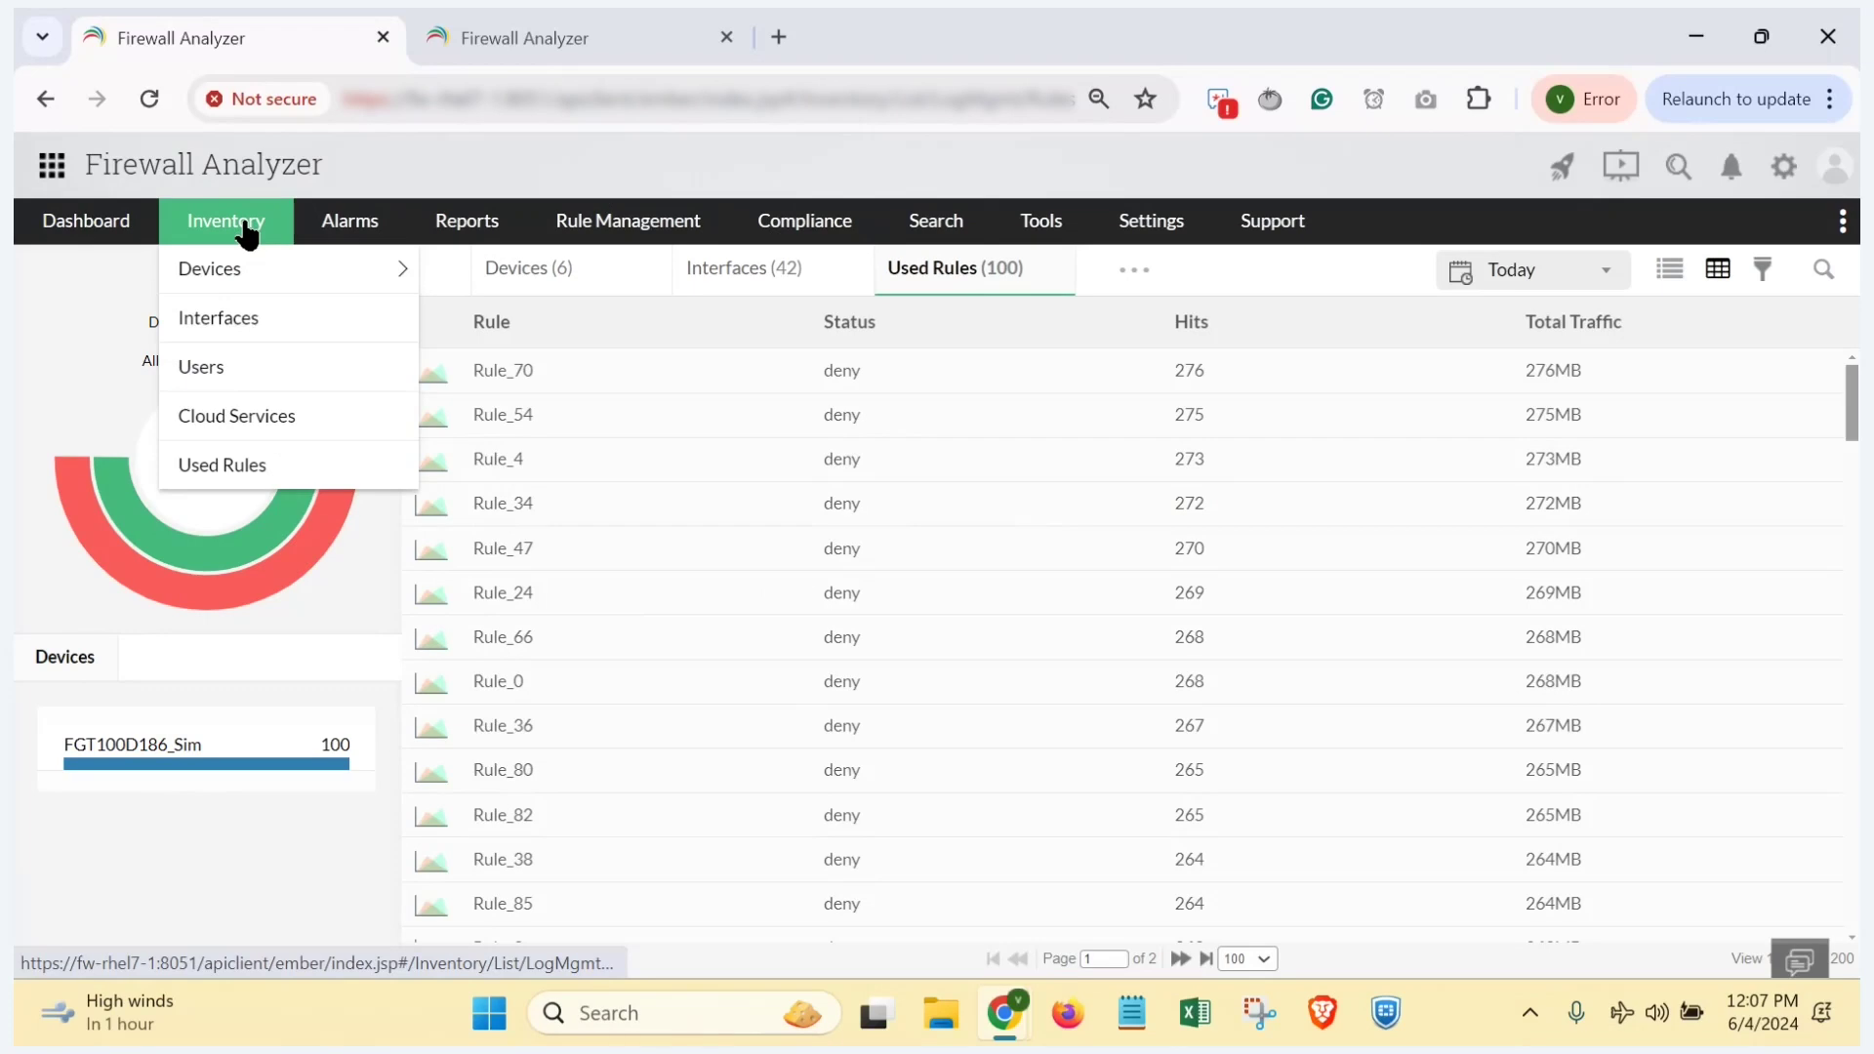
pyautogui.click(247, 230)
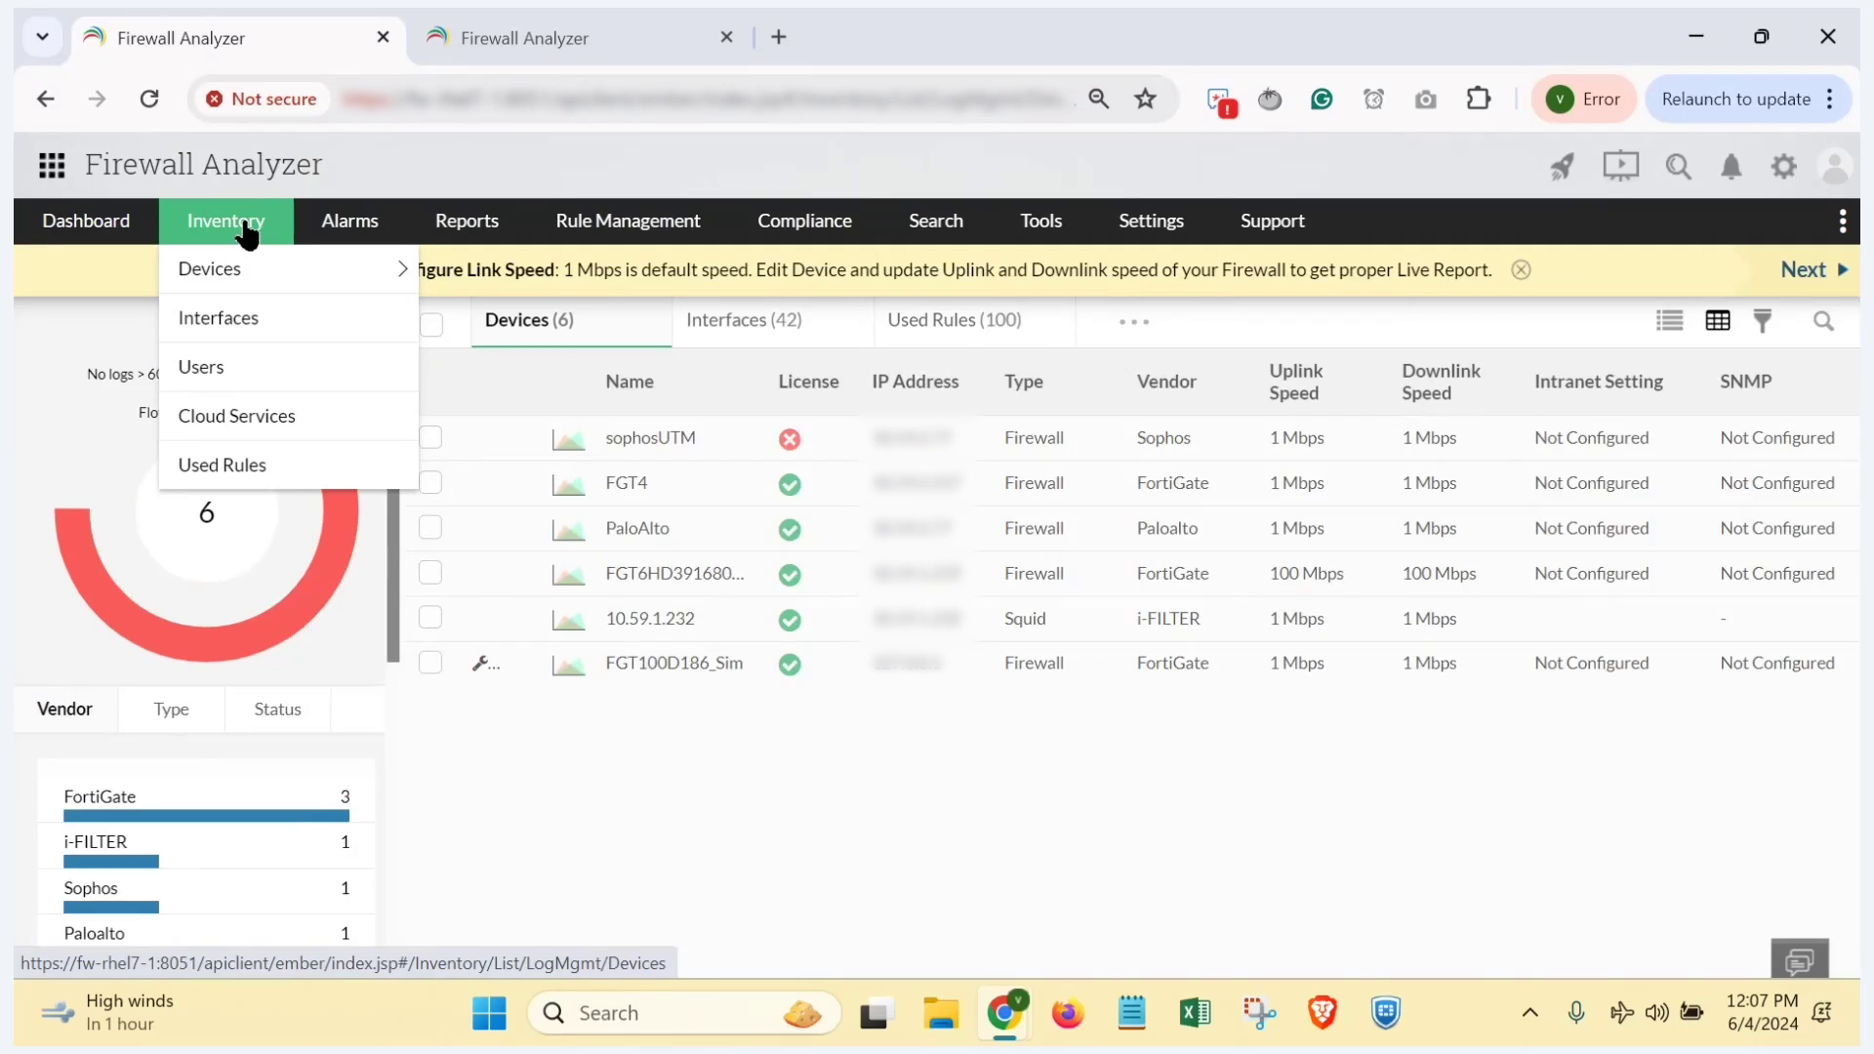
pyautogui.click(635, 666)
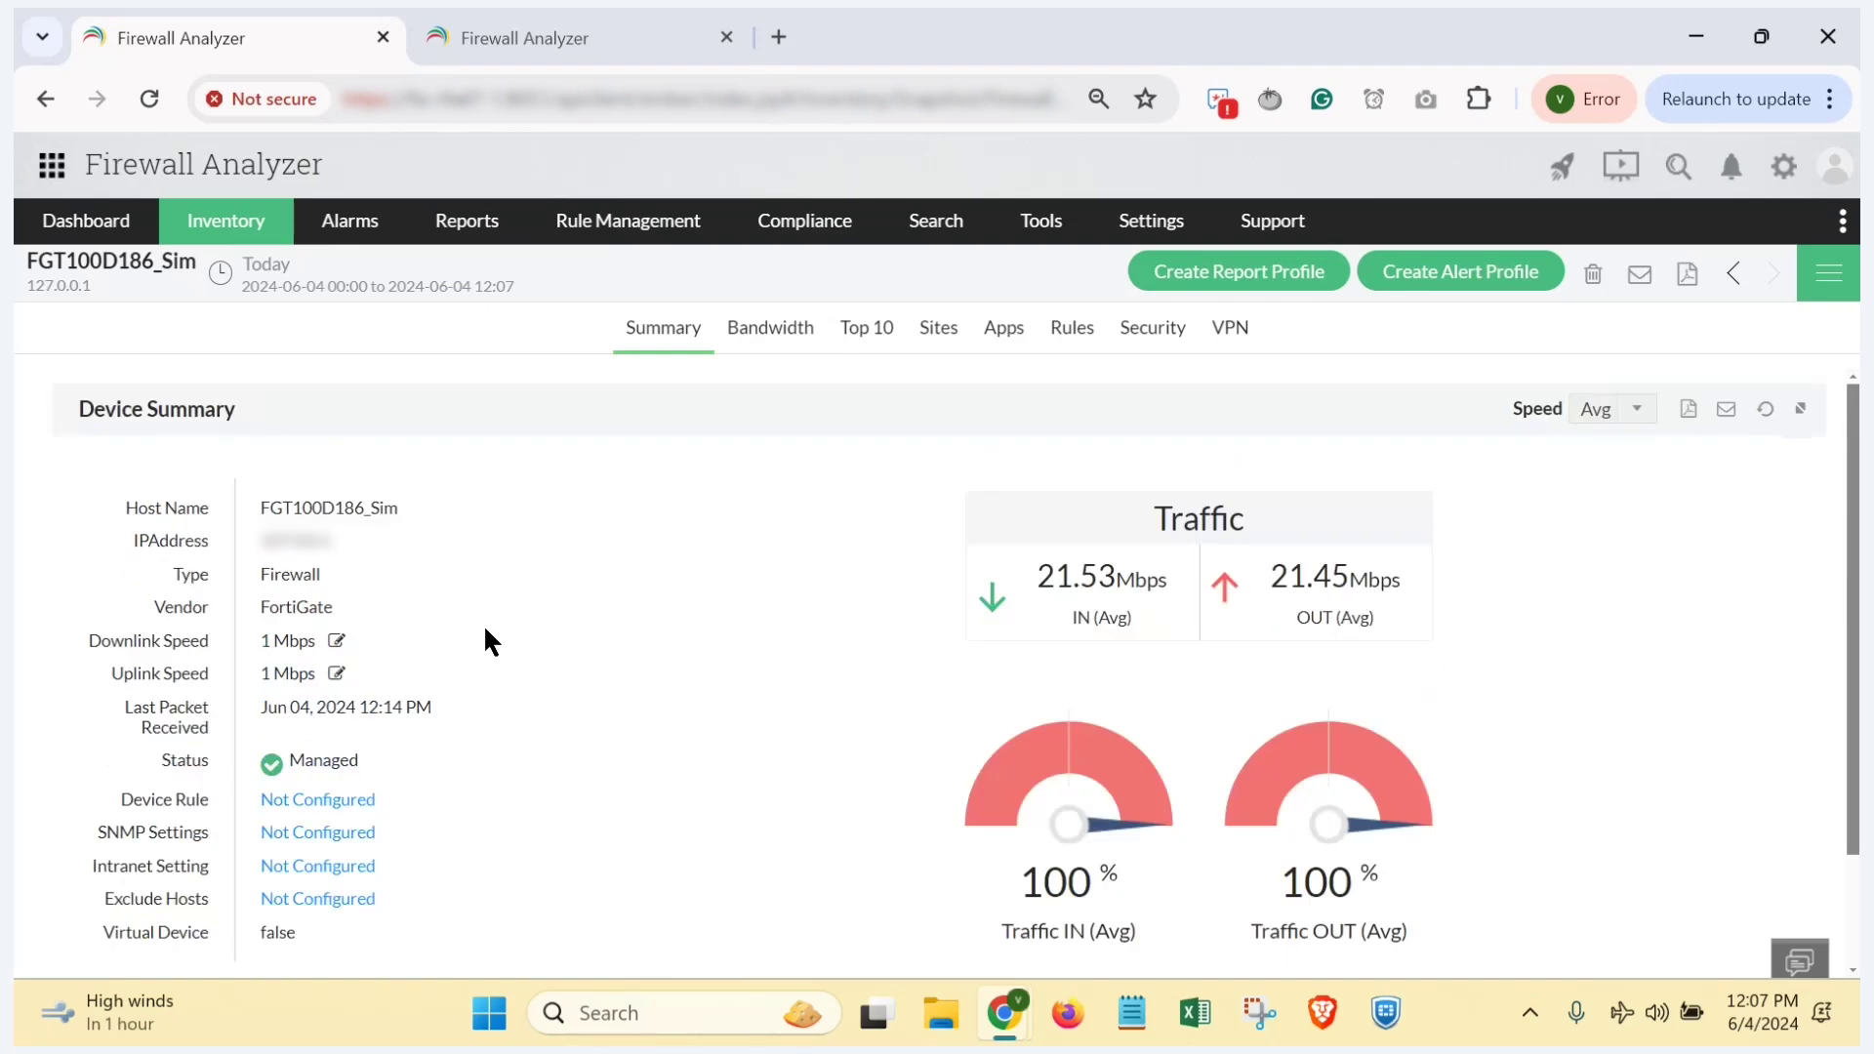
# Step: View the firewall's bandwidth graph, and review its Top 10 hosts, destinations, protocol groups and conversations
pyautogui.click(751, 351)
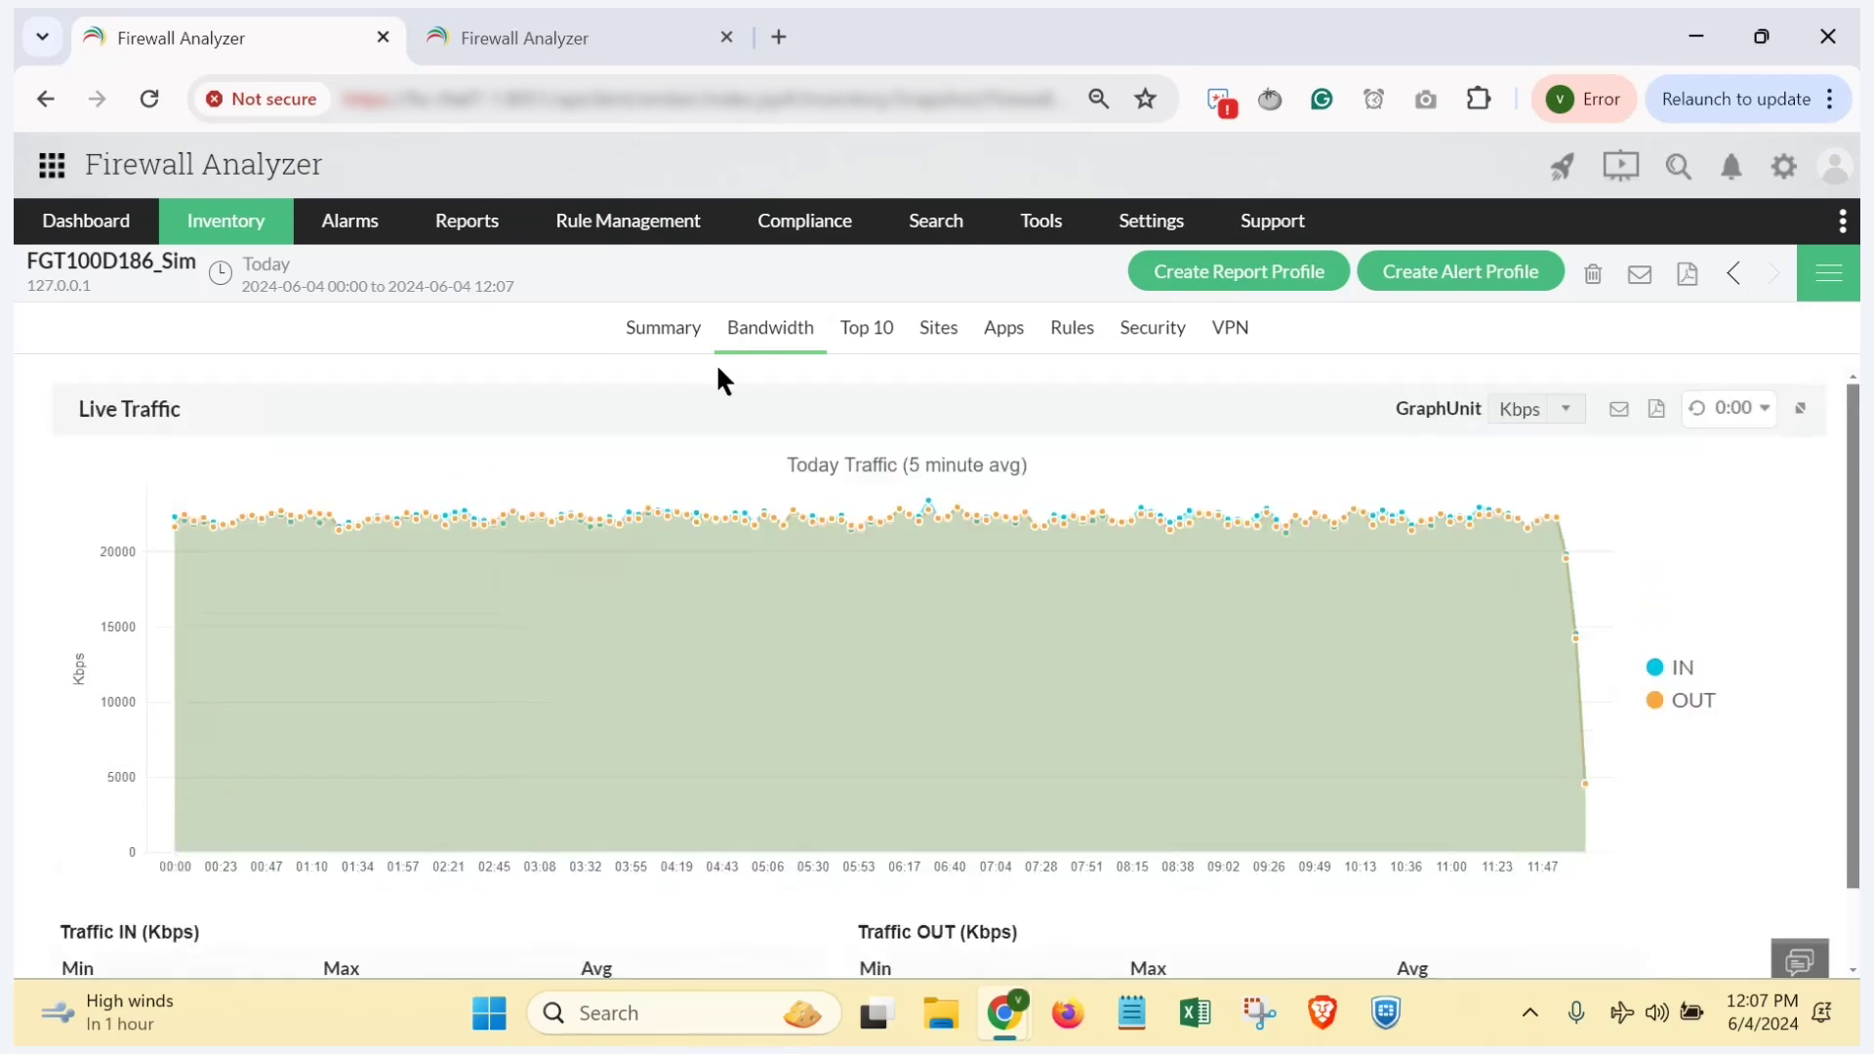
pyautogui.click(872, 330)
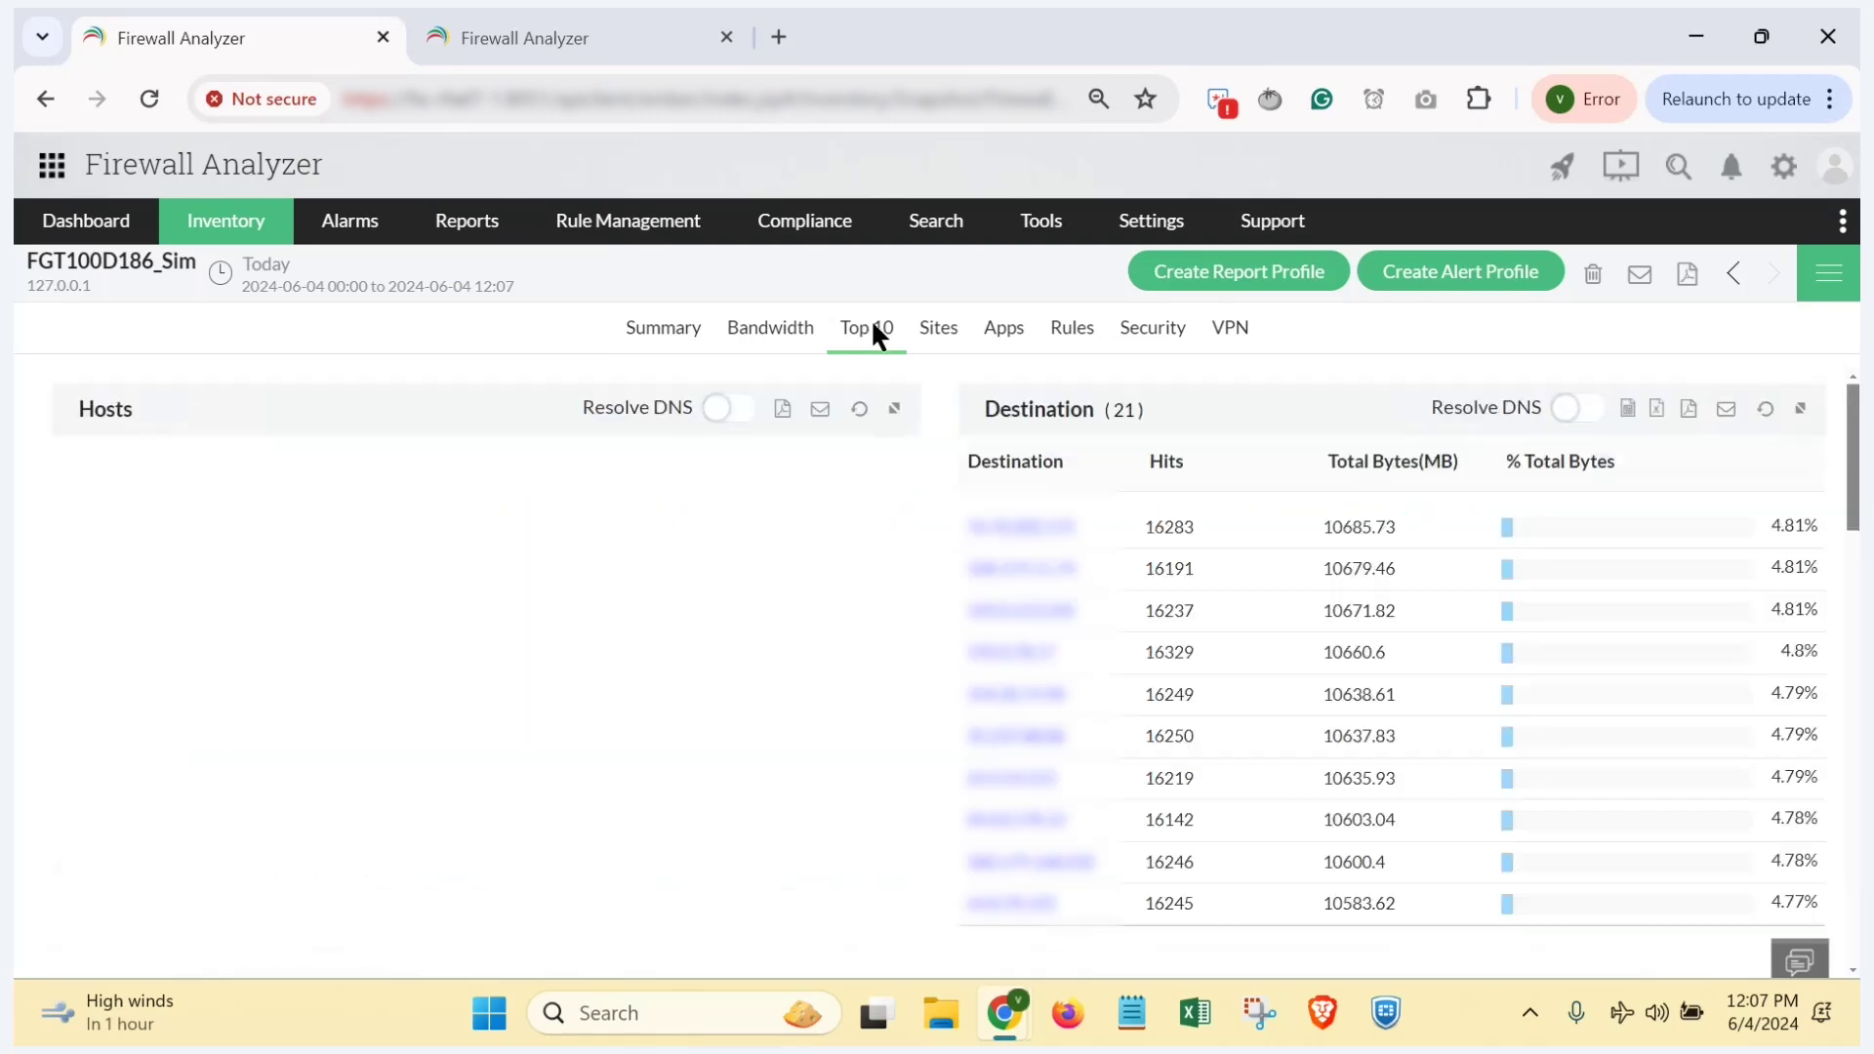
pyautogui.scroll(-10, 931, 571)
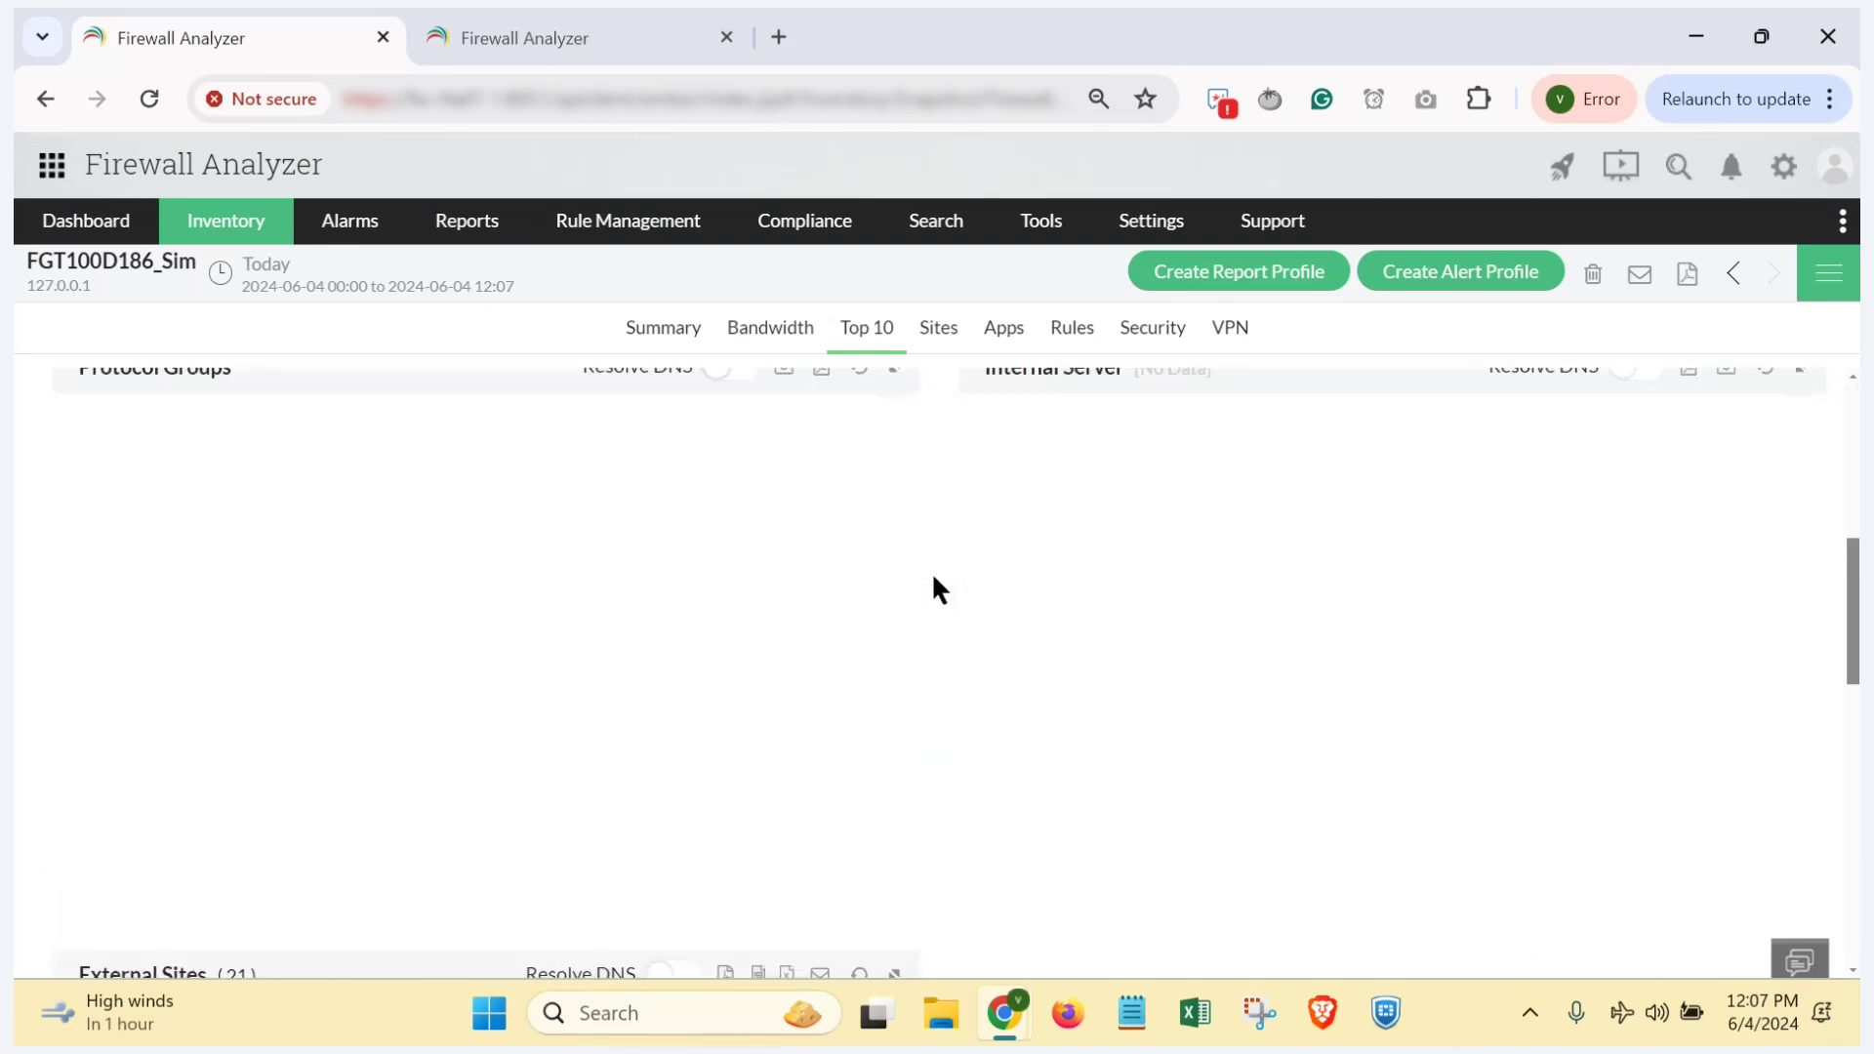
pyautogui.scroll(5, 931, 571)
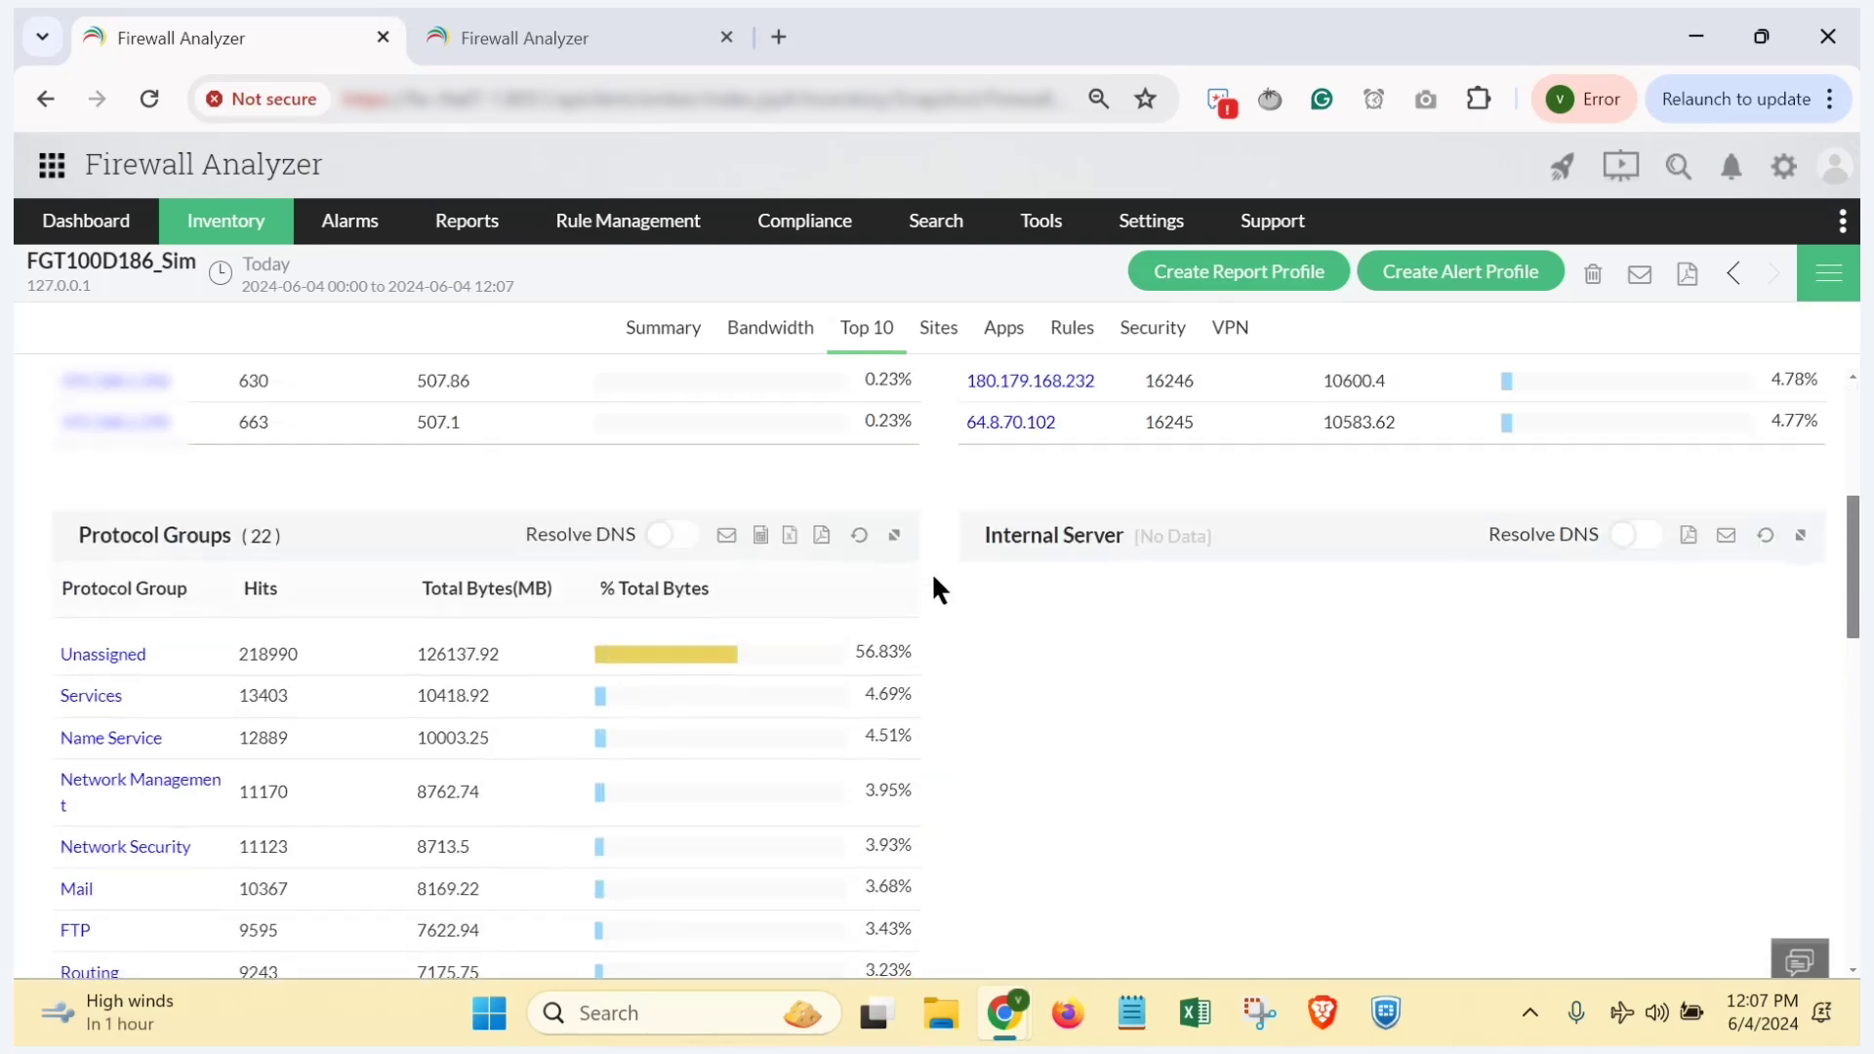
pyautogui.scroll(-5, 932, 572)
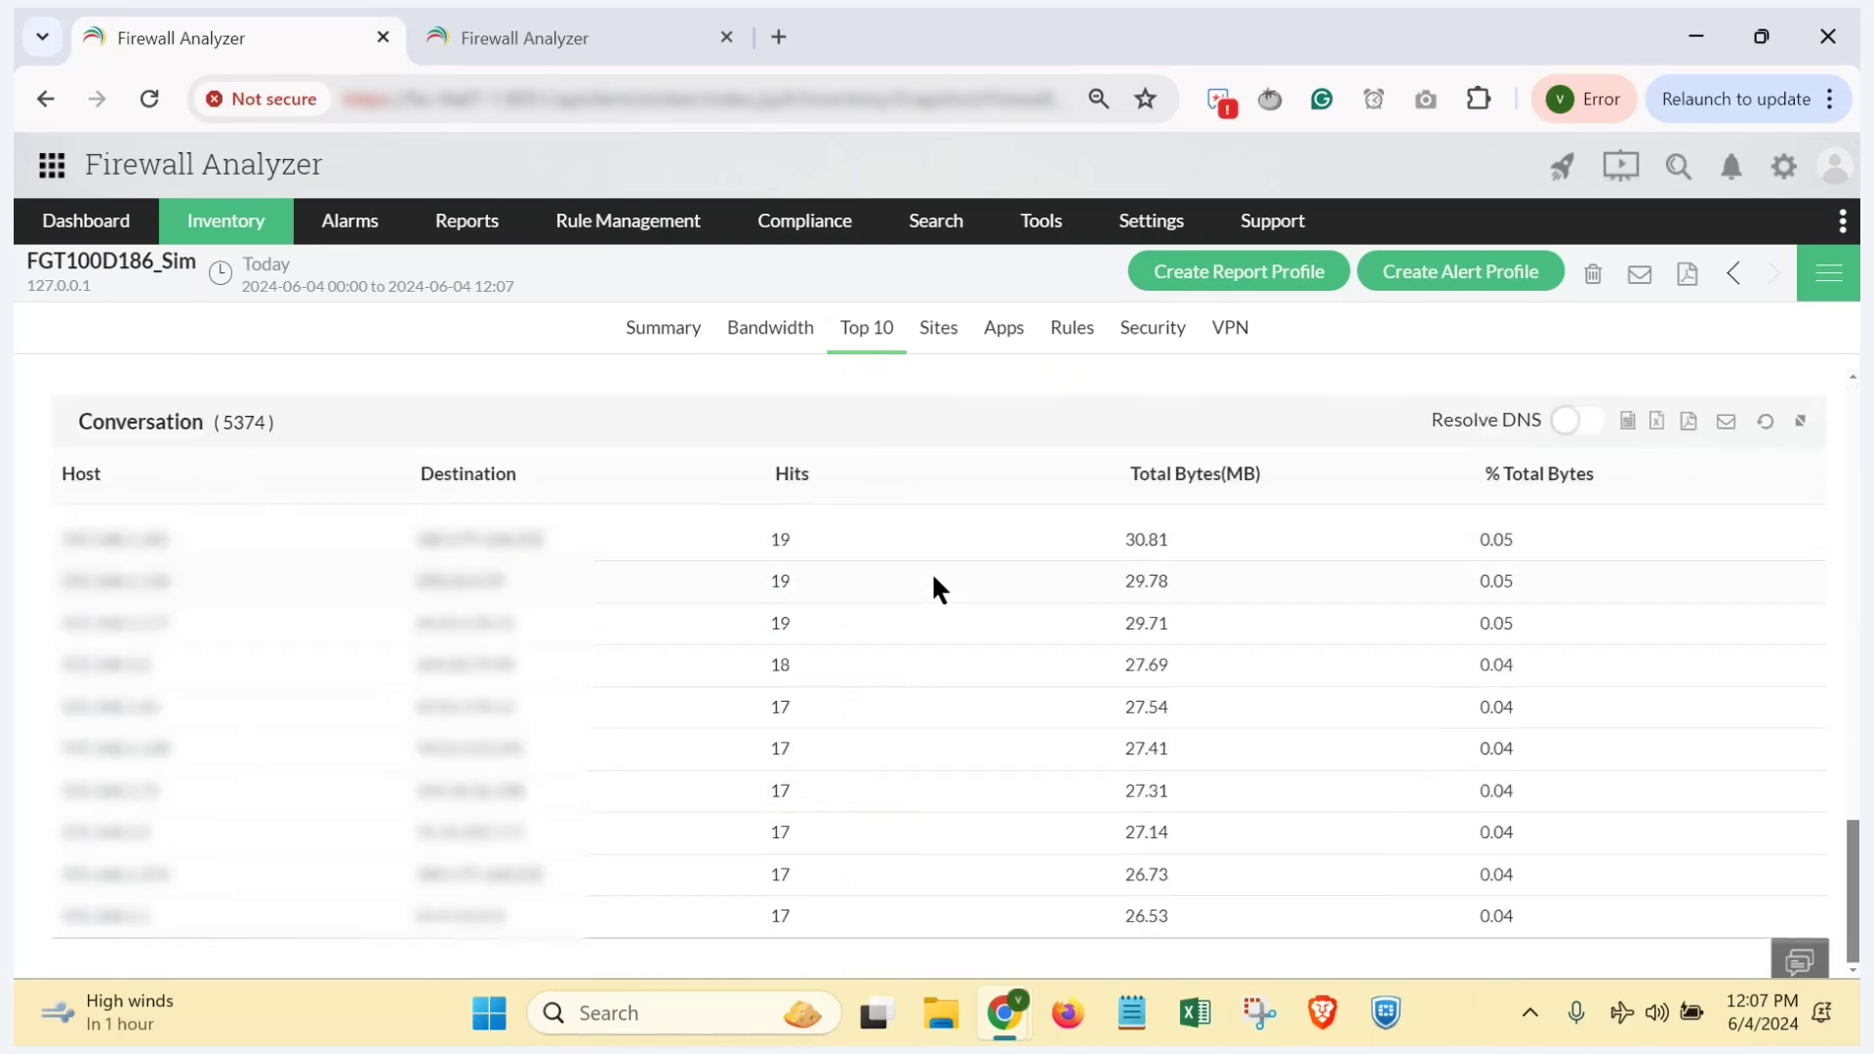
# Step: View the firewall's Sites report and look through its allowed websites with their hits
pyautogui.scroll(10, 932, 571)
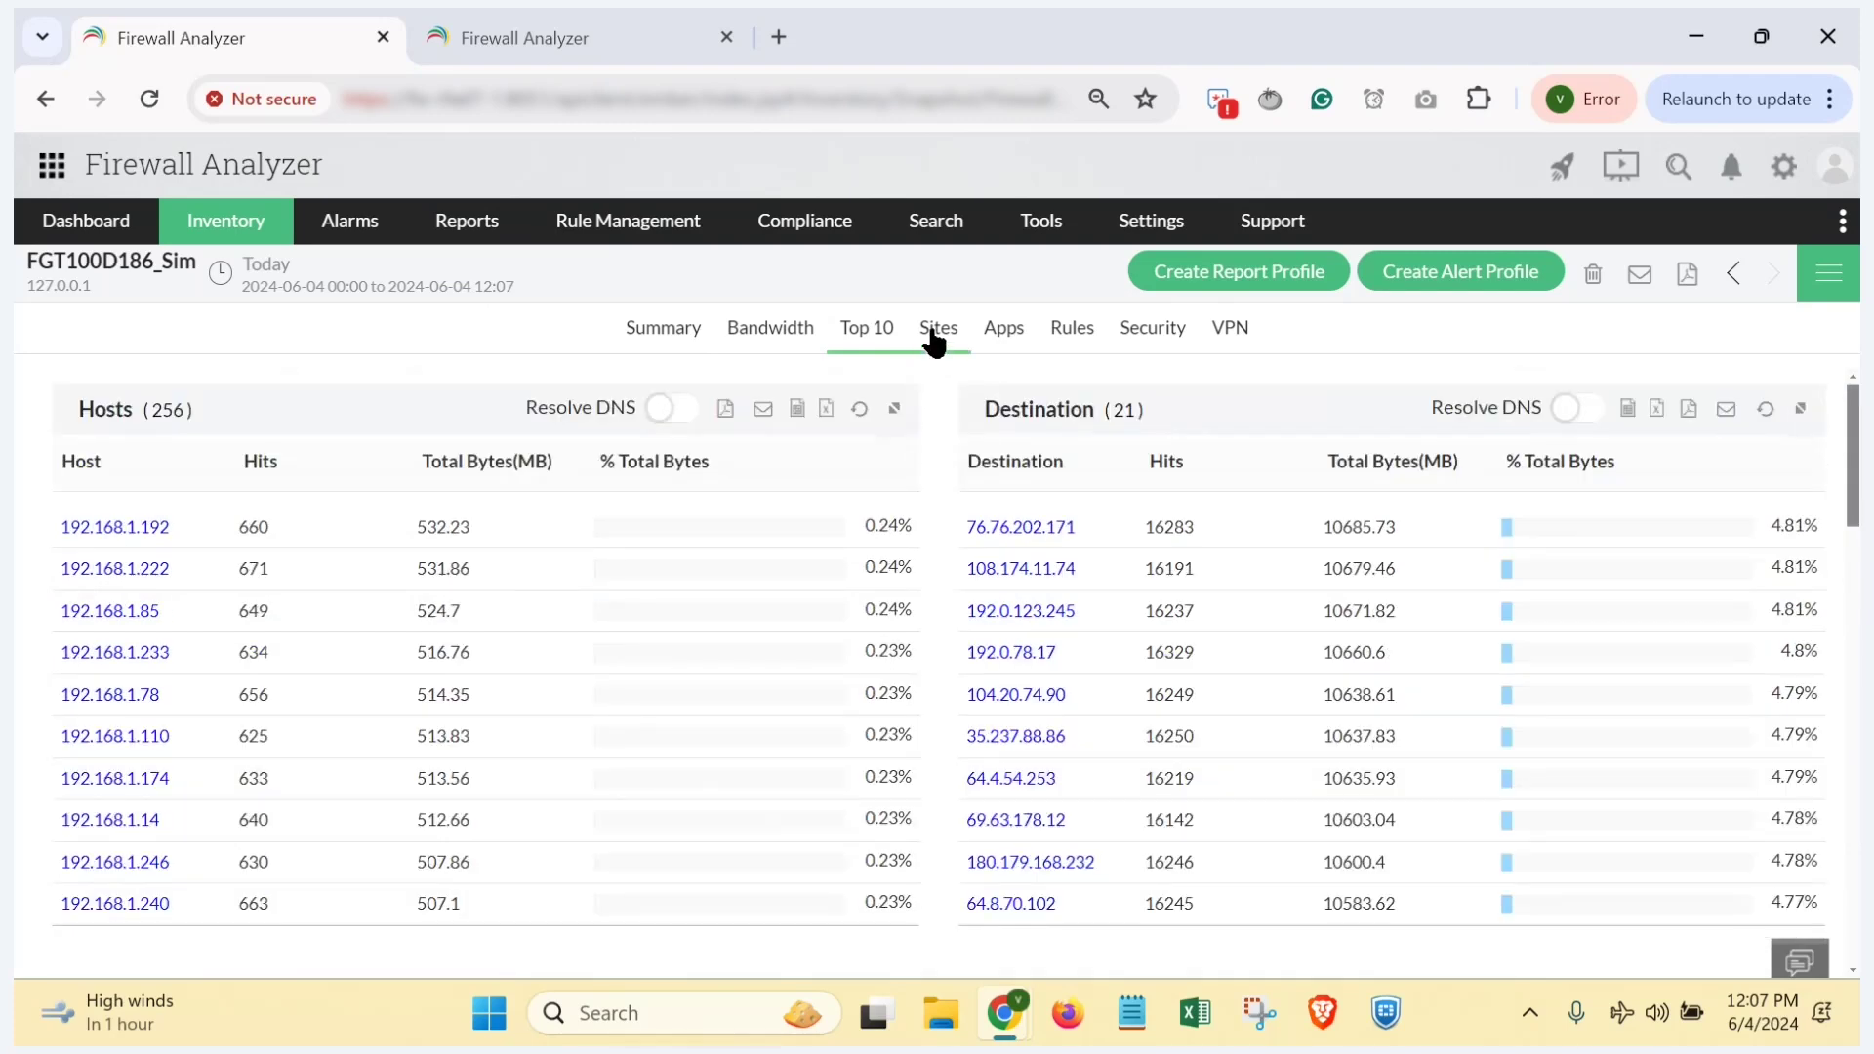
pyautogui.click(931, 331)
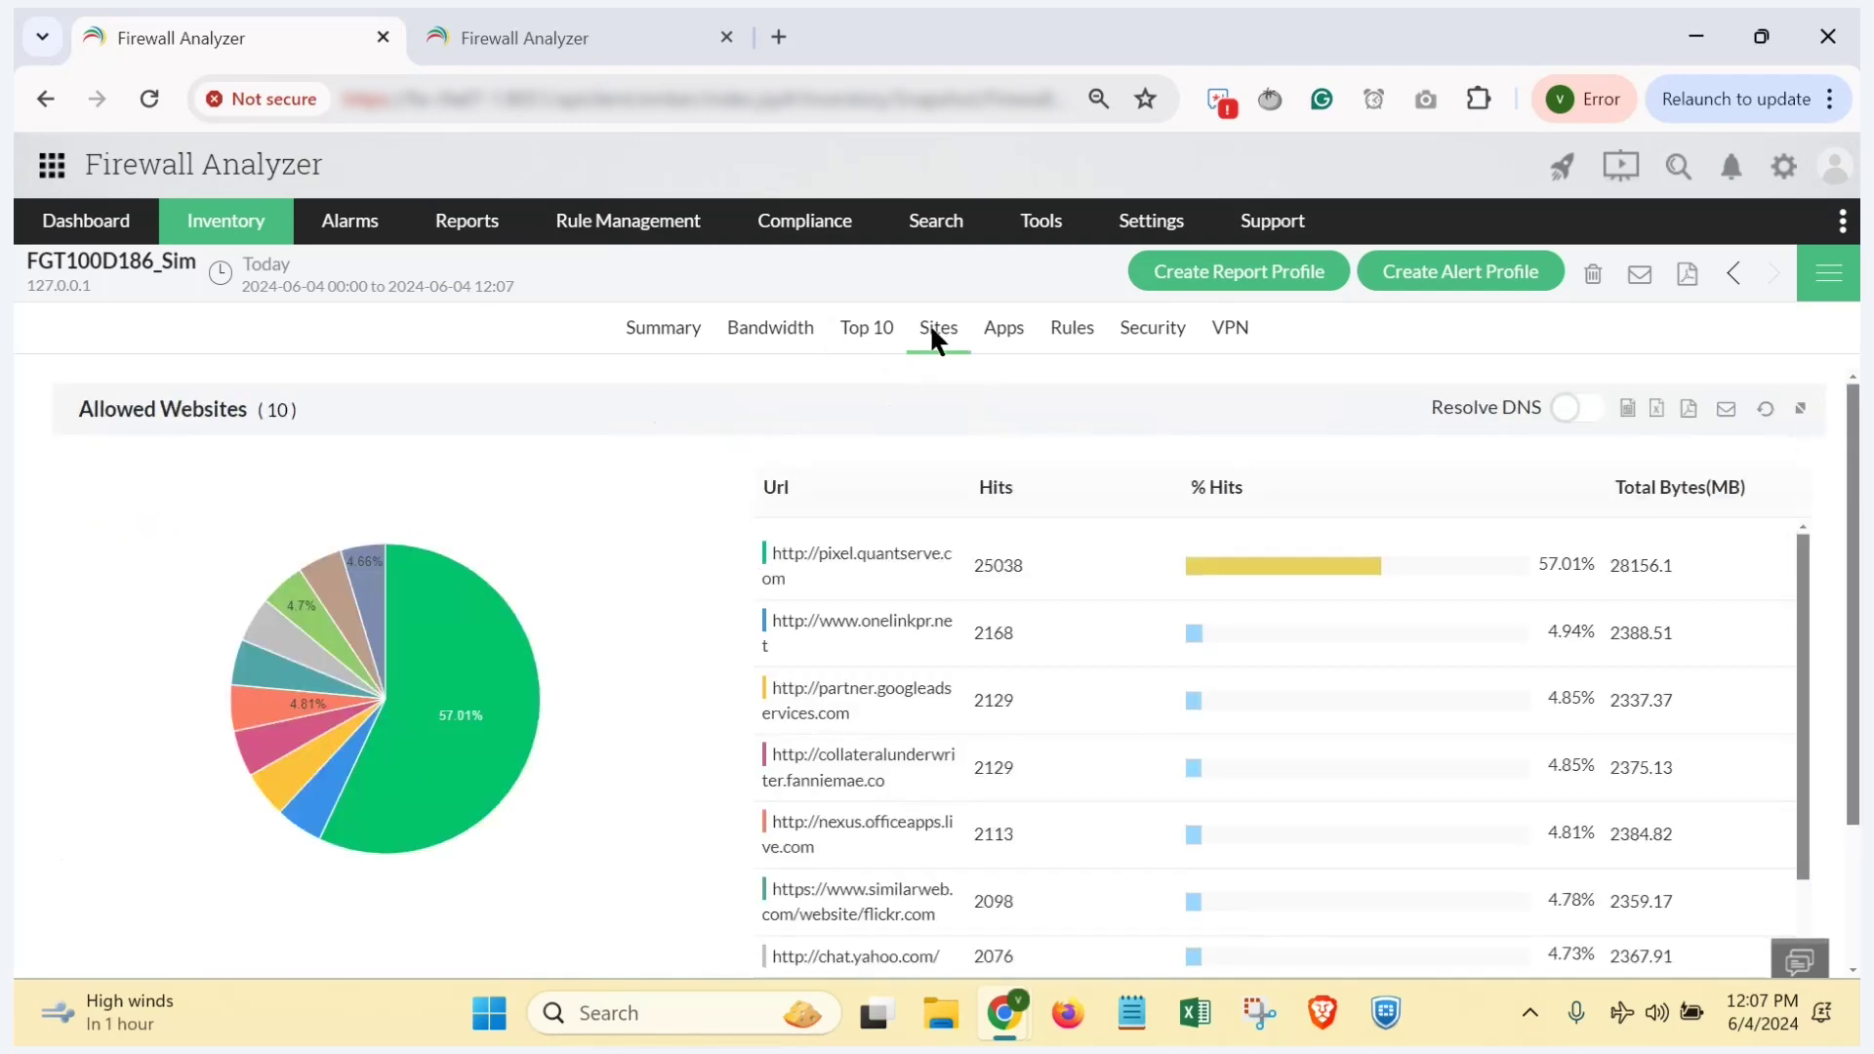
pyautogui.scroll(-3, 887, 605)
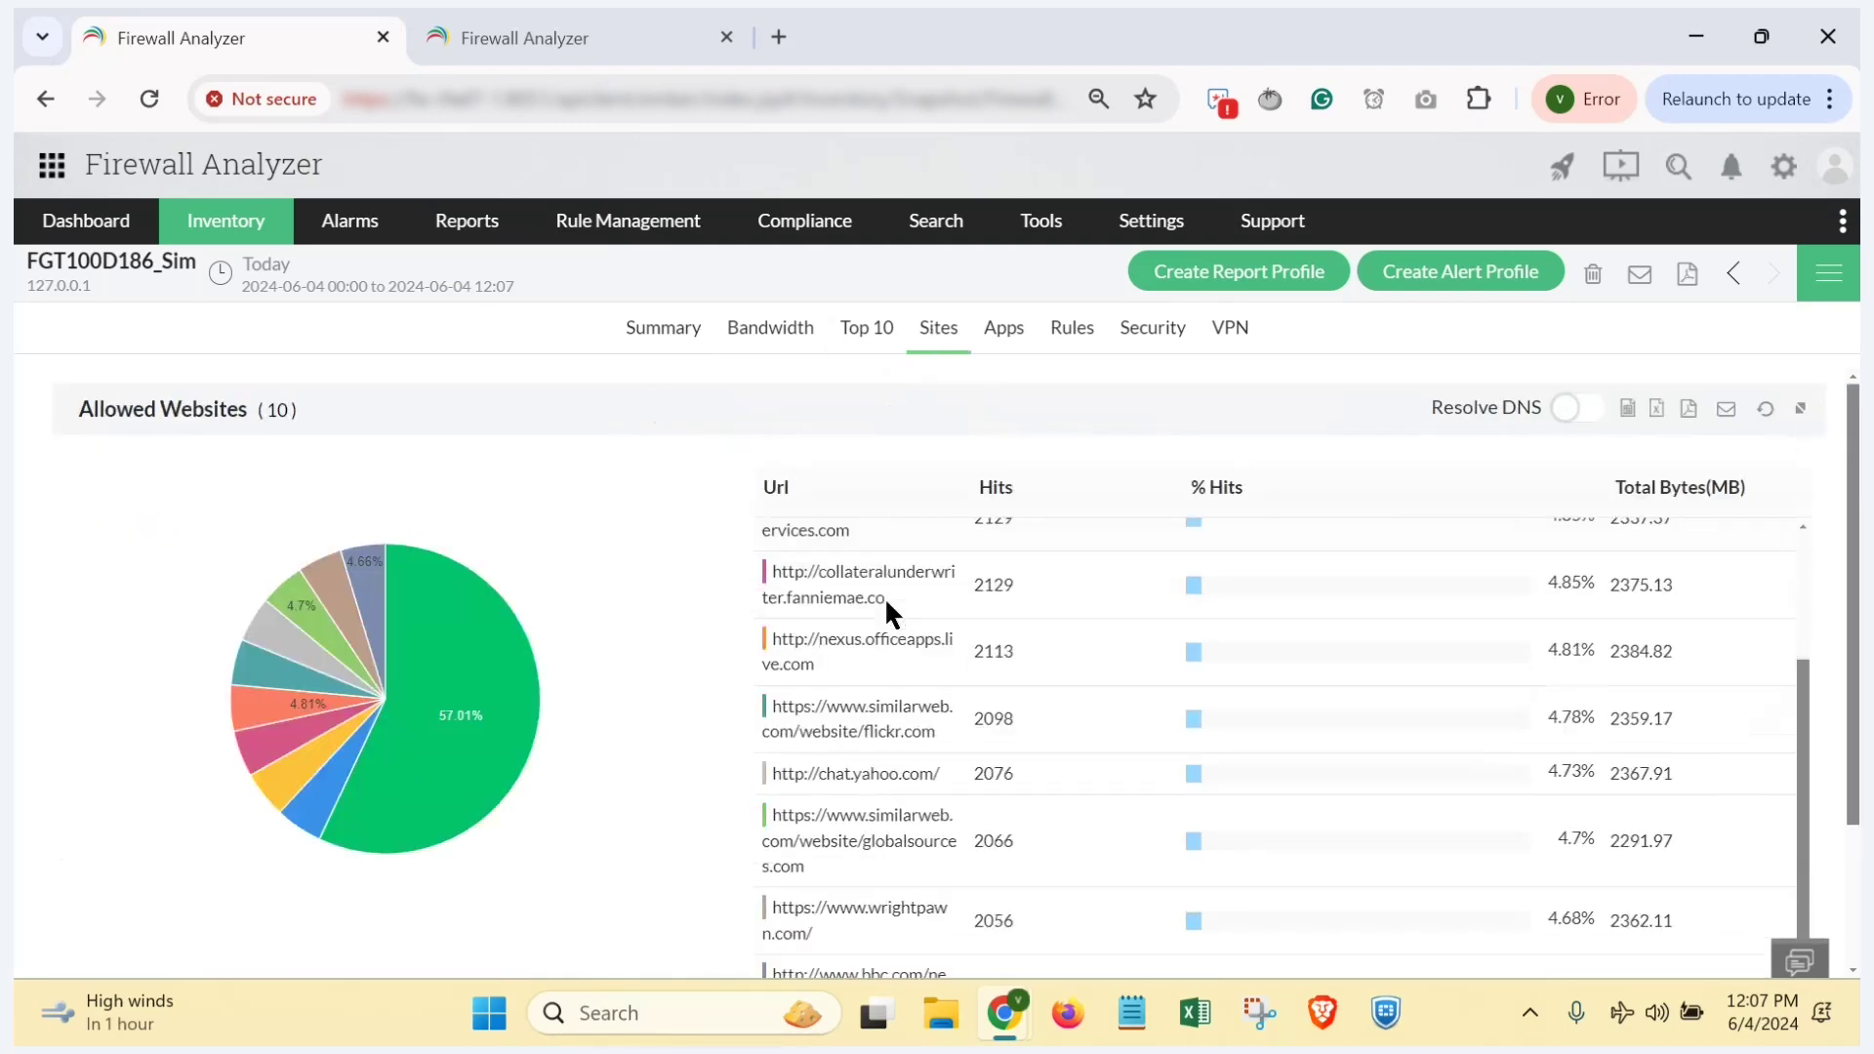
pyautogui.scroll(3, 885, 596)
# Step: View the firewall's application, rule usage, security and VPN reports in turn
pyautogui.click(998, 354)
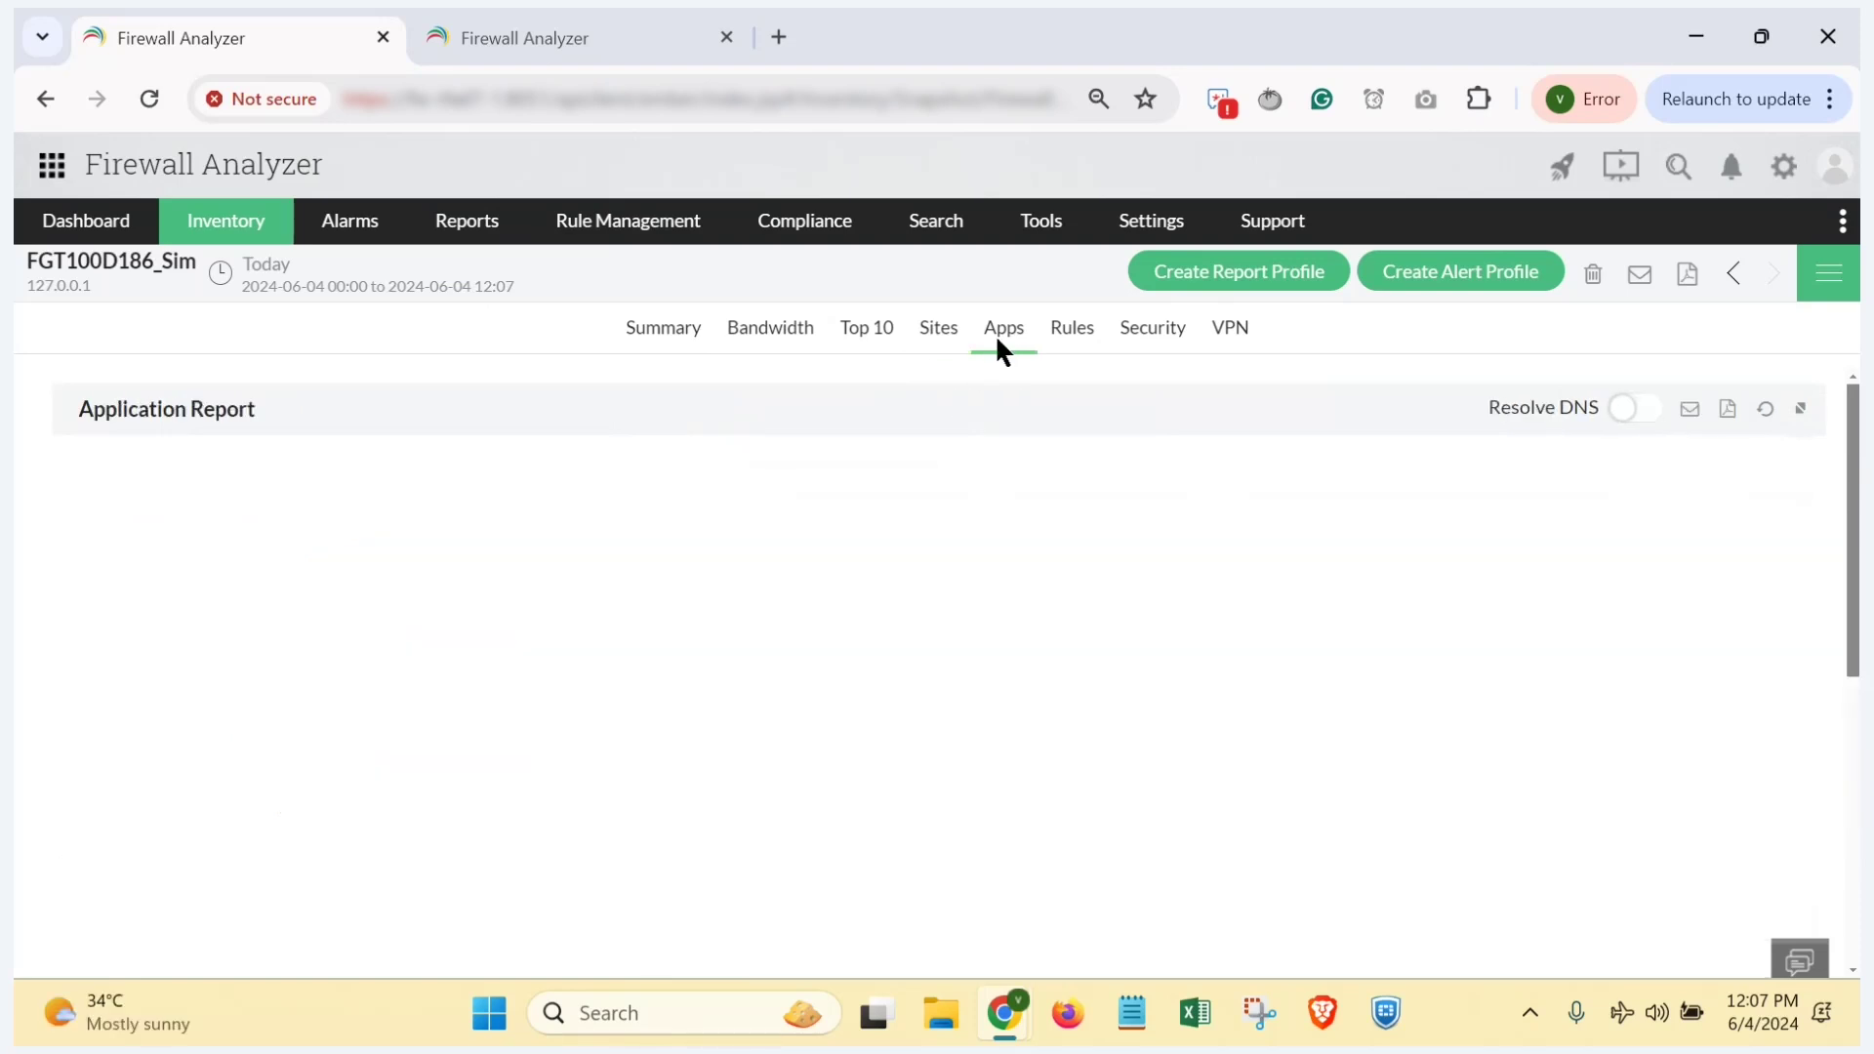
pyautogui.scroll(-4, 828, 613)
pyautogui.scroll(4, 828, 614)
pyautogui.click(1056, 338)
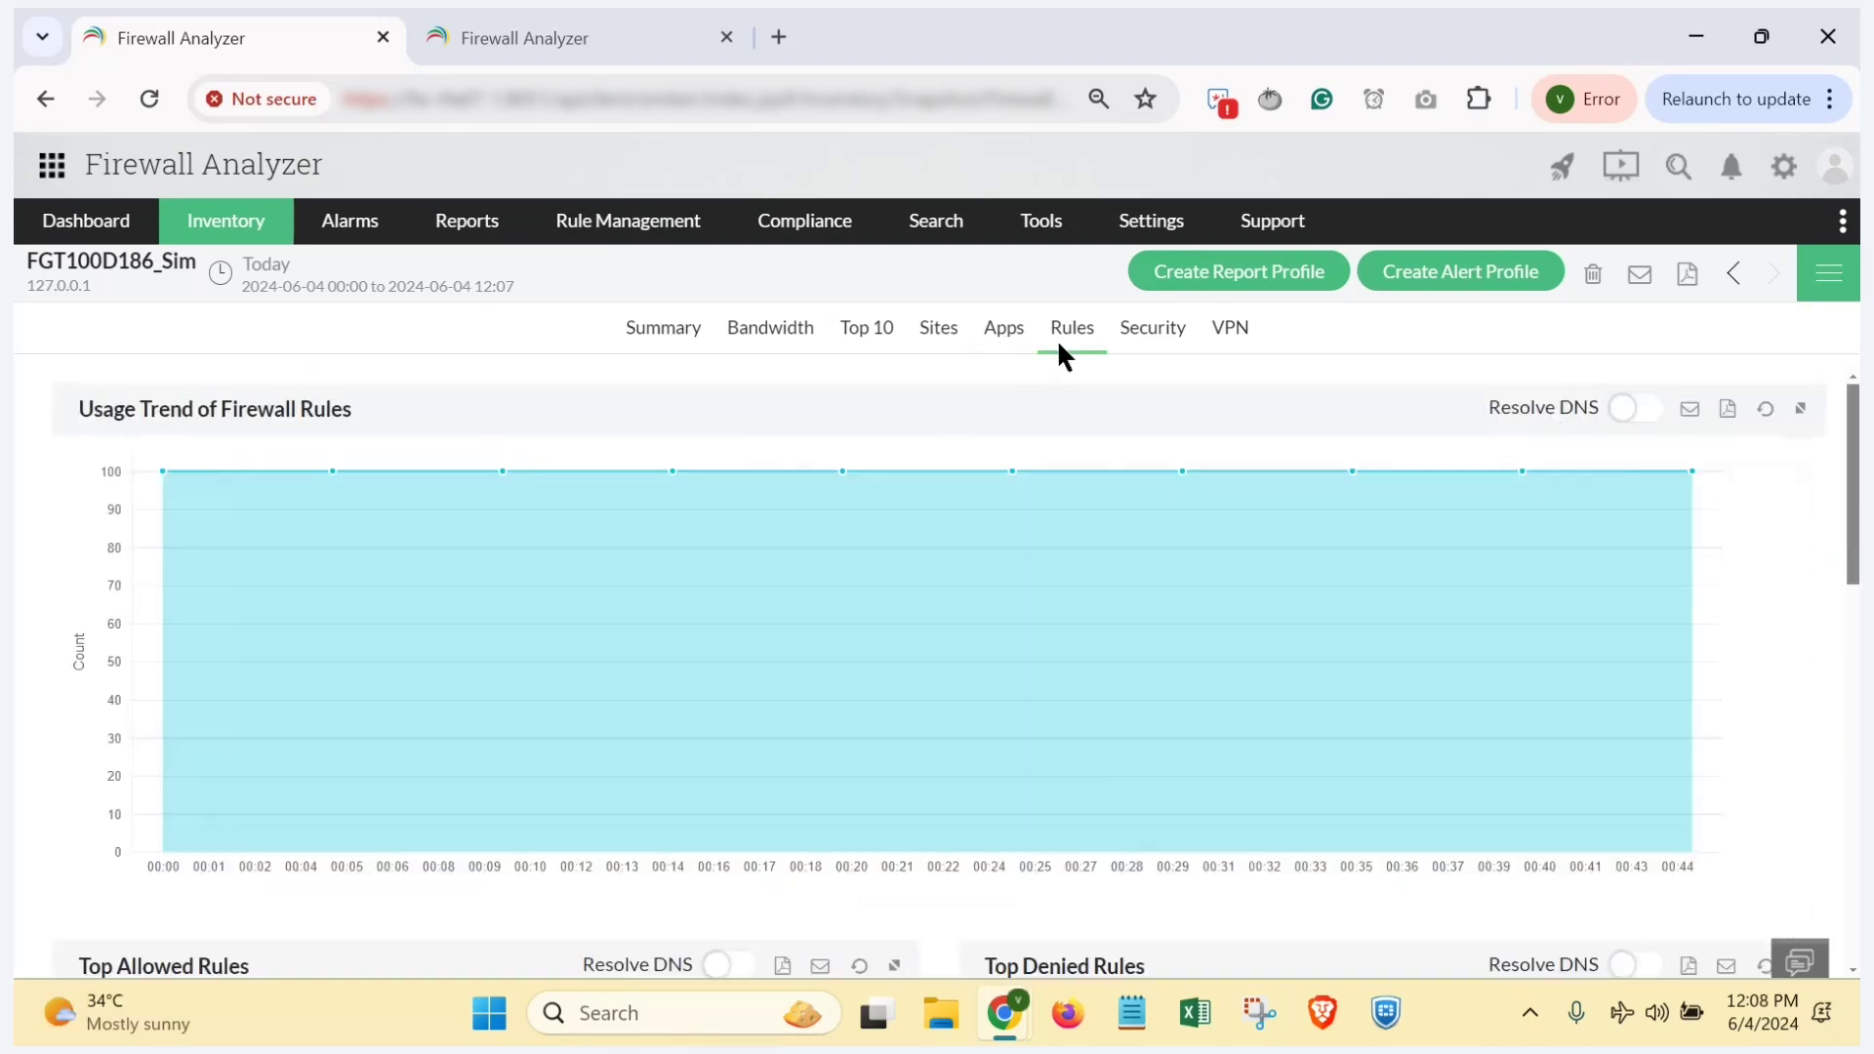
pyautogui.click(1139, 348)
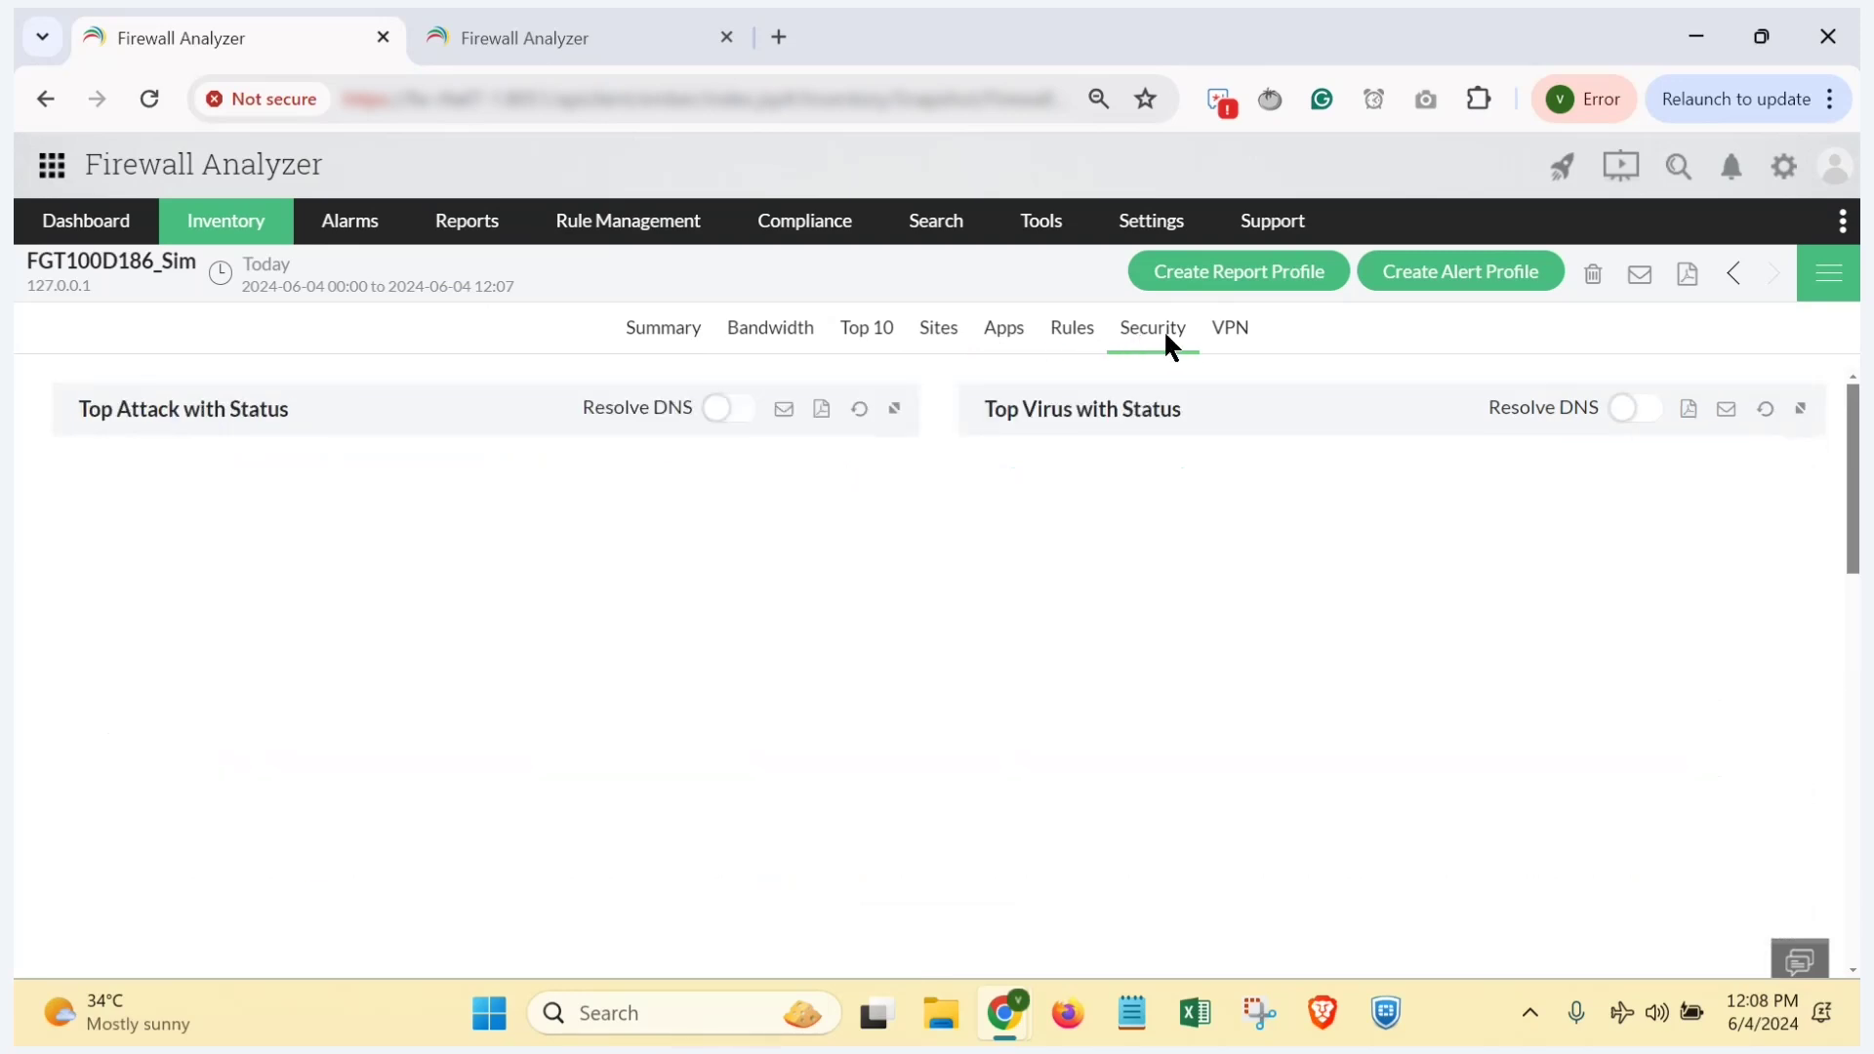
pyautogui.click(1230, 333)
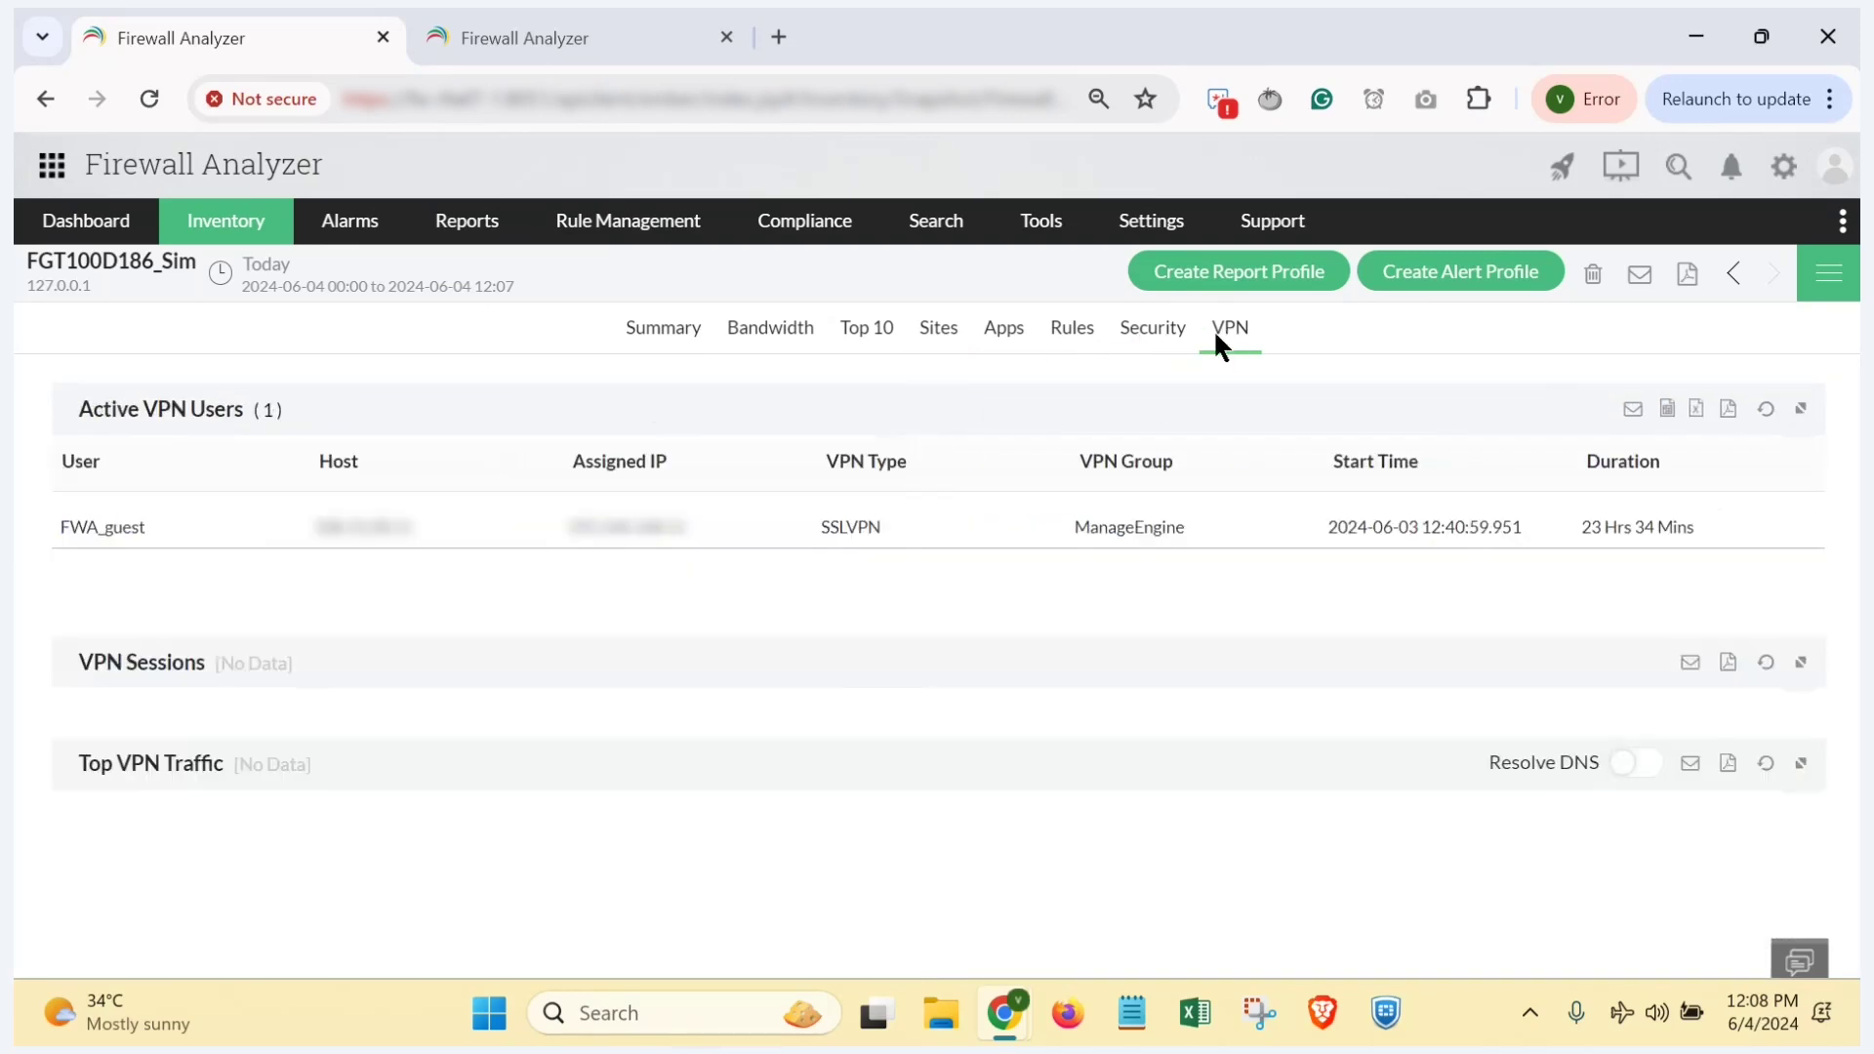
# Step: Return to the firewall's Security reports and review its top attacks, viruses, denied hosts, denied destinations and spam generators
pyautogui.click(1158, 336)
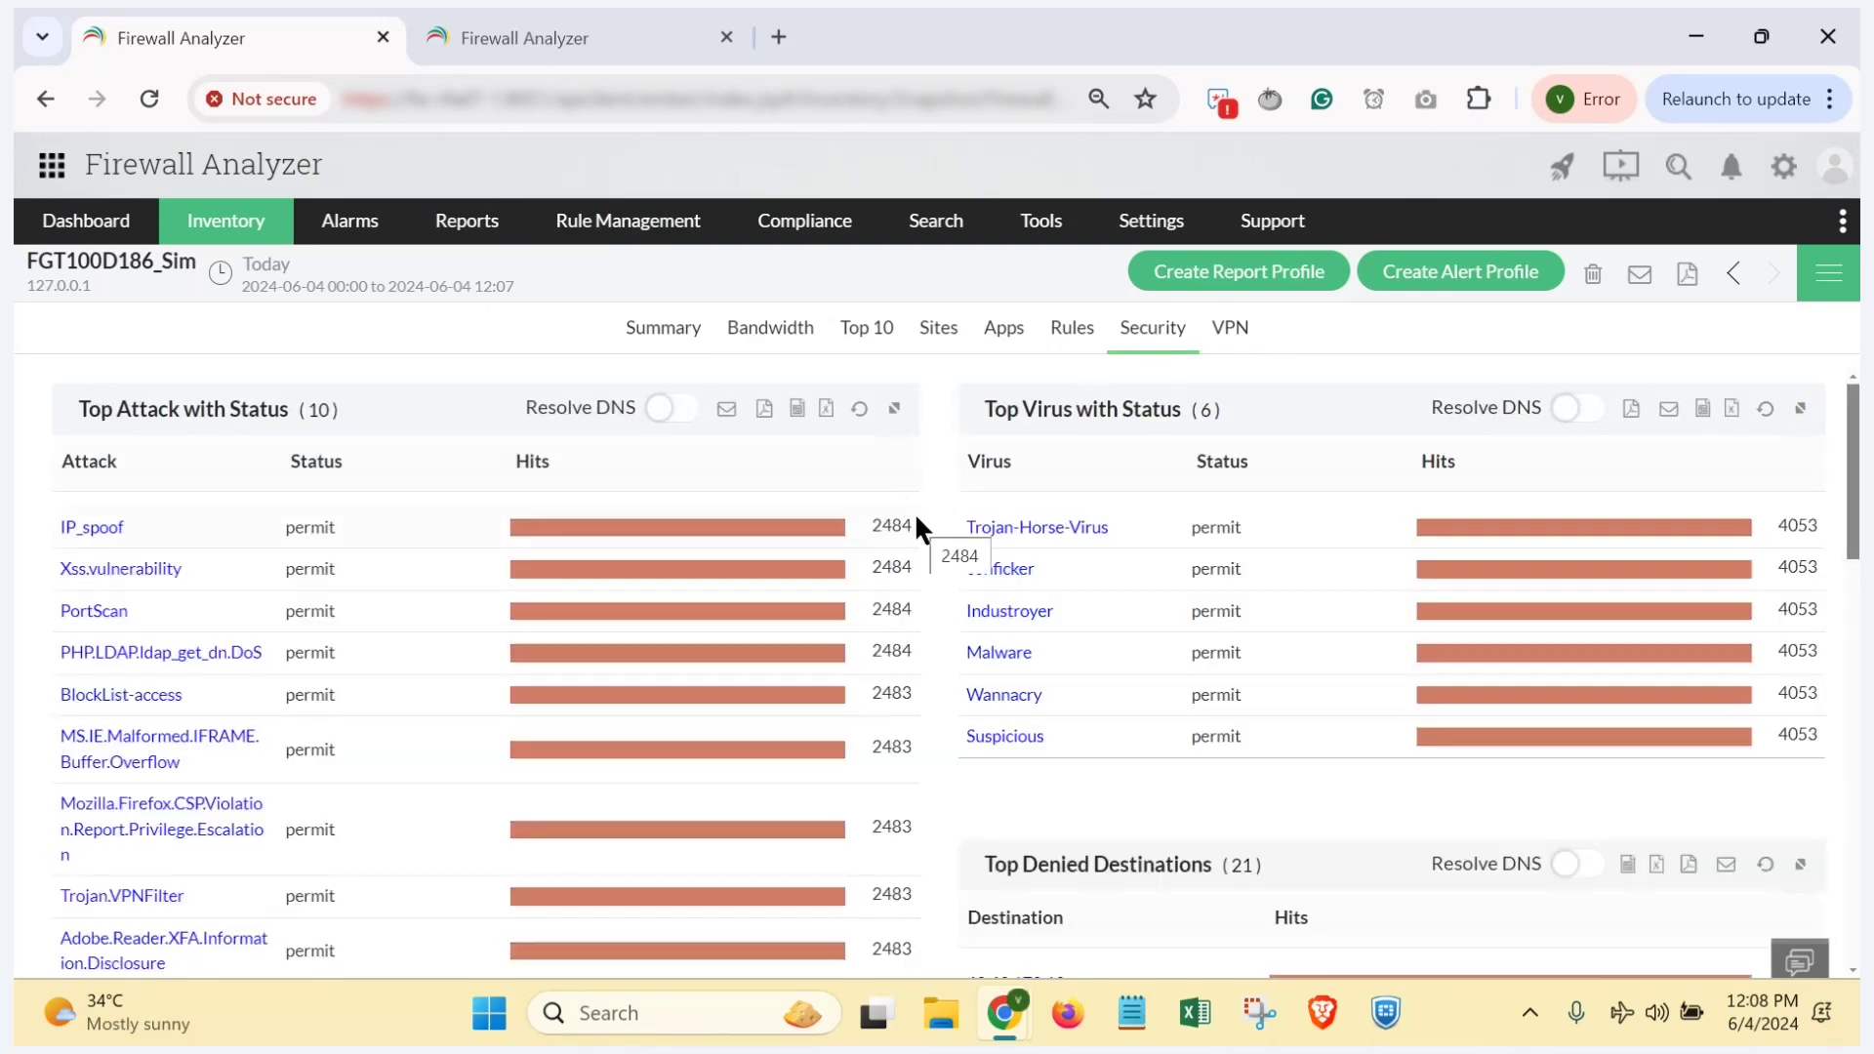
pyautogui.scroll(-1, 917, 517)
pyautogui.scroll(-4, 917, 528)
pyautogui.scroll(-10, 918, 528)
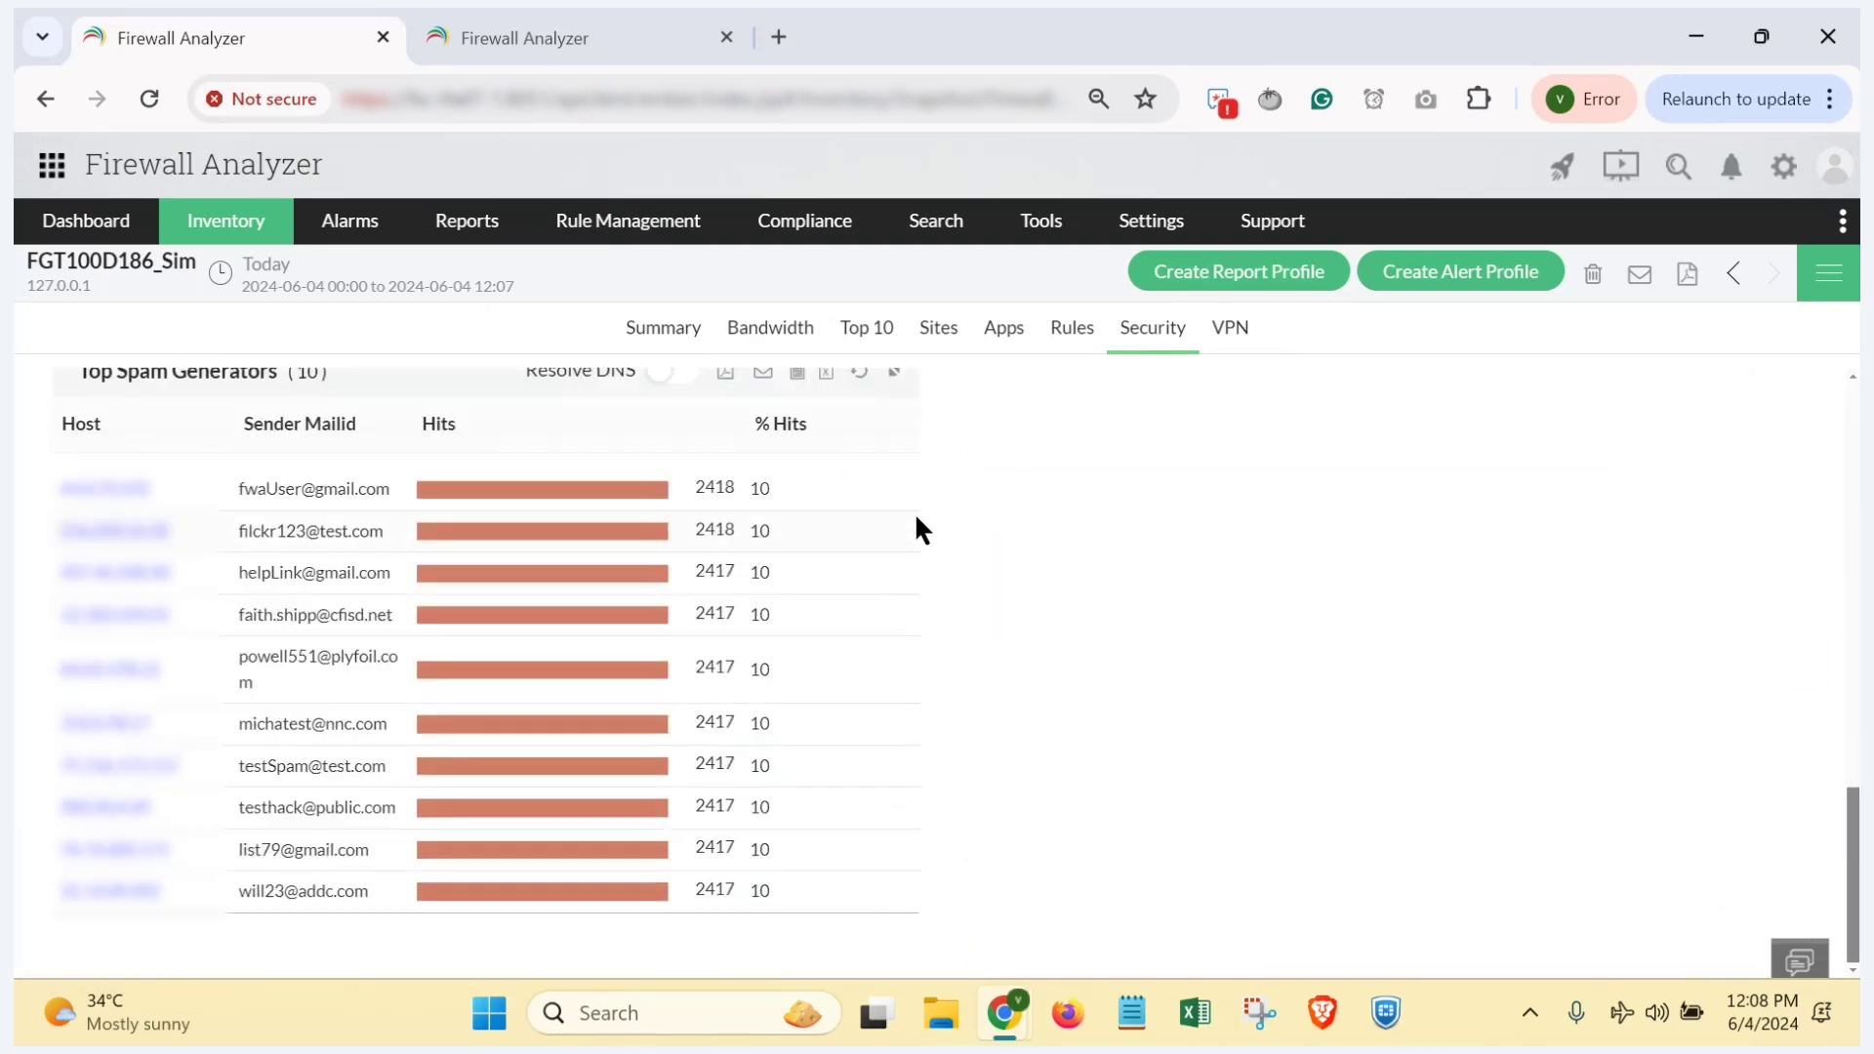
pyautogui.scroll(1, 918, 528)
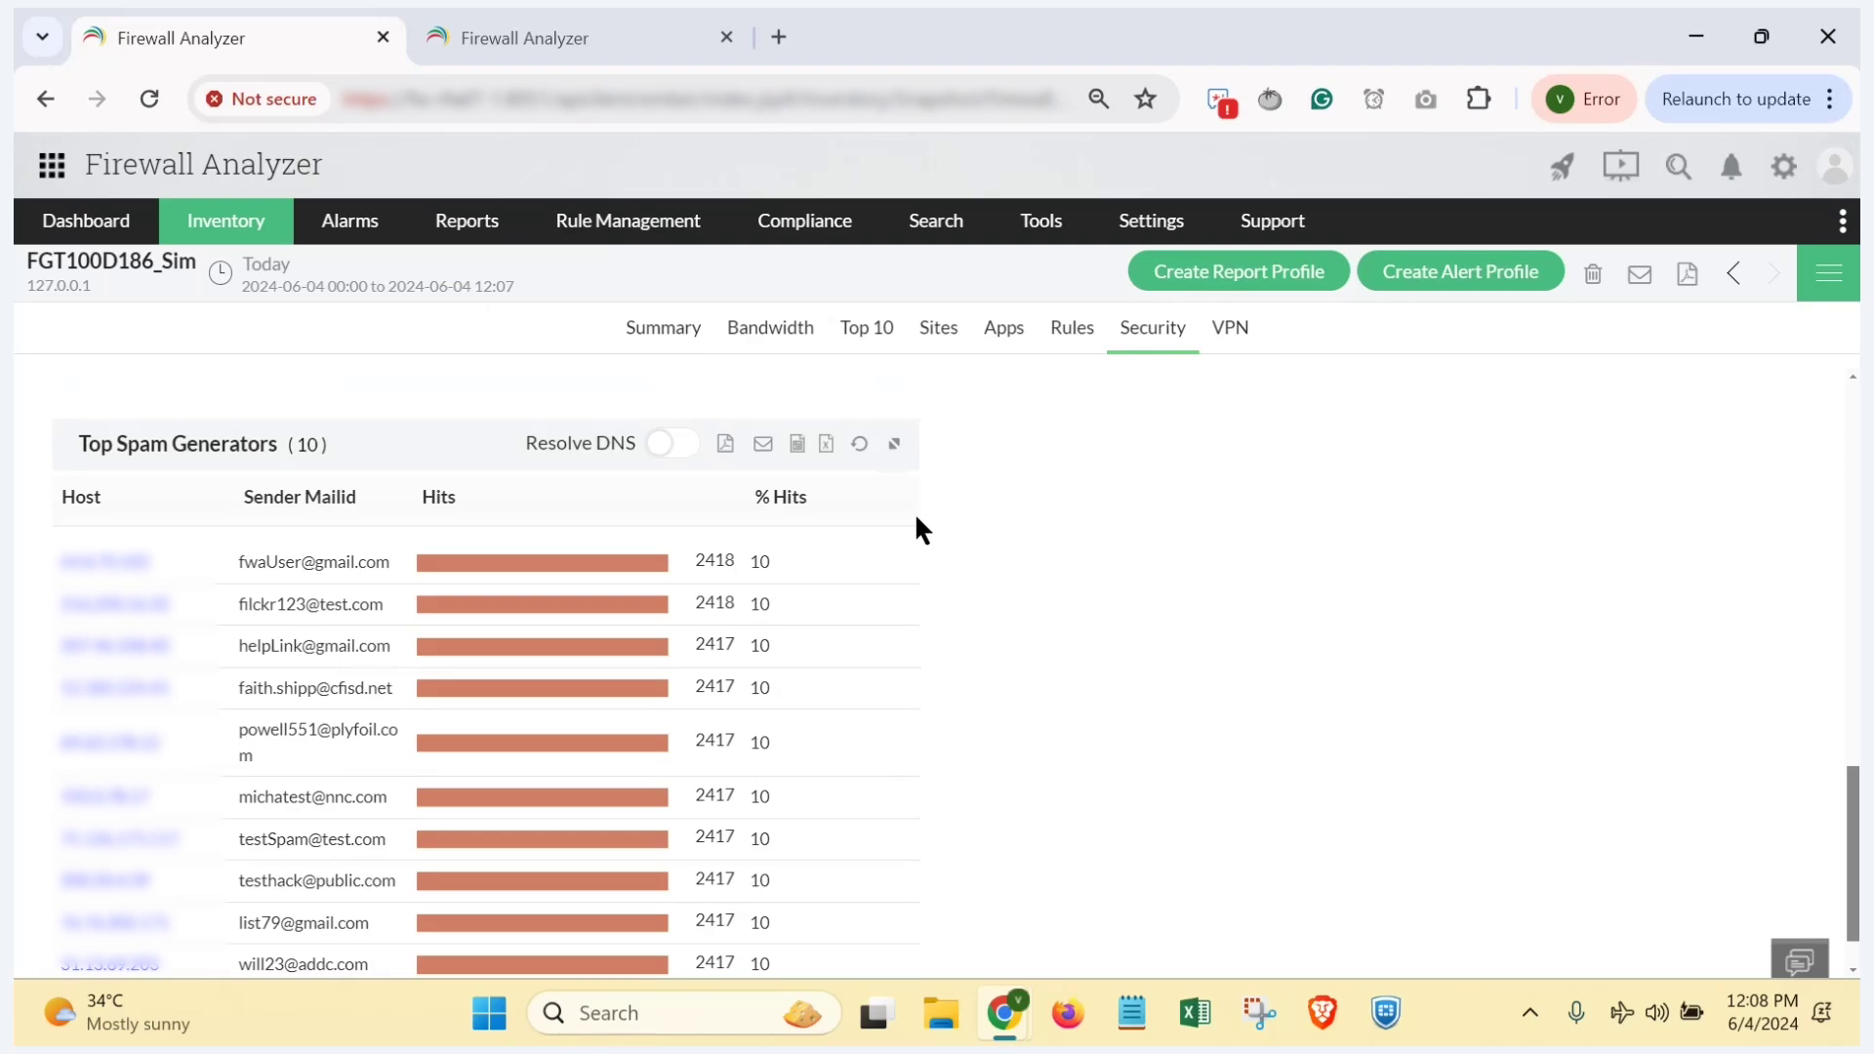
# Step: Switch to the training presentation, advance to the Proxy Reports slide, and return to Firewall Analyzer
pyautogui.hotkey('alt', 'Tab')
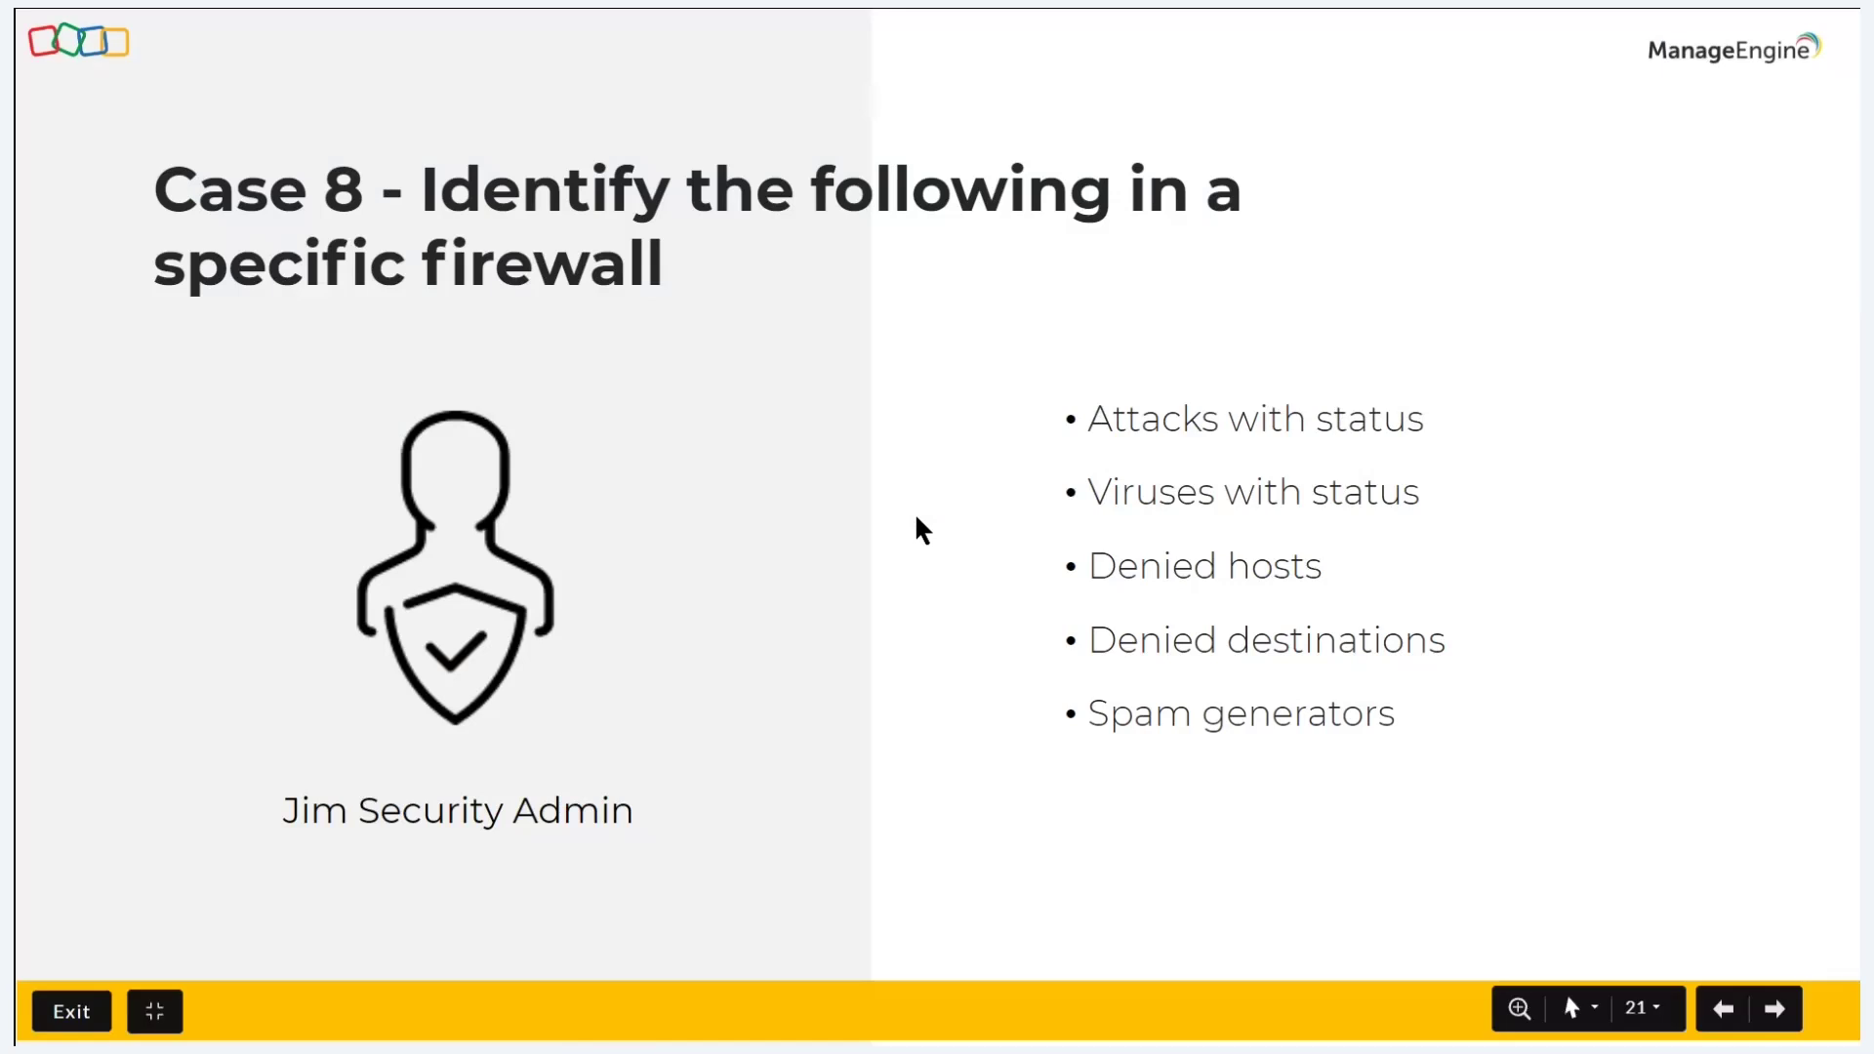
pyautogui.press('Right')
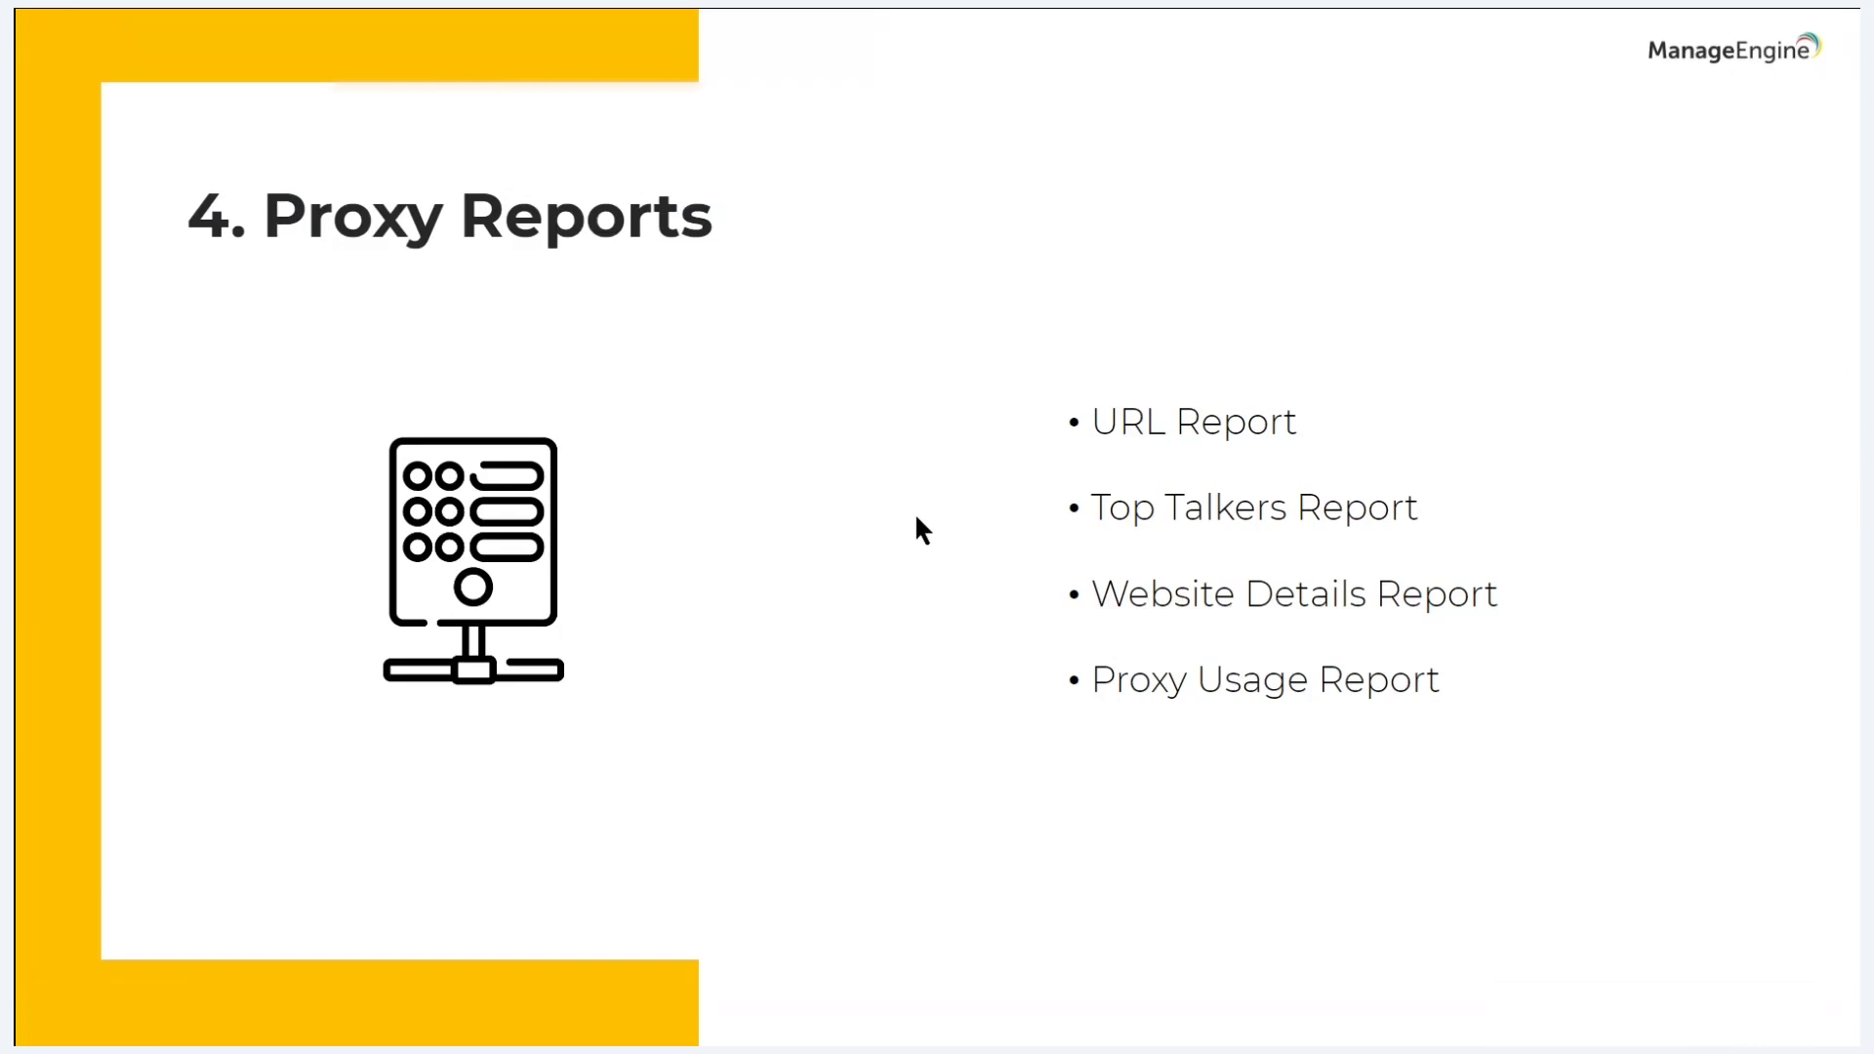
pyautogui.hotkey('alt', 'Tab')
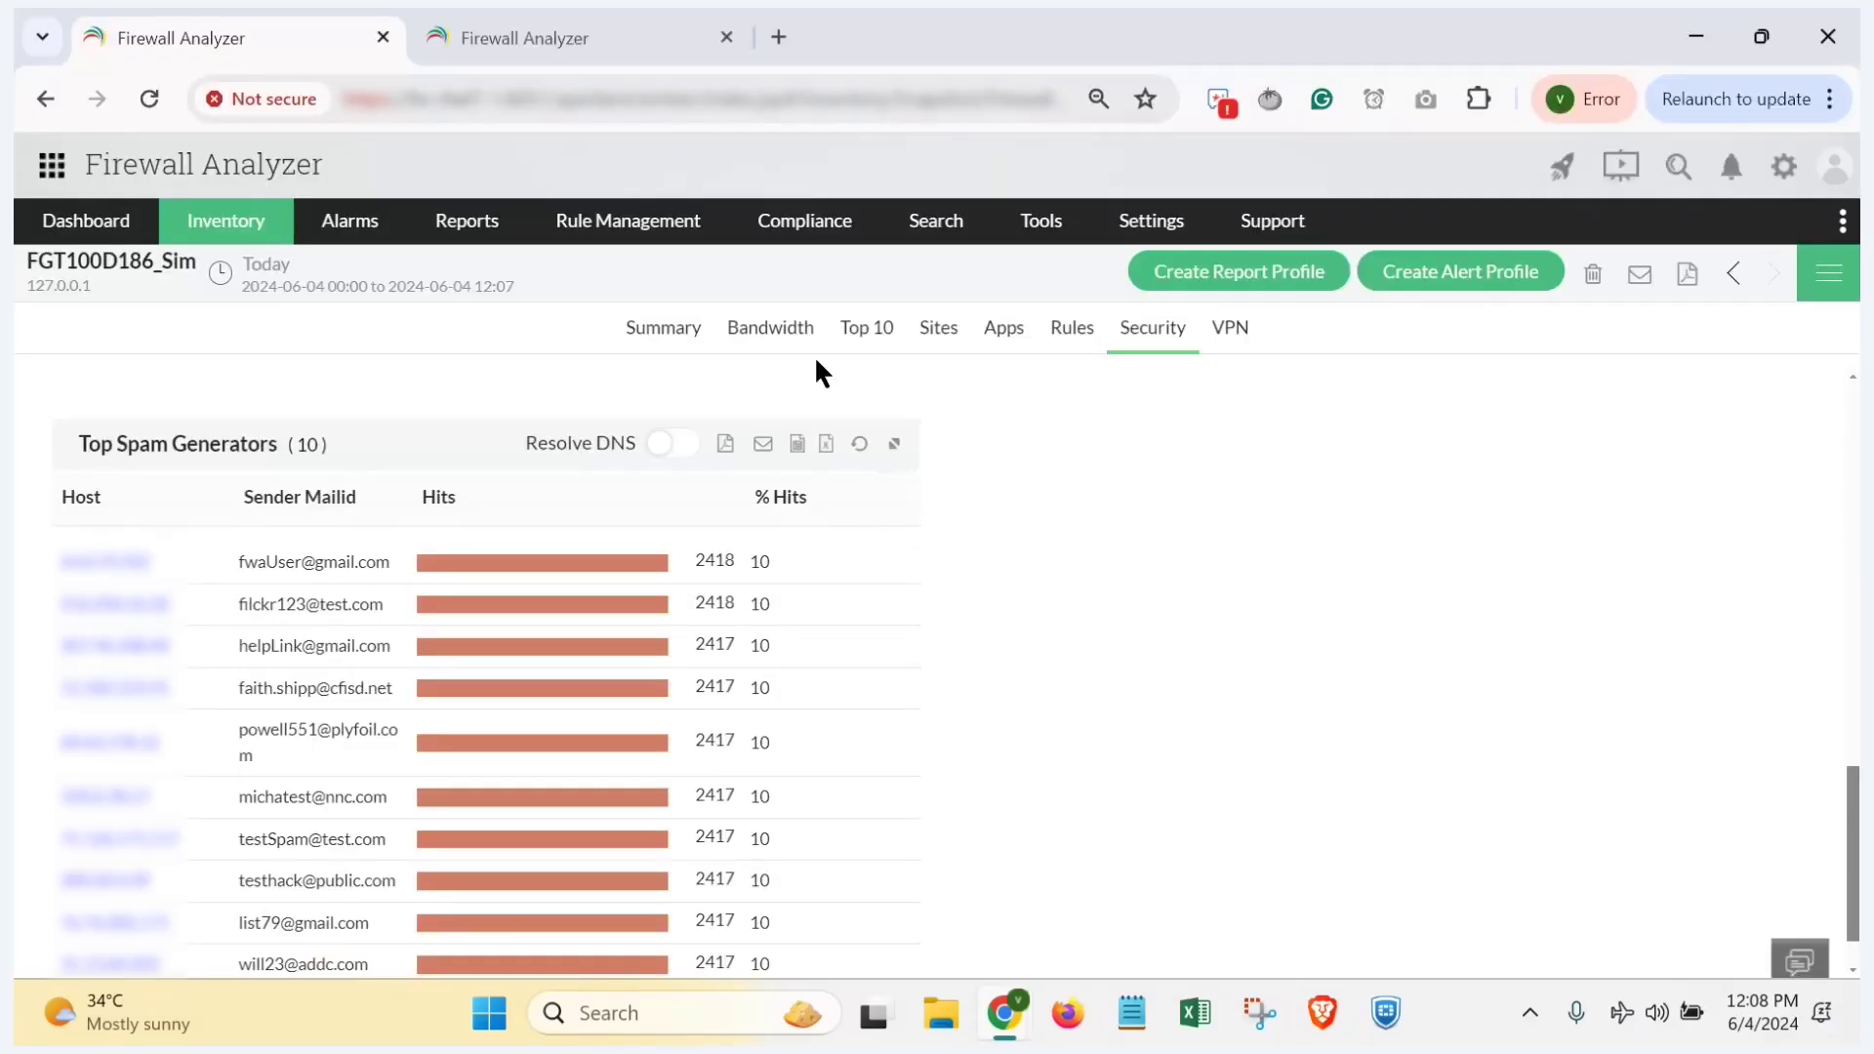
# Step: Open the Proxy Reports and set the URL Report's time range to Last 30 days
pyautogui.click(468, 225)
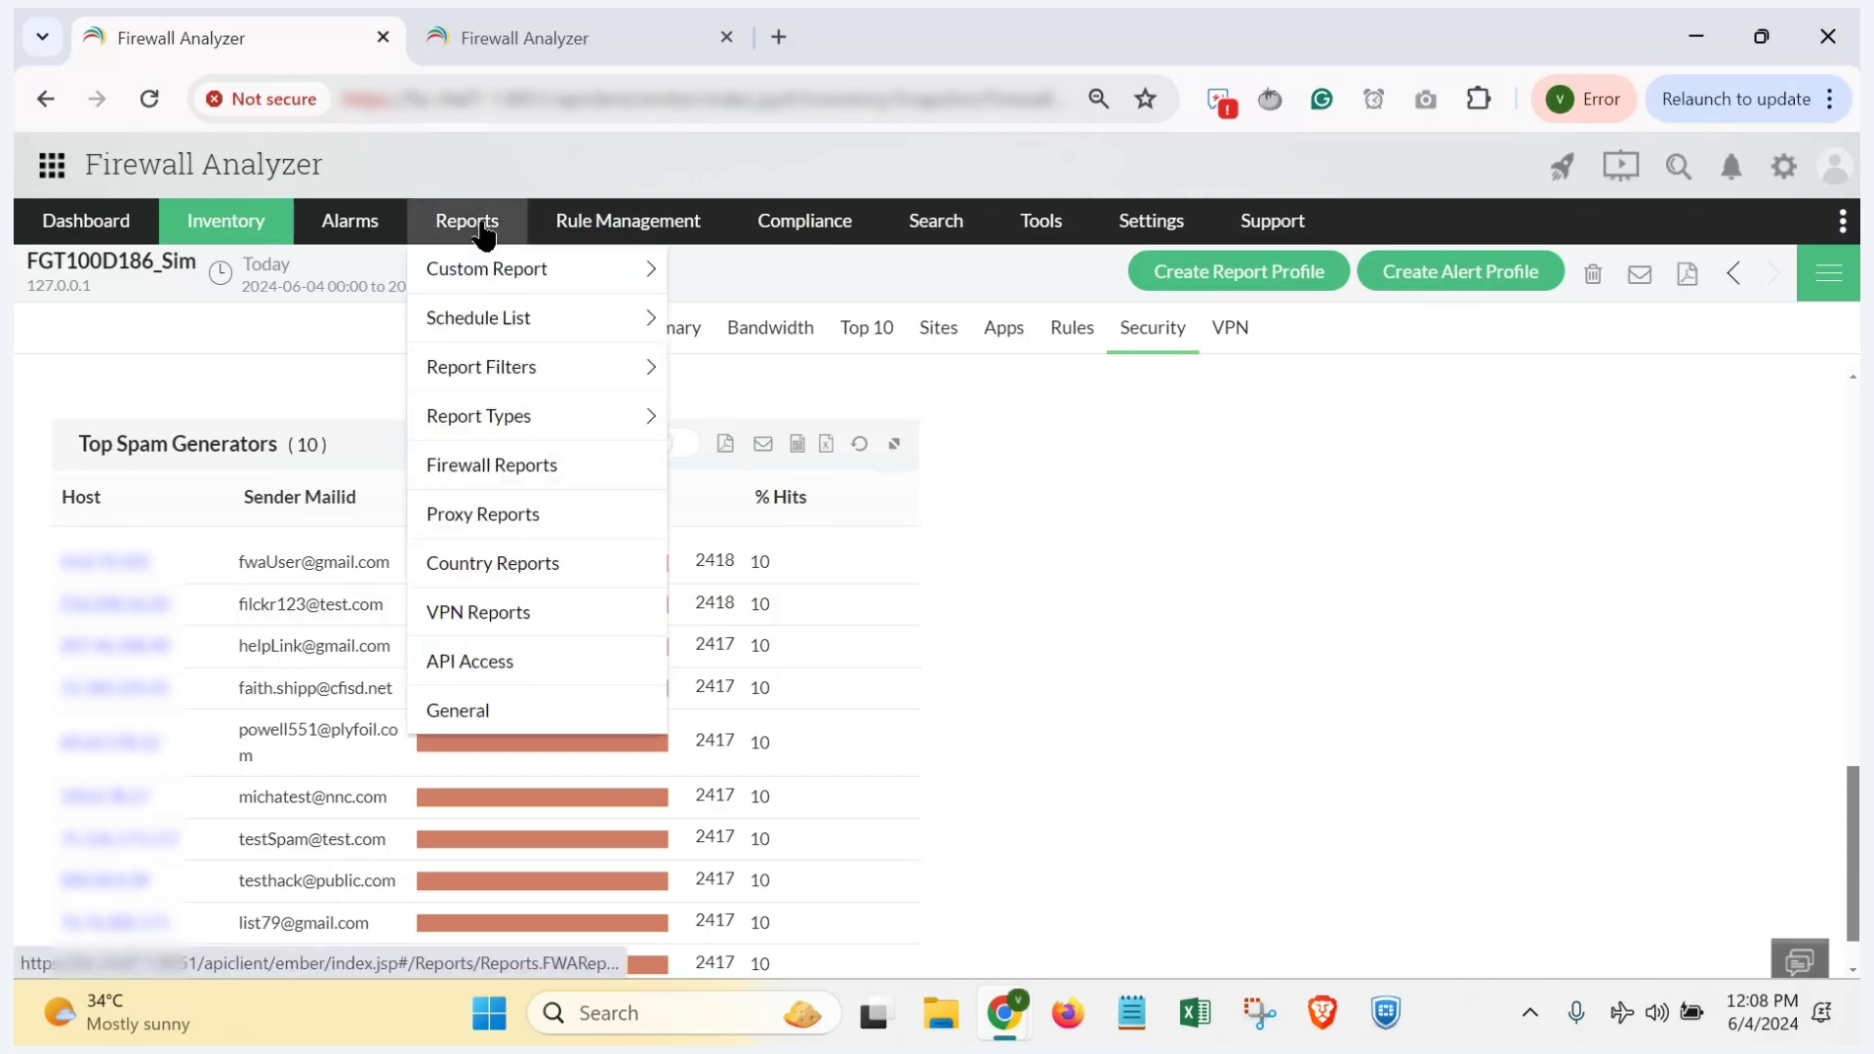
pyautogui.click(509, 513)
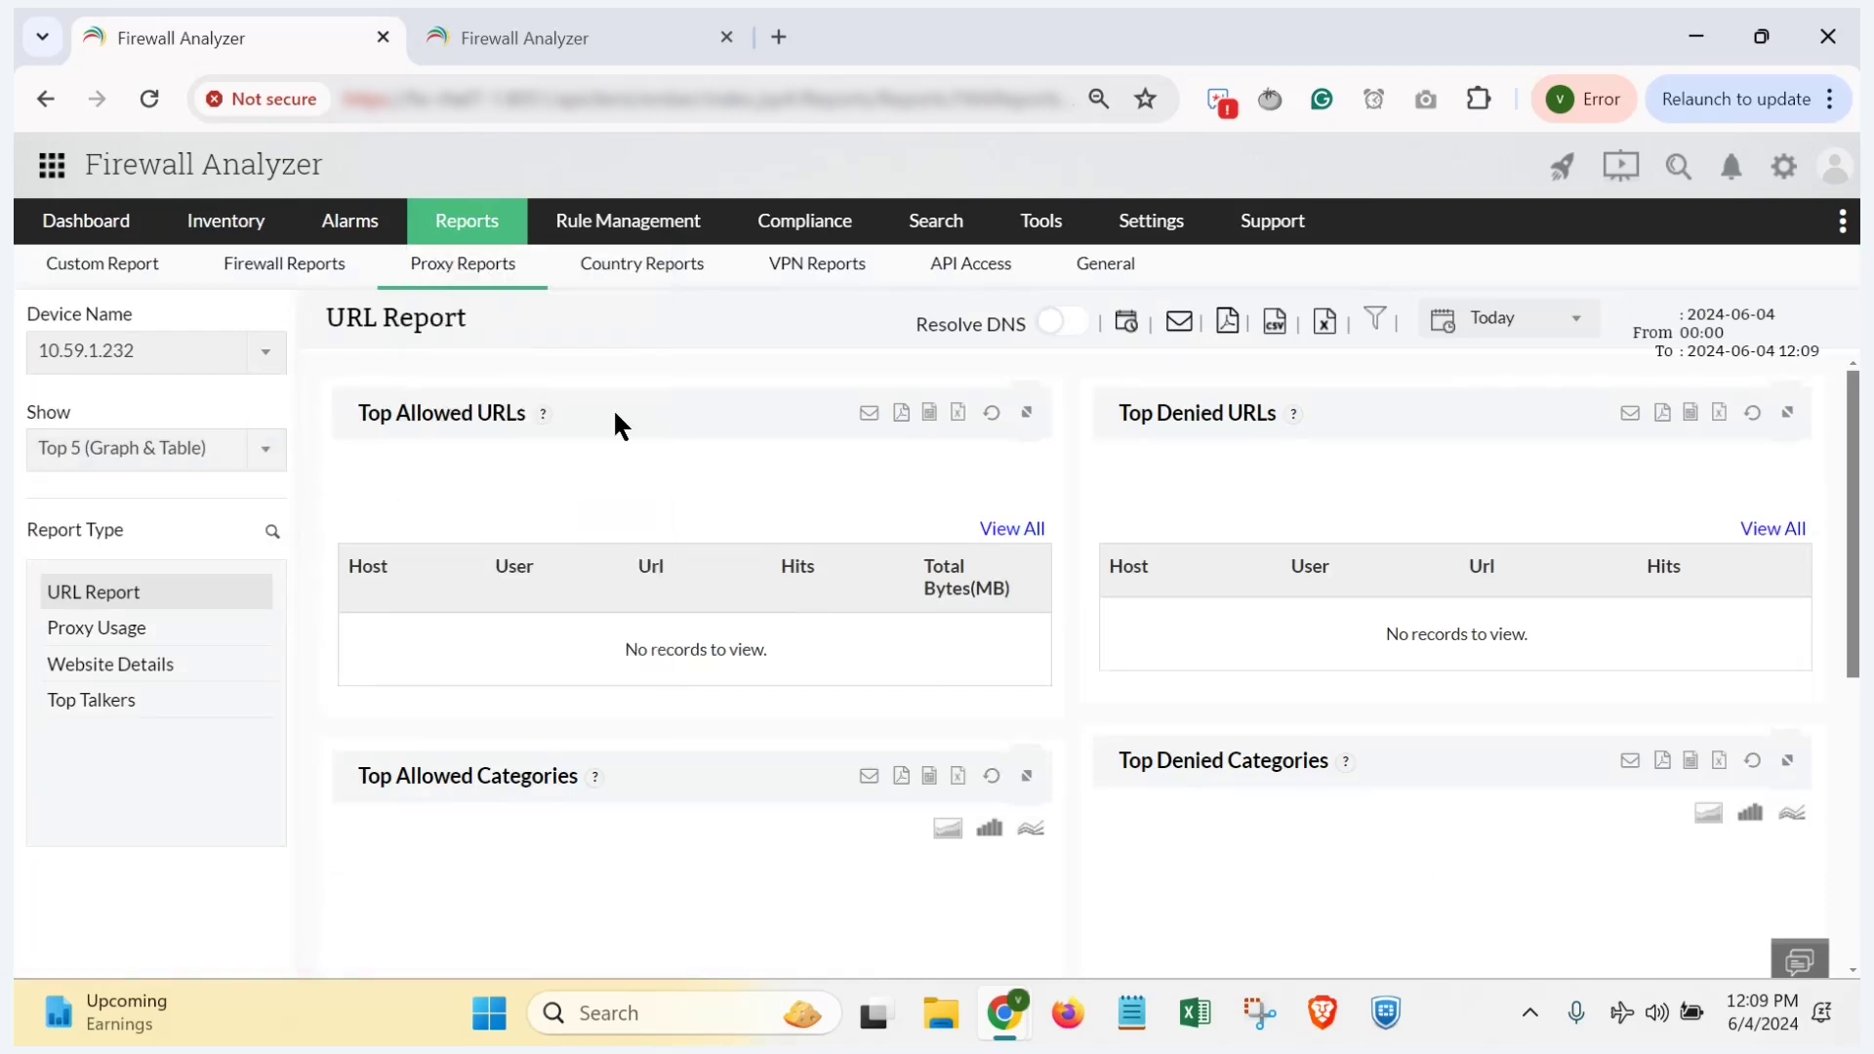
pyautogui.click(1476, 337)
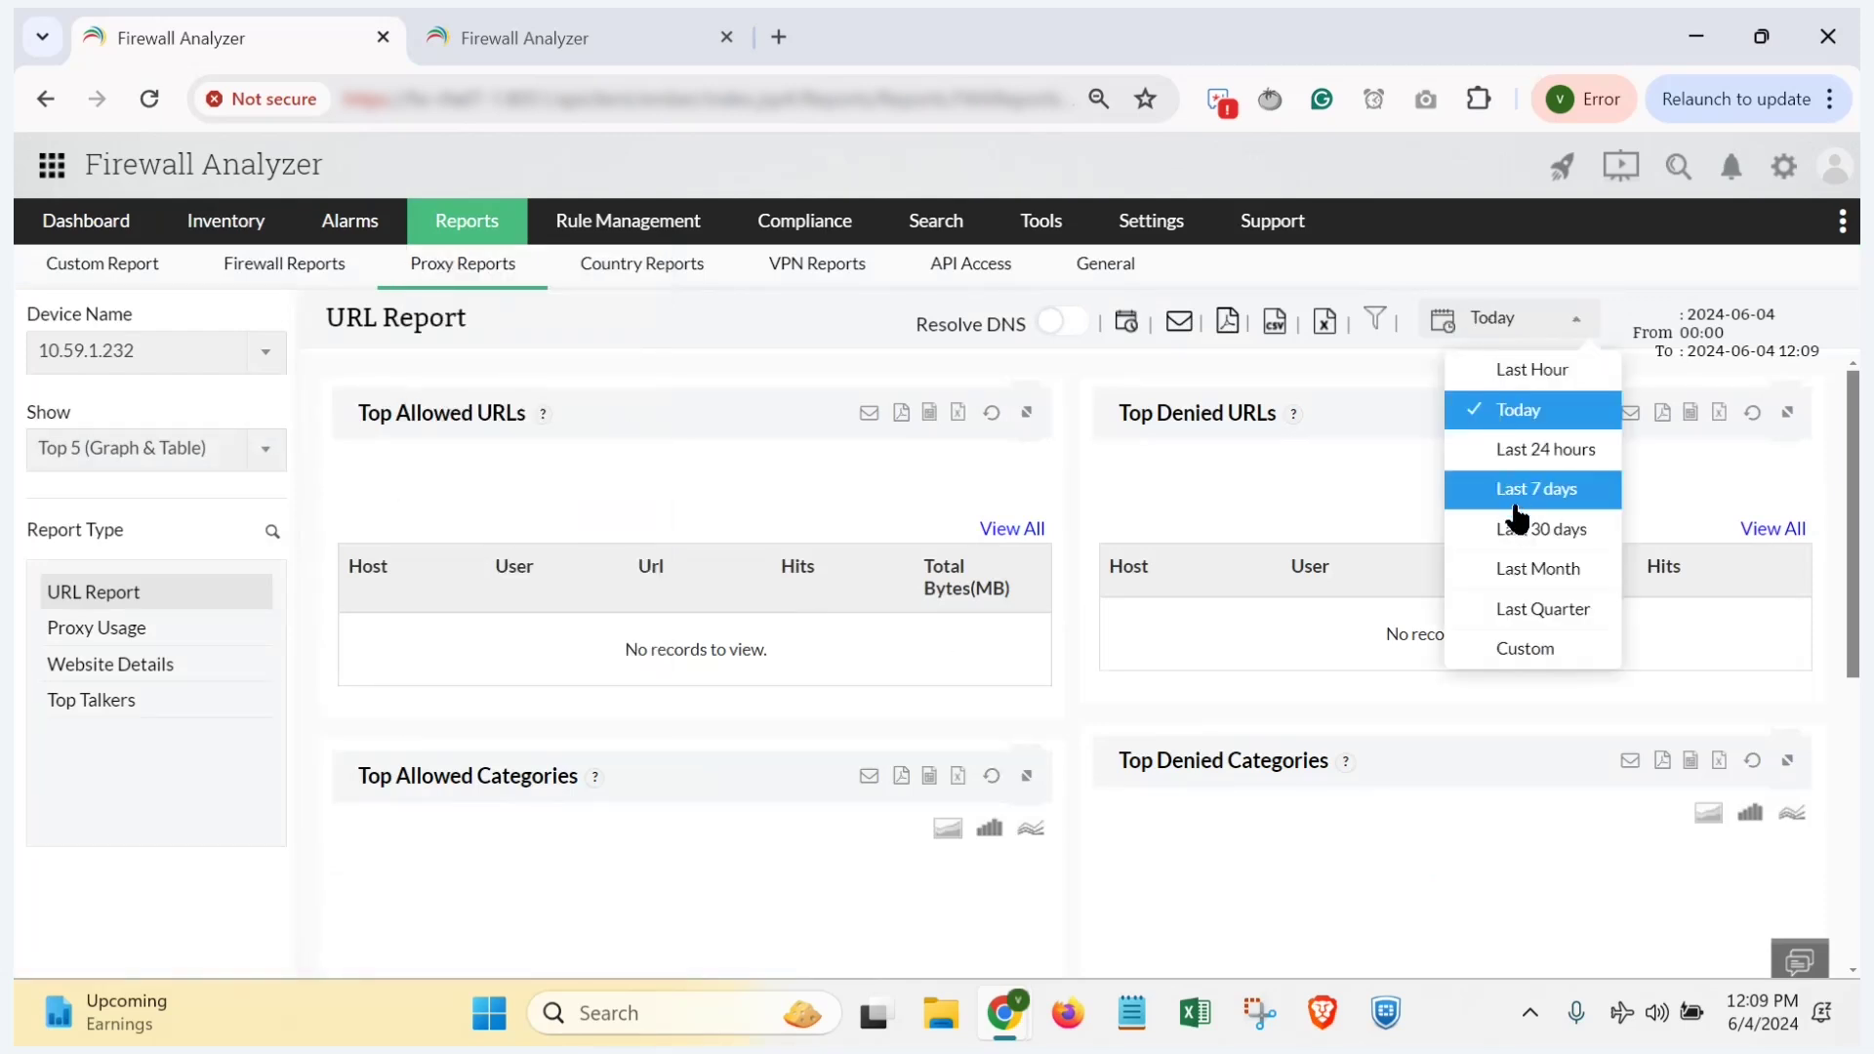
pyautogui.click(1519, 529)
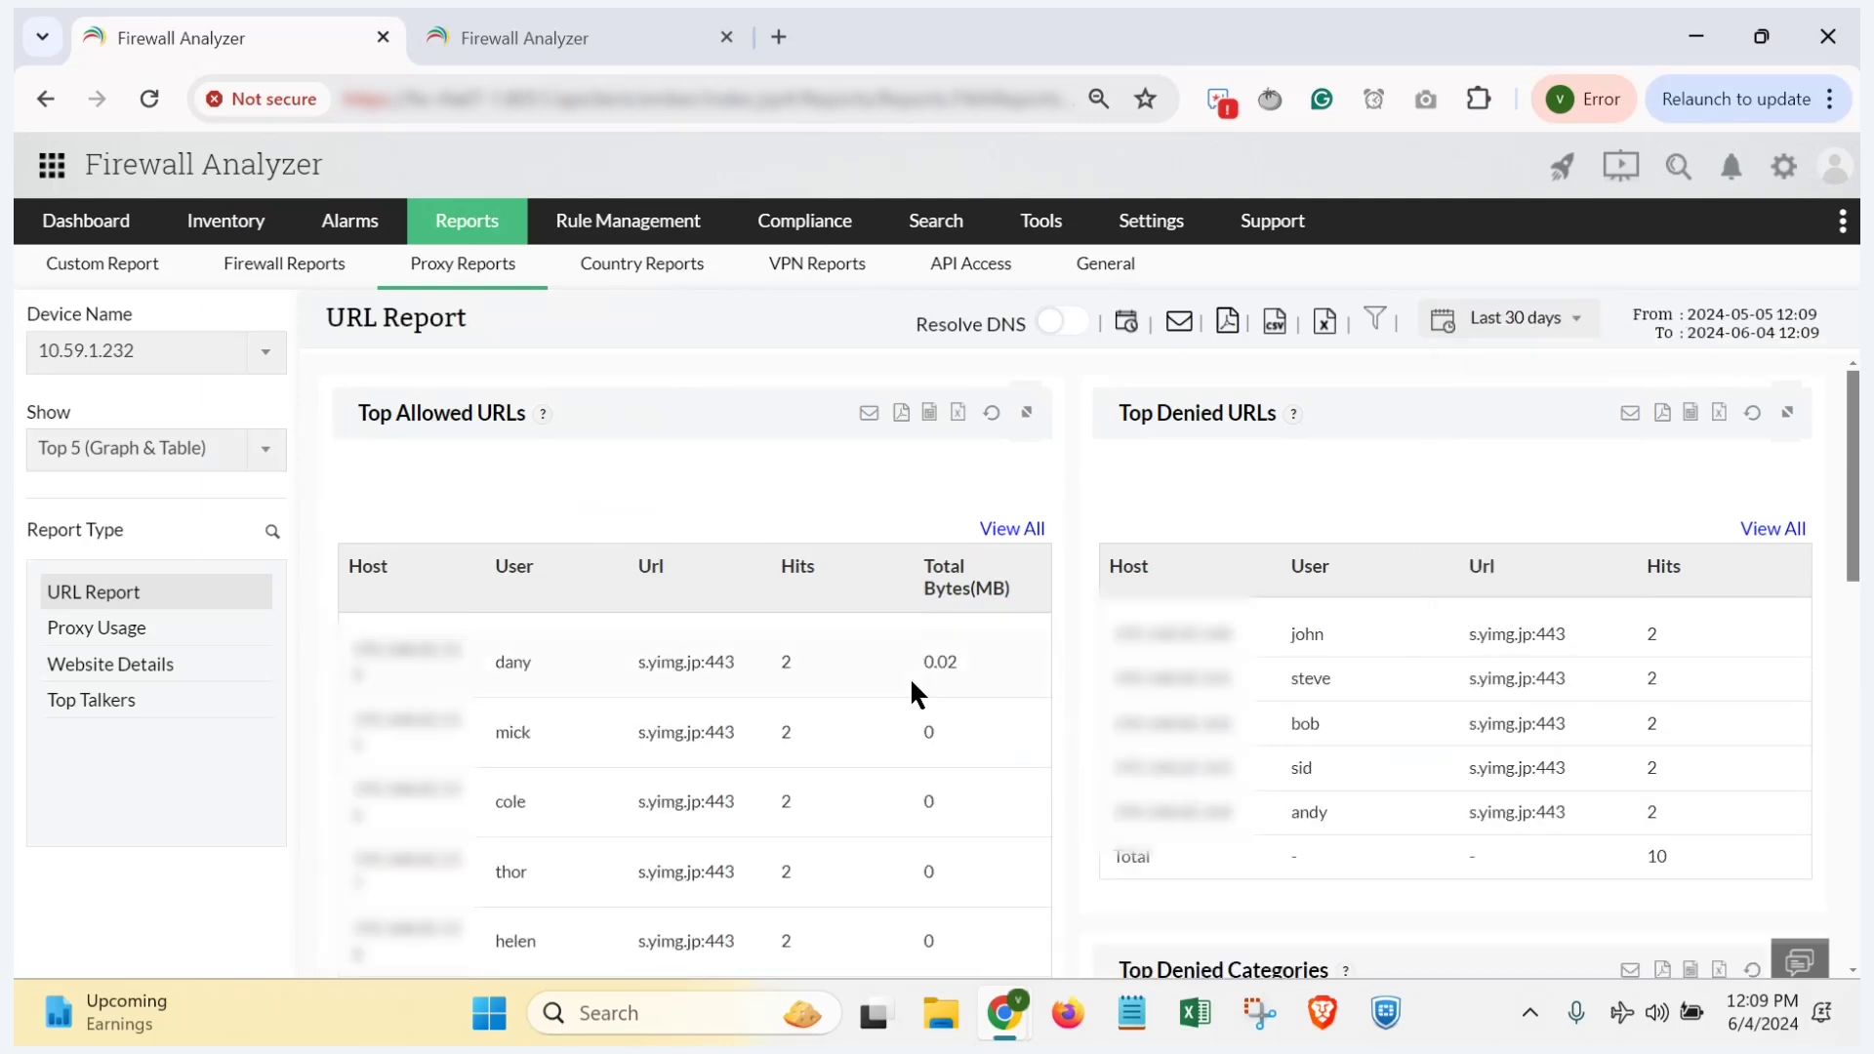
# Step: View the Proxy Usage and Website Details reports, and return to the URL Report
pyautogui.click(84, 640)
pyautogui.click(104, 669)
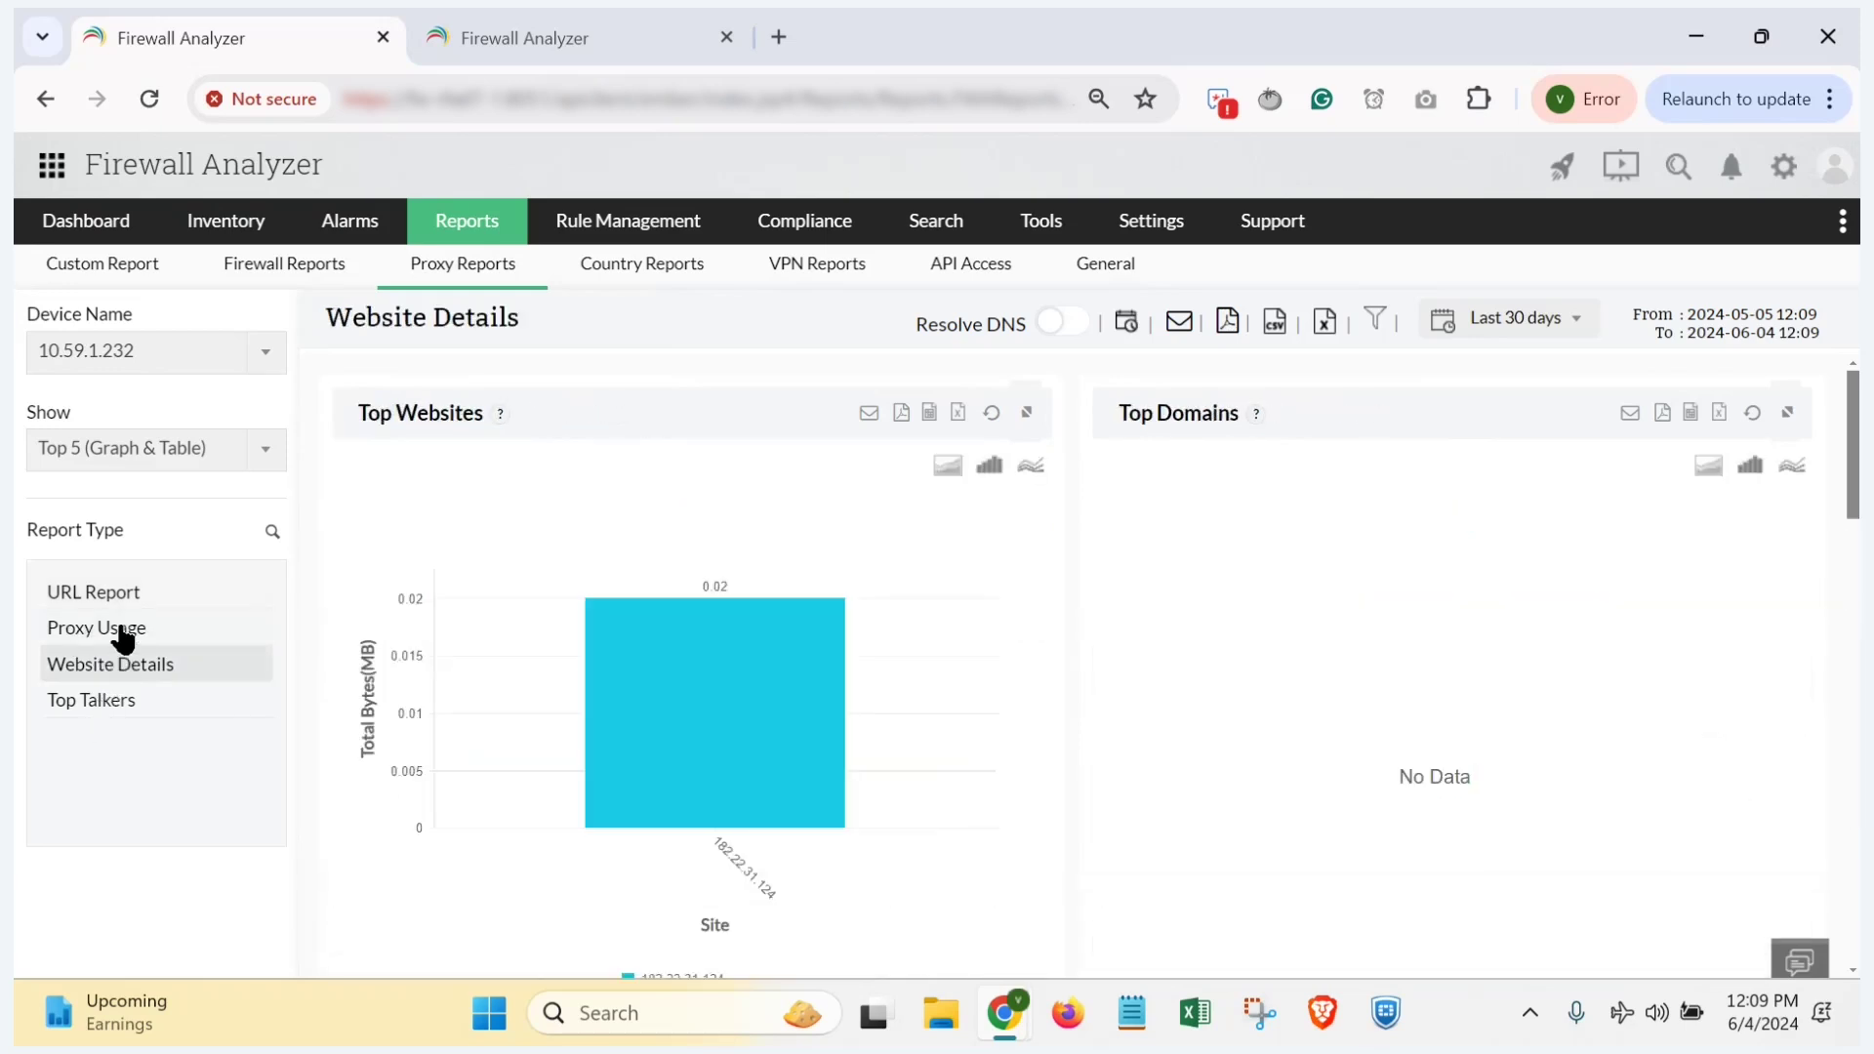
pyautogui.click(606, 659)
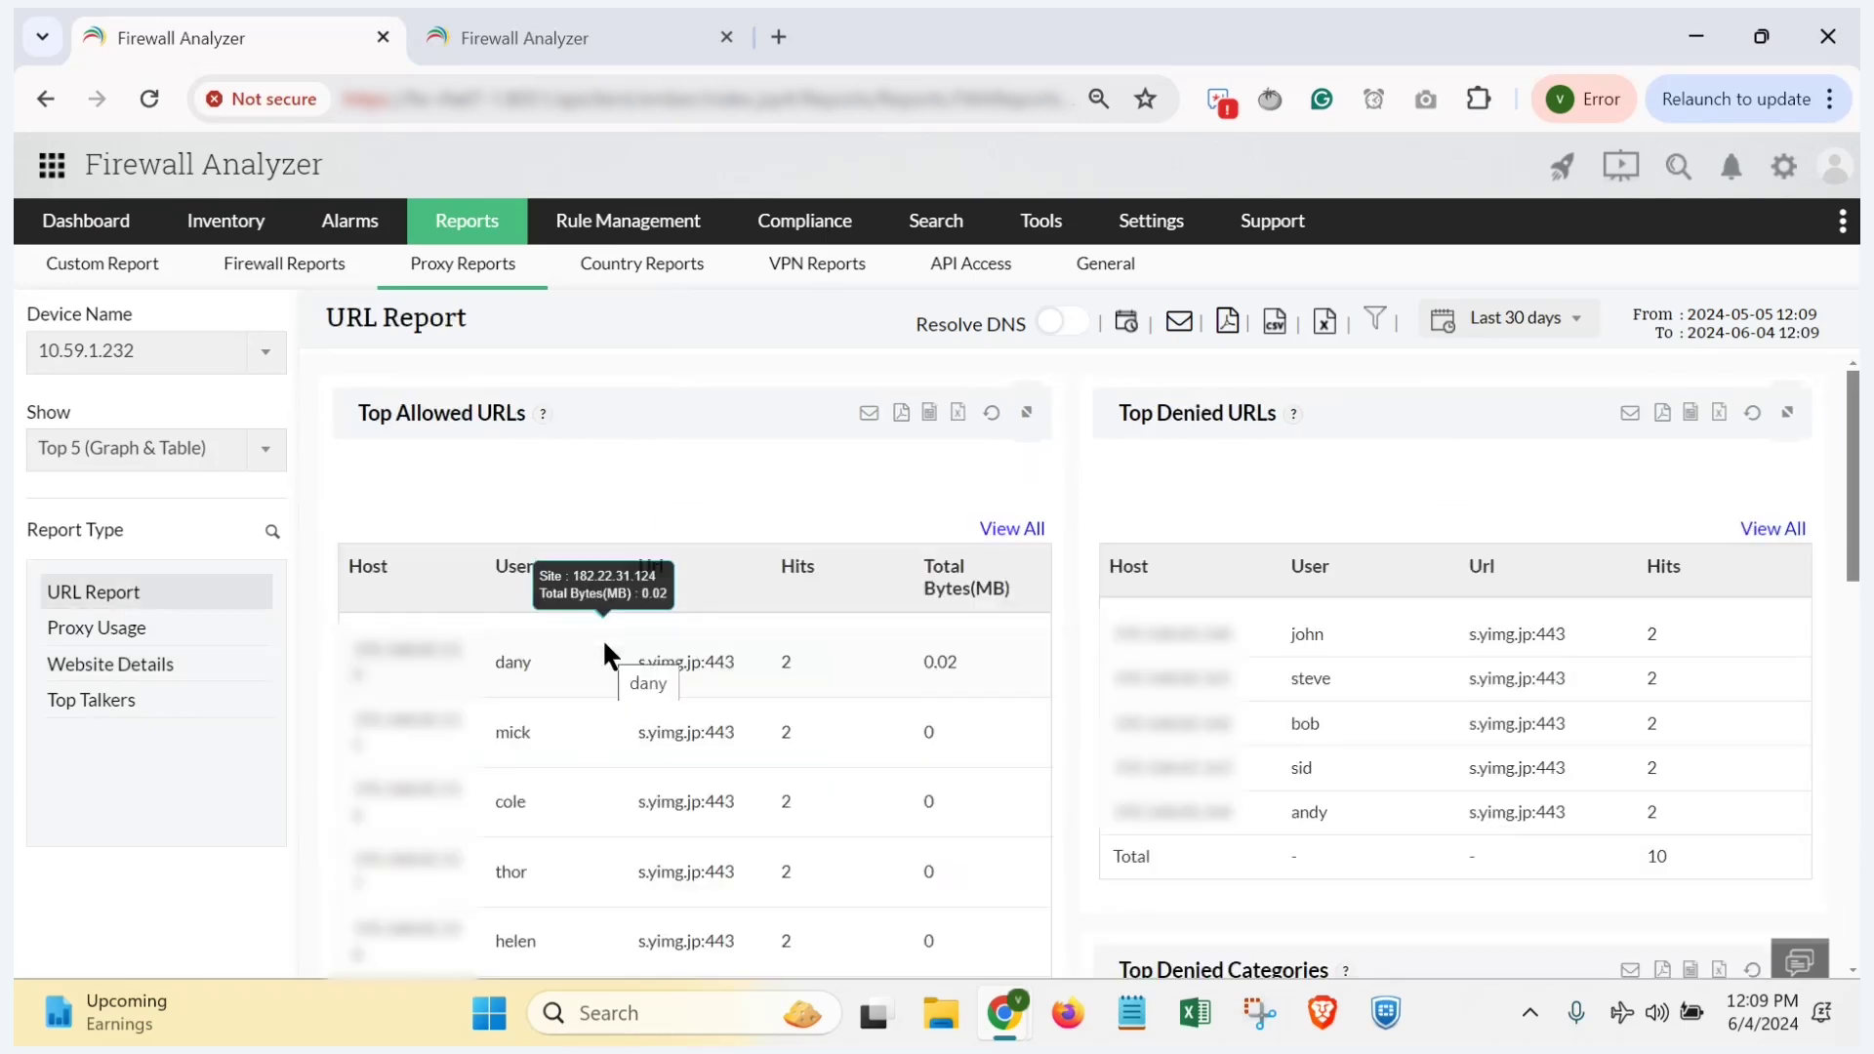
# Step: Switch to the training presentation, advance to the Case 9 slide on proxy virus attacks, and return to Firewall Analyzer
pyautogui.hotkey('alt', 'Tab')
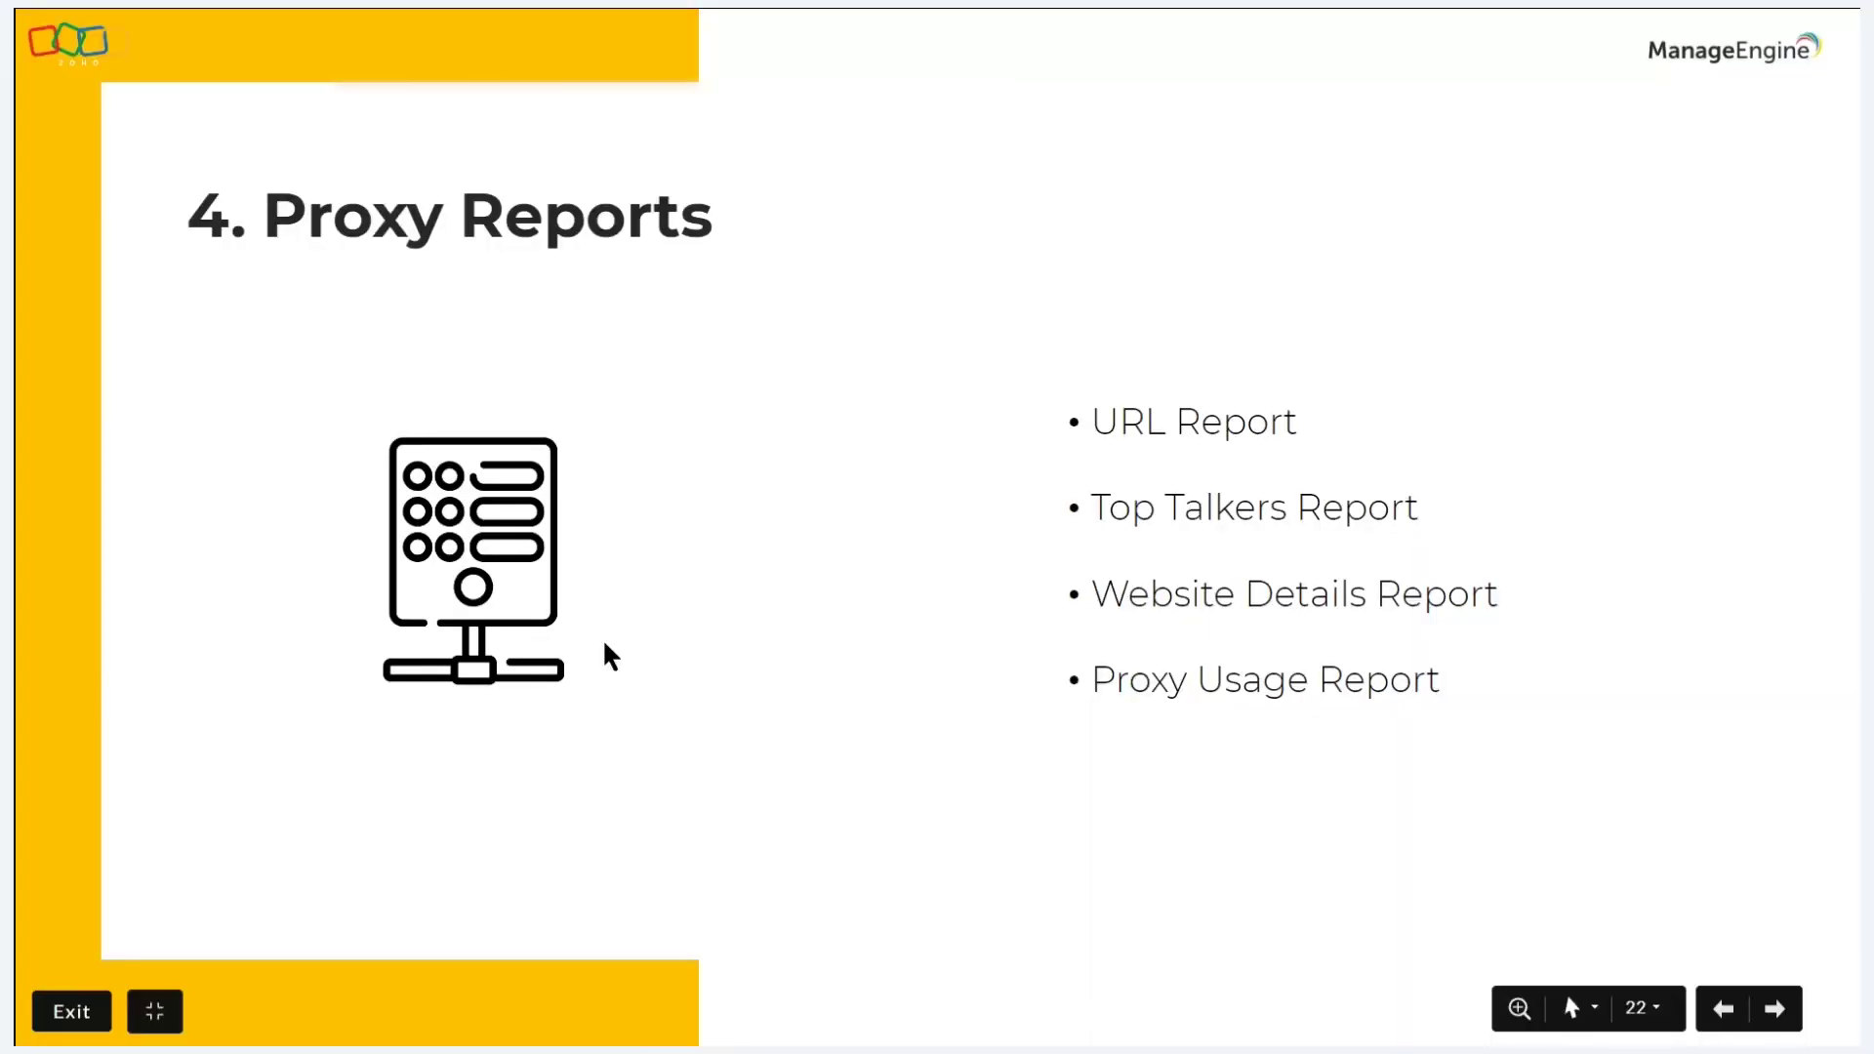
pyautogui.press('Right')
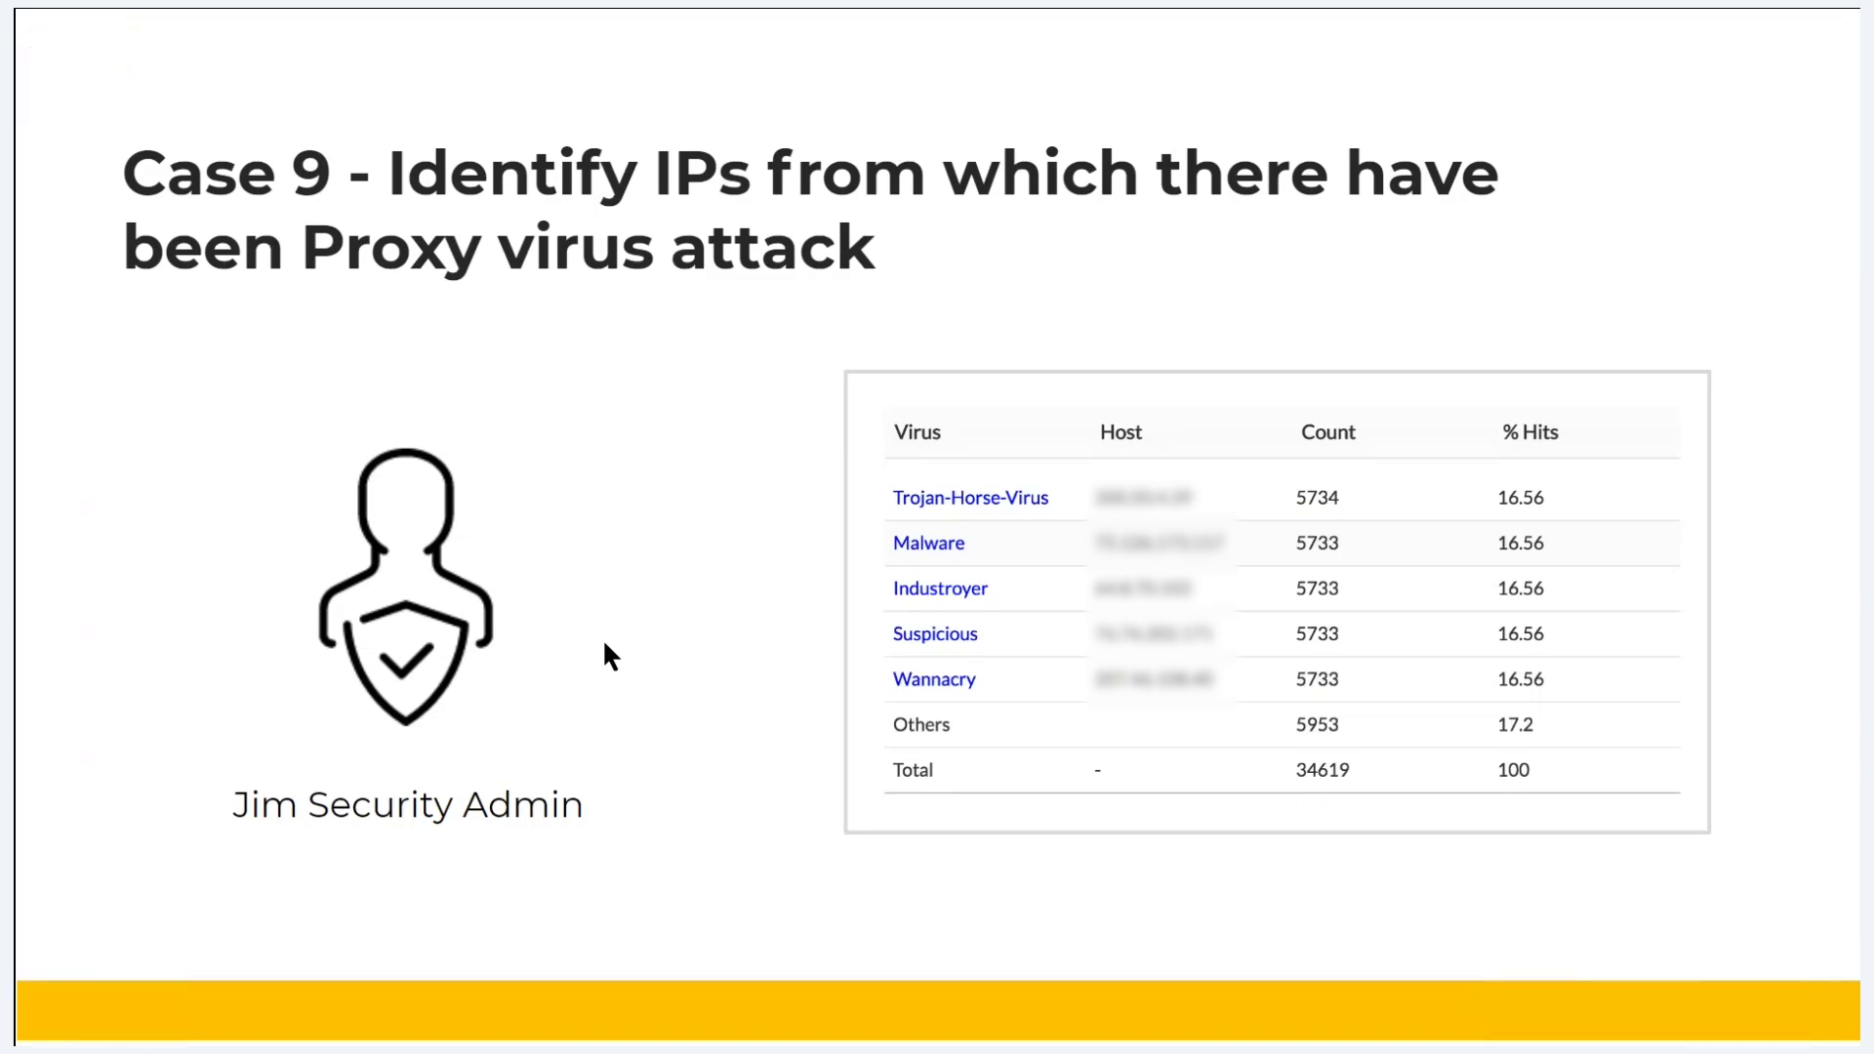
pyautogui.hotkey('alt', 'Tab')
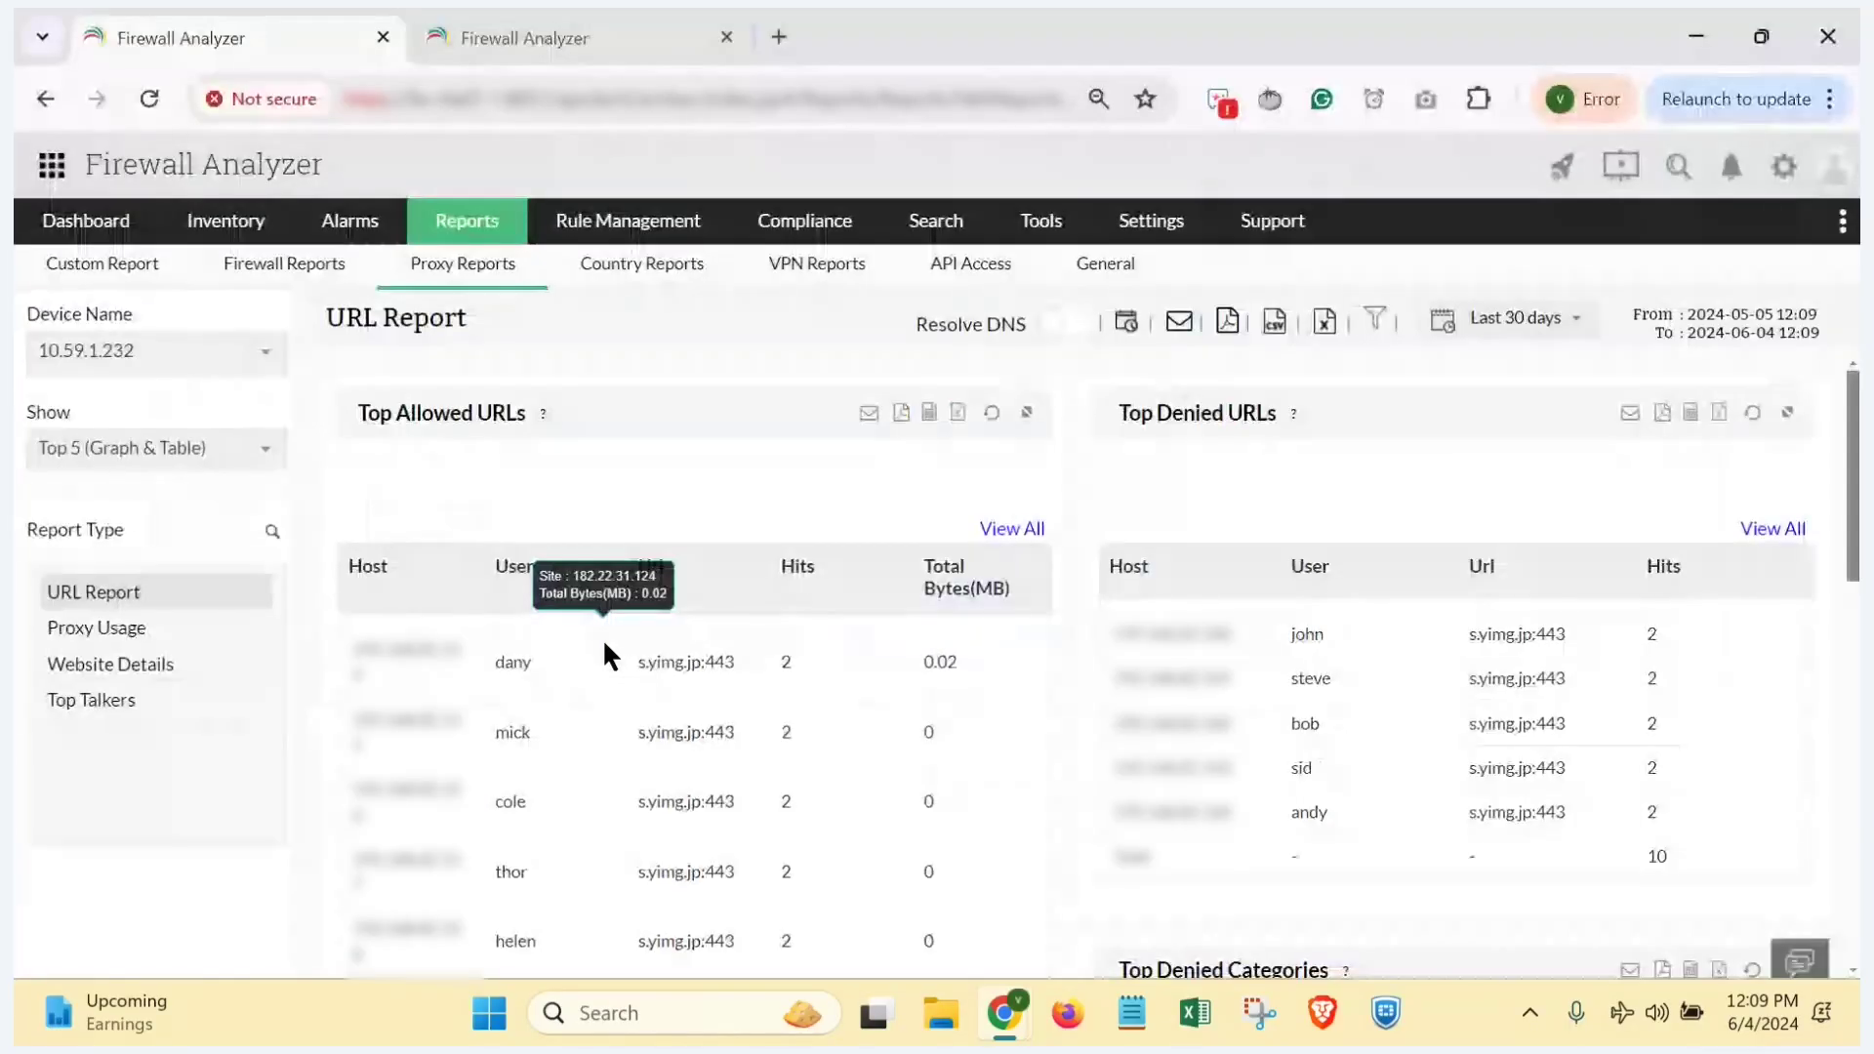
# Step: Open the Website Details proxy report and examine the Proxy Virus table for the hosts behind each virus
pyautogui.click(123, 680)
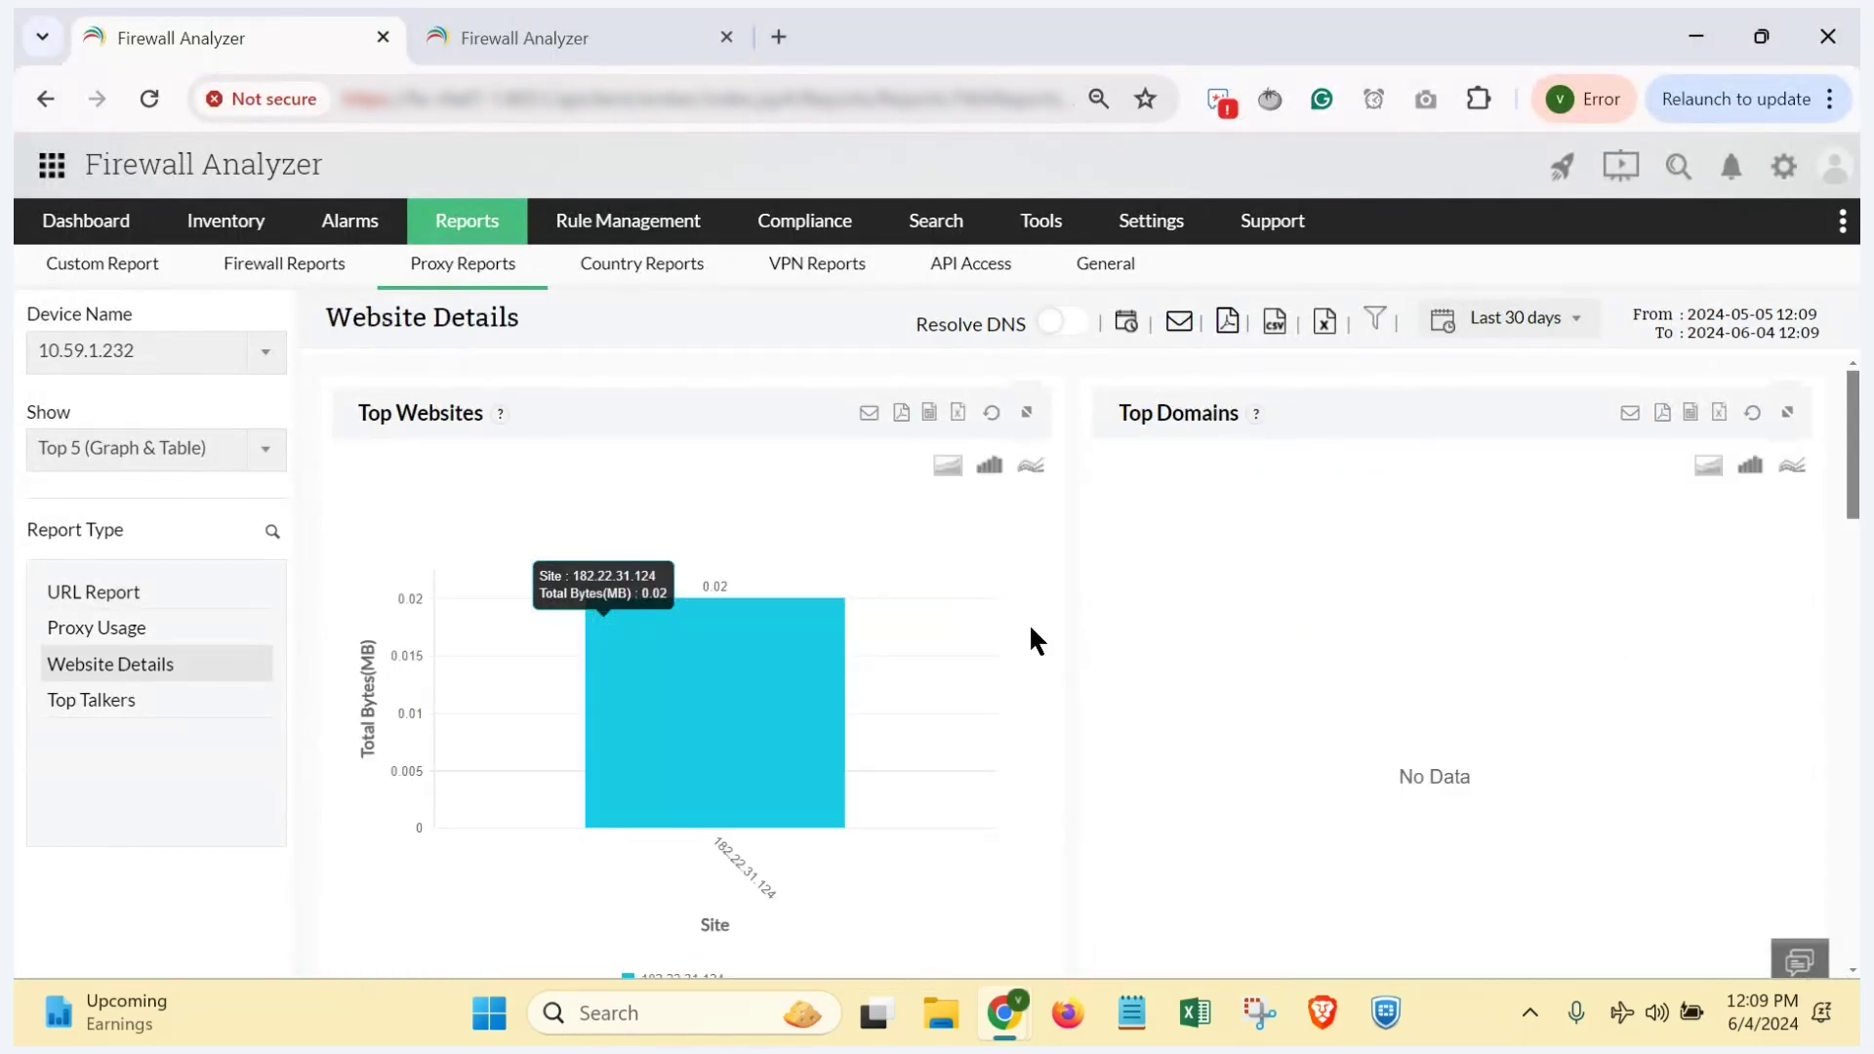
pyautogui.scroll(-8, 1062, 647)
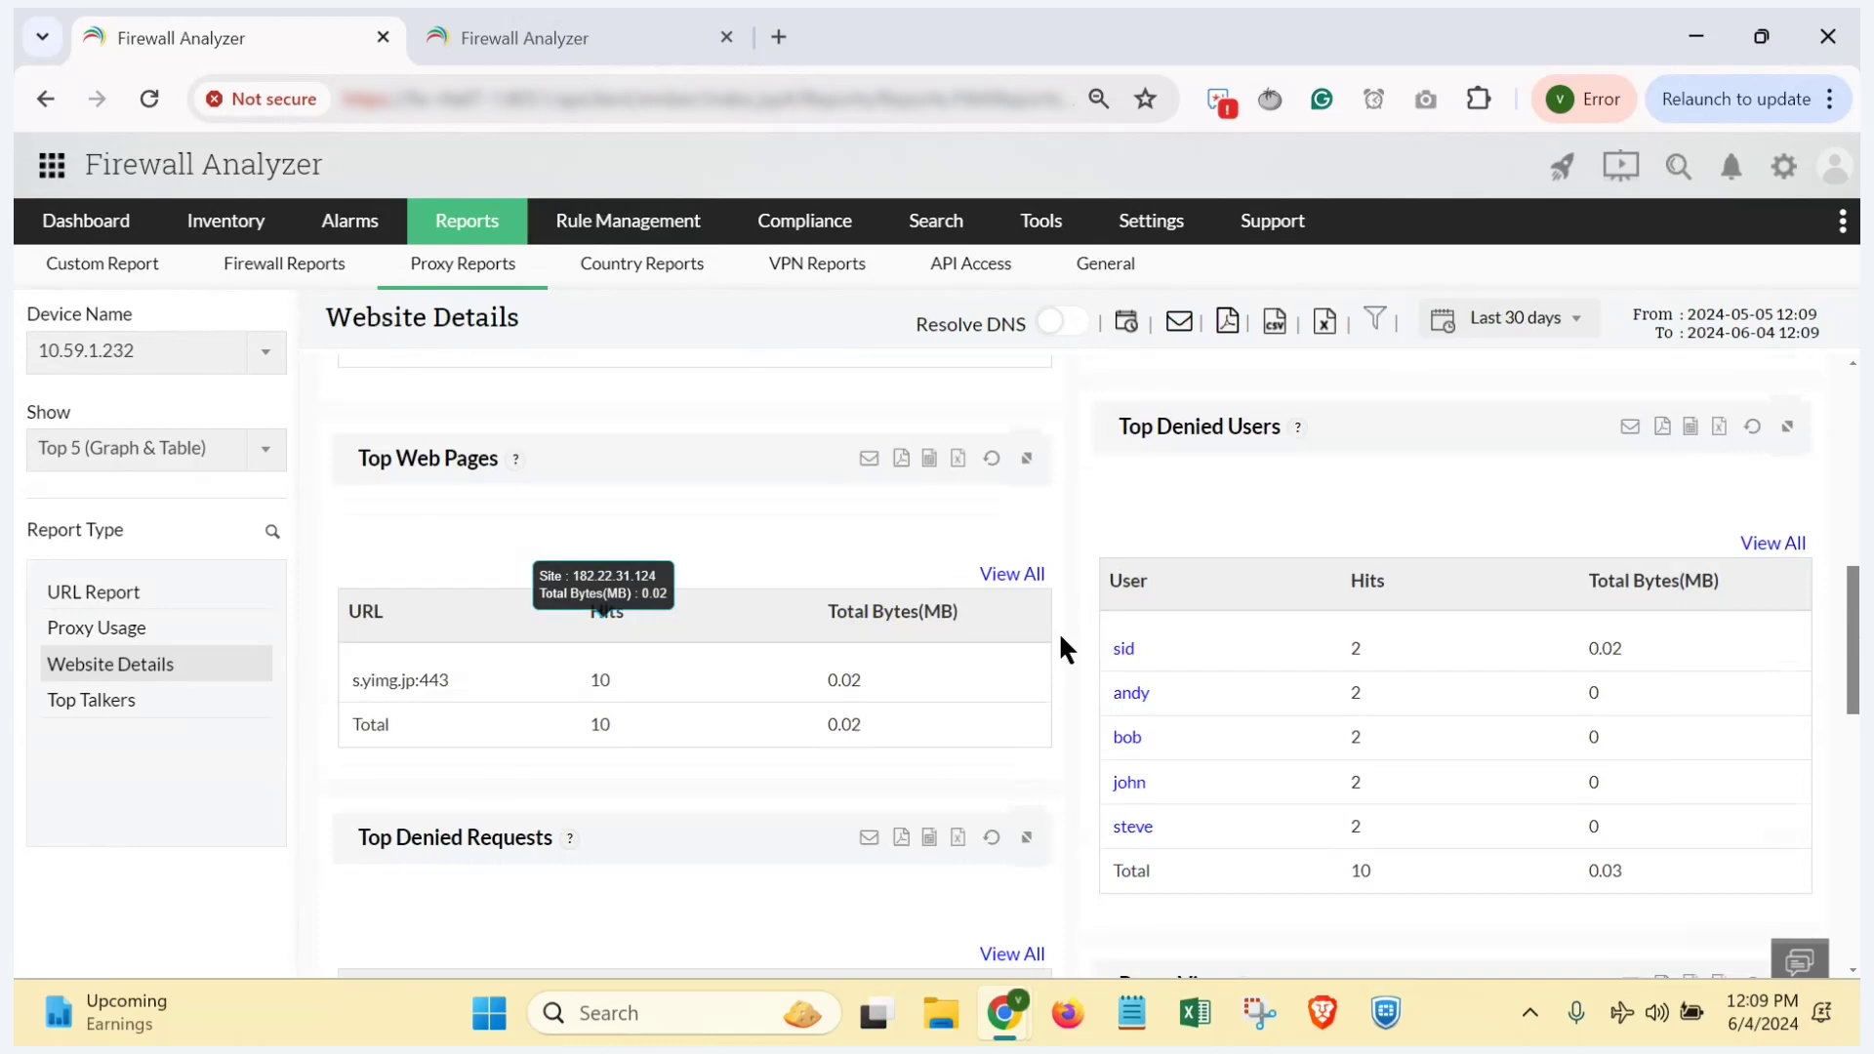
pyautogui.scroll(-5, 1063, 647)
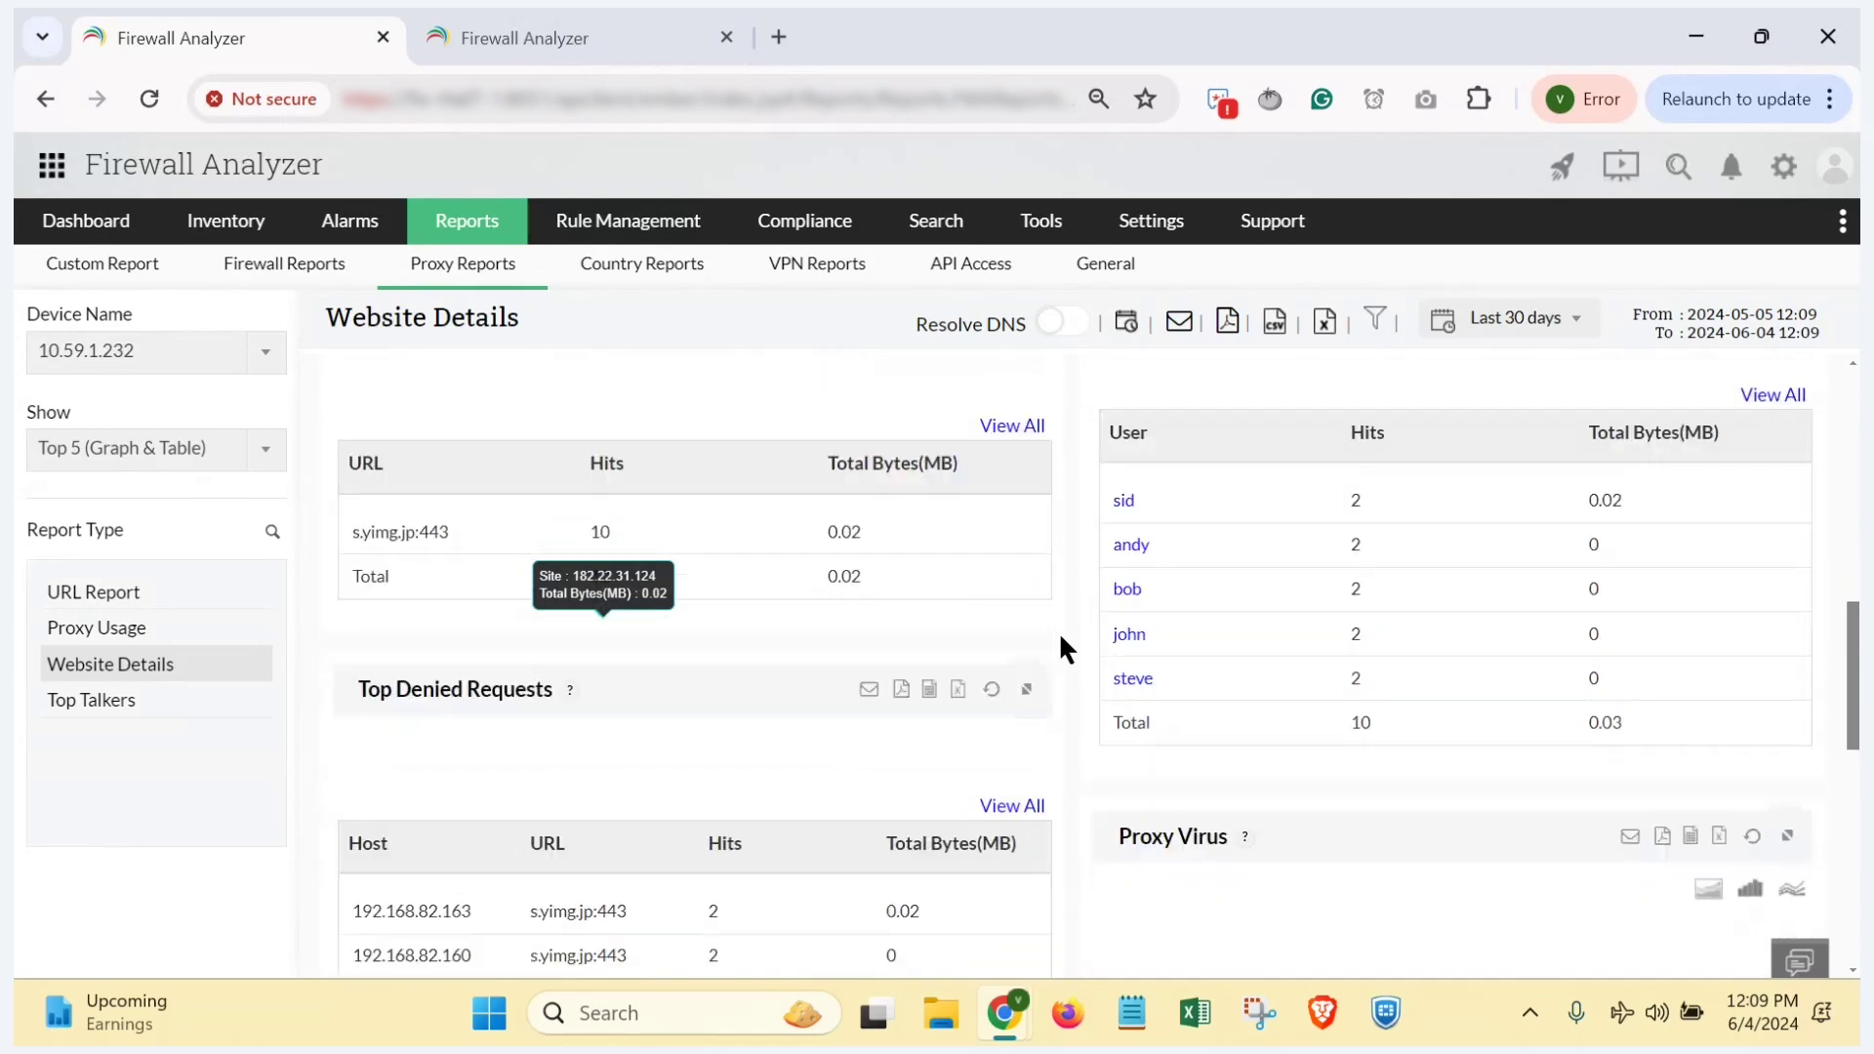
pyautogui.scroll(-3, 1062, 644)
pyautogui.scroll(3, 1062, 644)
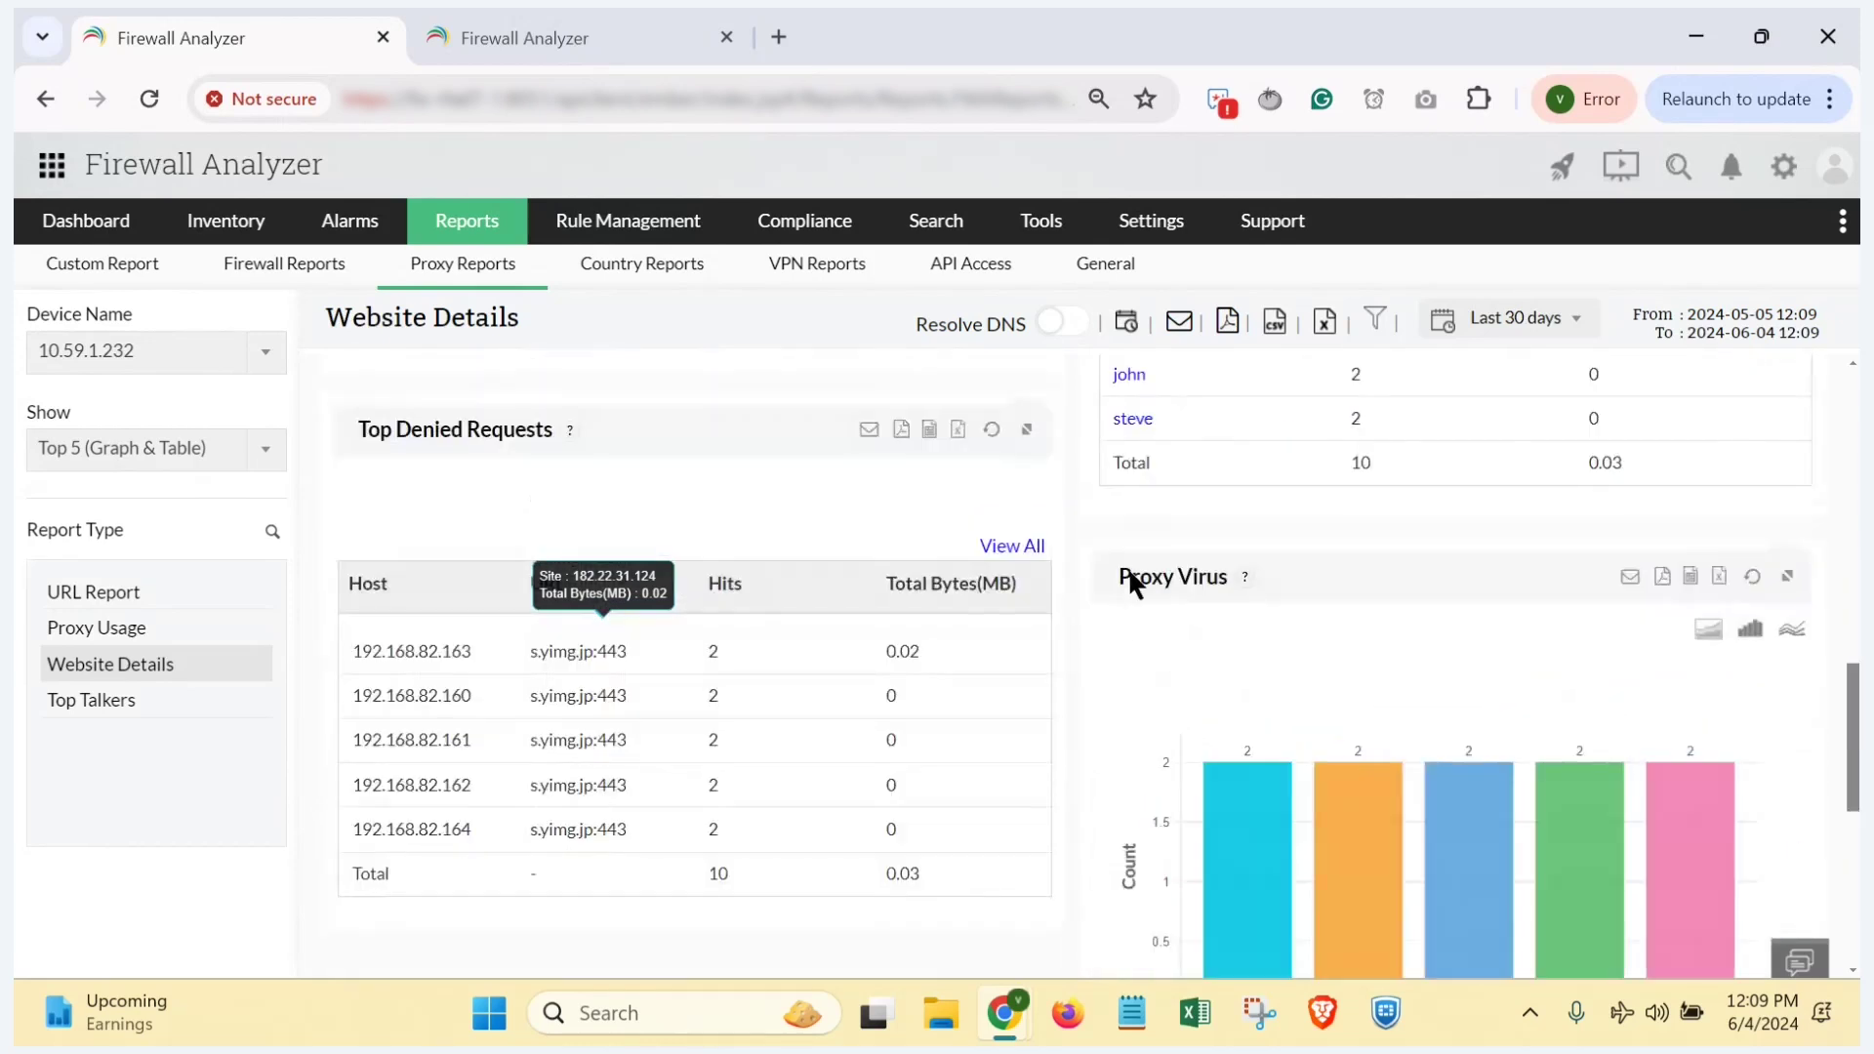
pyautogui.scroll(-6, 1074, 722)
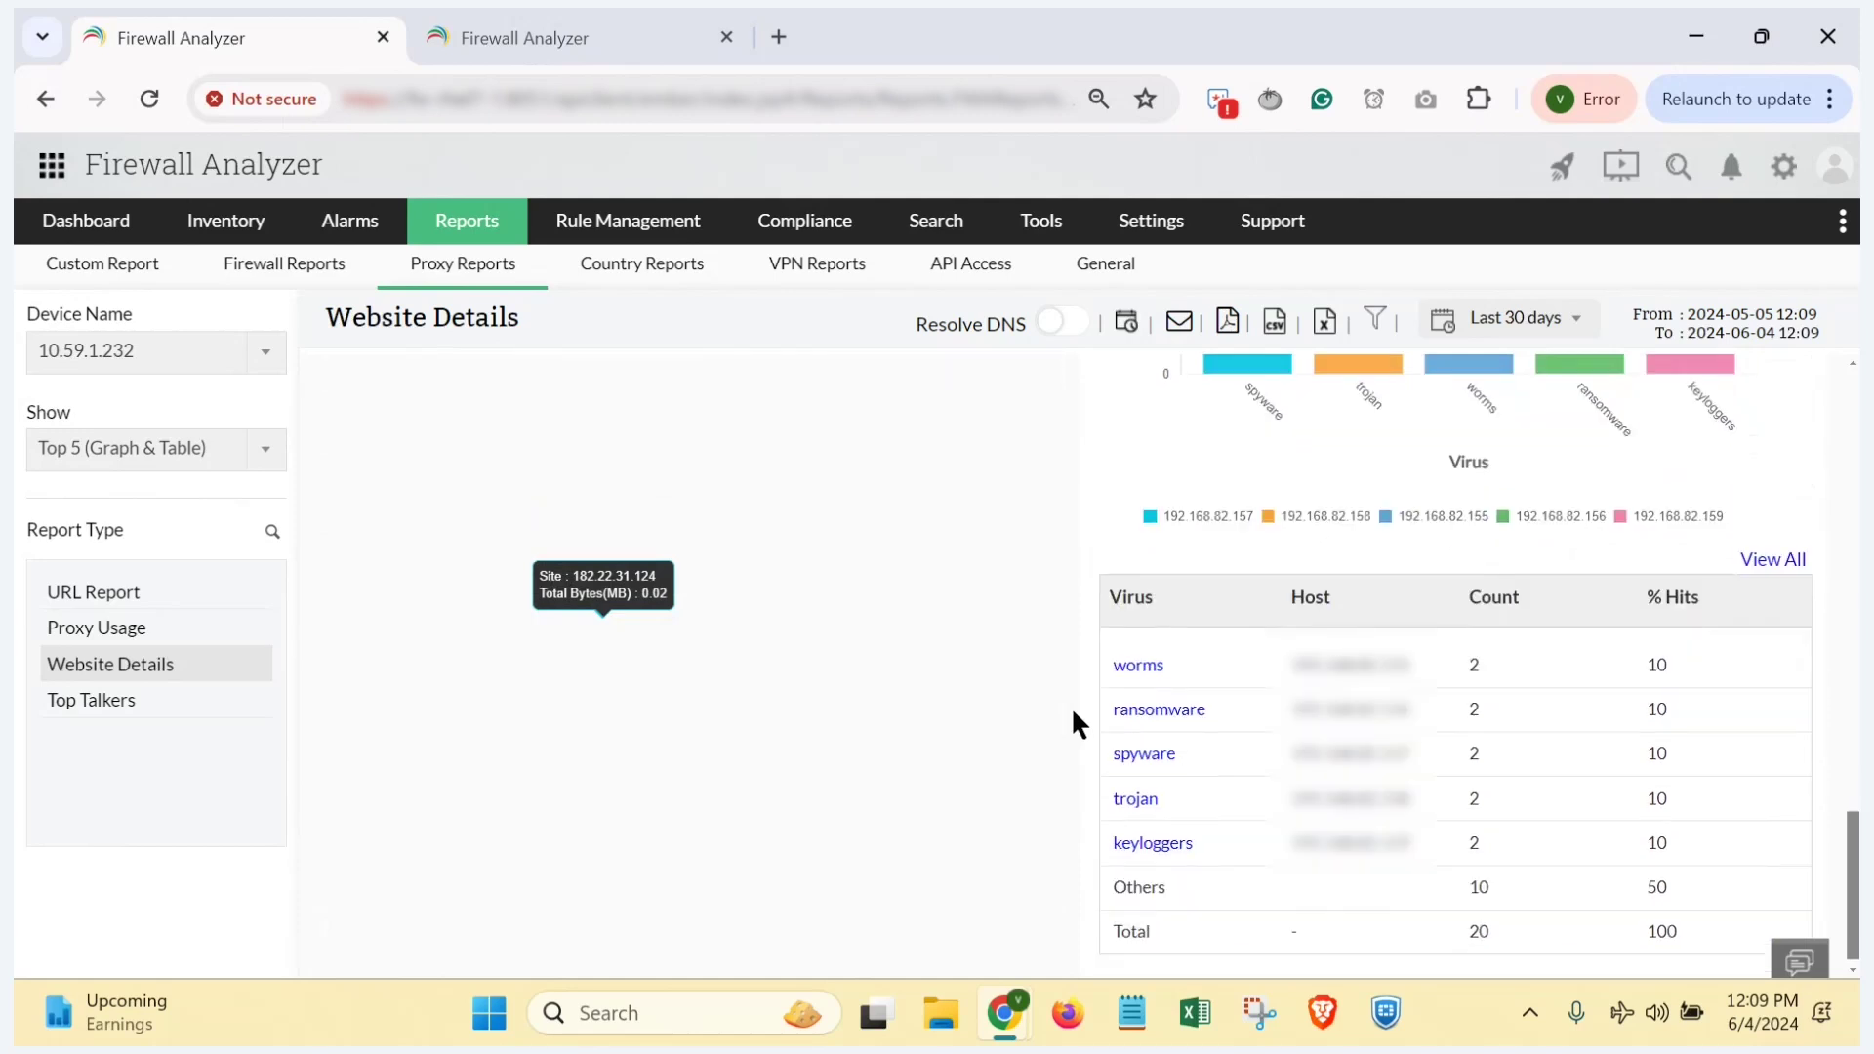
pyautogui.scroll(-1, 1073, 713)
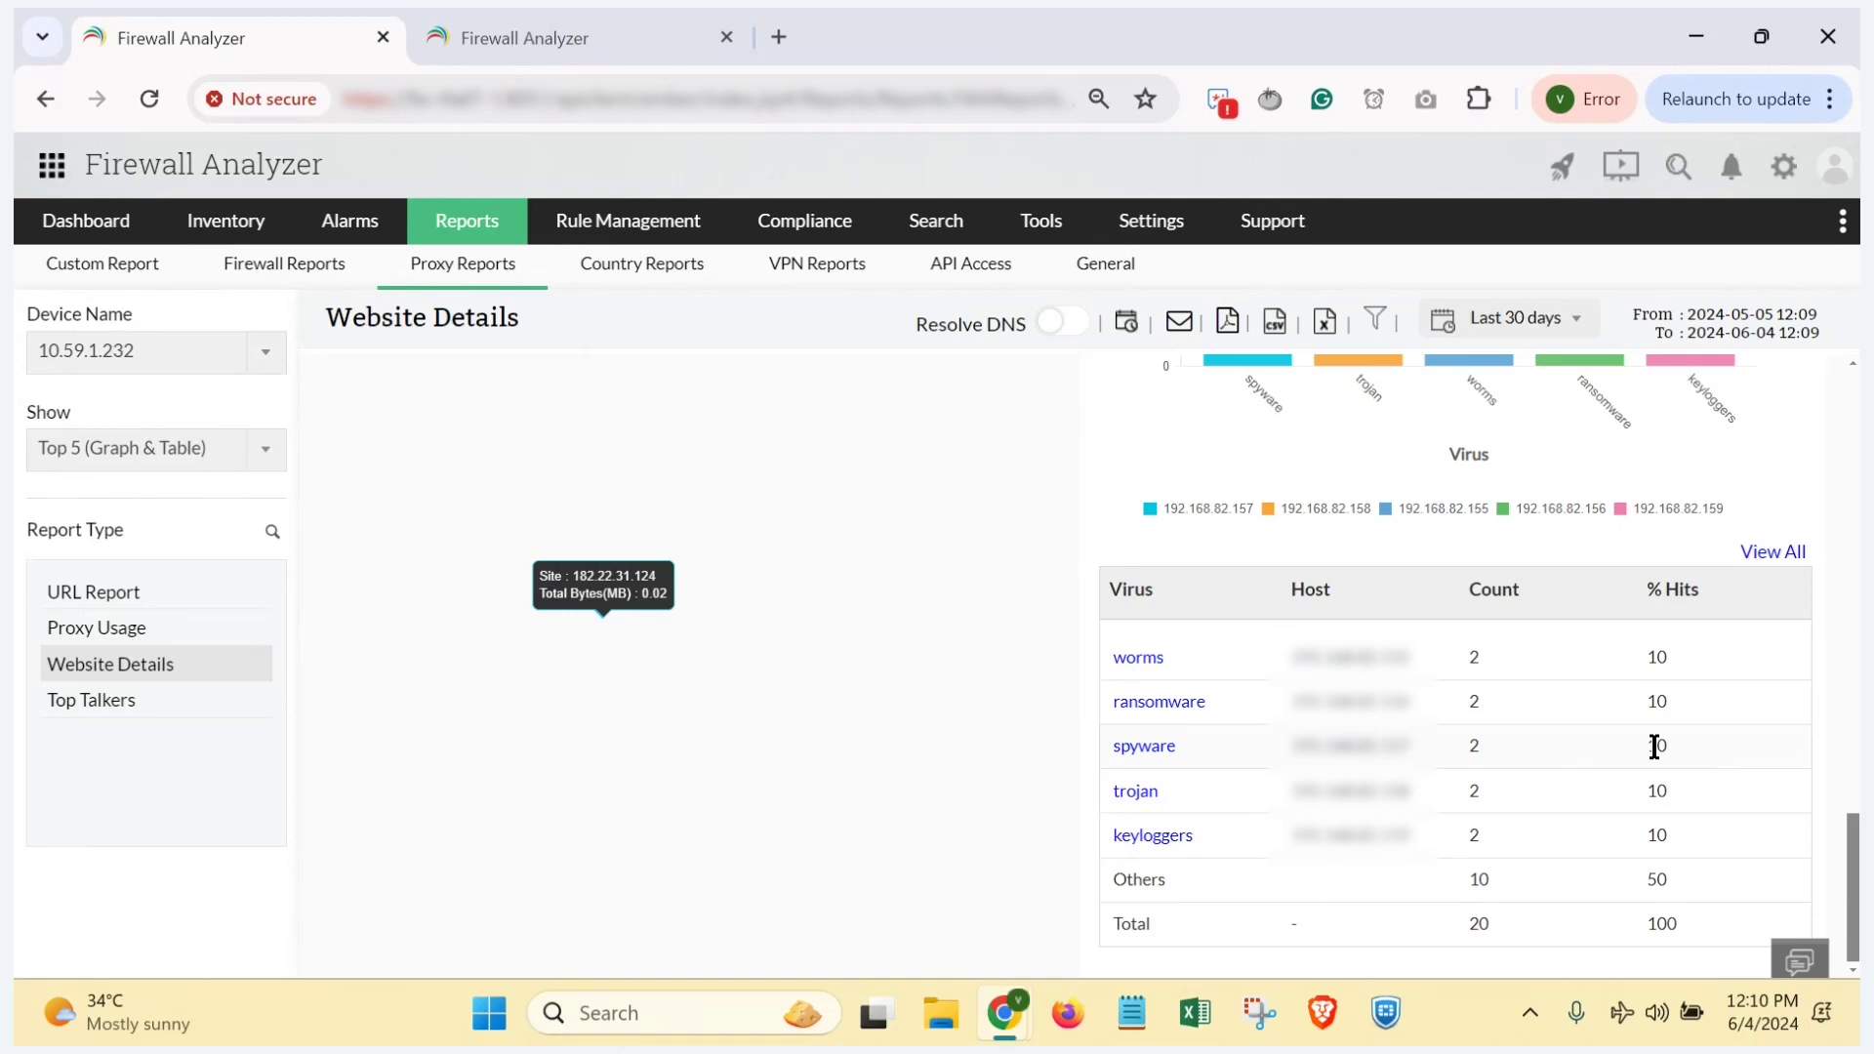
# Step: Open the Country Report for all devices and set its time range to Last 30 days
pyautogui.hotkey('alt', 'Tab')
pyautogui.hotkey('alt', 'Tab')
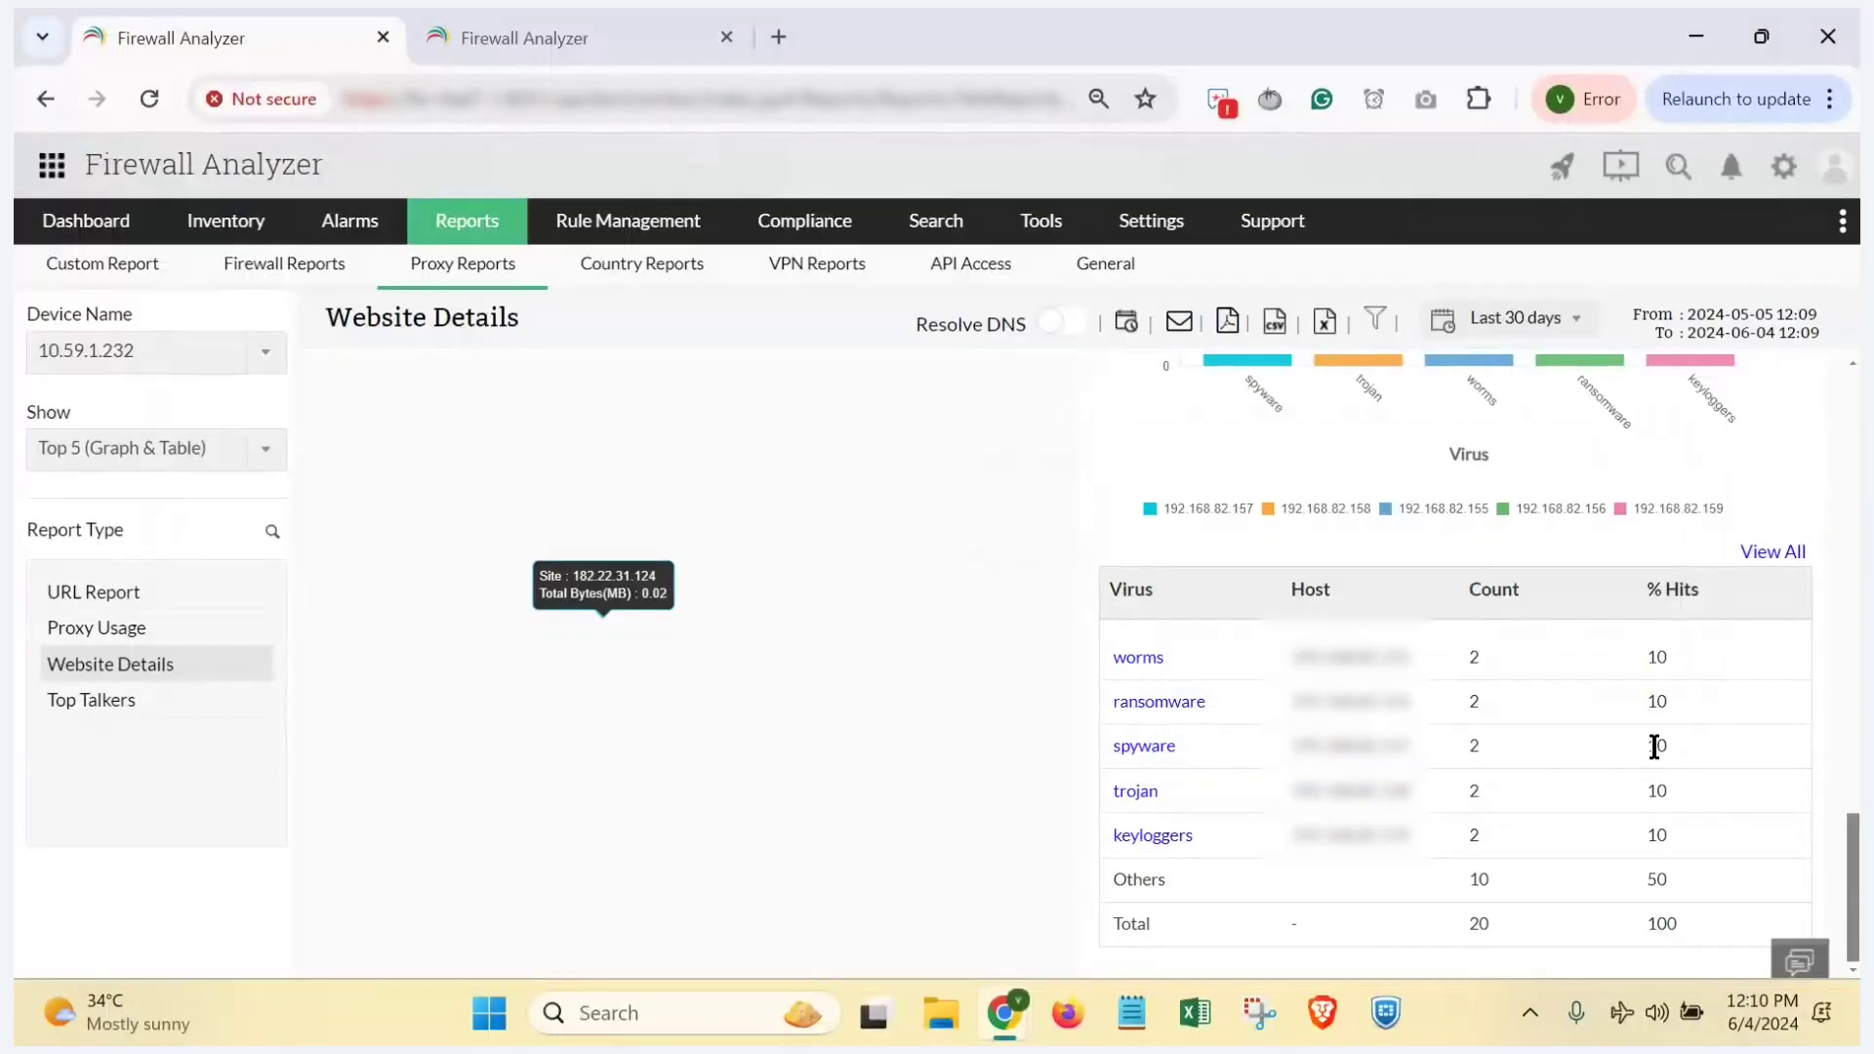
pyautogui.click(668, 279)
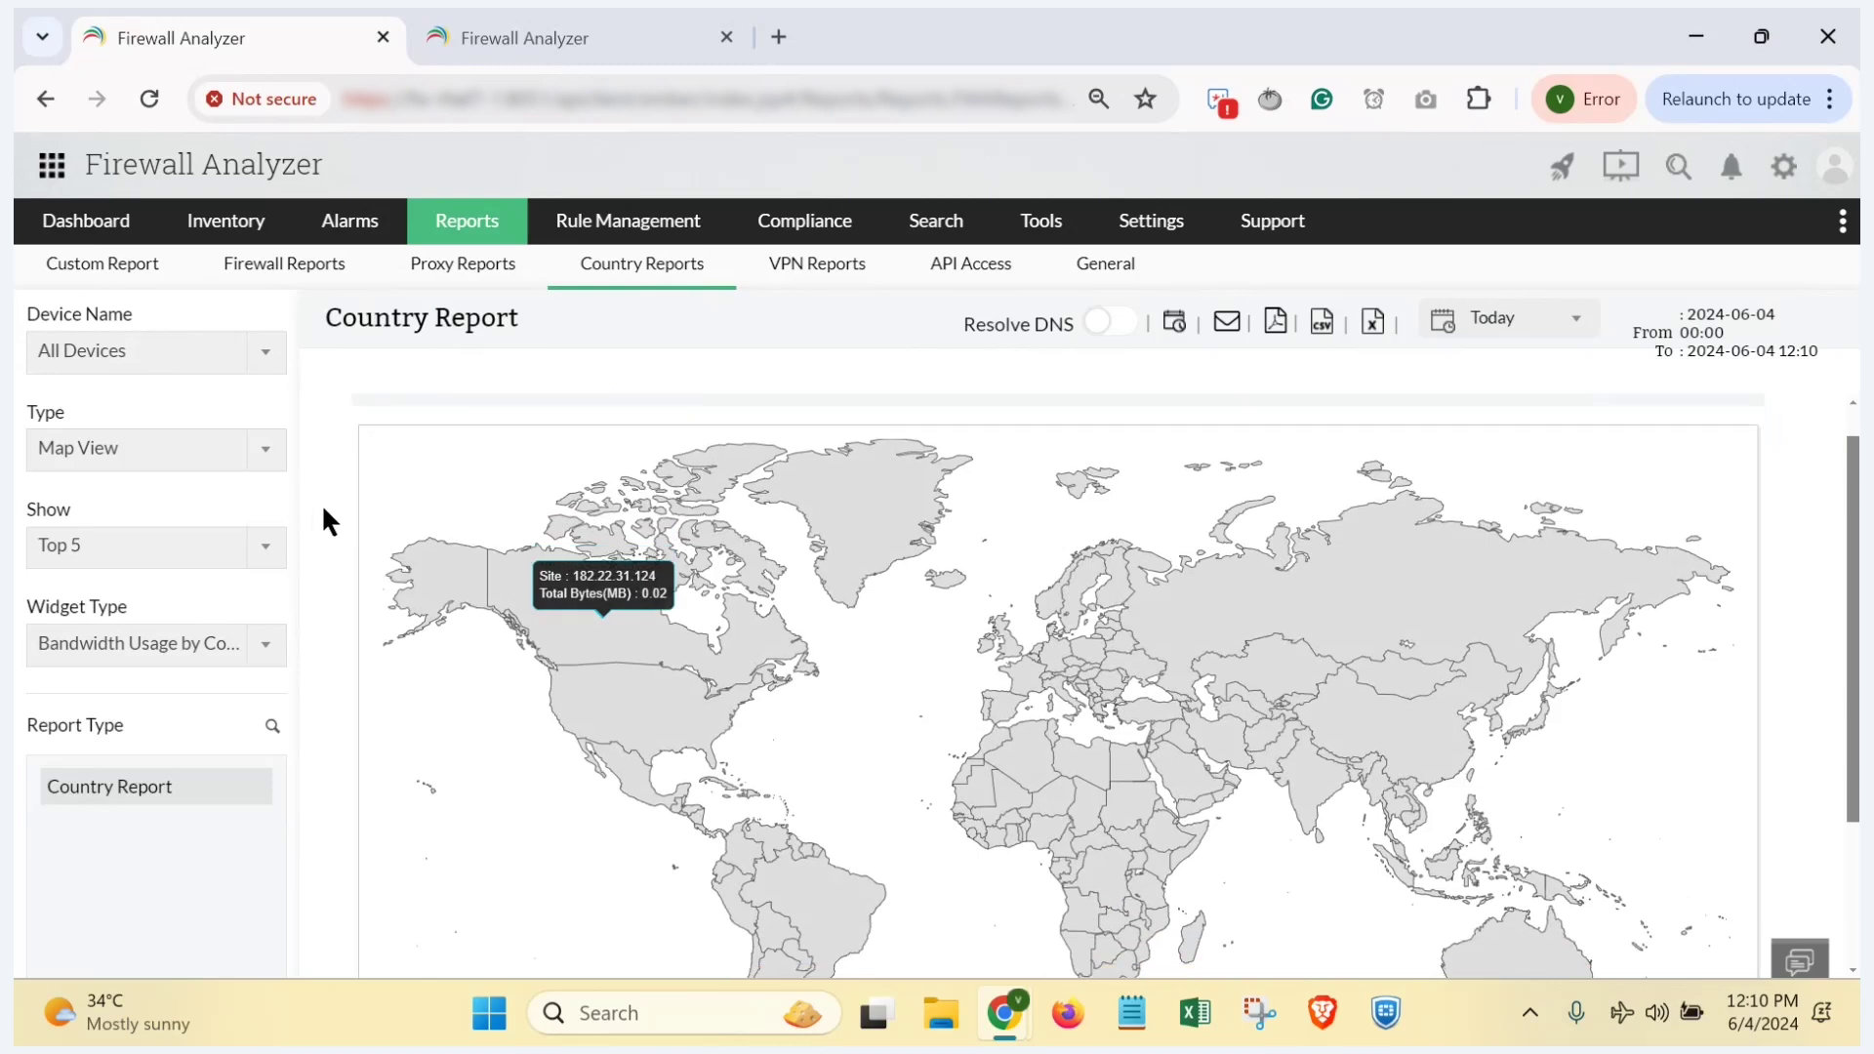
pyautogui.click(1519, 320)
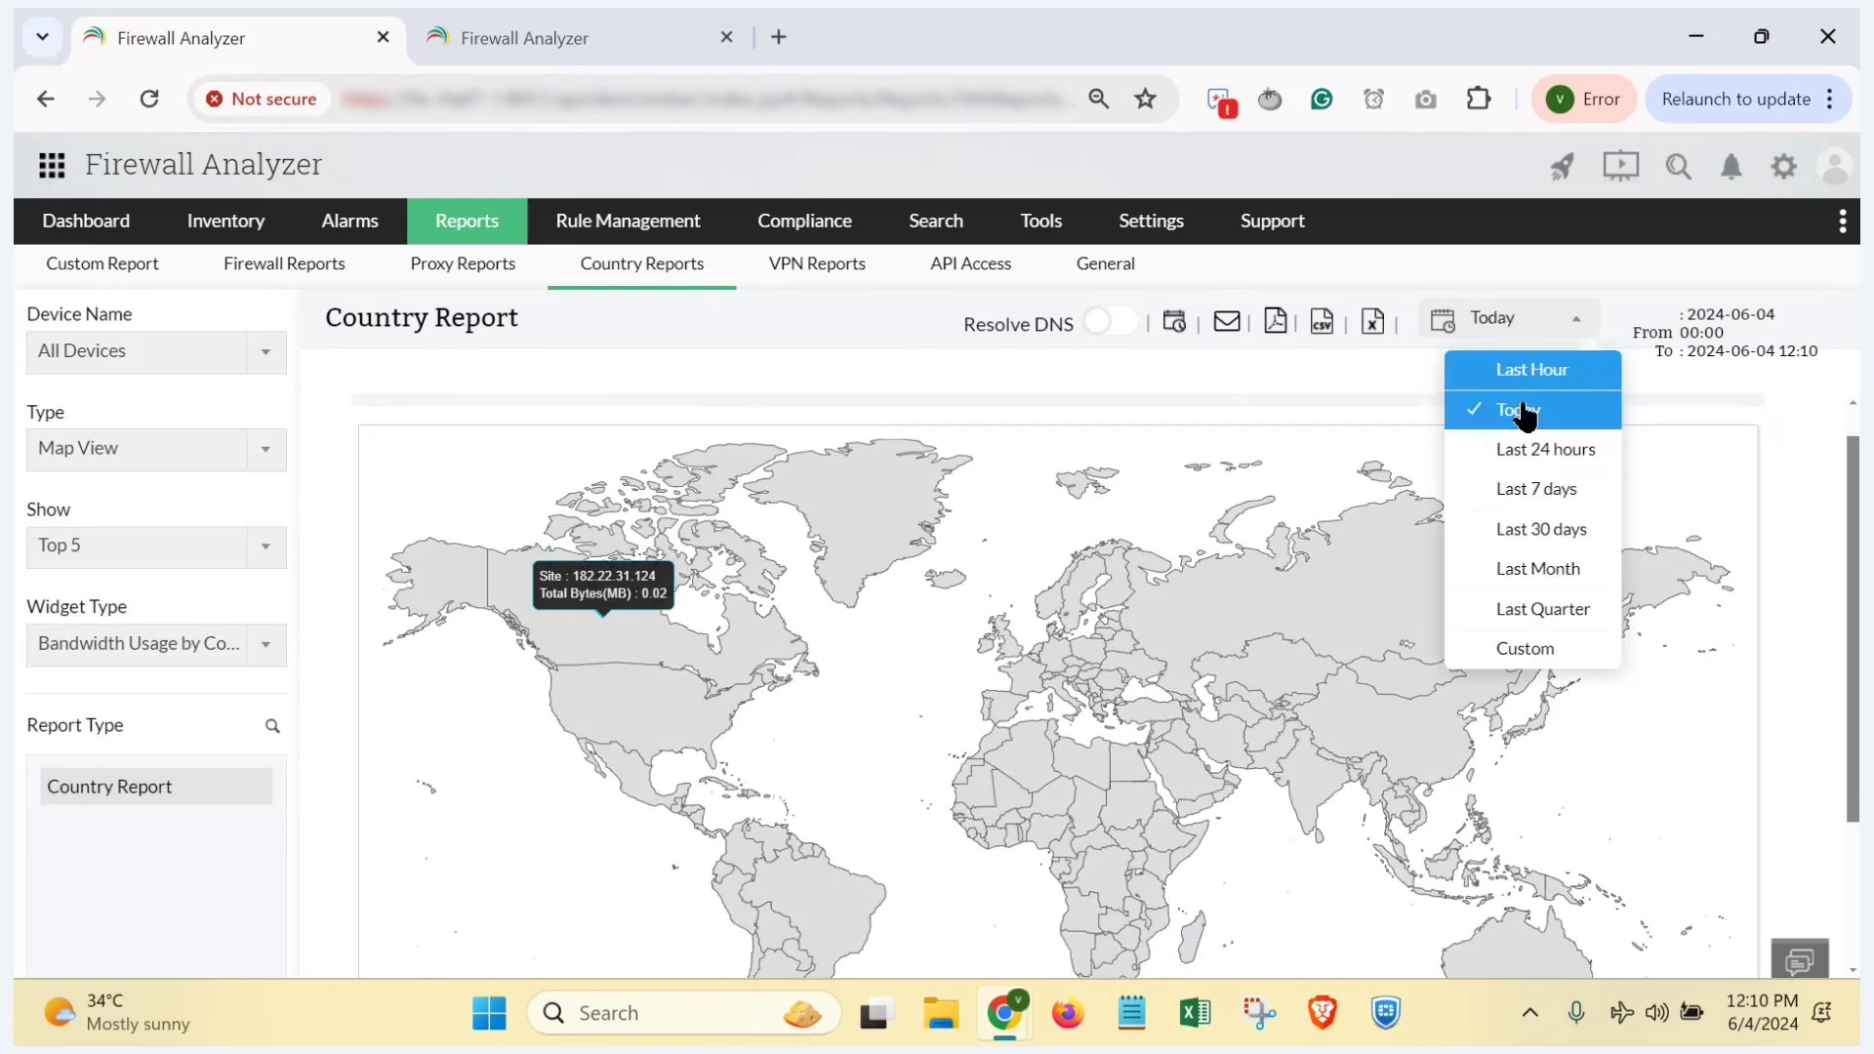
pyautogui.click(1546, 535)
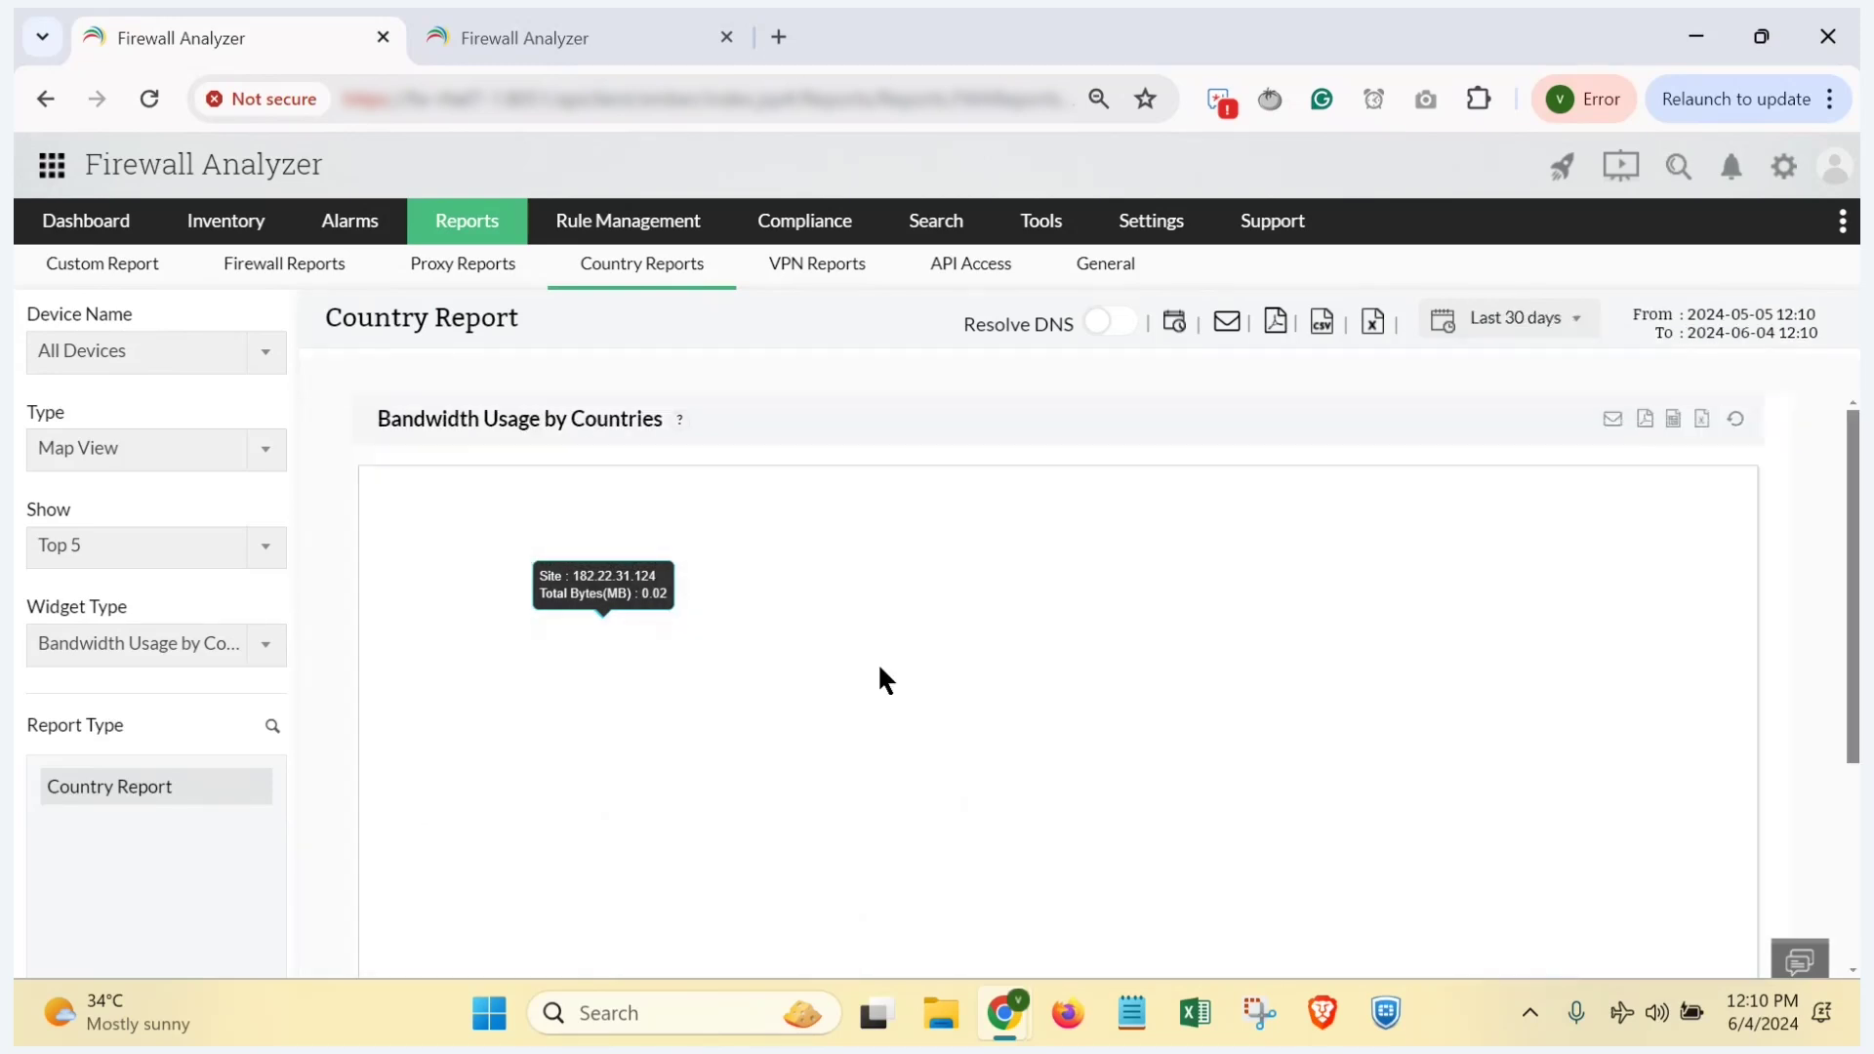
# Step: Inspect the United States bandwidth usage on the country map and switch the Country Report to Table View
pyautogui.scroll(-3, 338, 747)
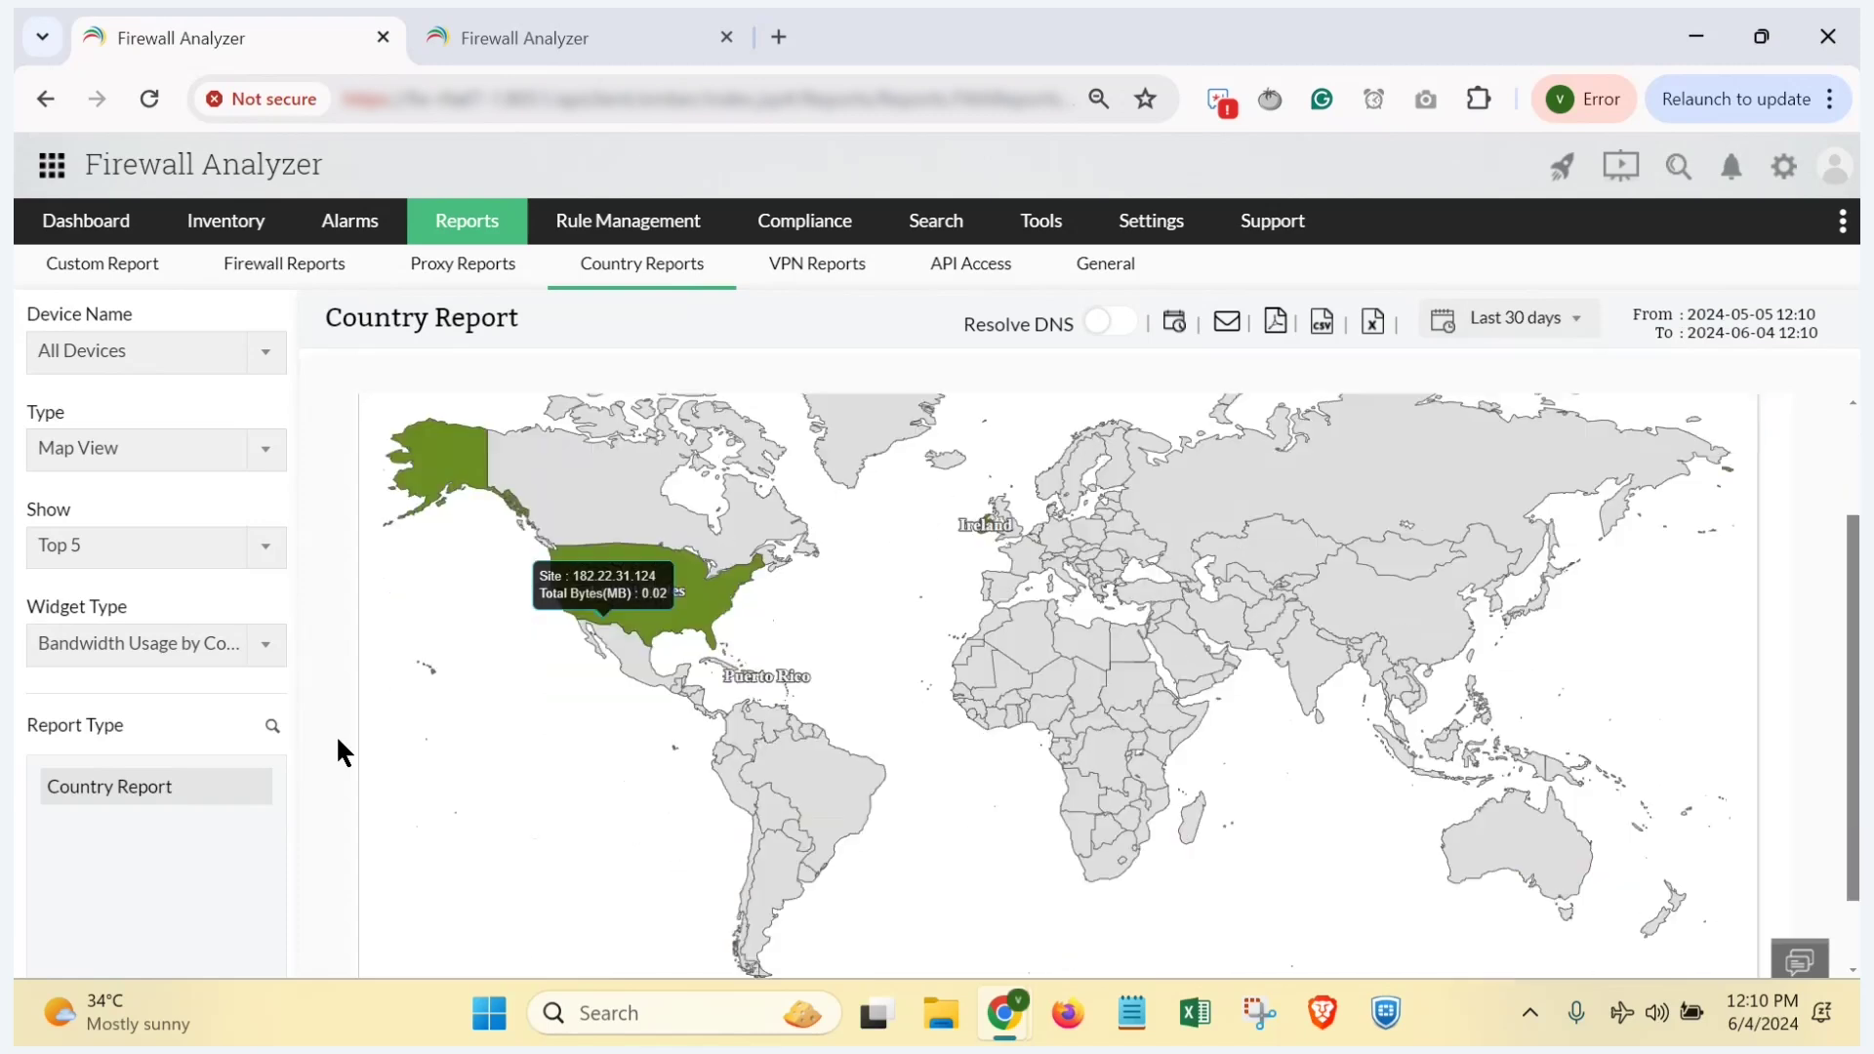
pyautogui.scroll(3, 644, 566)
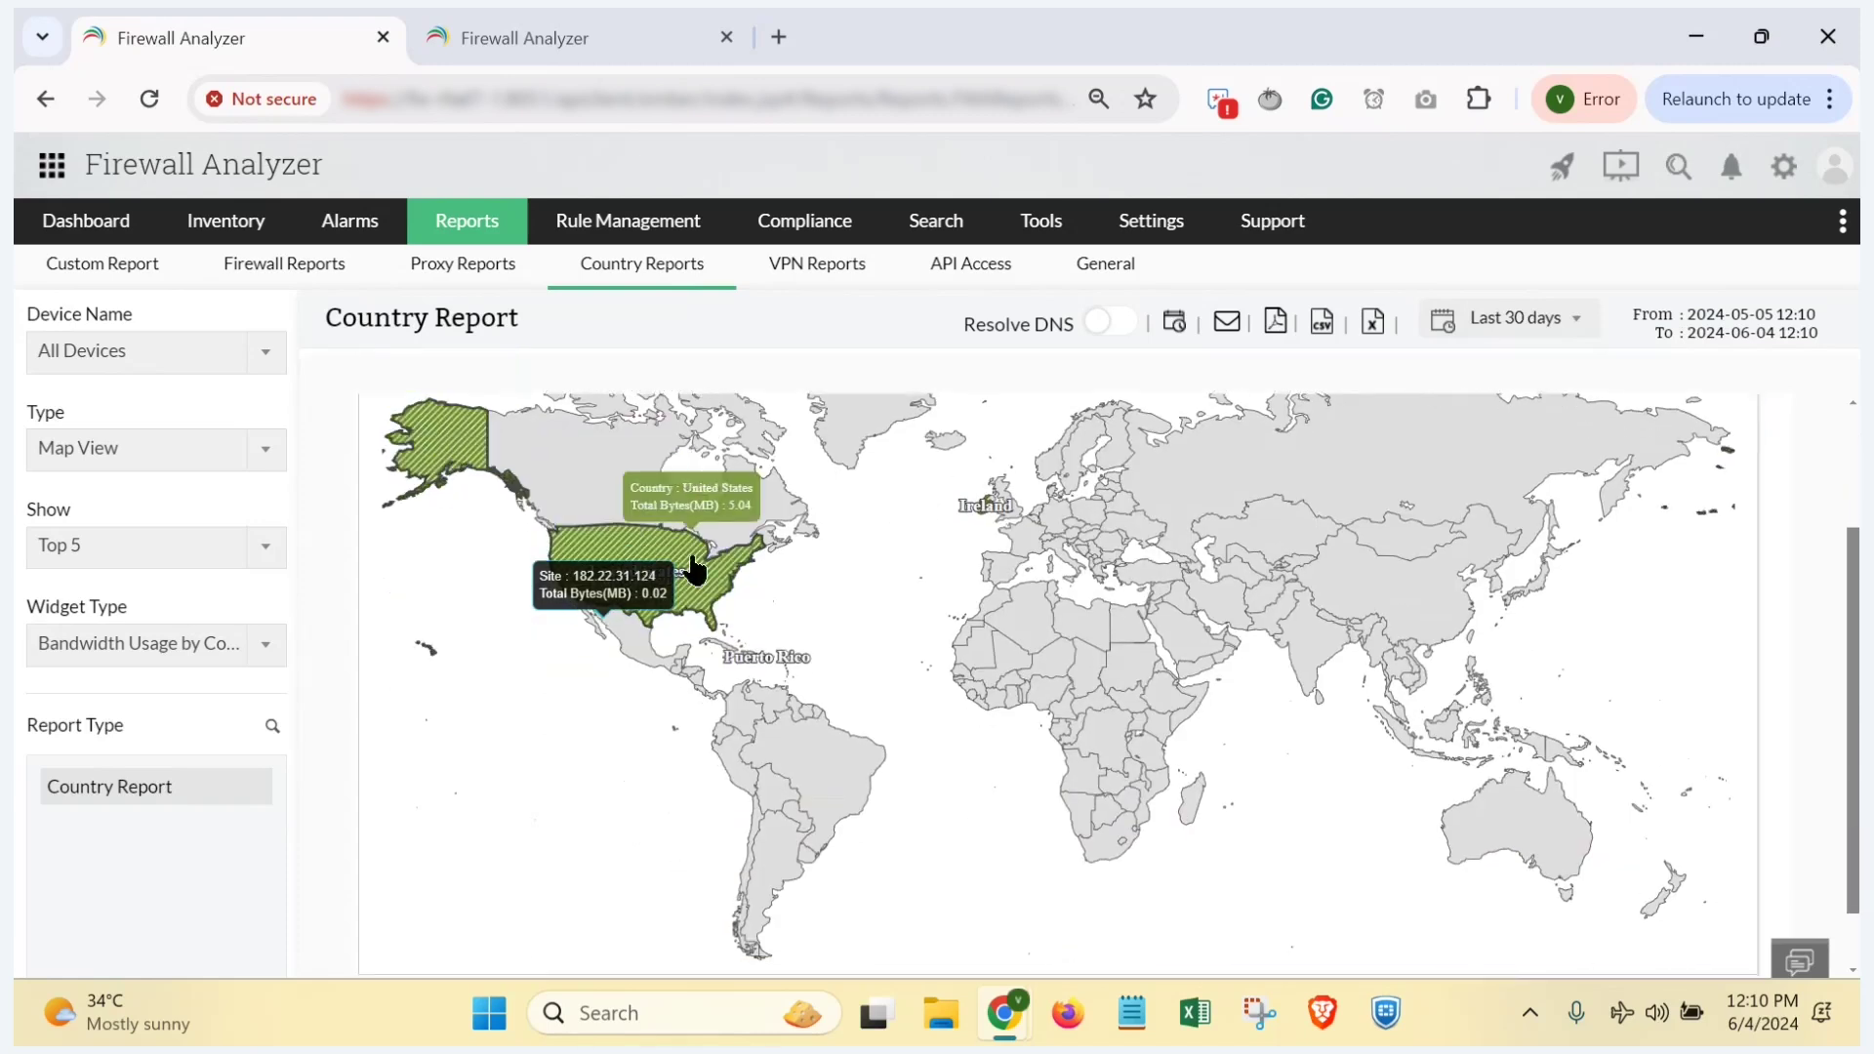
pyautogui.click(221, 461)
pyautogui.click(168, 532)
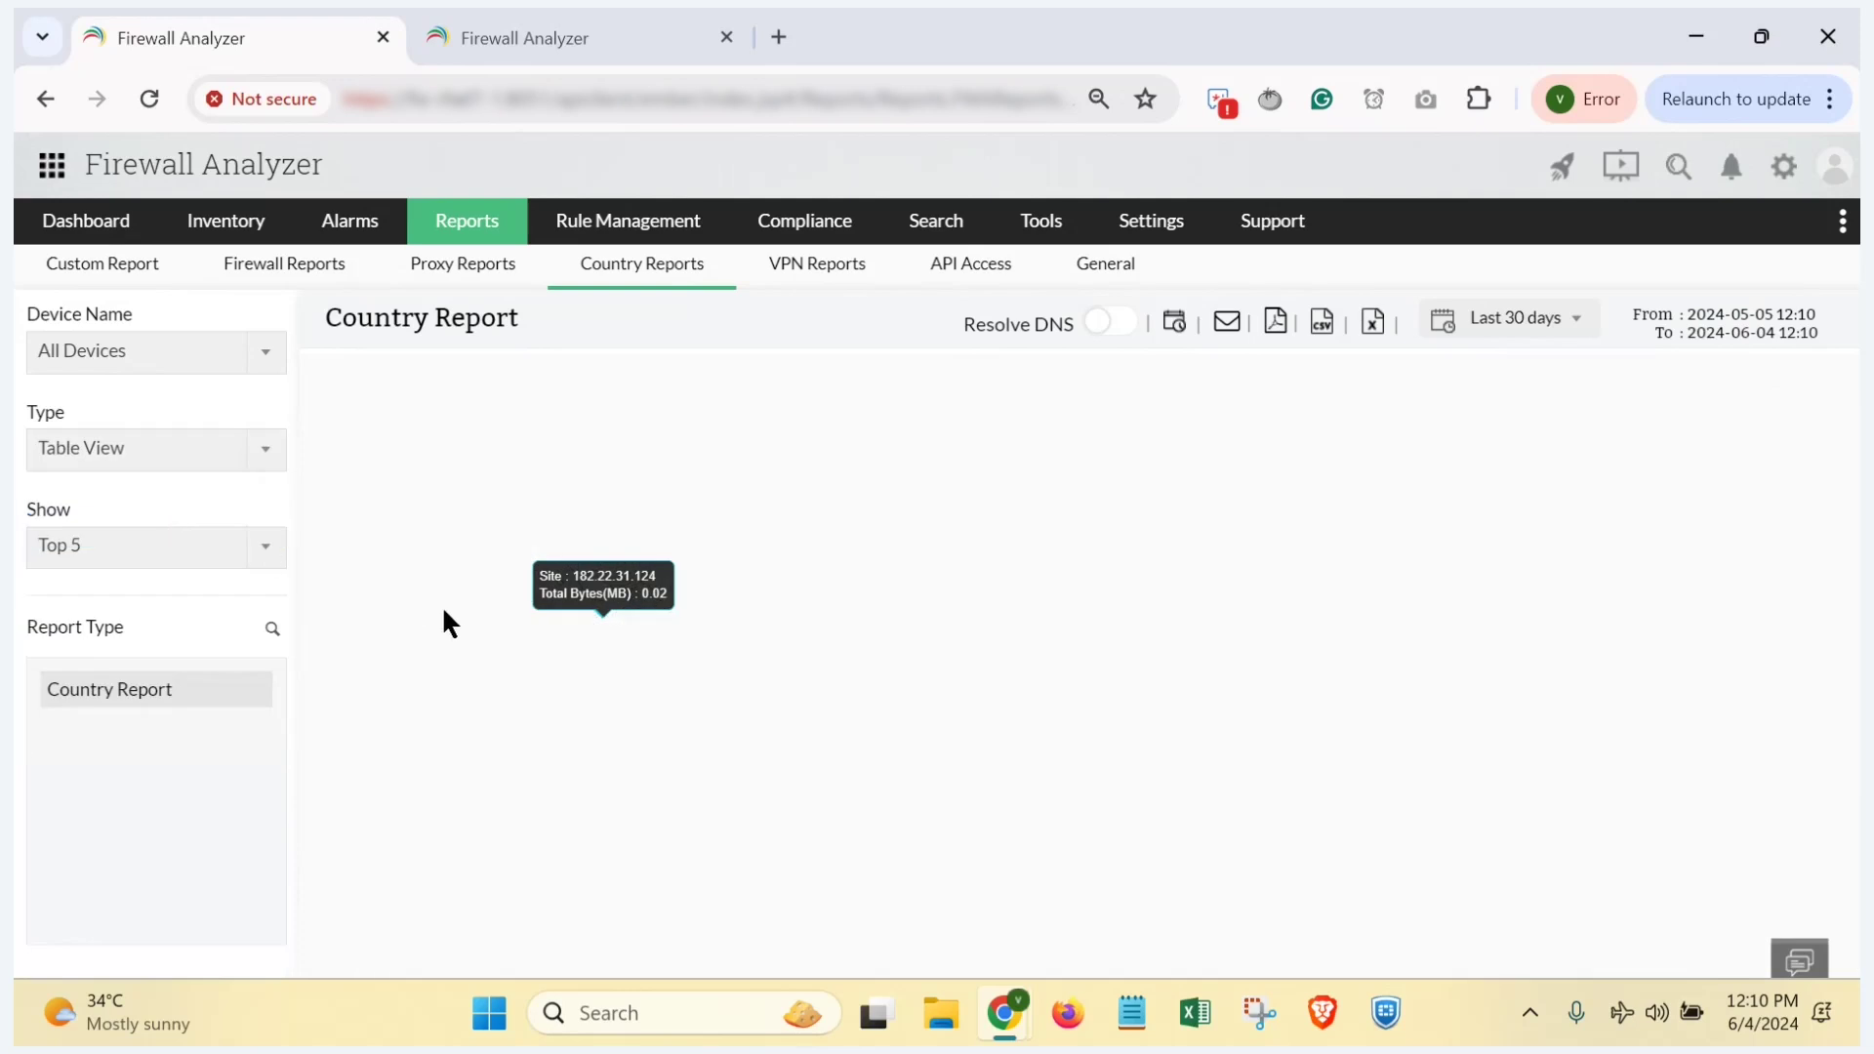
# Step: Examine the Bandwidth Usage by Countries table in the Country Report
pyautogui.scroll(-5, 317, 635)
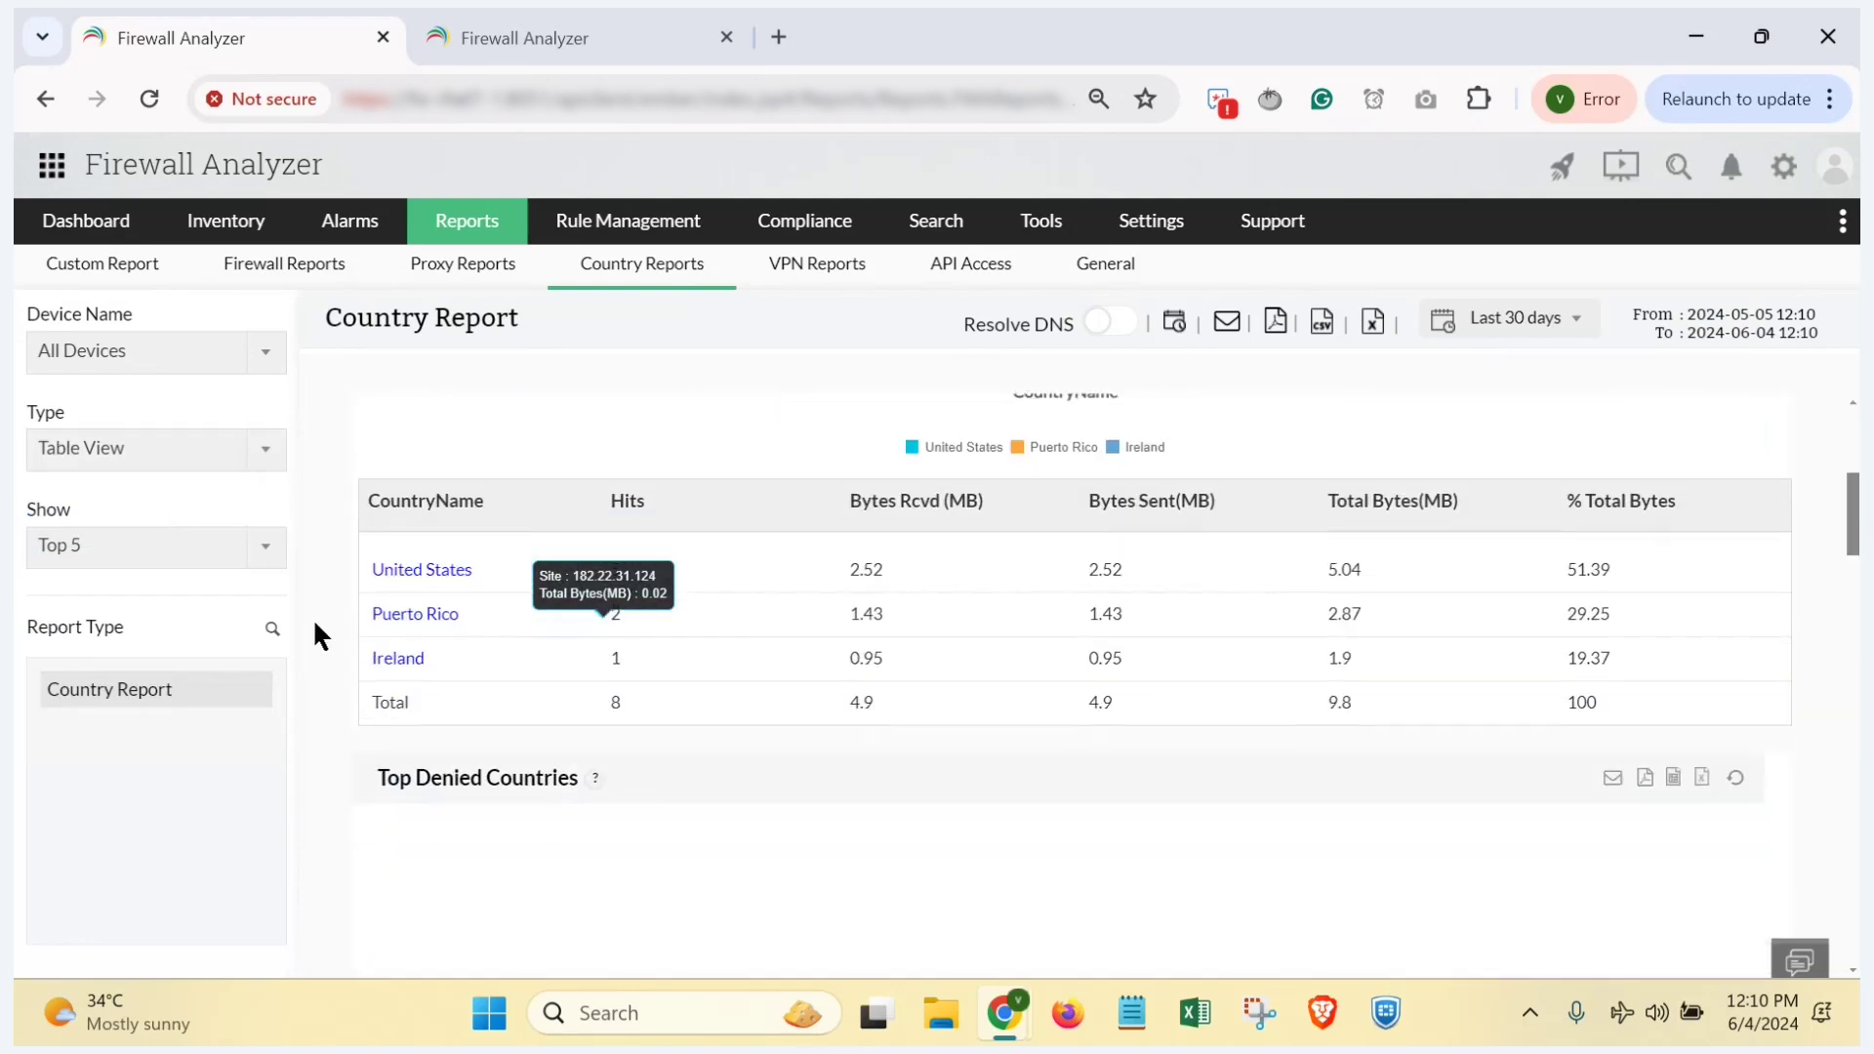
pyautogui.scroll(1, 314, 635)
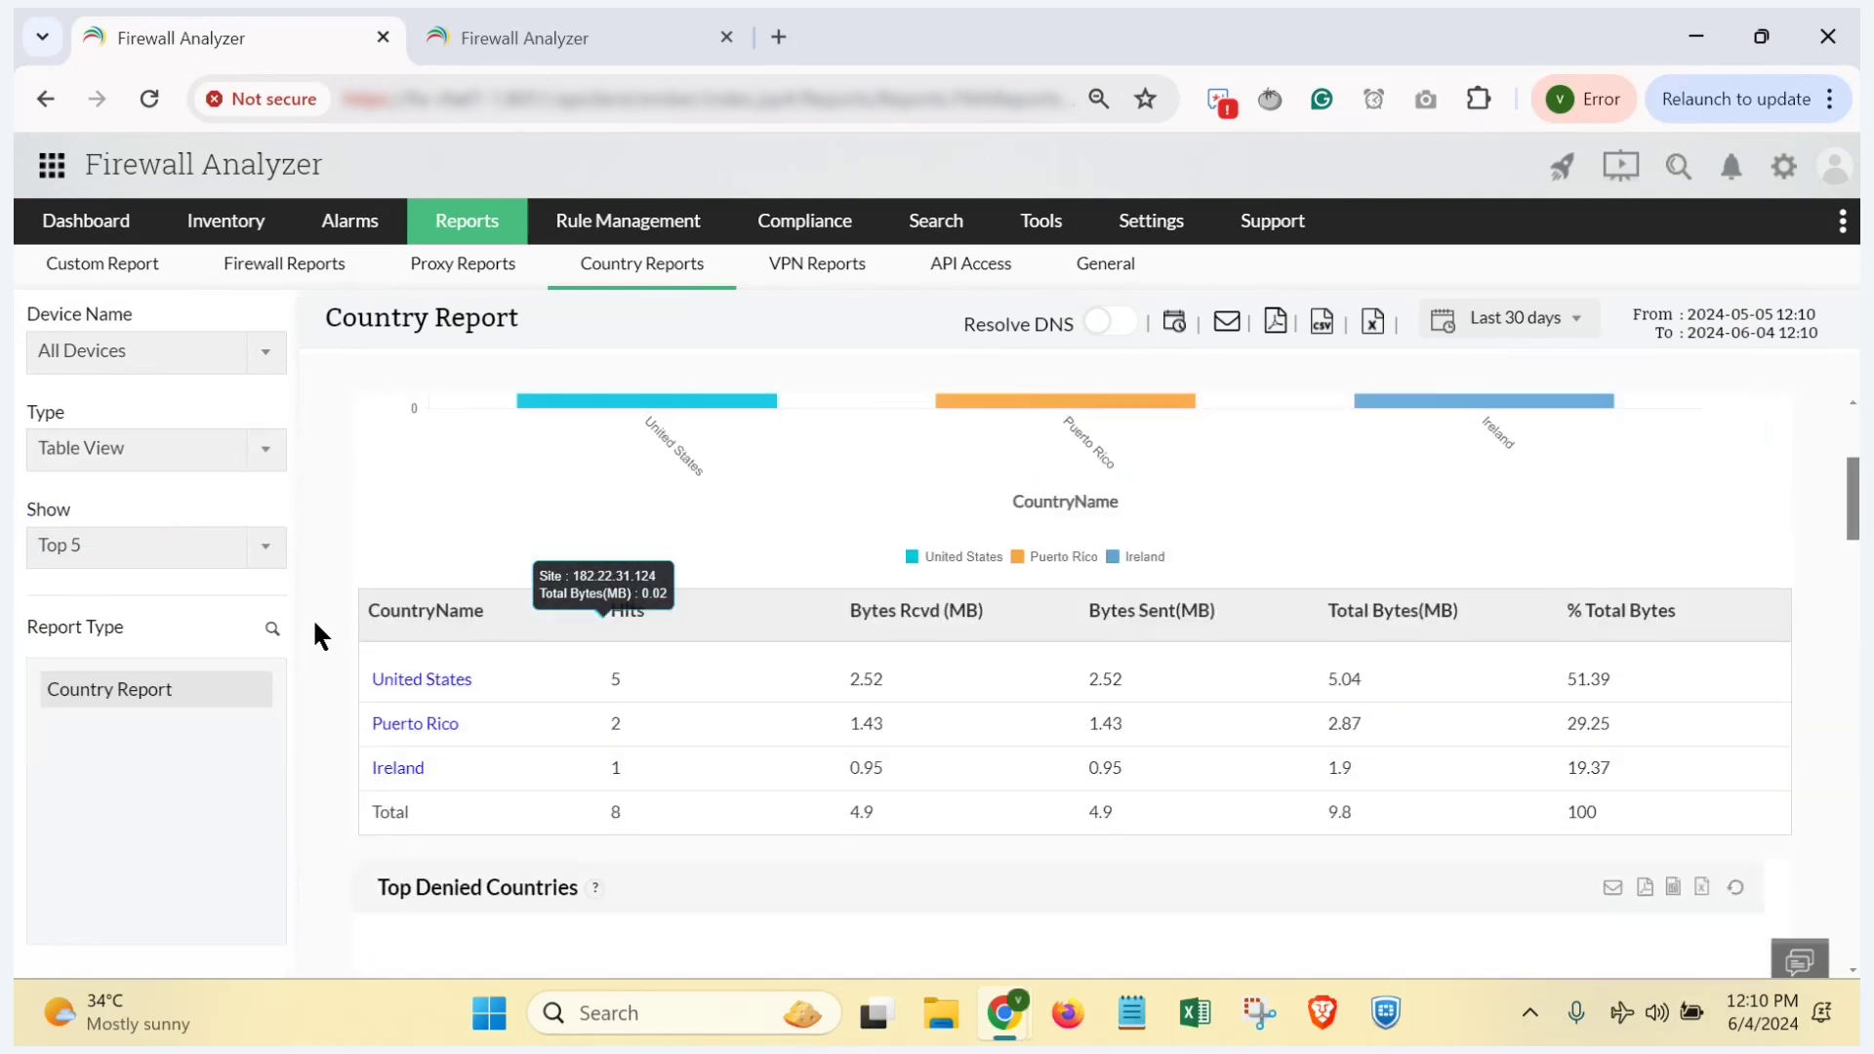
# Step: Switch to the training presentation, advance to the Case 11 custom VPN reports slide, and return to Firewall Analyzer
pyautogui.hotkey('alt', 'Tab')
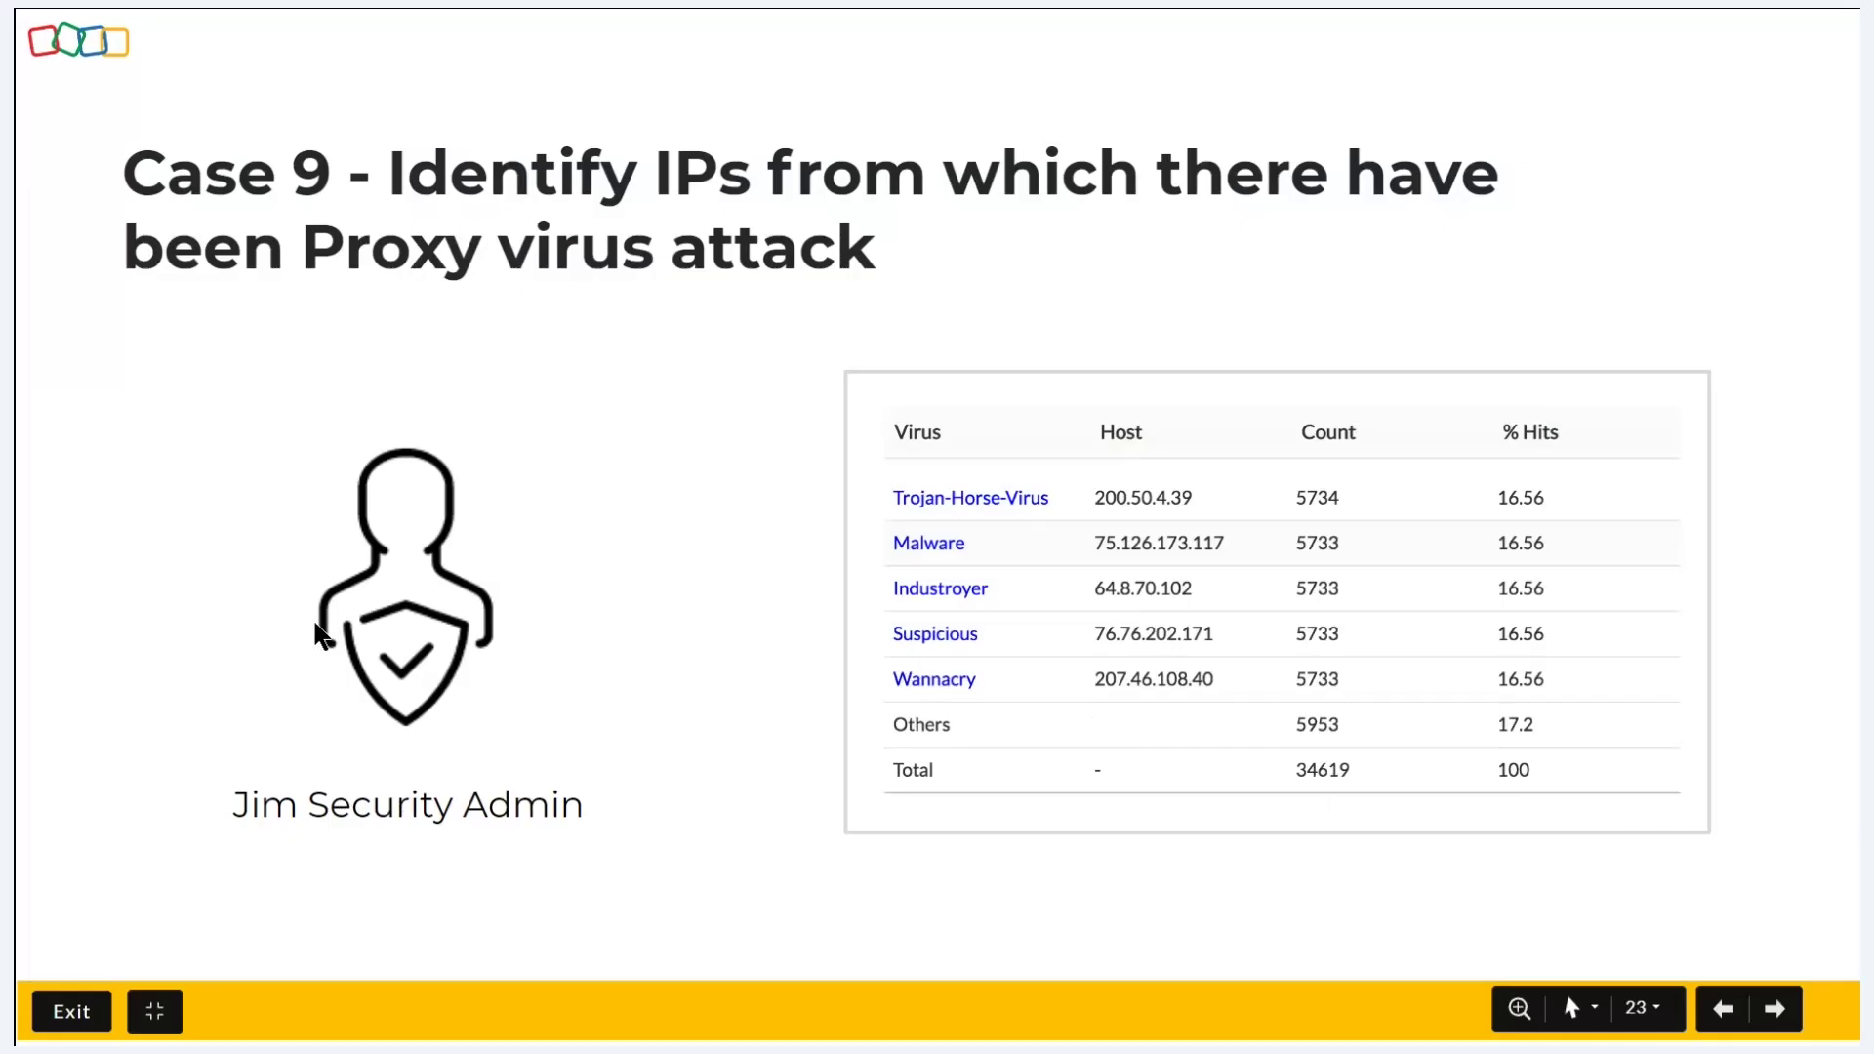
pyautogui.press('Right')
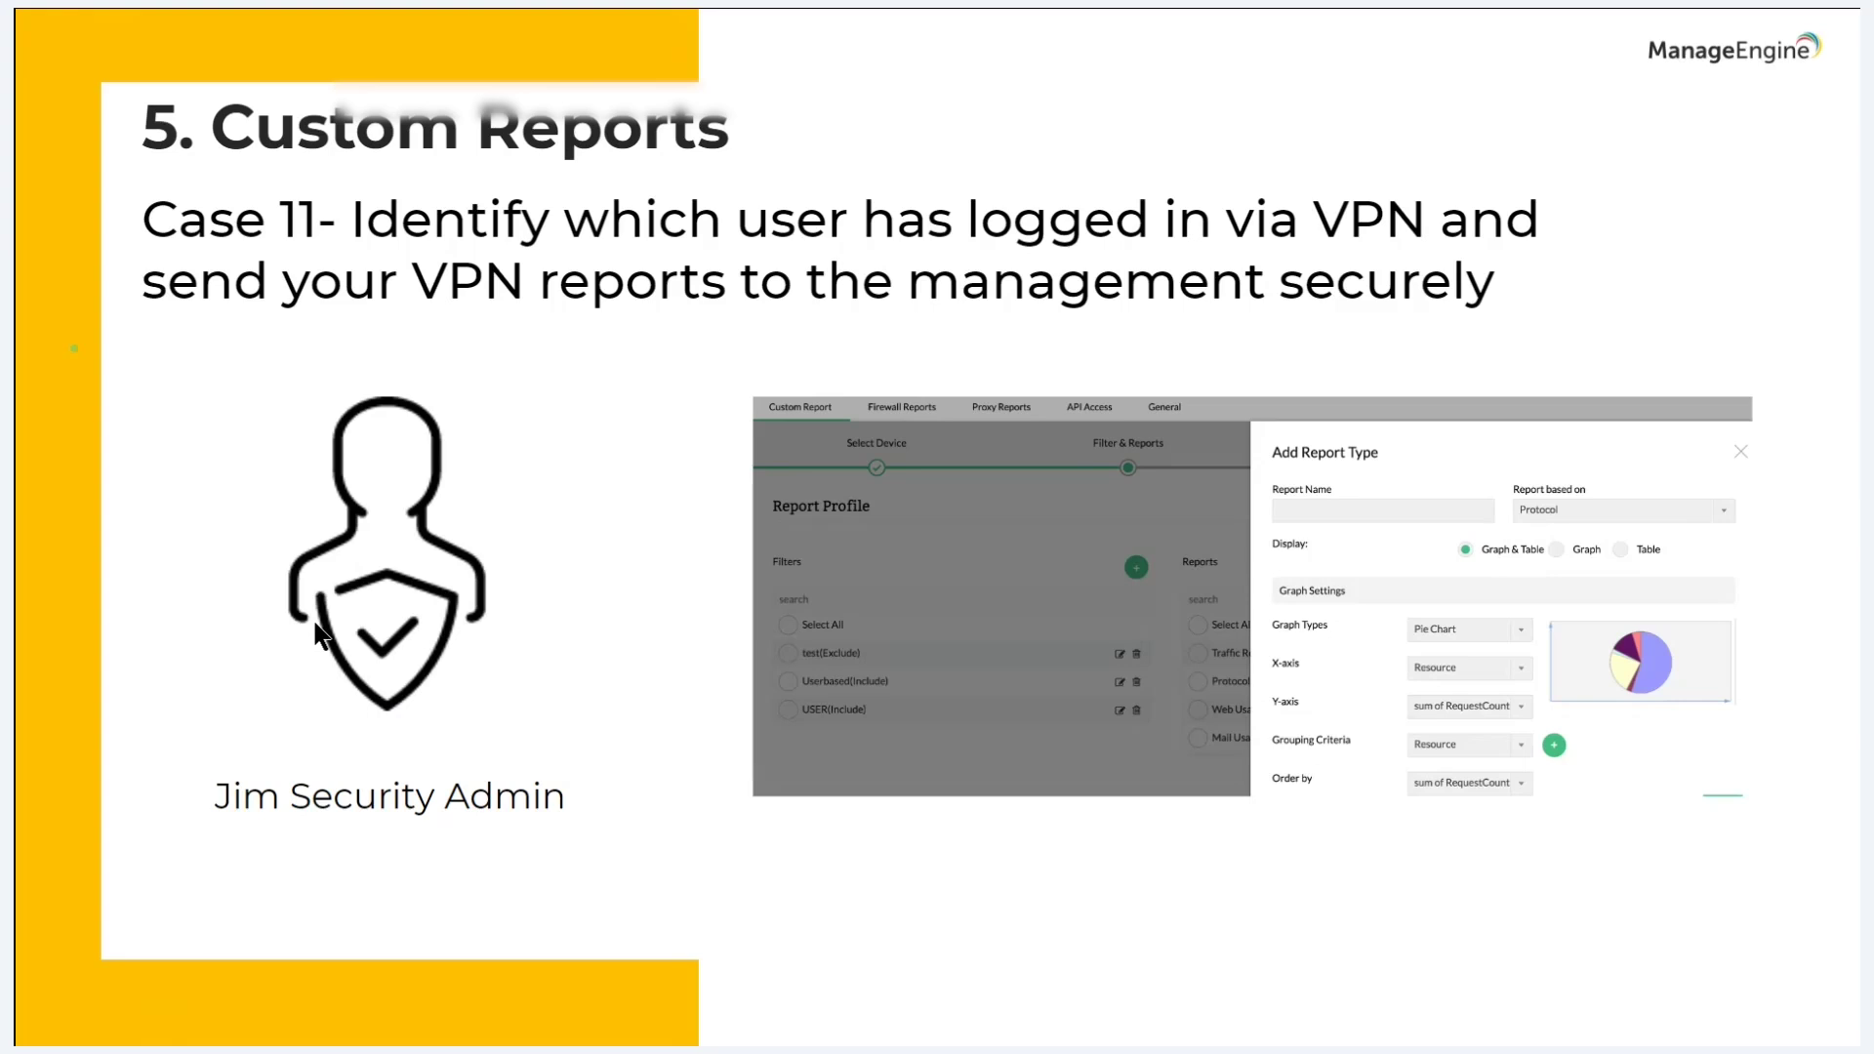
pyautogui.hotkey('alt', 'Tab')
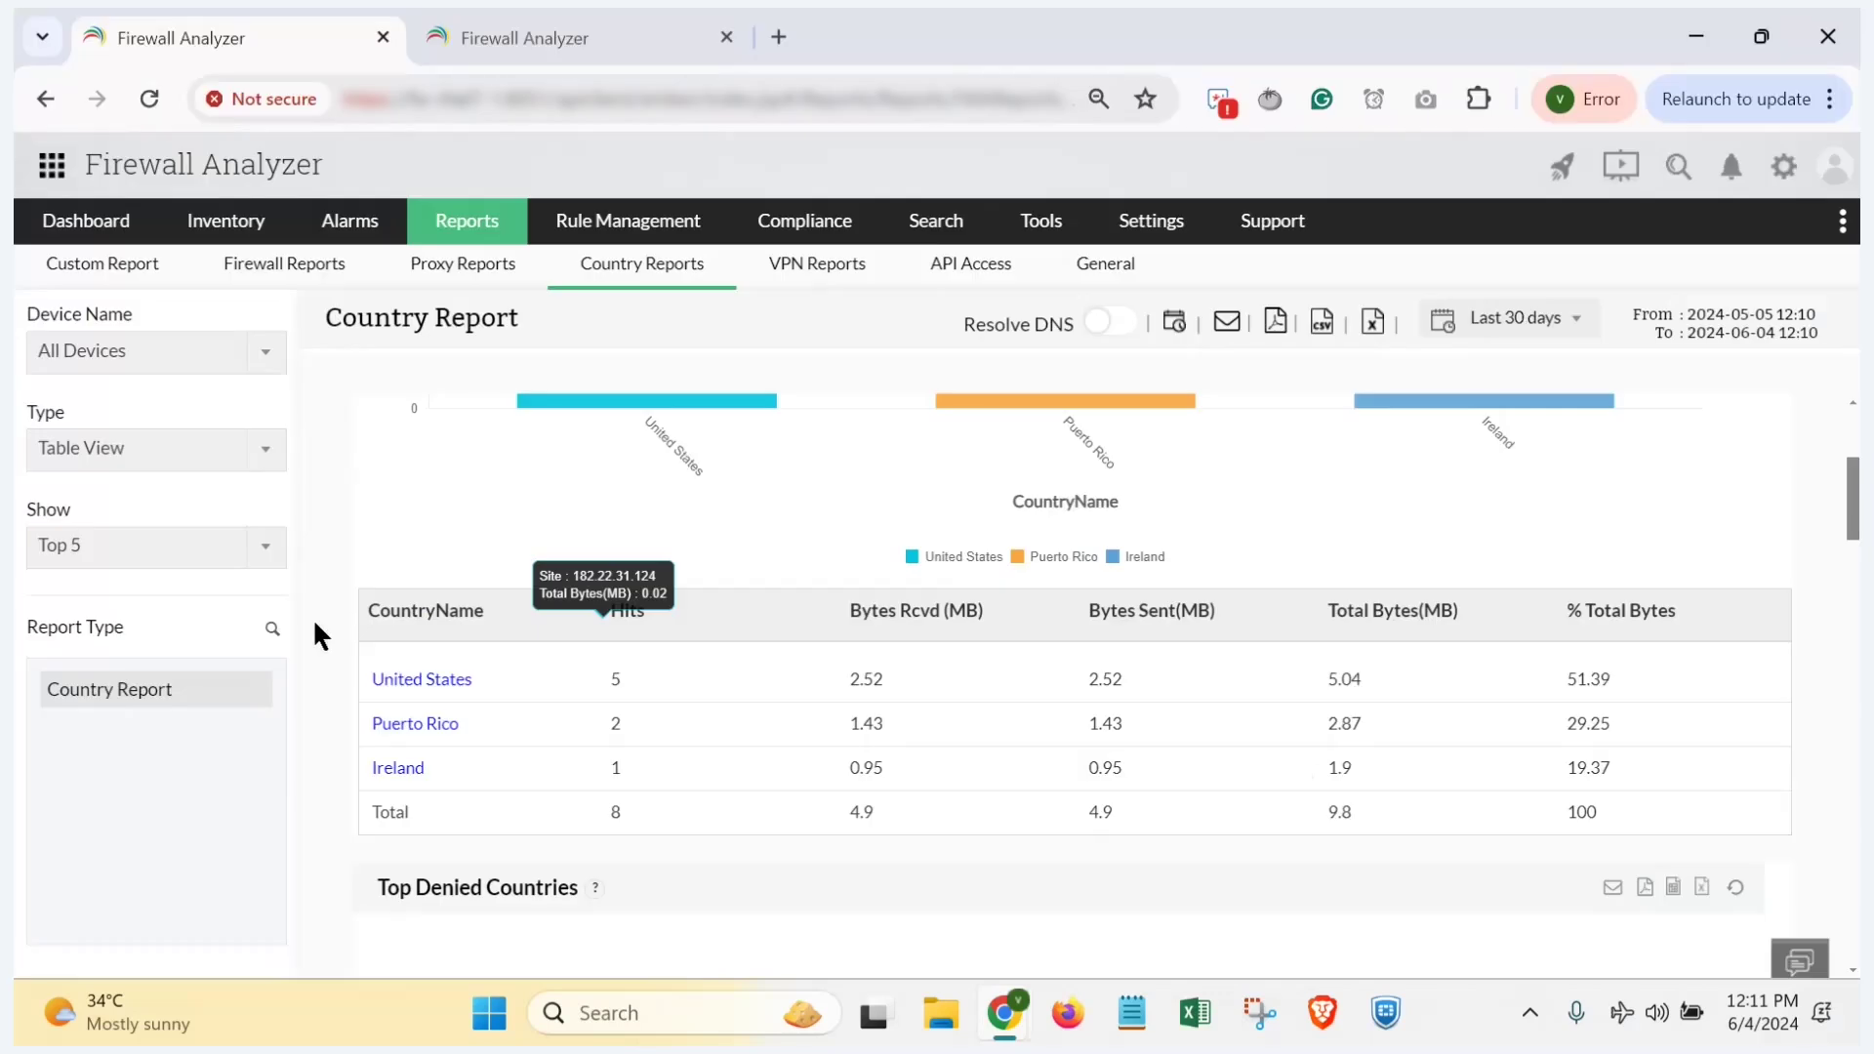
# Step: Create a new custom report profile and name it New_VPN_Report
pyautogui.scroll(3, 312, 618)
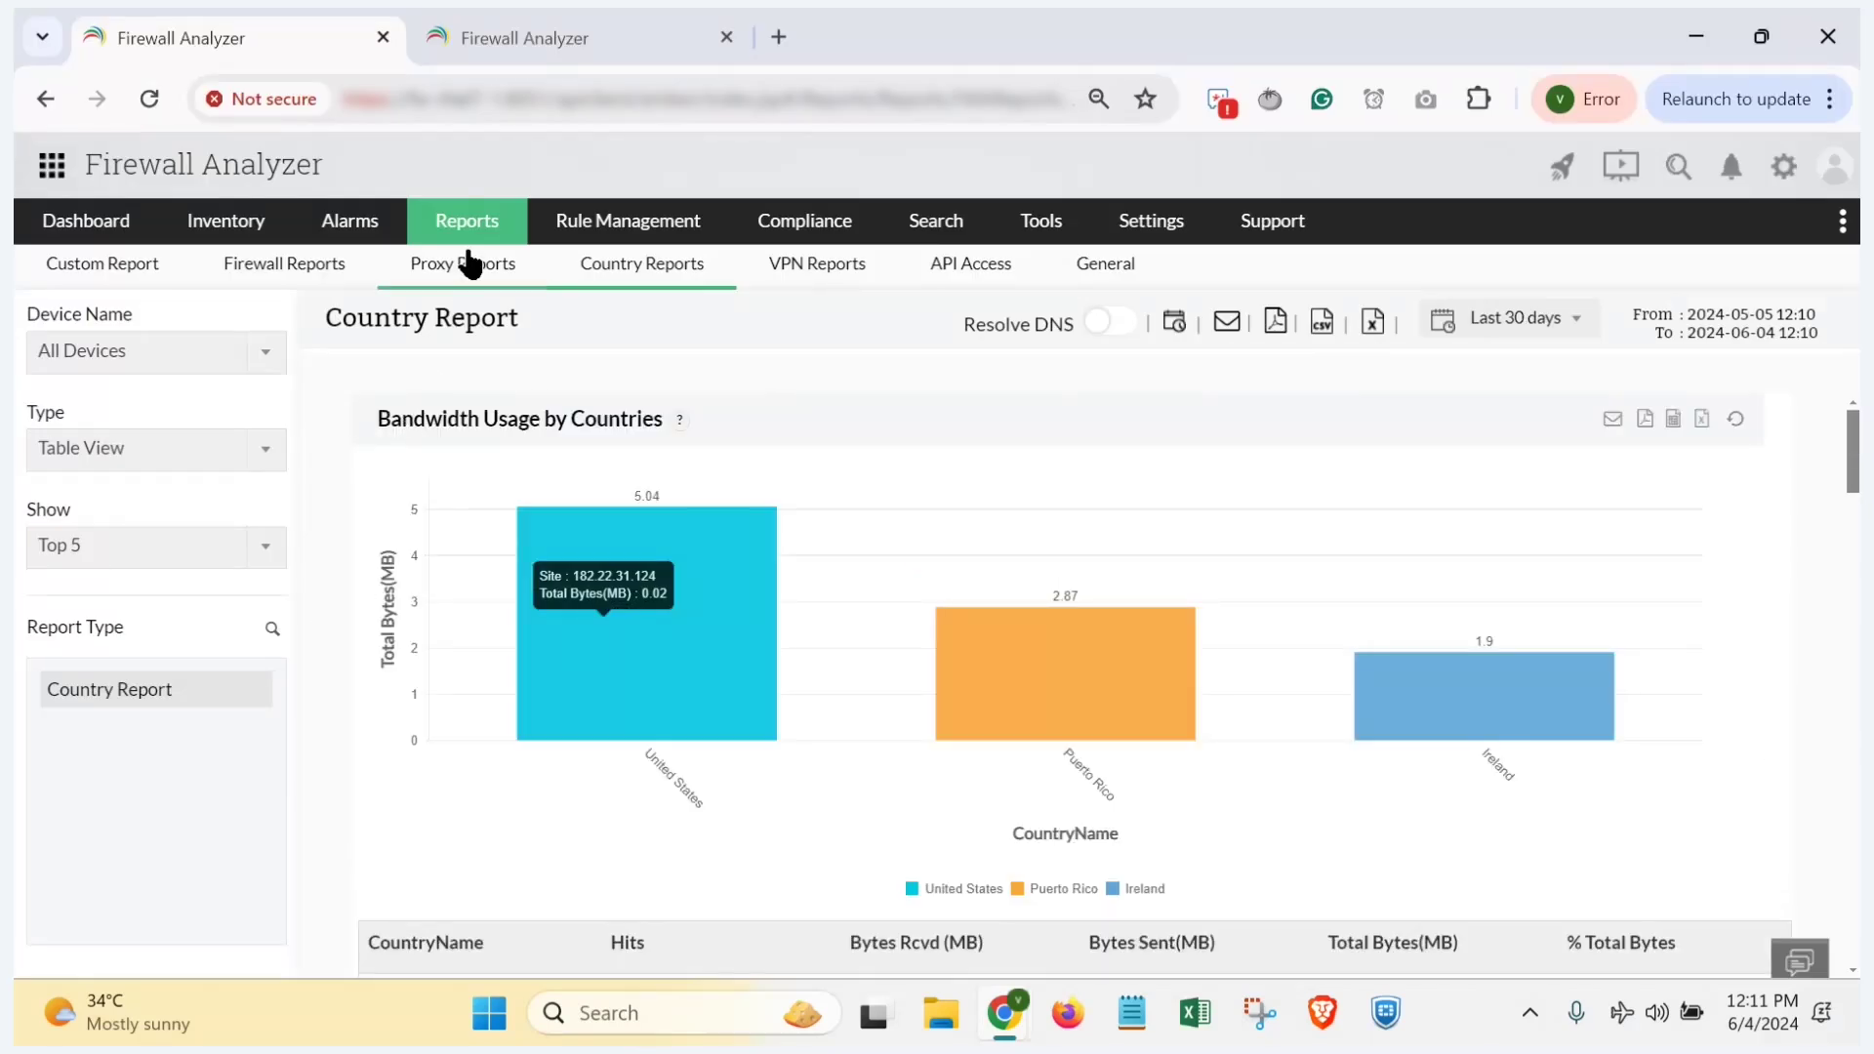
pyautogui.moveTo(469, 232)
pyautogui.moveTo(476, 265)
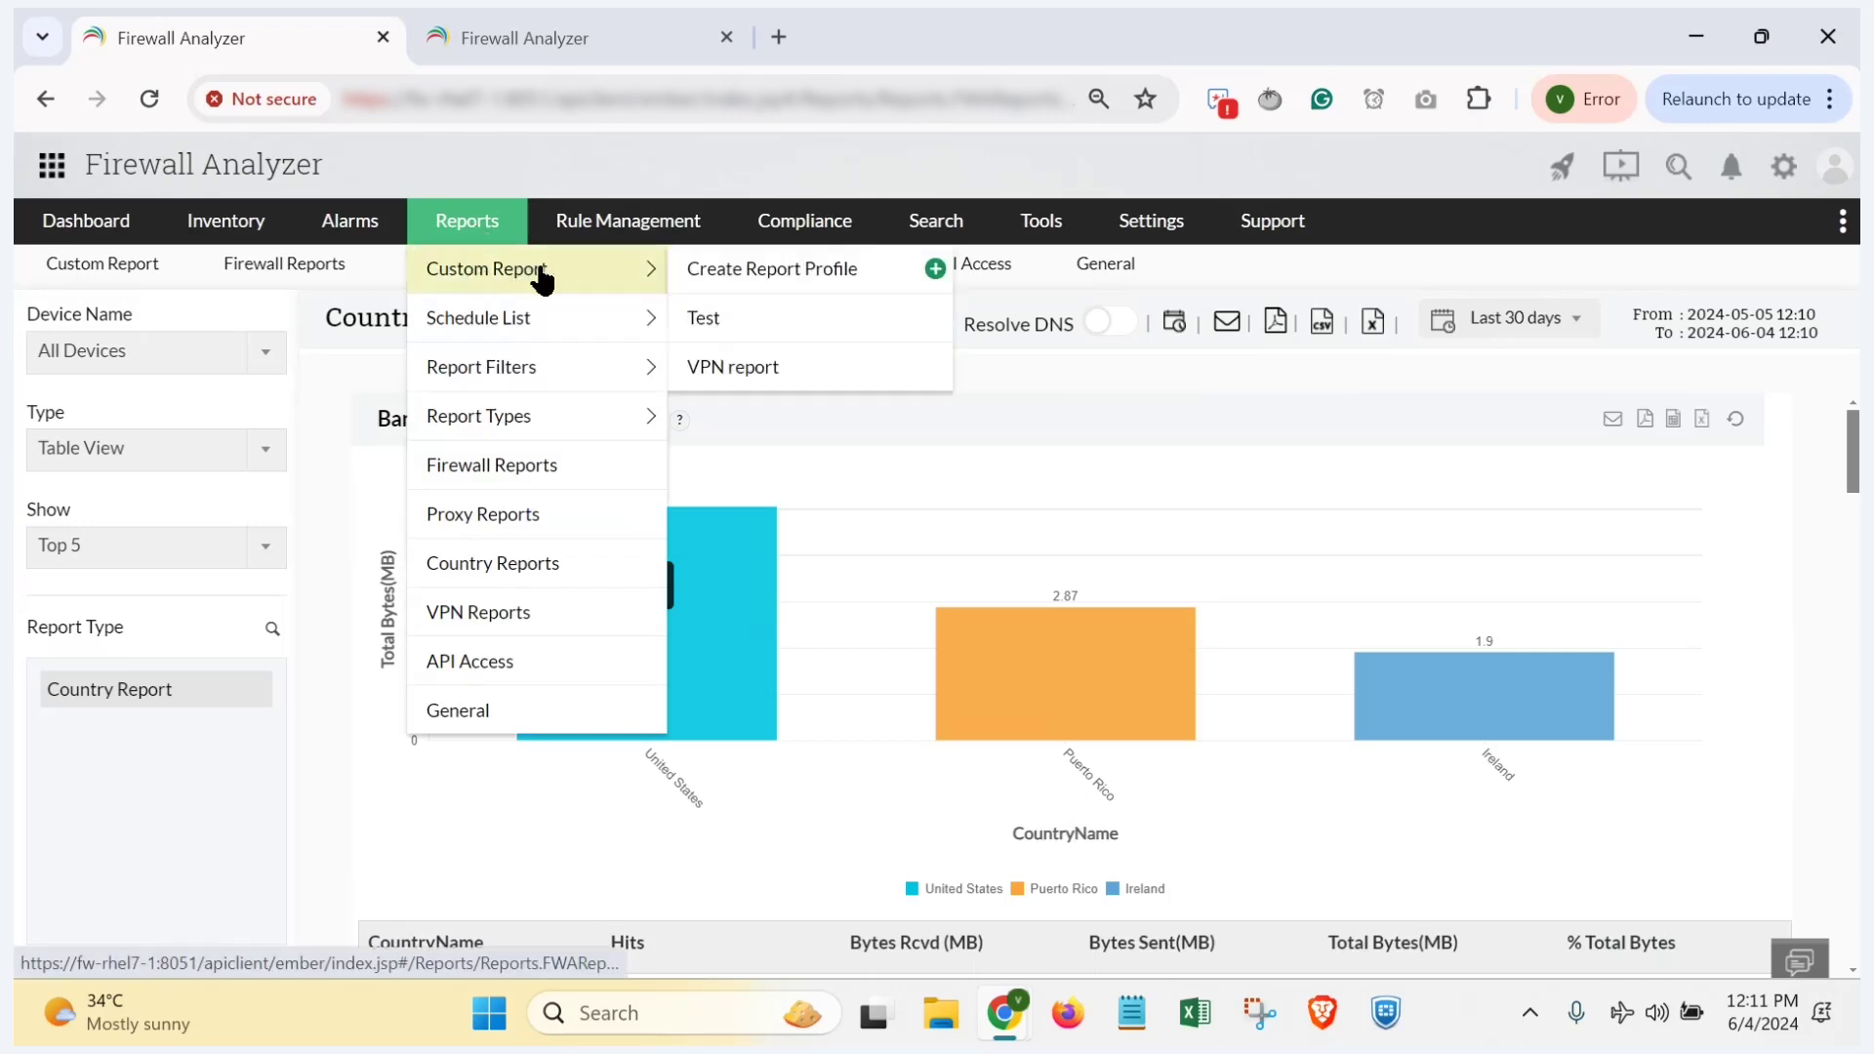
pyautogui.click(741, 325)
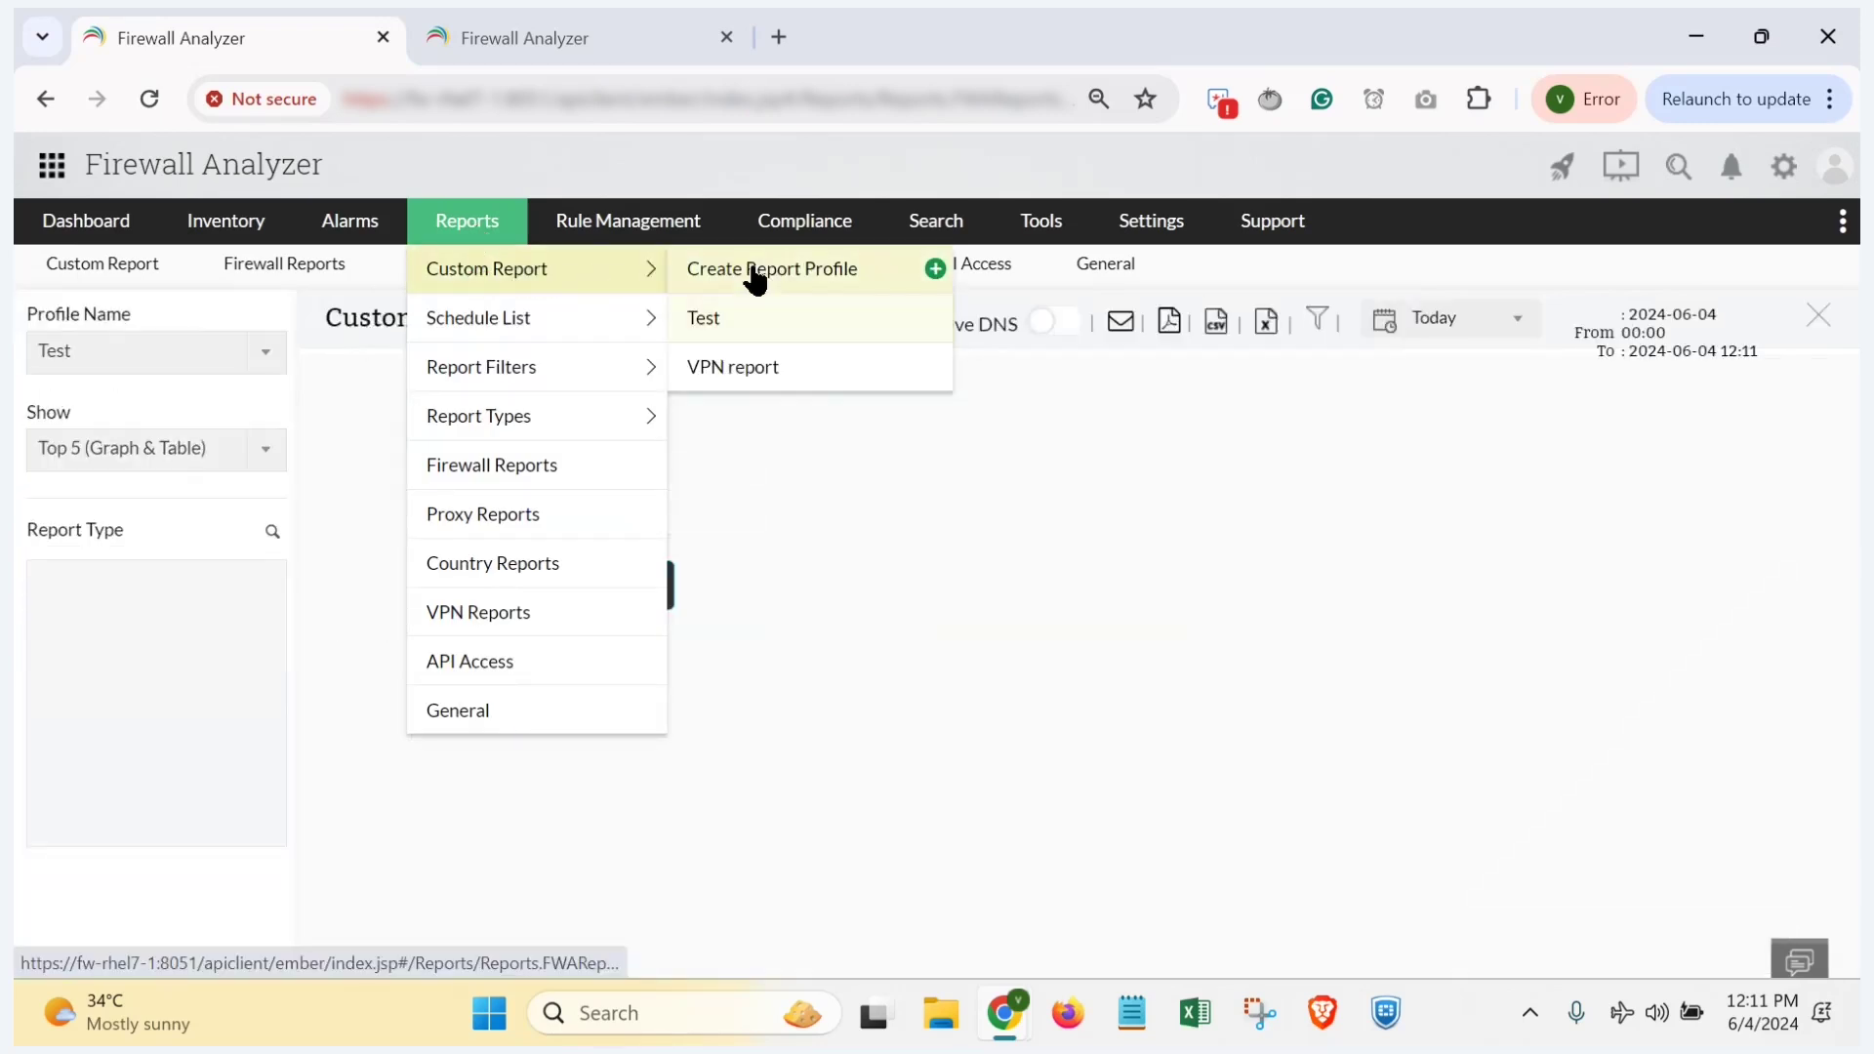
pyautogui.click(757, 279)
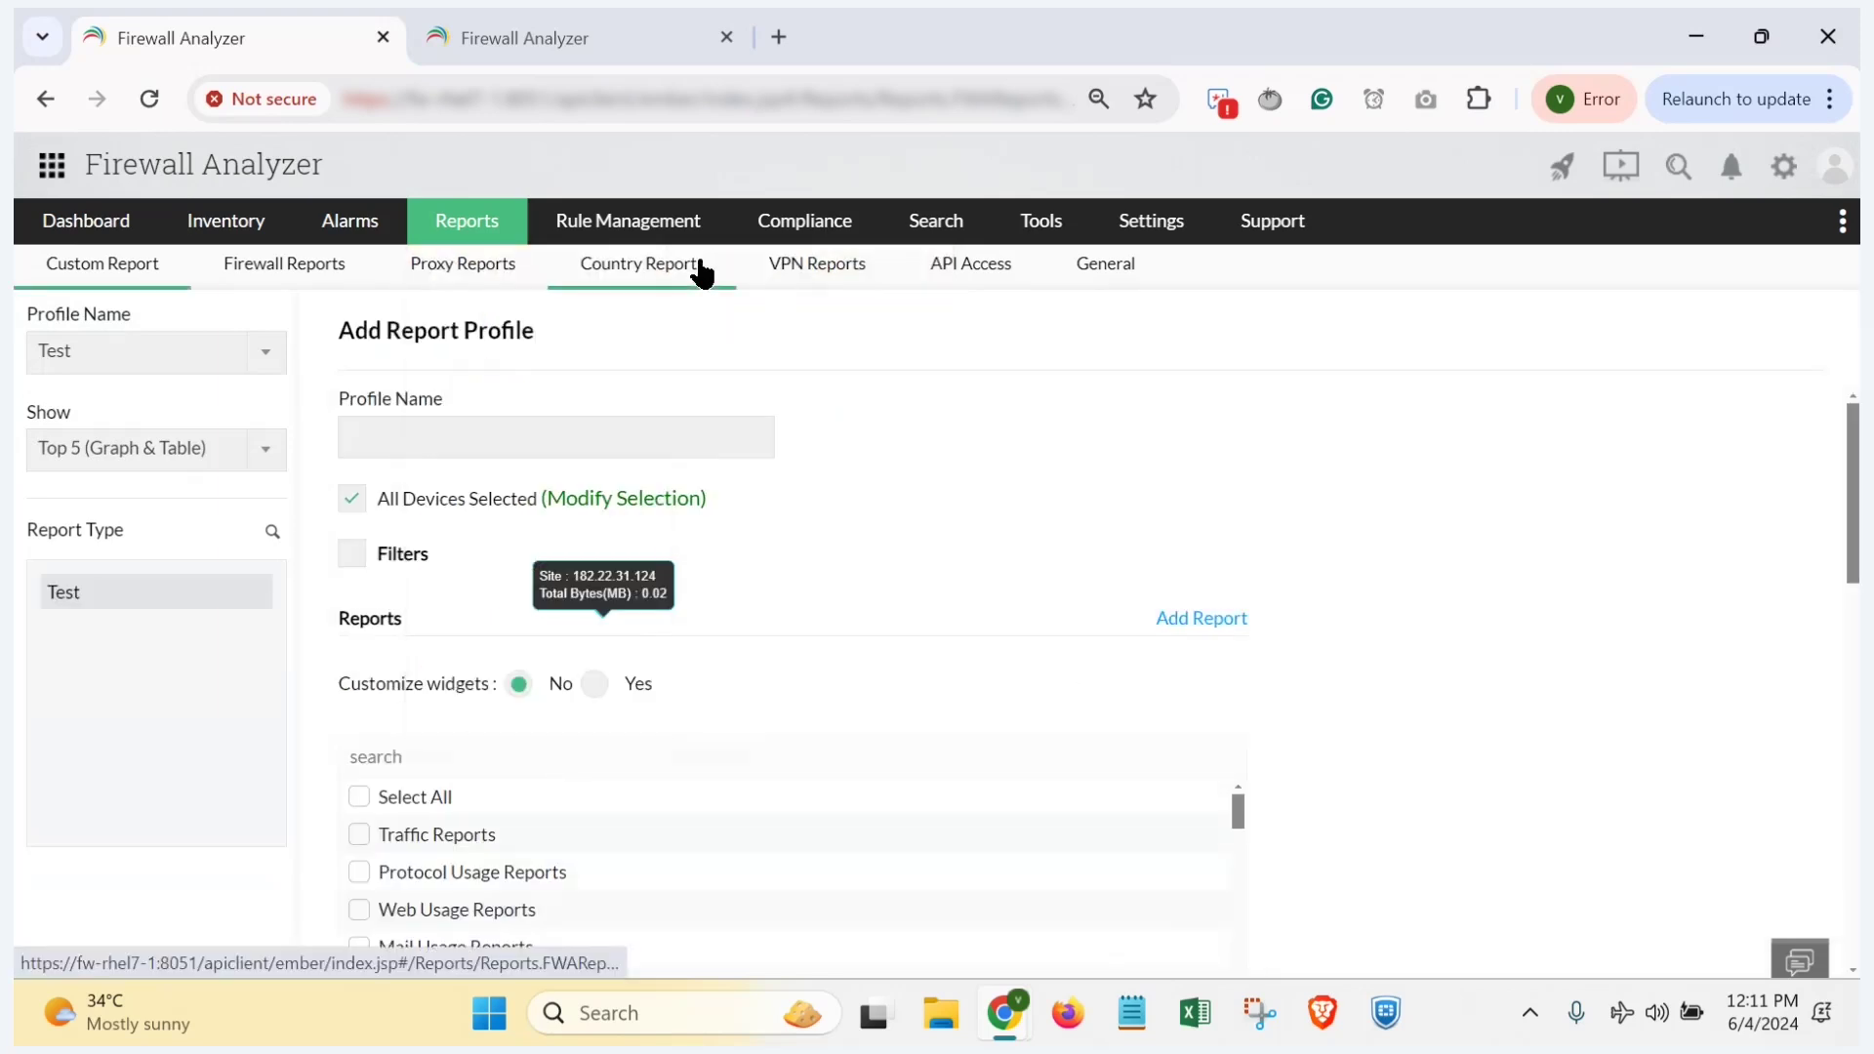
pyautogui.click(594, 432)
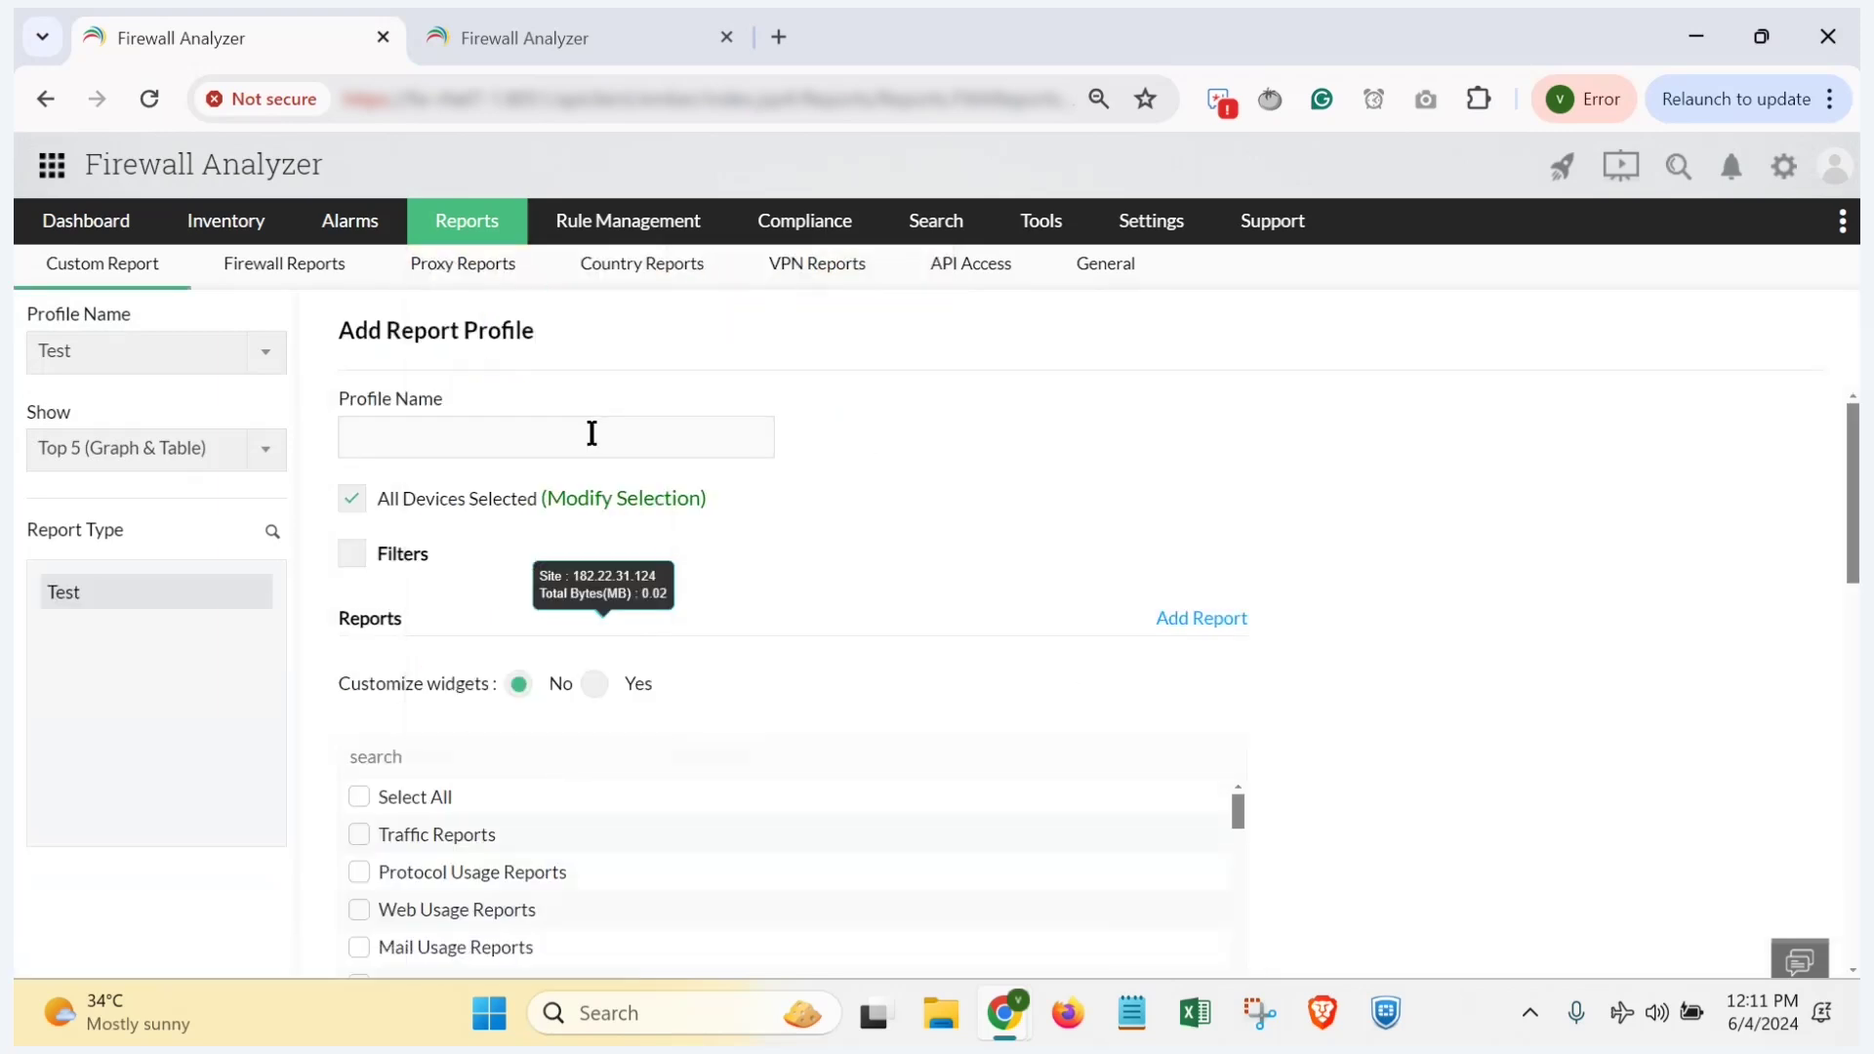
pyautogui.write('New_VPN-Report')
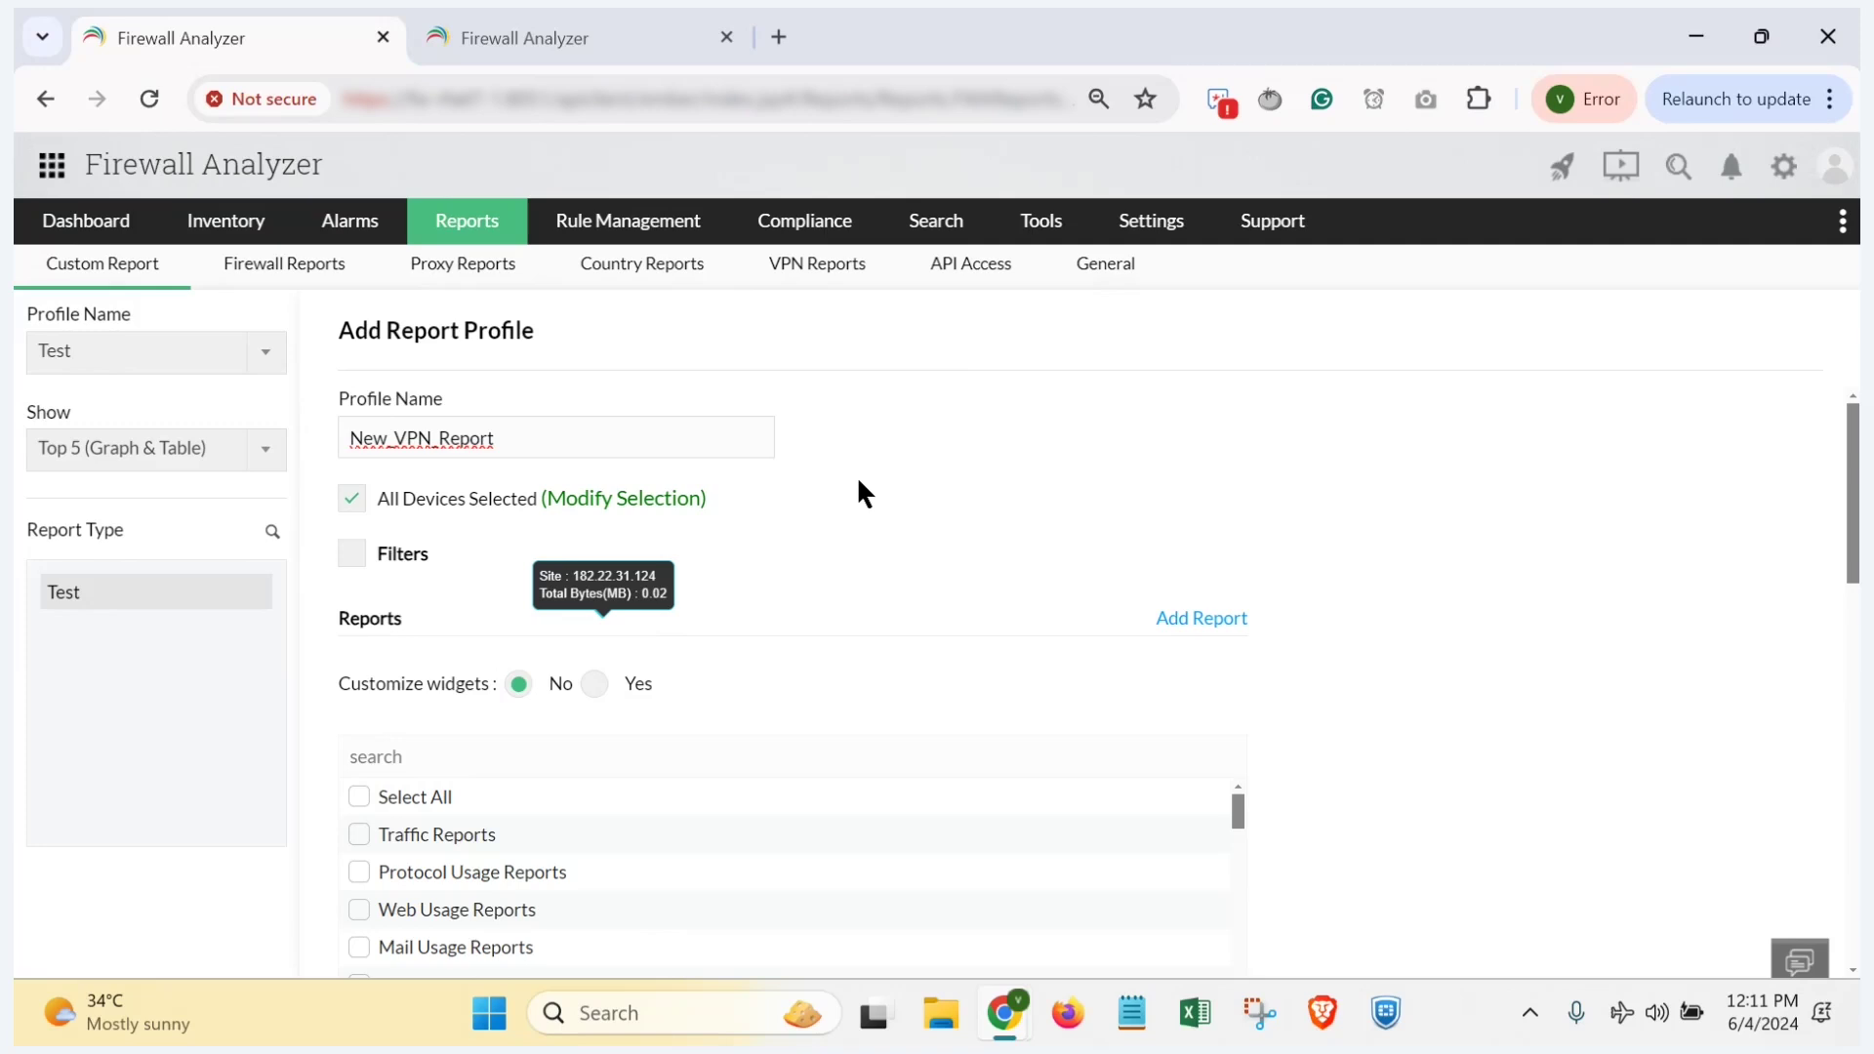
# Step: Enable filters for the report profile and start a new filter with the type Exclude Filter
pyautogui.click(355, 557)
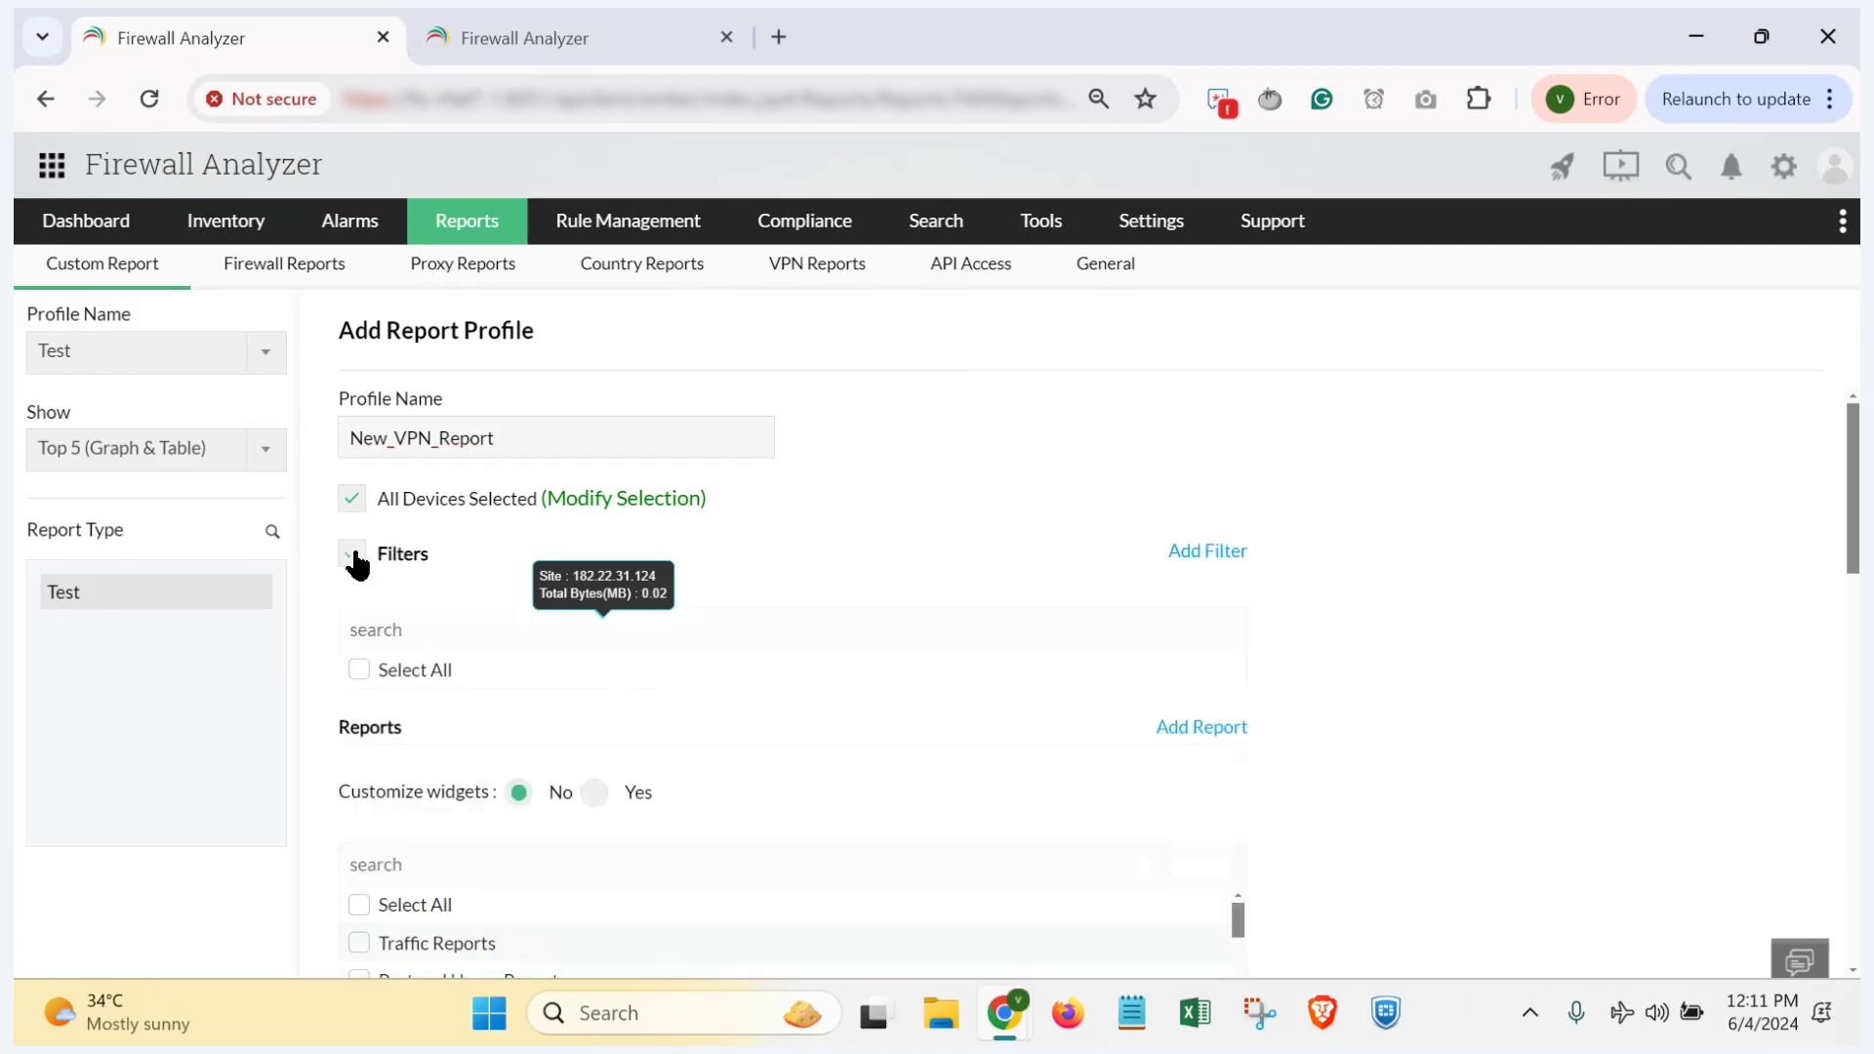
pyautogui.click(1193, 555)
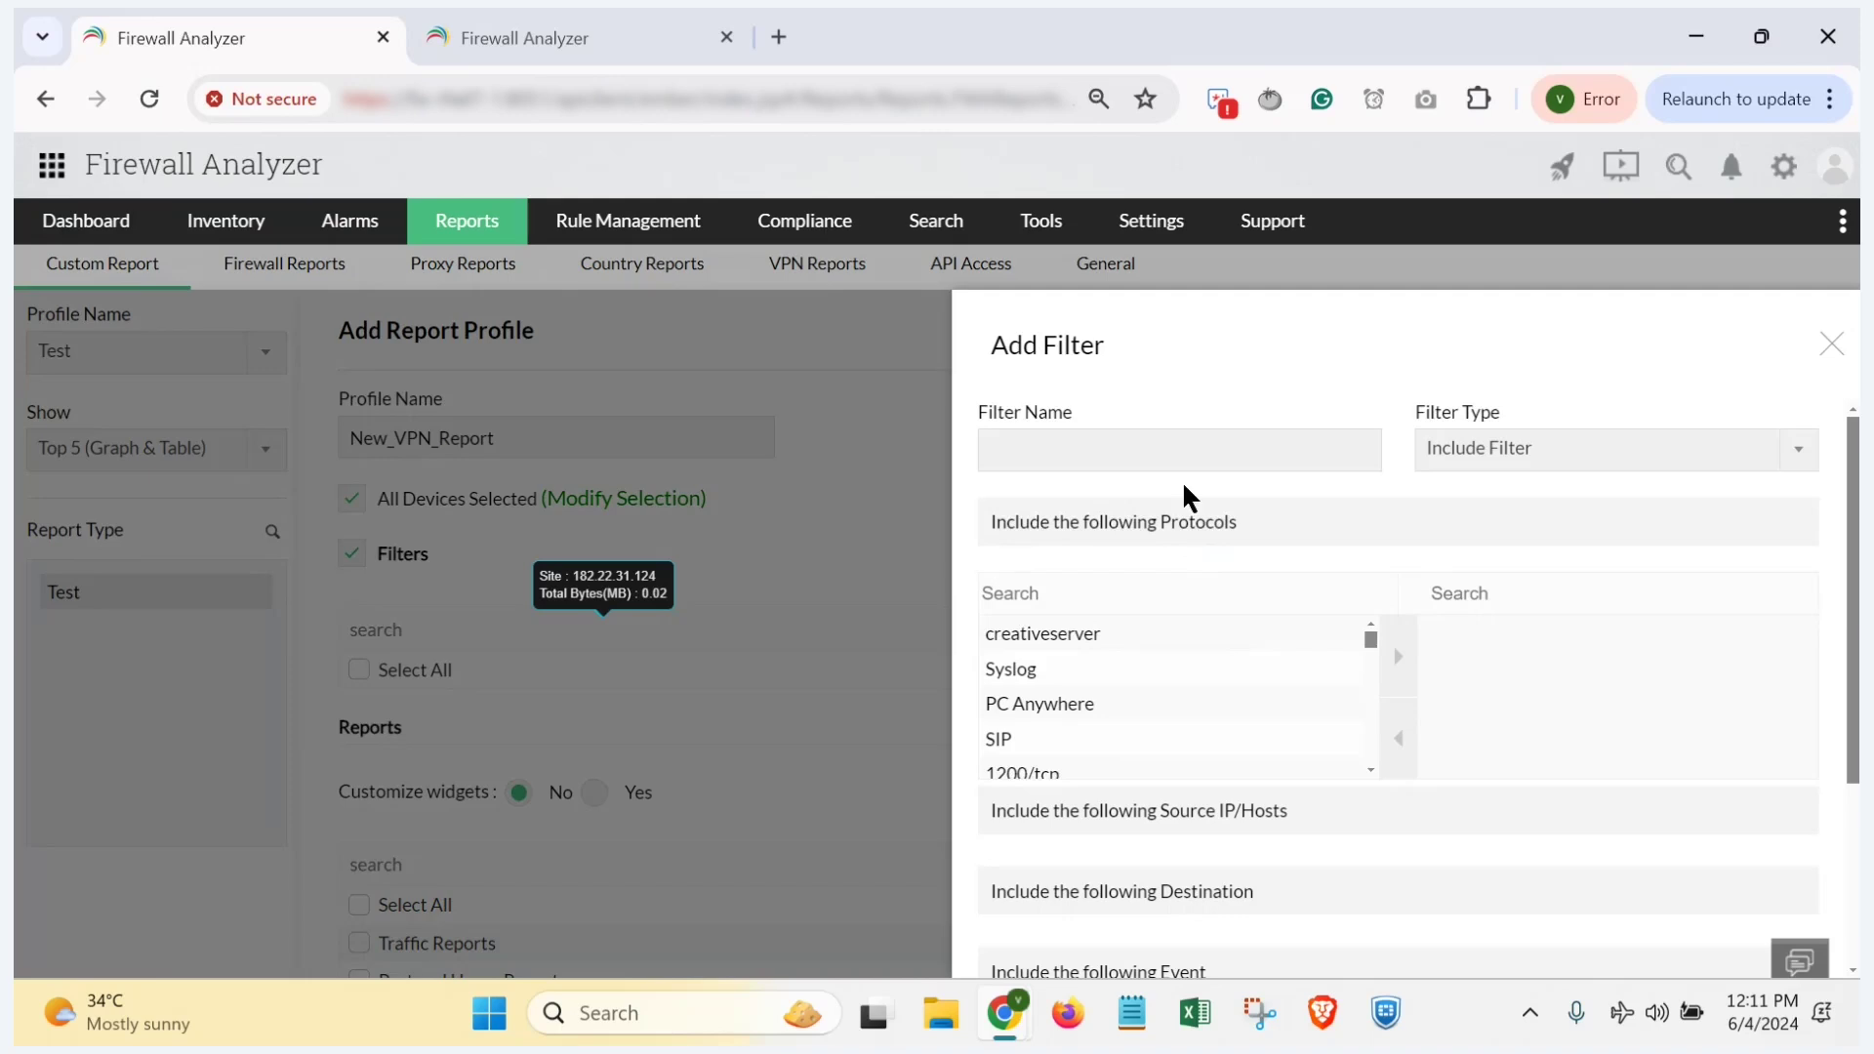
pyautogui.click(1469, 461)
pyautogui.click(1494, 528)
pyautogui.click(1494, 461)
pyautogui.click(1479, 494)
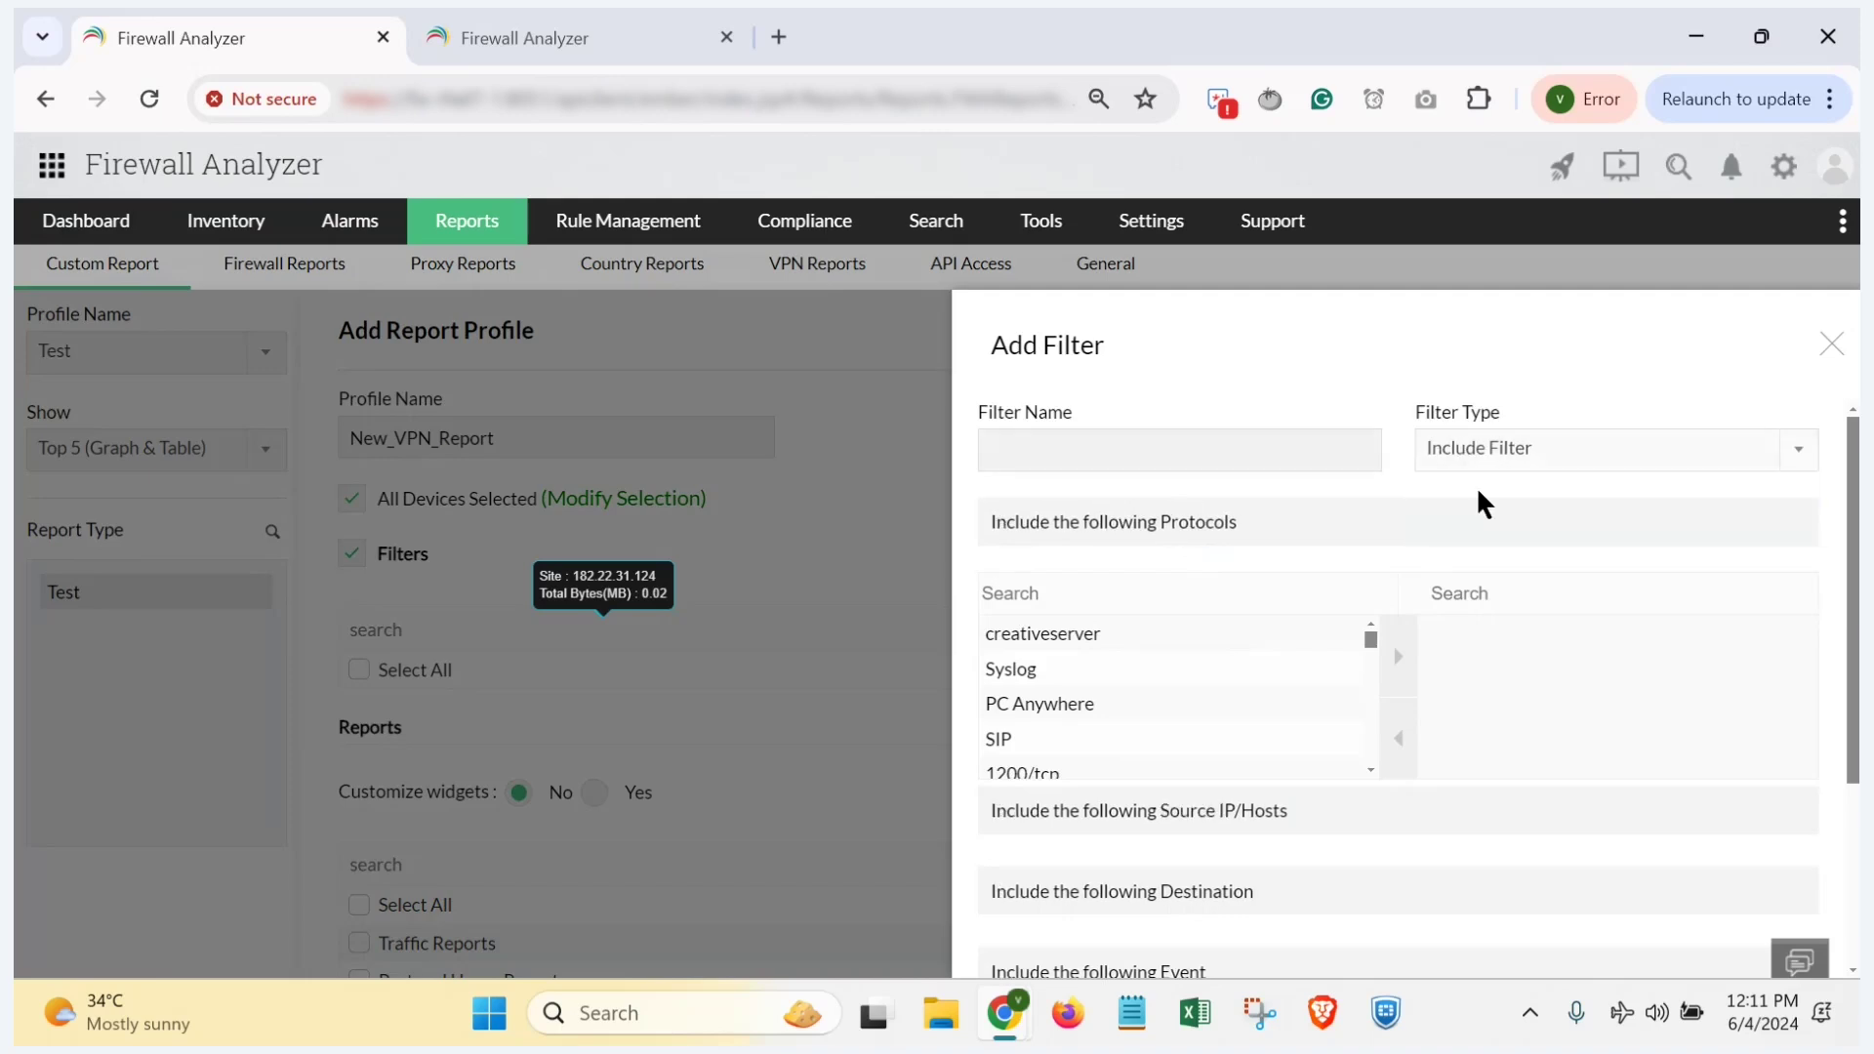
pyautogui.click(1530, 459)
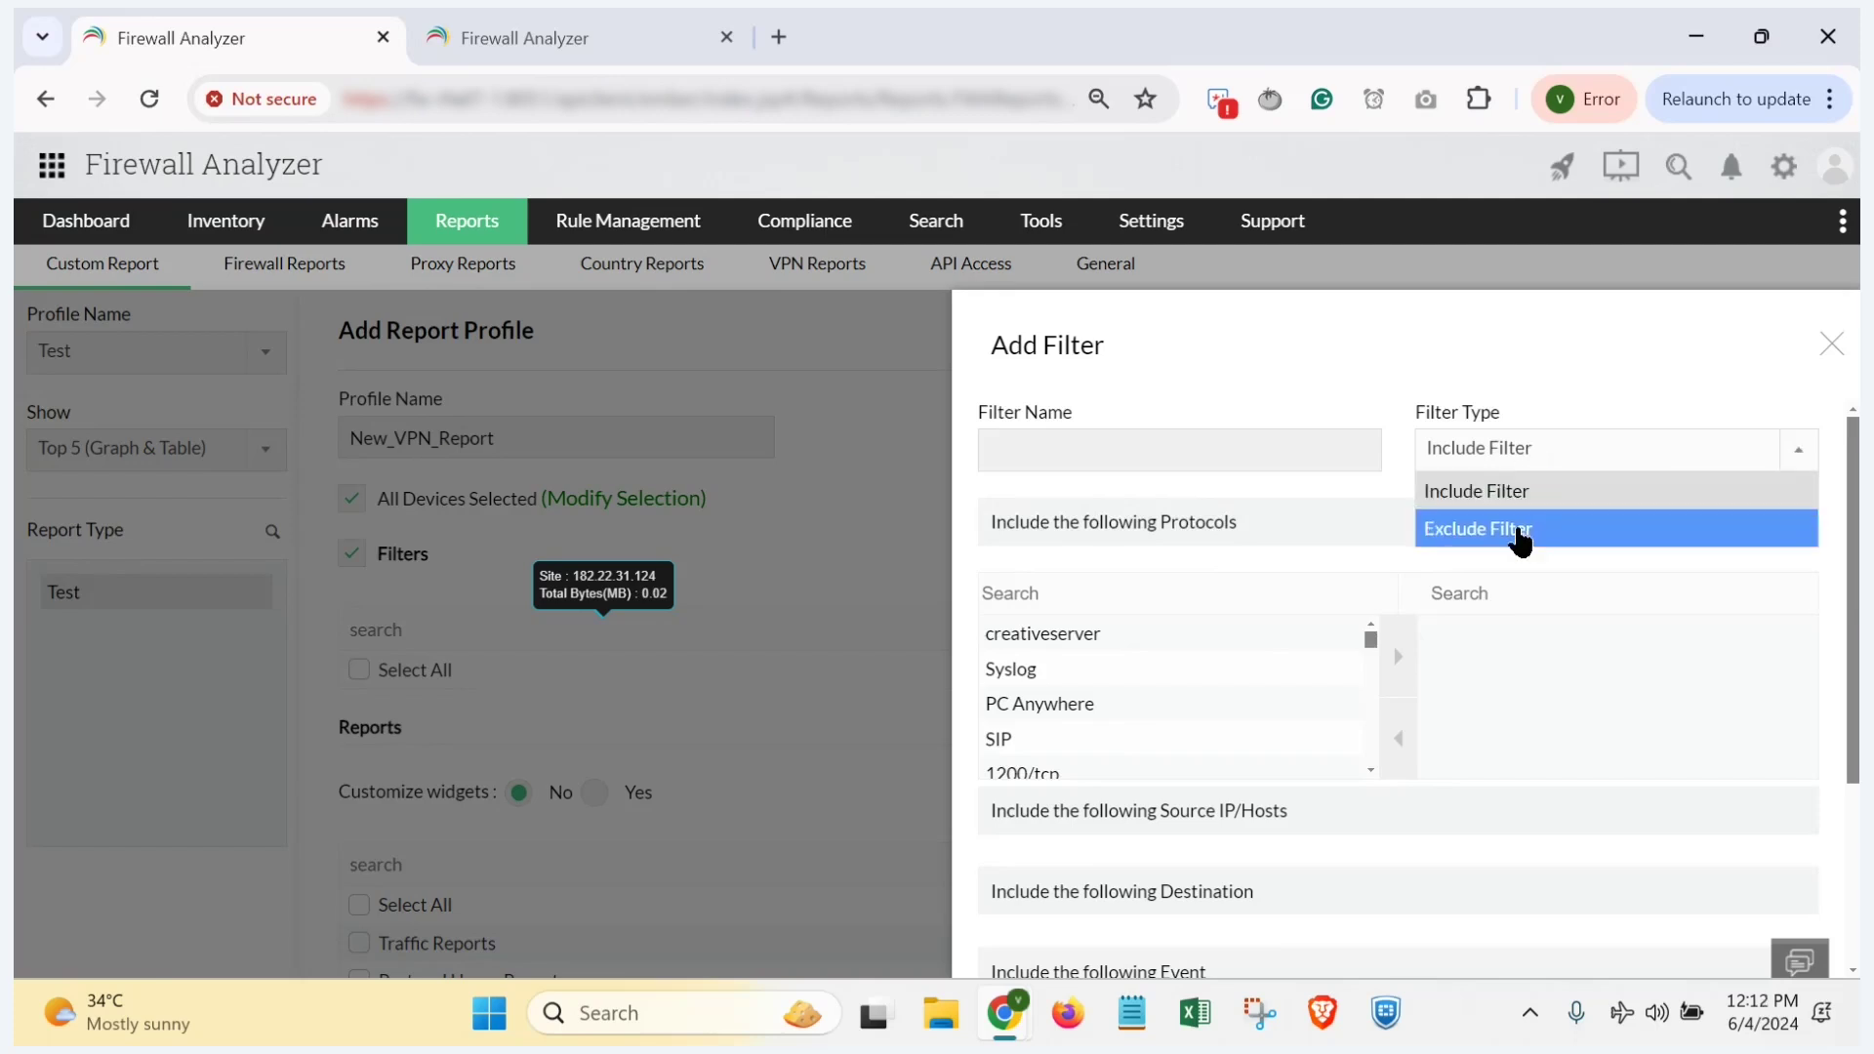
pyautogui.click(1522, 528)
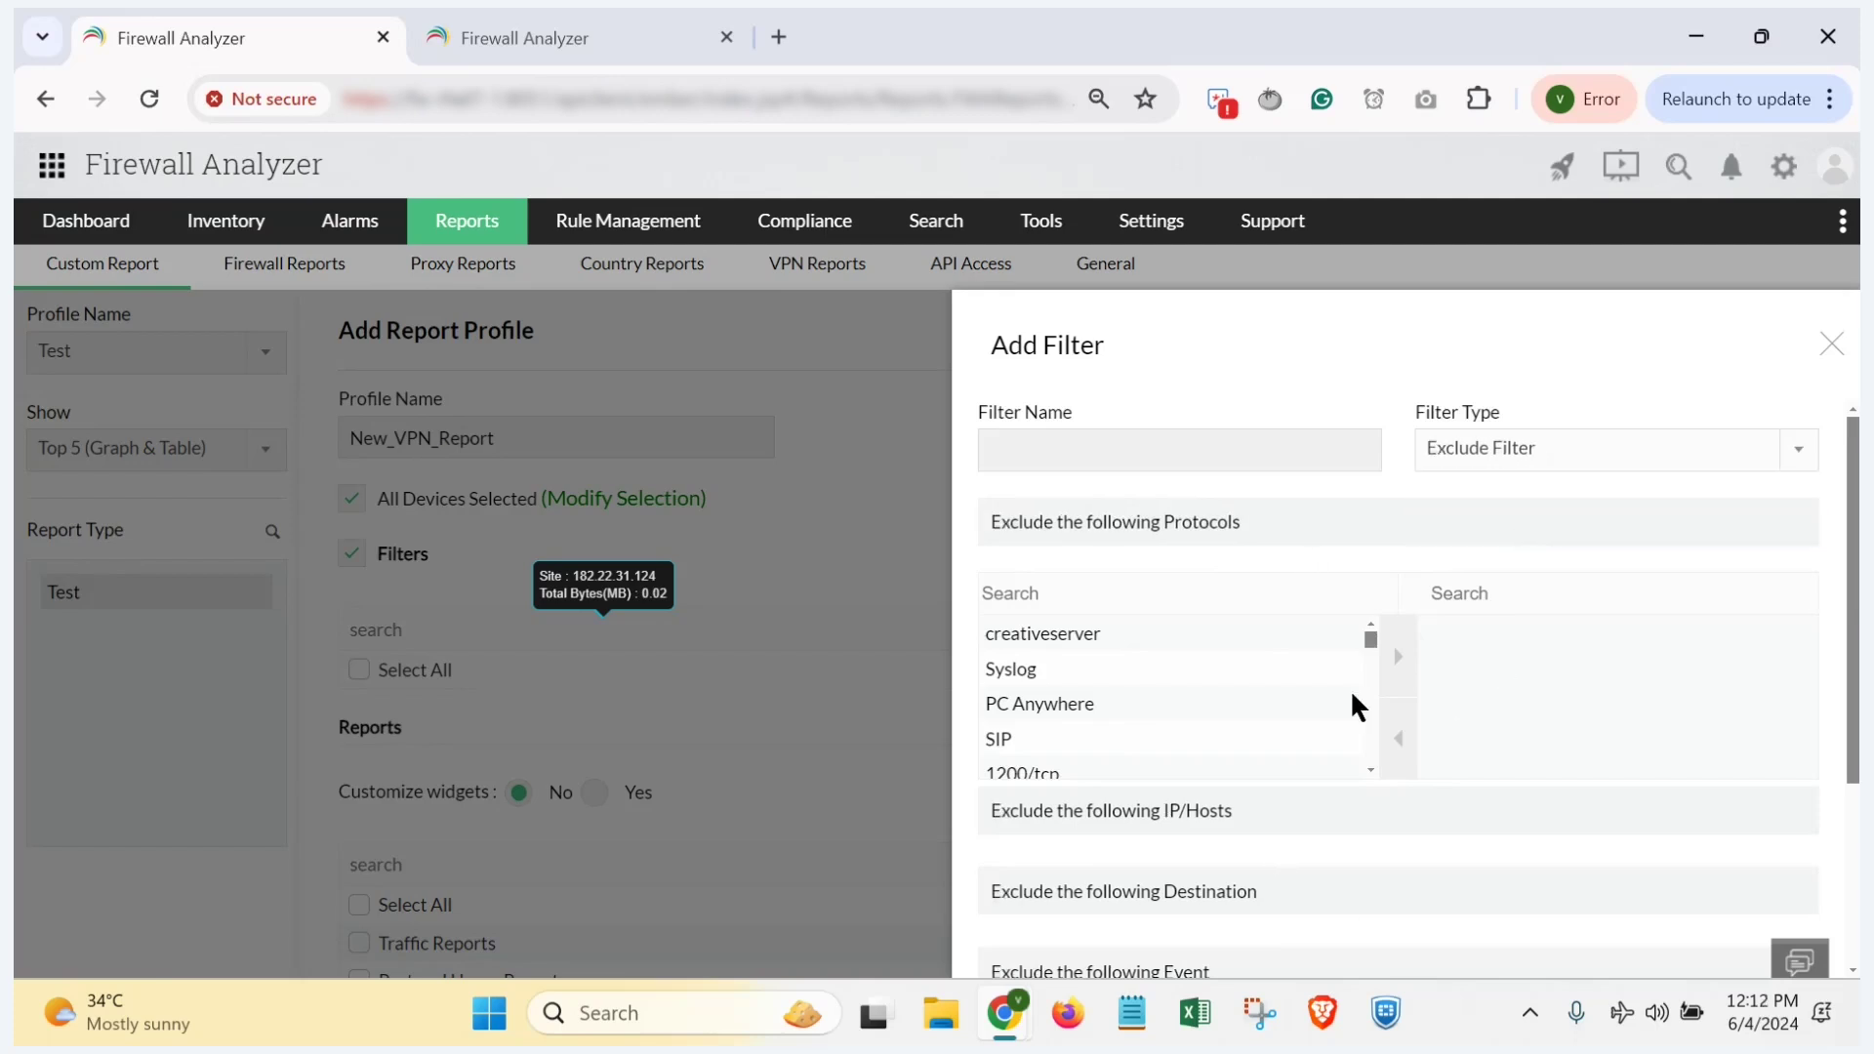
# Step: Name the new exclude filter Clevel_filter
pyautogui.click(1187, 437)
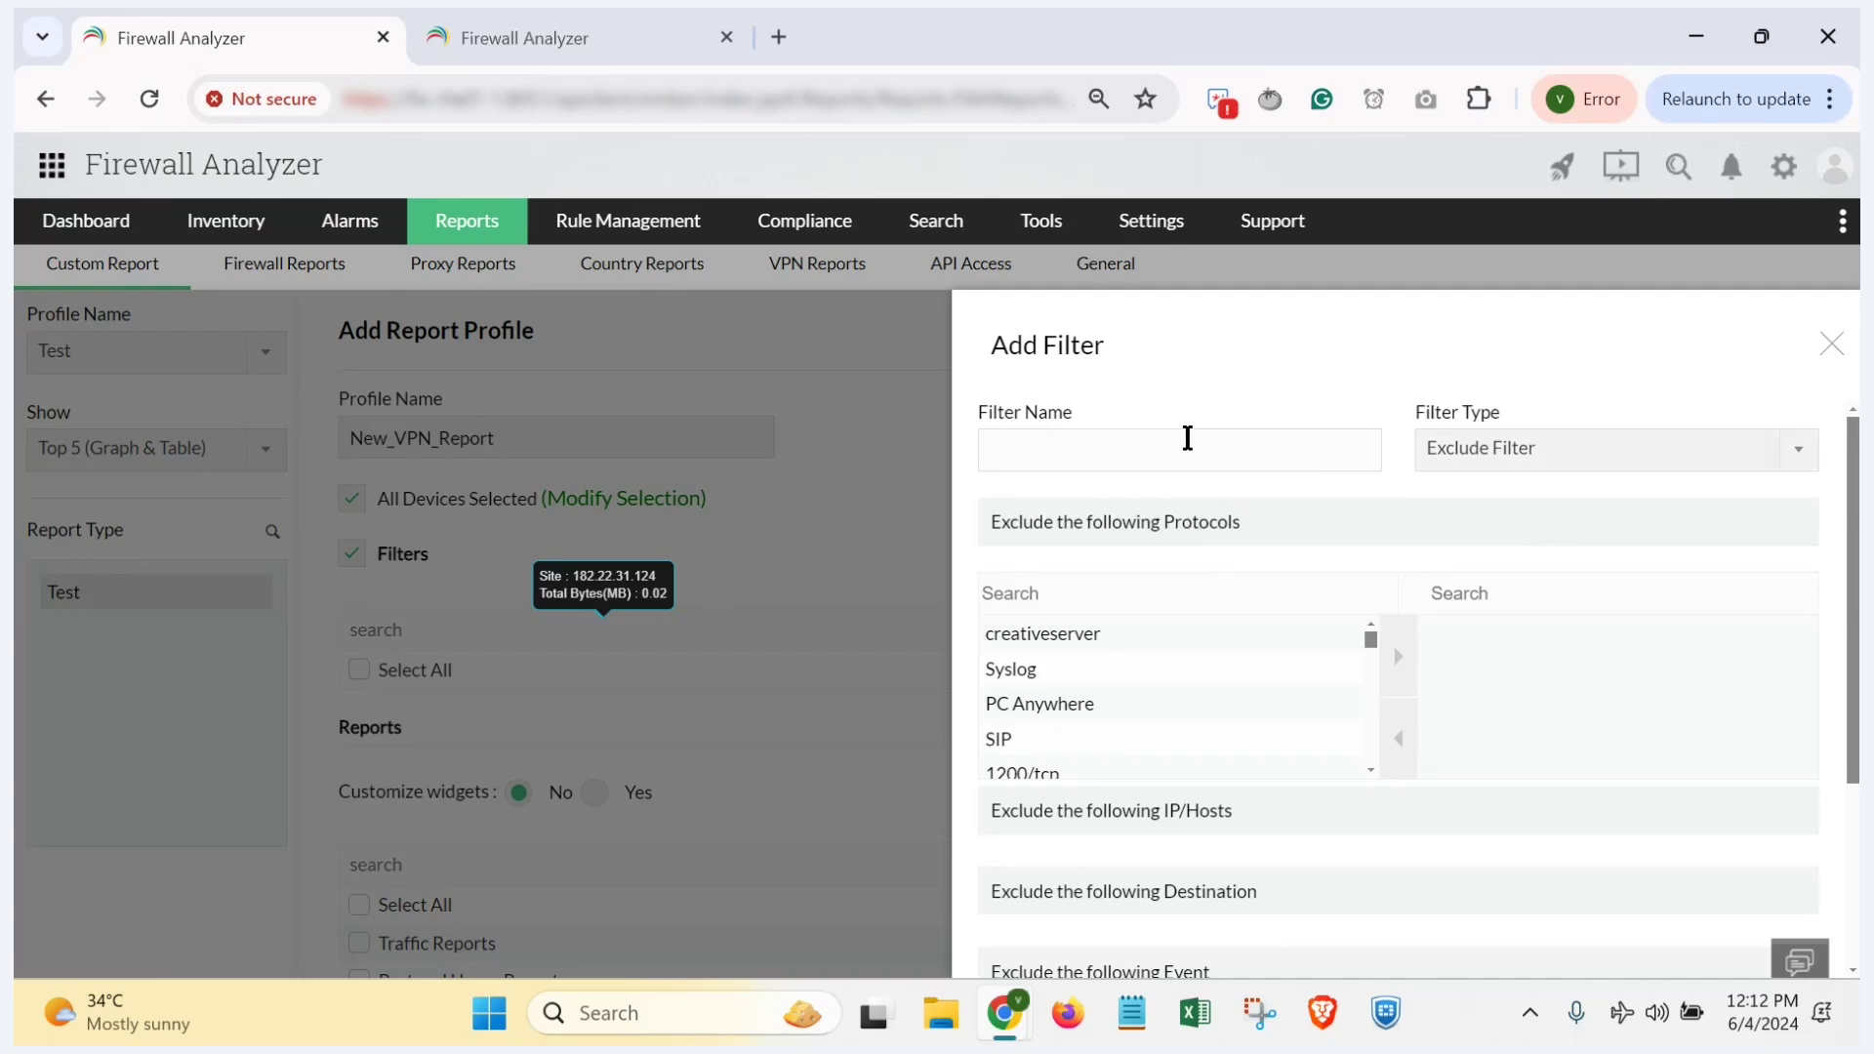
pyautogui.write('Clevelfilter')
pyautogui.press('Left')
pyautogui.press('Left')
pyautogui.press('Left')
pyautogui.press('Left')
pyautogui.write('_')
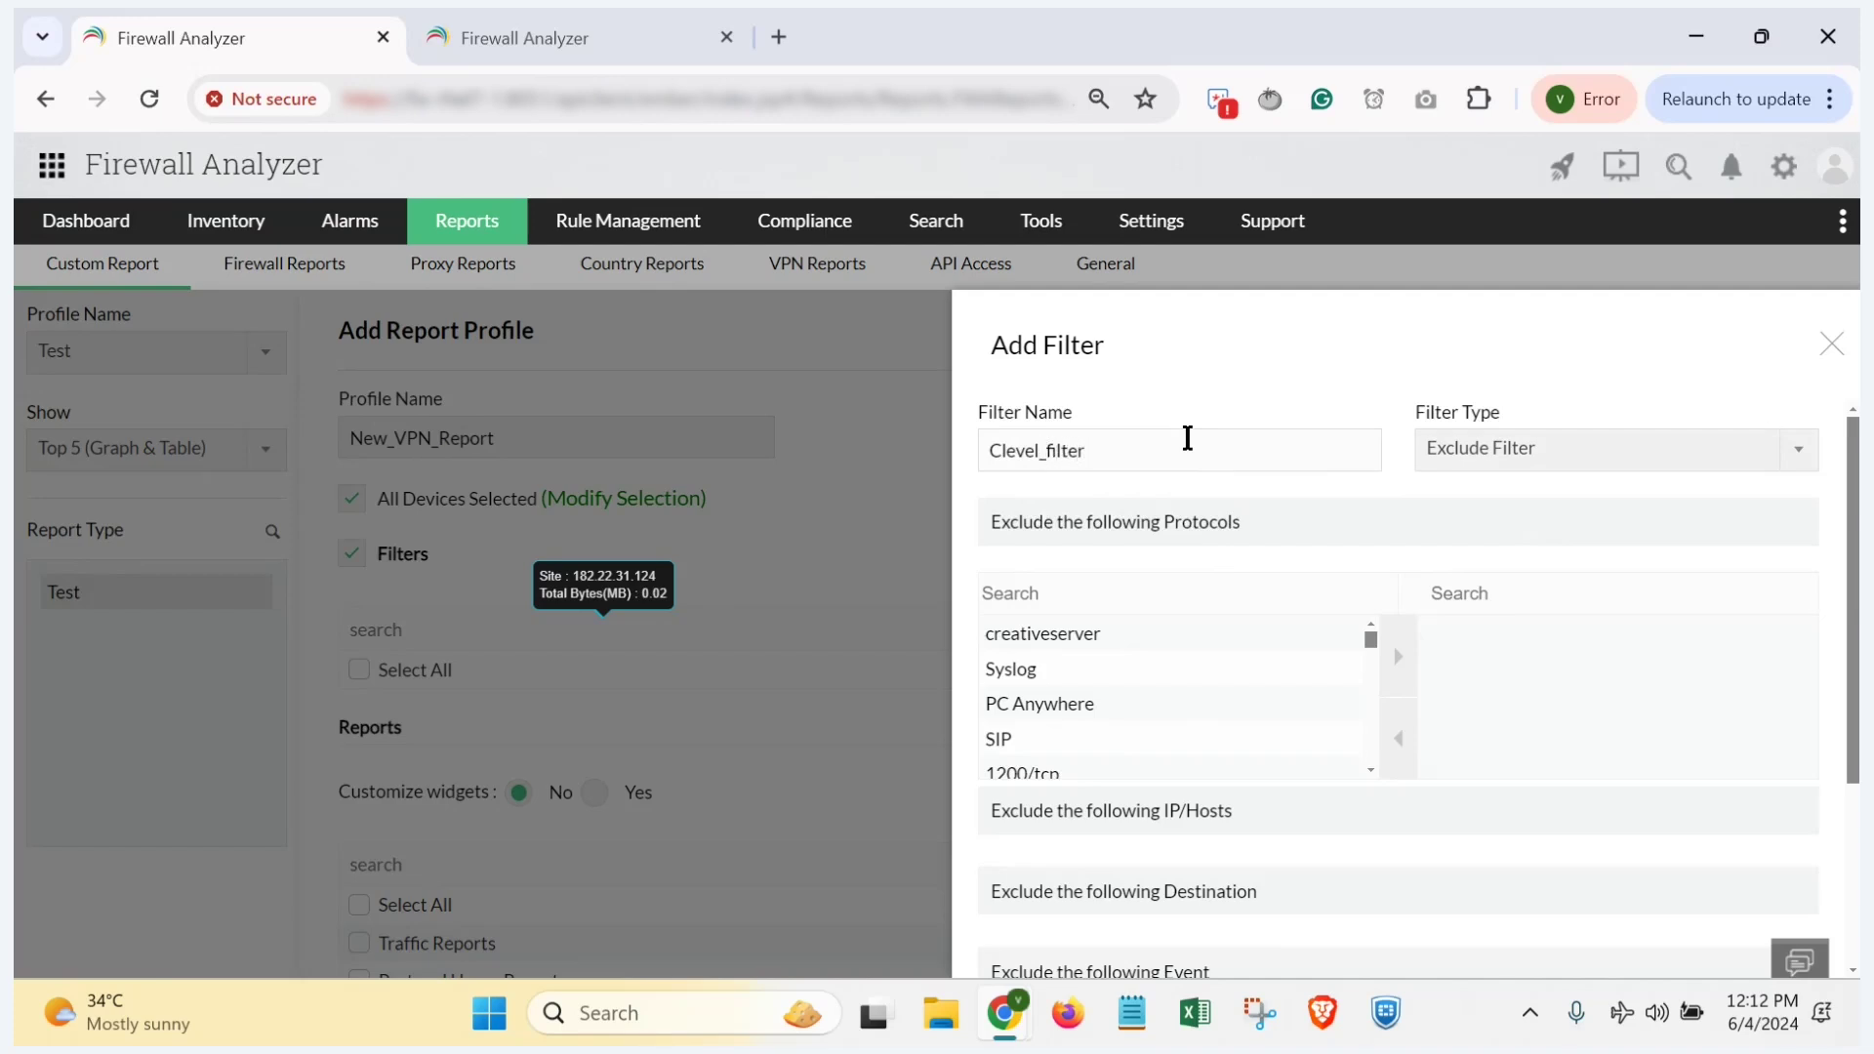
# Step: Add an IP range to the filter's excluded IP/Hosts by entering its start and end addresses
pyautogui.scroll(-1, 1367, 513)
pyautogui.scroll(-1, 1367, 515)
pyautogui.click(1205, 644)
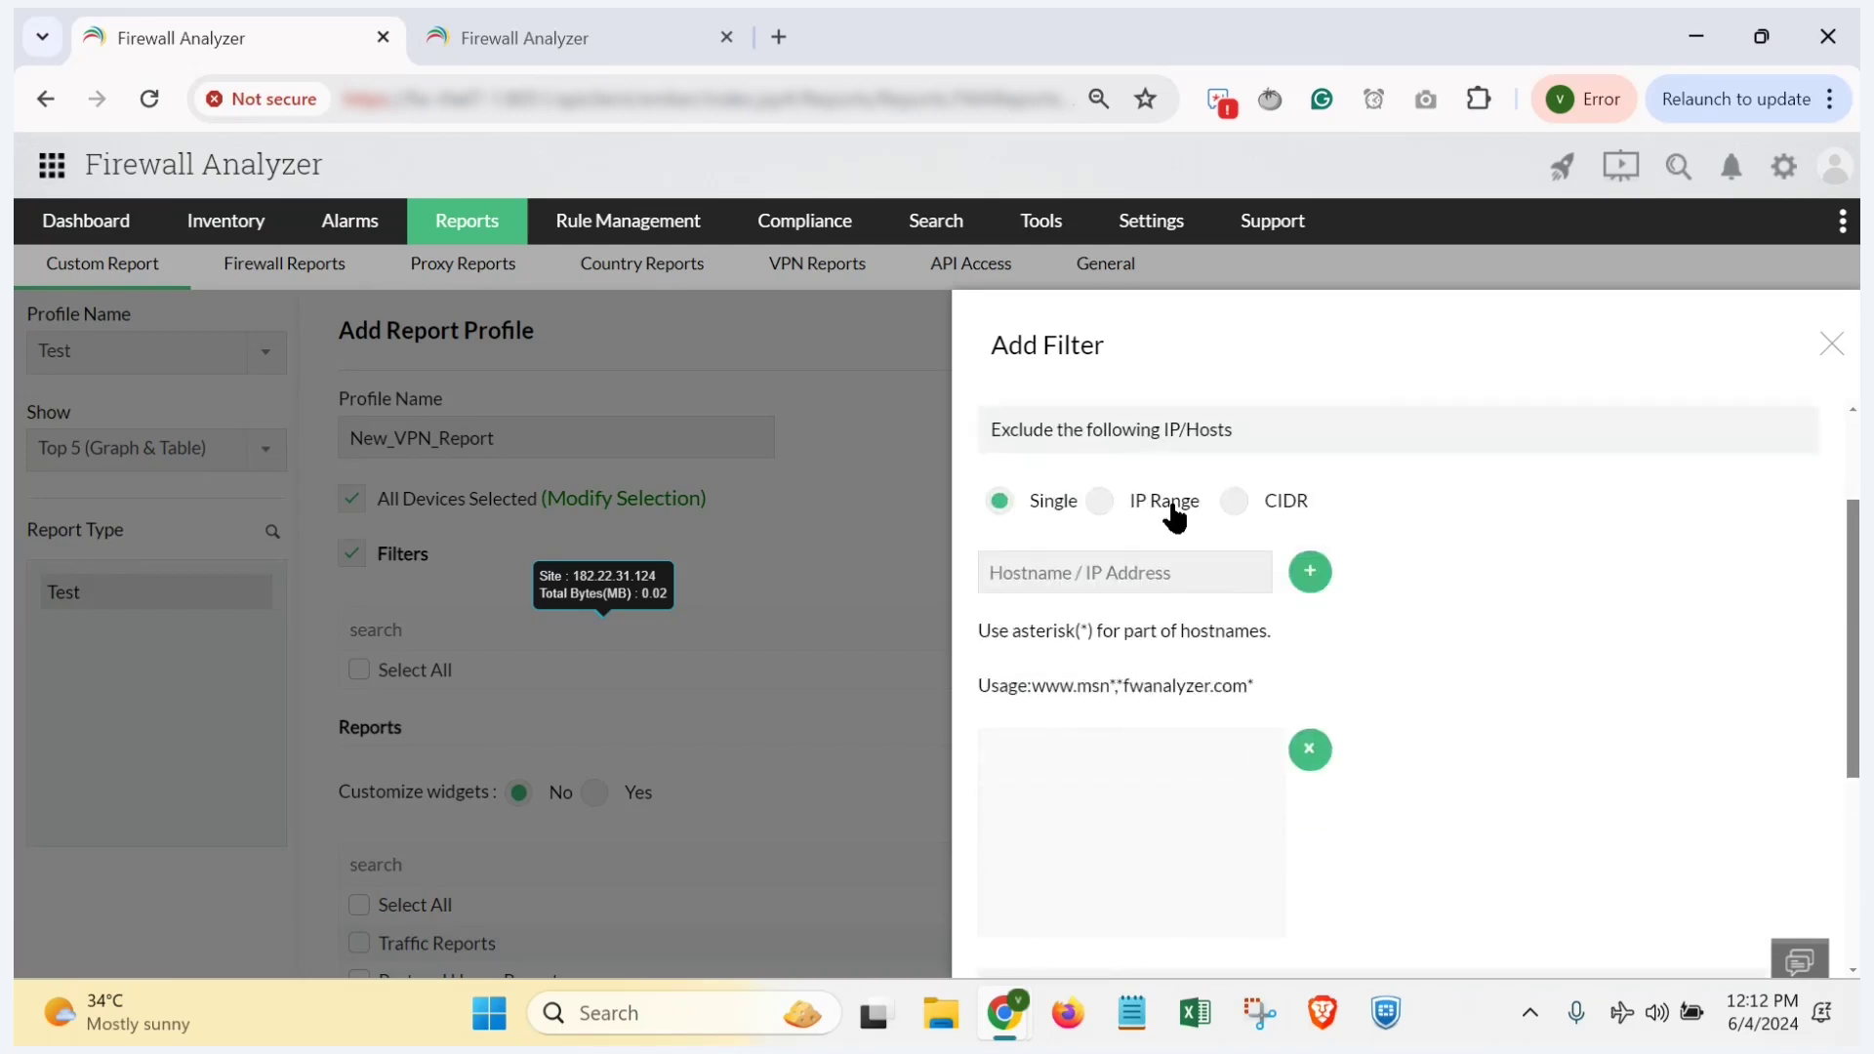
pyautogui.click(1103, 503)
pyautogui.click(1066, 573)
pyautogui.write('192.1.1.')
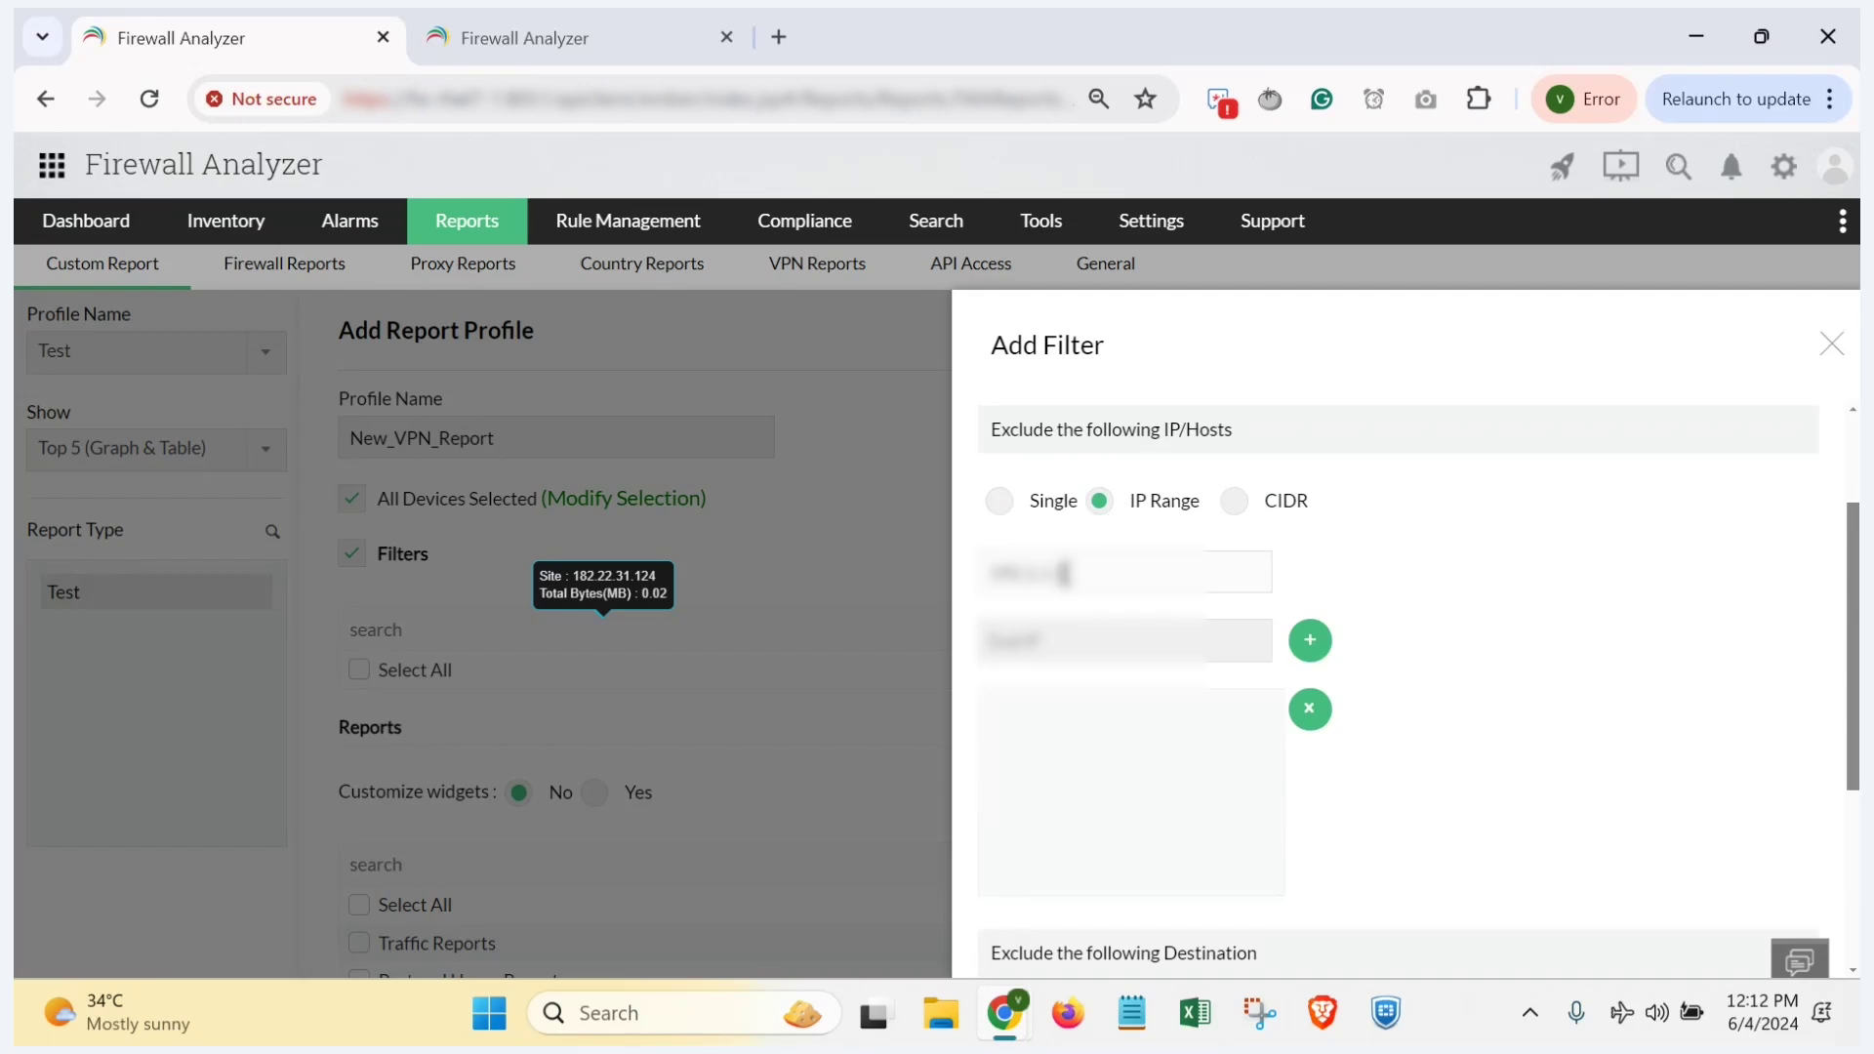
pyautogui.press('Tab')
pyautogui.hotkey('ctrl', 'v')
pyautogui.write('10')
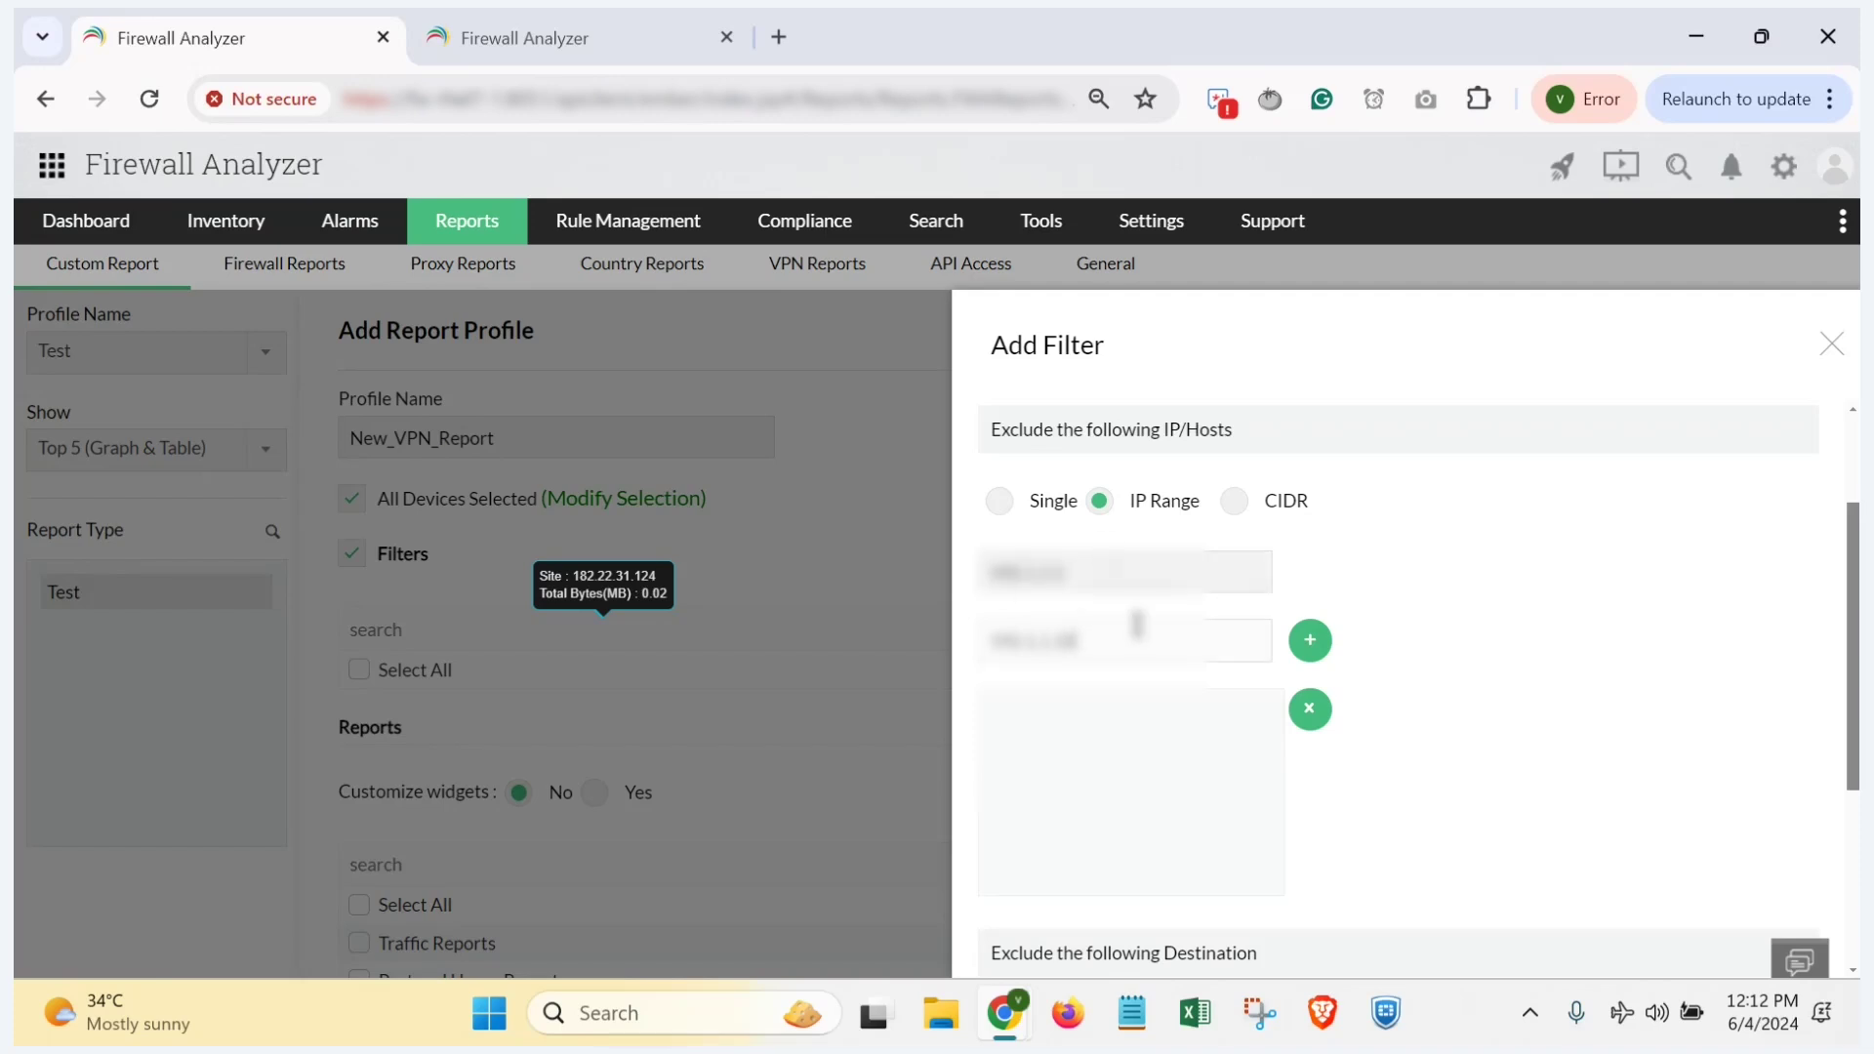
pyautogui.click(1310, 644)
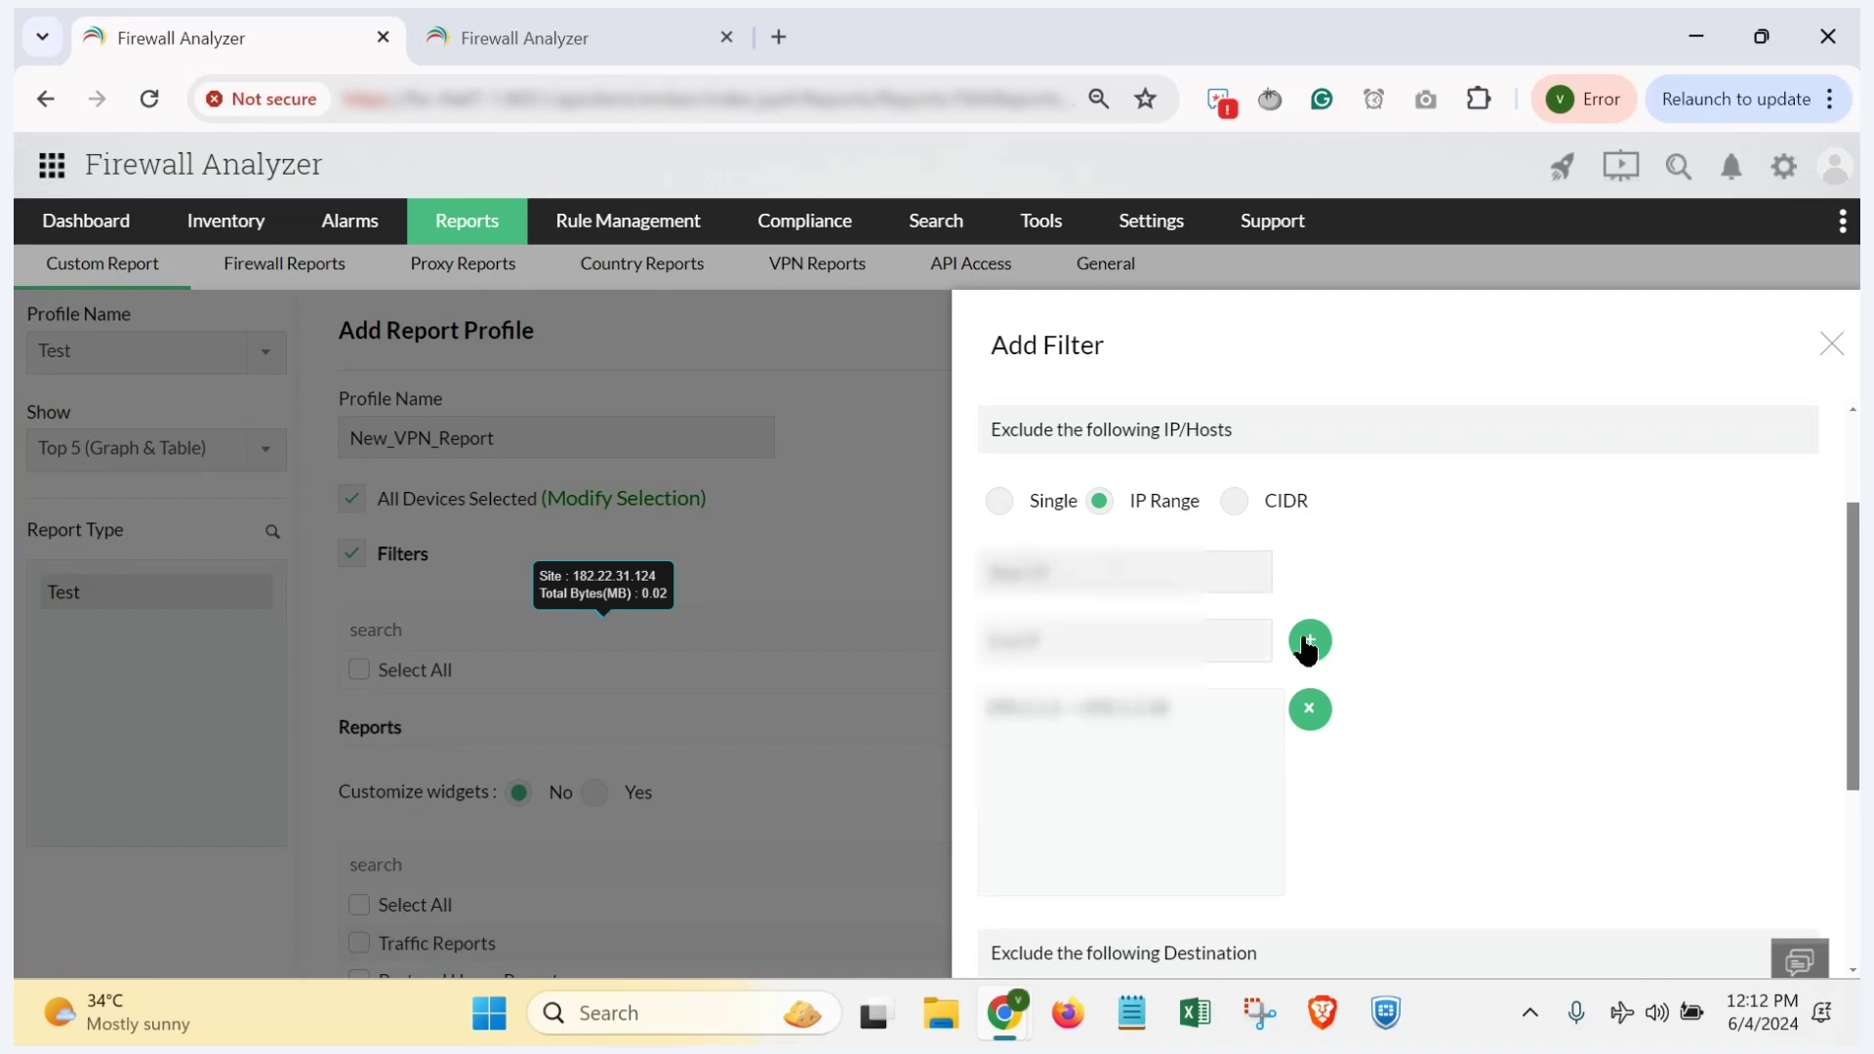
# Step: Review the filter's user and IP/Hosts exclusion sections and save the filter to the report profile
pyautogui.scroll(-1, 1385, 678)
pyautogui.scroll(-1, 1379, 686)
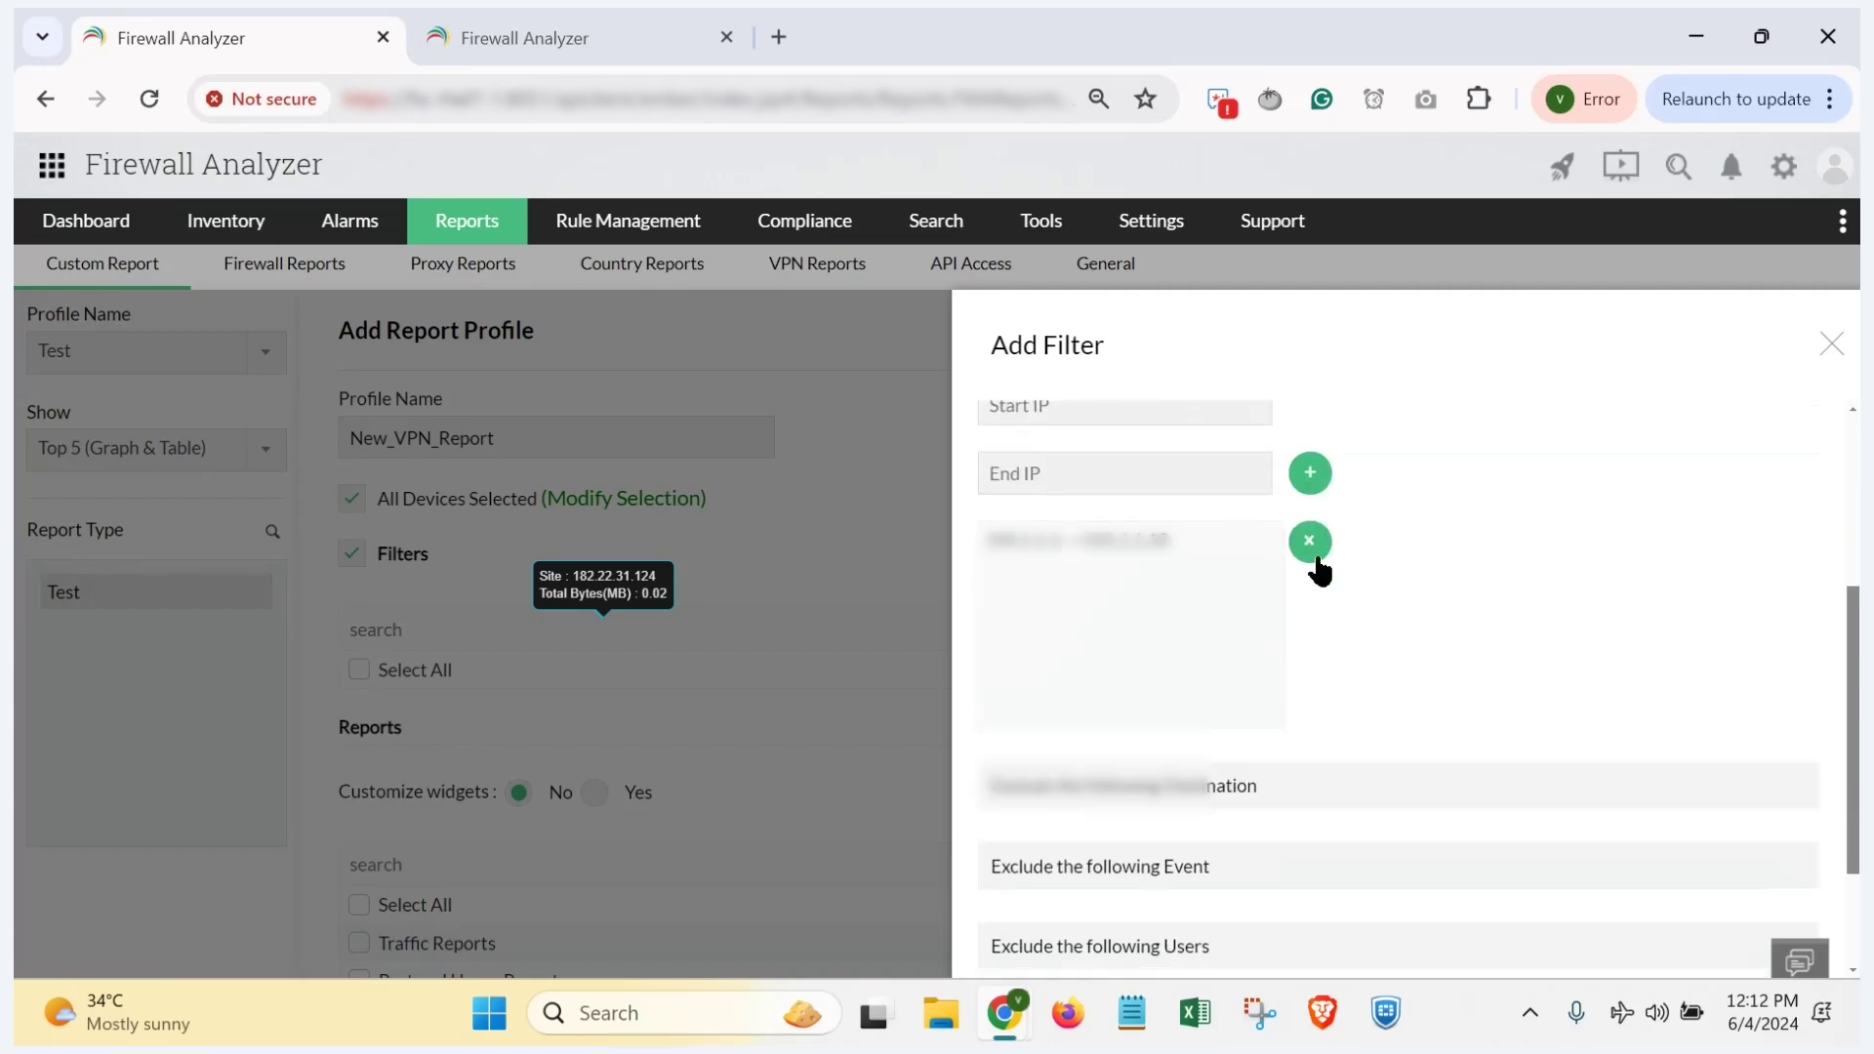
pyautogui.scroll(-2, 1373, 577)
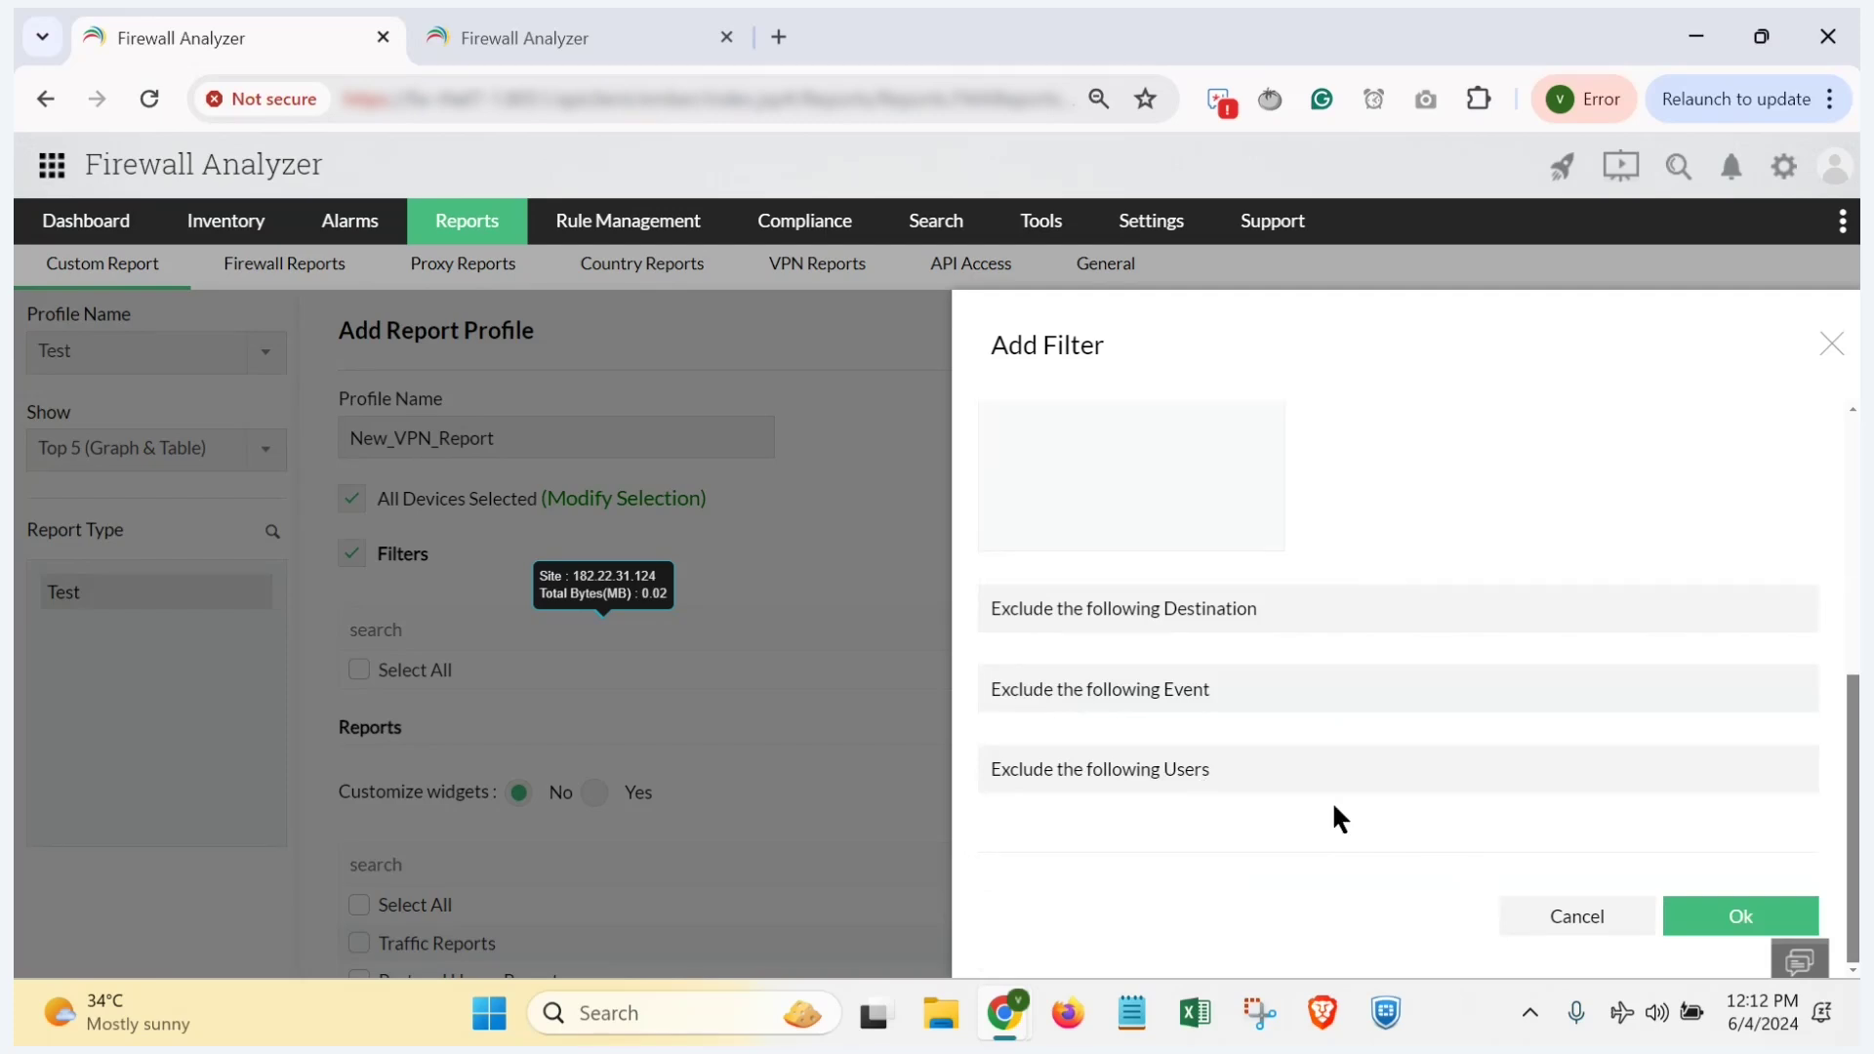
pyautogui.click(1151, 773)
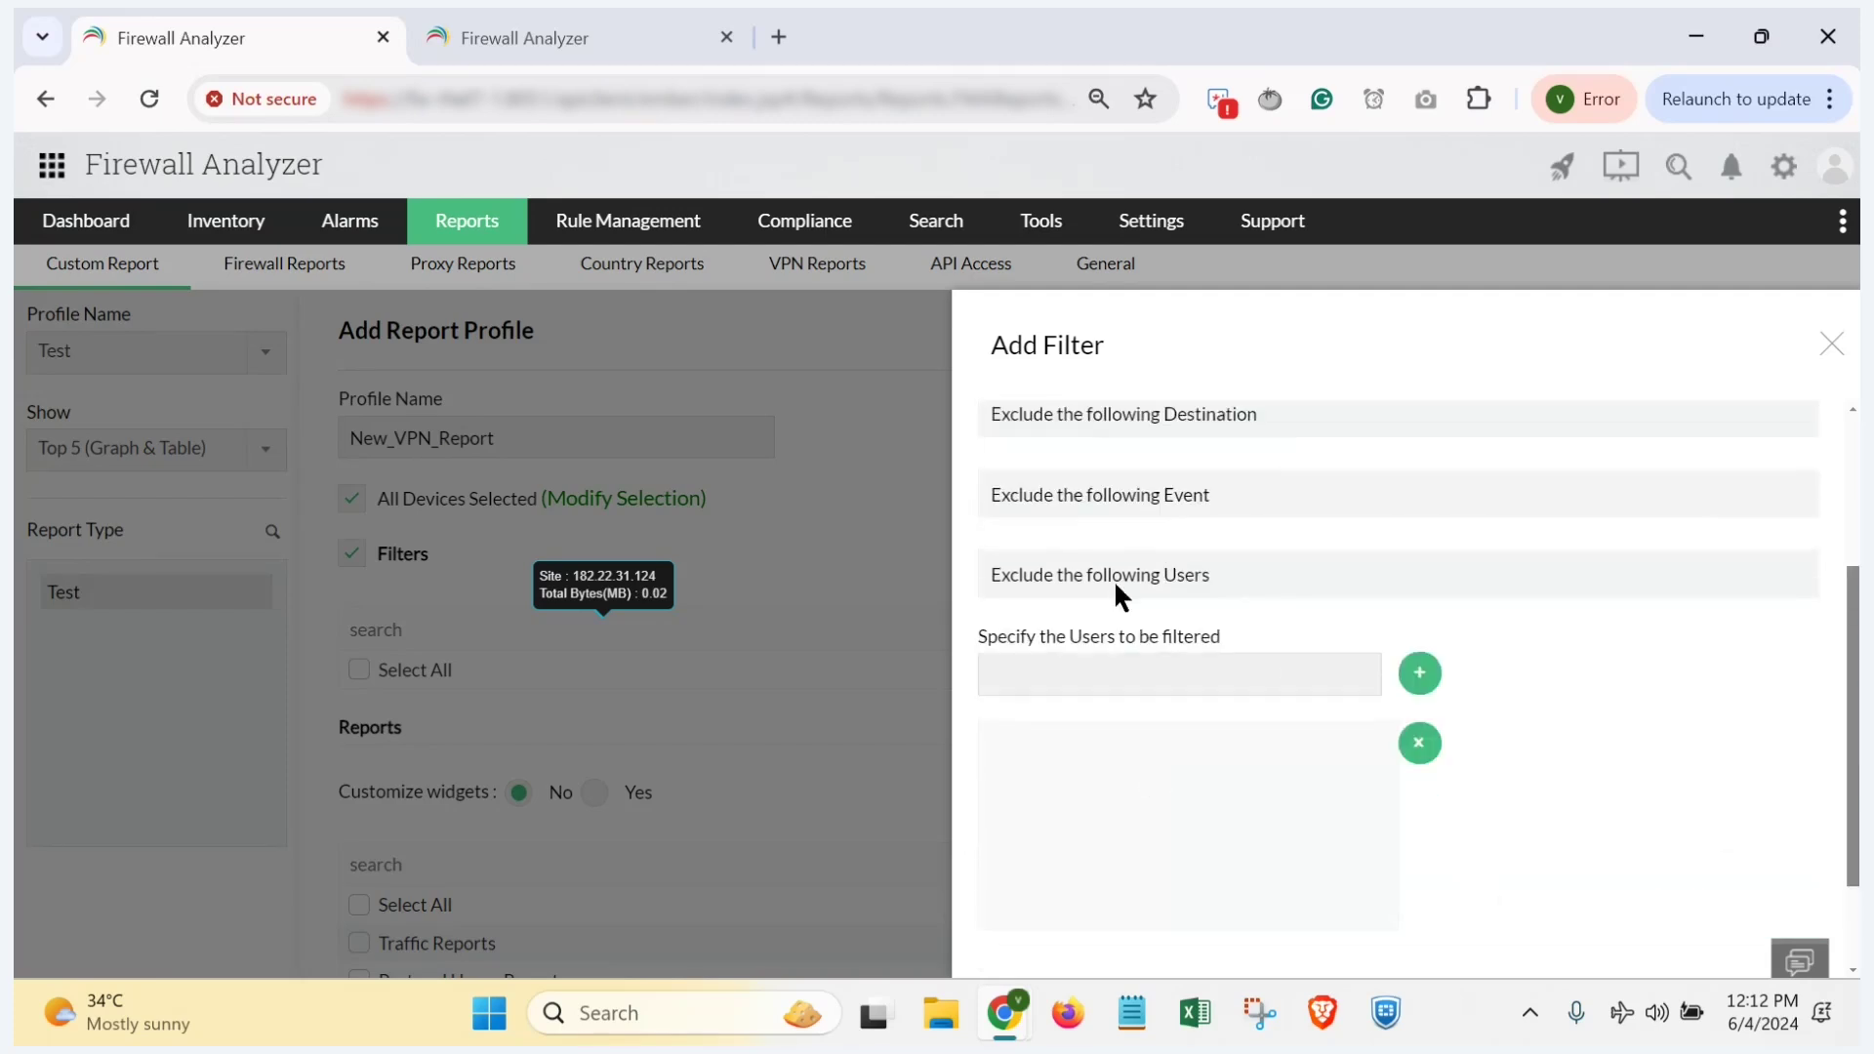
pyautogui.scroll(3, 1285, 523)
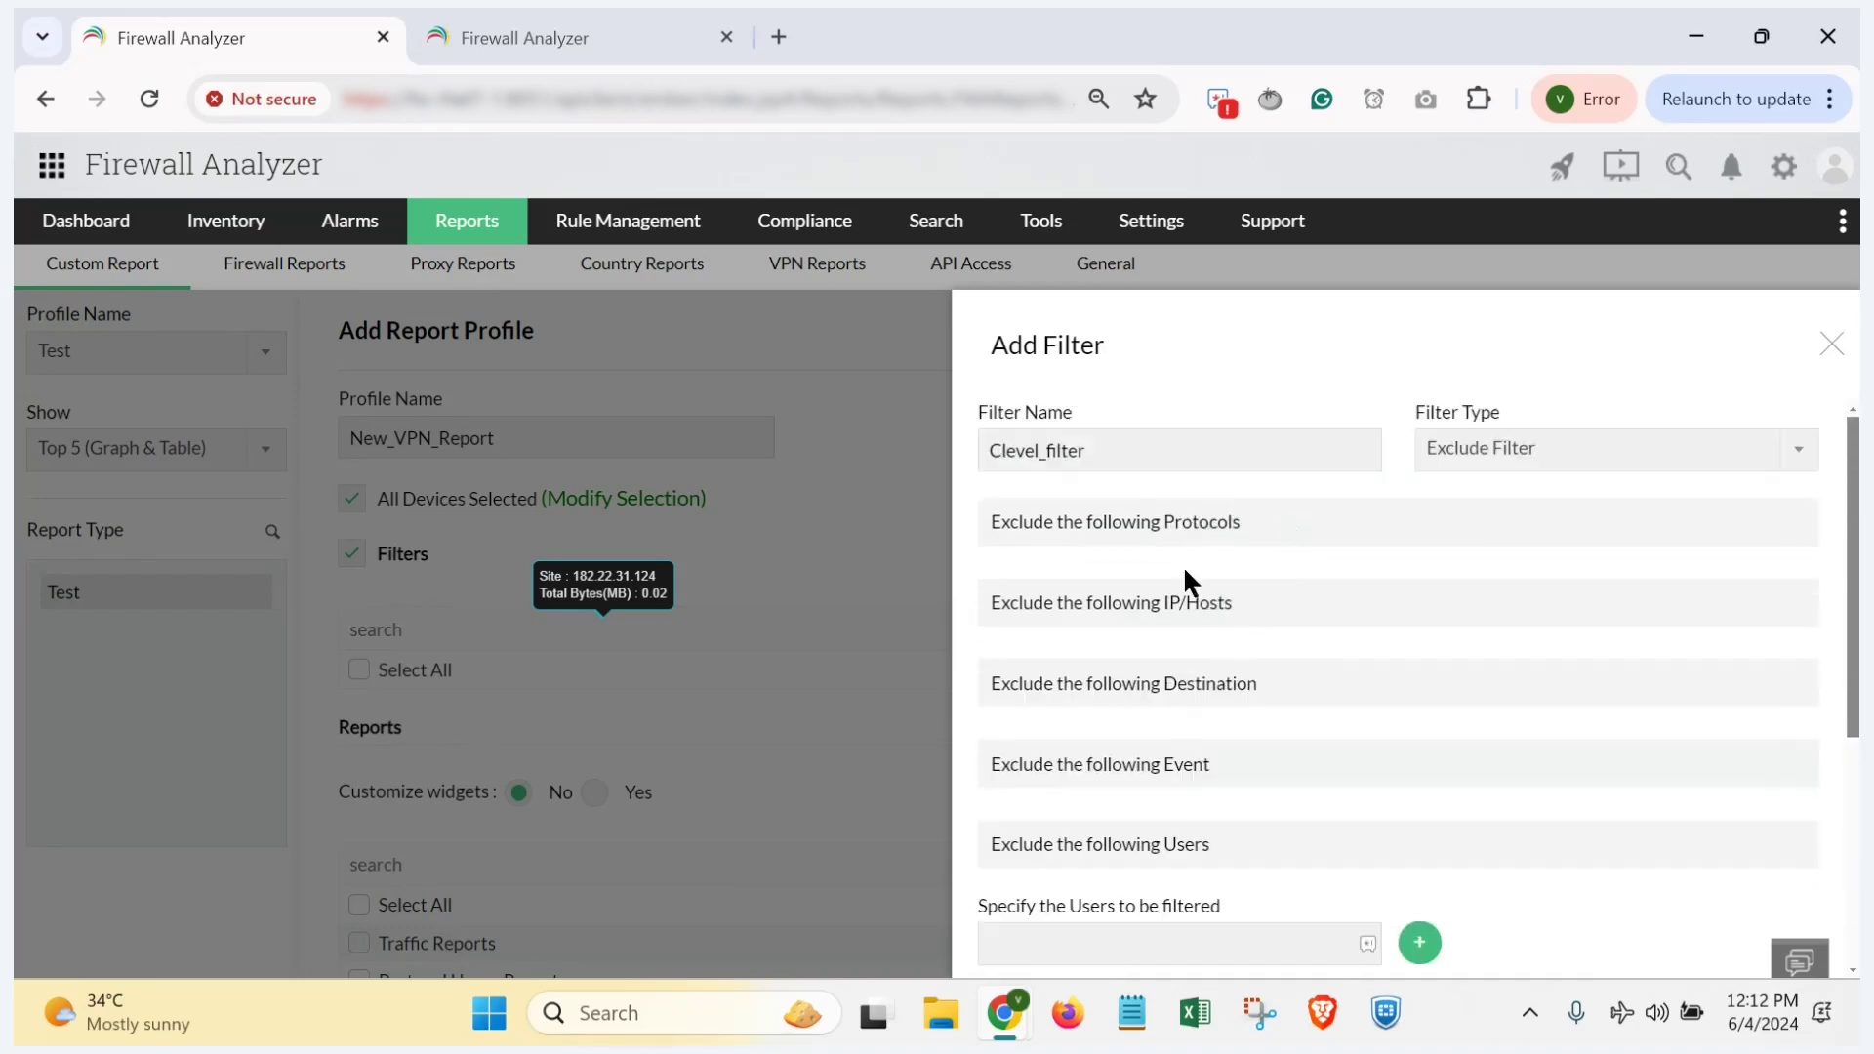
pyautogui.click(1183, 599)
pyautogui.scroll(-5, 1556, 695)
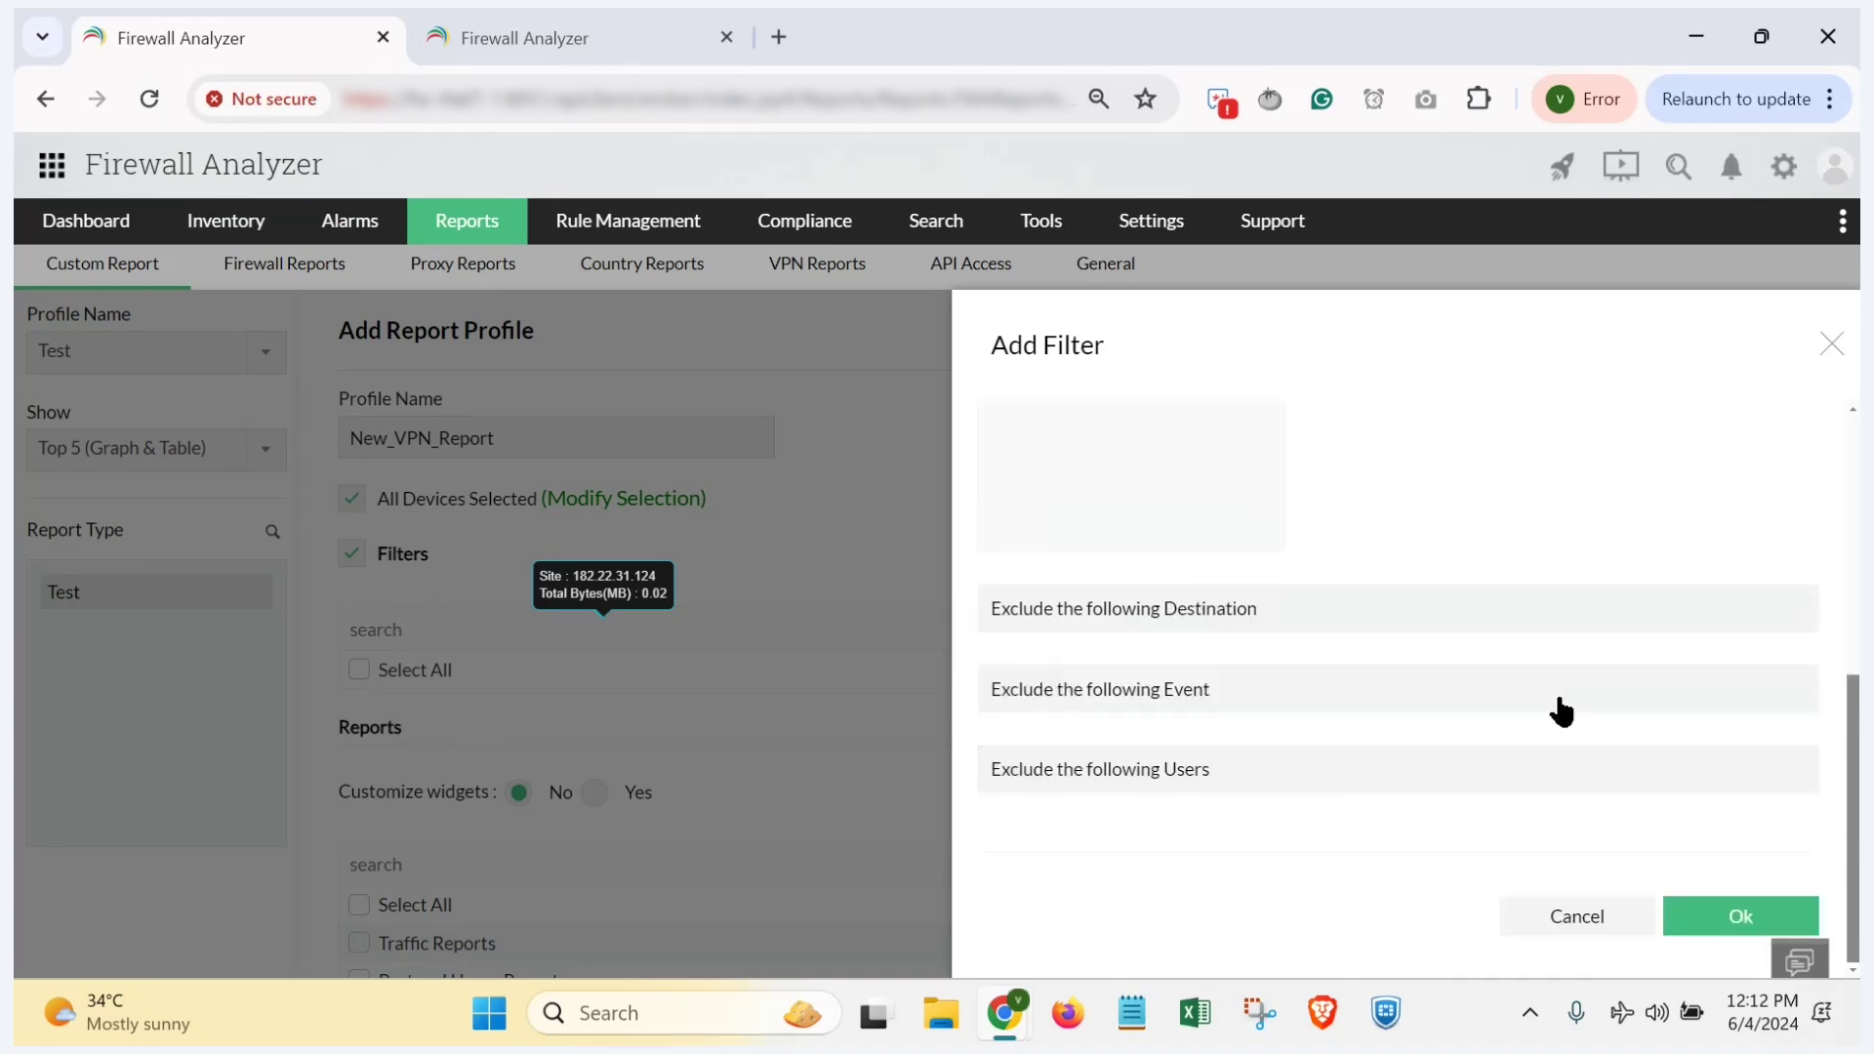
pyautogui.click(1696, 923)
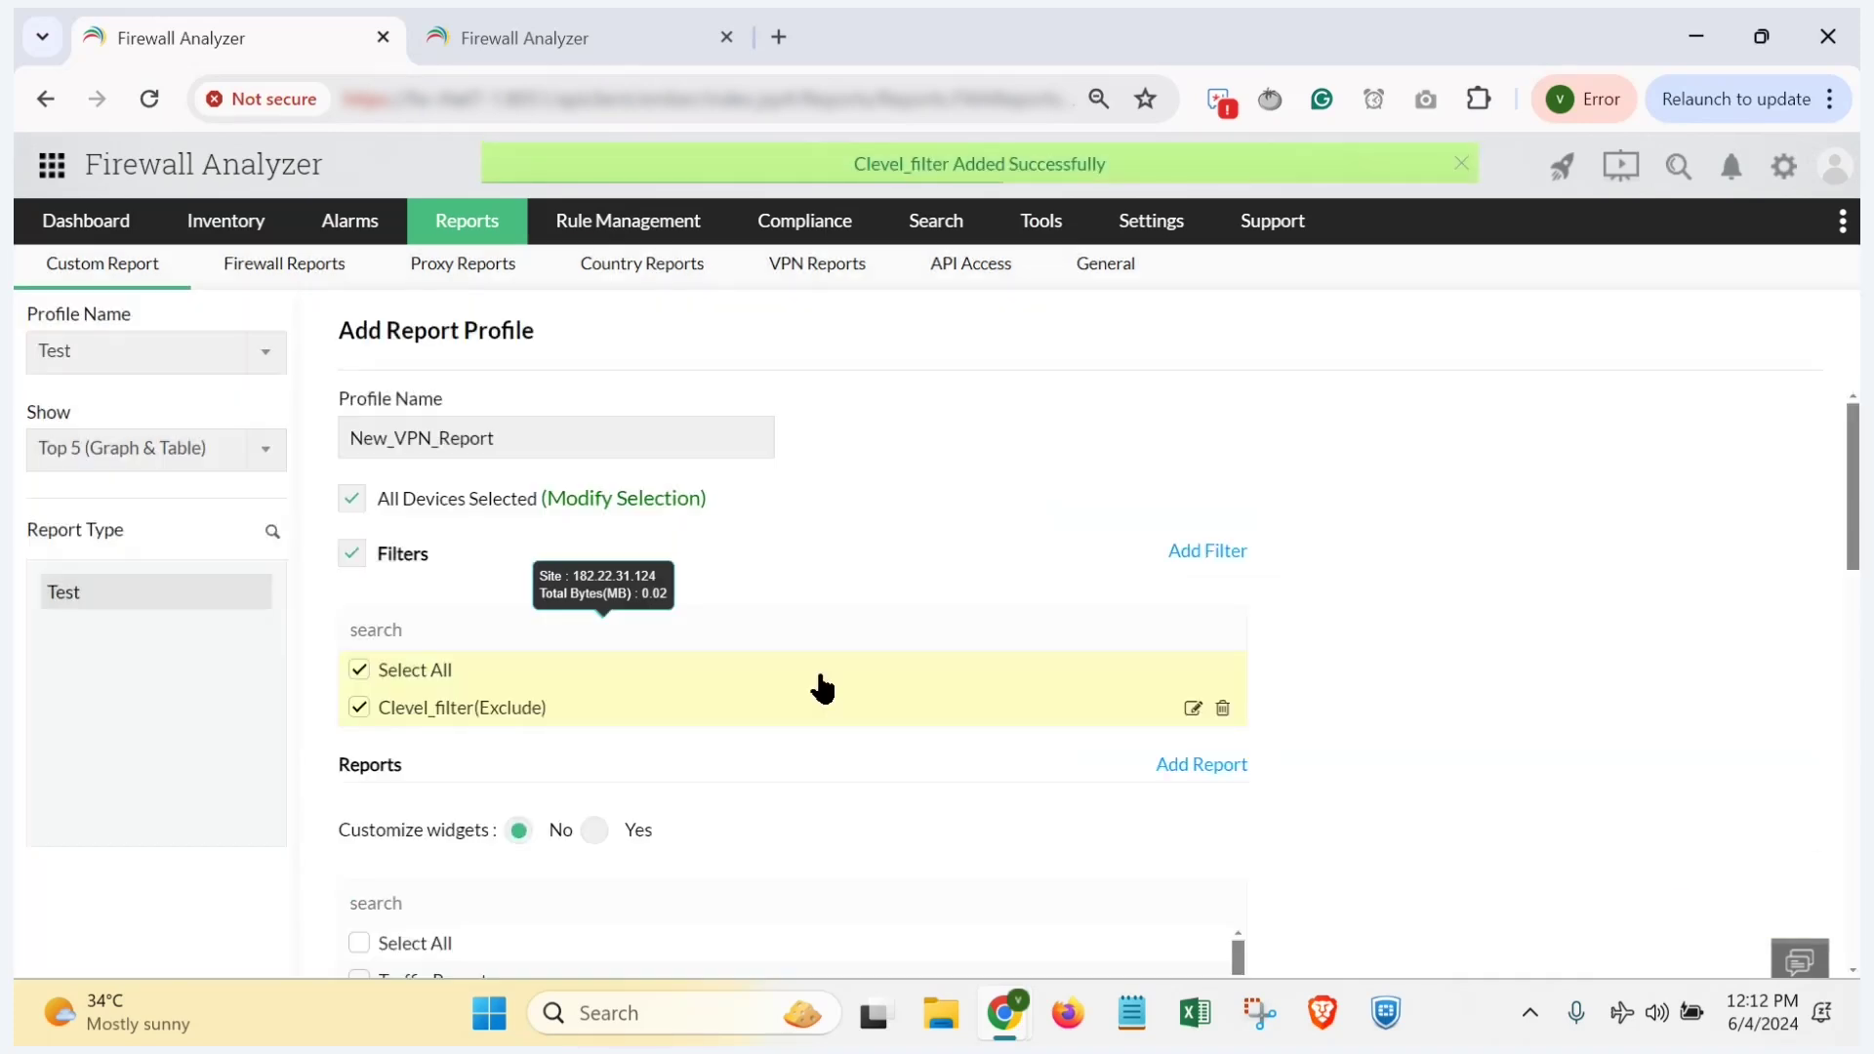
# Step: Examine the Add Report Type form and the list of predefined reports available for the profile
pyautogui.scroll(-1, 1104, 691)
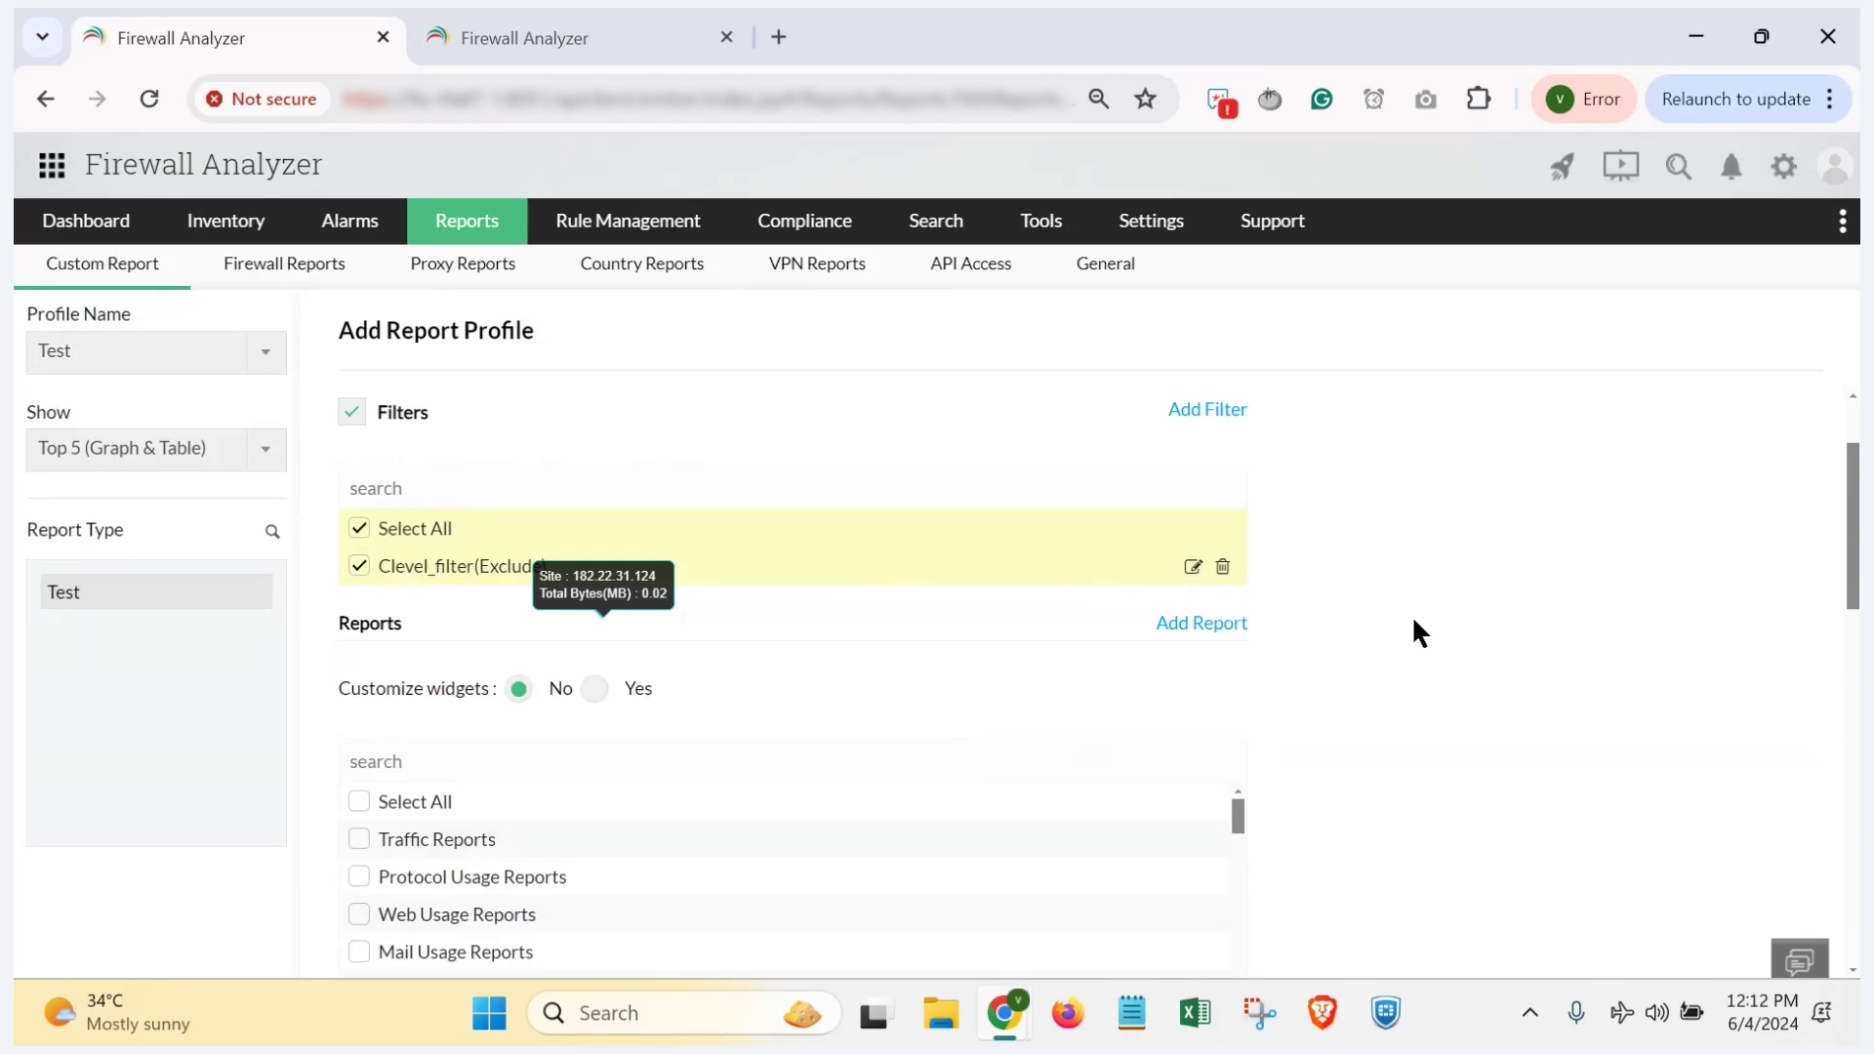
pyautogui.scroll(-1, 1416, 631)
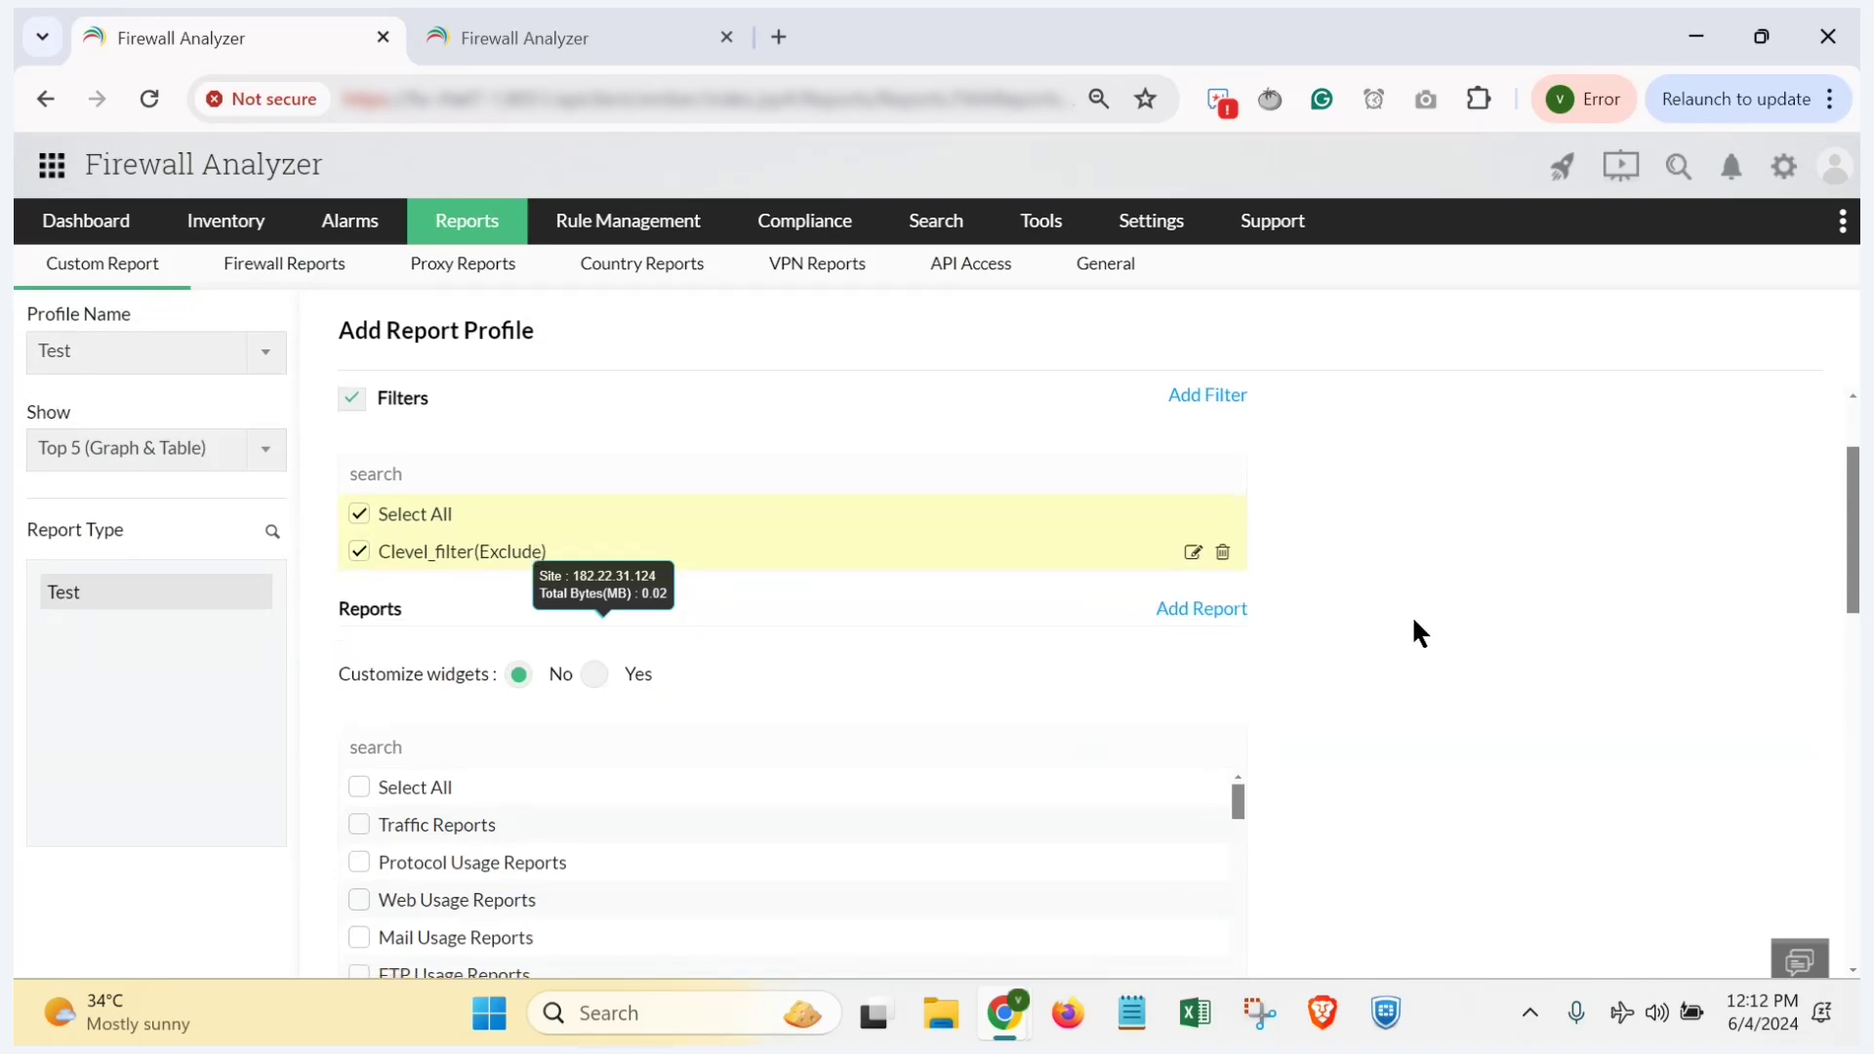
pyautogui.click(1194, 613)
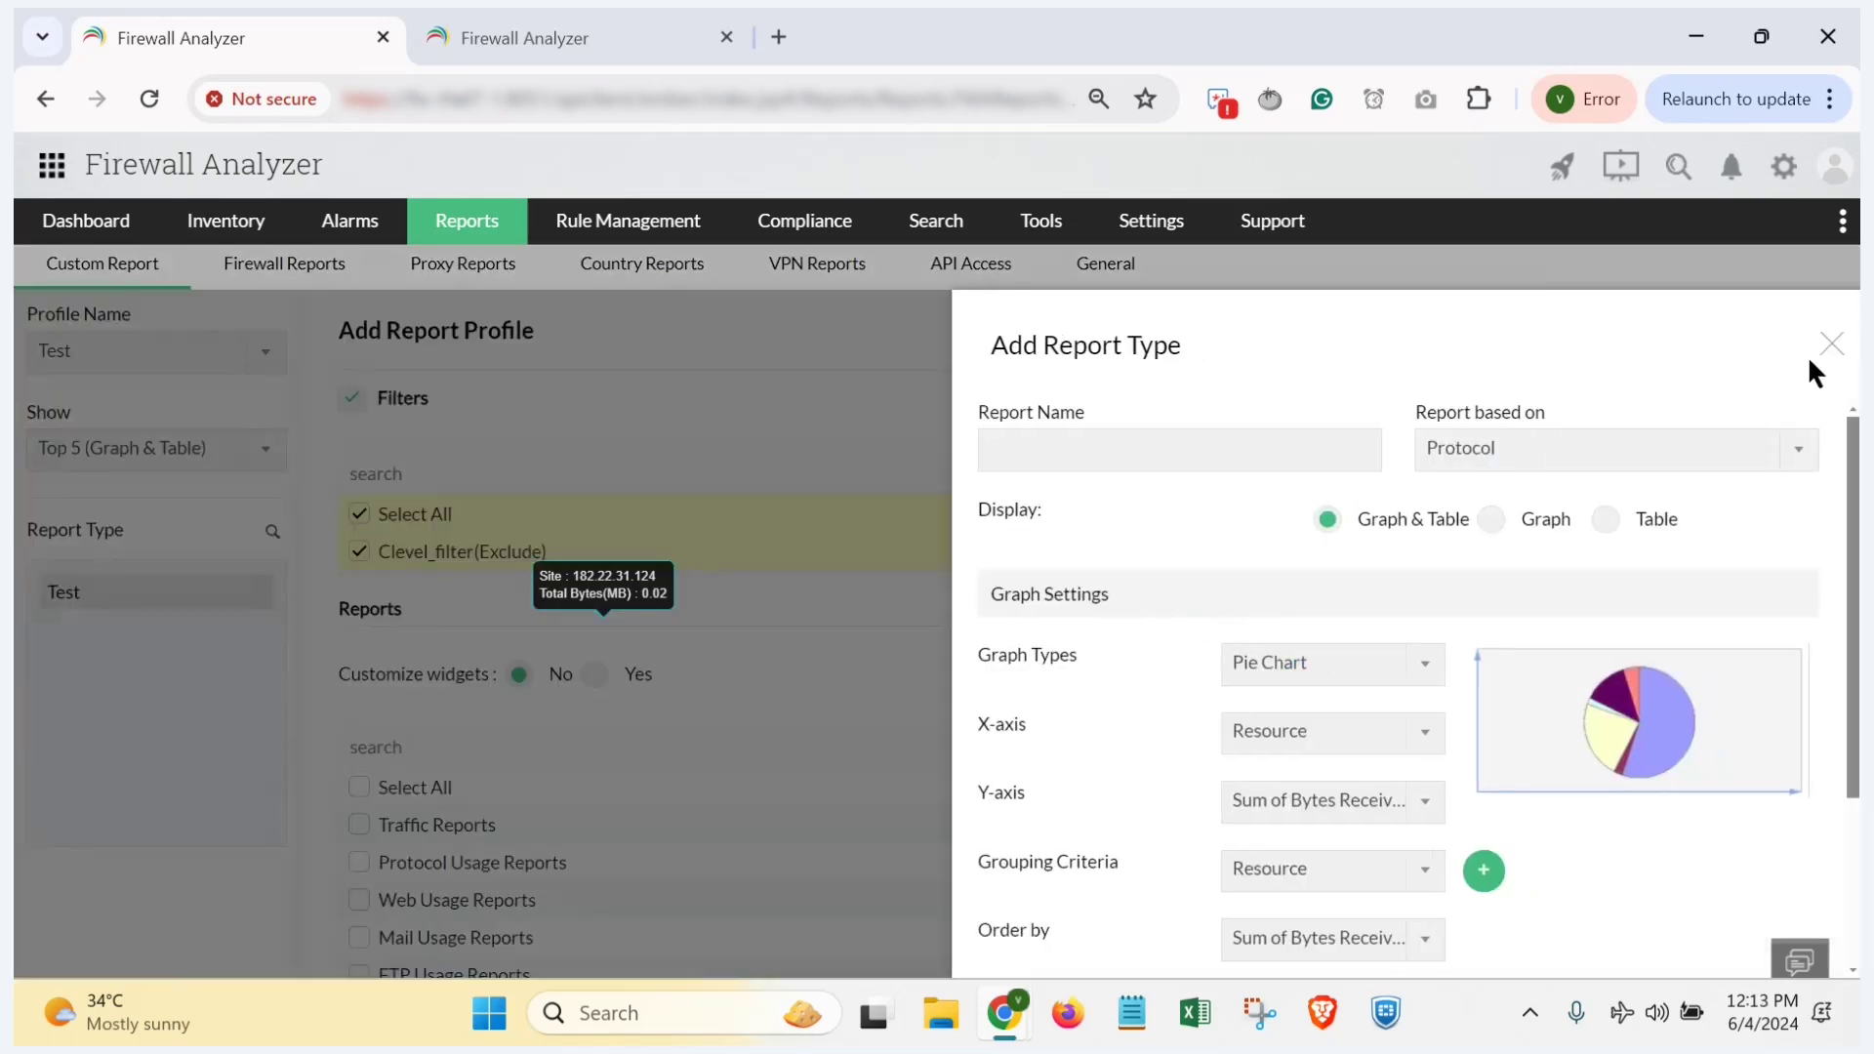
pyautogui.click(1829, 348)
pyautogui.scroll(-3, 1126, 632)
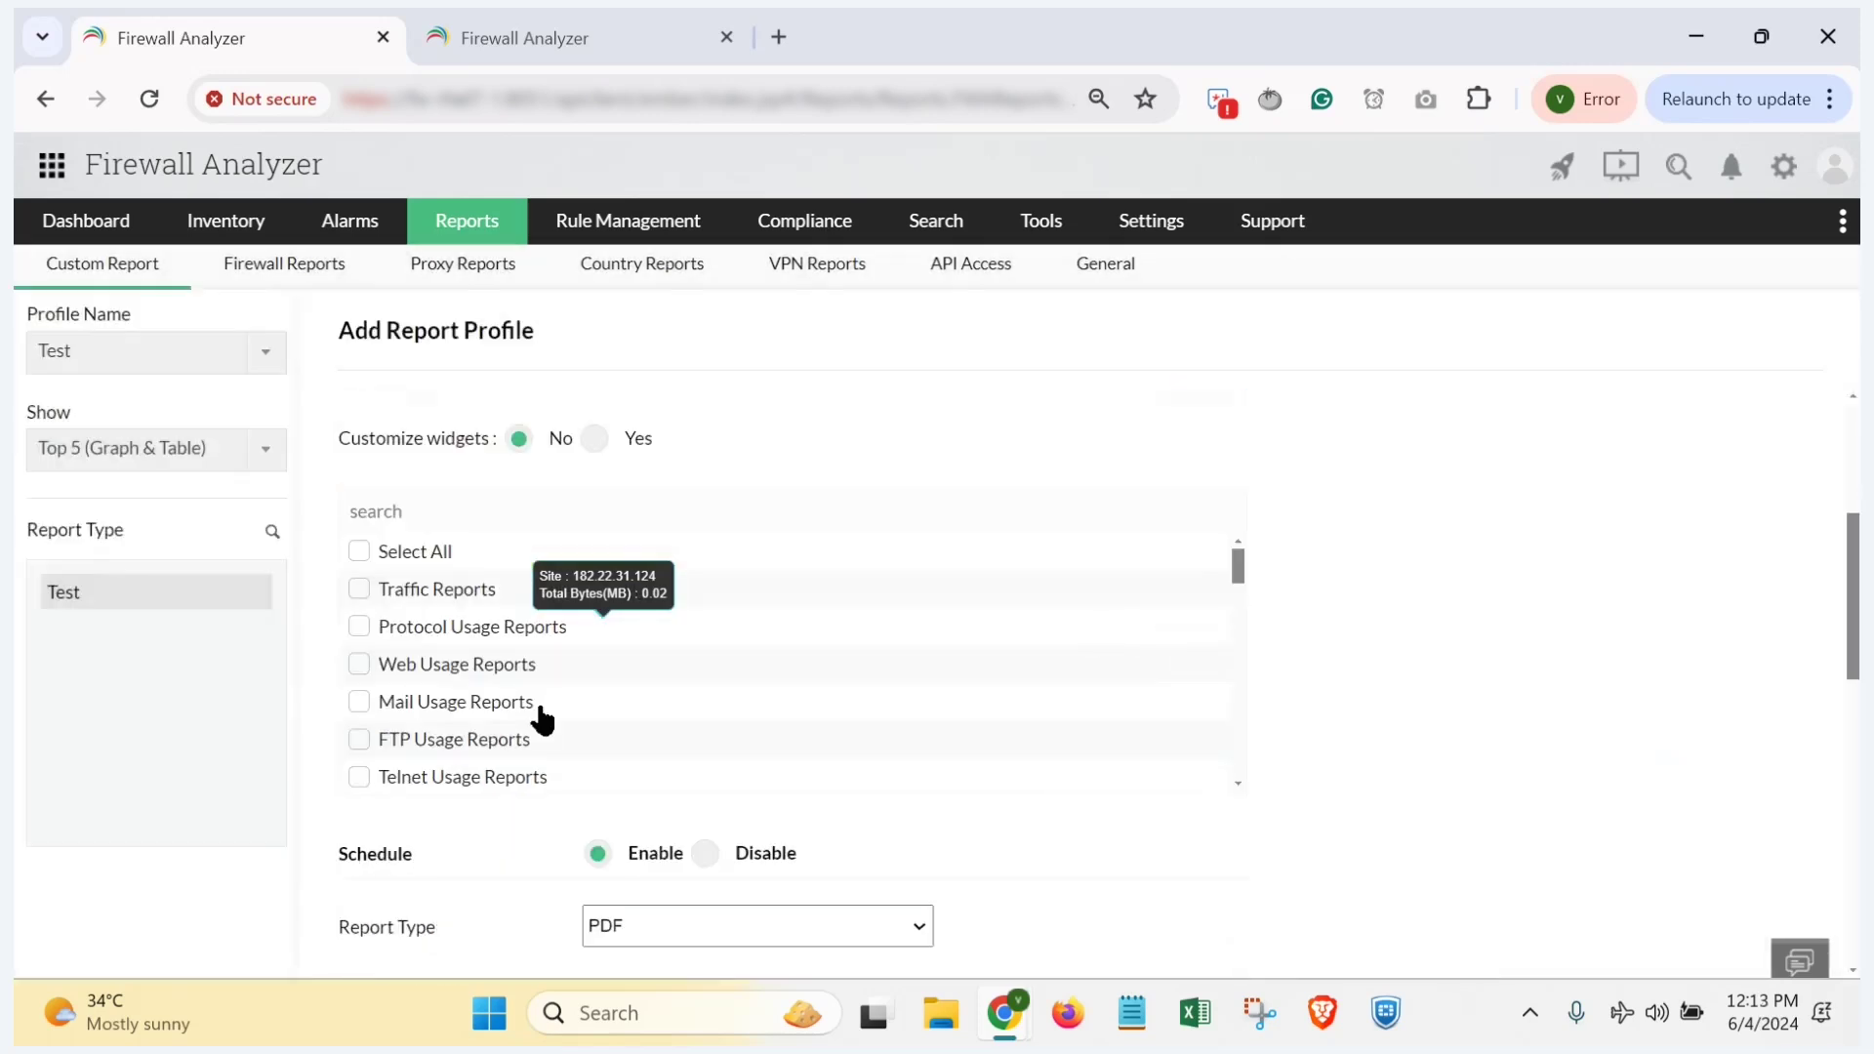
pyautogui.scroll(-15, 543, 720)
pyautogui.scroll(10, 543, 720)
pyautogui.scroll(5, 444, 683)
pyautogui.scroll(3, 517, 684)
pyautogui.scroll(-3, 1276, 727)
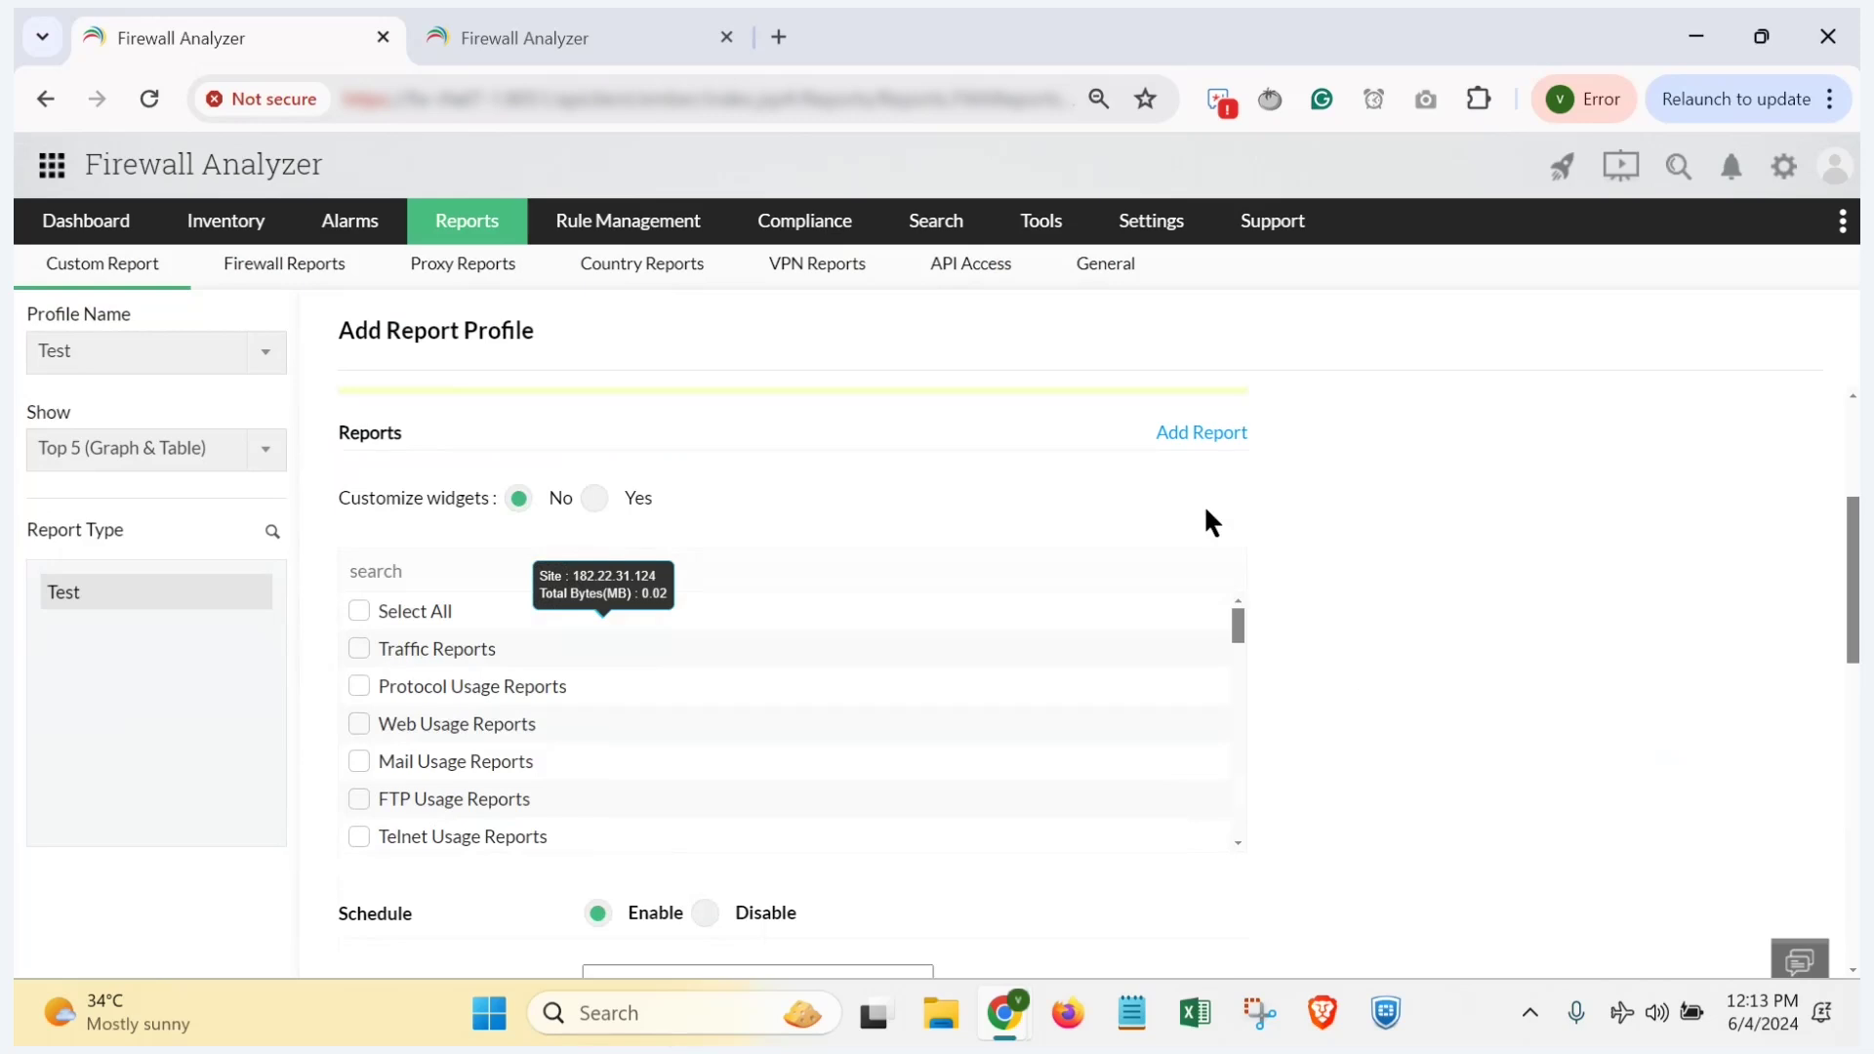
# Step: Start a new report type for the profile and name it clevel_report
pyautogui.click(1189, 447)
pyautogui.click(1170, 437)
pyautogui.write('clevel ')
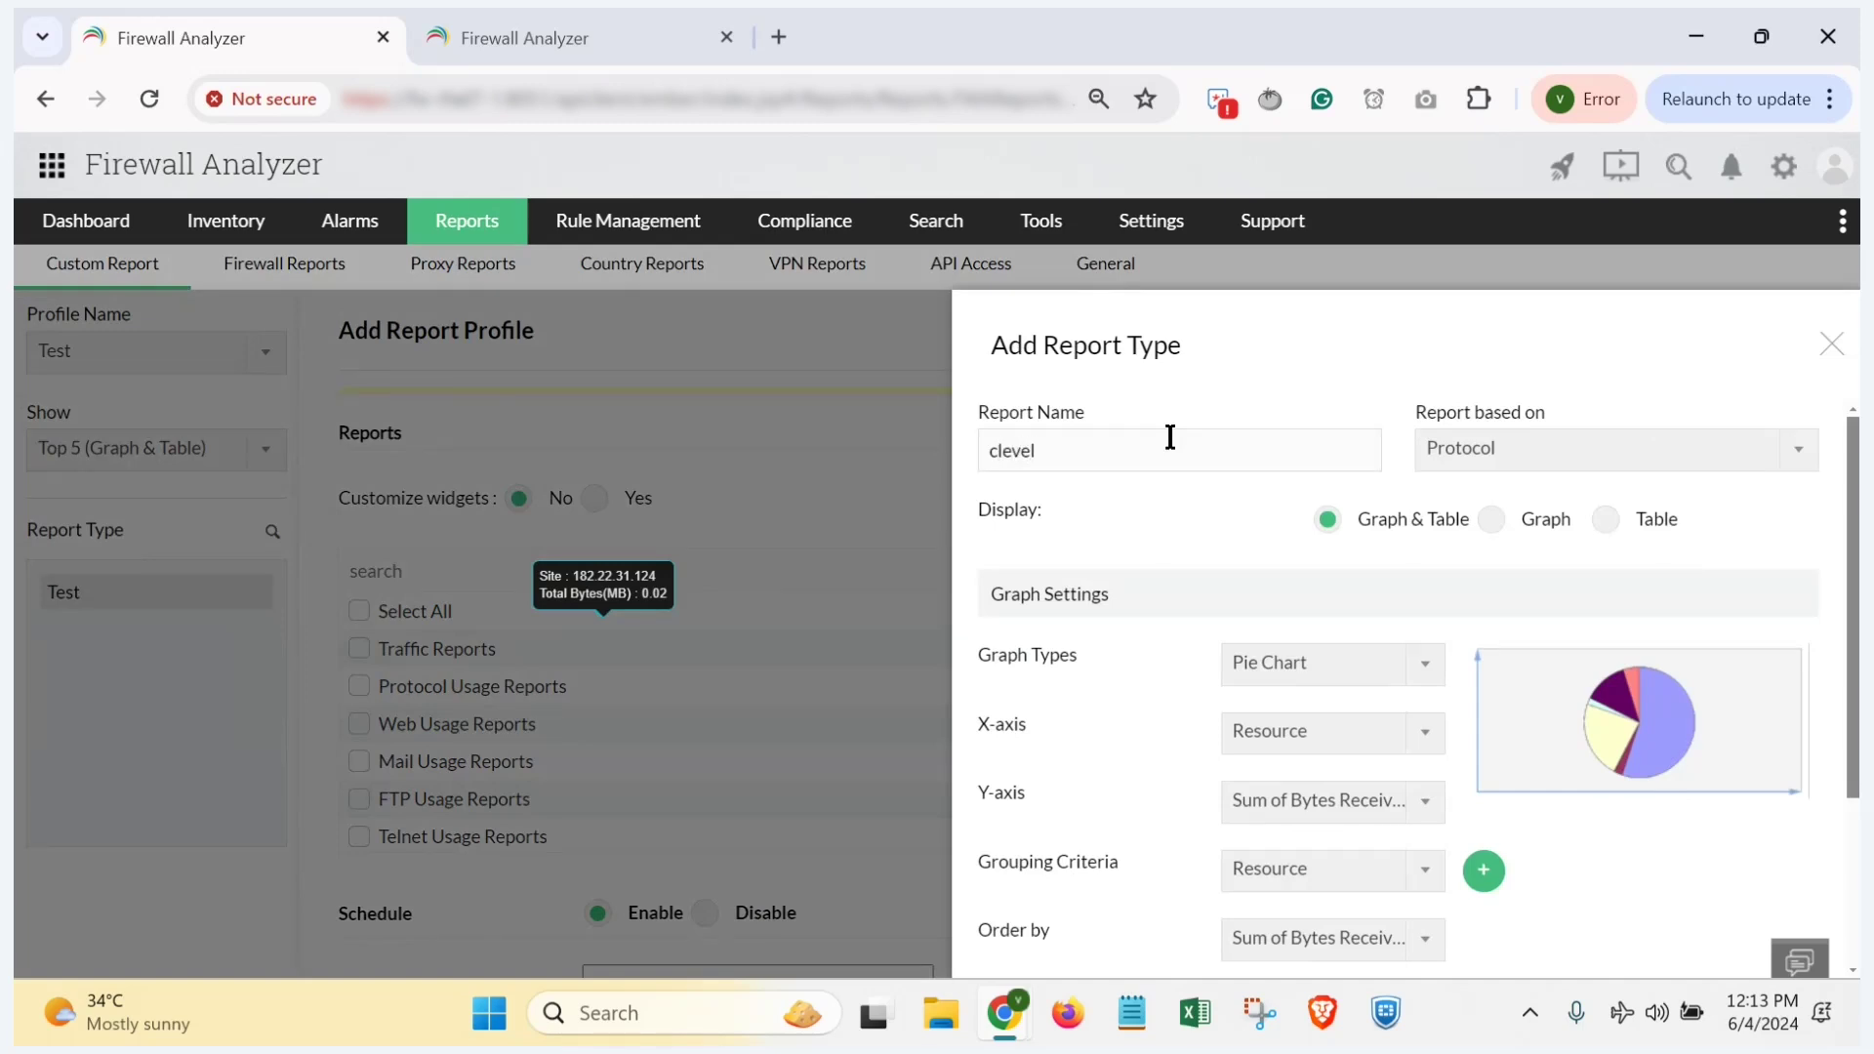
pyautogui.write('report')
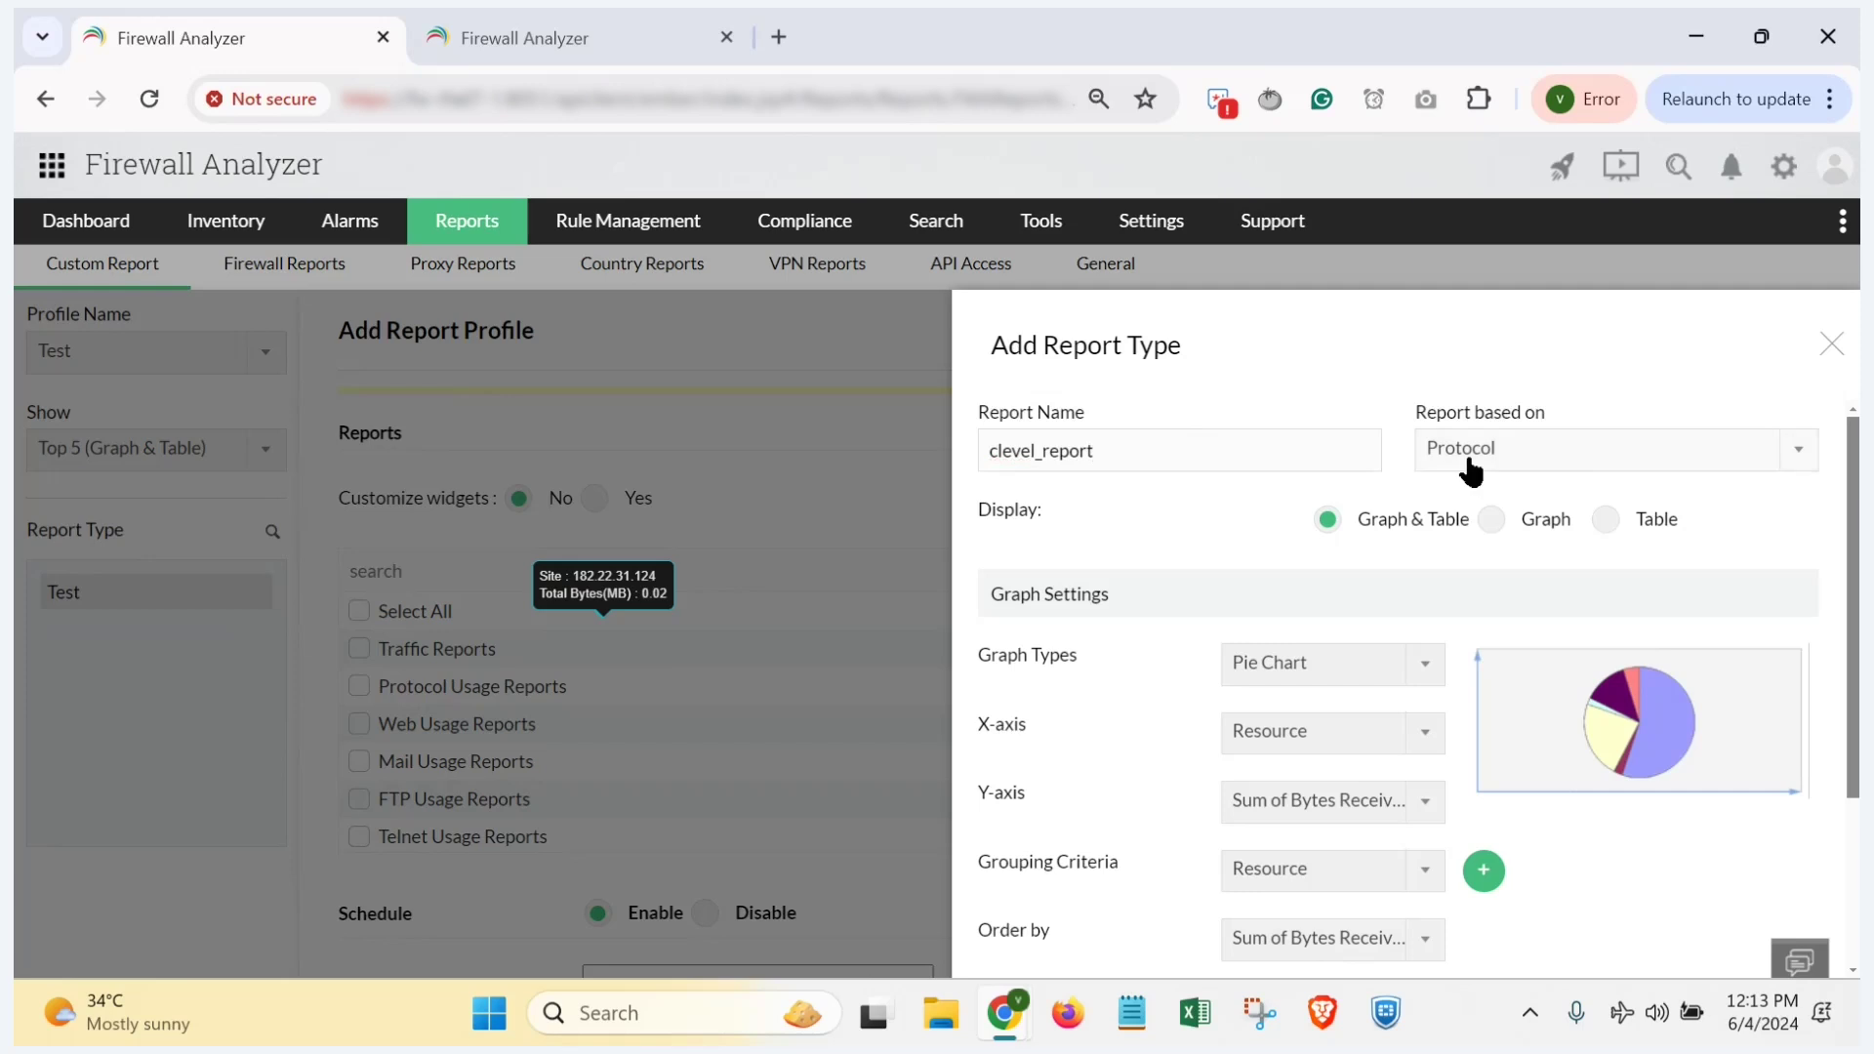
# Step: Base the clevel_report report type on VPN and set its display to Graph only
pyautogui.click(1488, 464)
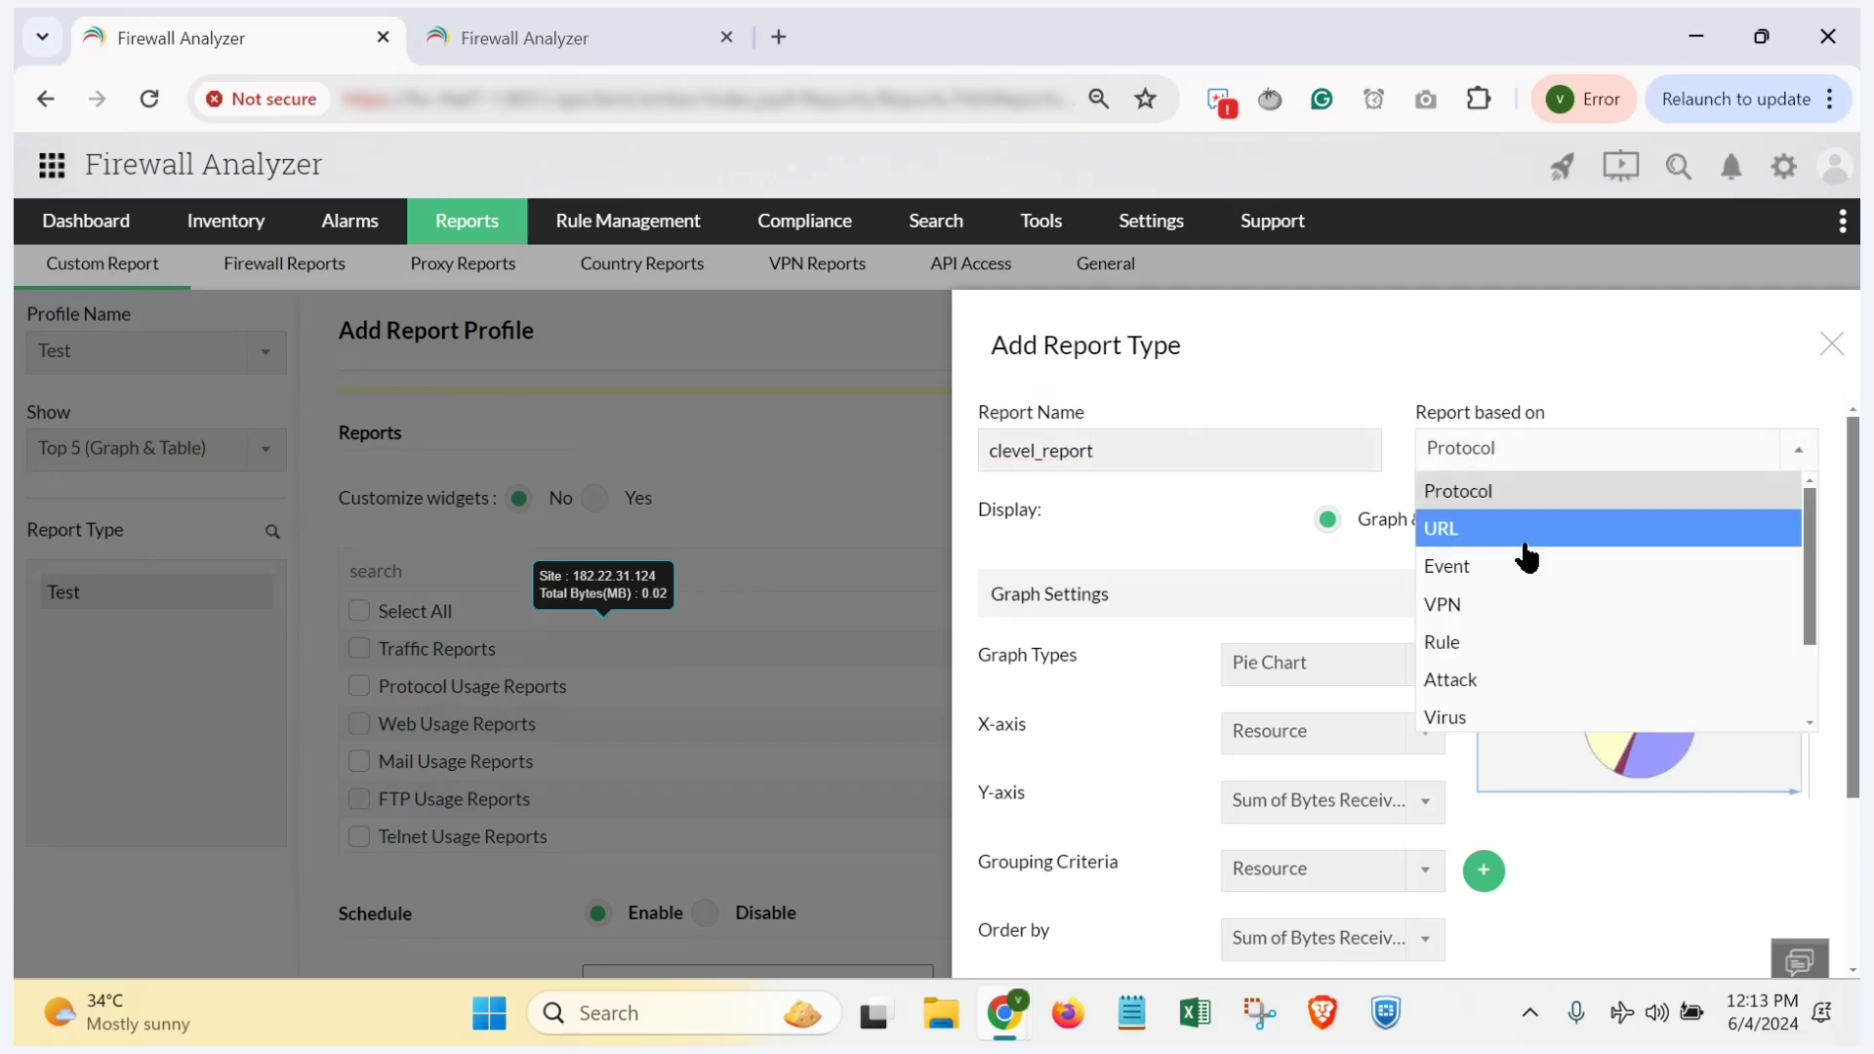
pyautogui.scroll(-1, 1526, 555)
pyautogui.scroll(1, 1528, 559)
pyautogui.scroll(-1, 1528, 558)
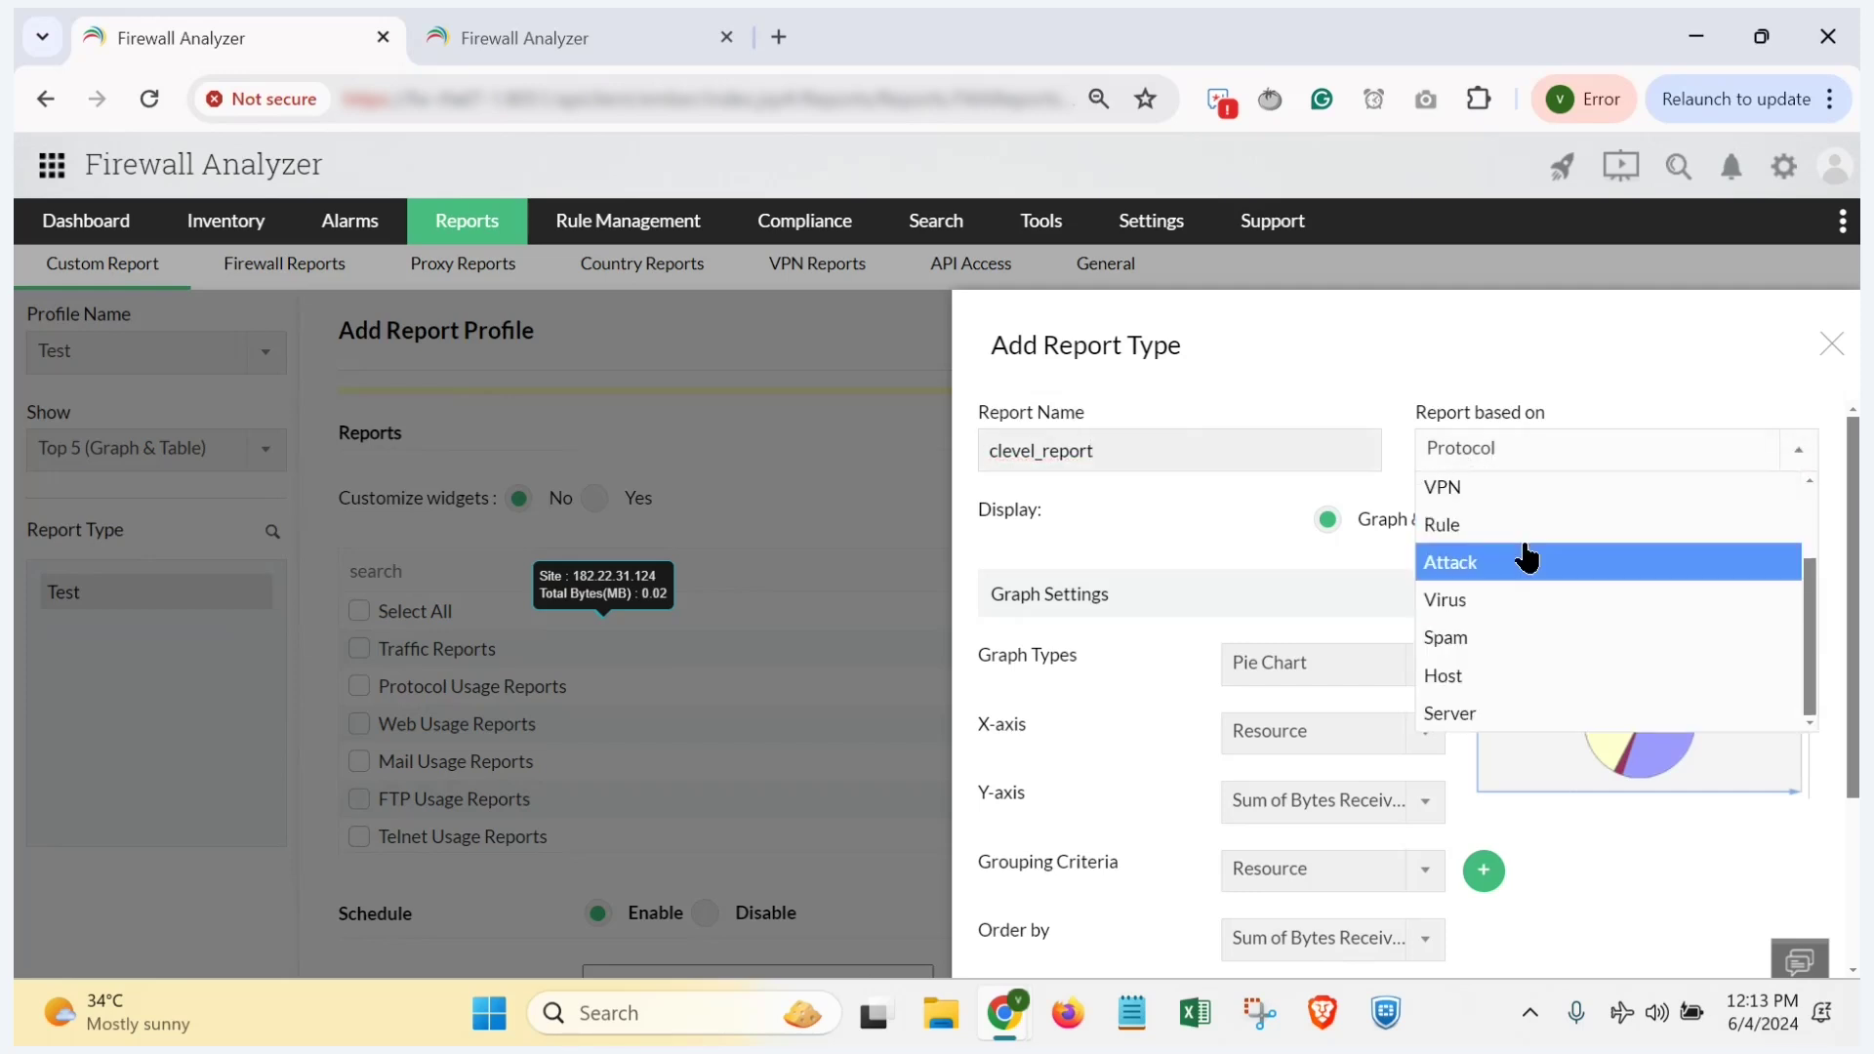
pyautogui.click(1485, 489)
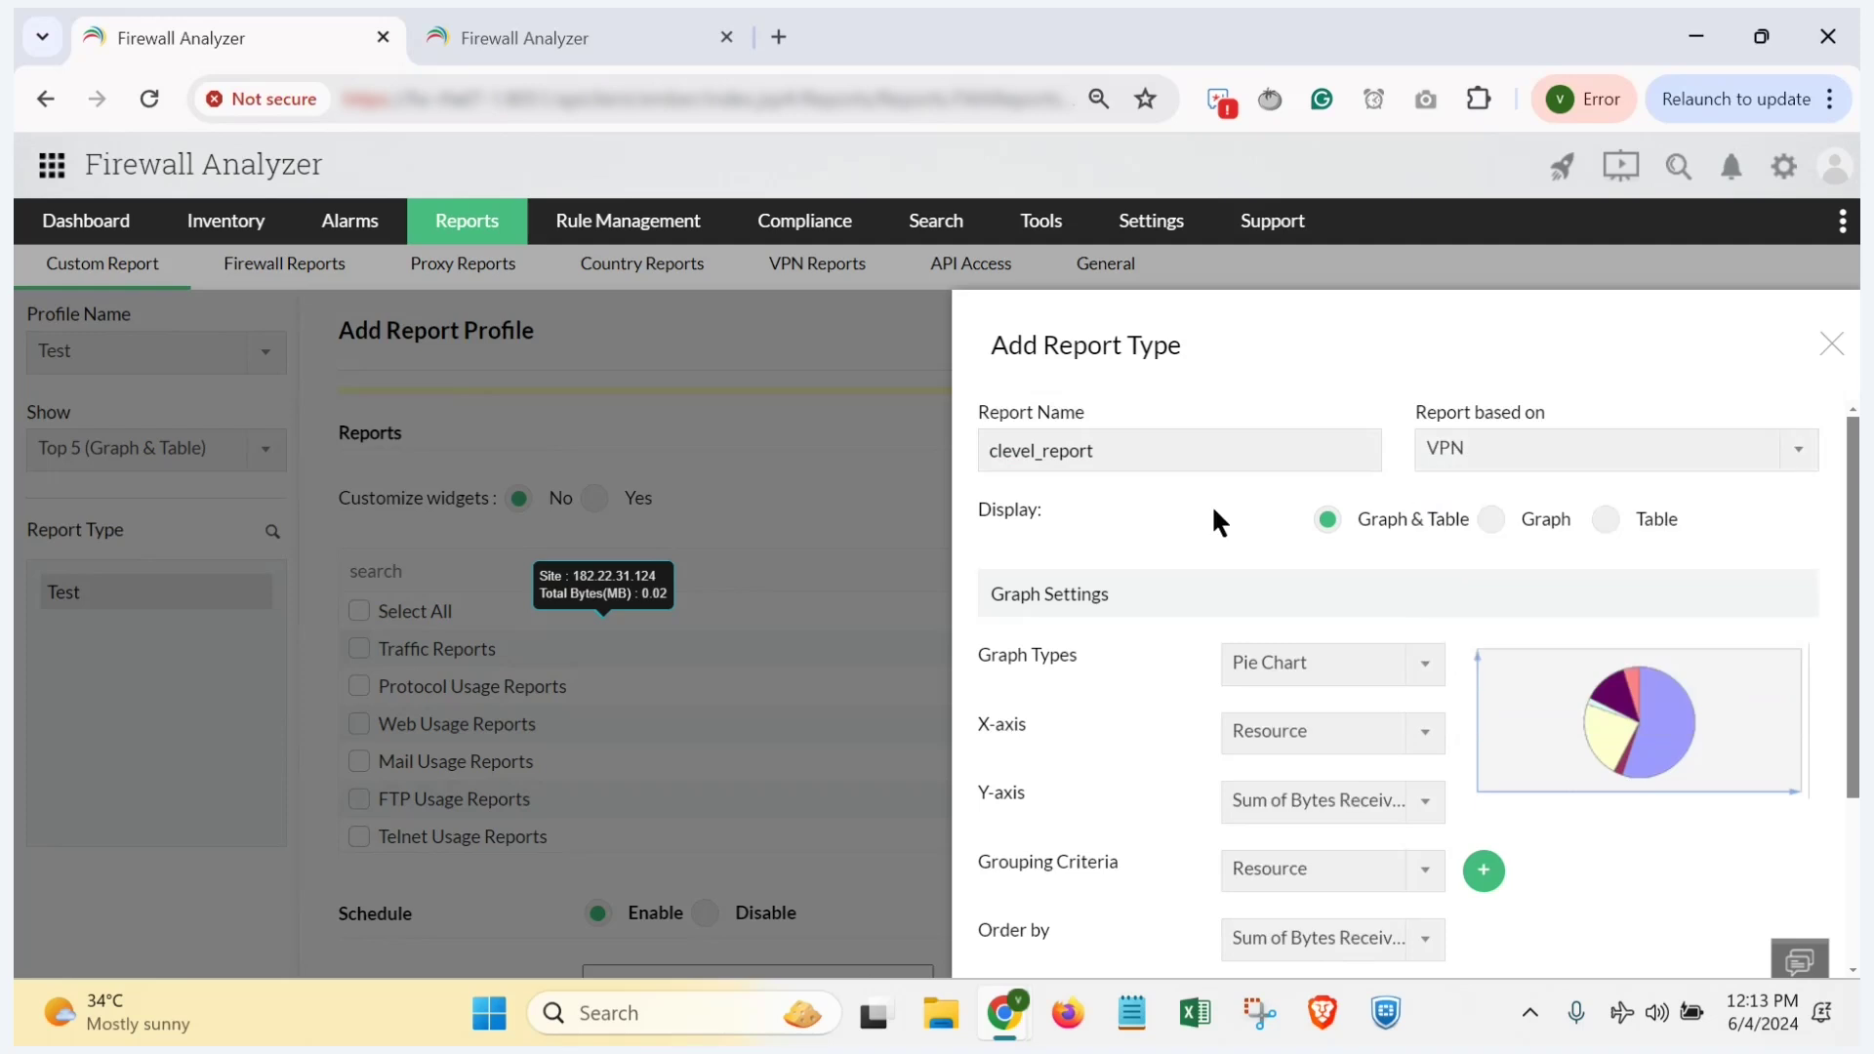
pyautogui.scroll(-1, 1205, 506)
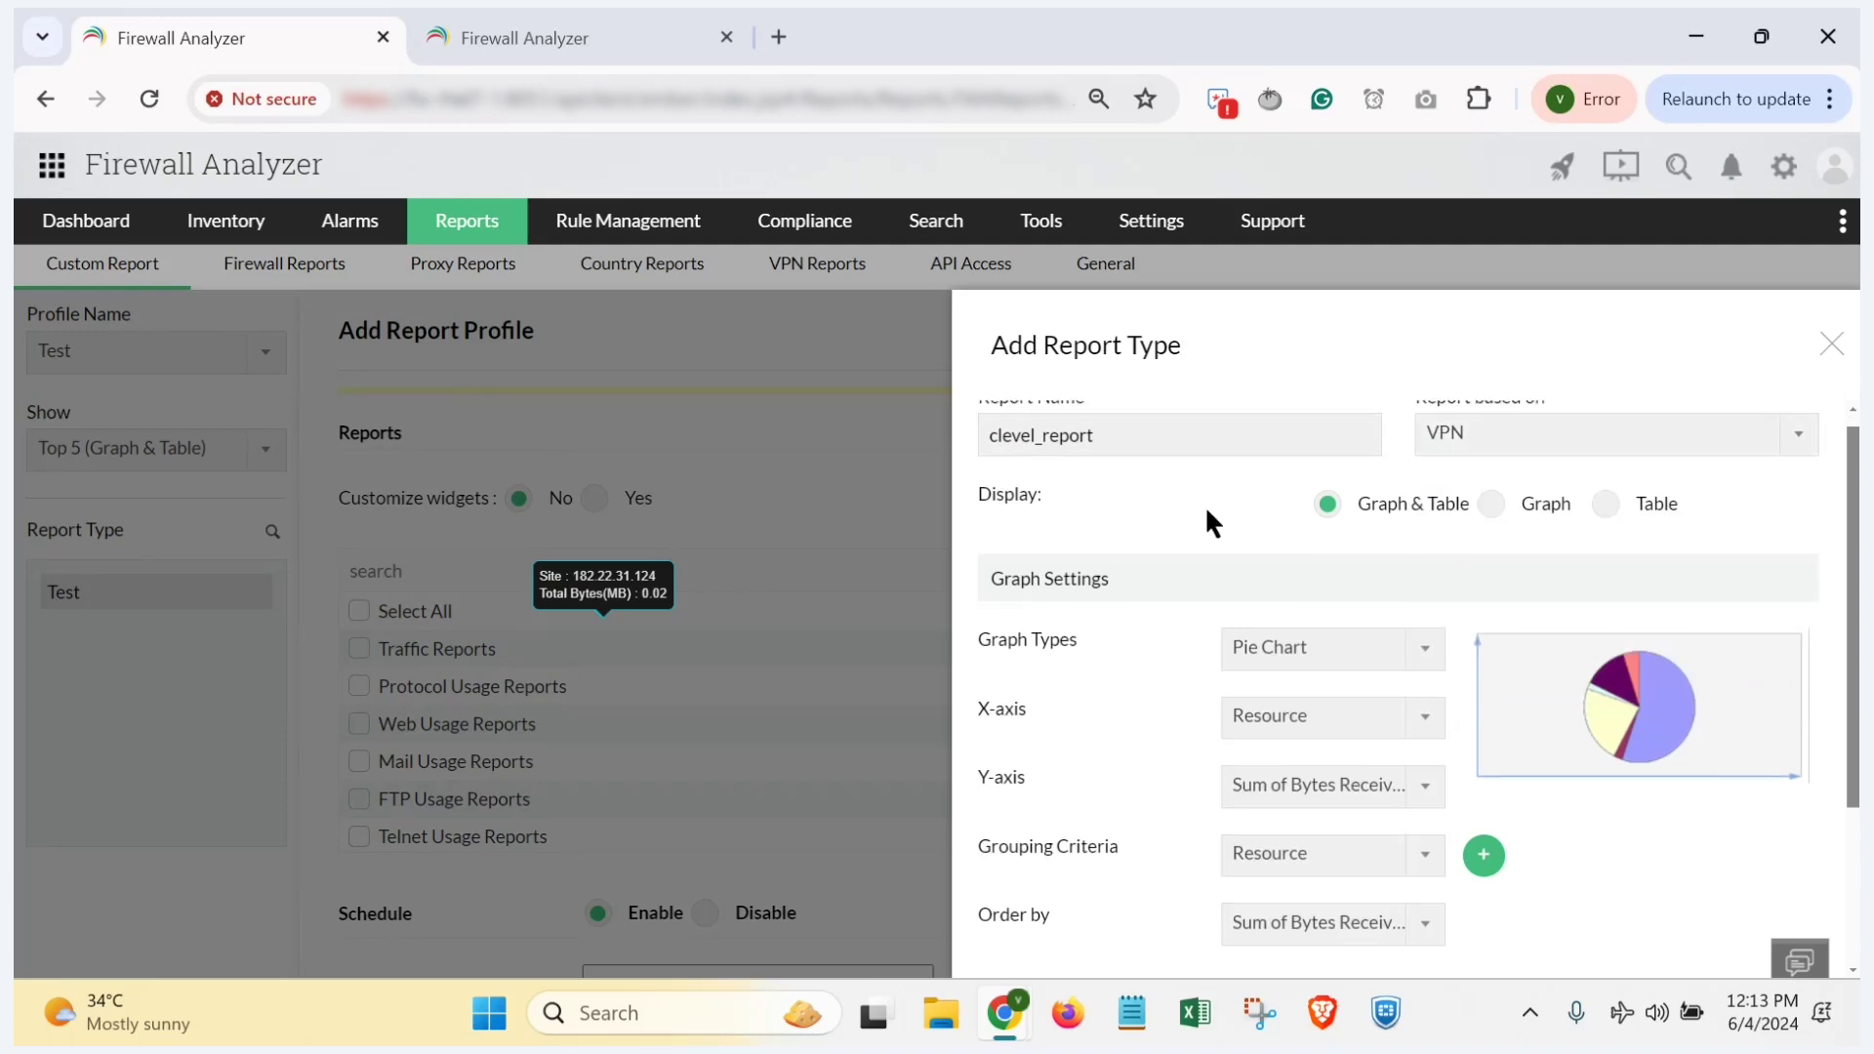
pyautogui.click(1491, 488)
pyautogui.click(1607, 488)
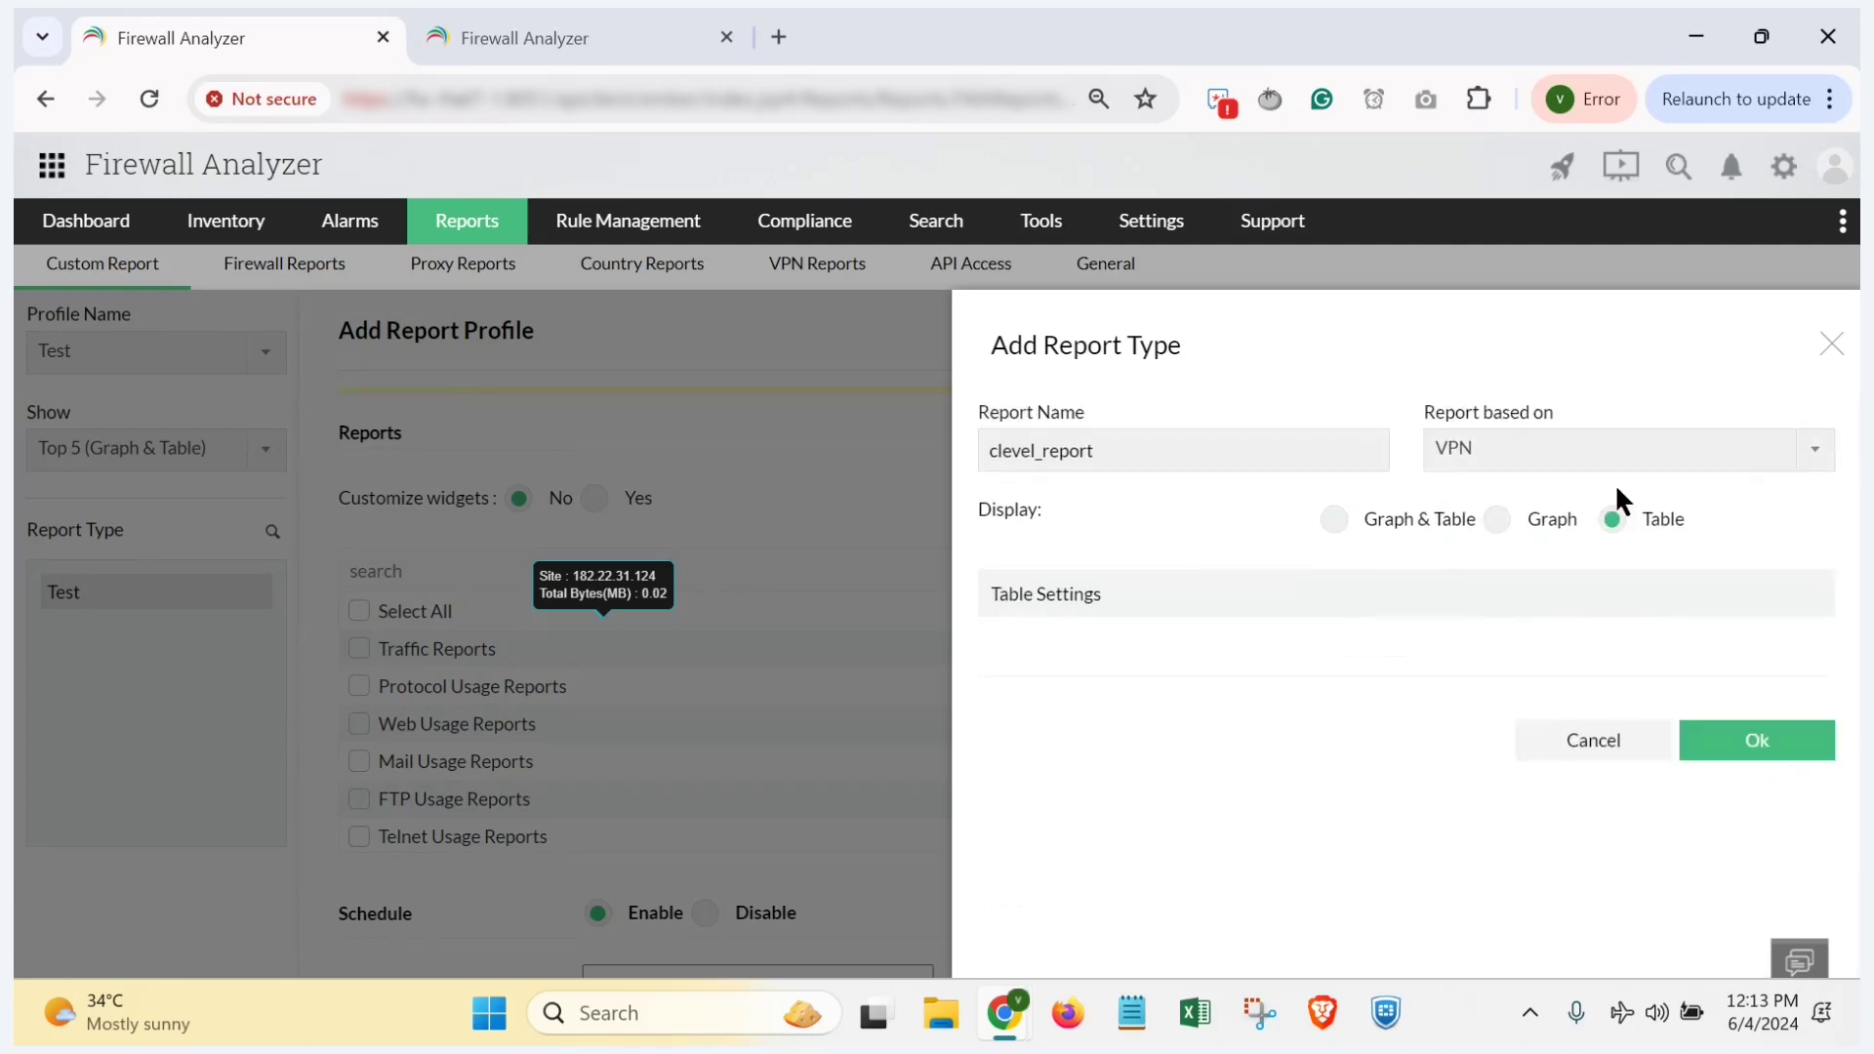
pyautogui.click(1499, 518)
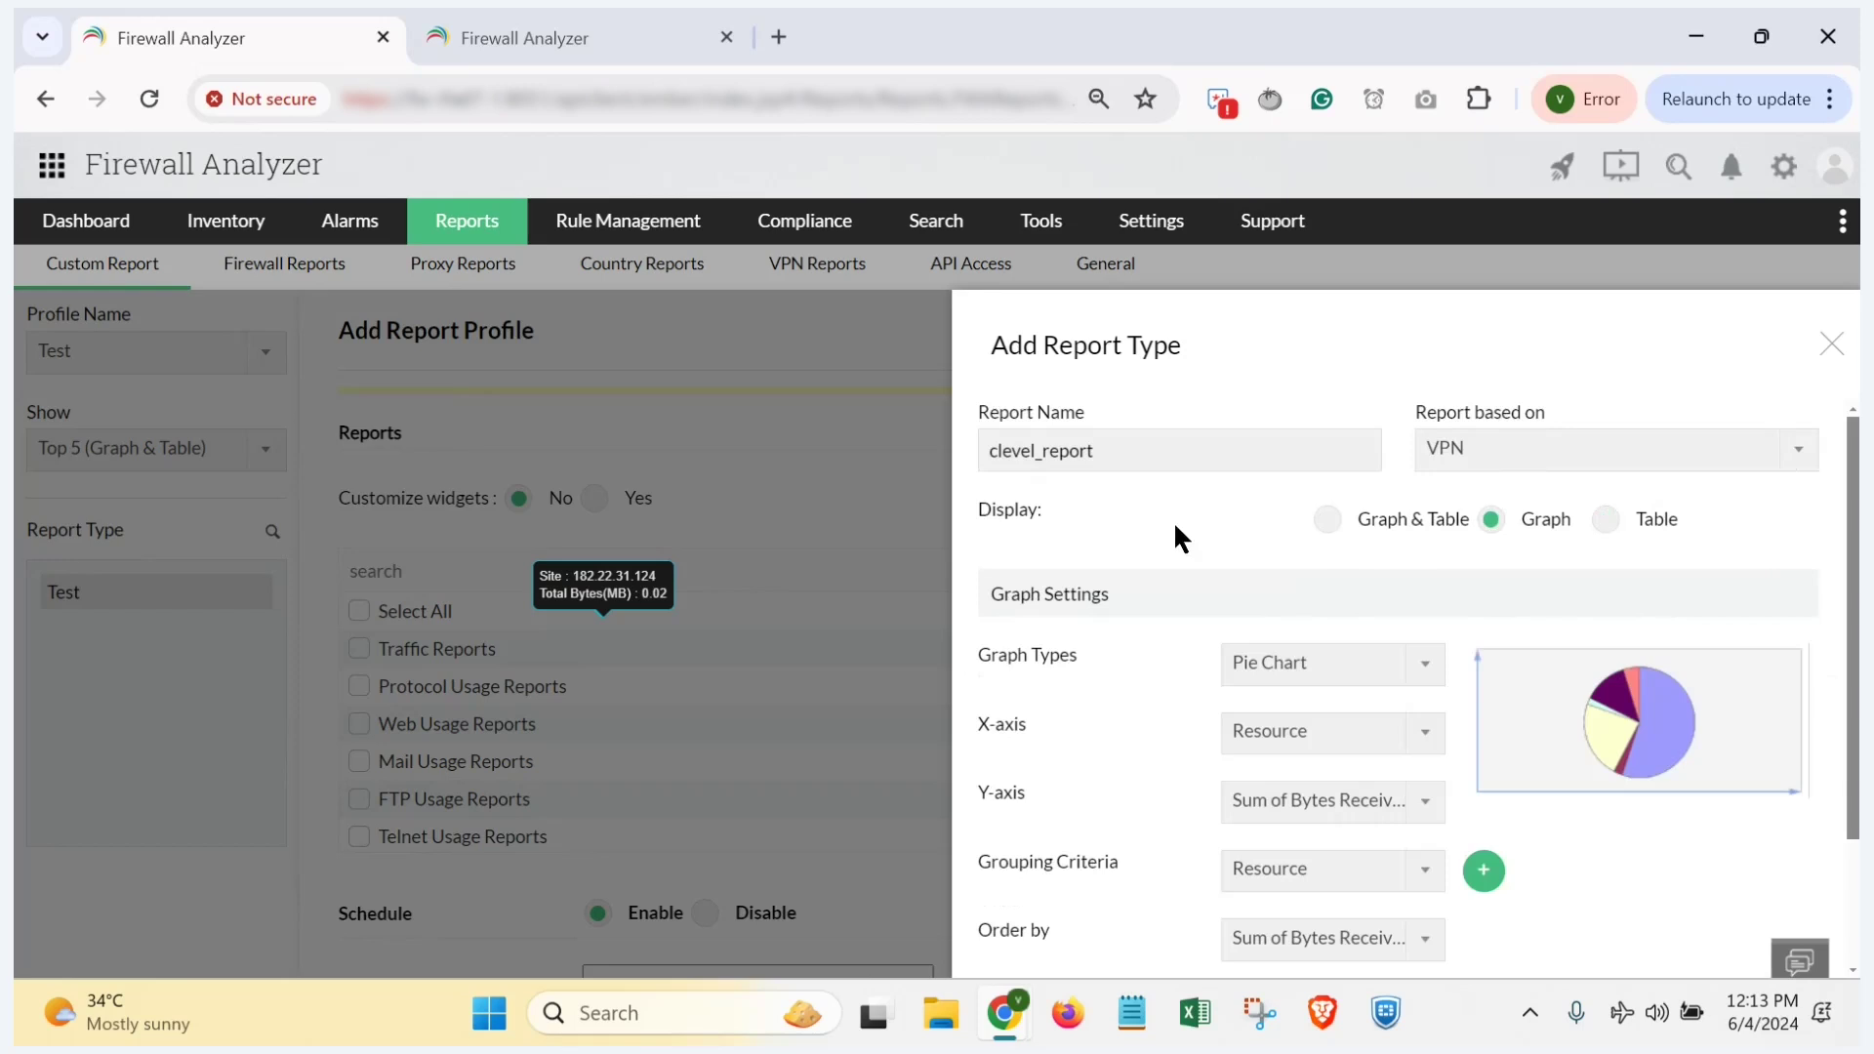
# Step: Set the graph to a Vertical Bar Chart with VPN on the X-axis and Sum of Bytes Received on the Y-axis, and save the report type
pyautogui.scroll(-1, 1173, 520)
pyautogui.scroll(-1, 1175, 490)
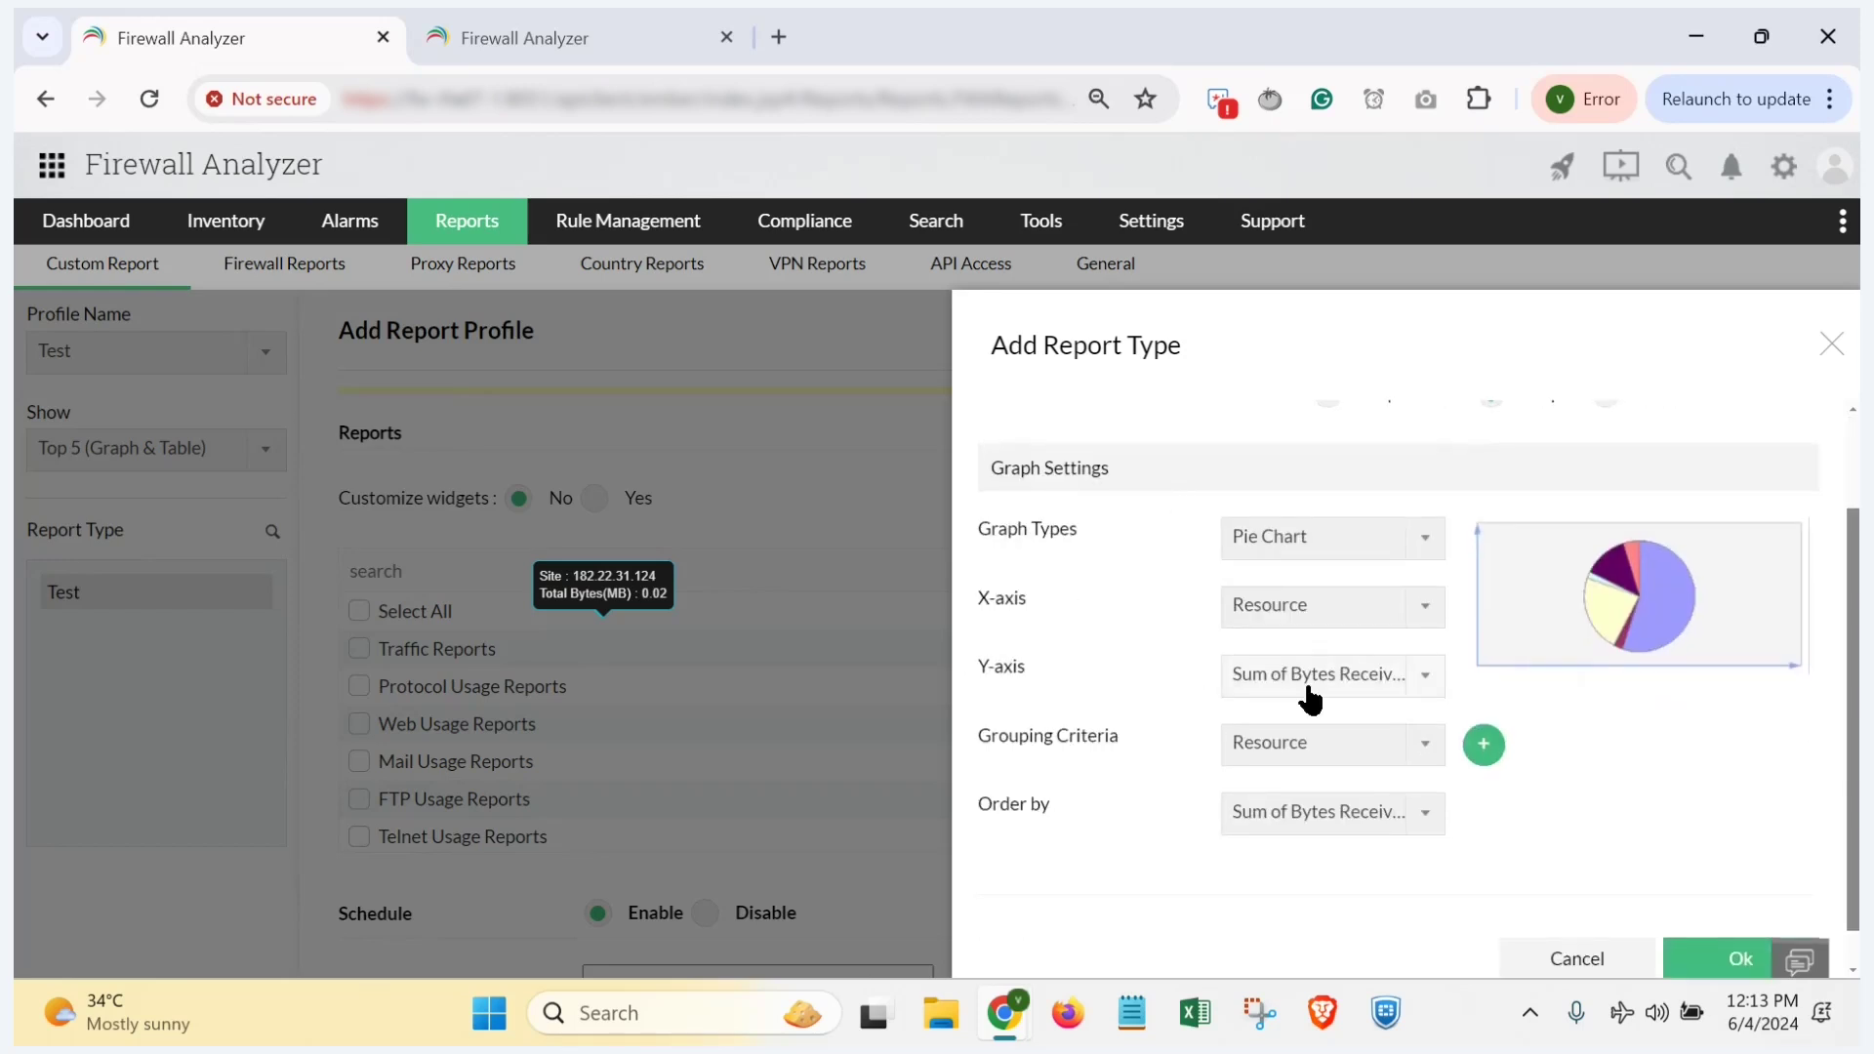
pyautogui.click(1323, 540)
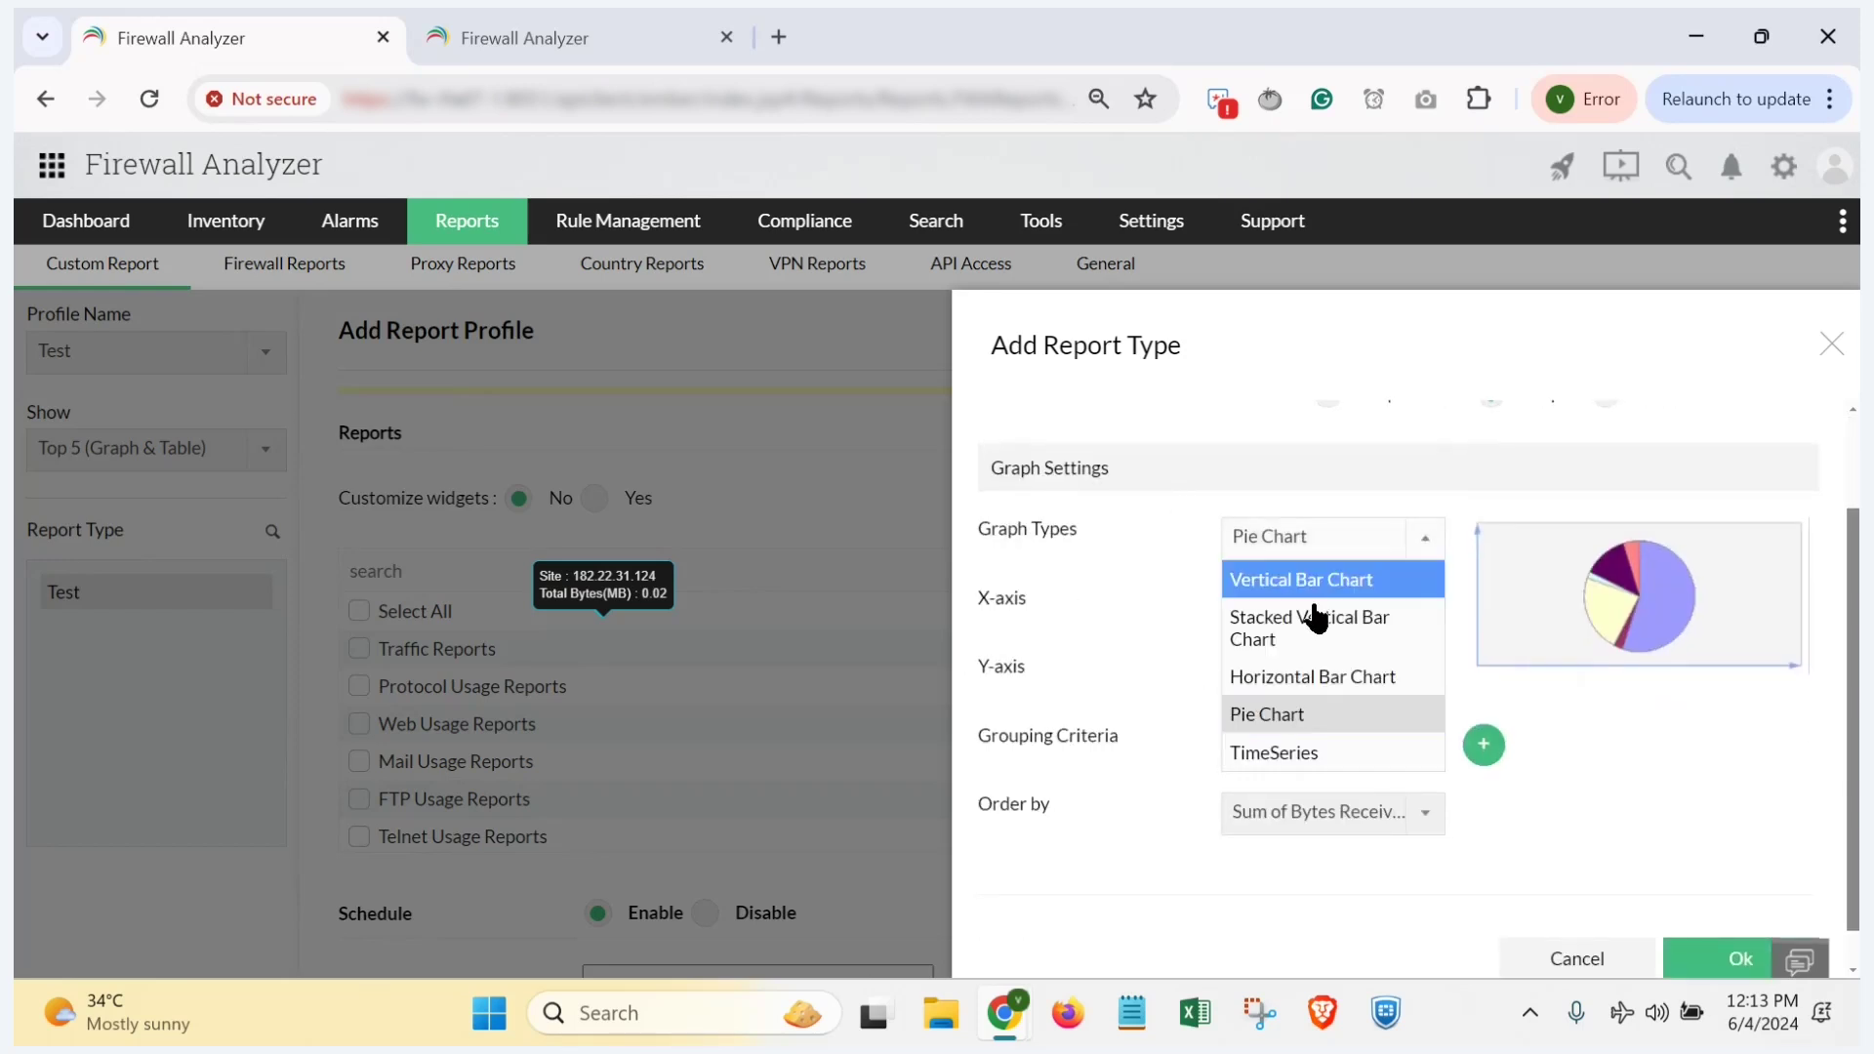
pyautogui.scroll(-1, 1166, 674)
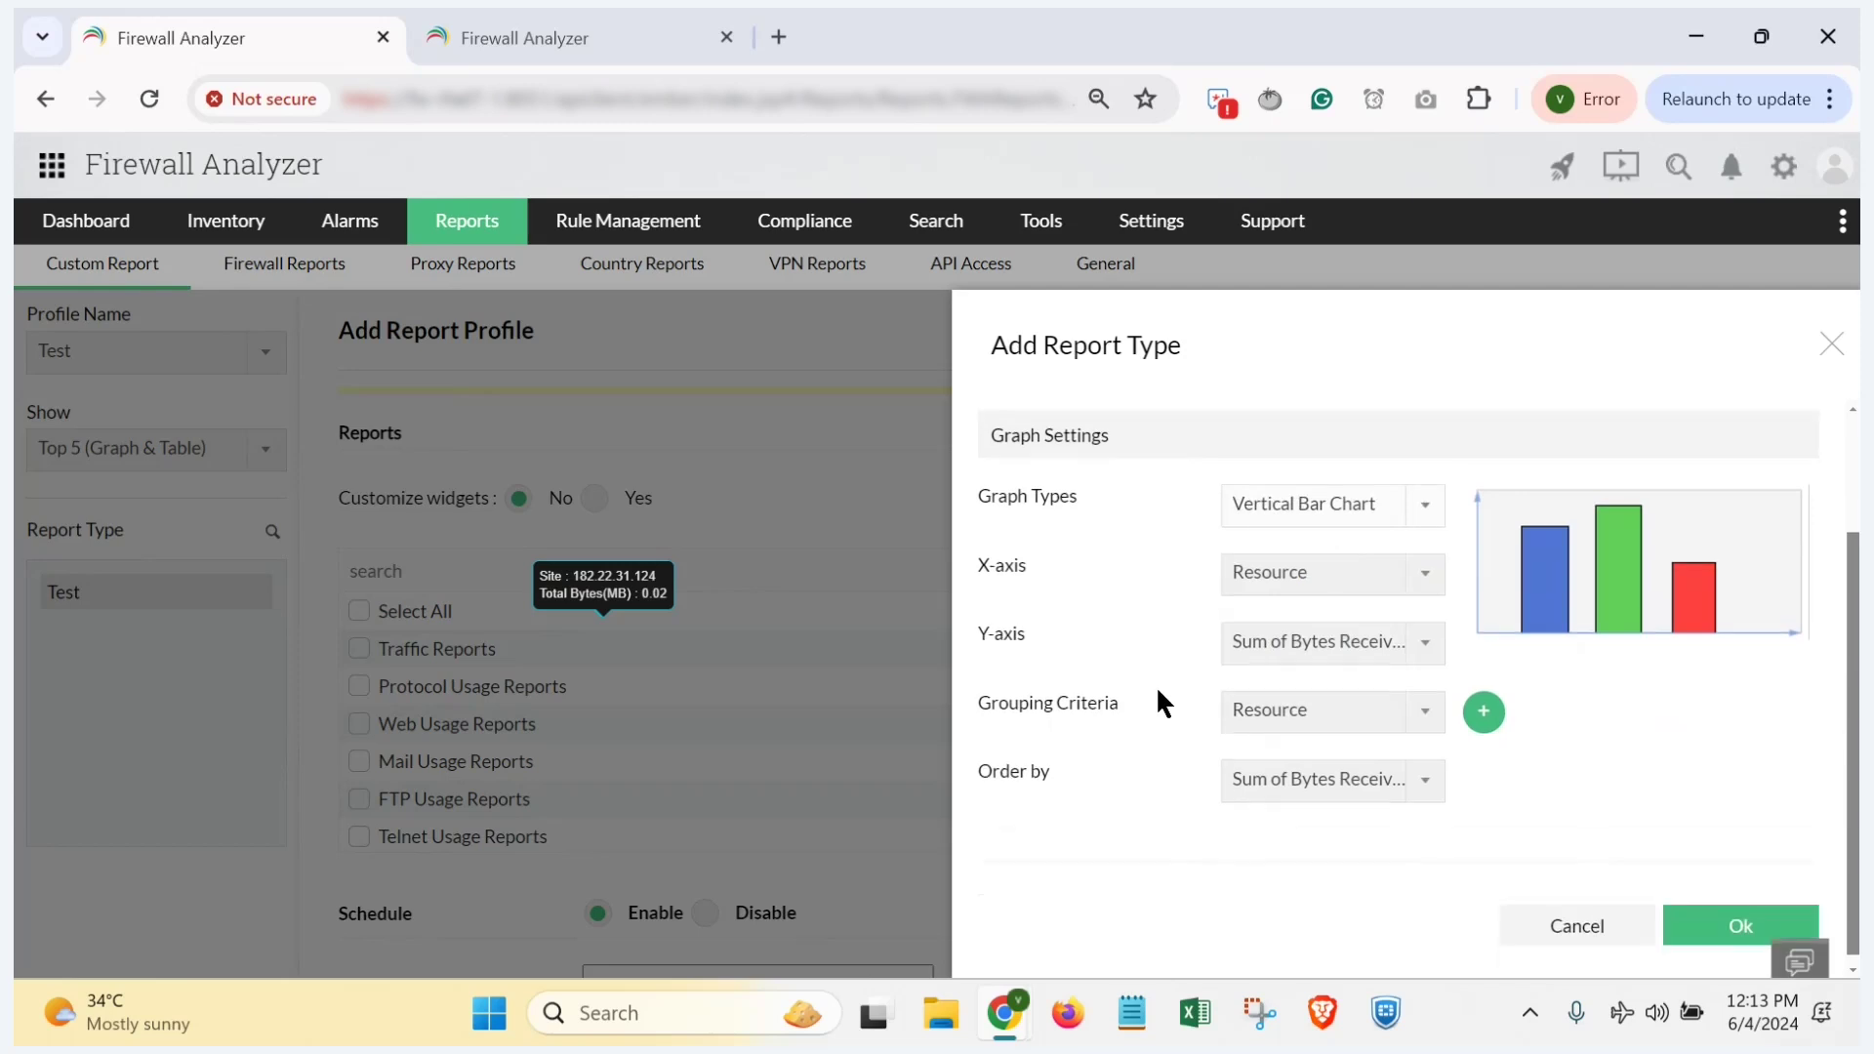
pyautogui.click(1308, 562)
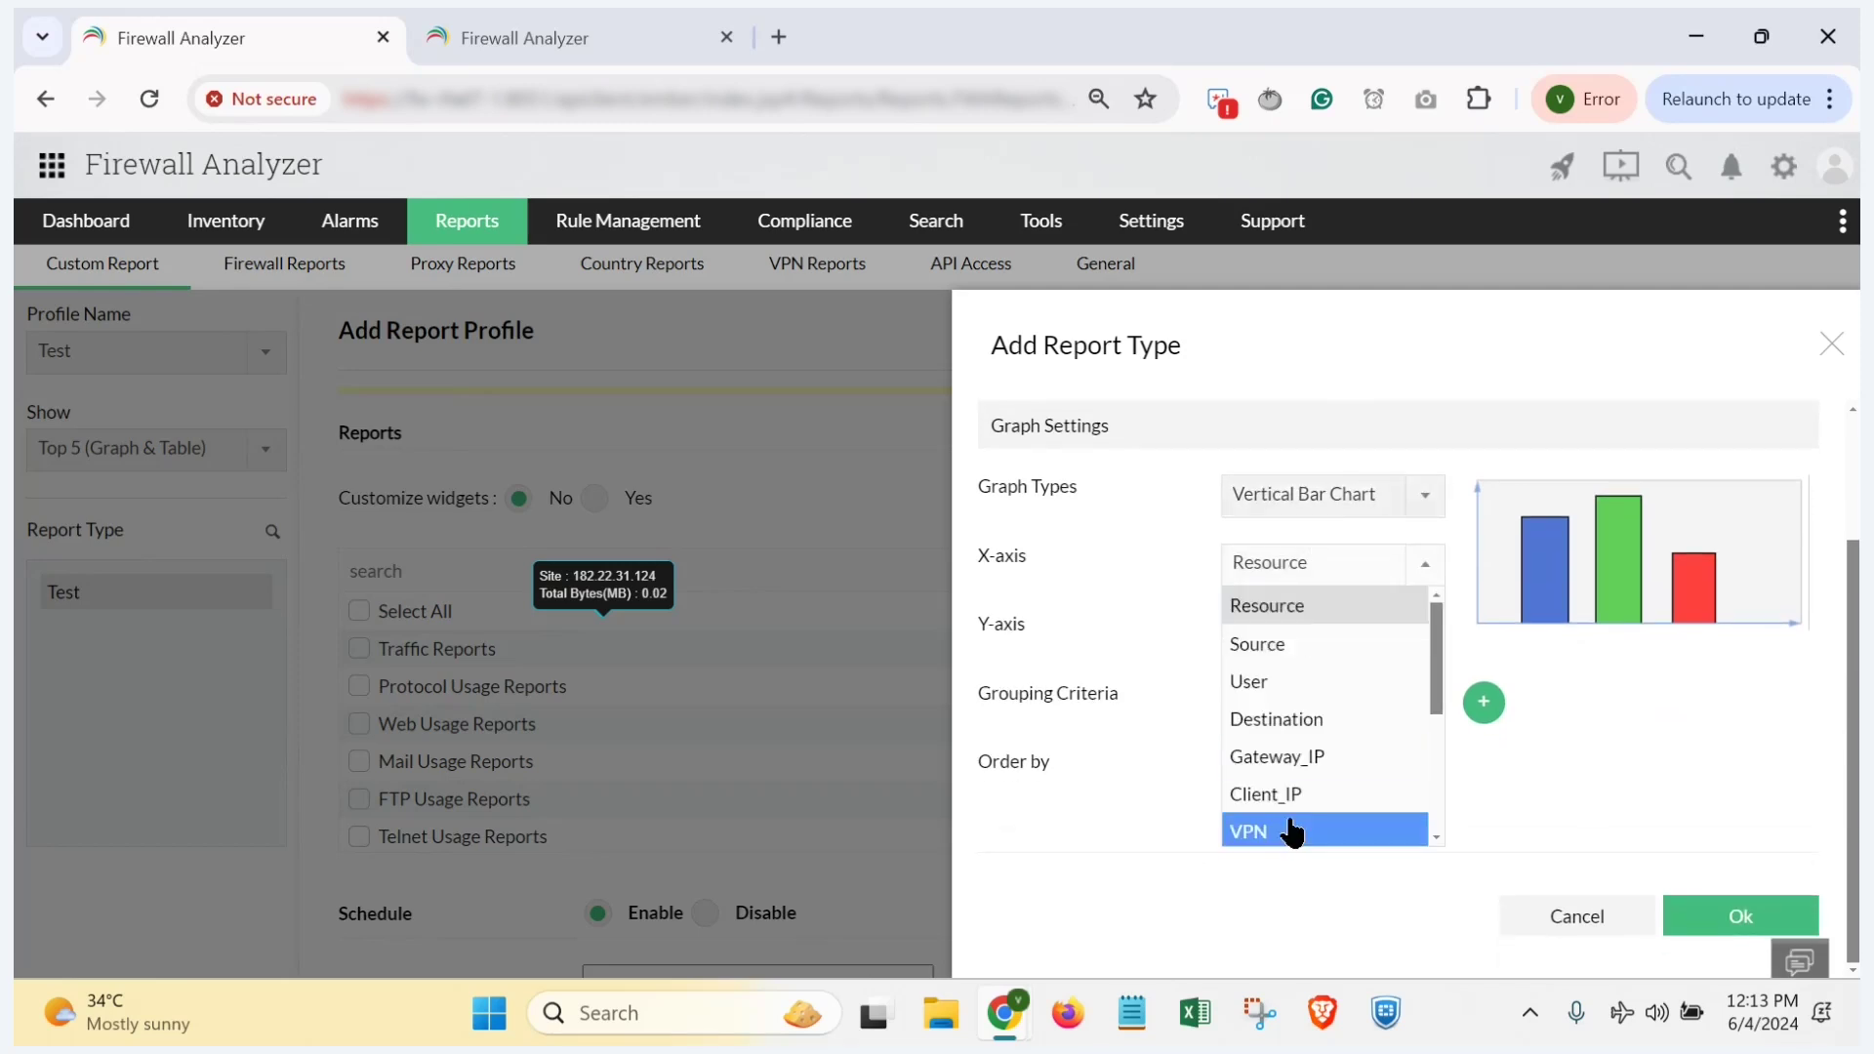
pyautogui.click(1288, 831)
pyautogui.click(1272, 640)
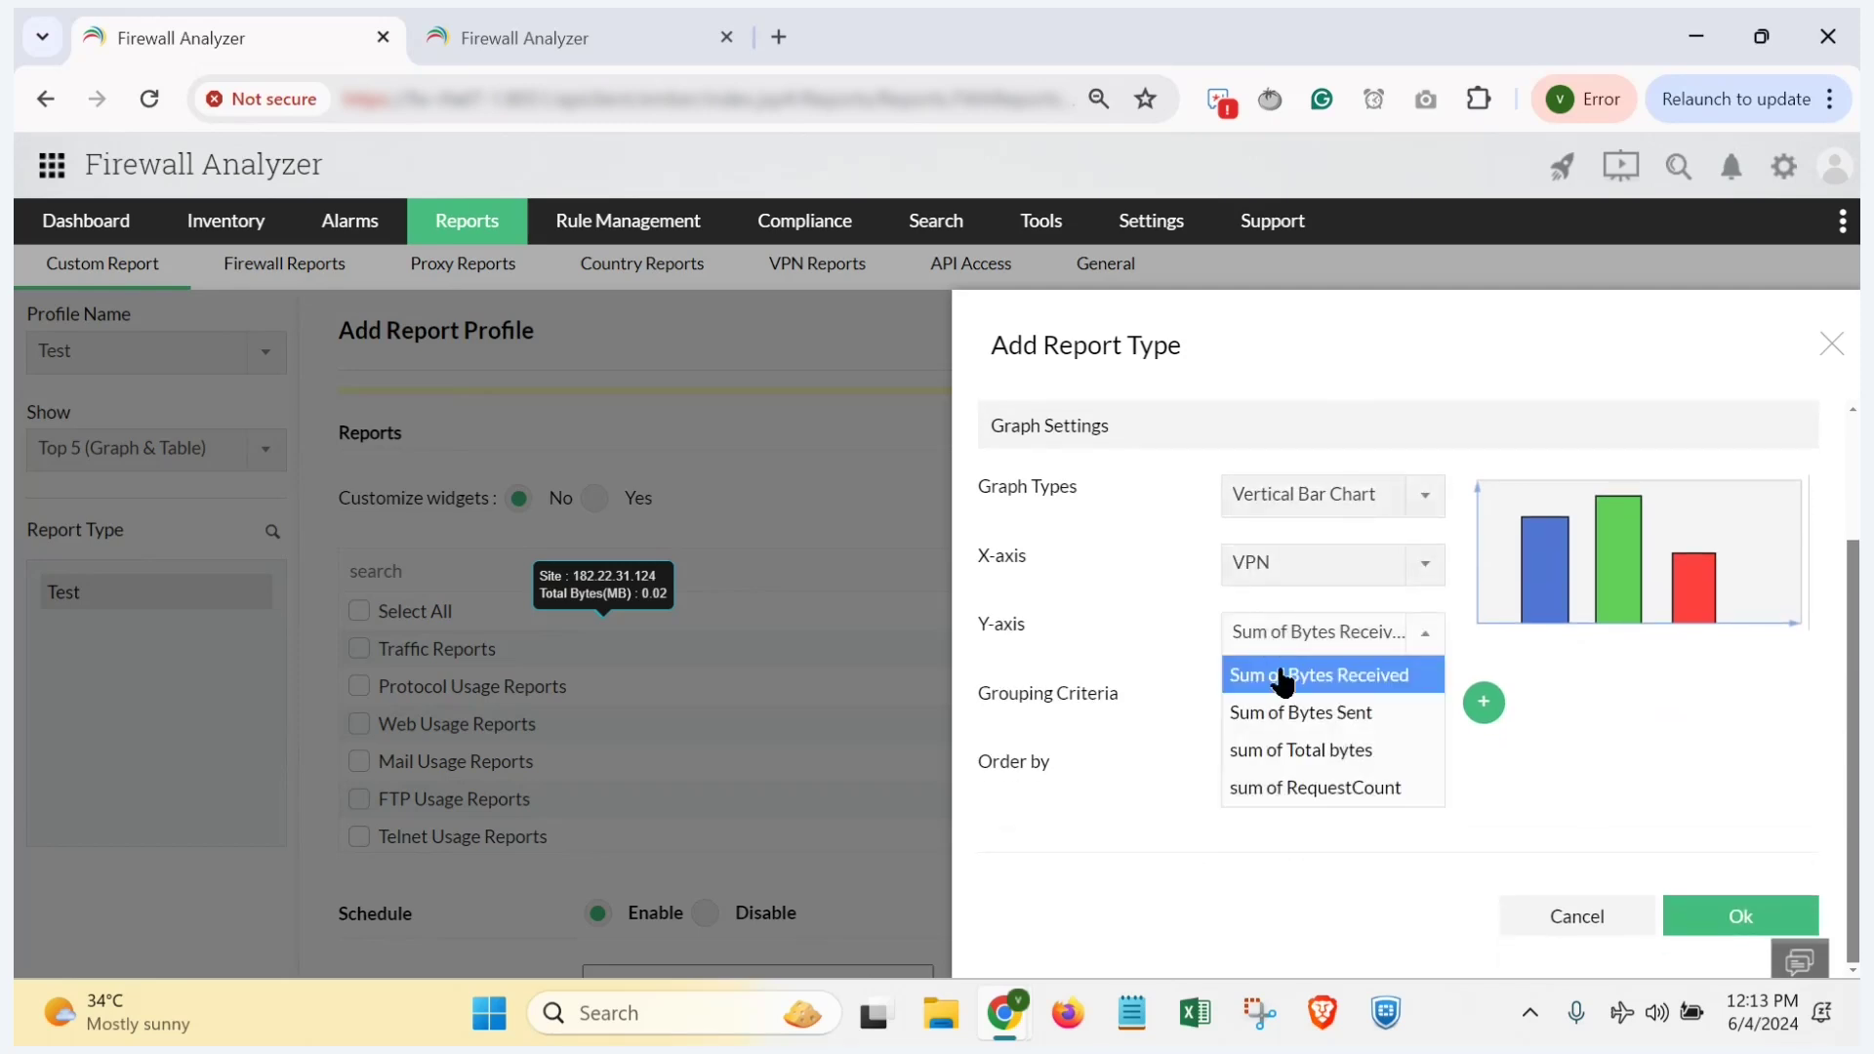
pyautogui.click(1291, 684)
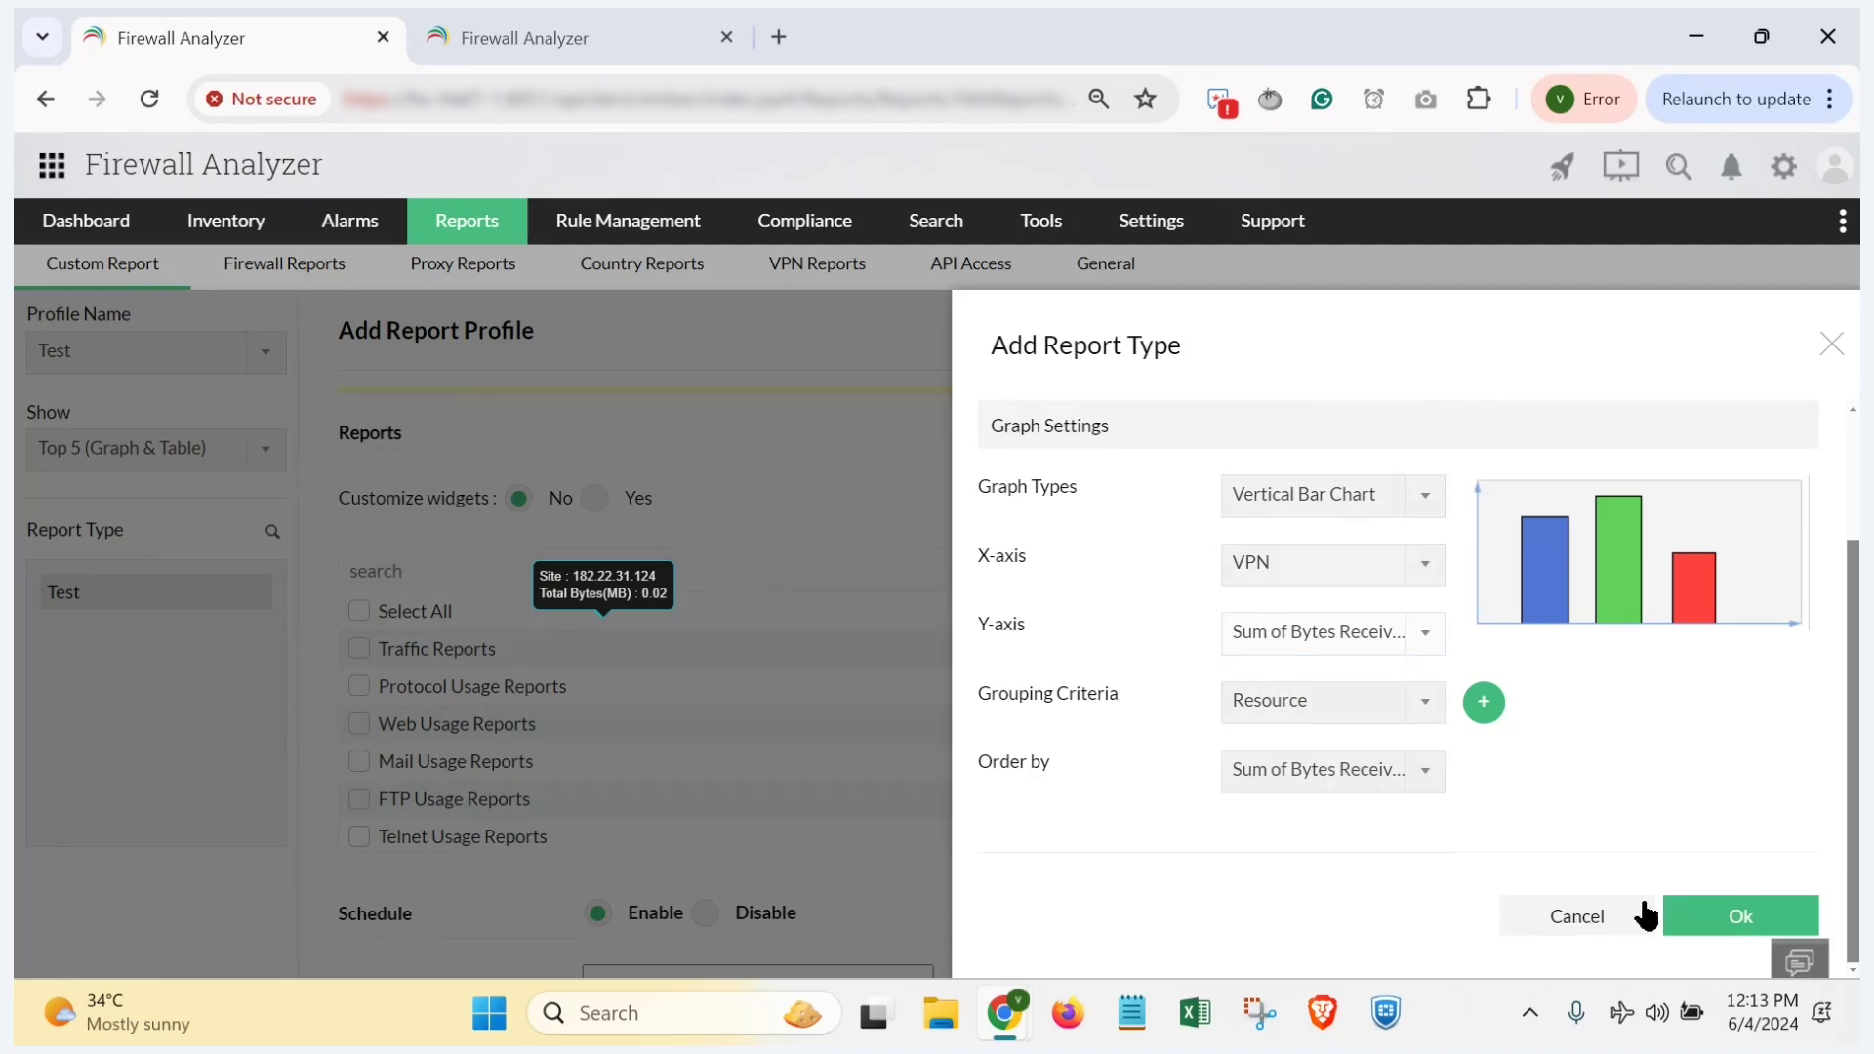
pyautogui.click(1697, 913)
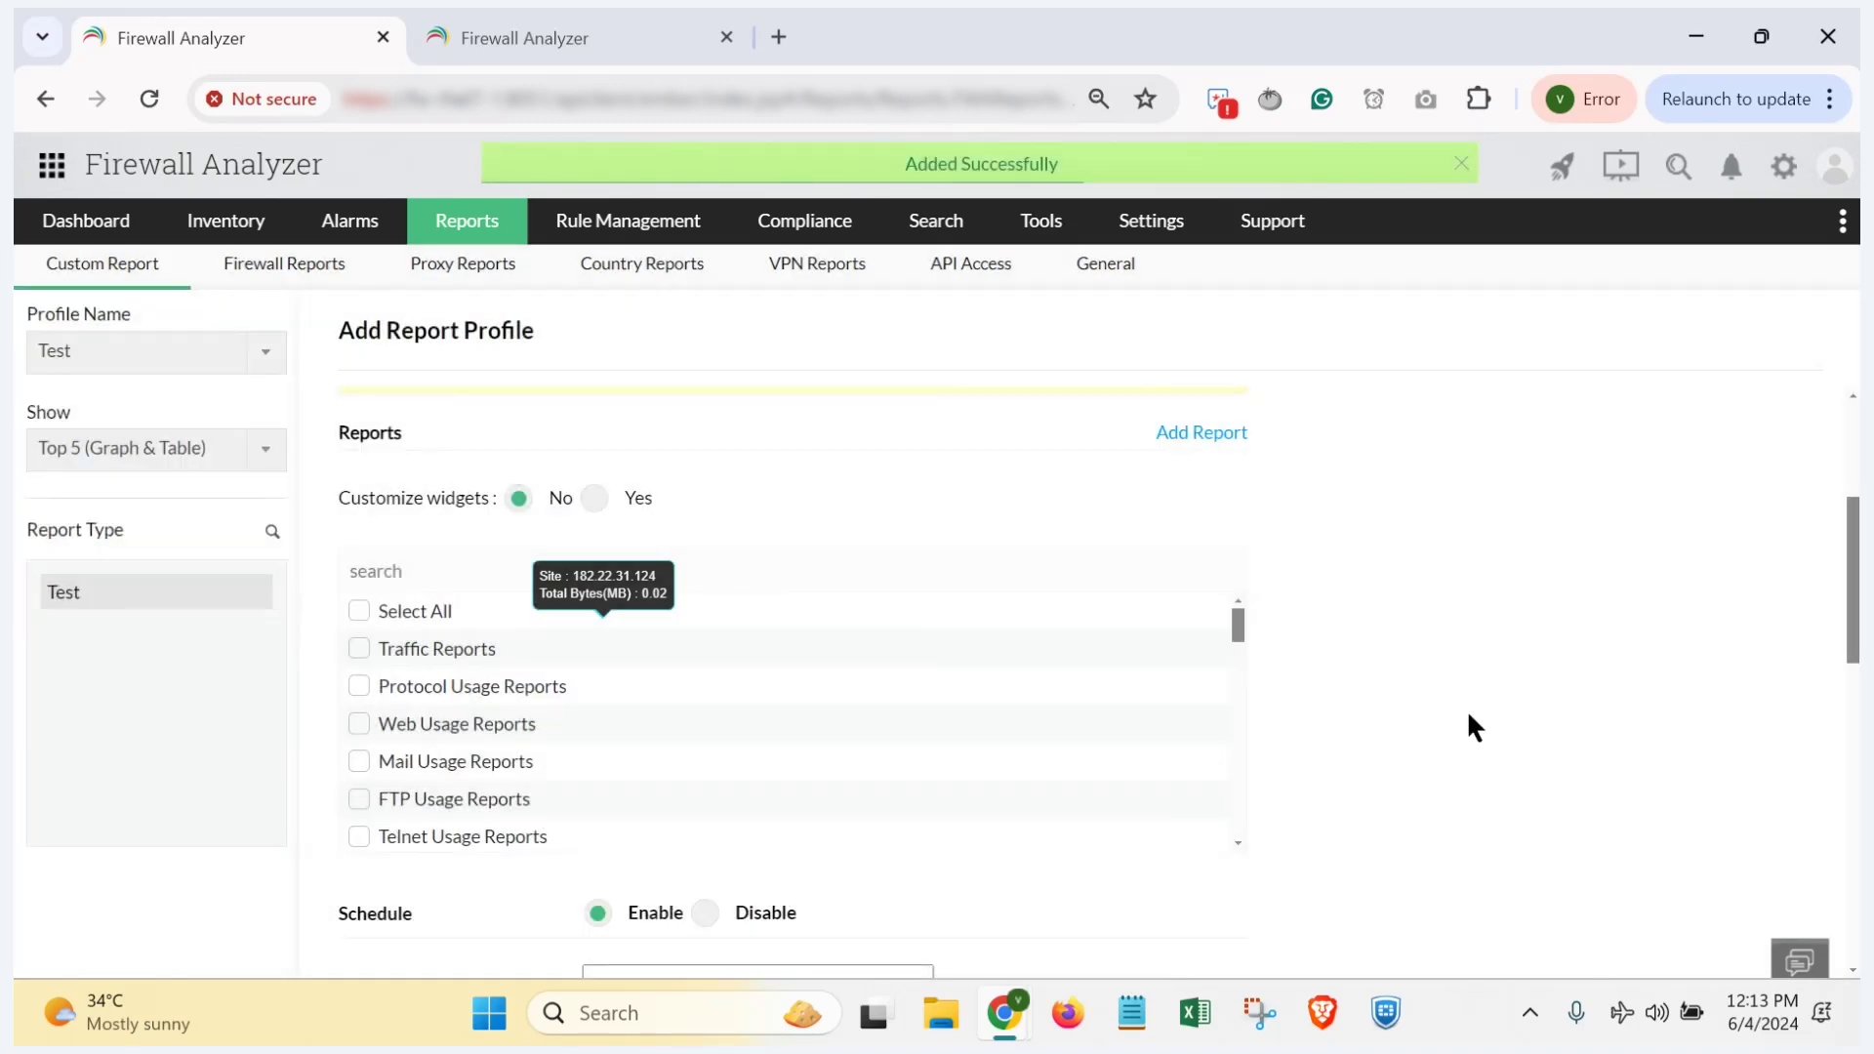
# Step: Select clevel_report in the report profile's list of reports
pyautogui.scroll(-10, 904, 741)
pyautogui.scroll(10, 717, 793)
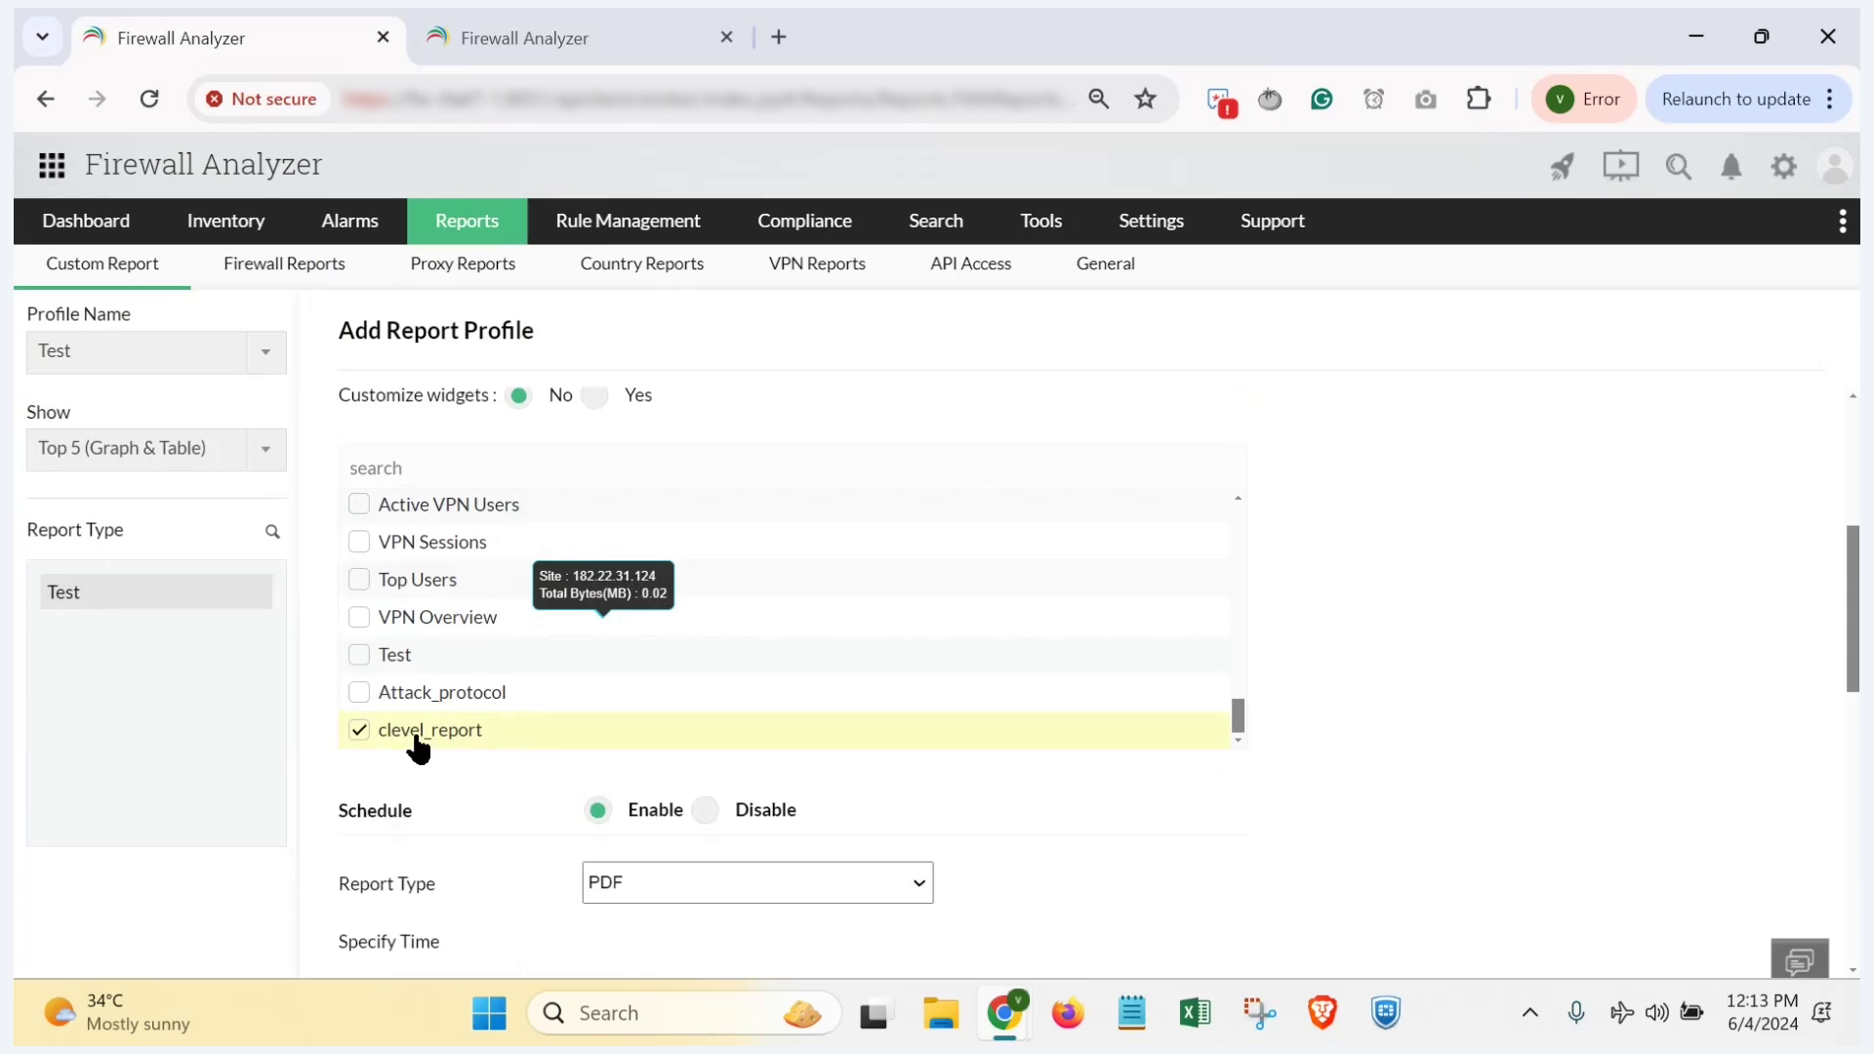
pyautogui.scroll(-1, 1372, 771)
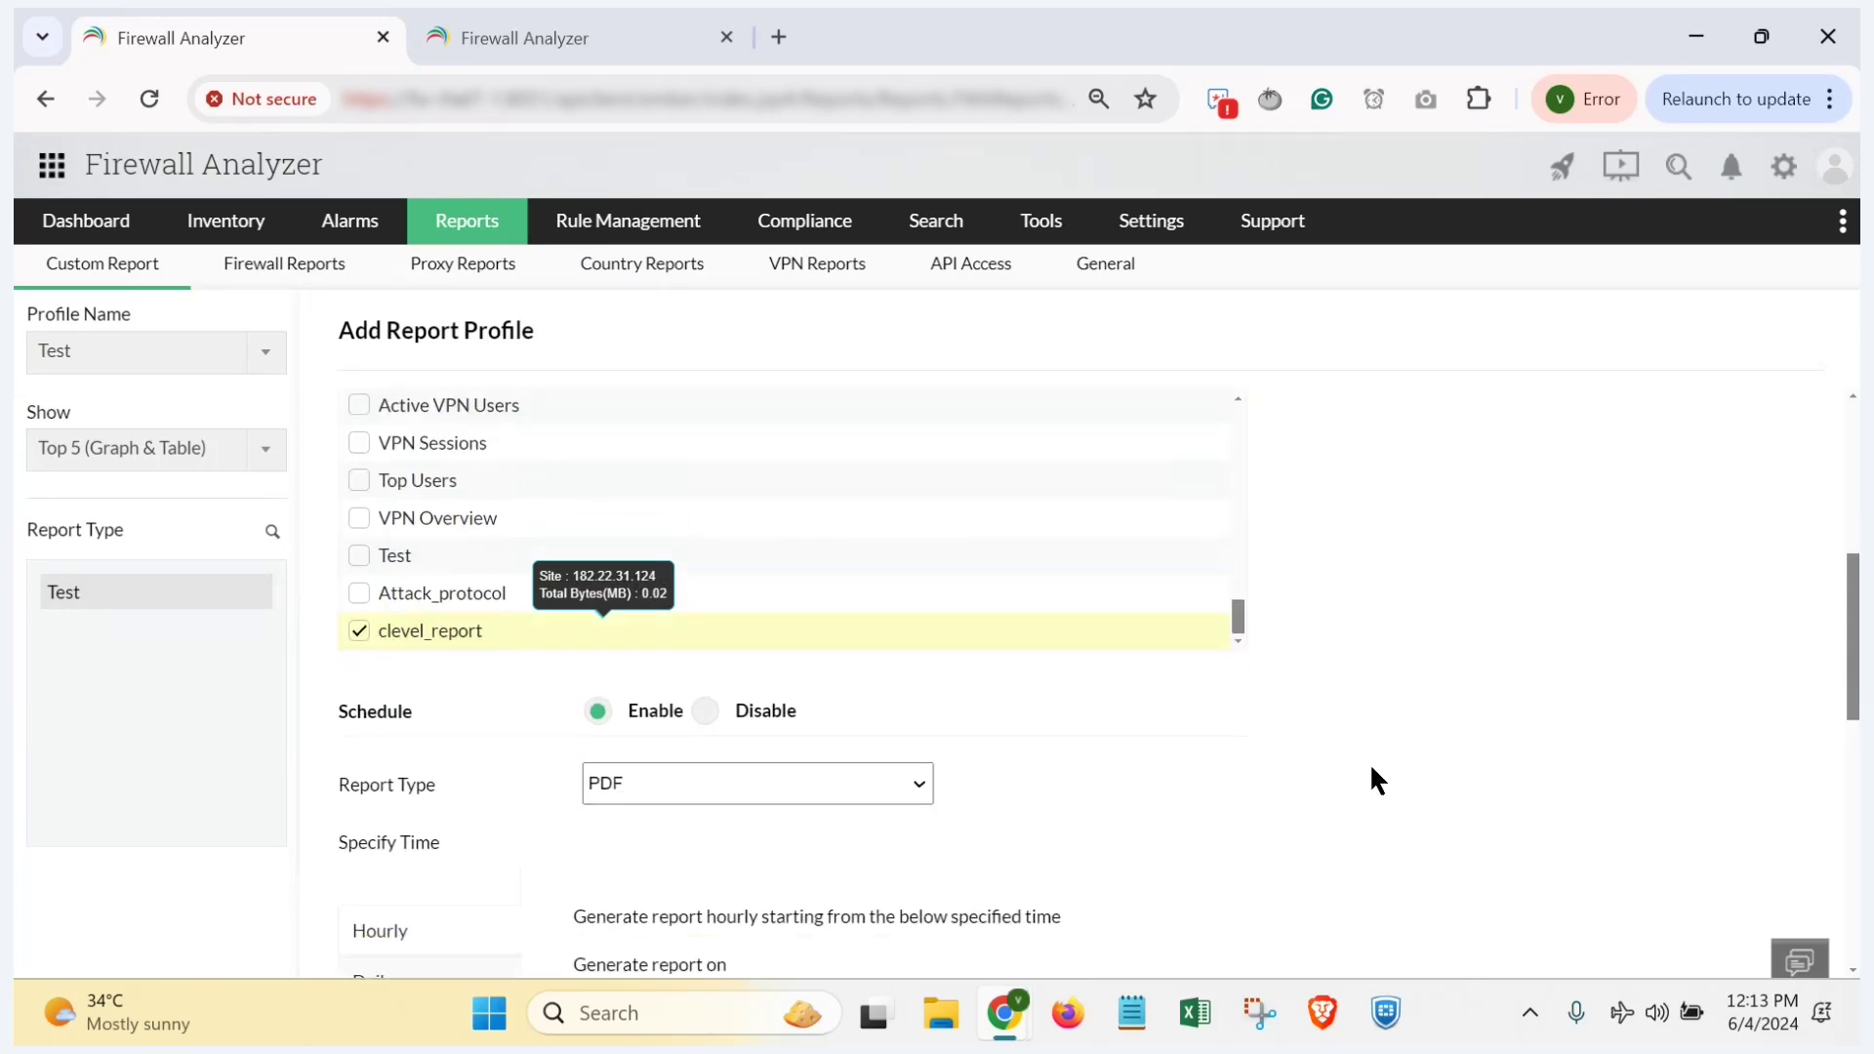
# Step: Turn the profile's schedule off and back on, and examine its report format, timing and mail notification options
pyautogui.scroll(-2, 1369, 763)
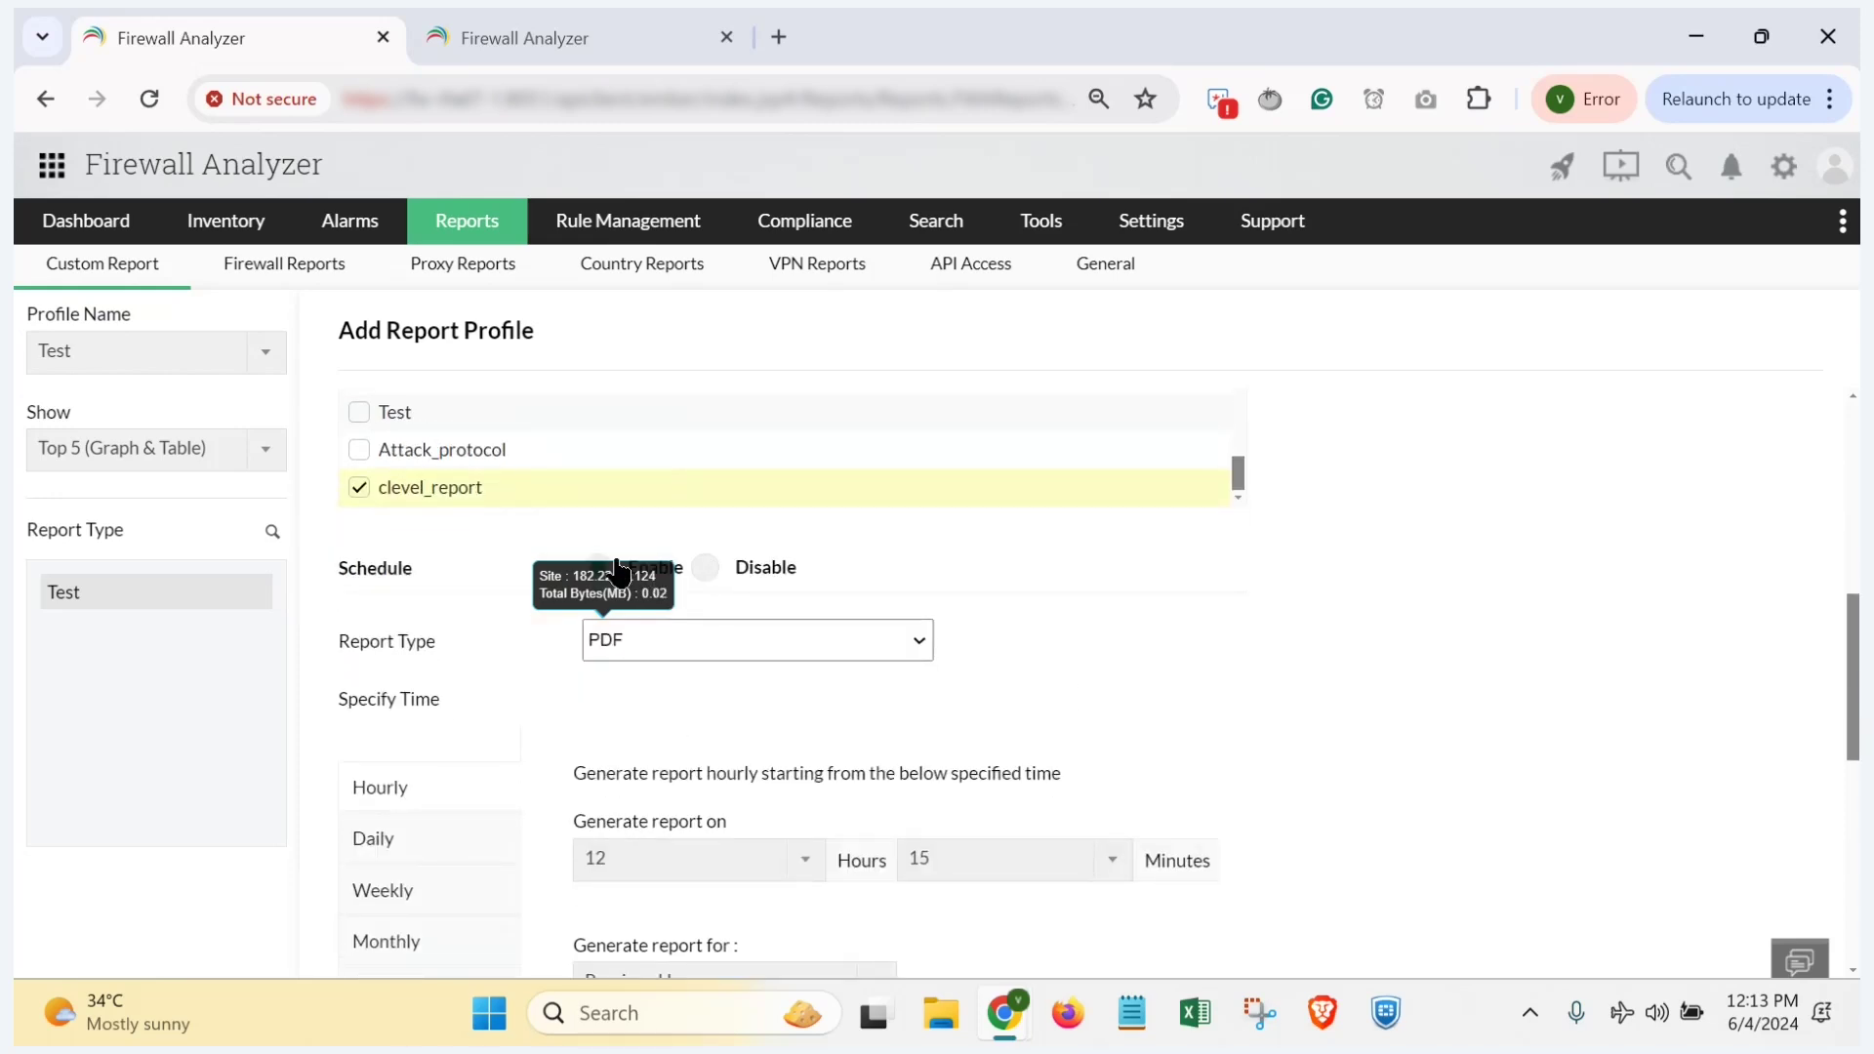
pyautogui.click(705, 569)
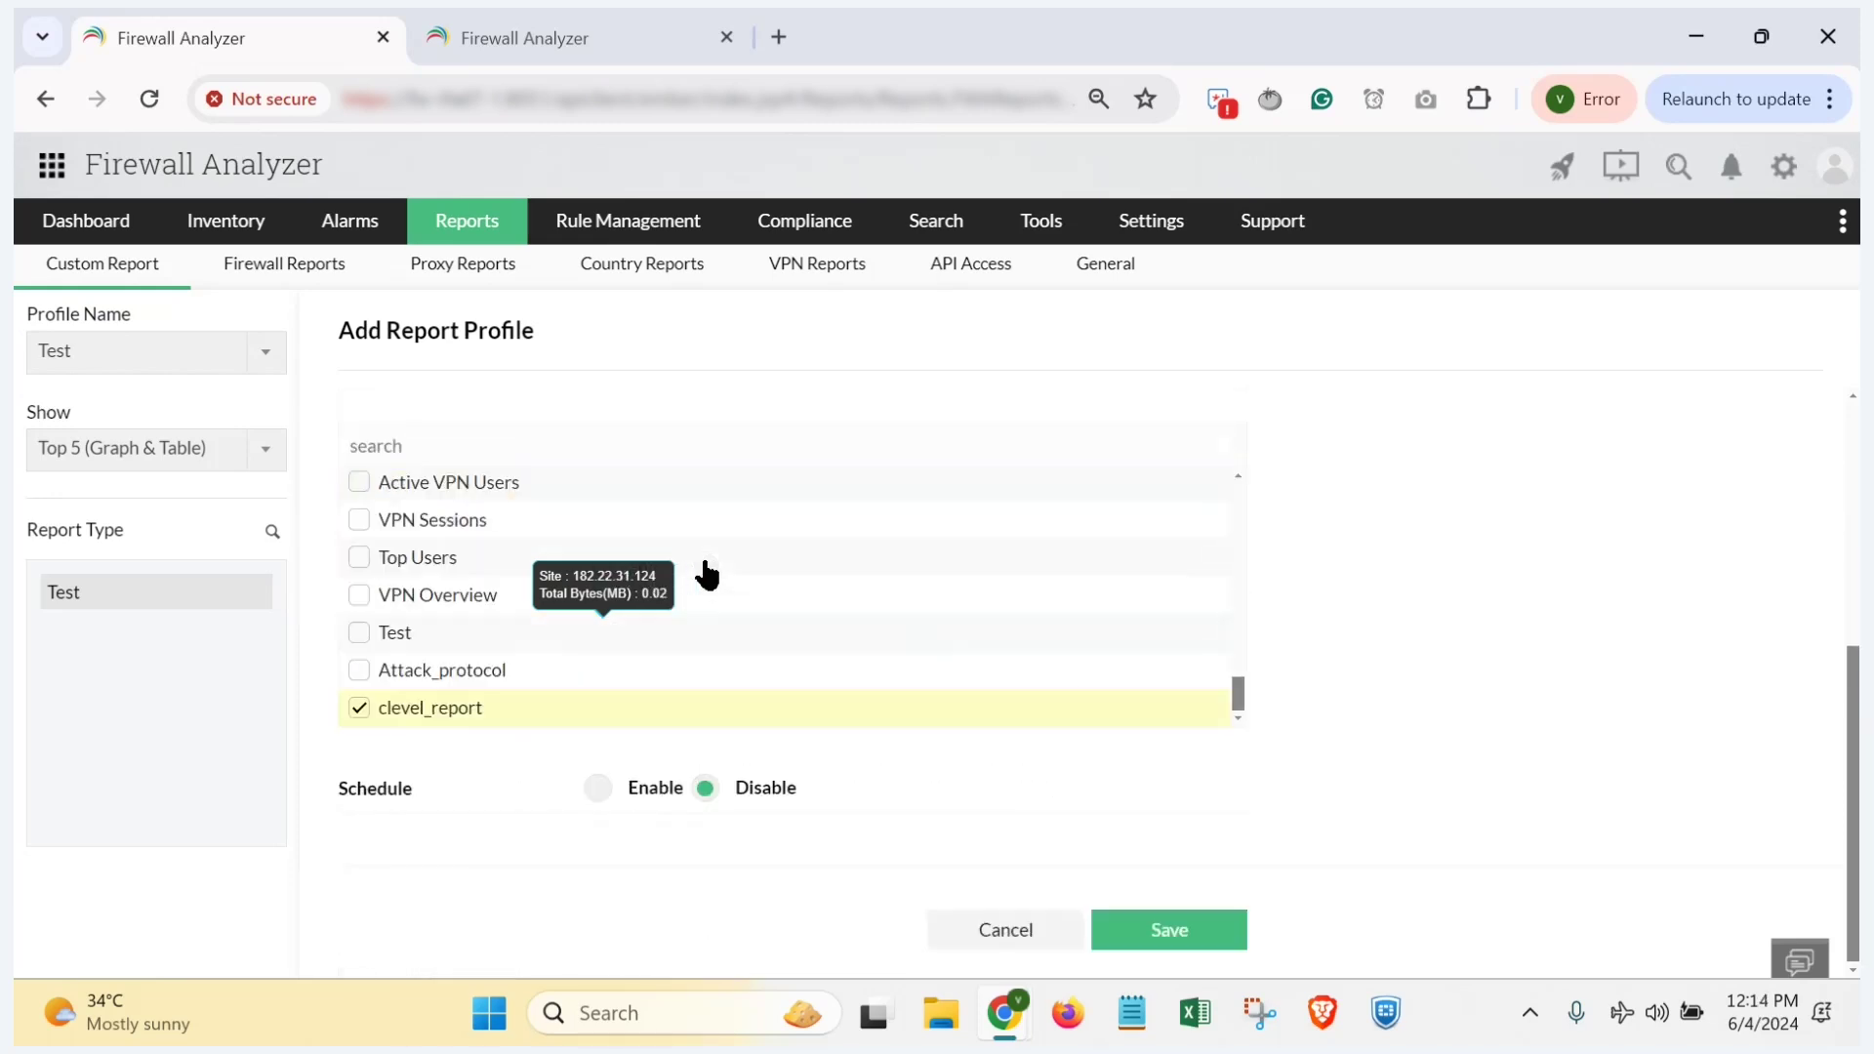
pyautogui.click(597, 788)
pyautogui.scroll(-2, 1015, 781)
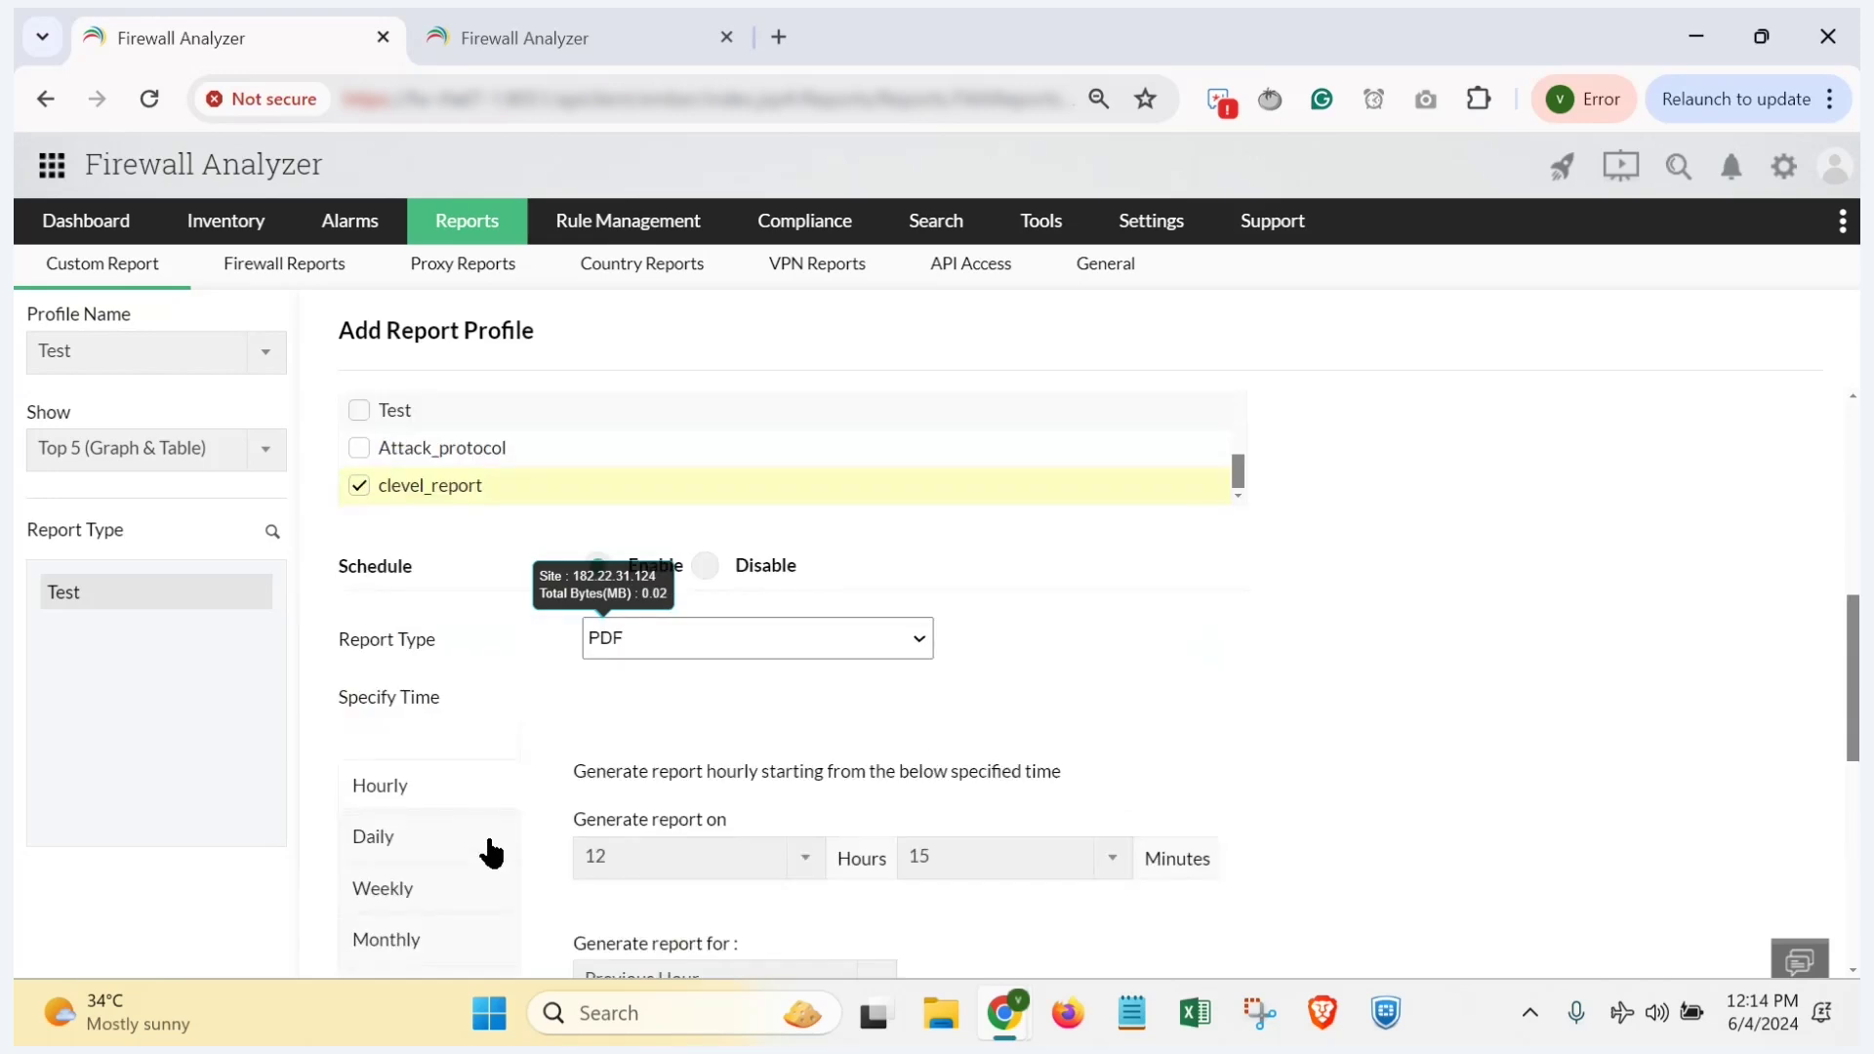
pyautogui.scroll(-1, 489, 853)
pyautogui.scroll(-2, 468, 810)
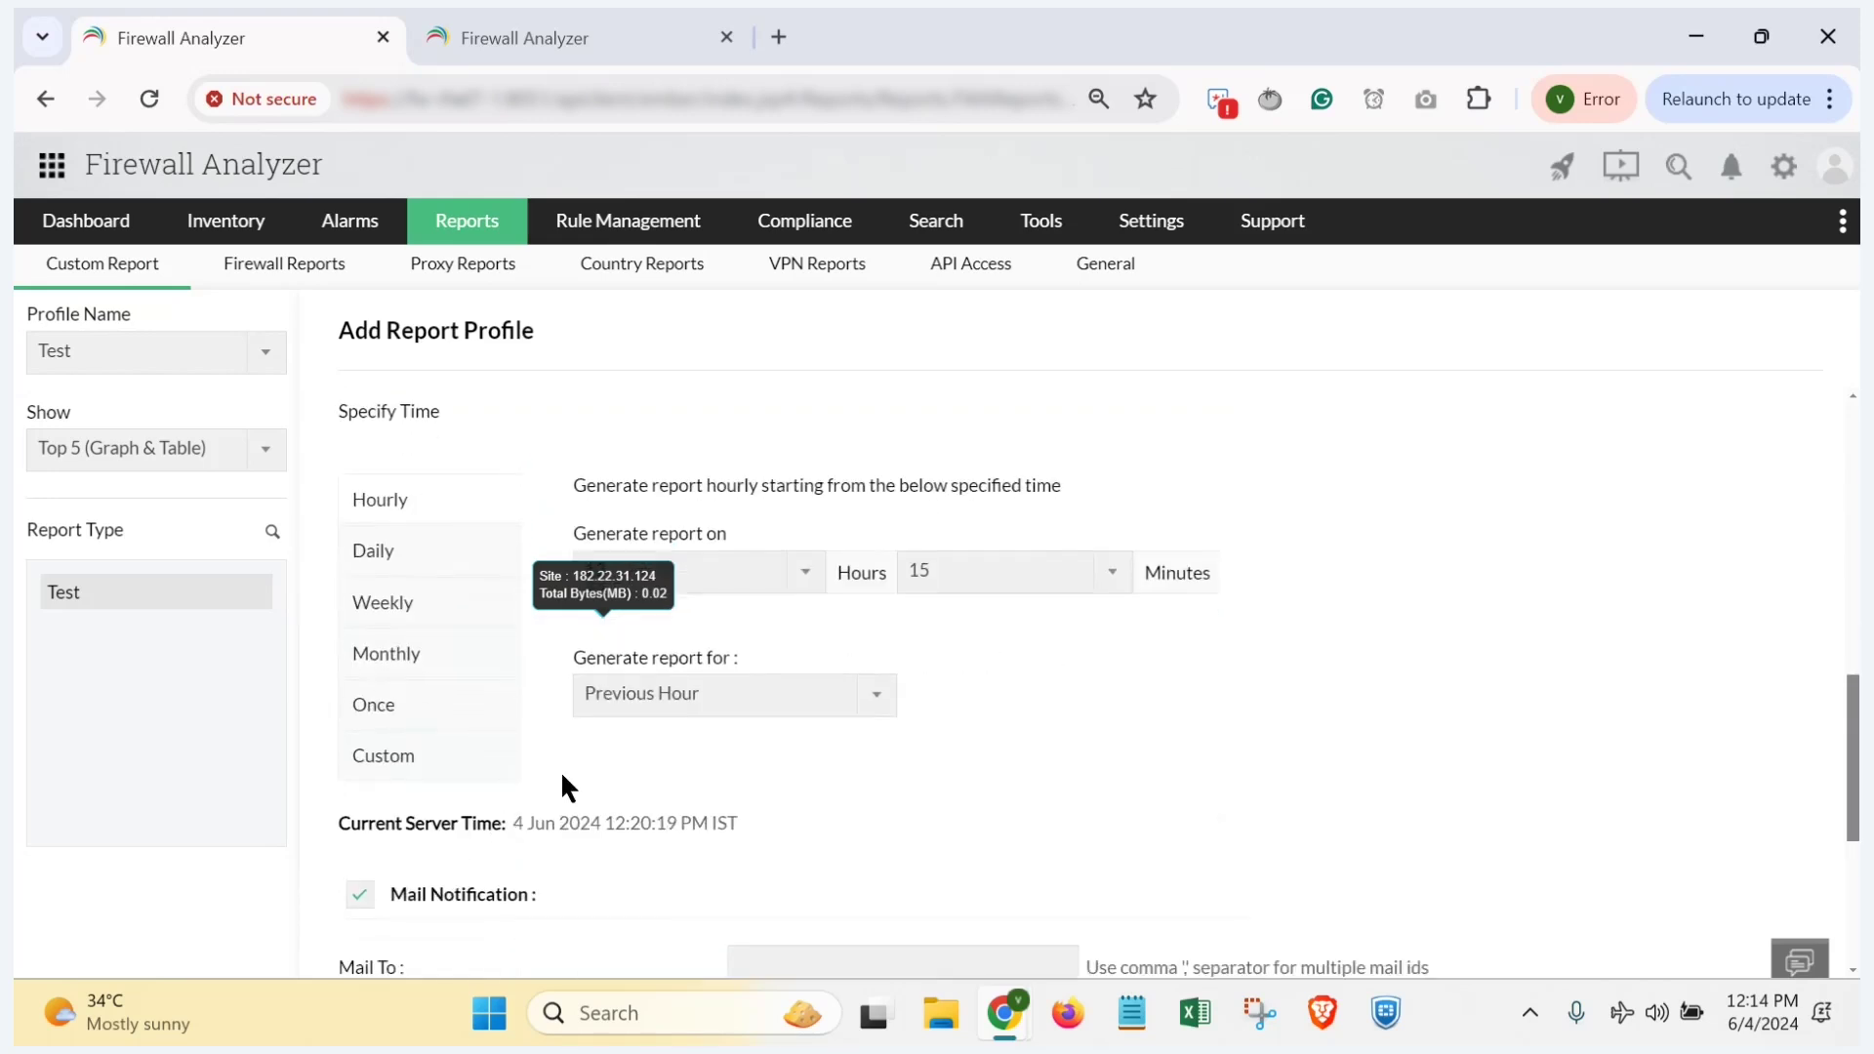
pyautogui.scroll(-1, 561, 770)
pyautogui.scroll(-2, 572, 711)
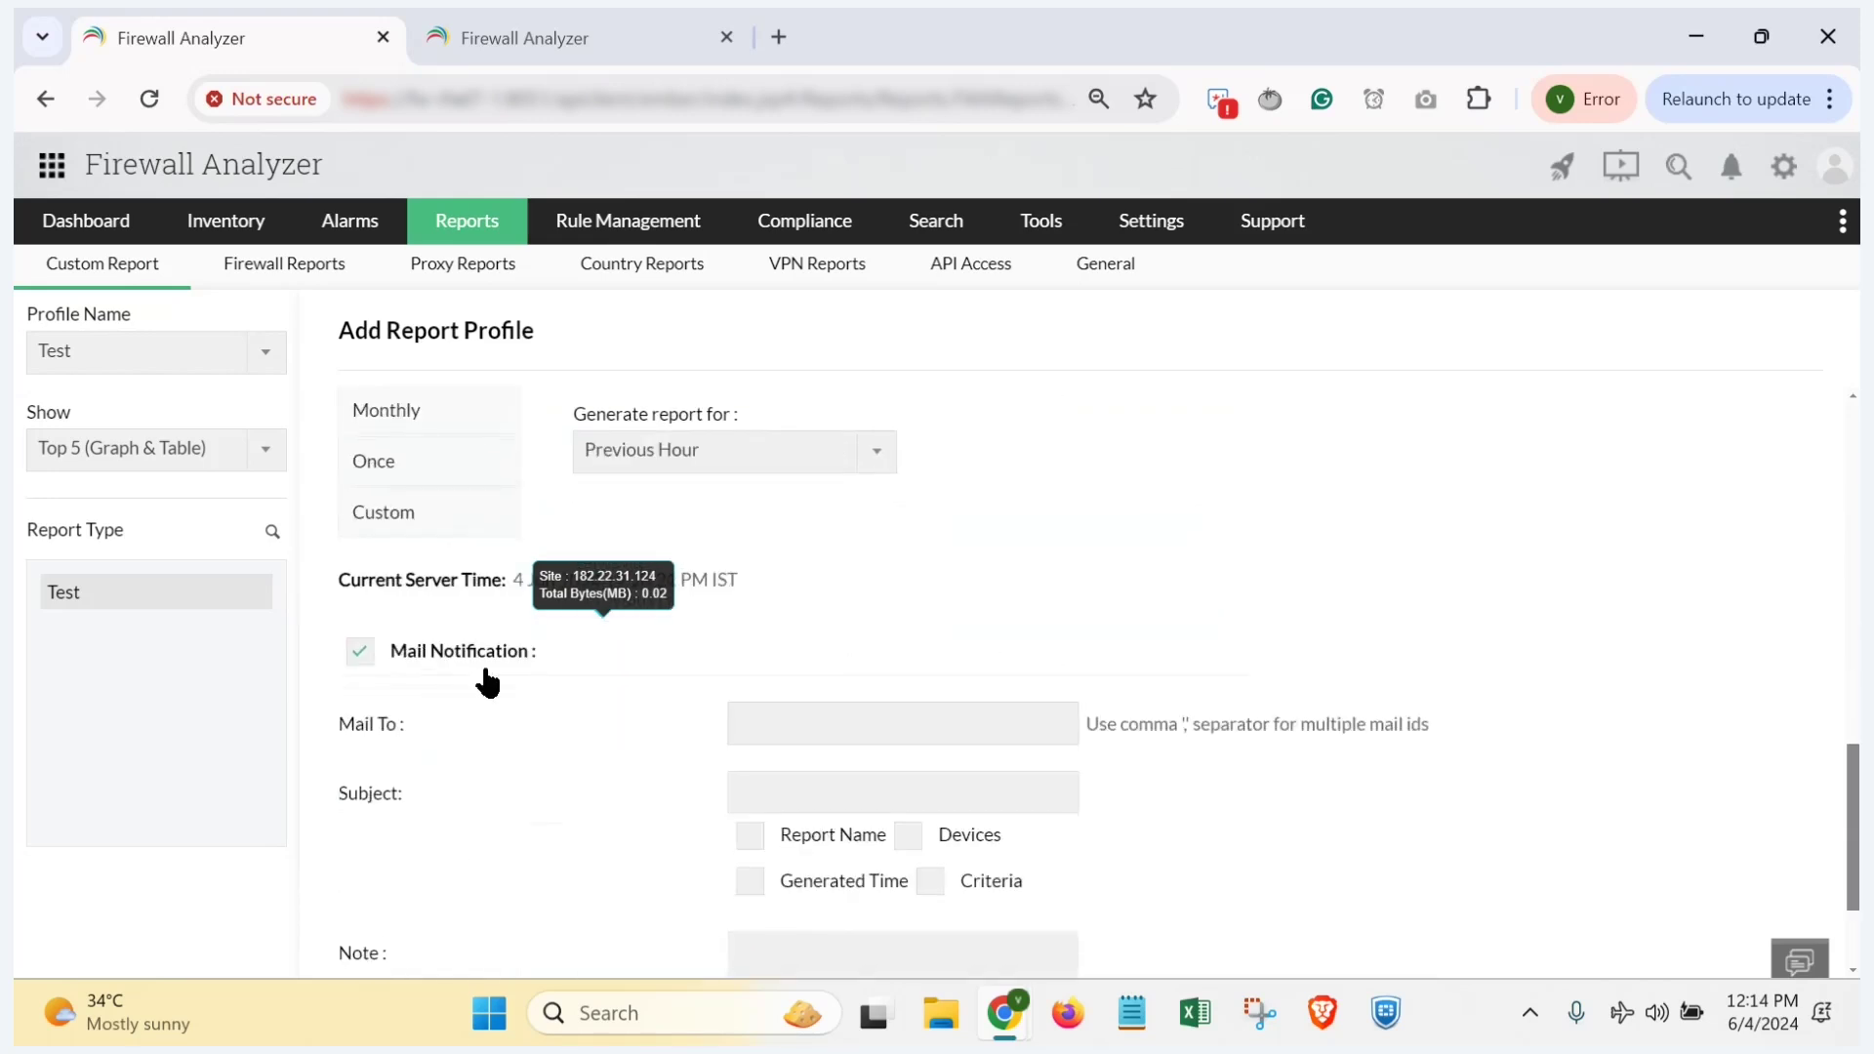
# Step: Turn off the schedule's mail notification and save the report profile
pyautogui.click(756, 733)
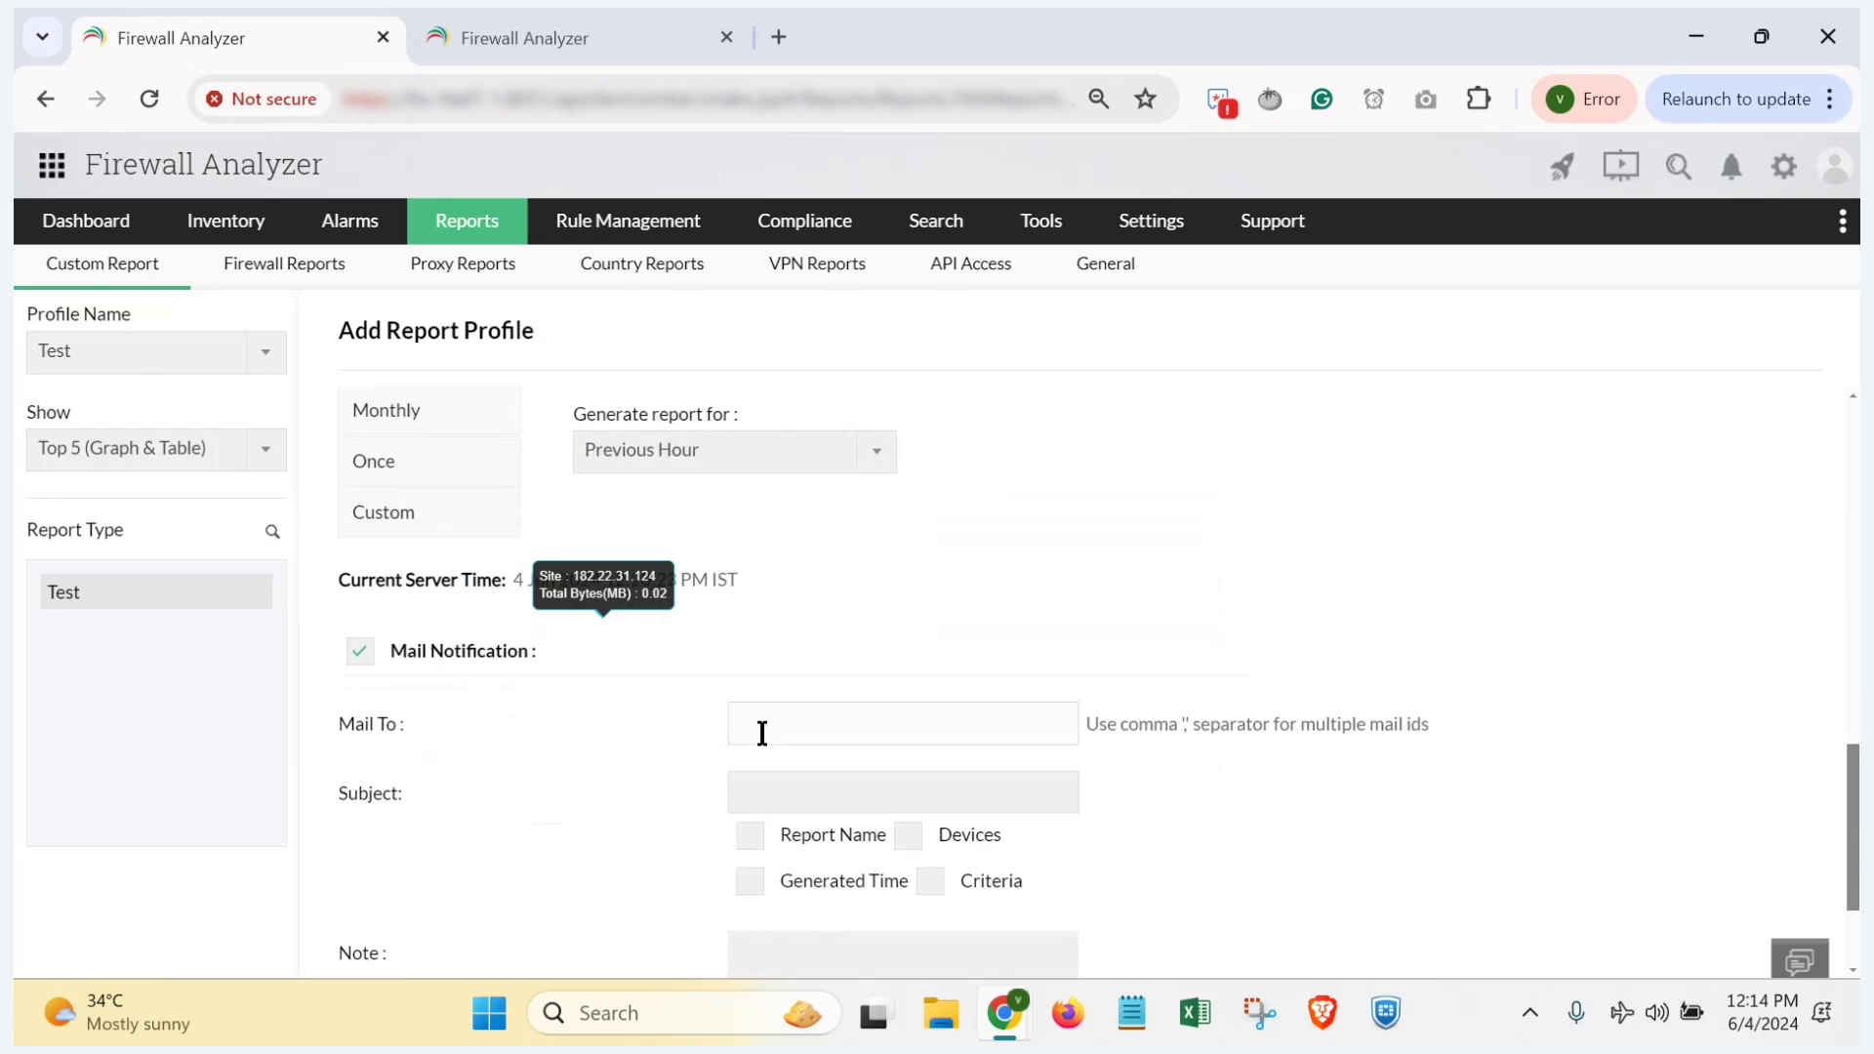
pyautogui.click(762, 733)
pyautogui.click(495, 779)
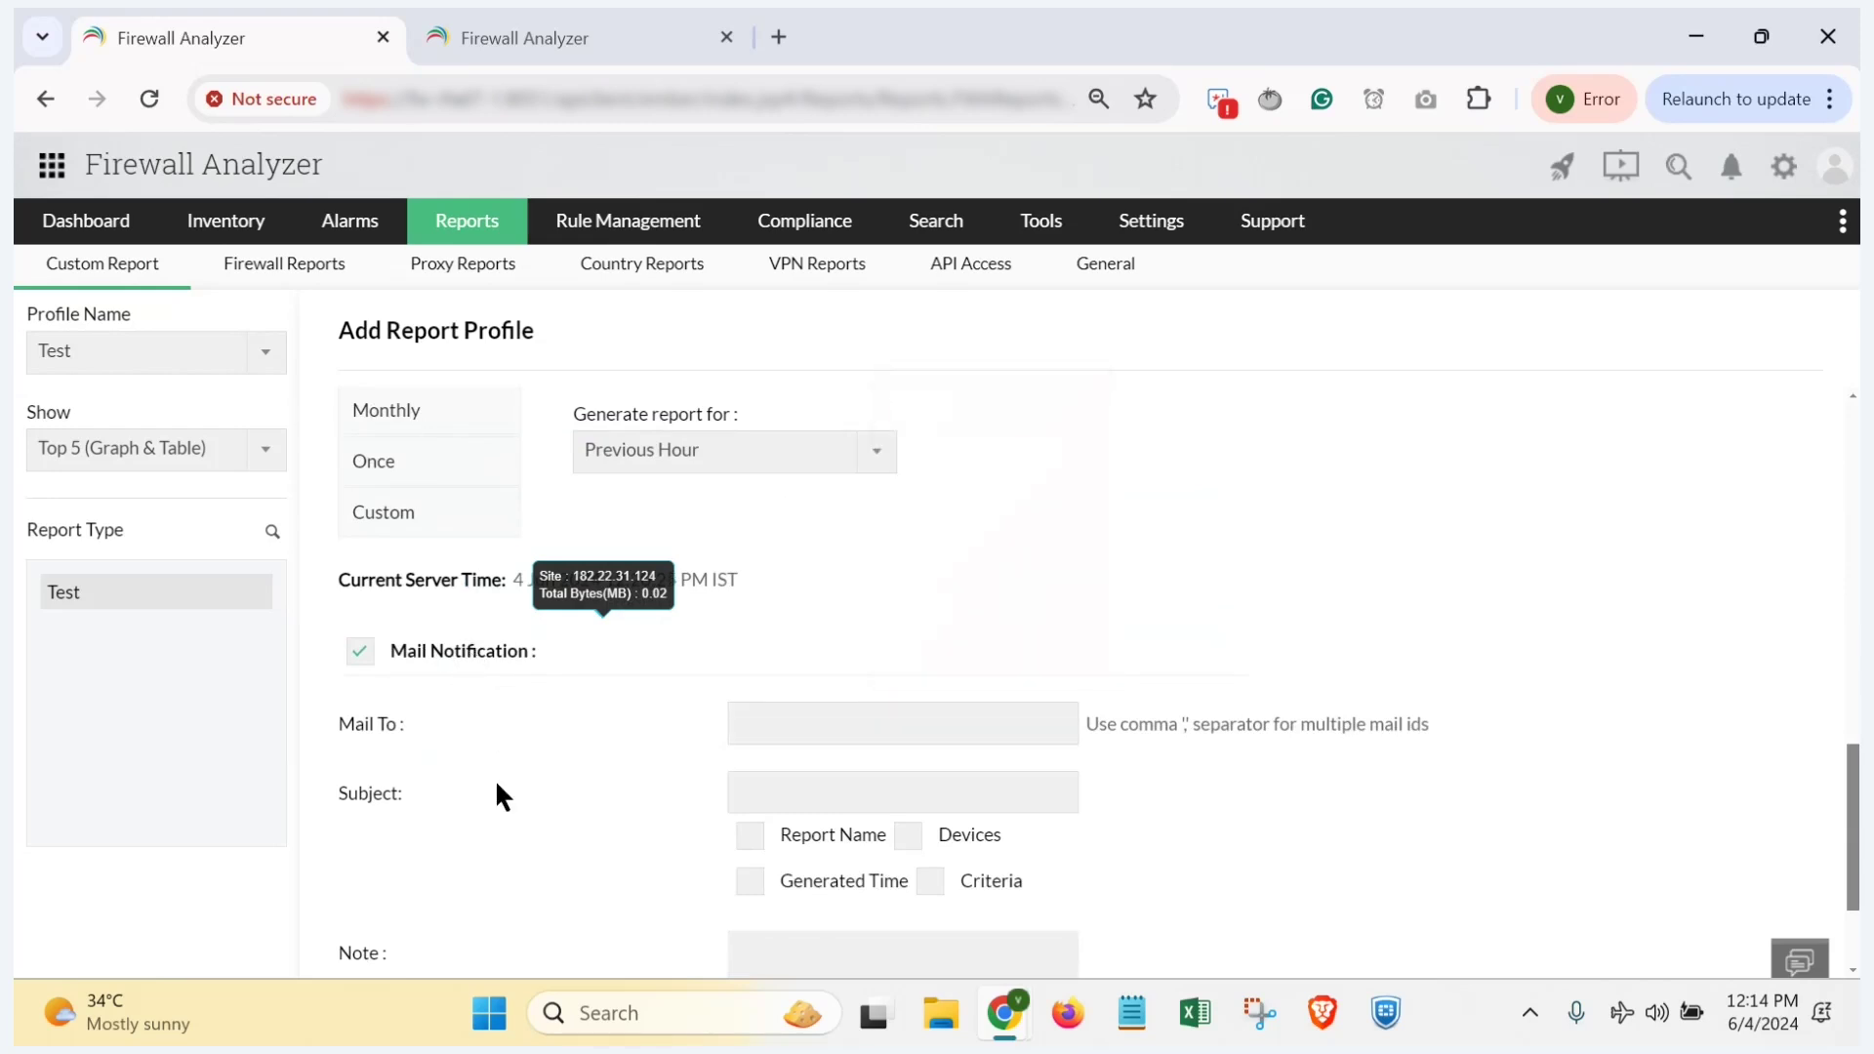
pyautogui.scroll(-1, 565, 750)
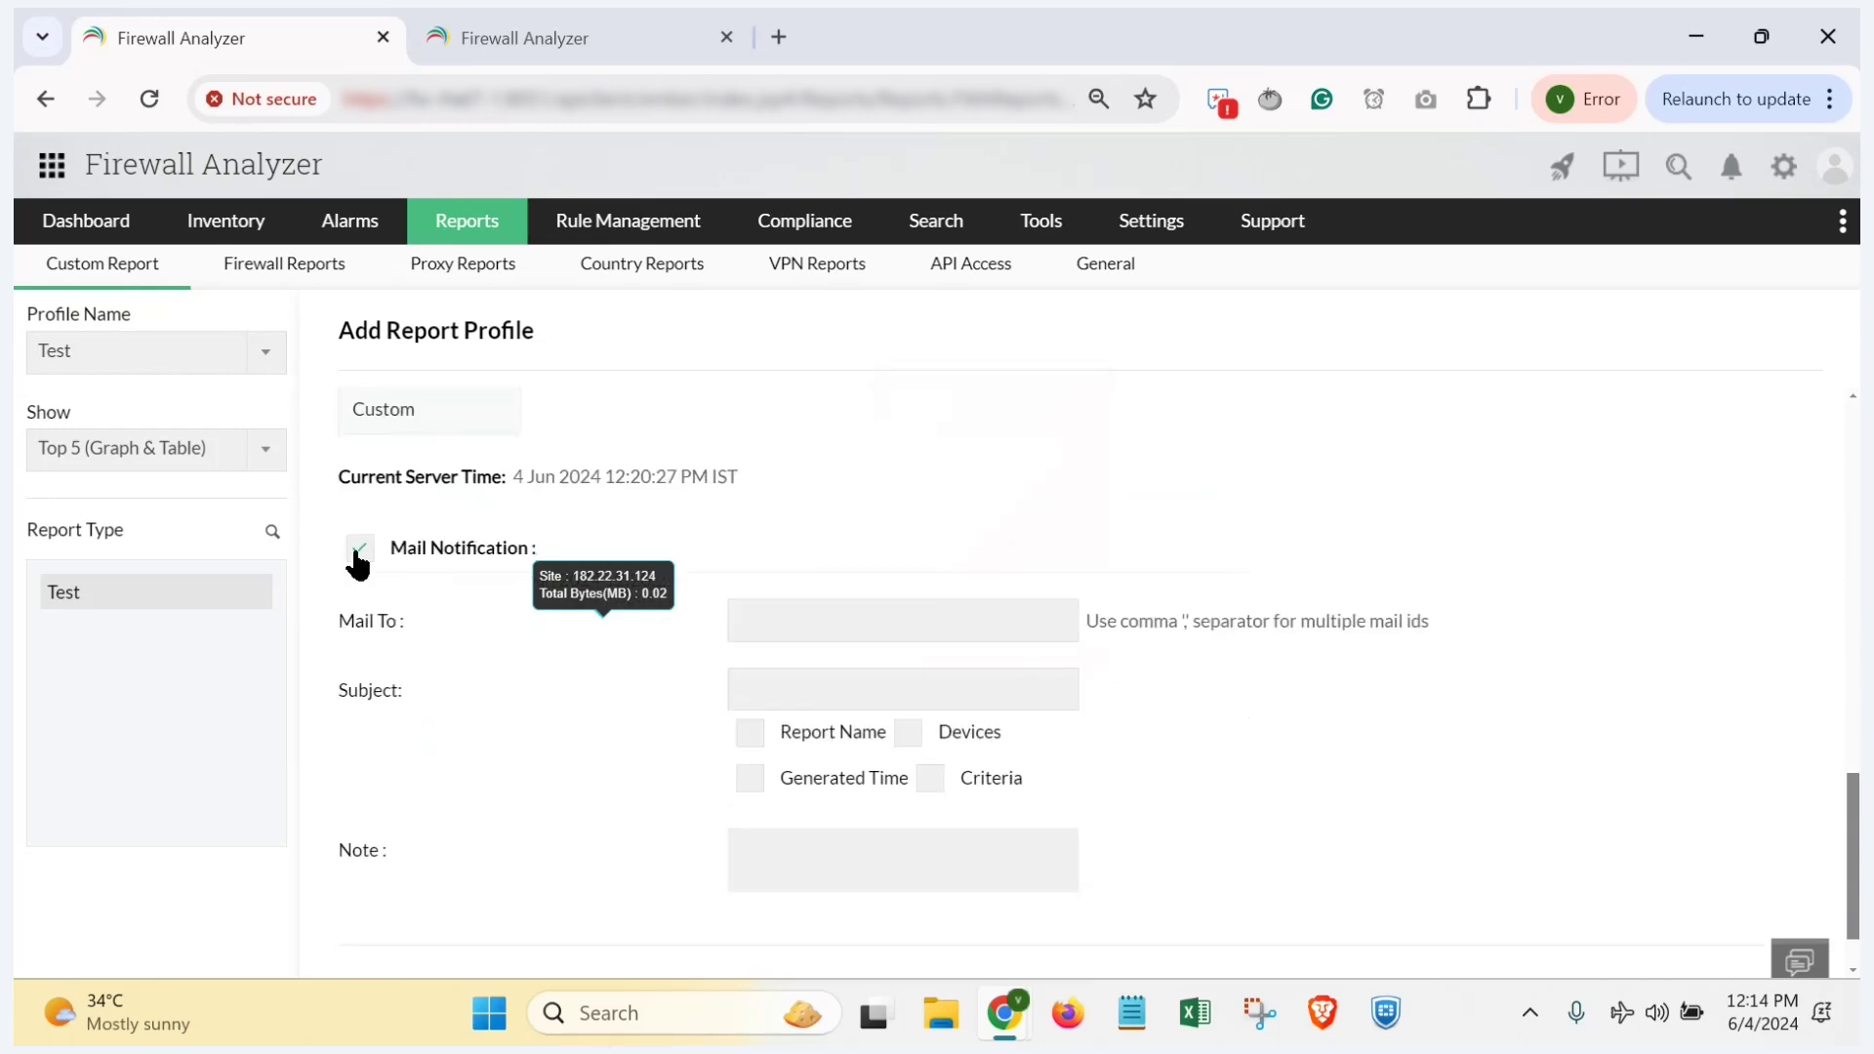
pyautogui.scroll(-1, 778, 808)
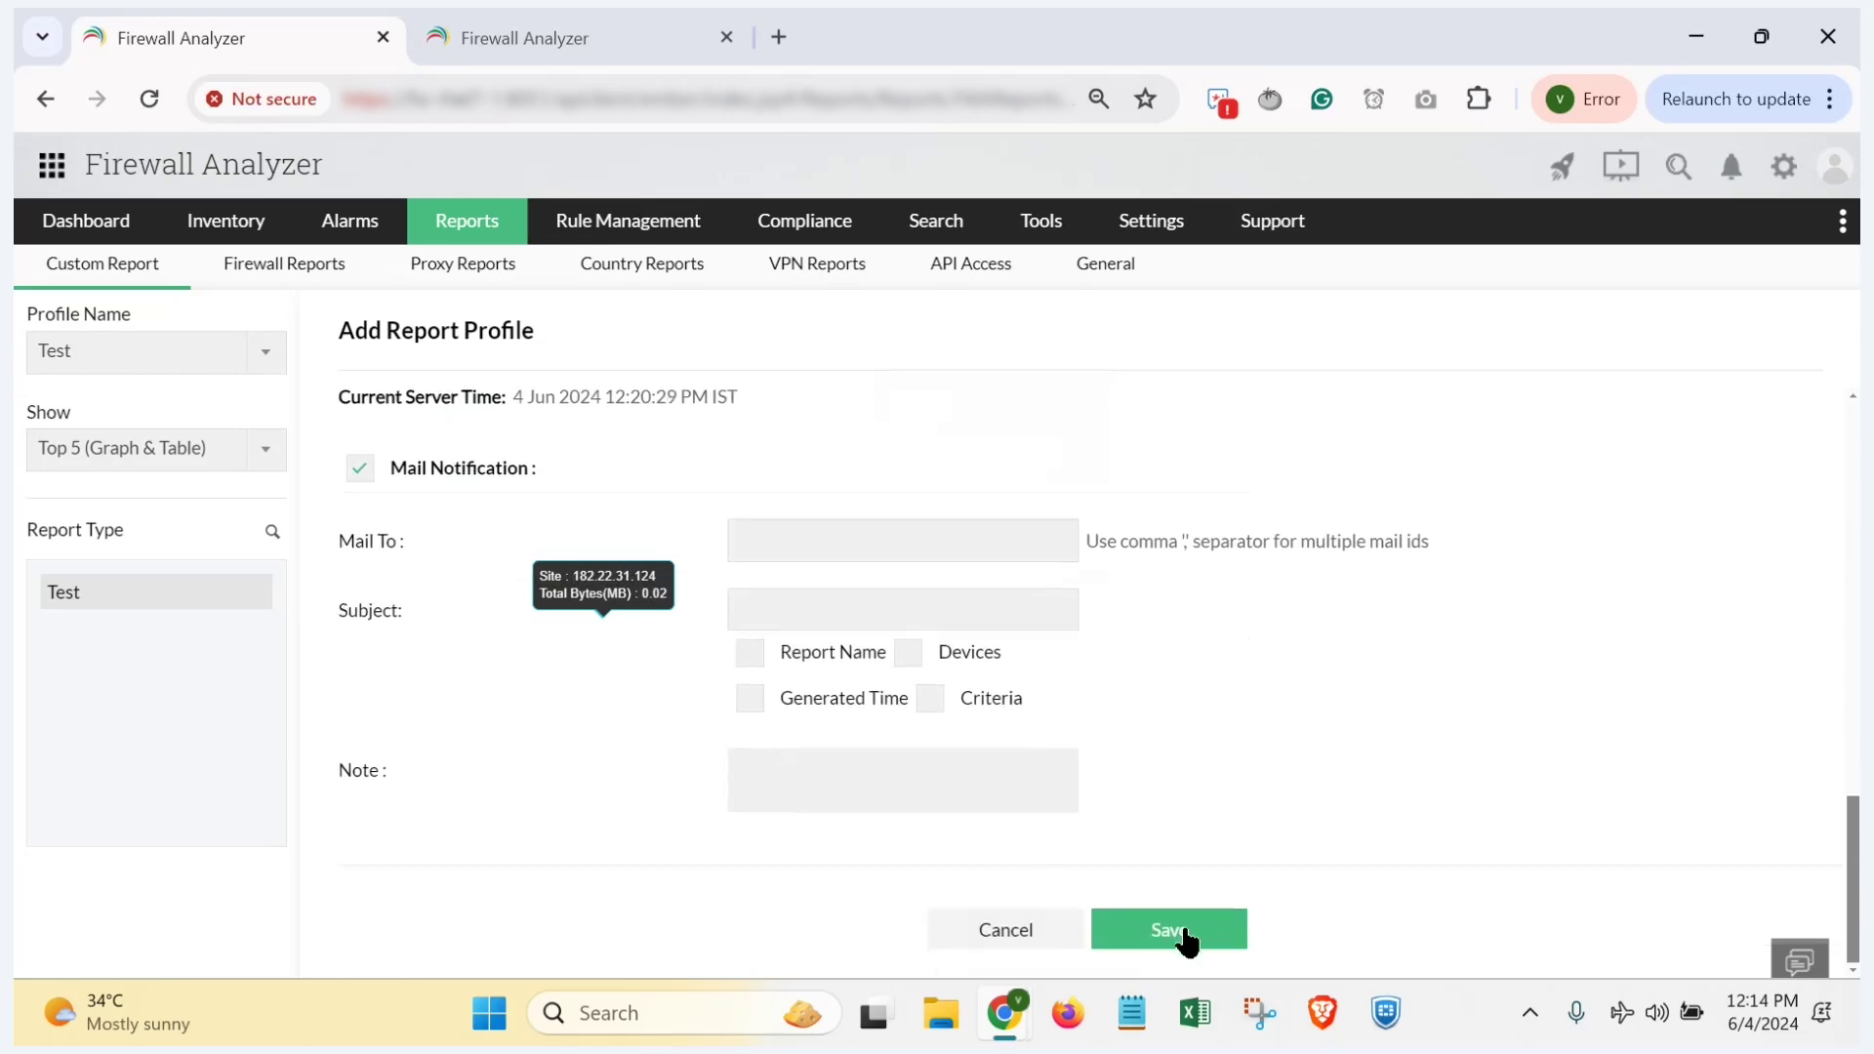
pyautogui.click(360, 467)
pyautogui.click(1141, 933)
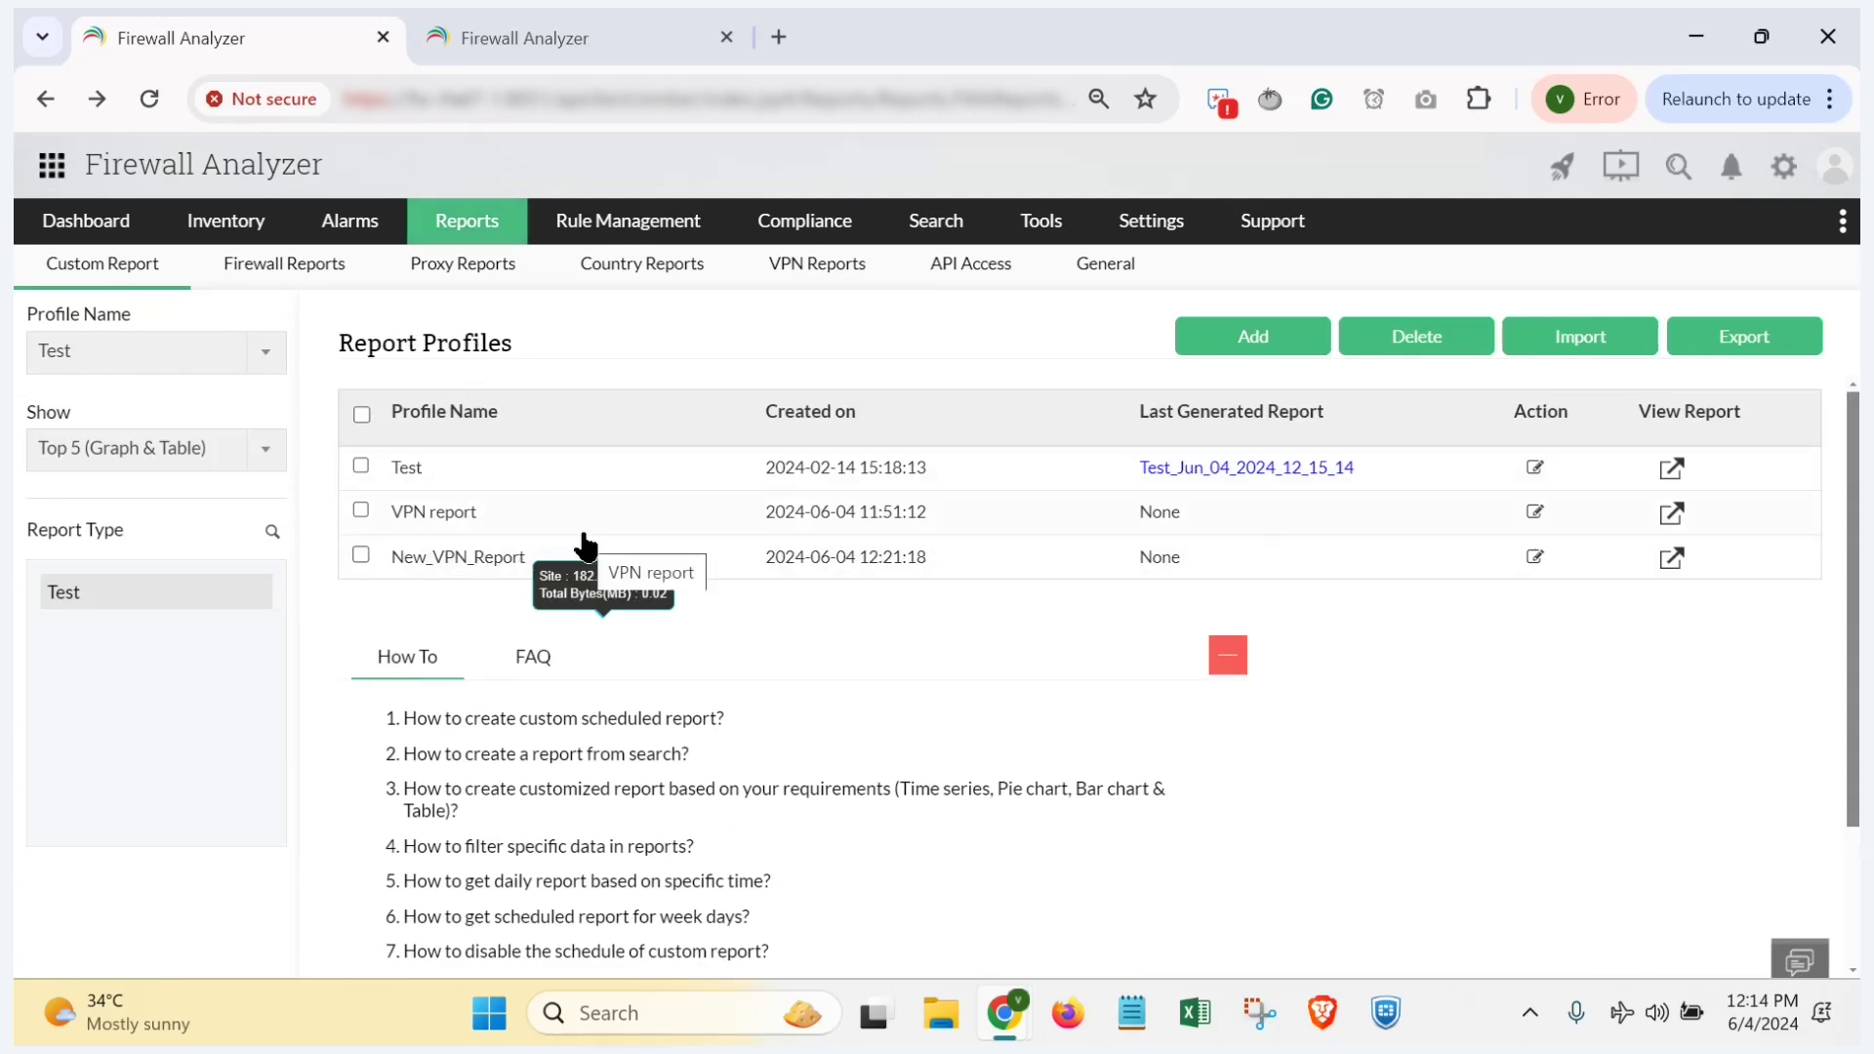
pyautogui.hotkey('alt', 'Tab')
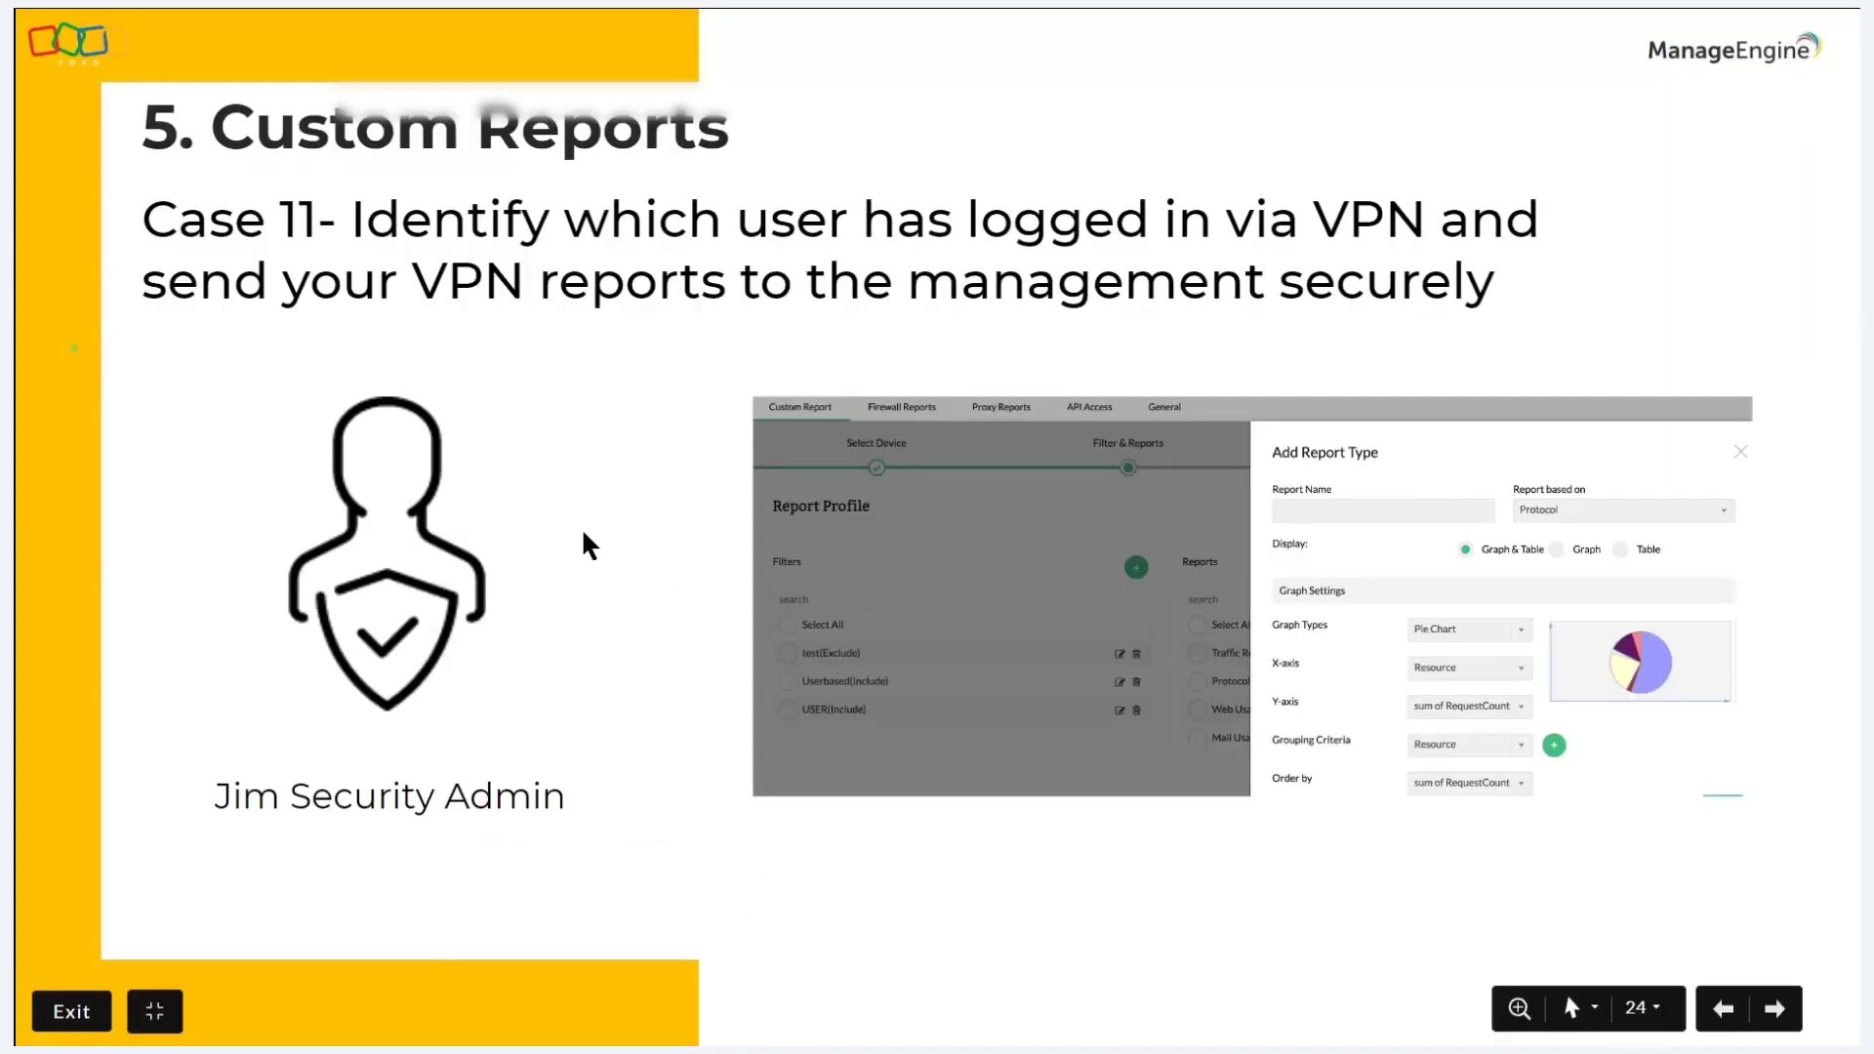
pyautogui.press('Right')
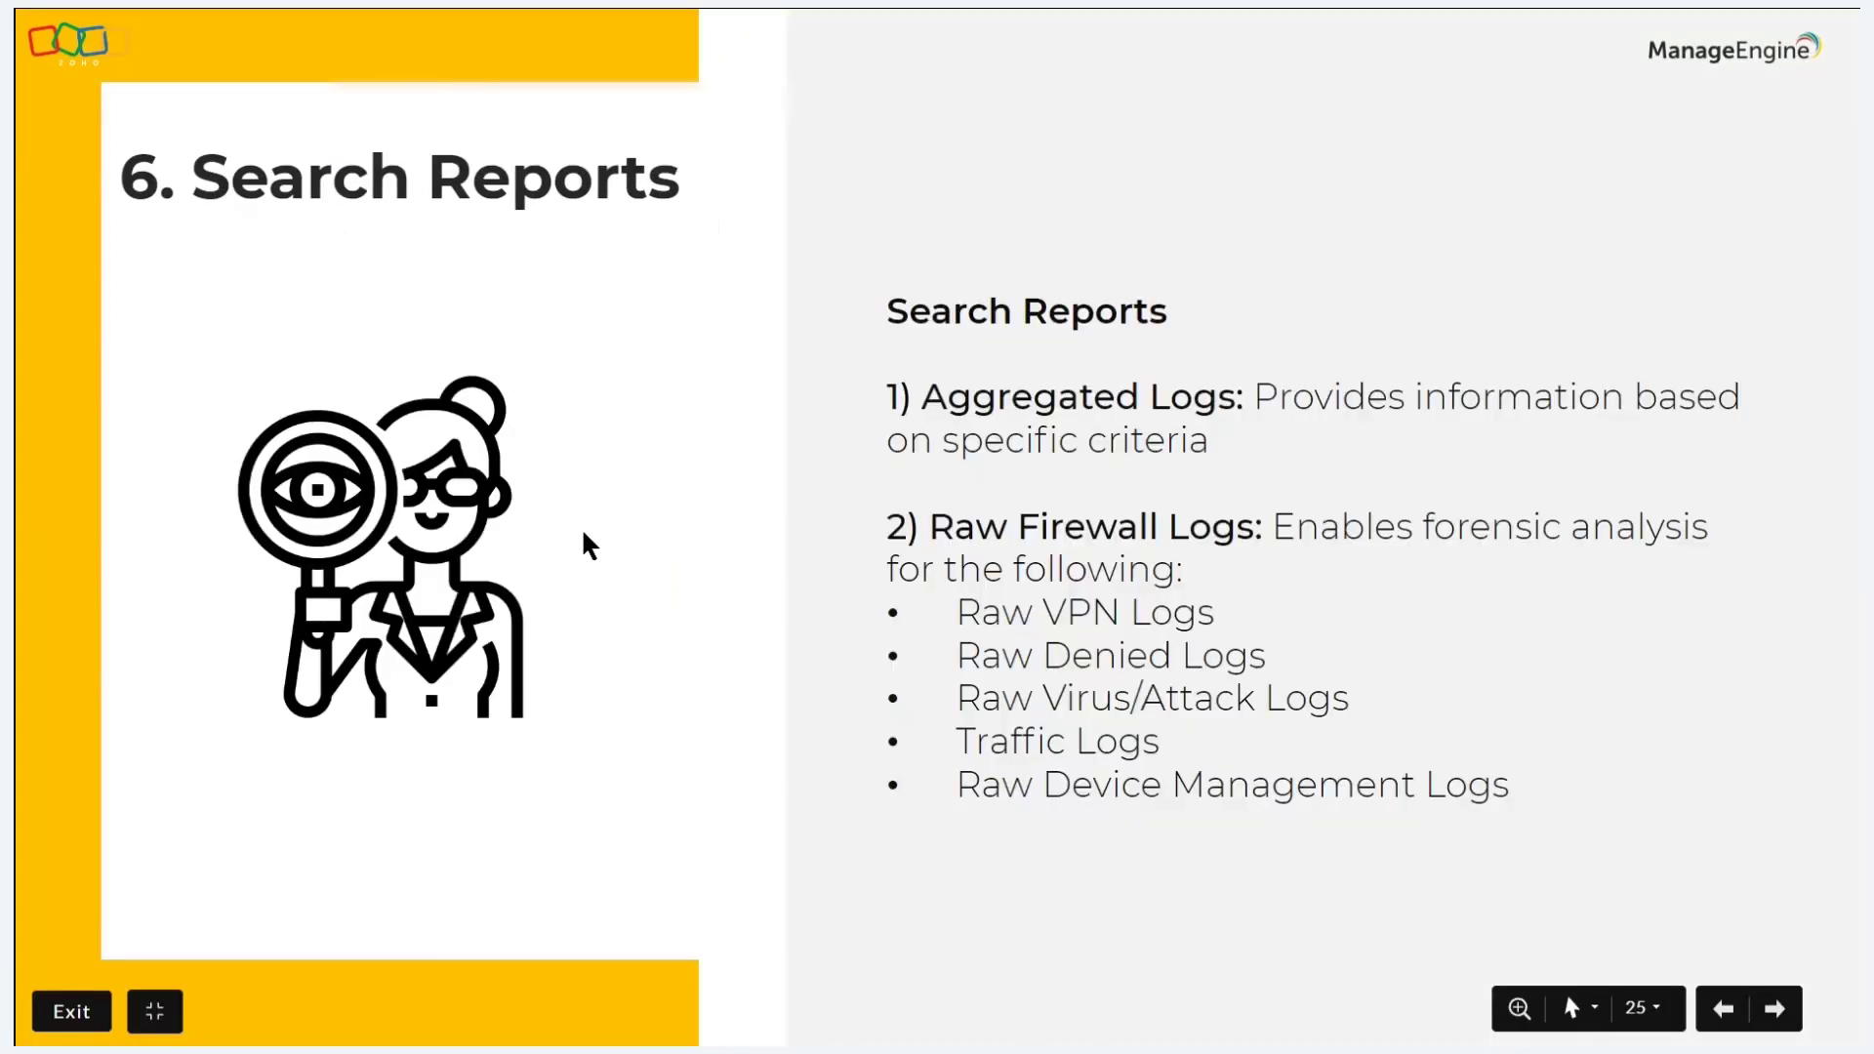
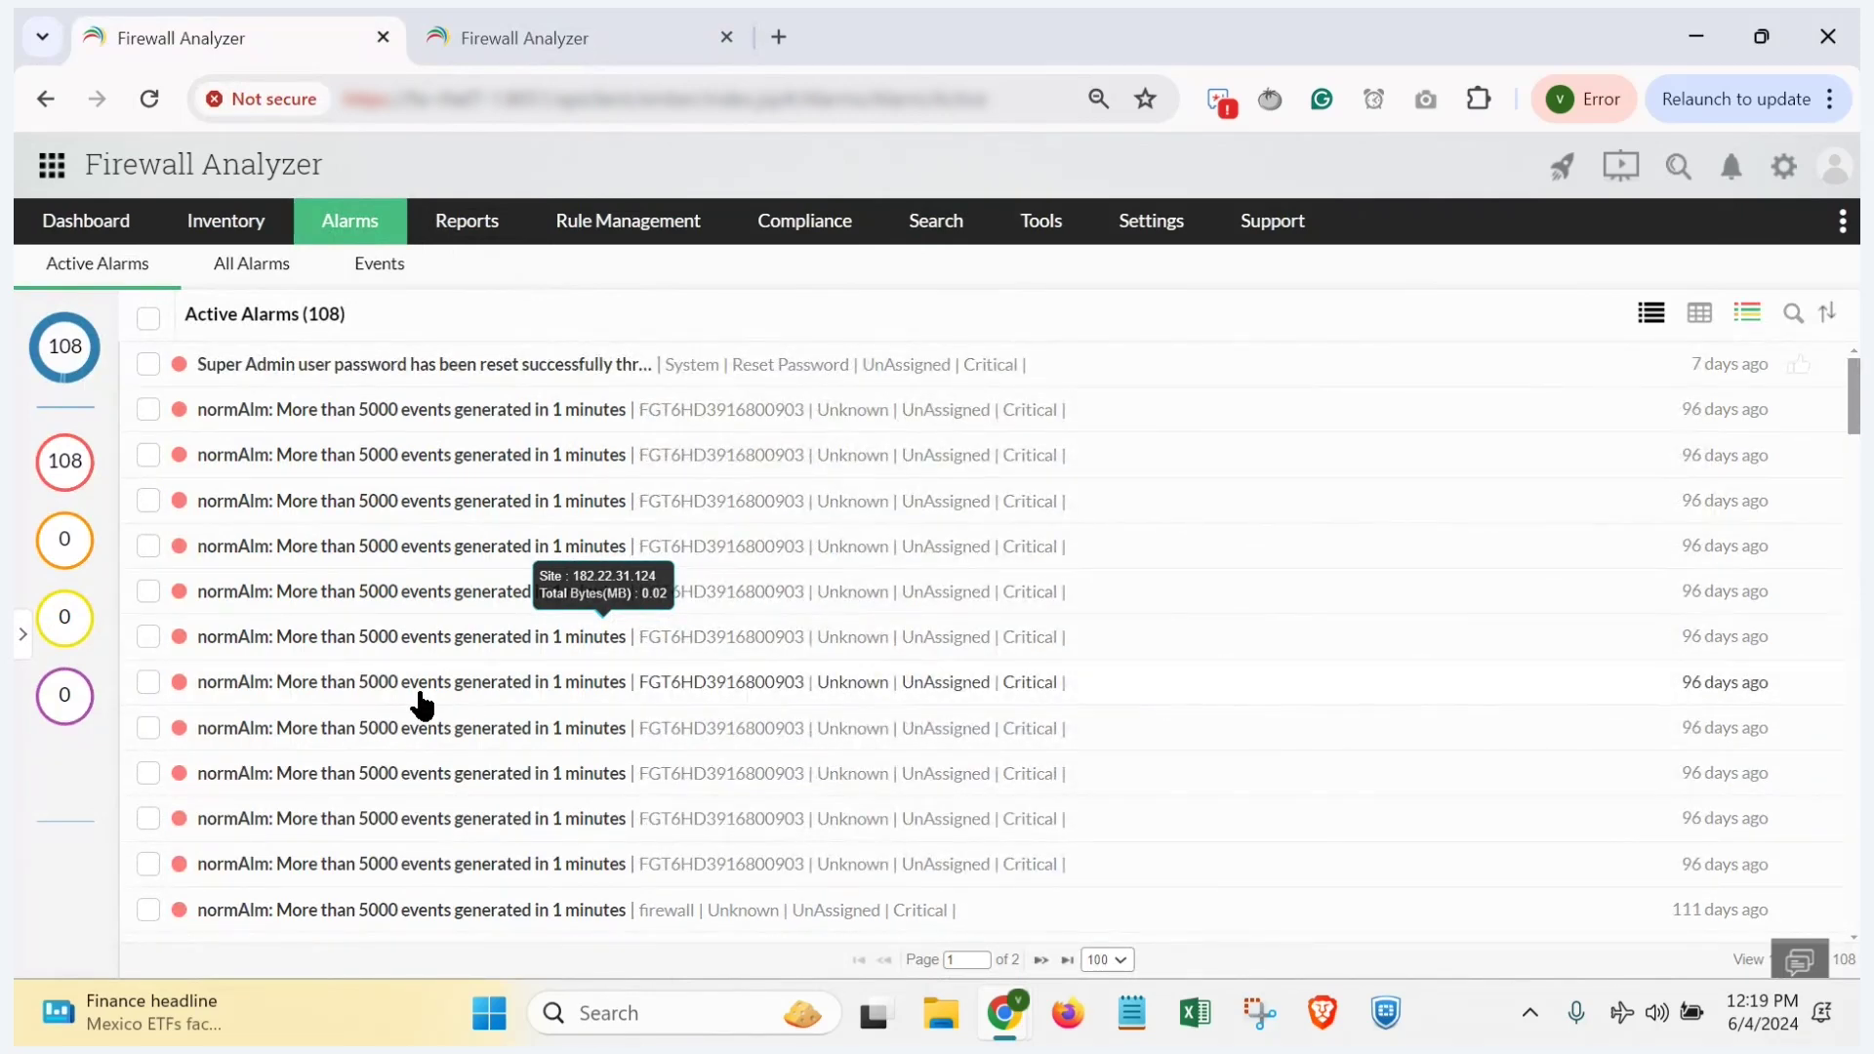
# Step: Expand the alarm category summary beside the list of active alarms
pyautogui.click(22, 637)
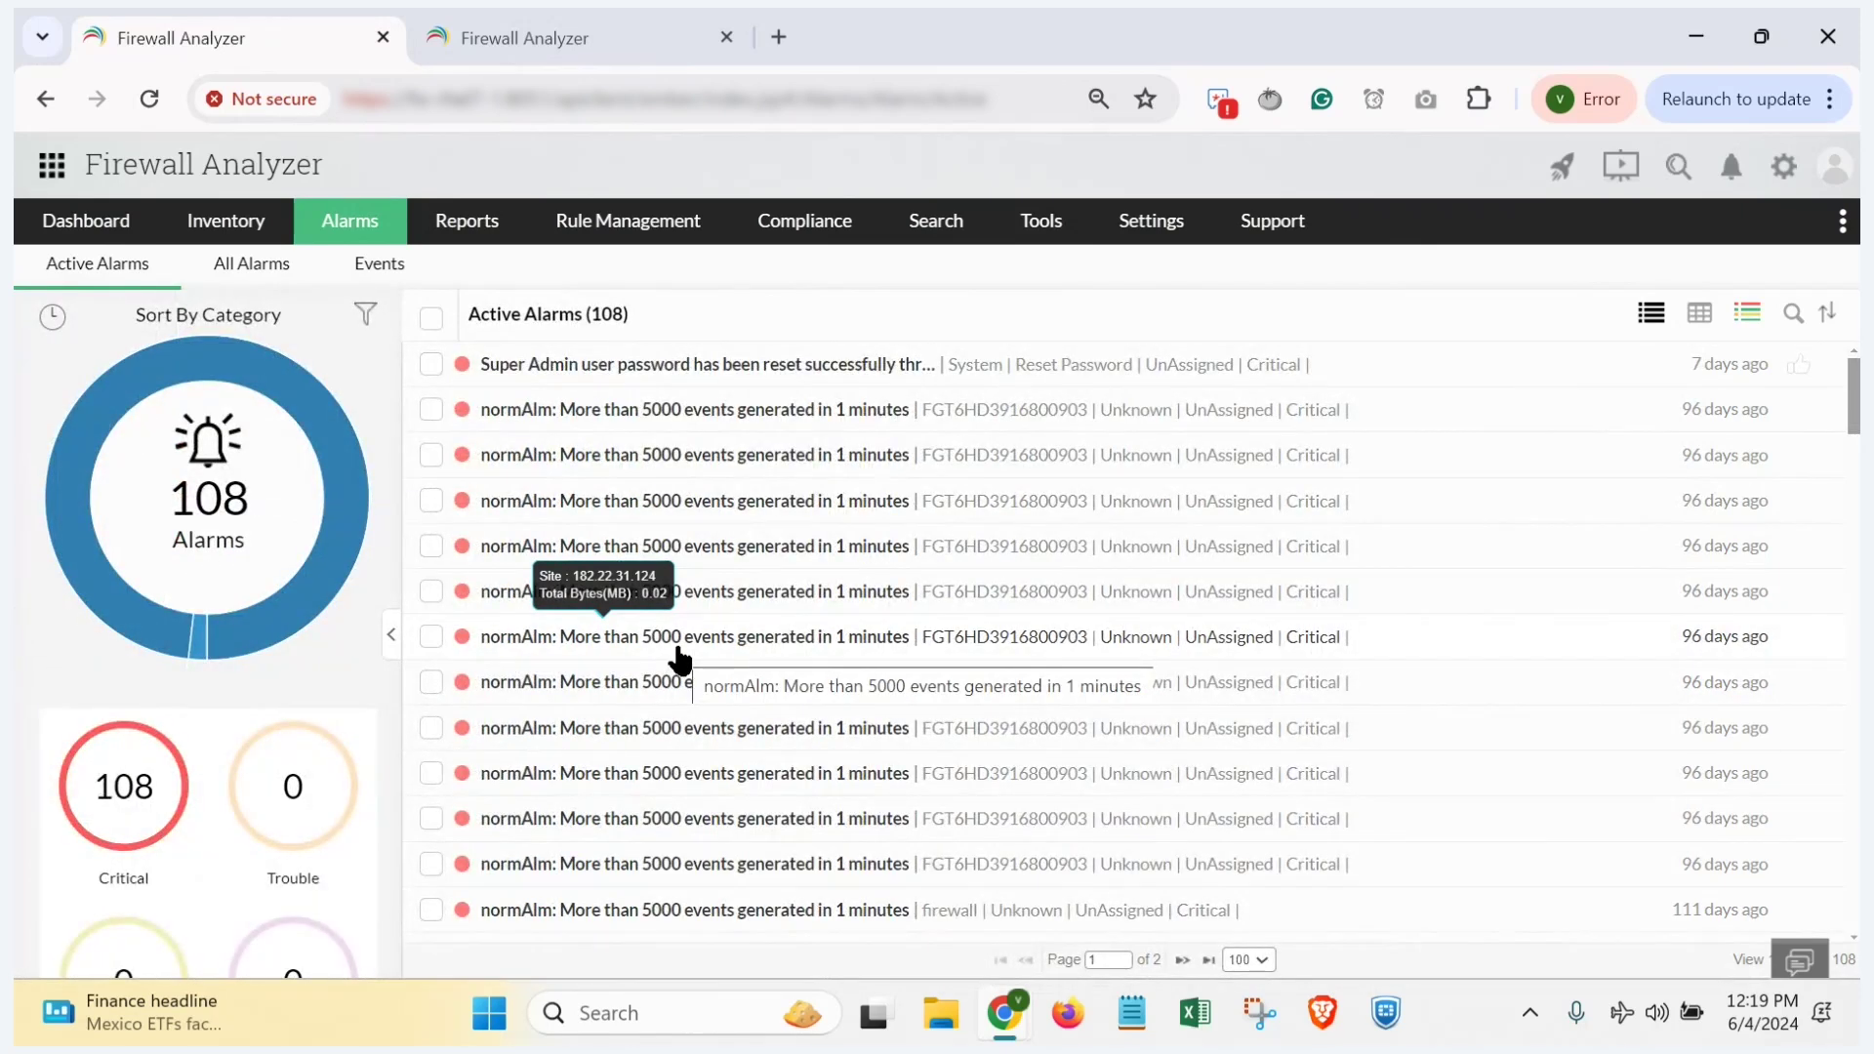
pyautogui.hotkey('alt', 'Tab')
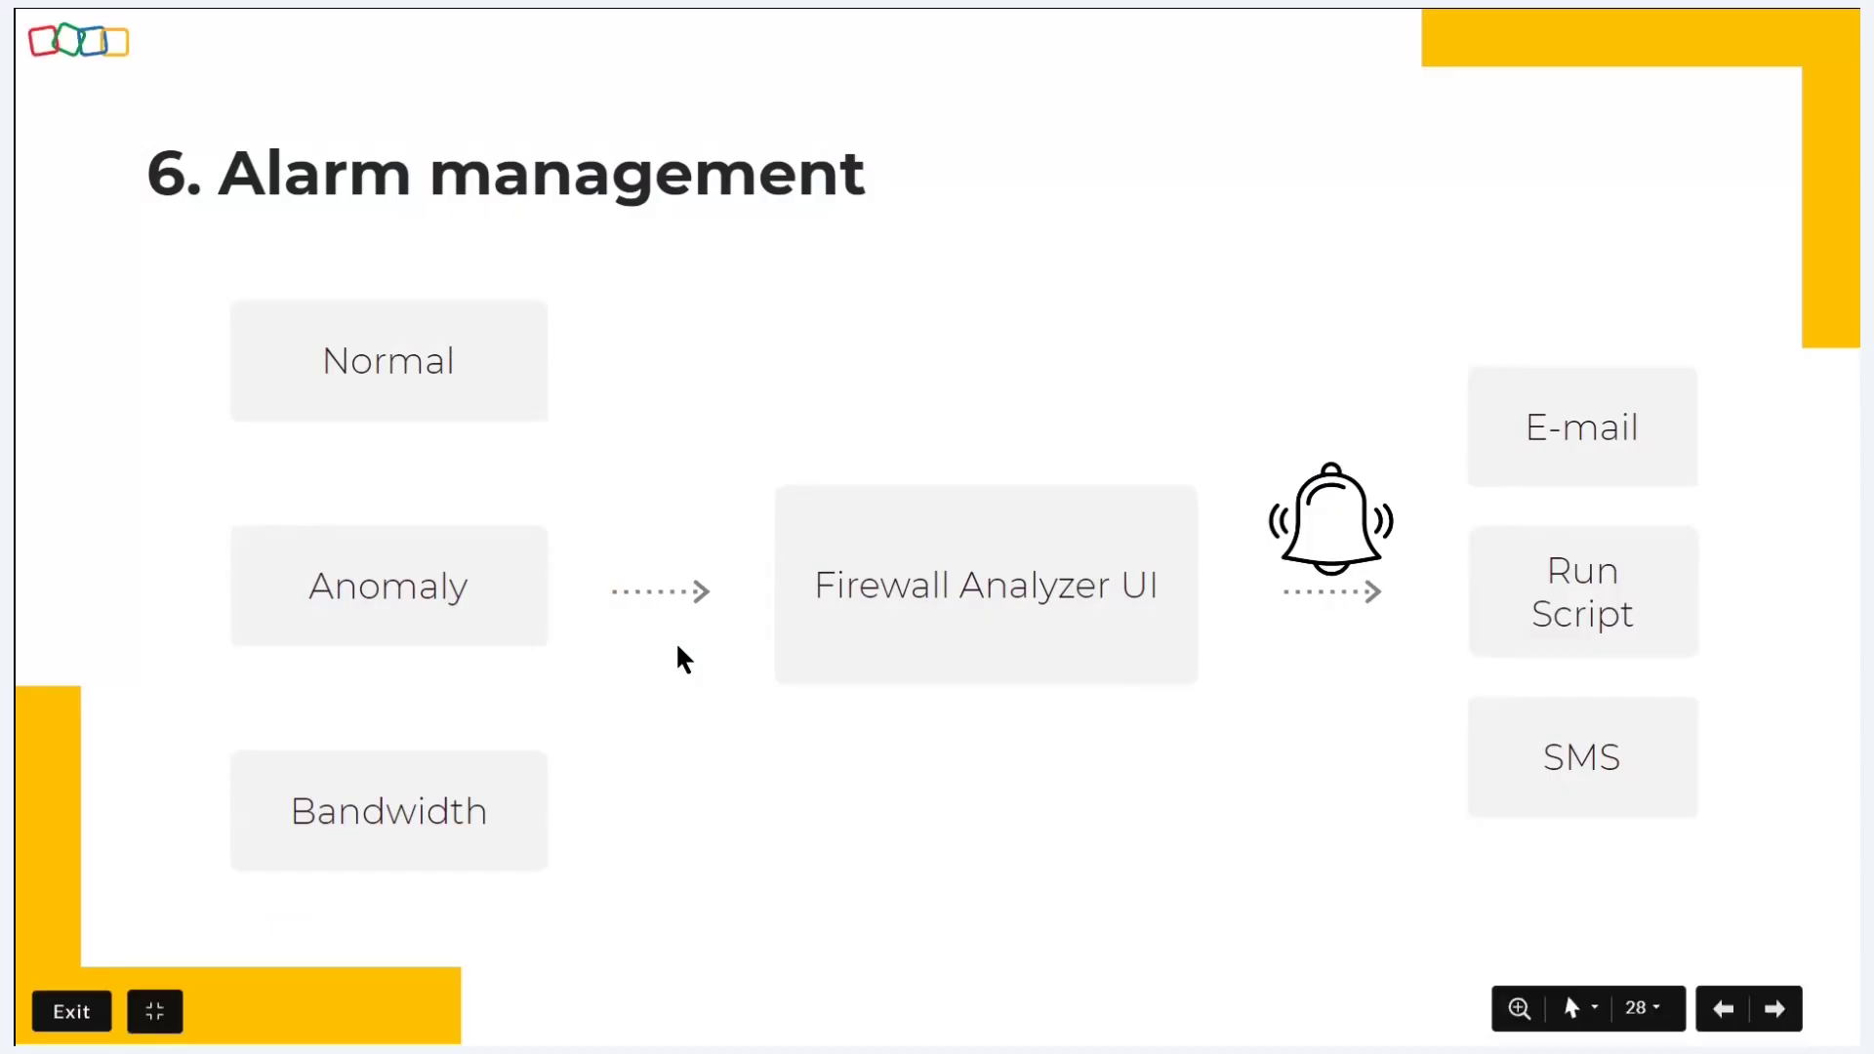
pyautogui.press('Right')
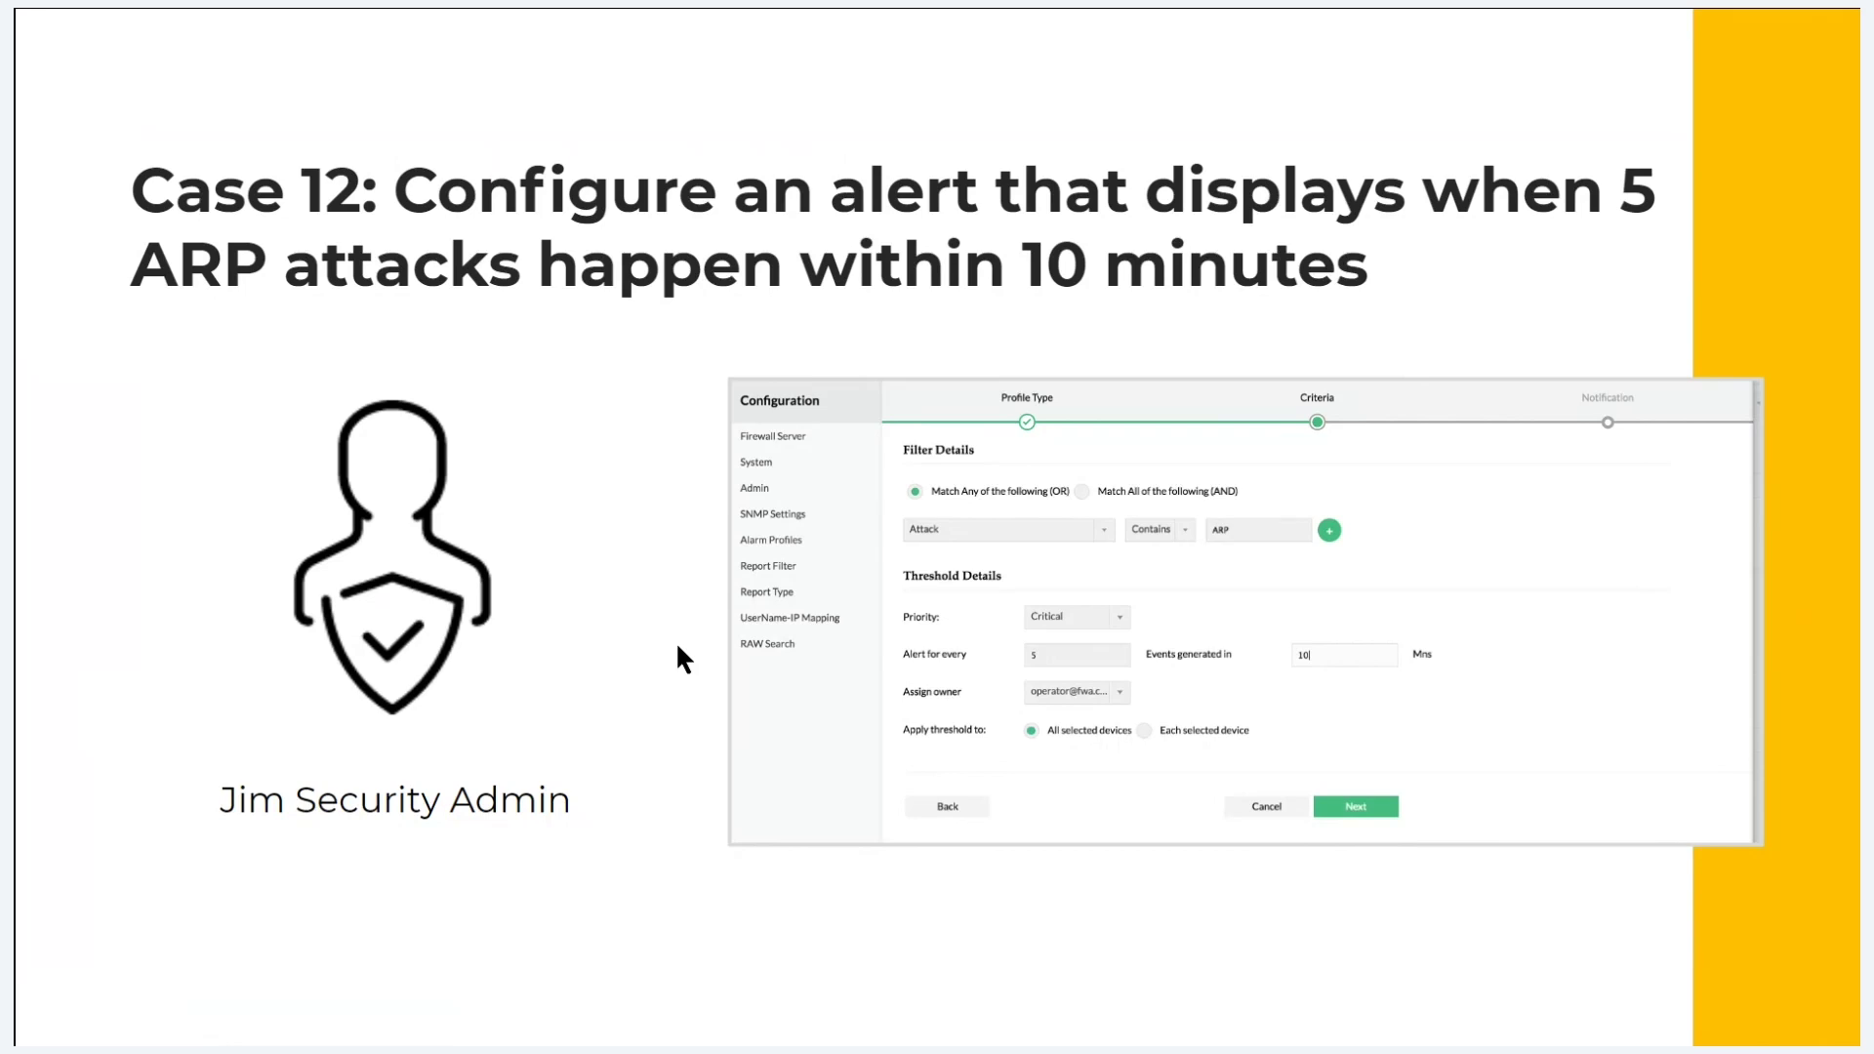
pyautogui.hotkey('alt', 'Tab')
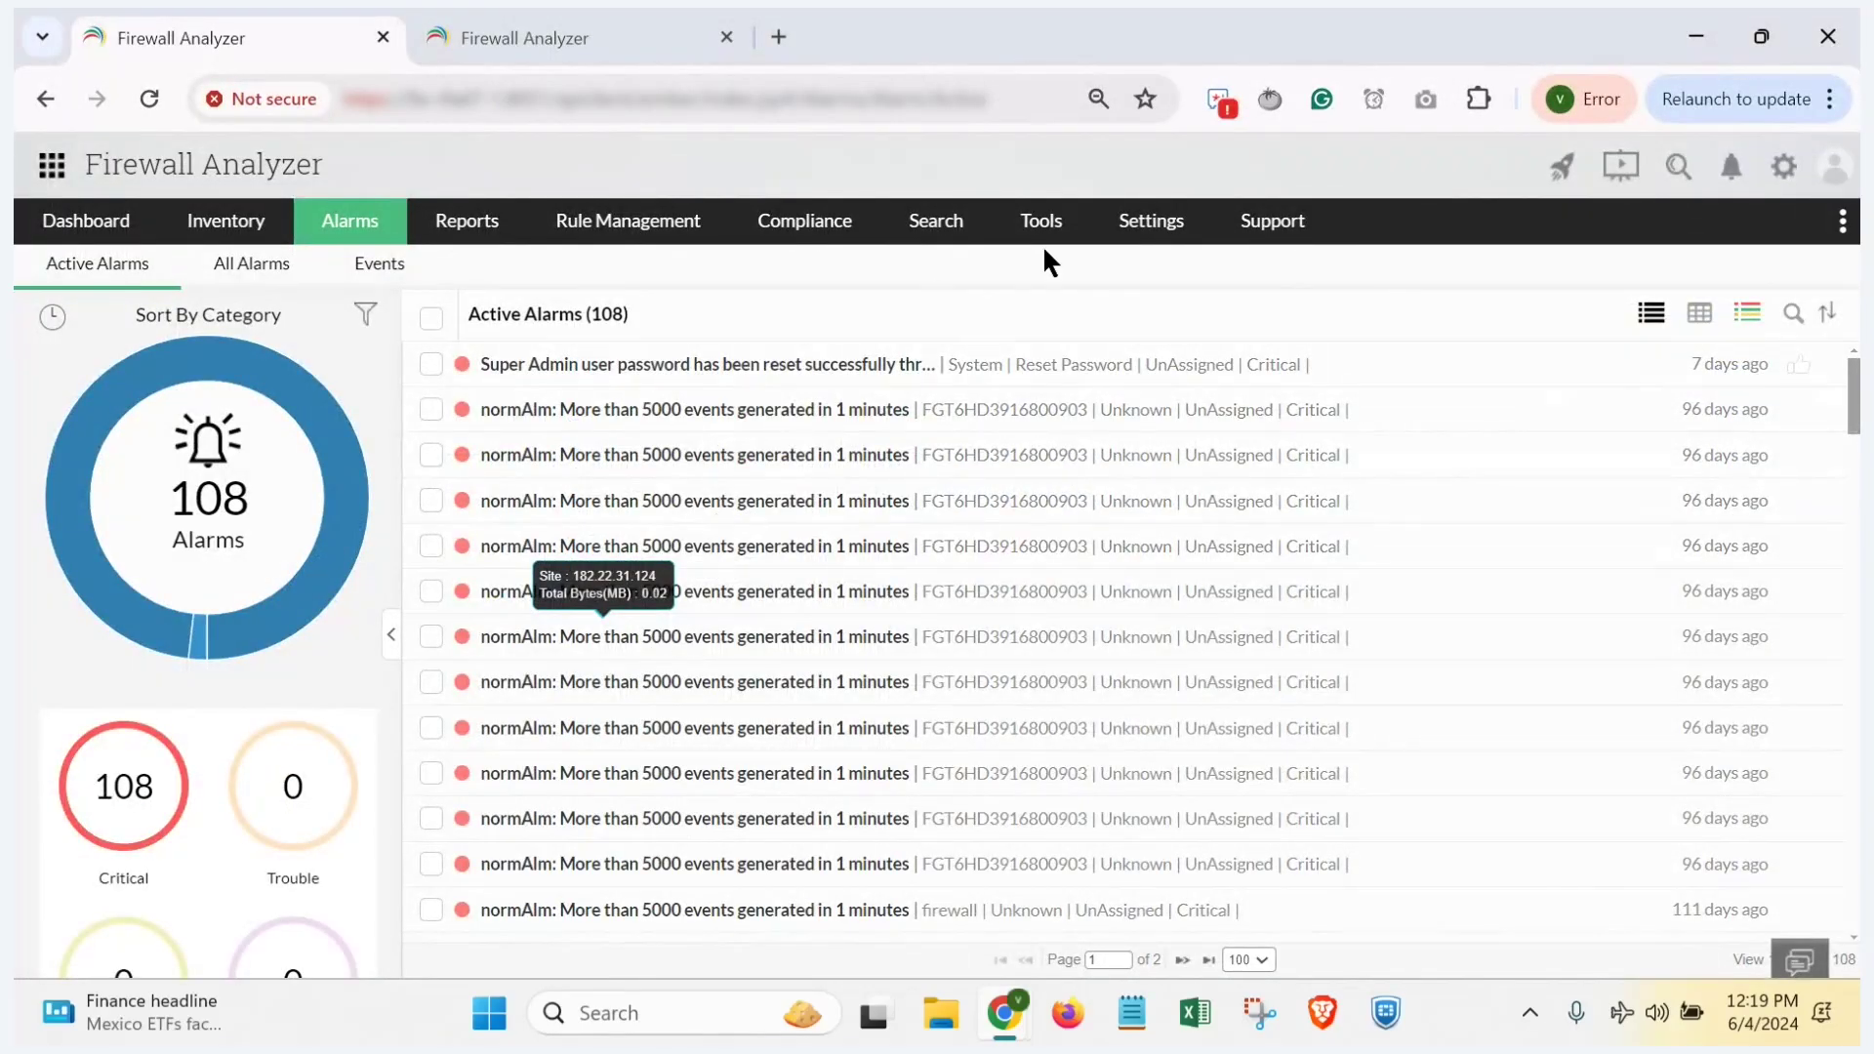
# Step: Open the Notification Templates settings and start adding a template to bring up the available template types
pyautogui.moveTo(1152, 223)
pyautogui.moveTo(1200, 535)
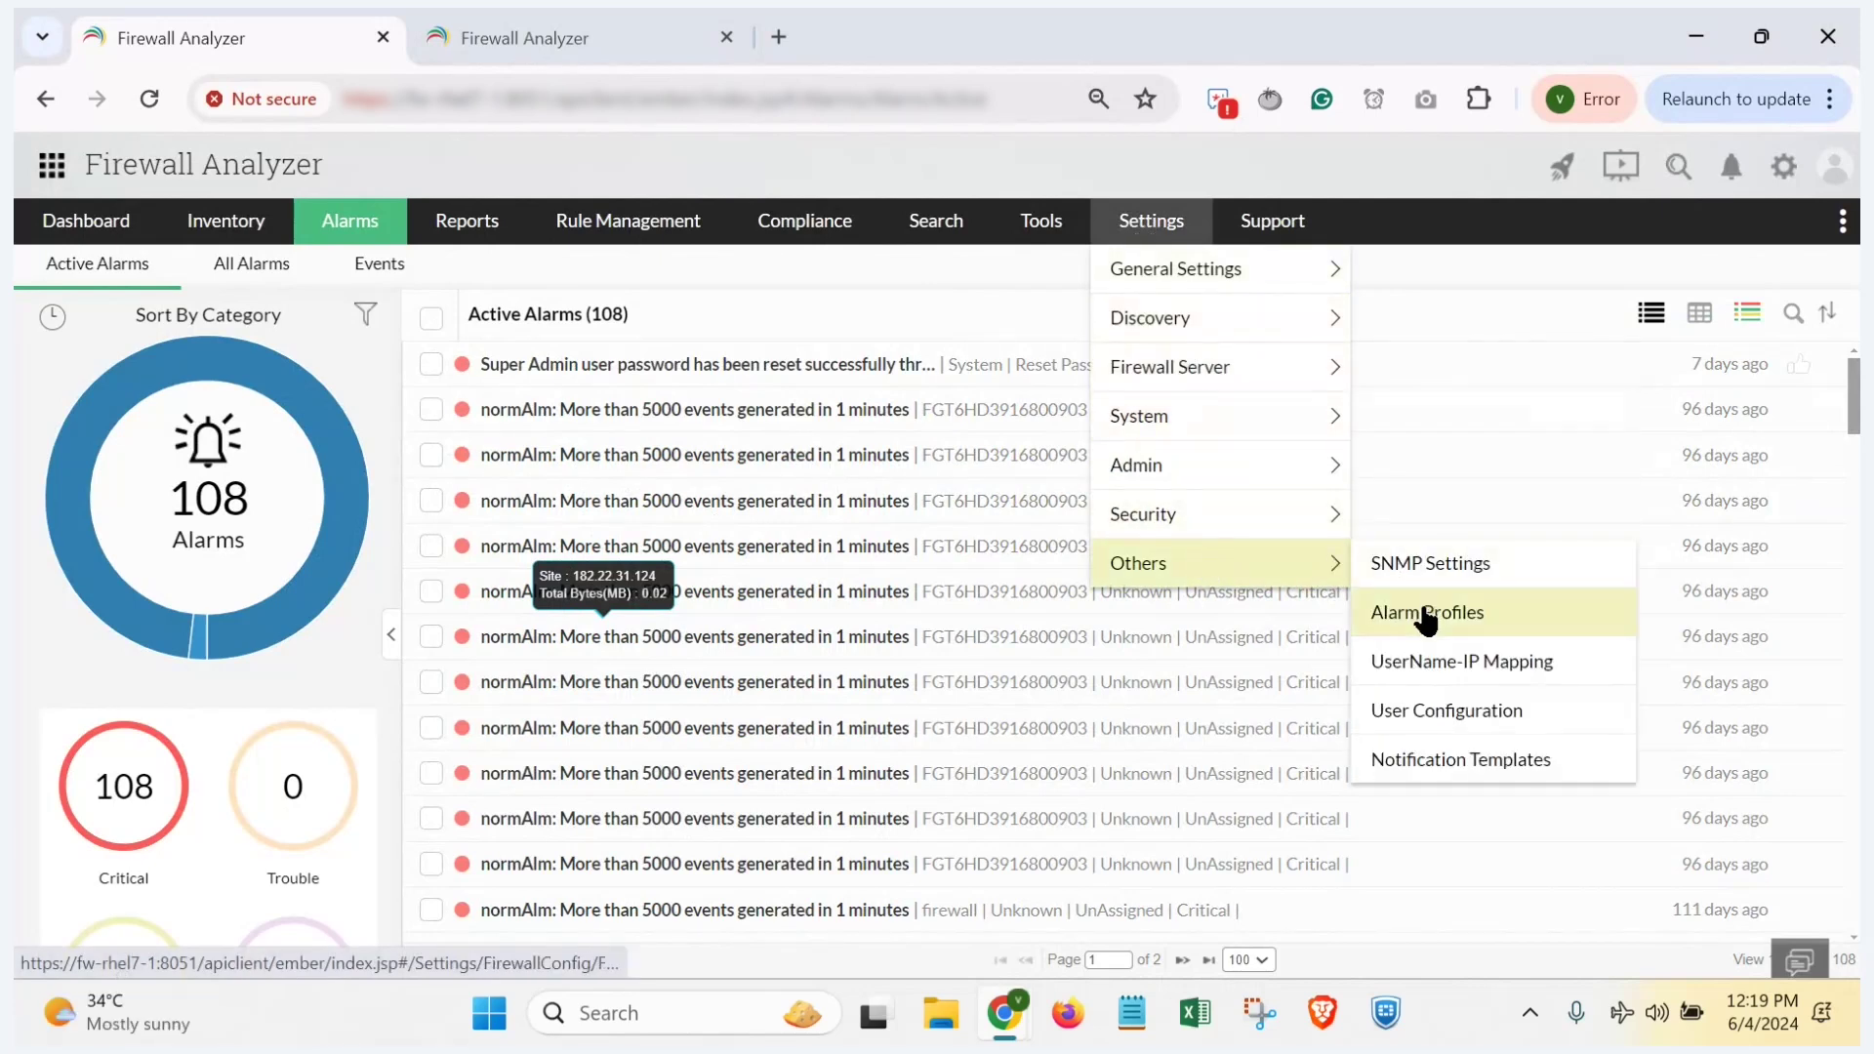
pyautogui.click(1456, 766)
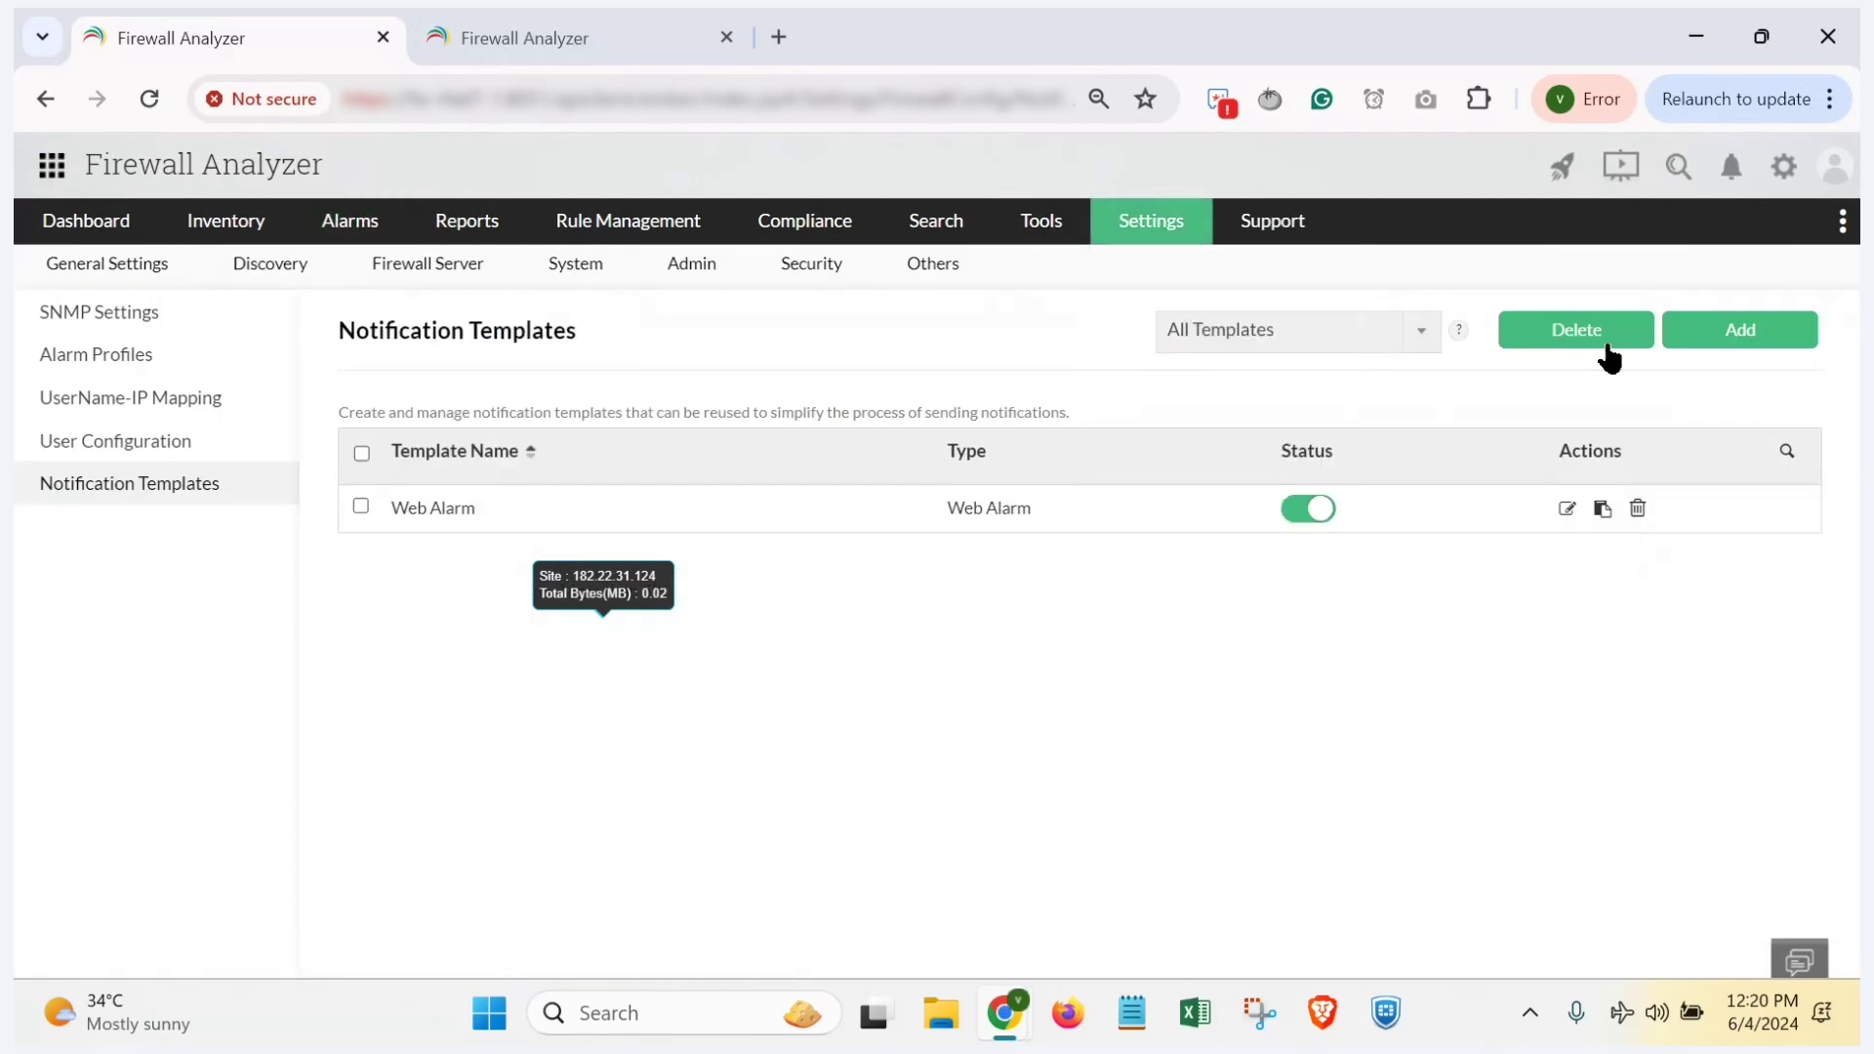
pyautogui.click(1718, 341)
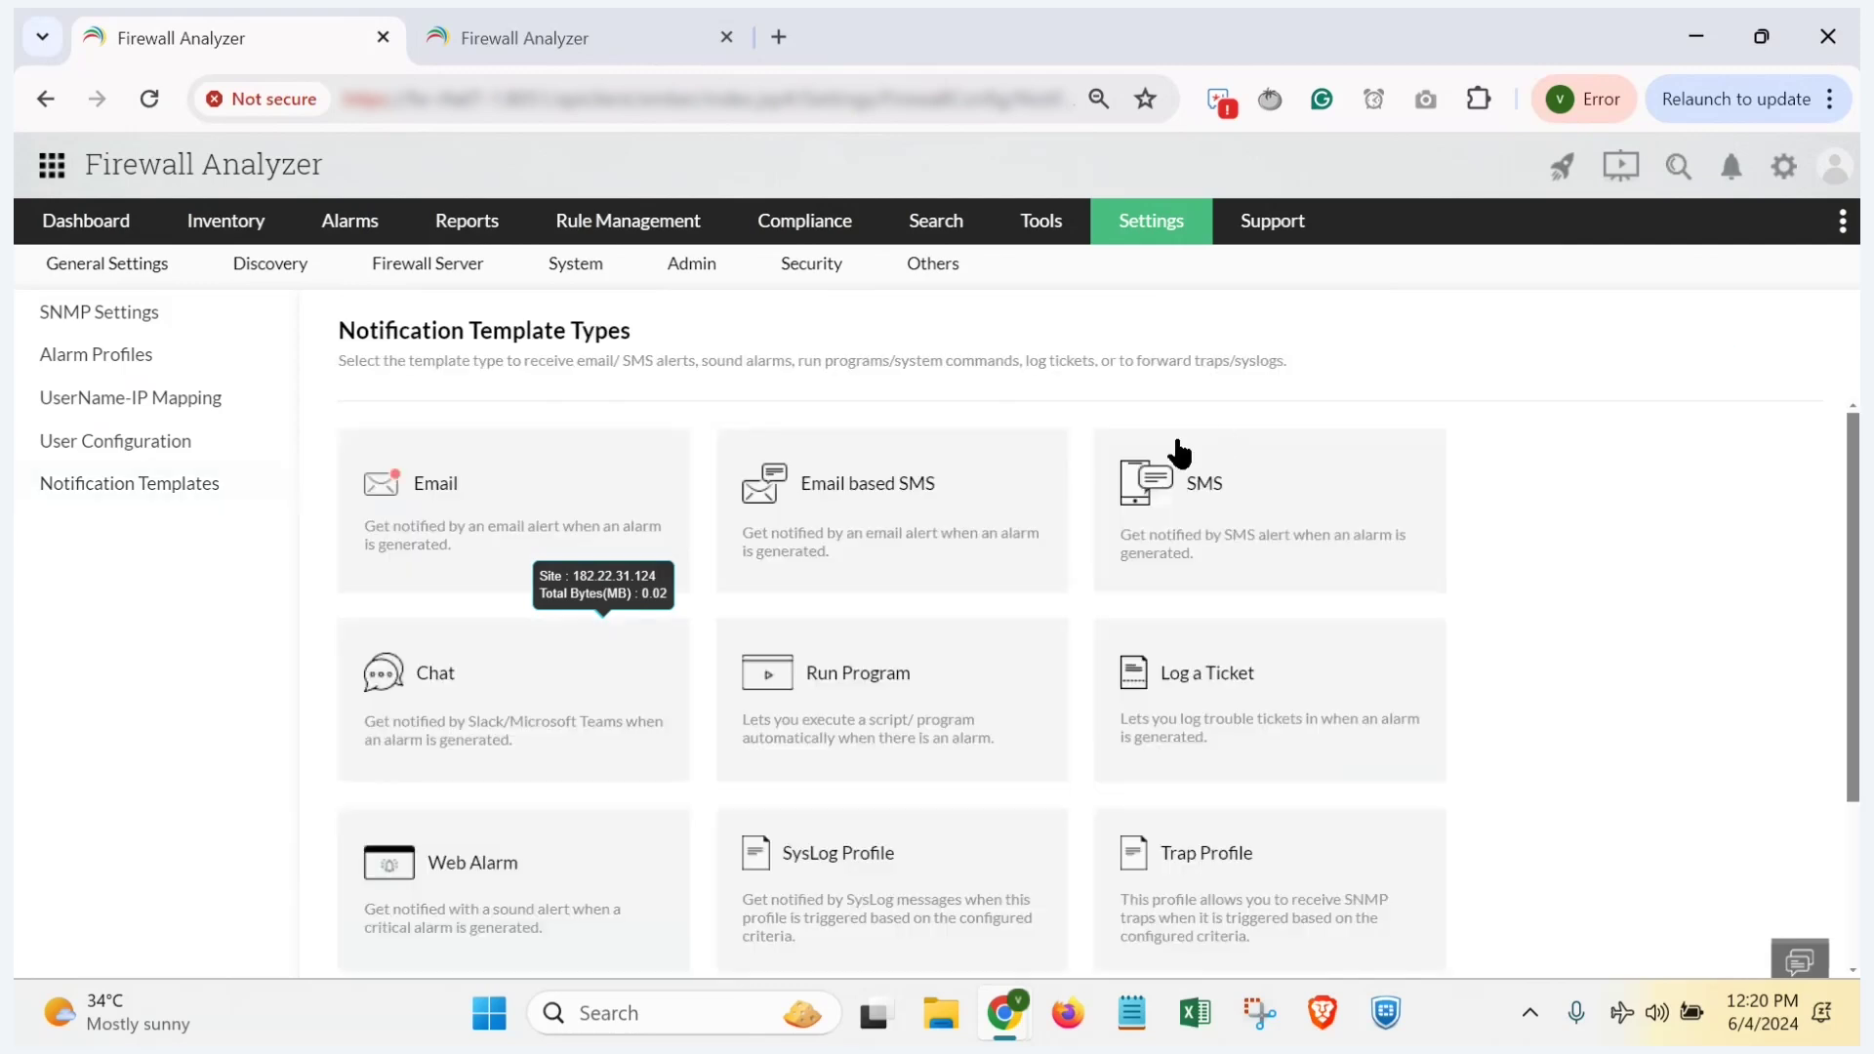
# Step: Examine the available notification template types, from Email through Invoke a Webhook, and glance at the active alarms in the demo instance
pyautogui.scroll(-2, 1499, 667)
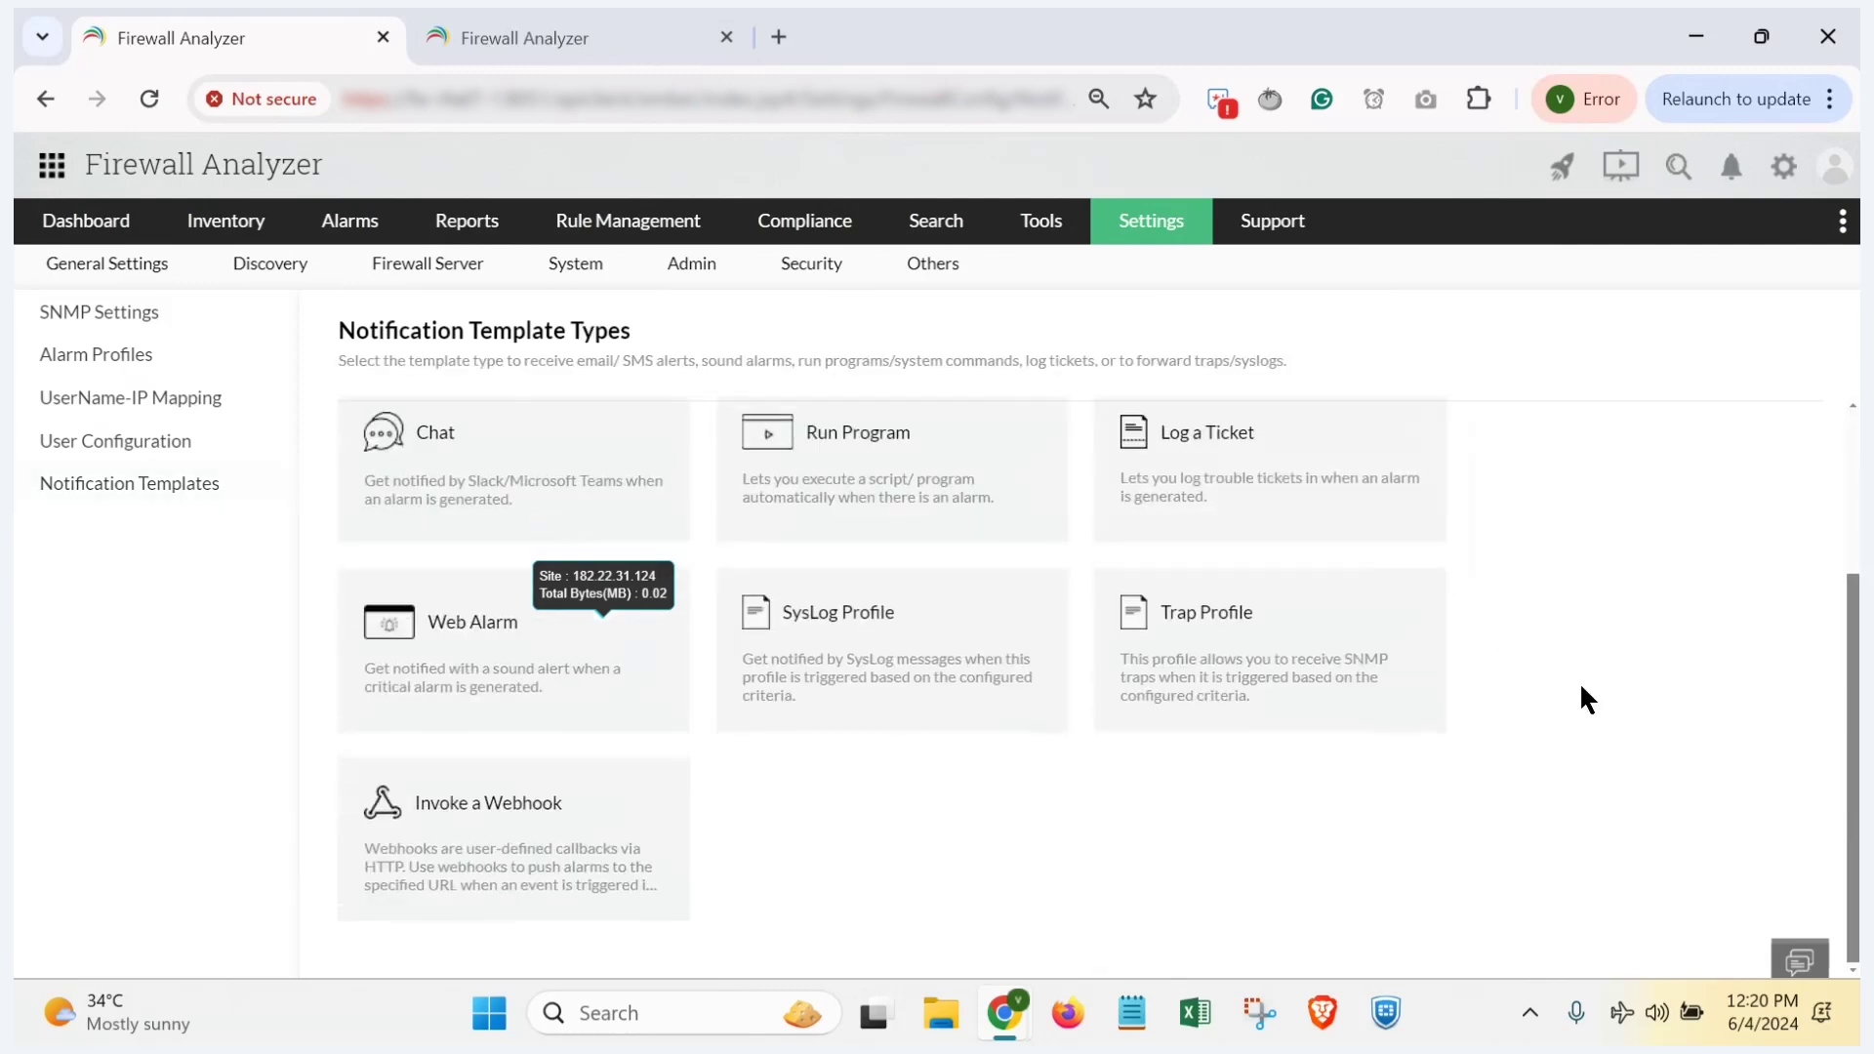
pyautogui.scroll(2, 1587, 698)
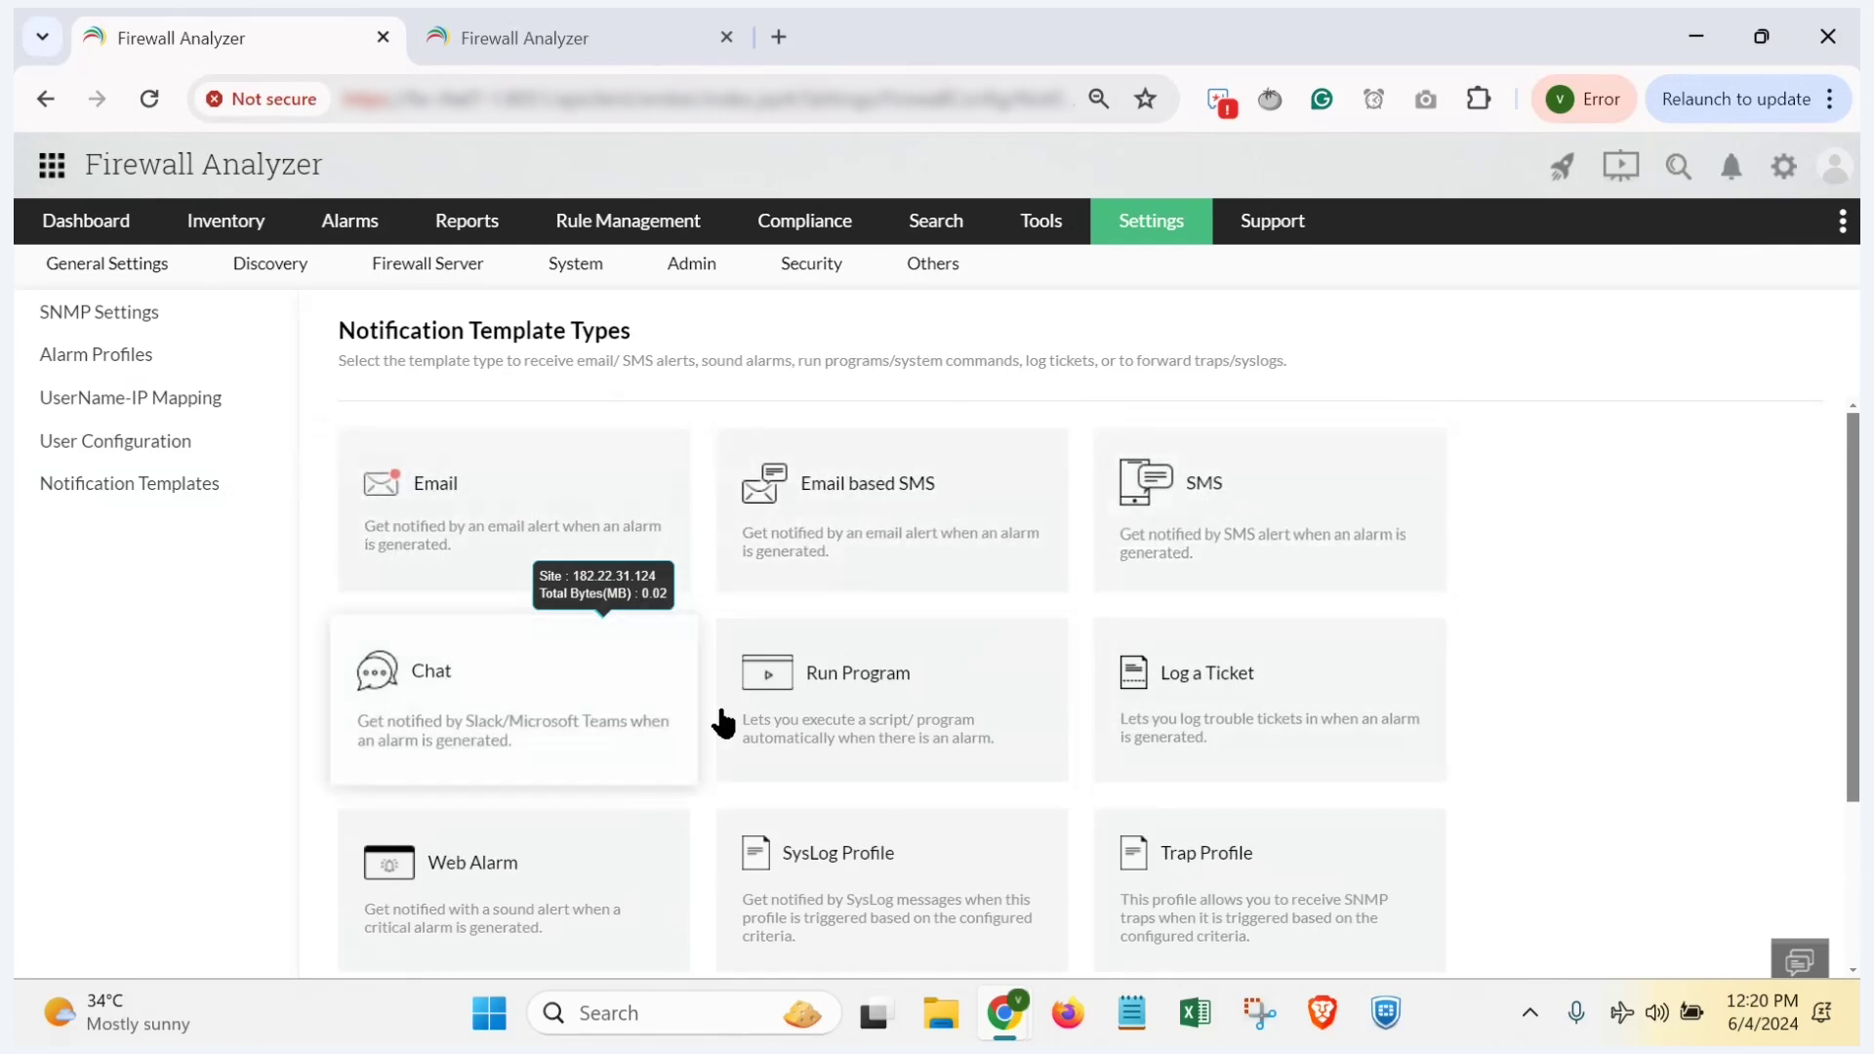
pyautogui.scroll(-3, 1655, 699)
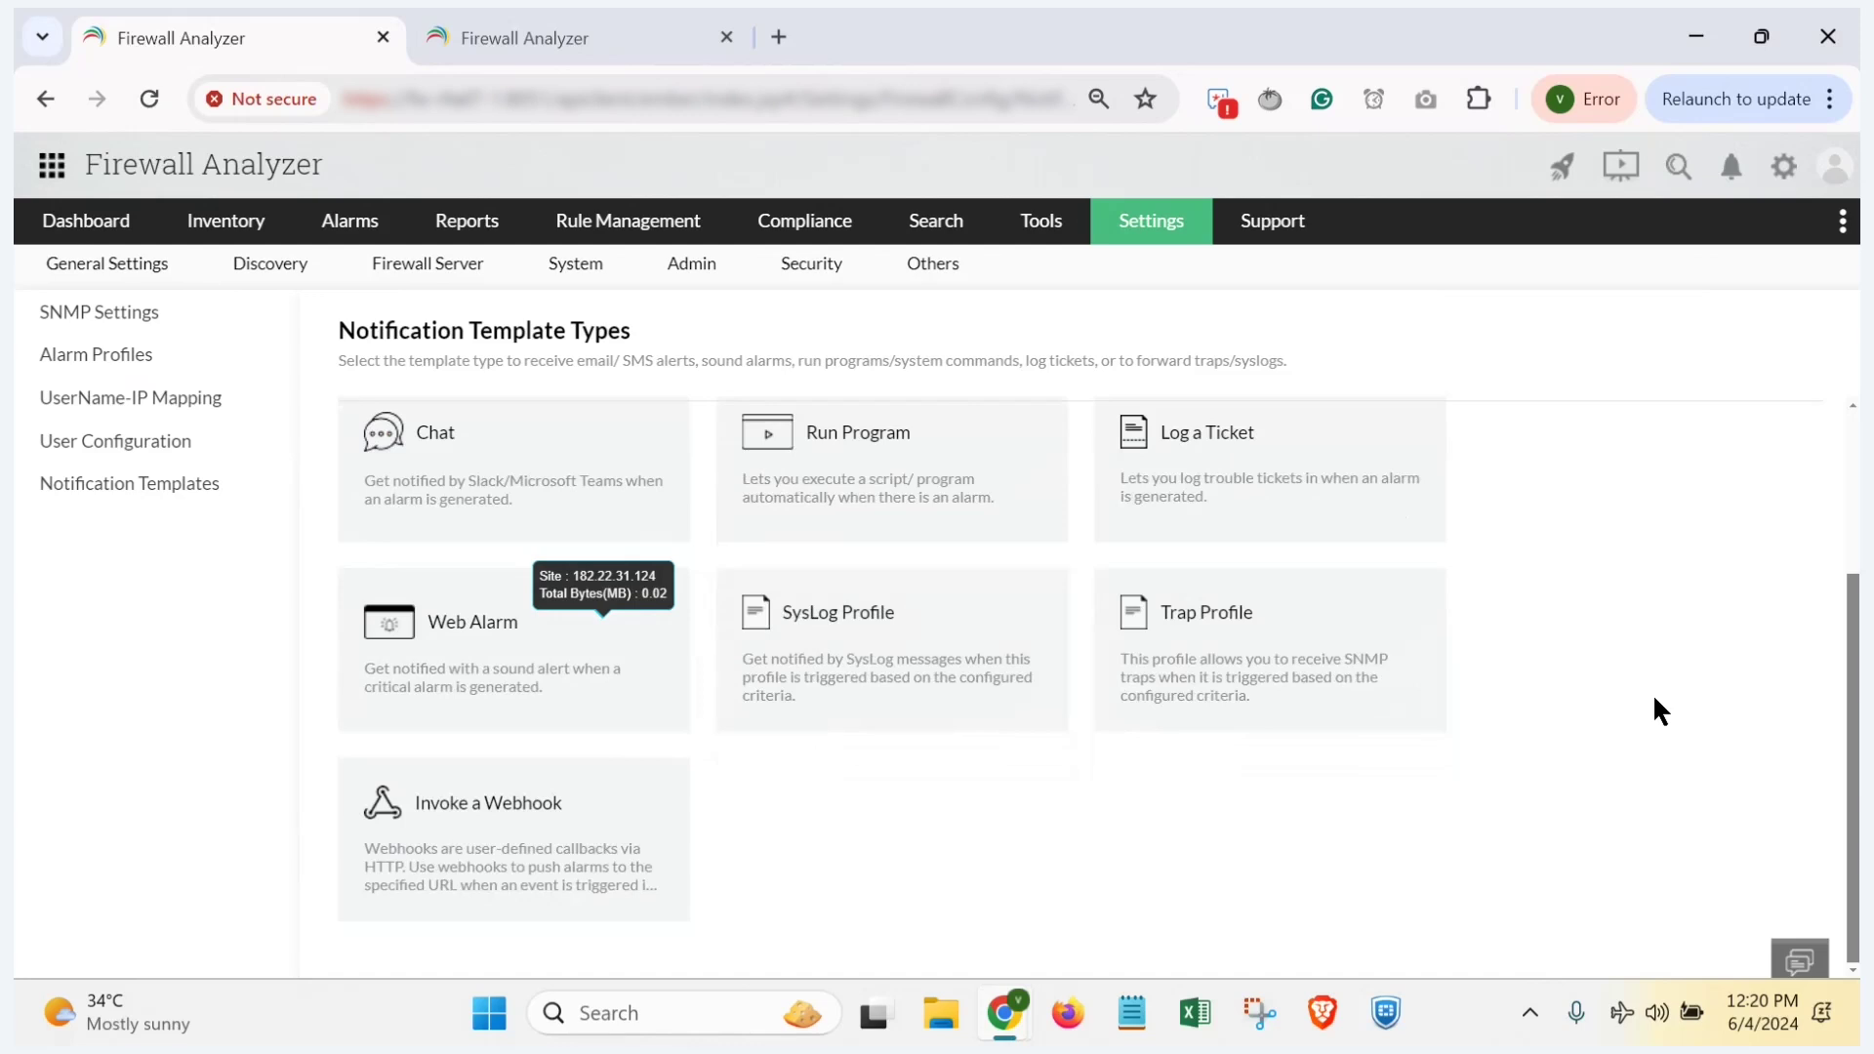
pyautogui.click(605, 11)
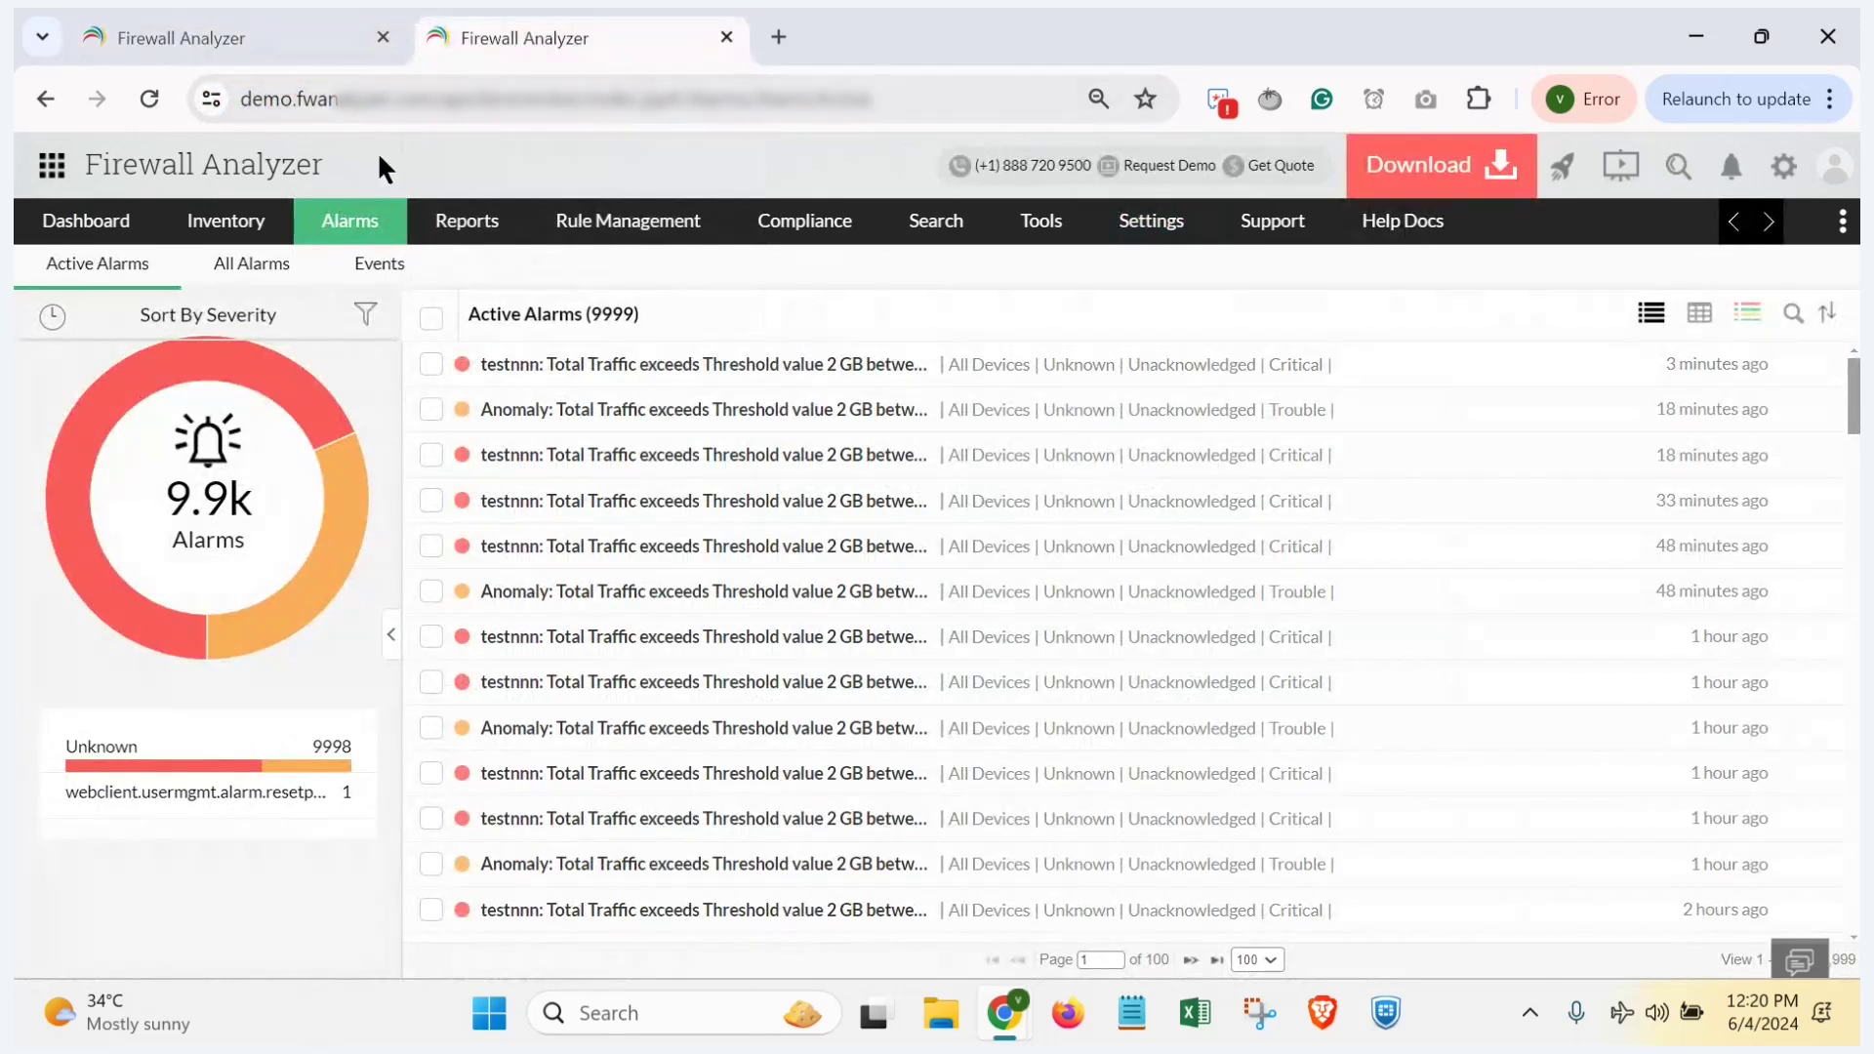
pyautogui.click(246, 24)
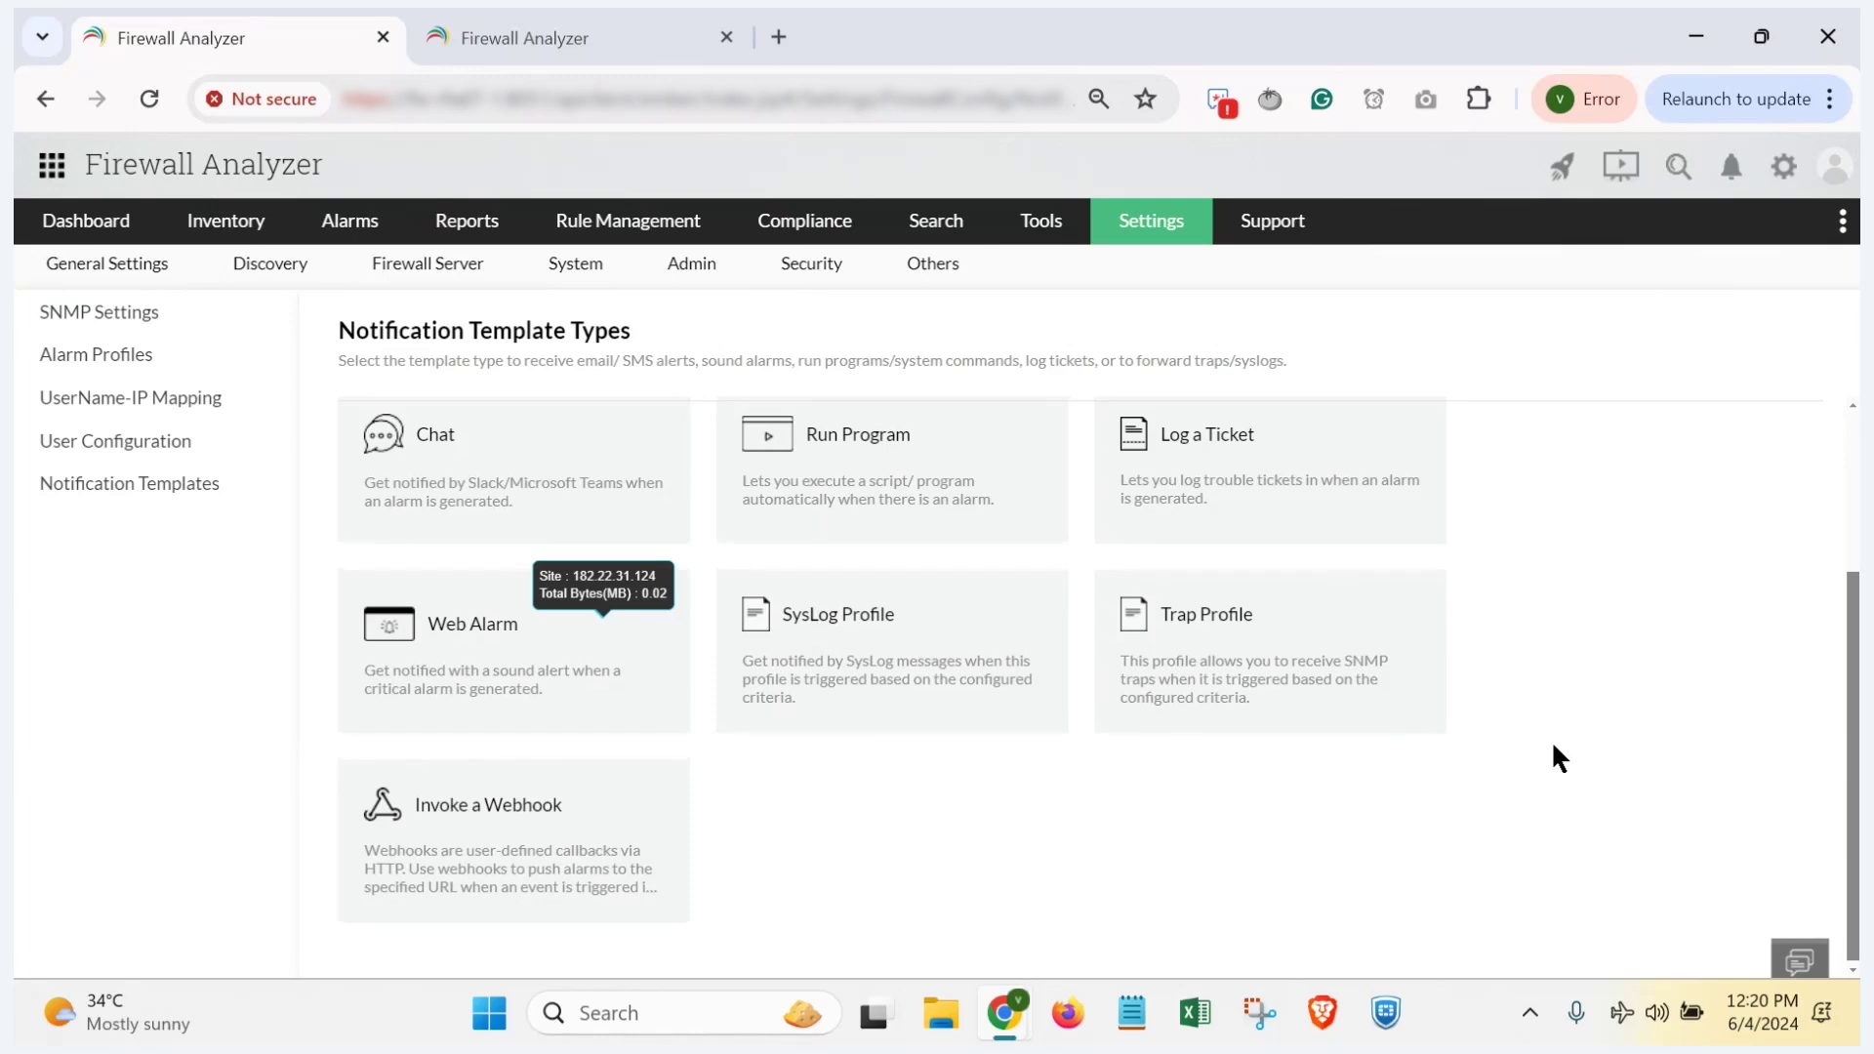
pyautogui.scroll(3, 1558, 756)
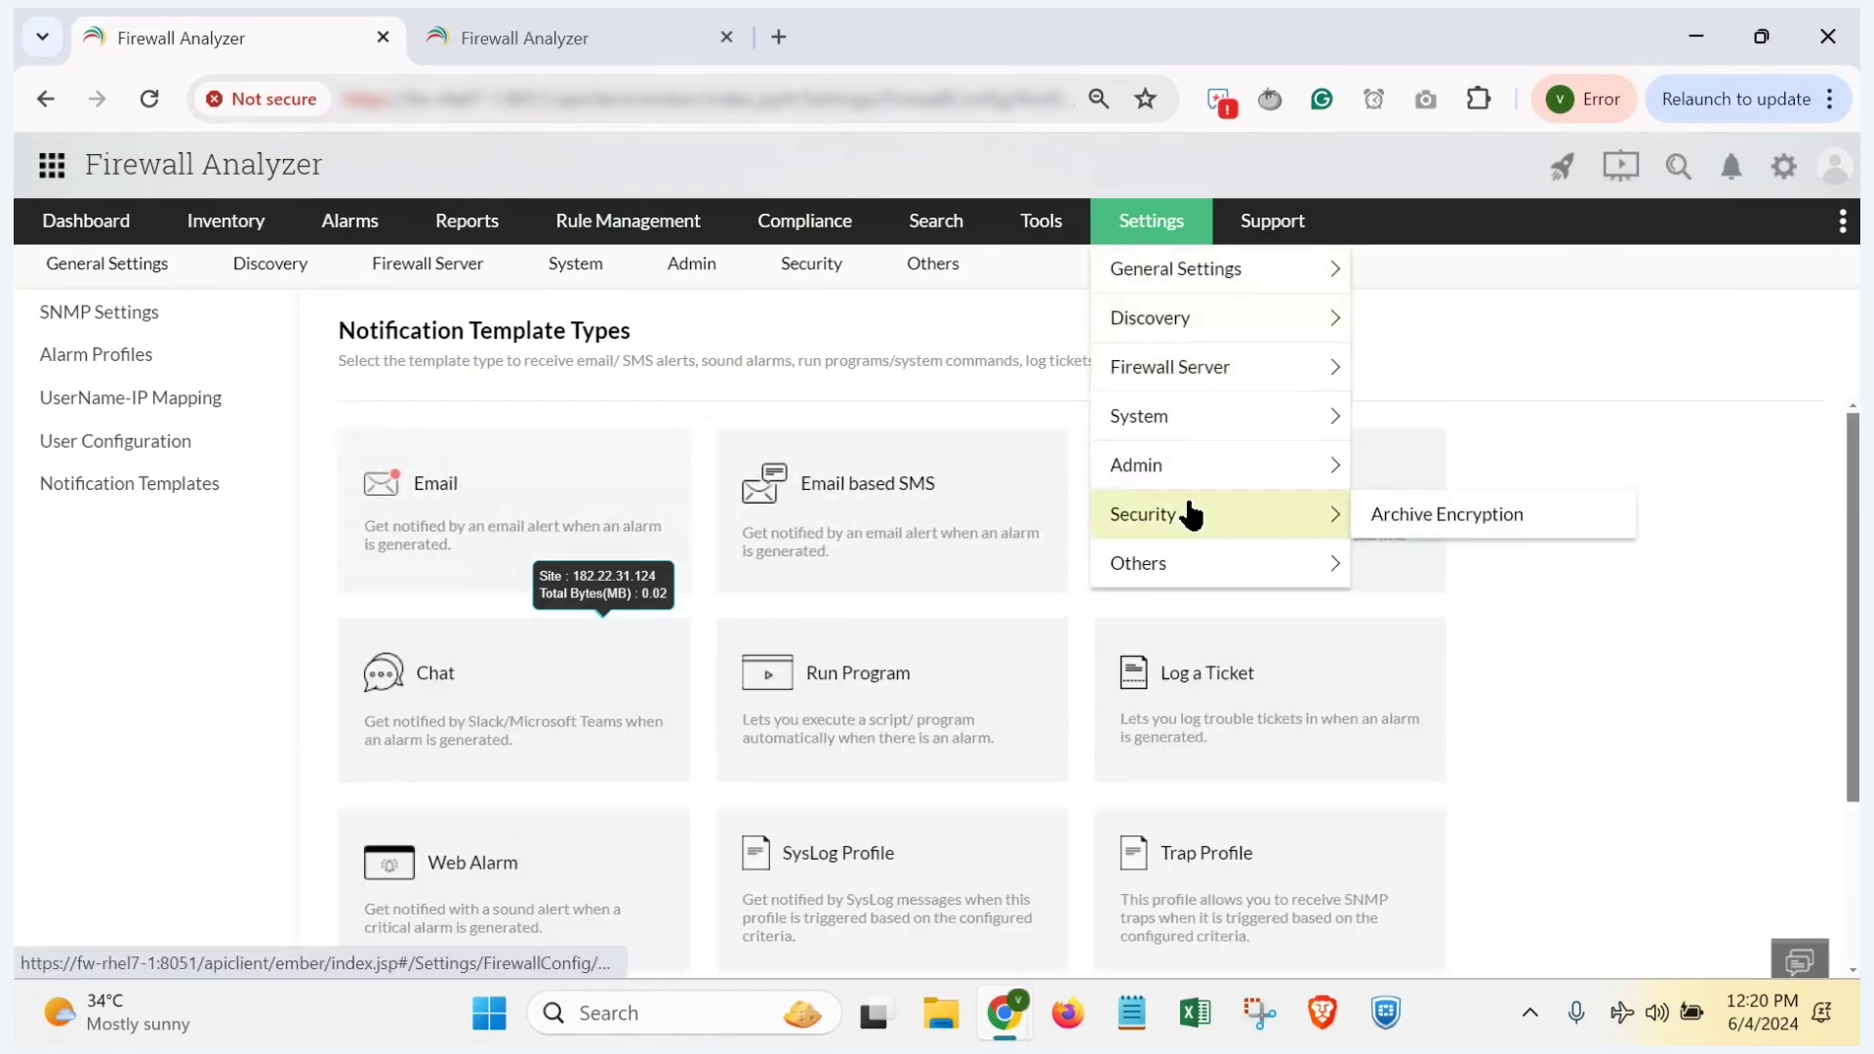
# Step: Add an alert profile named ARP_Alarm under Alarm Profiles, reviewing the device list and keeping all devices selected
pyautogui.moveTo(1191, 564)
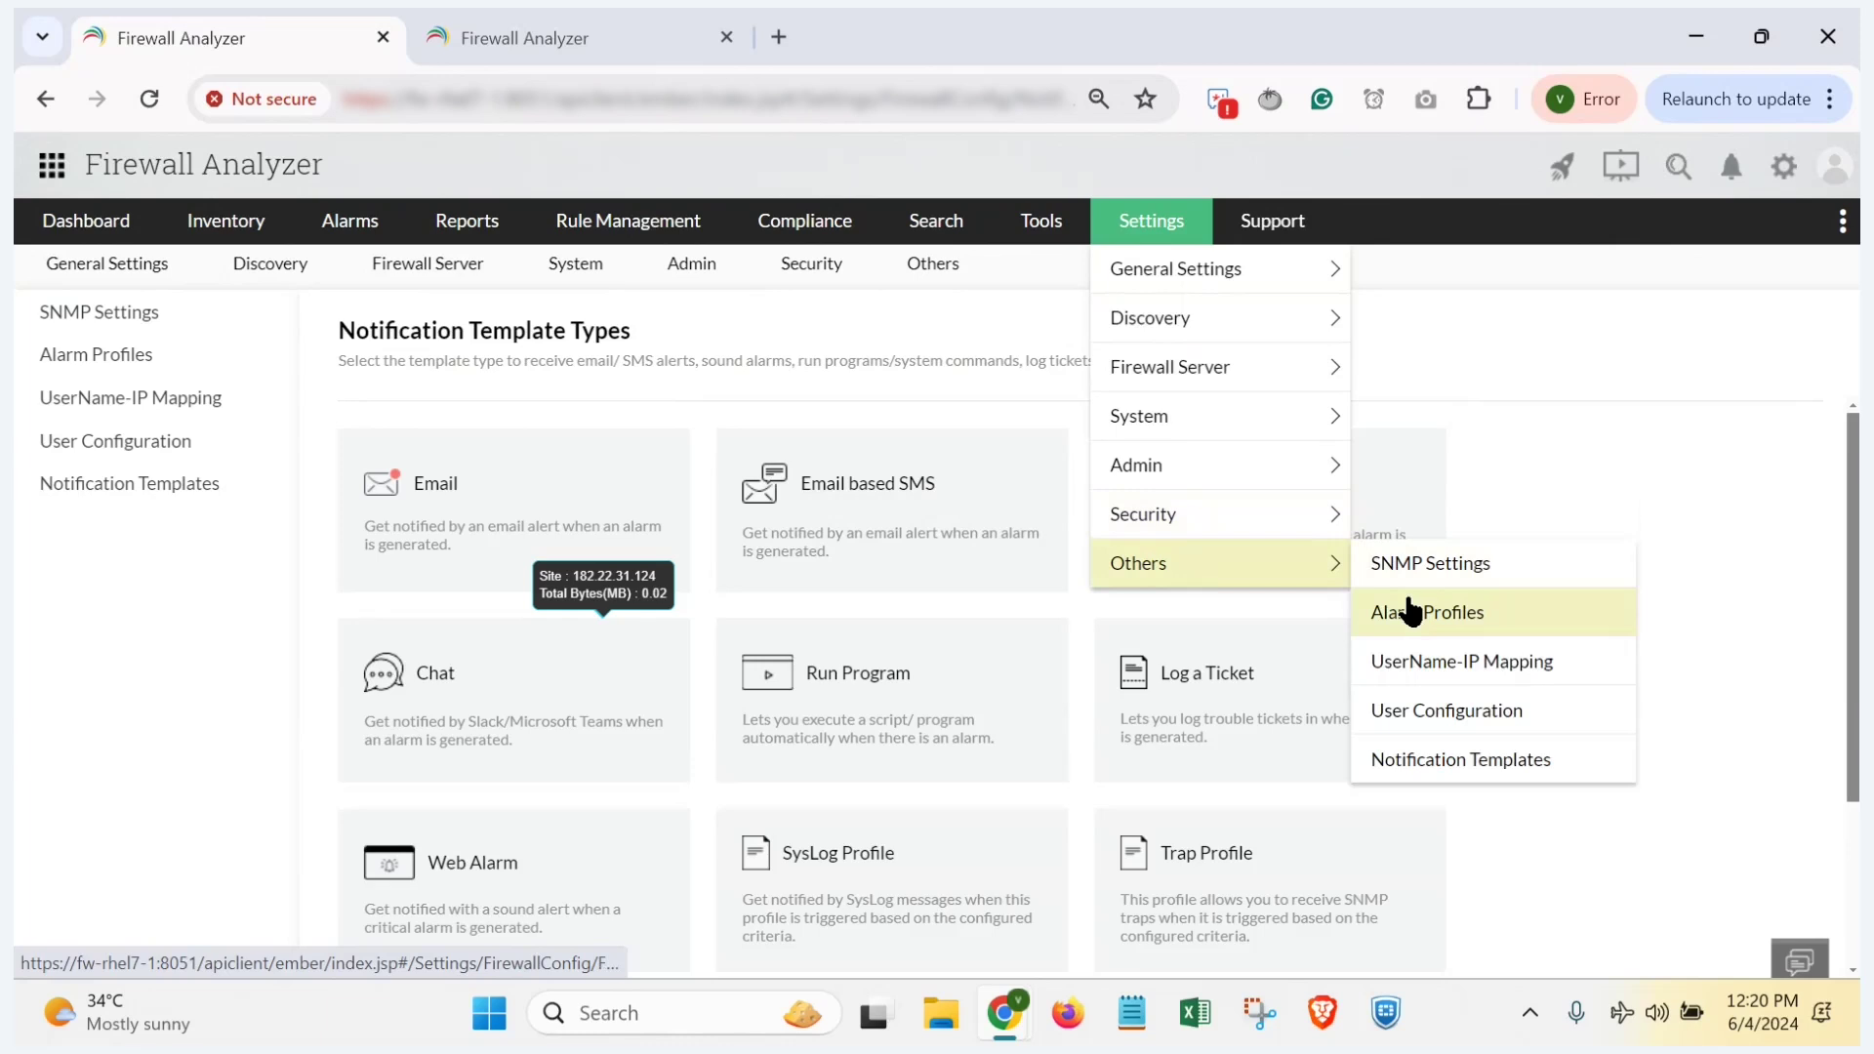
pyautogui.click(1410, 612)
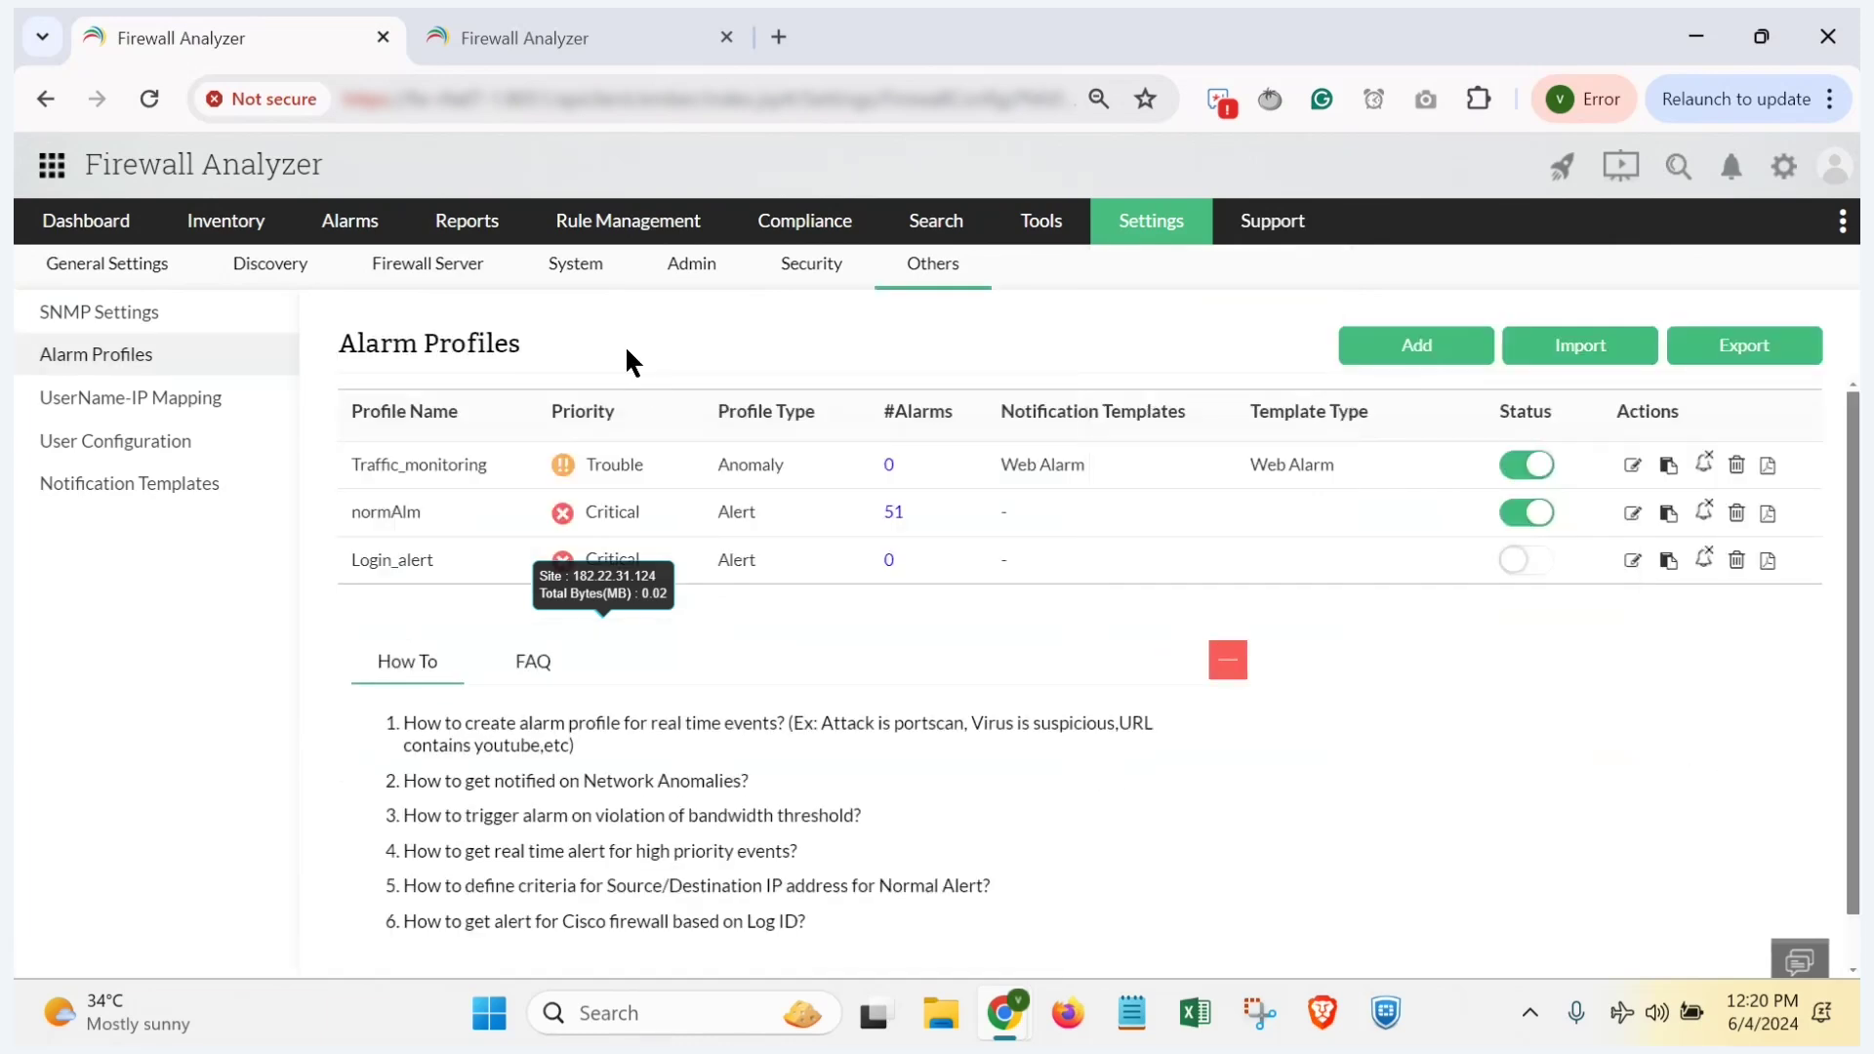
pyautogui.click(1372, 362)
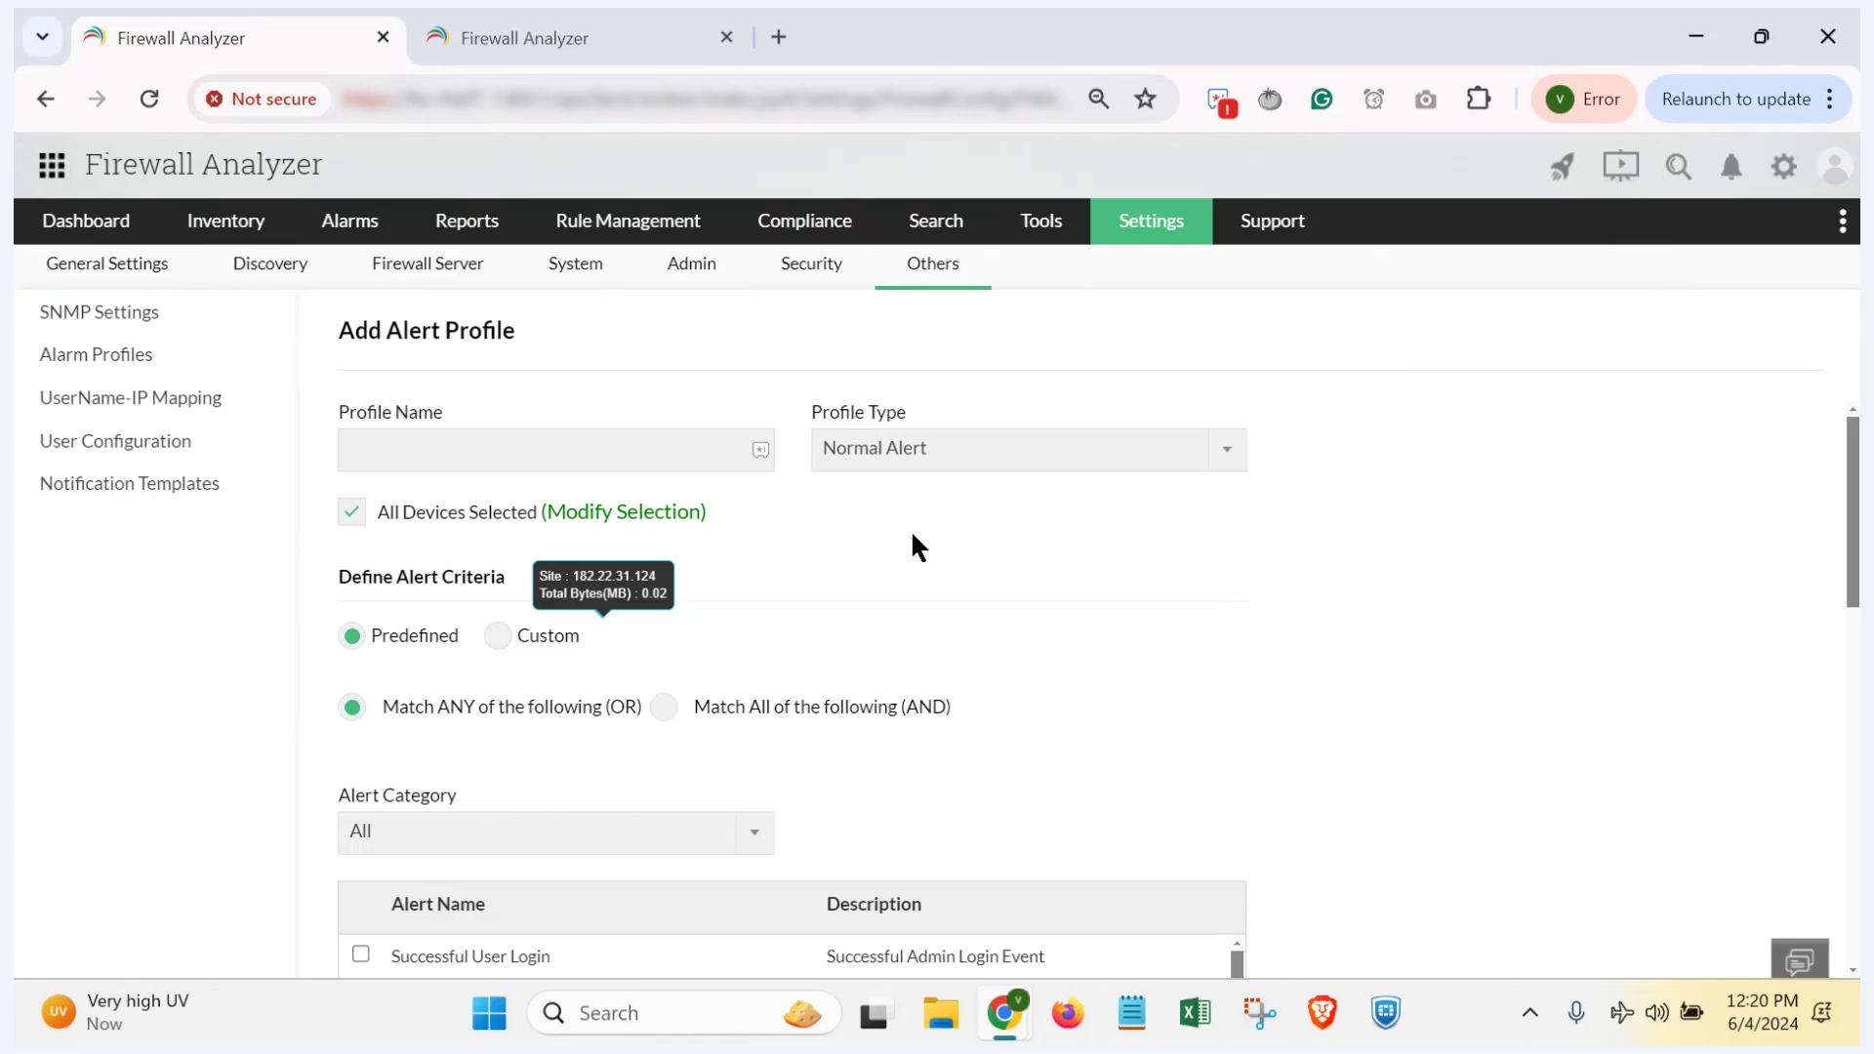
pyautogui.click(666, 449)
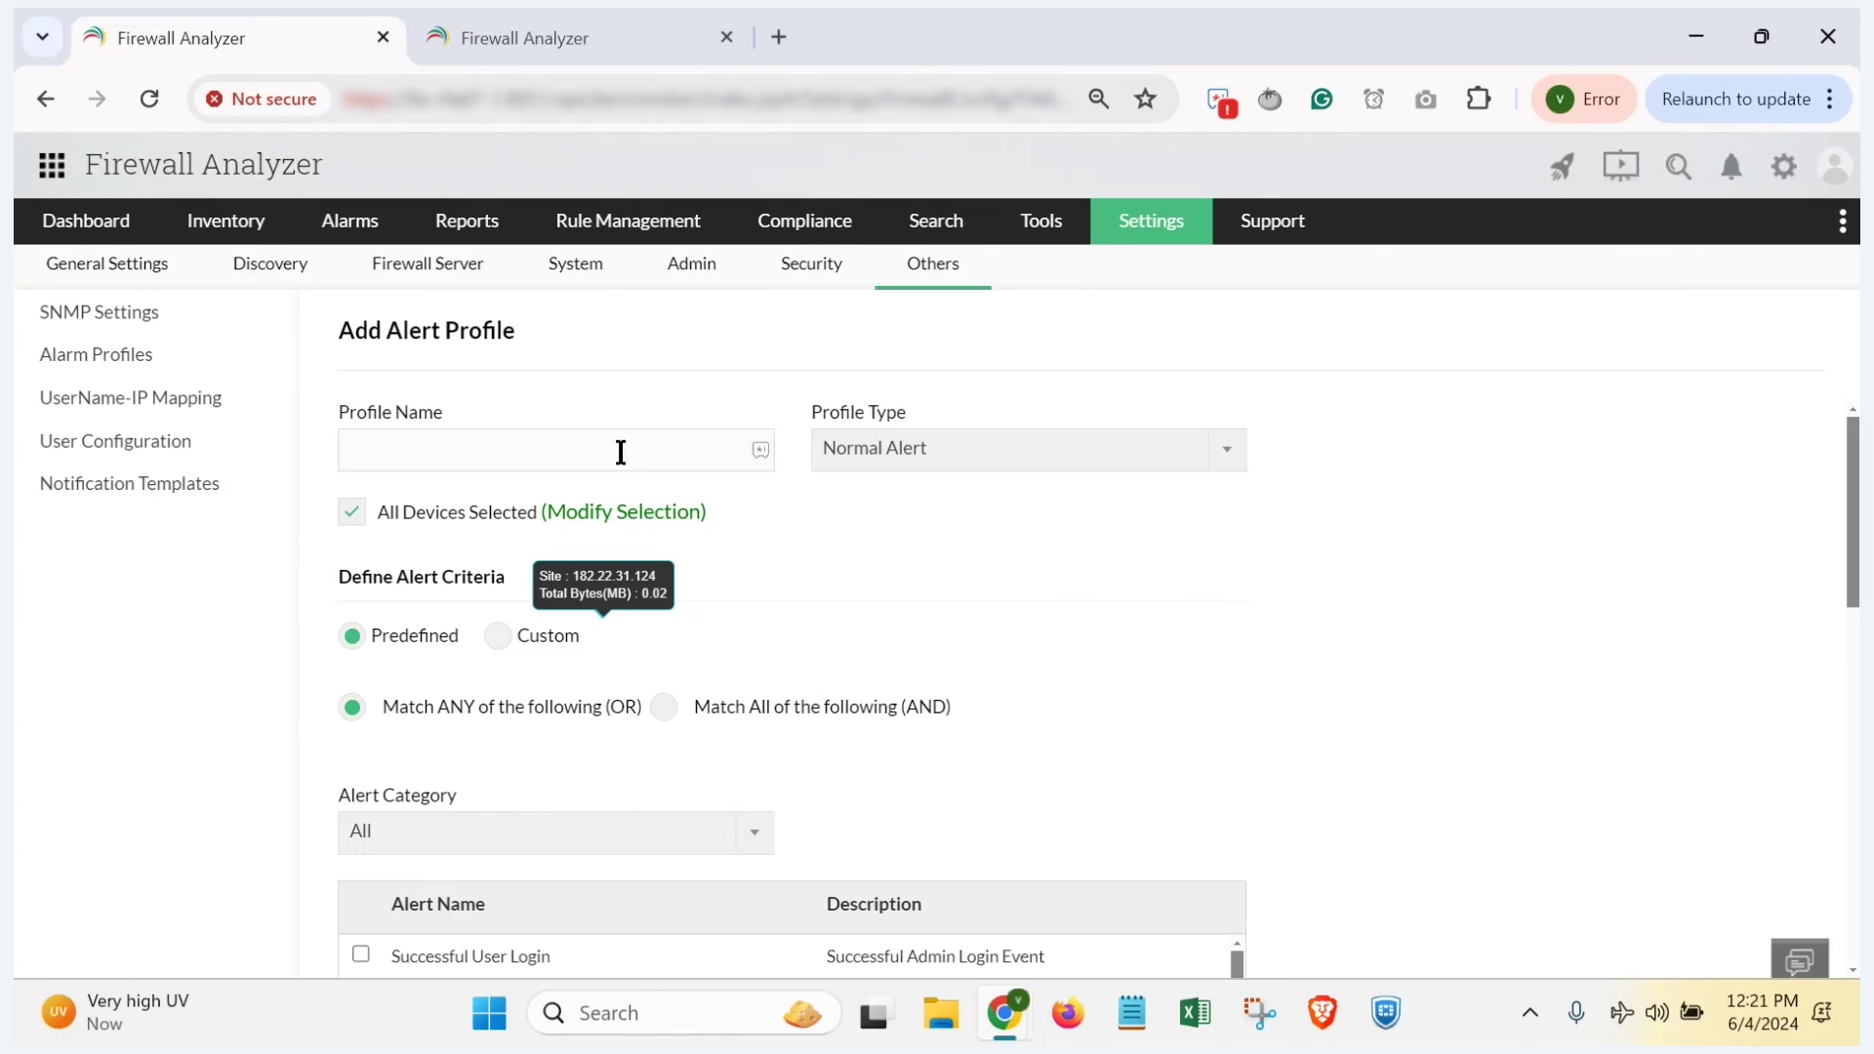
pyautogui.write('ARP ')
pyautogui.write('Ar')
pyautogui.press('BackSpace')
pyautogui.write('larm')
pyautogui.click(351, 512)
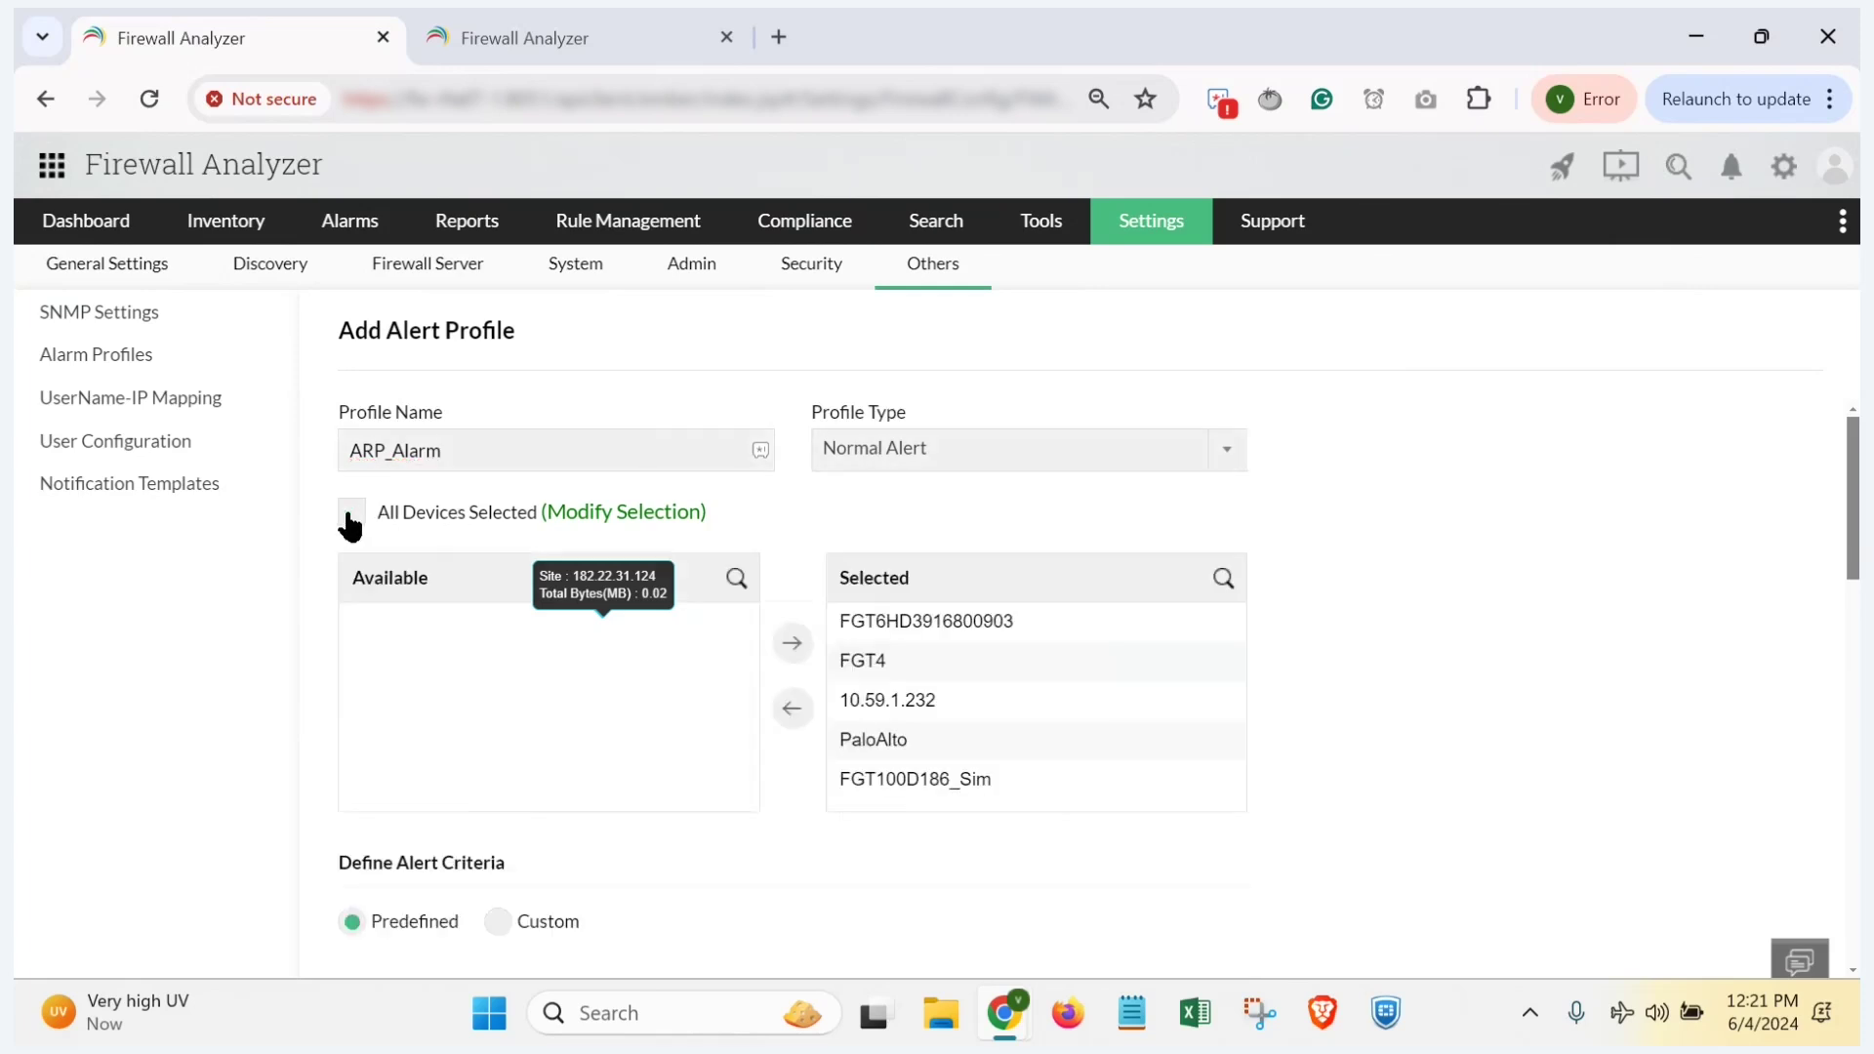
pyautogui.click(351, 512)
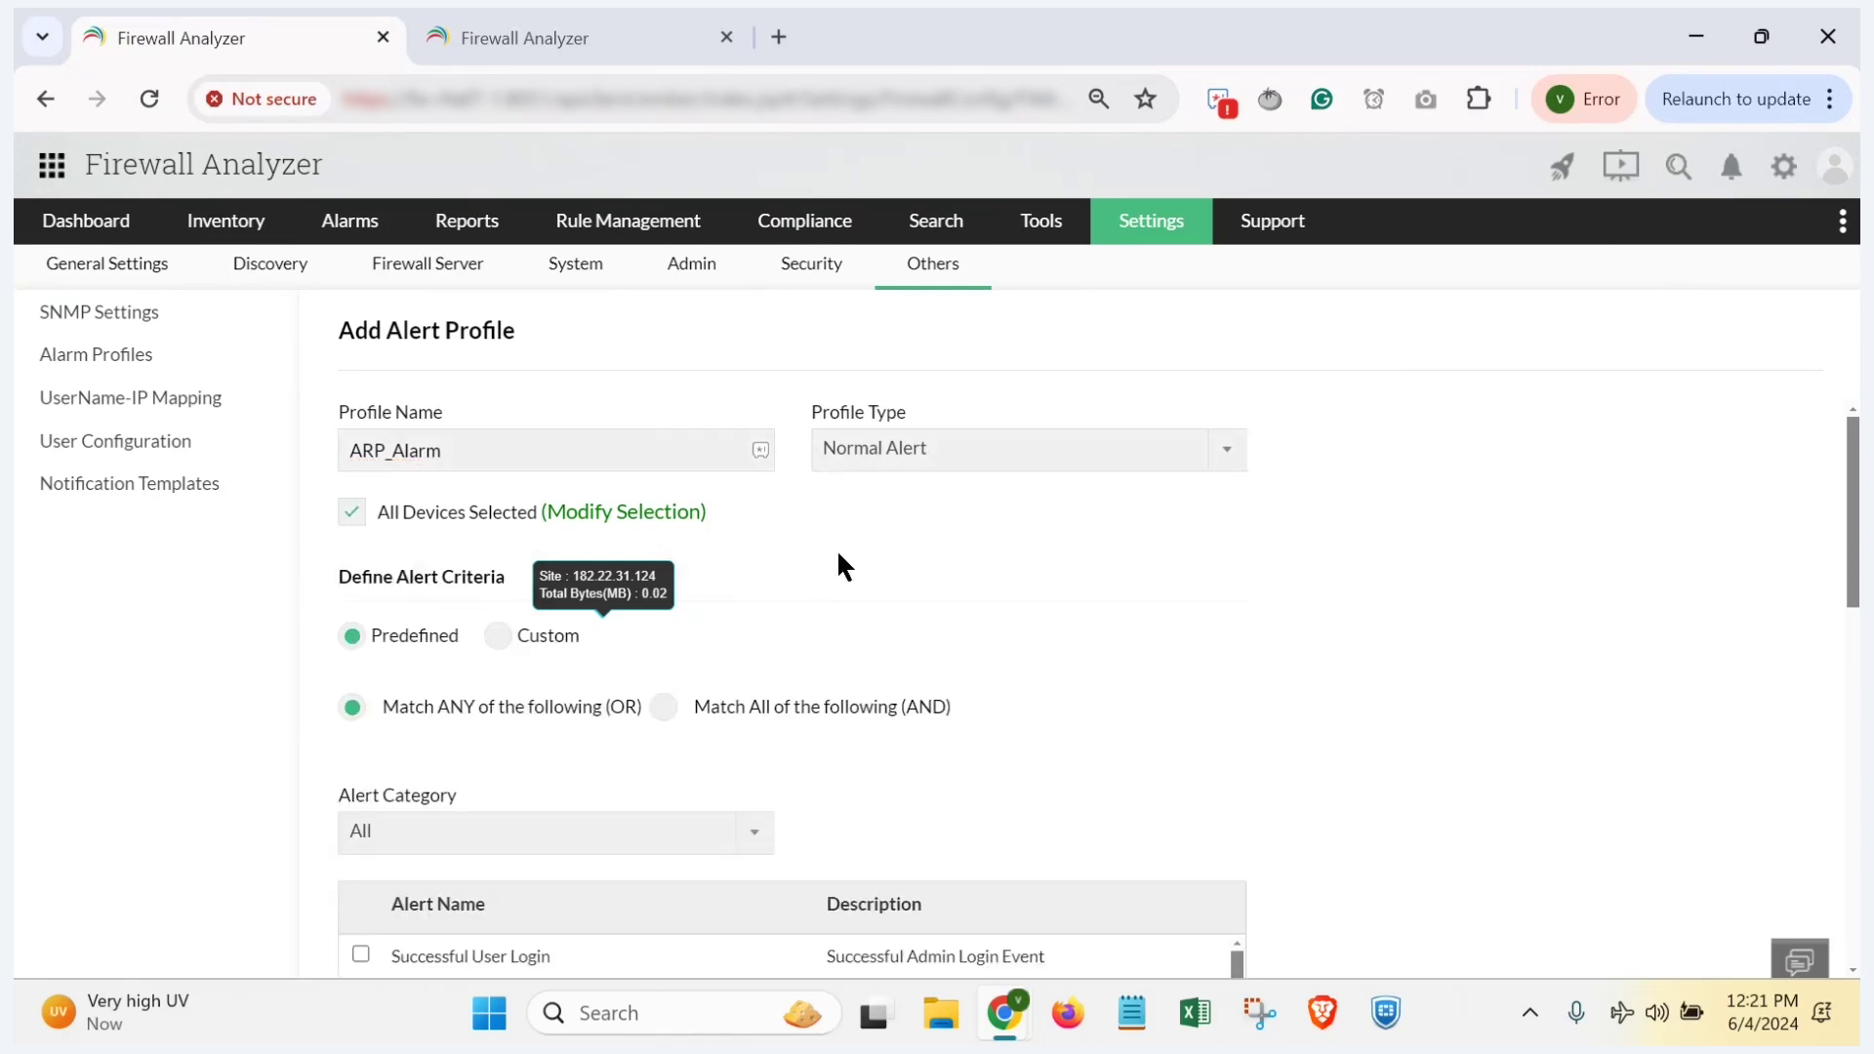
# Step: Switch the alert criteria to Custom and require all of the conditions to match (AND)
pyautogui.scroll(-2, 836, 549)
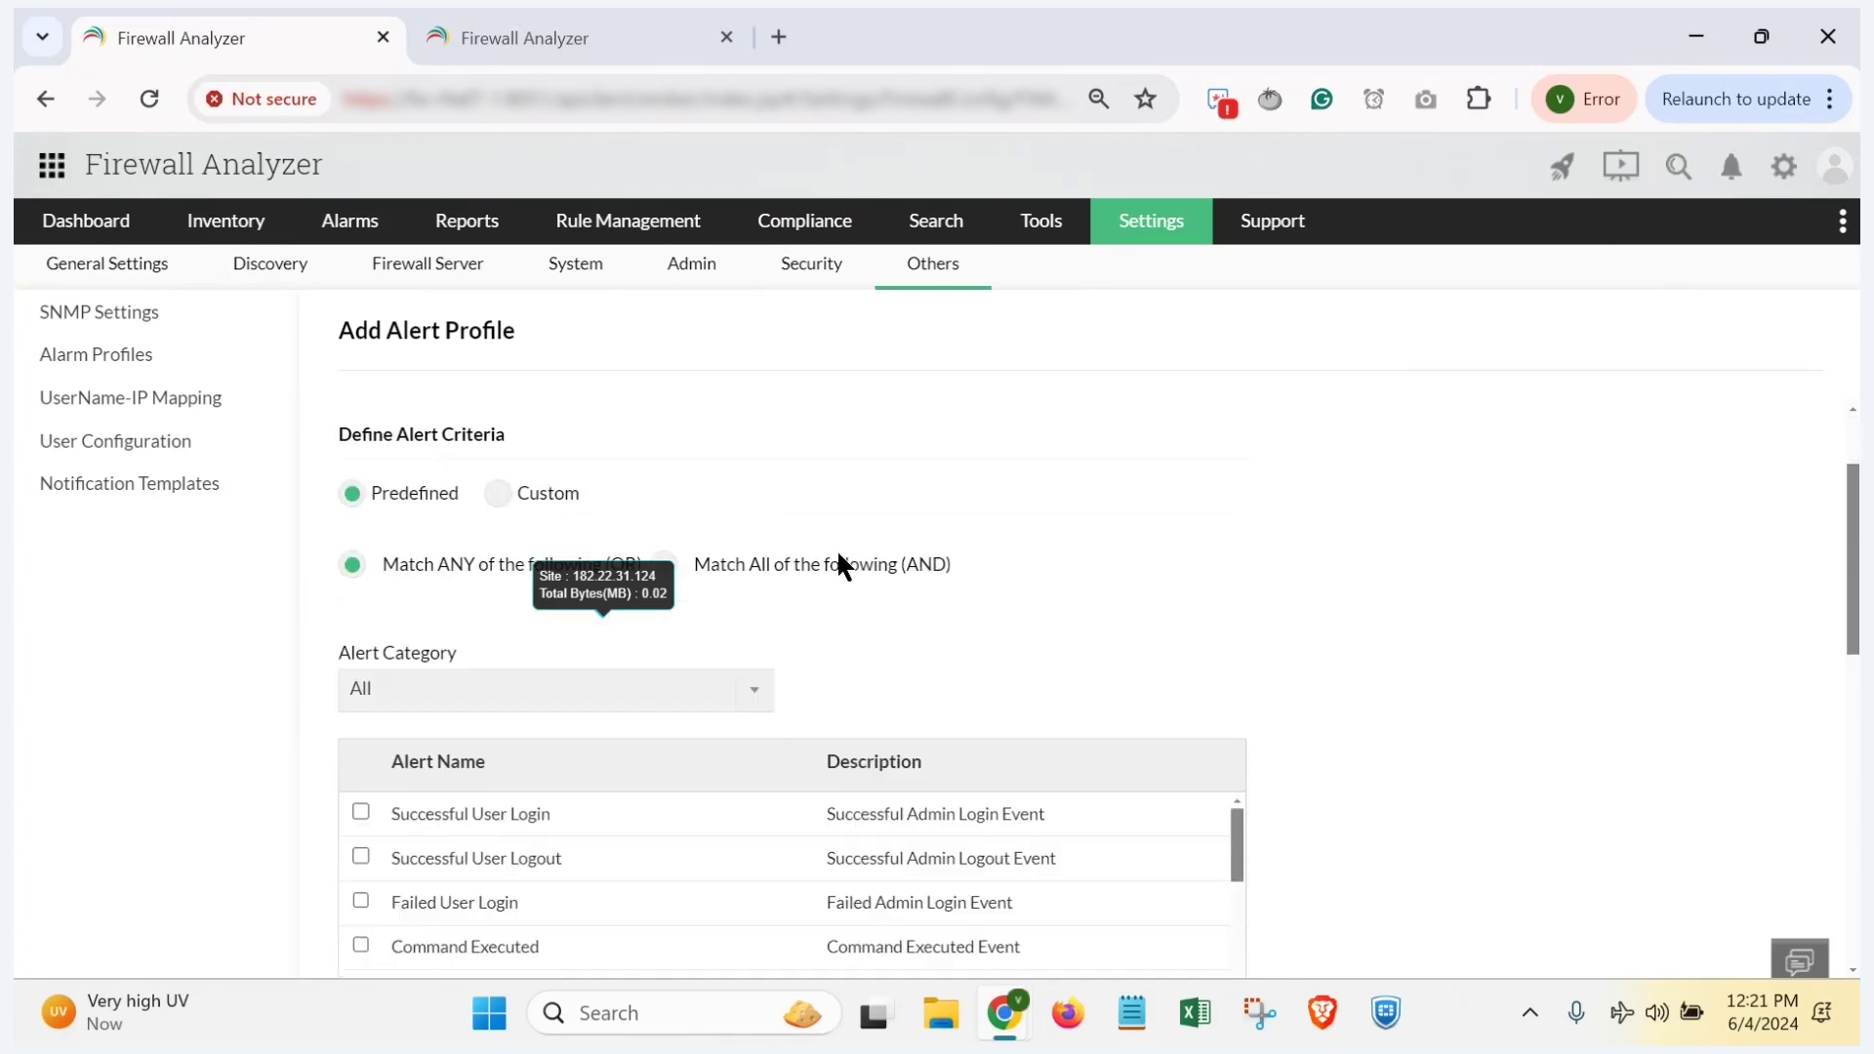
pyautogui.click(498, 493)
pyautogui.scroll(2, 921, 511)
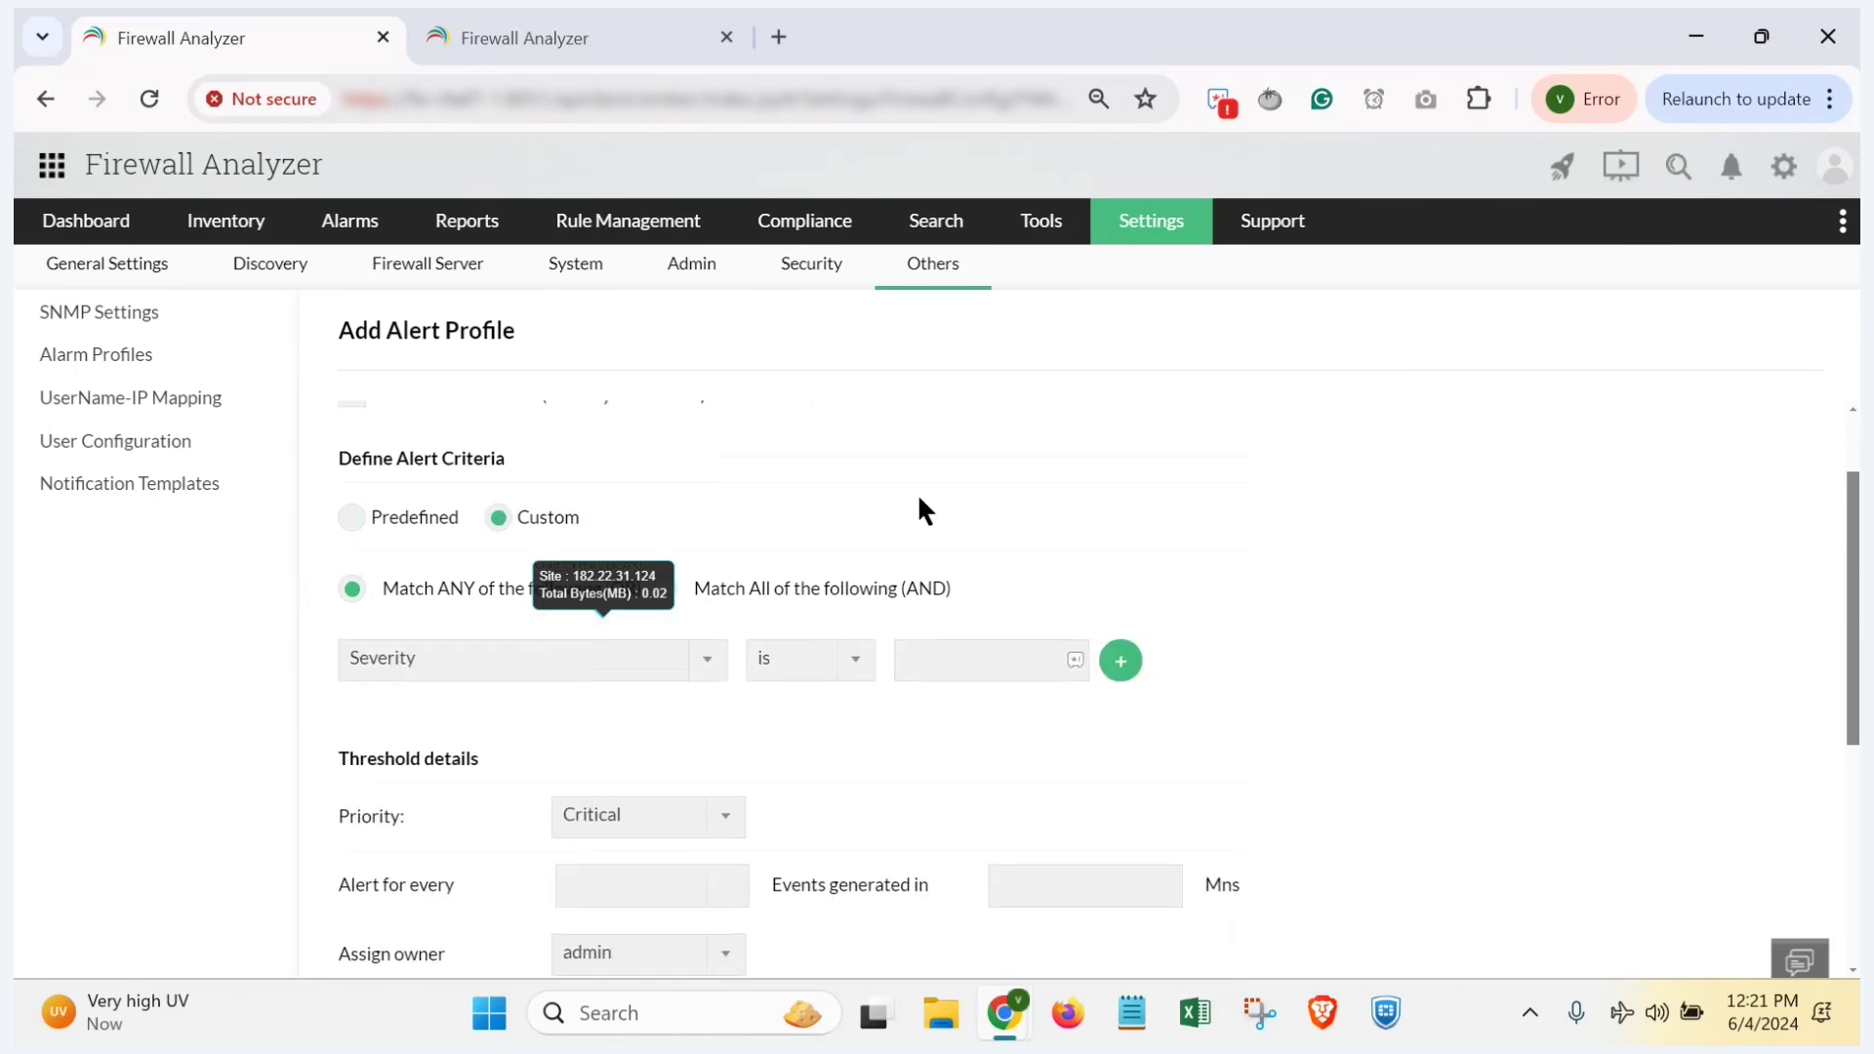
pyautogui.click(667, 705)
pyautogui.scroll(-1, 1052, 632)
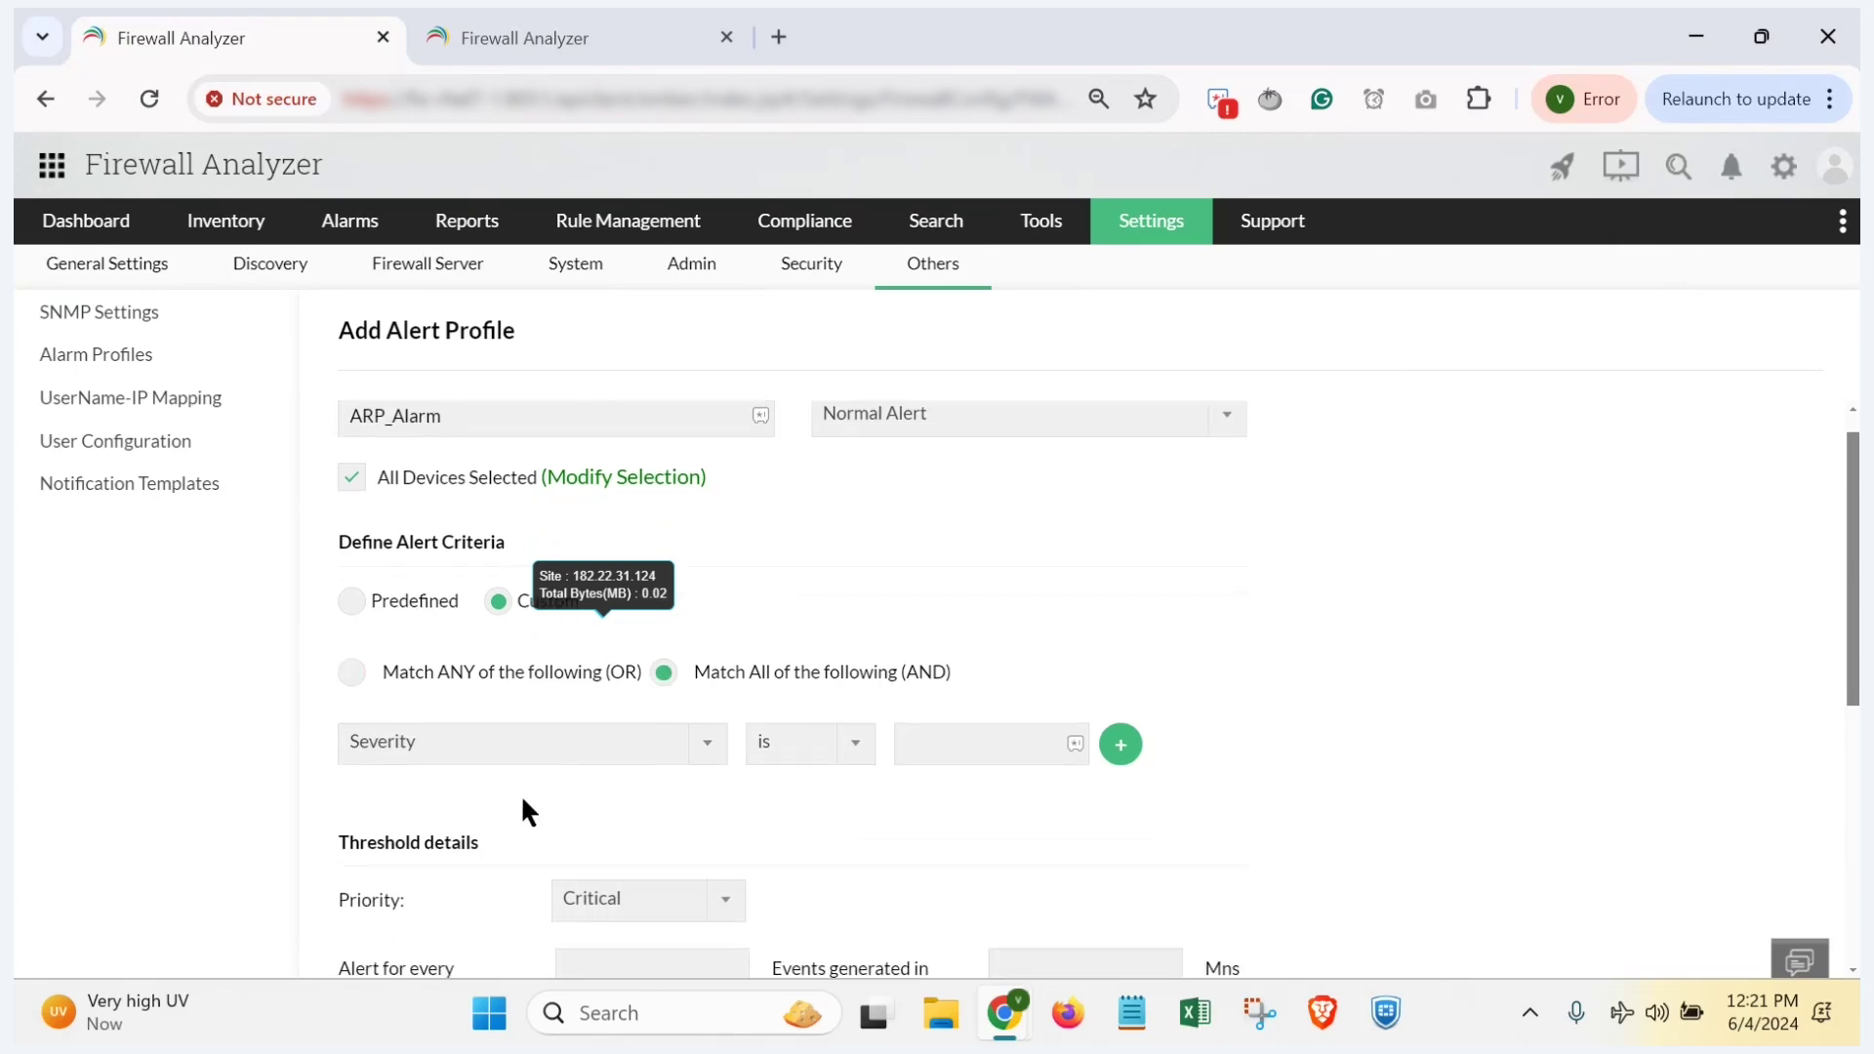
# Step: Define the alert condition as Virus / Attack Contains ARP
pyautogui.click(515, 752)
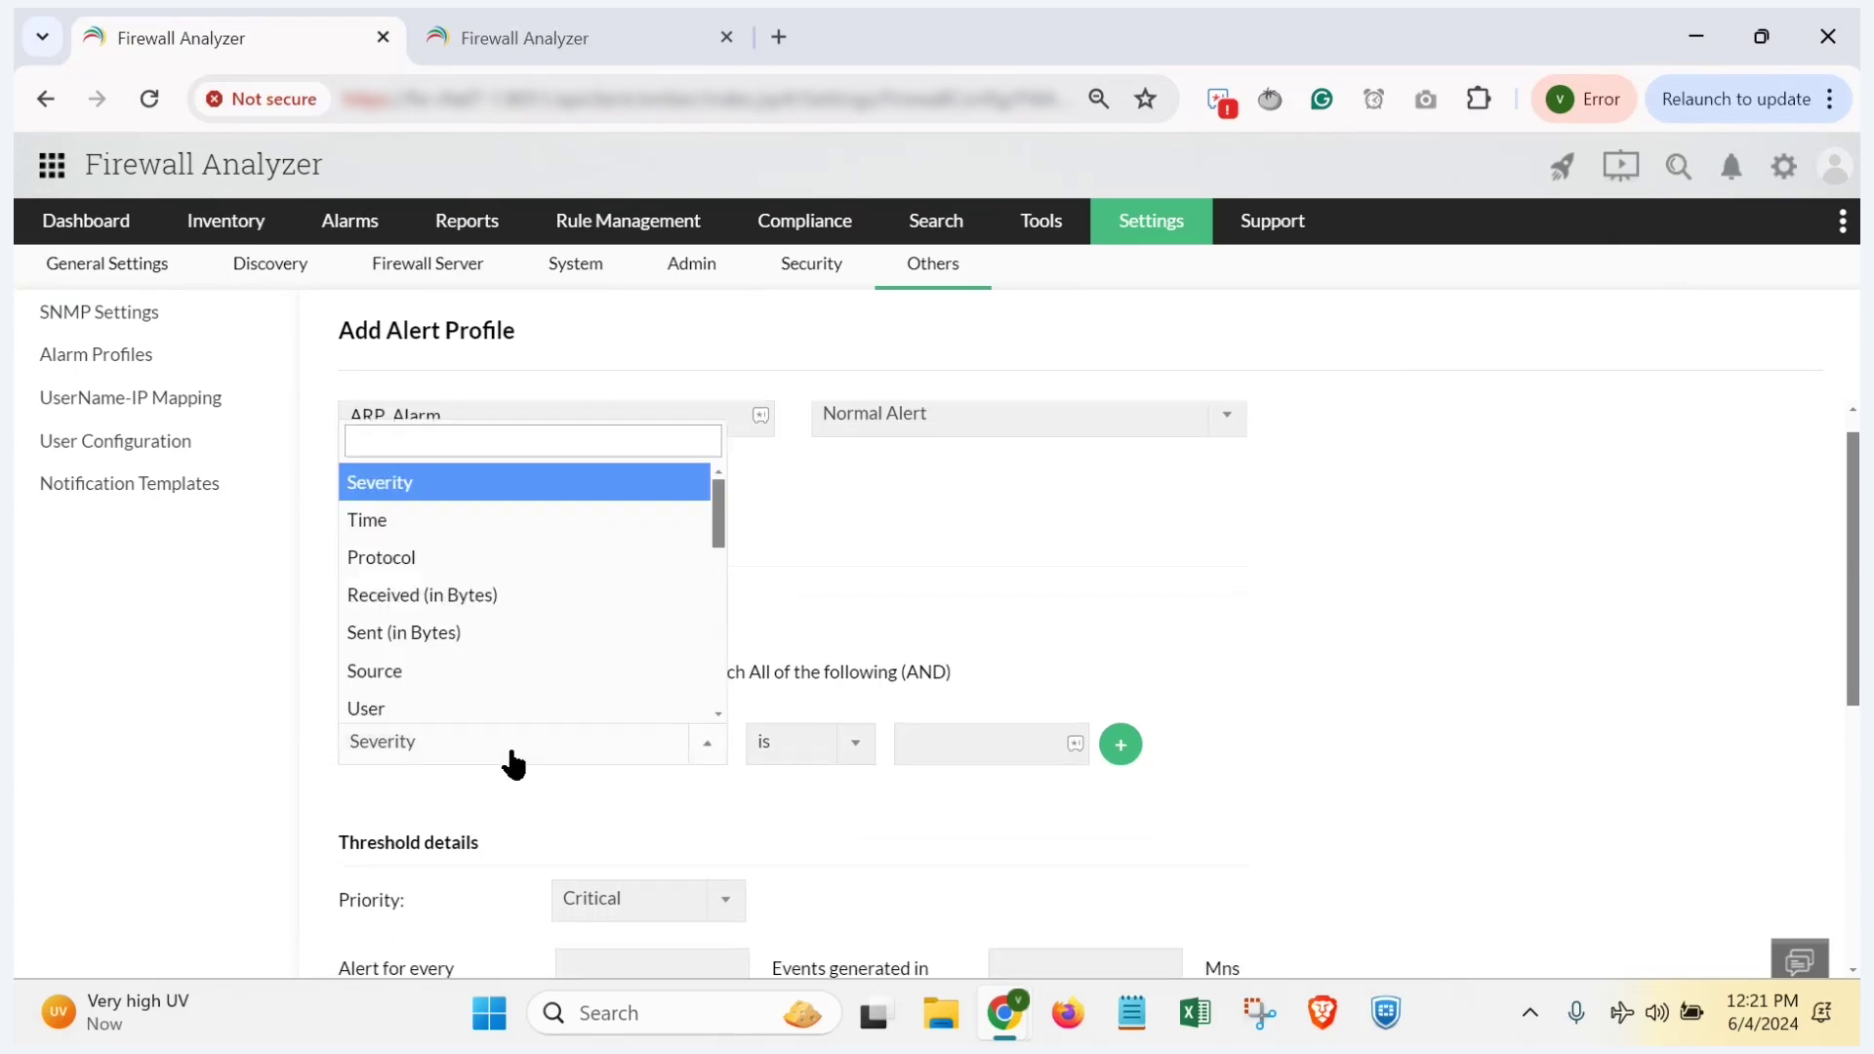
pyautogui.write('vir')
pyautogui.click(425, 707)
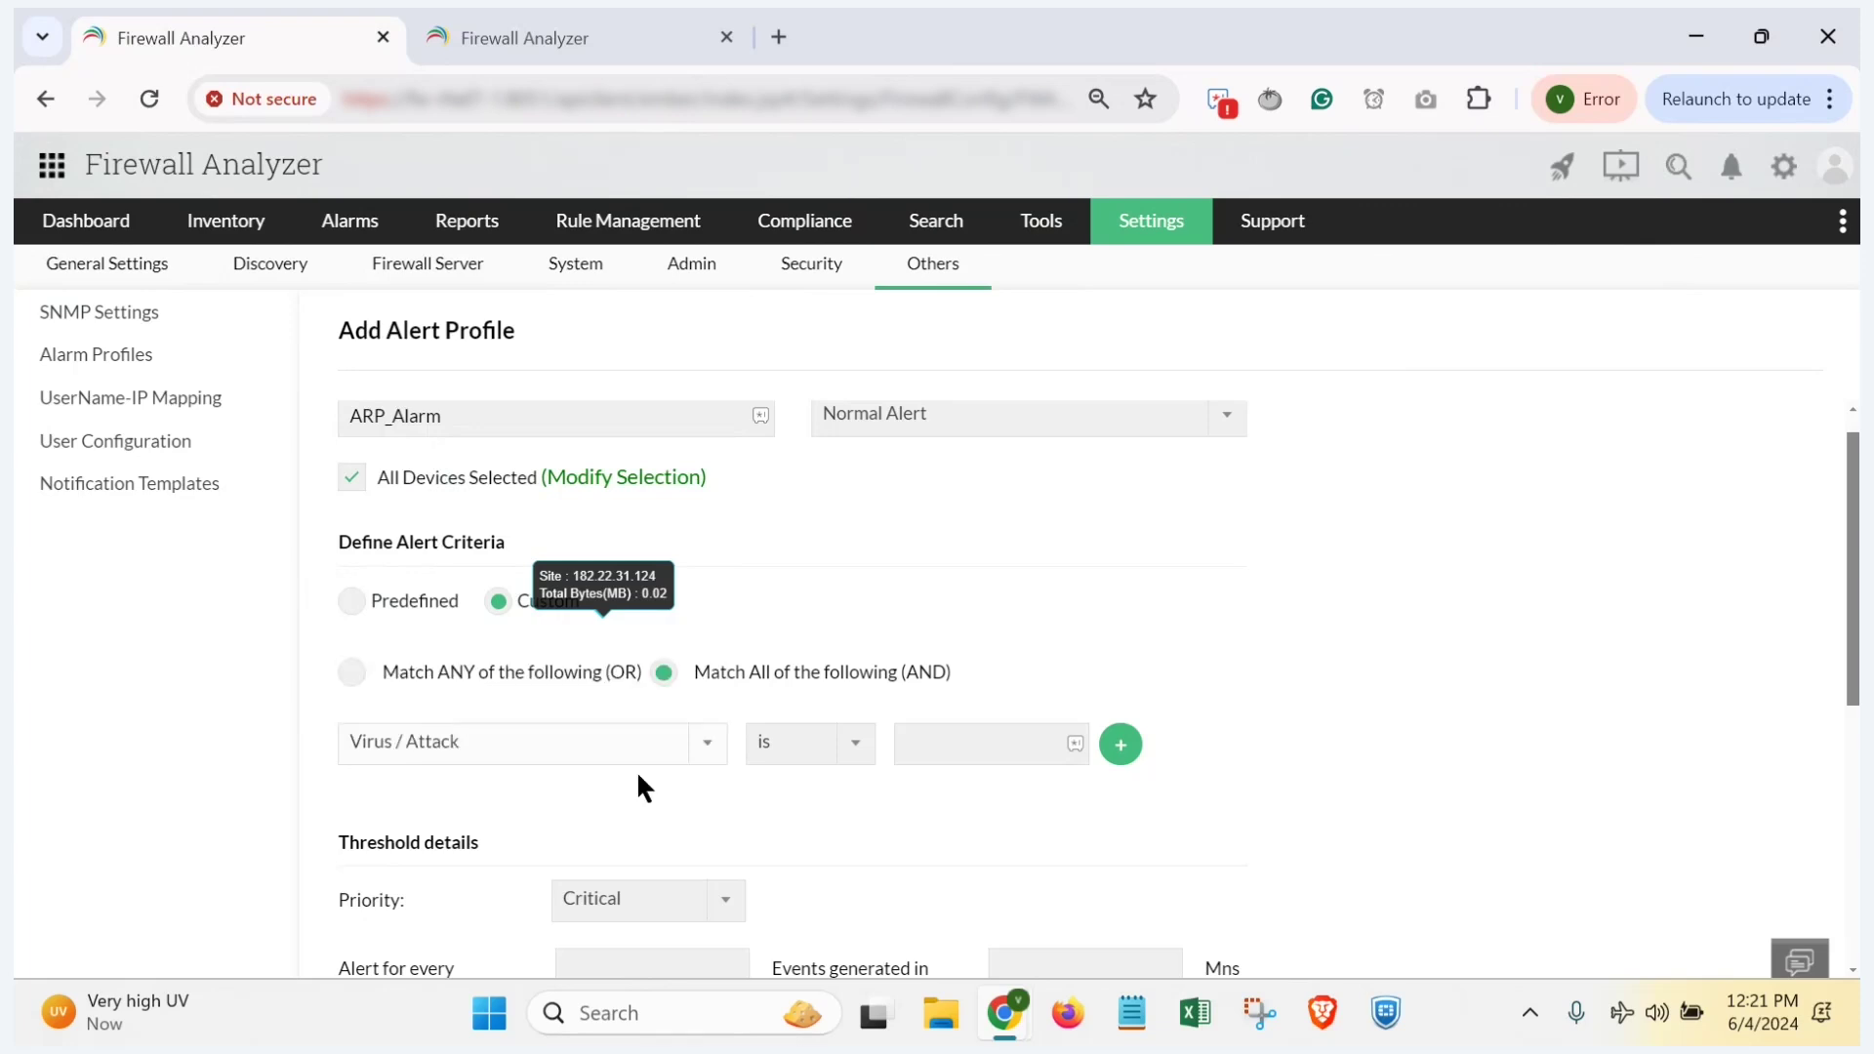
pyautogui.click(799, 754)
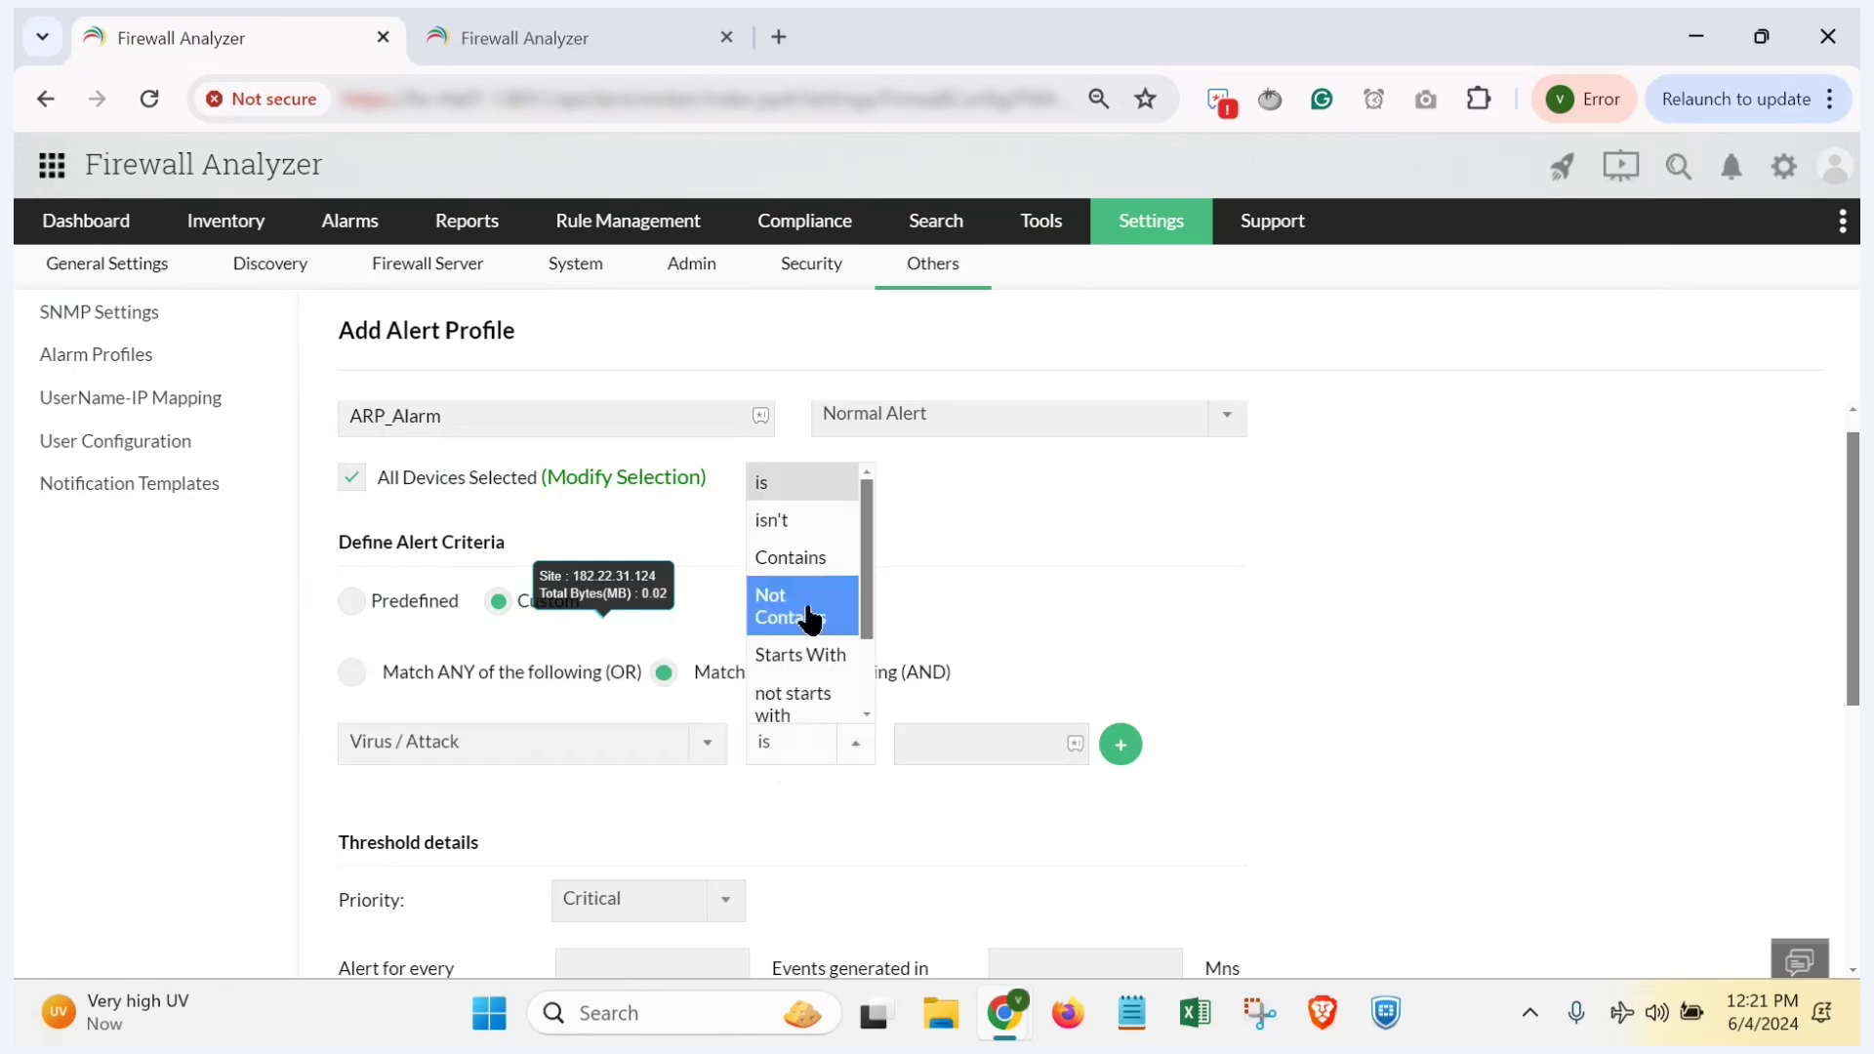
pyautogui.click(817, 557)
pyautogui.click(927, 737)
pyautogui.write('ARP')
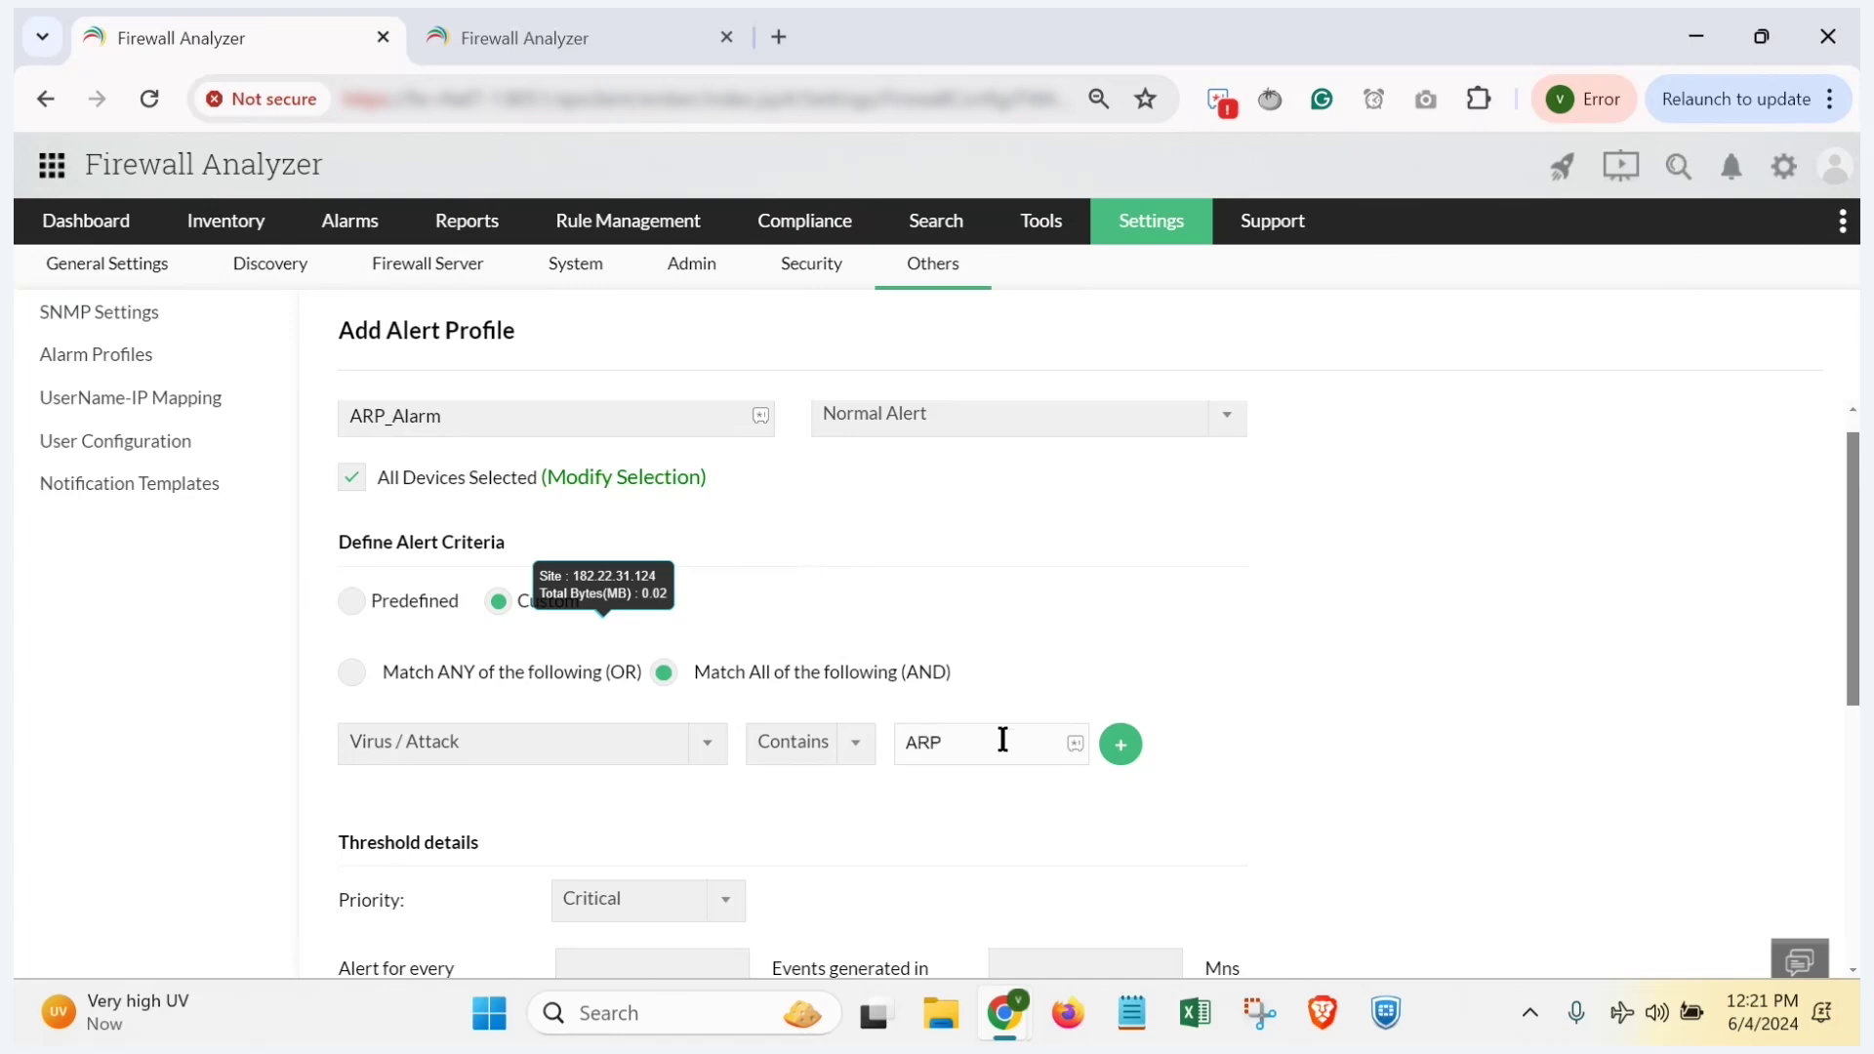
# Step: Set the threshold to alert for every 5 events generated in 10 minutes
pyautogui.scroll(-2, 1294, 727)
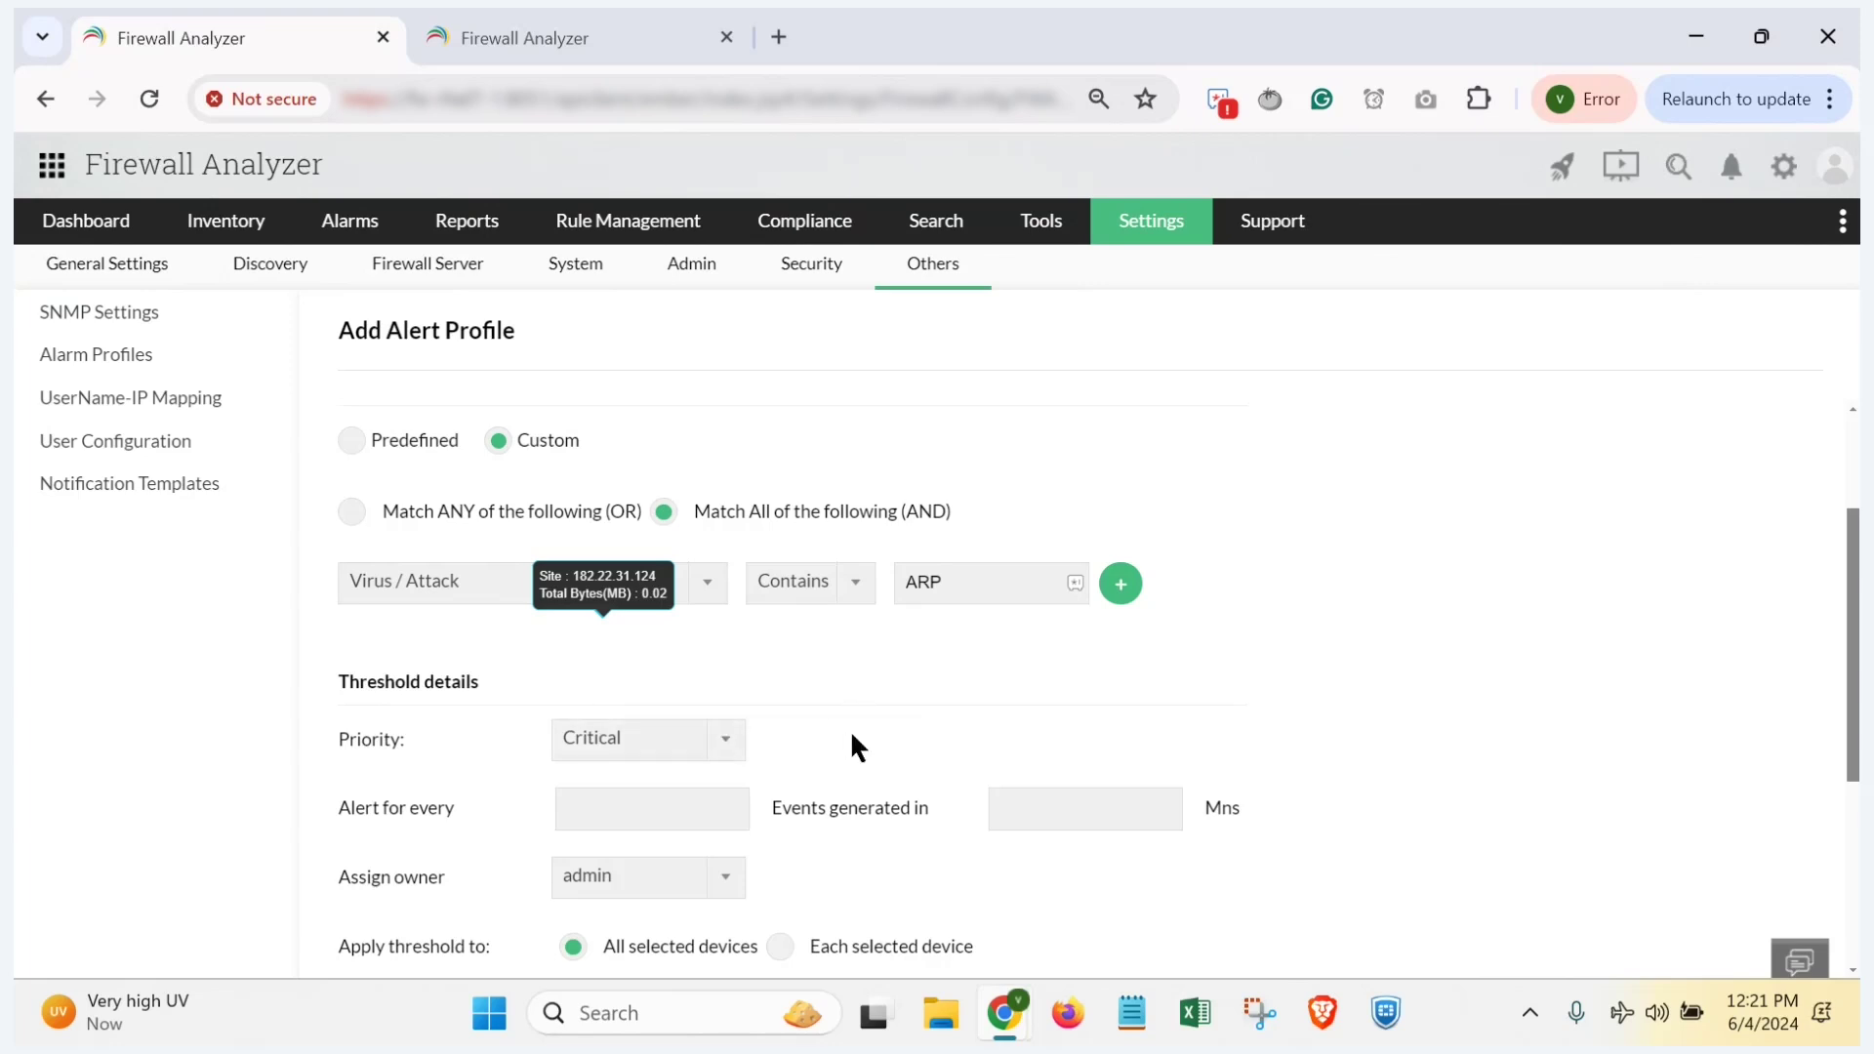
pyautogui.scroll(-1, 849, 732)
pyautogui.click(697, 701)
pyautogui.click(670, 757)
pyautogui.click(1089, 706)
pyautogui.click(1084, 765)
# Step: Assign the alert profile to the listed user other than admin as its owner
pyautogui.scroll(-1, 1206, 818)
pyautogui.click(635, 740)
pyautogui.click(630, 771)
pyautogui.click(632, 740)
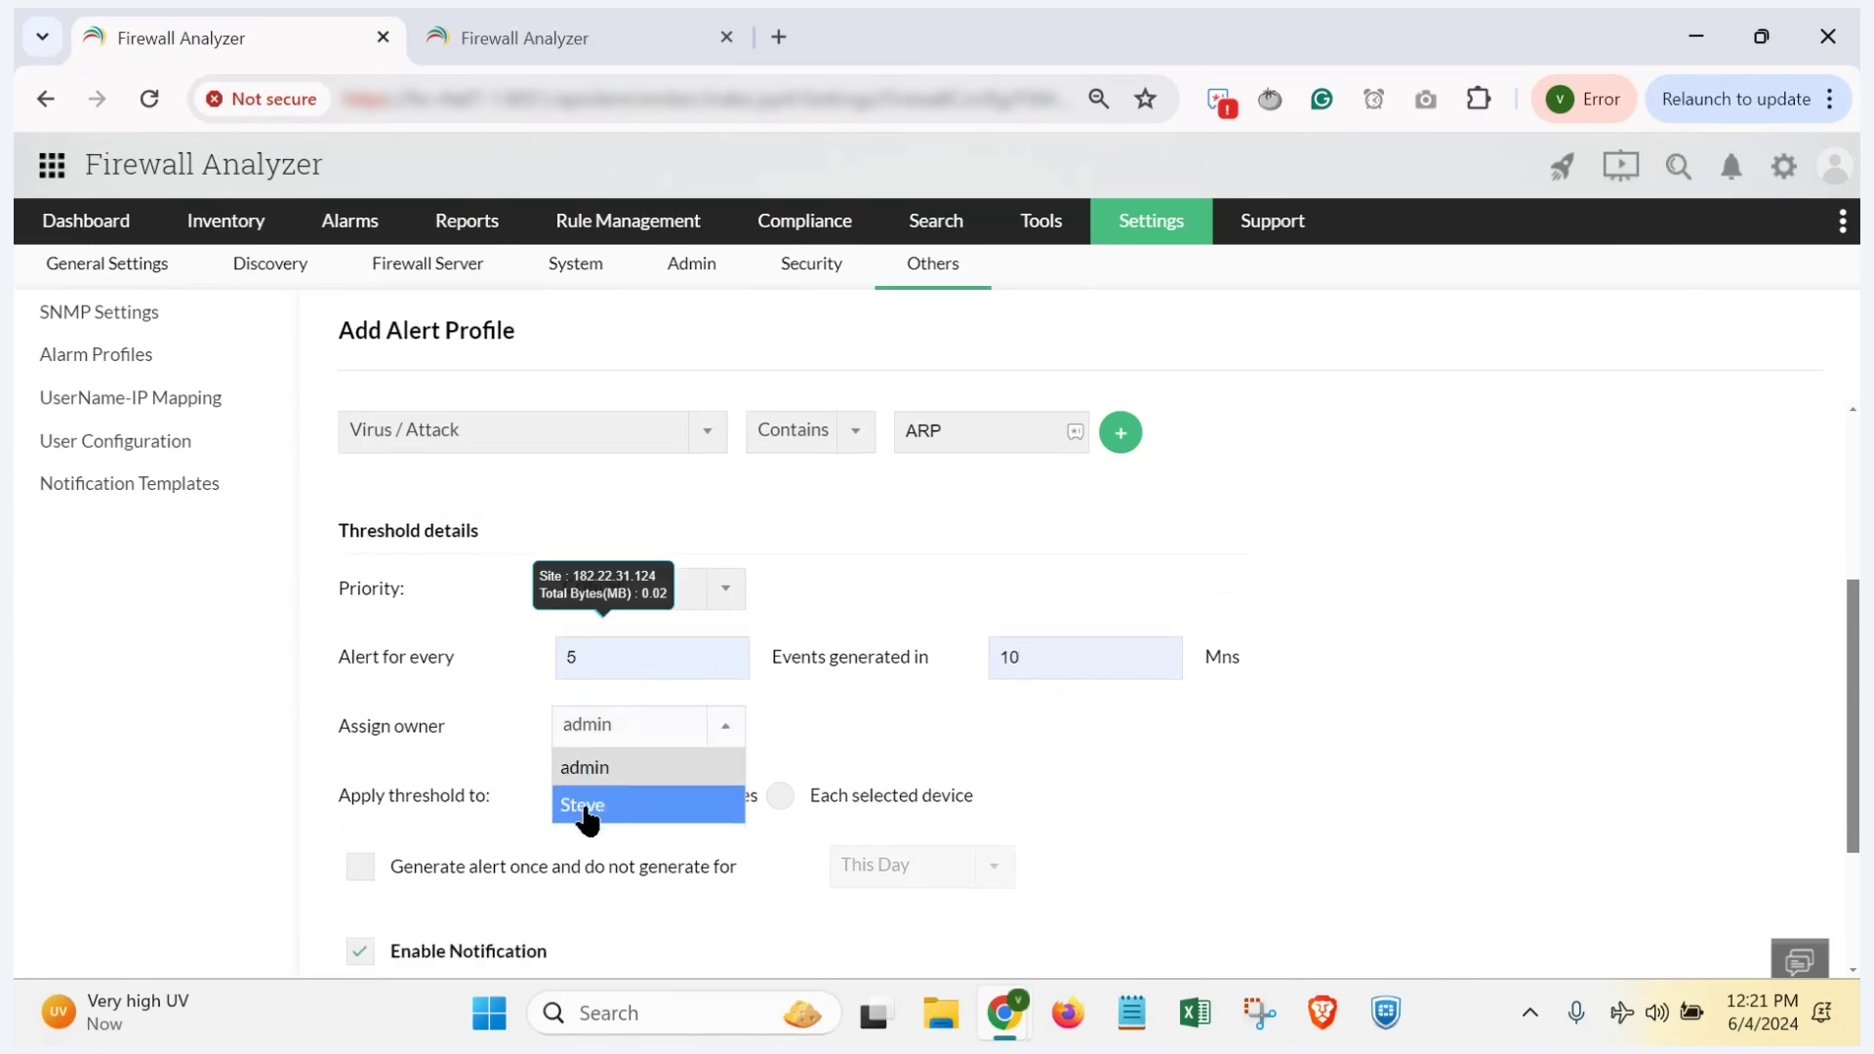
pyautogui.click(583, 809)
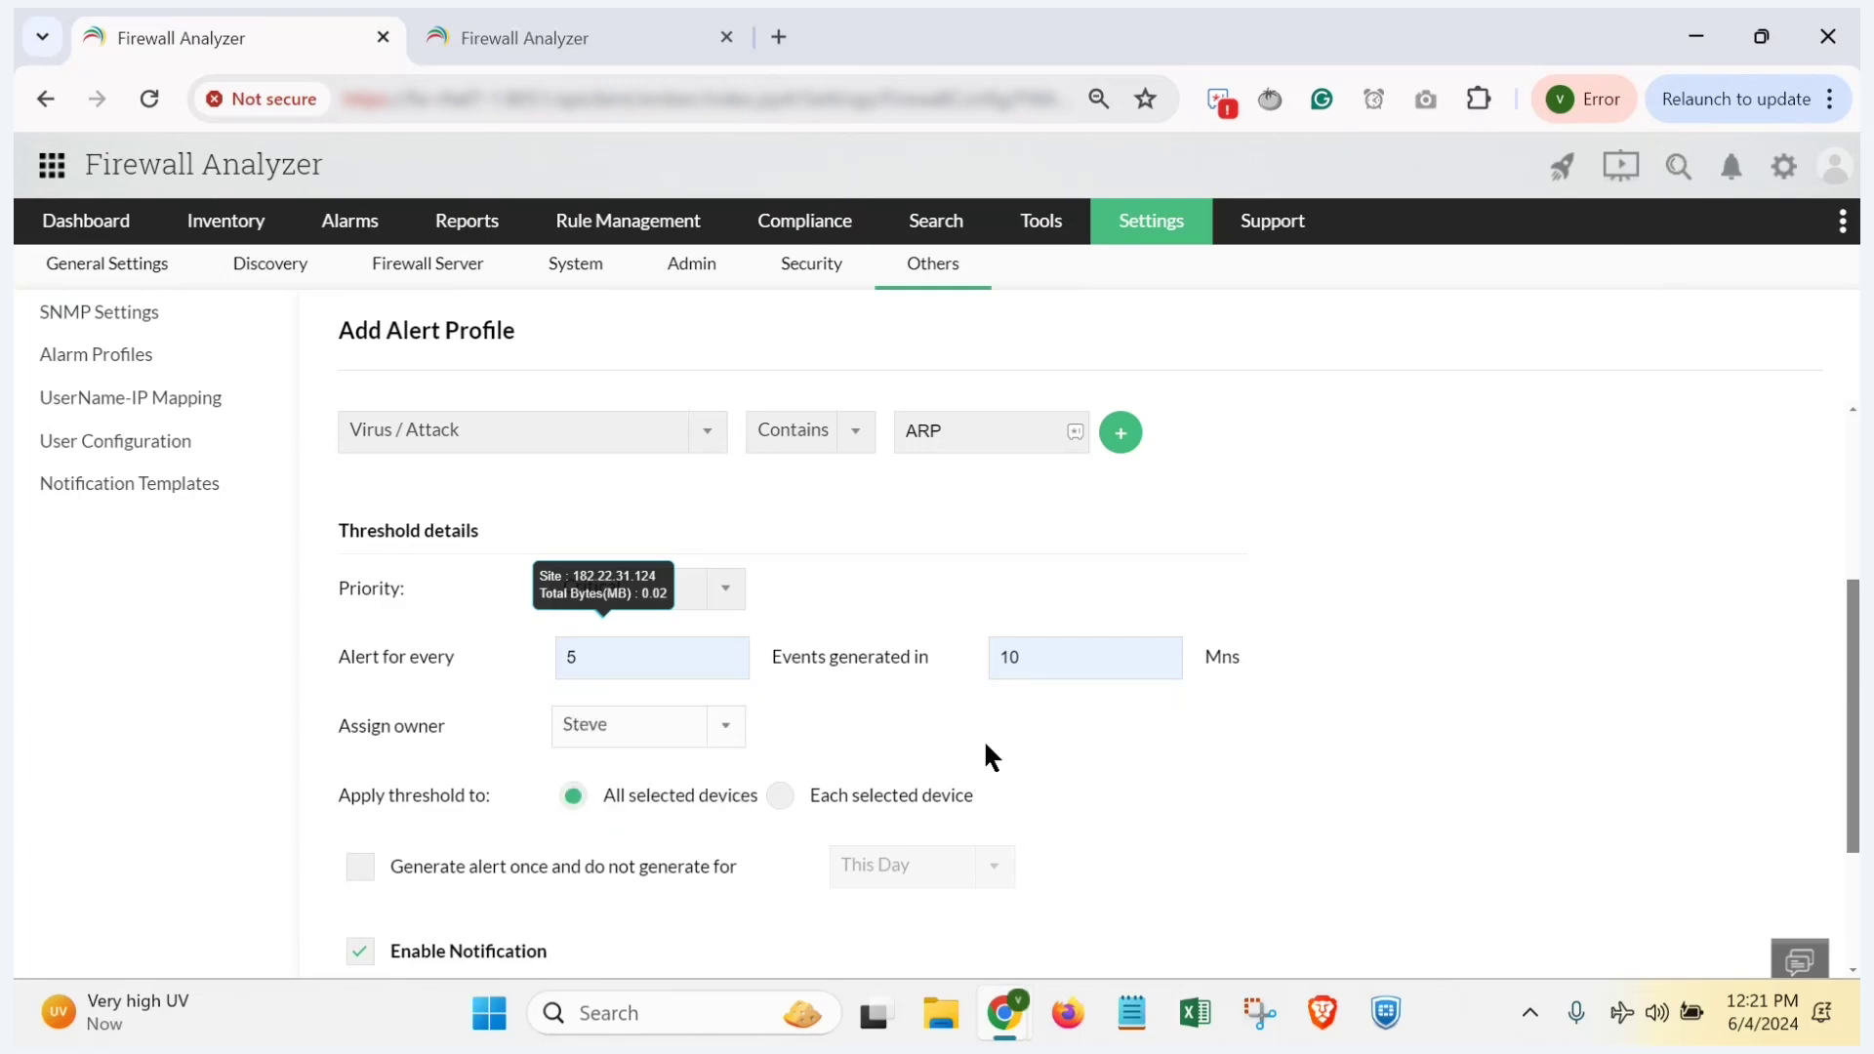
# Step: Choose the Web Alarm notification template for the alert and save the profile
pyautogui.scroll(-1, 1131, 747)
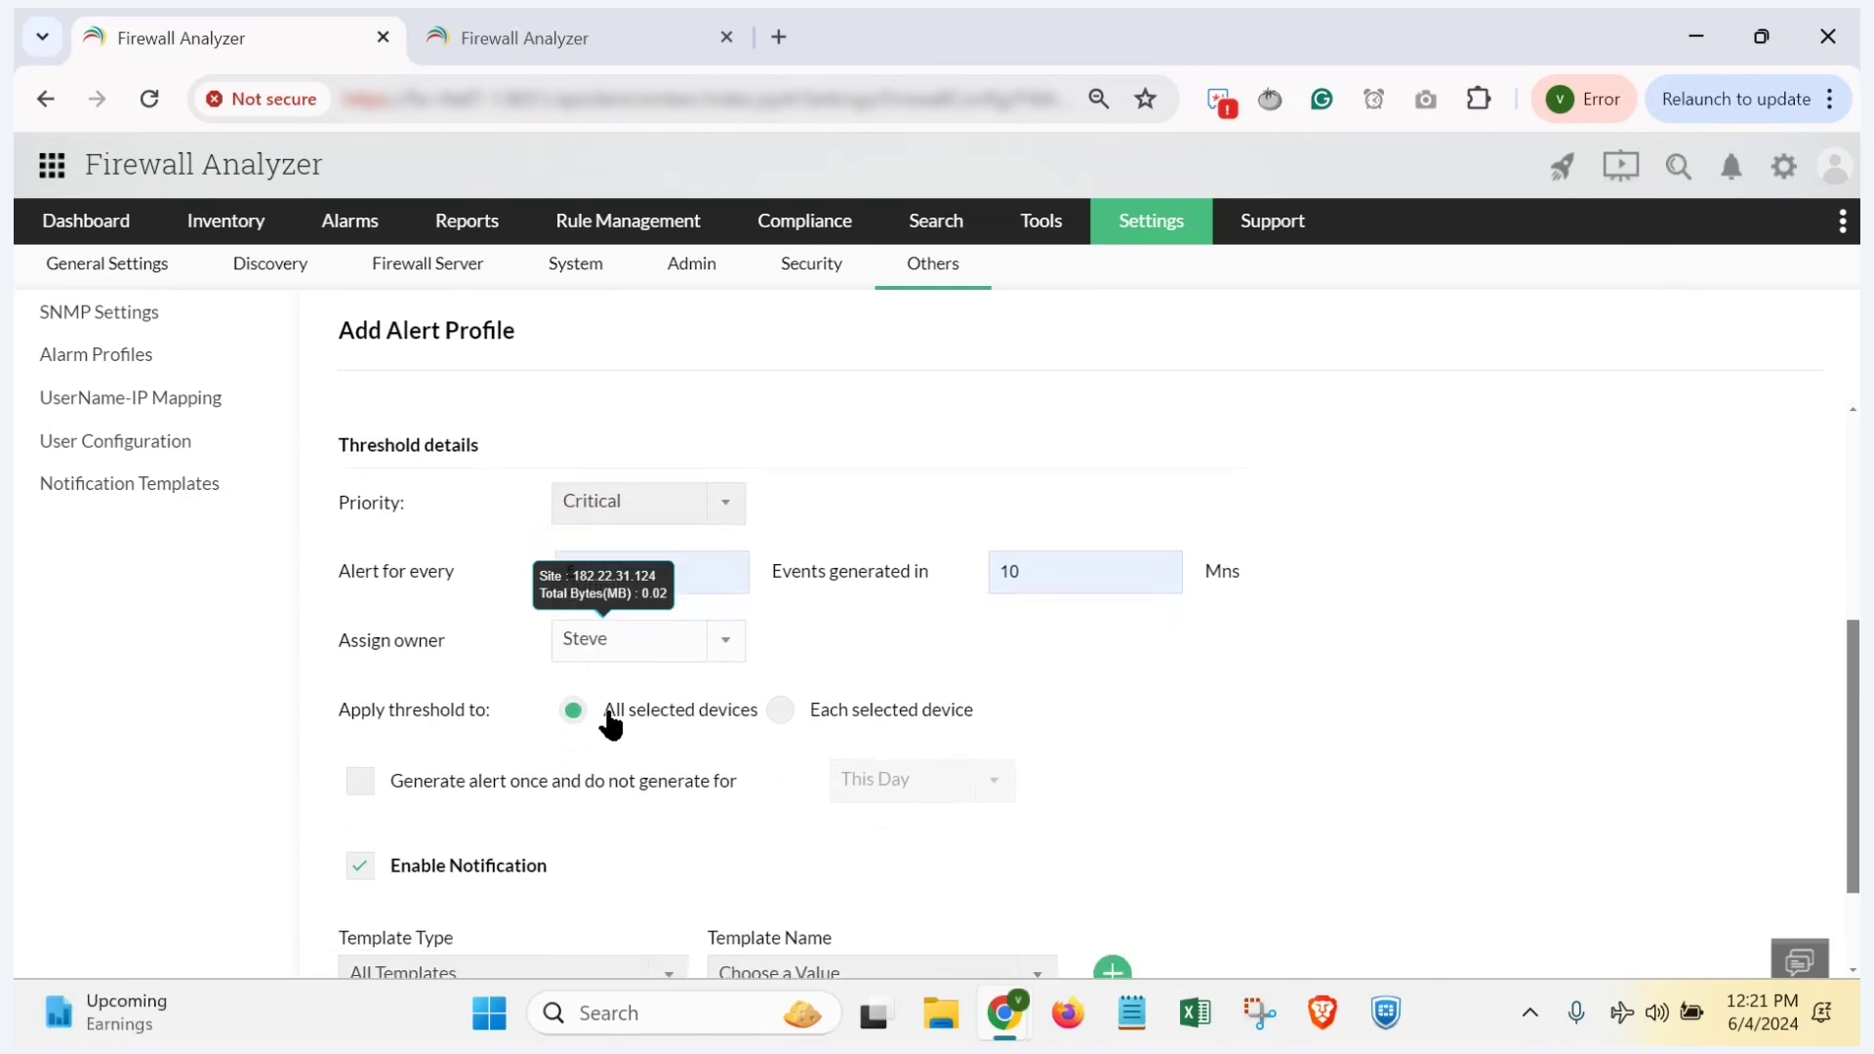
pyautogui.scroll(-1, 935, 746)
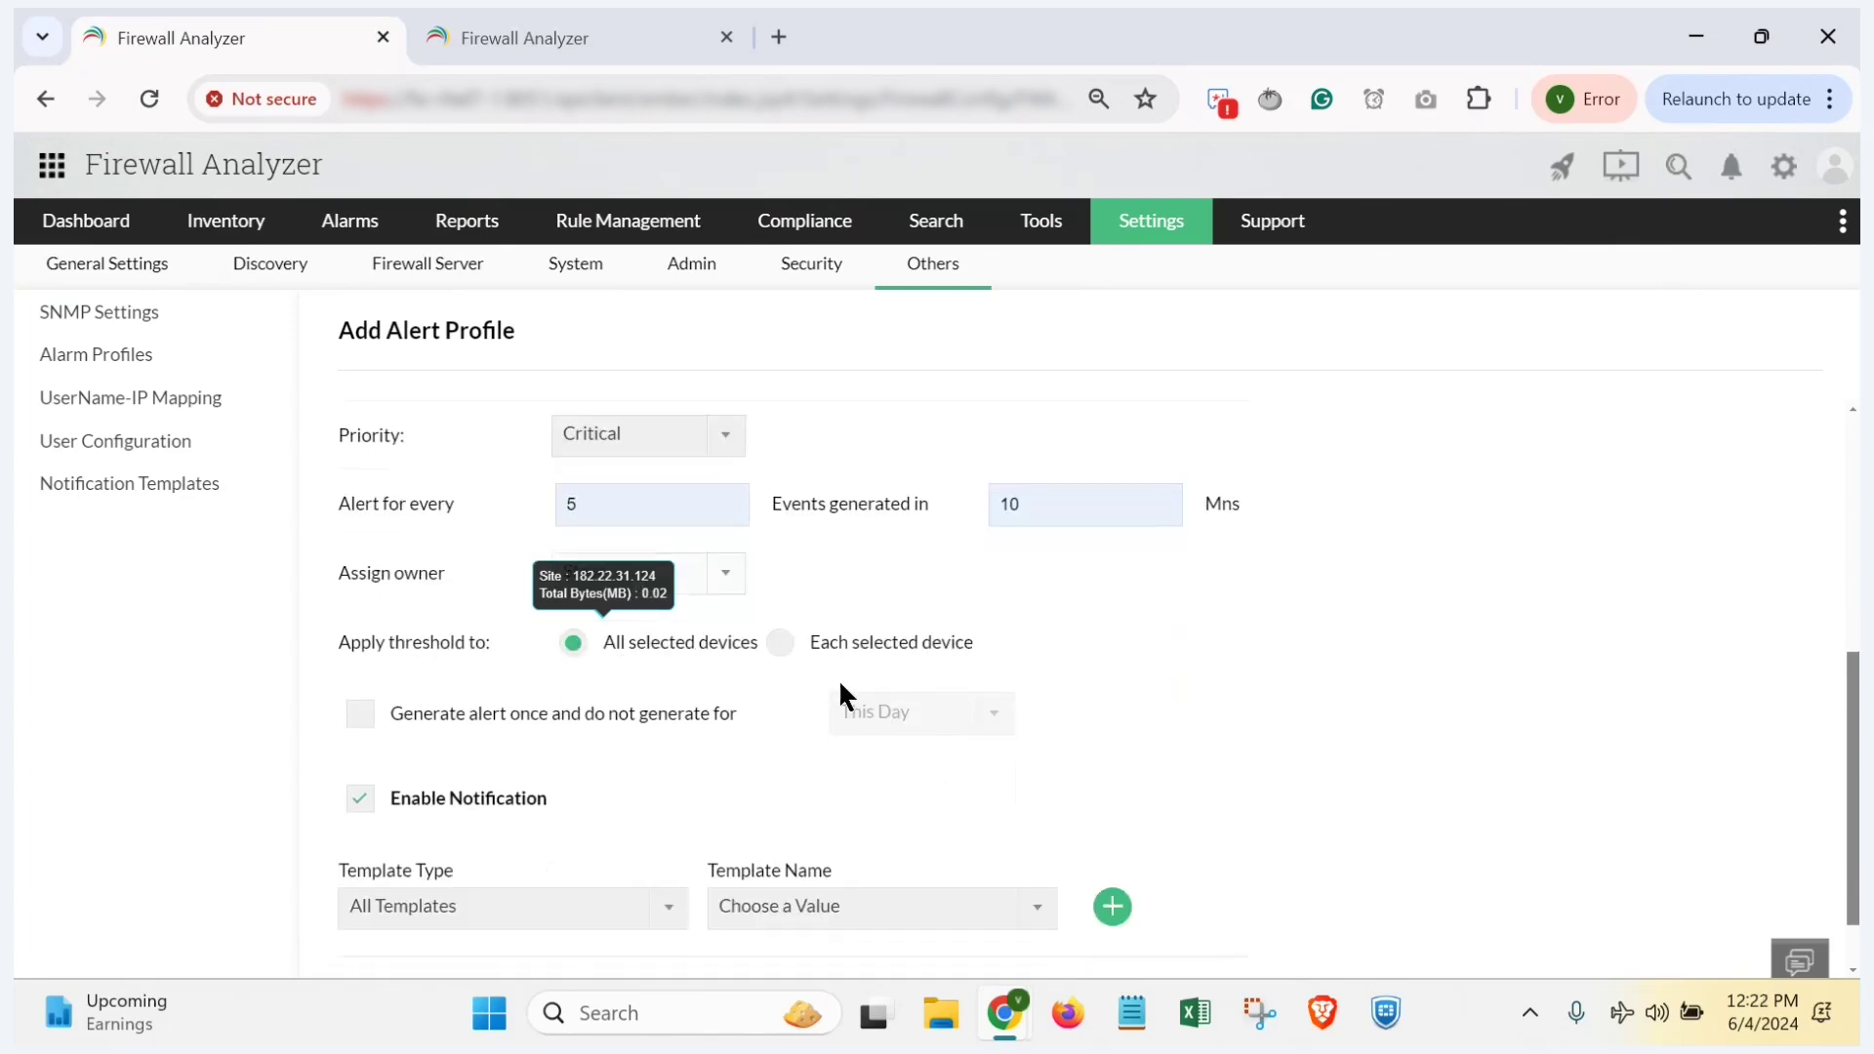
pyautogui.scroll(-1, 839, 678)
pyautogui.click(827, 850)
pyautogui.click(813, 899)
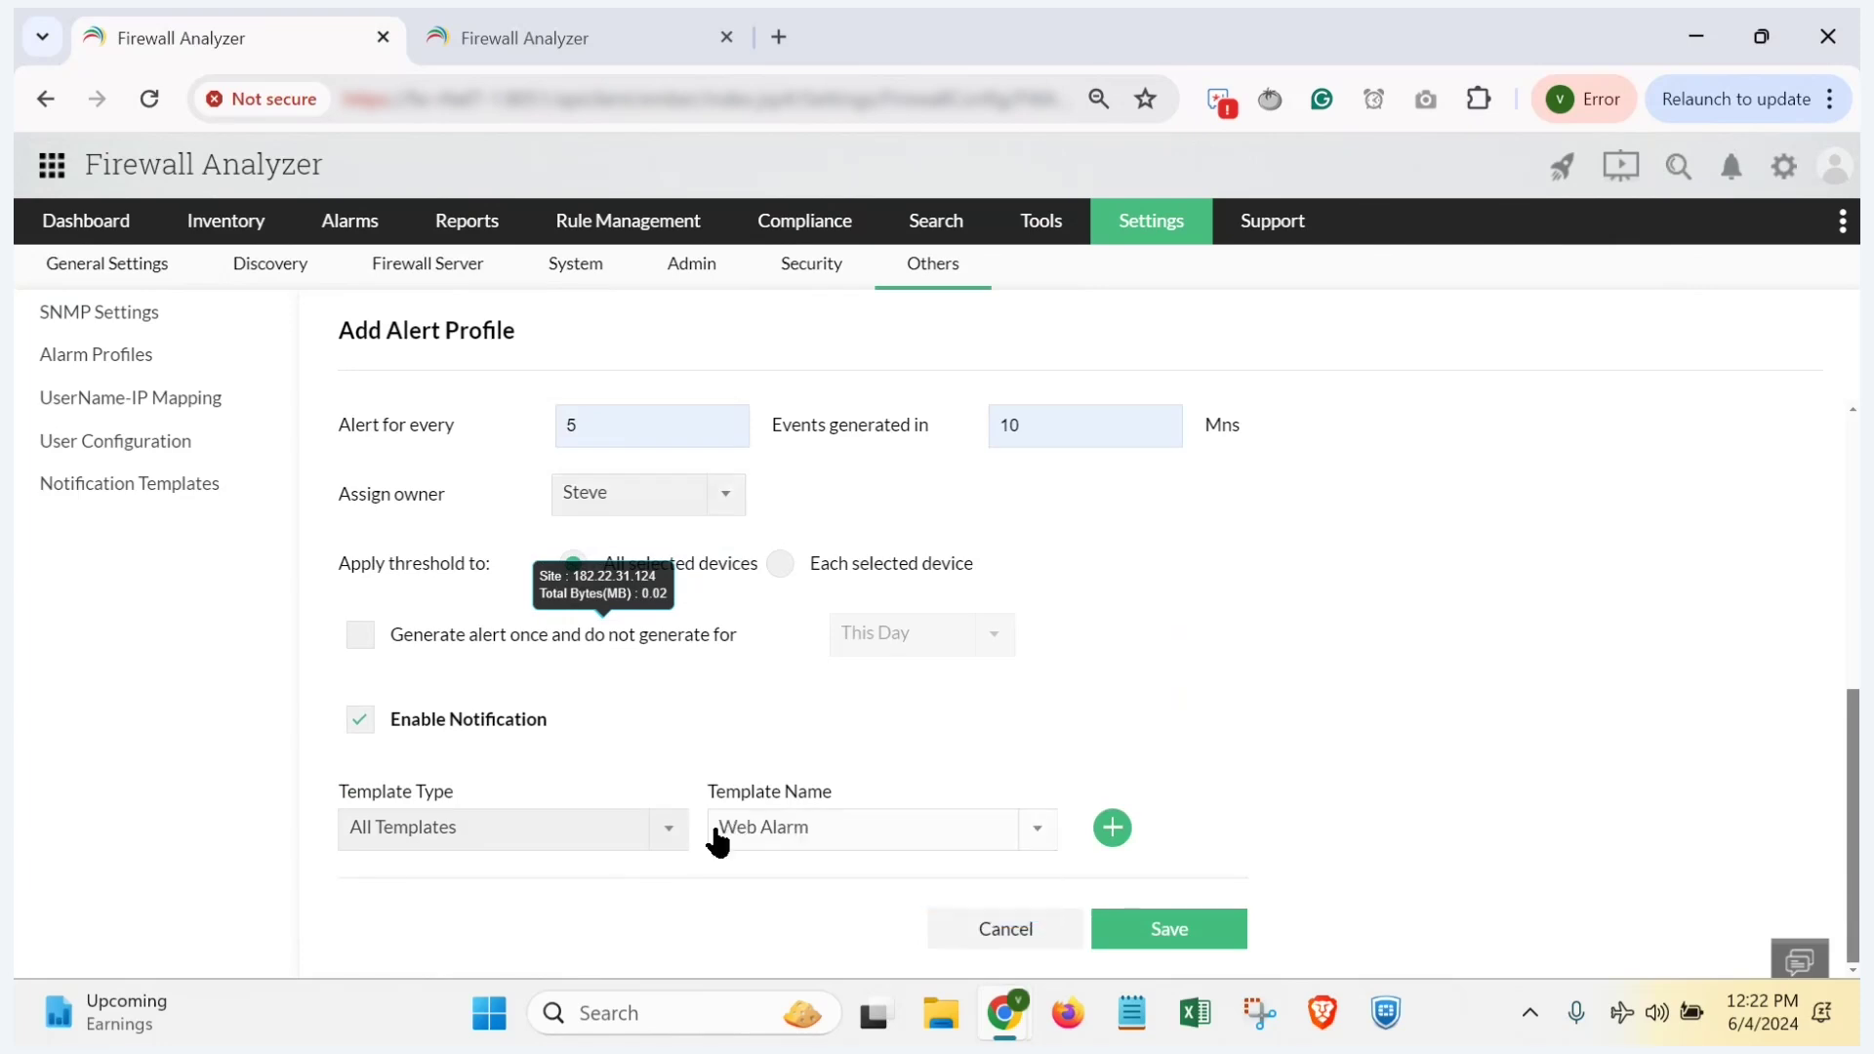
pyautogui.click(1156, 938)
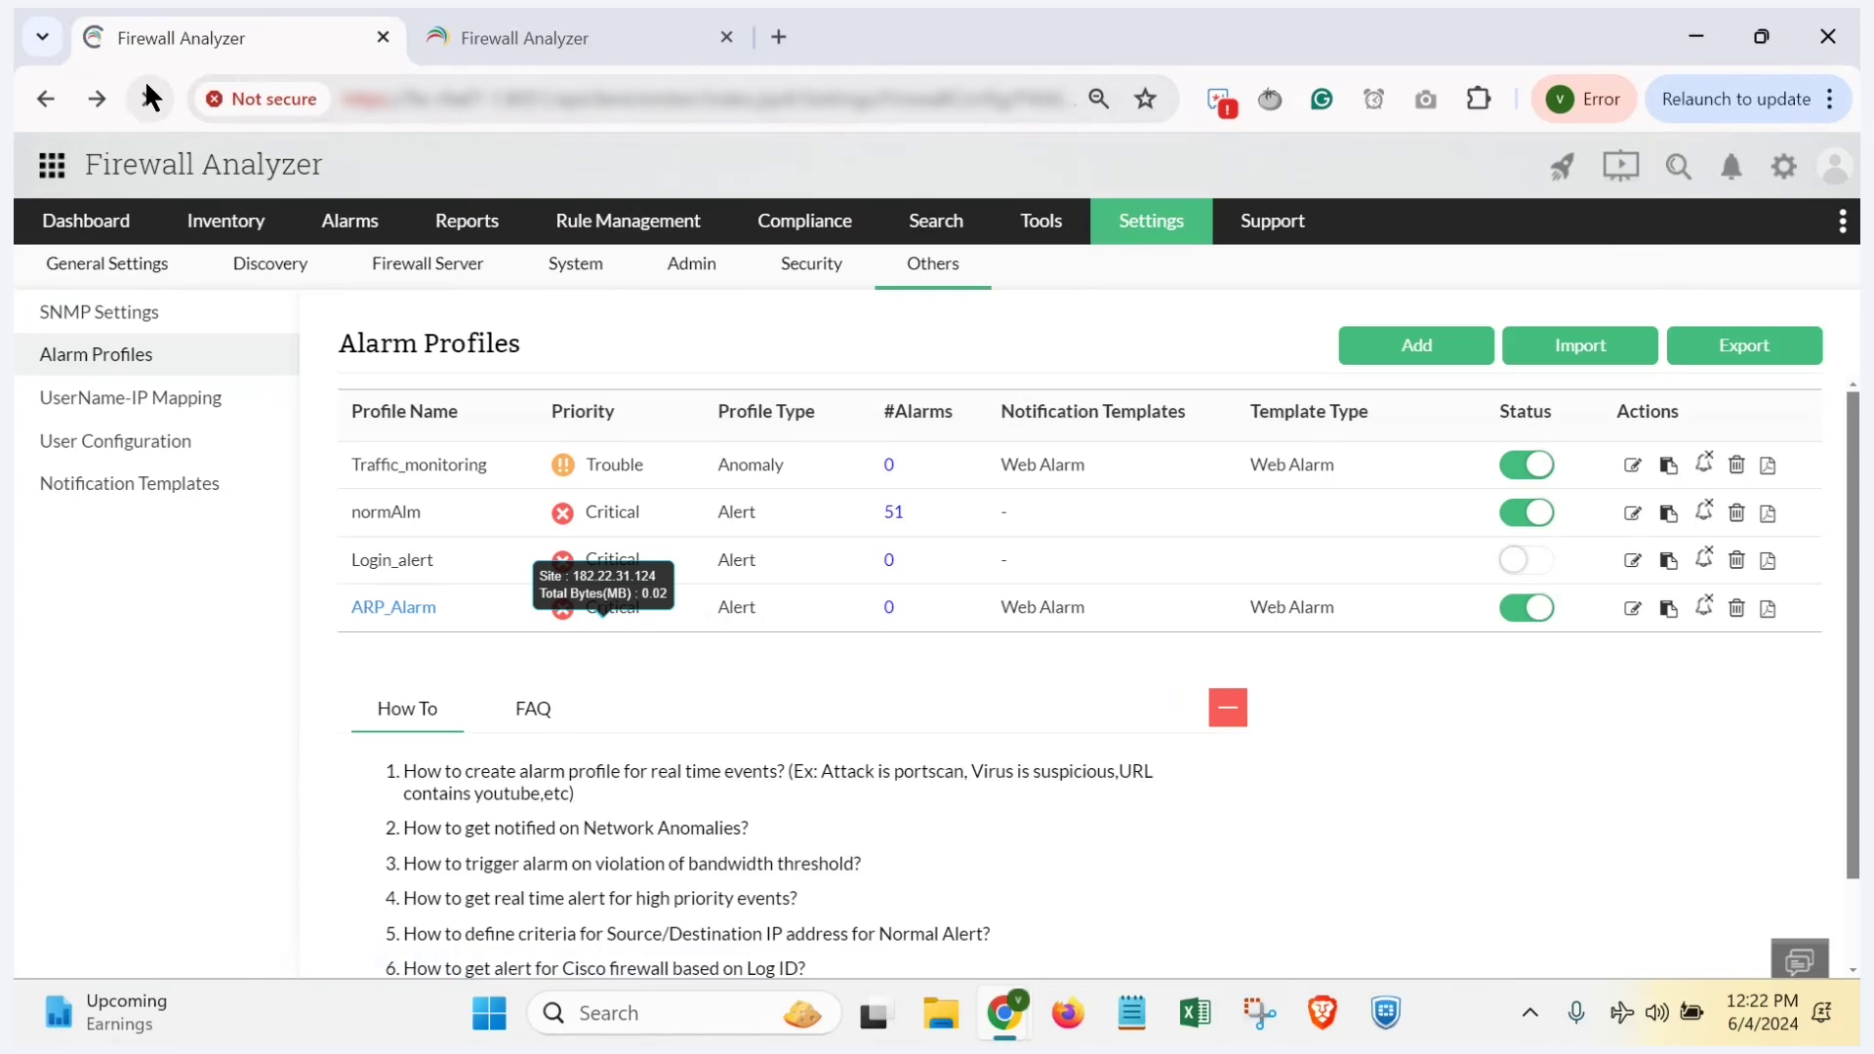
pyautogui.hotkey('alt', 'Tab')
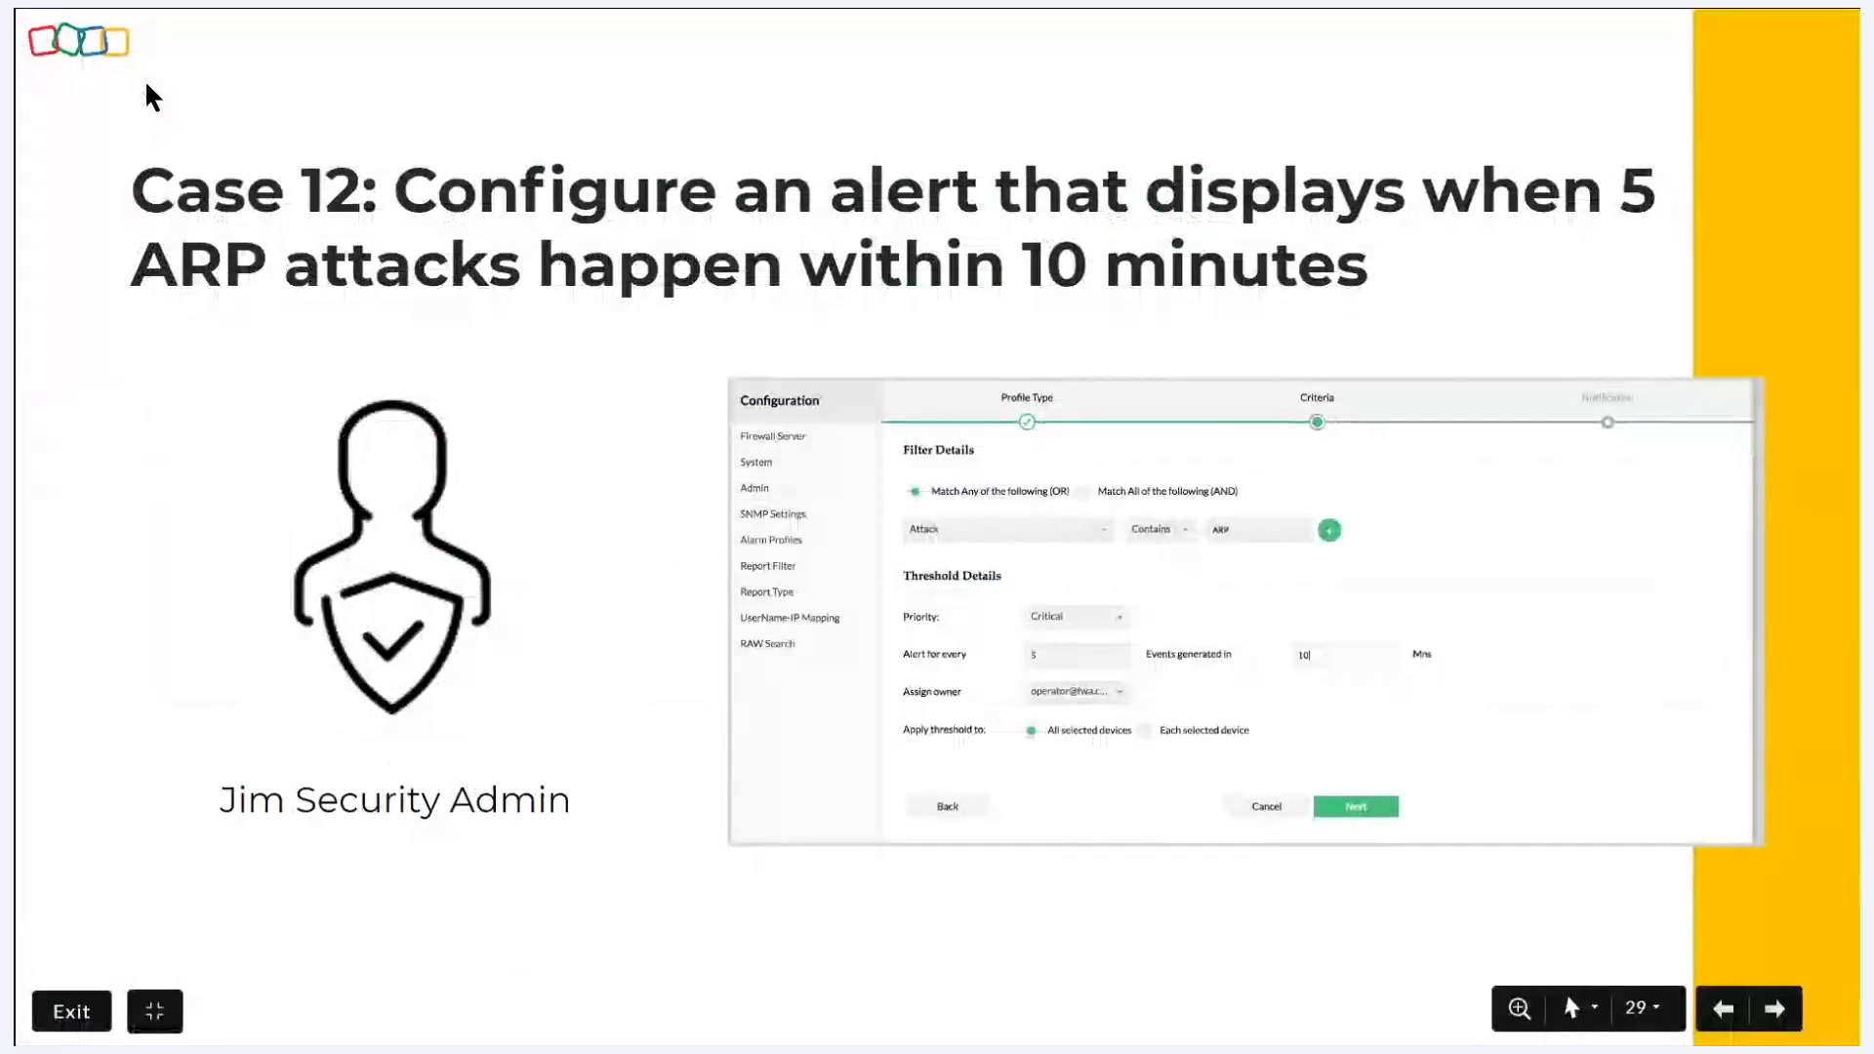
pyautogui.press('Right')
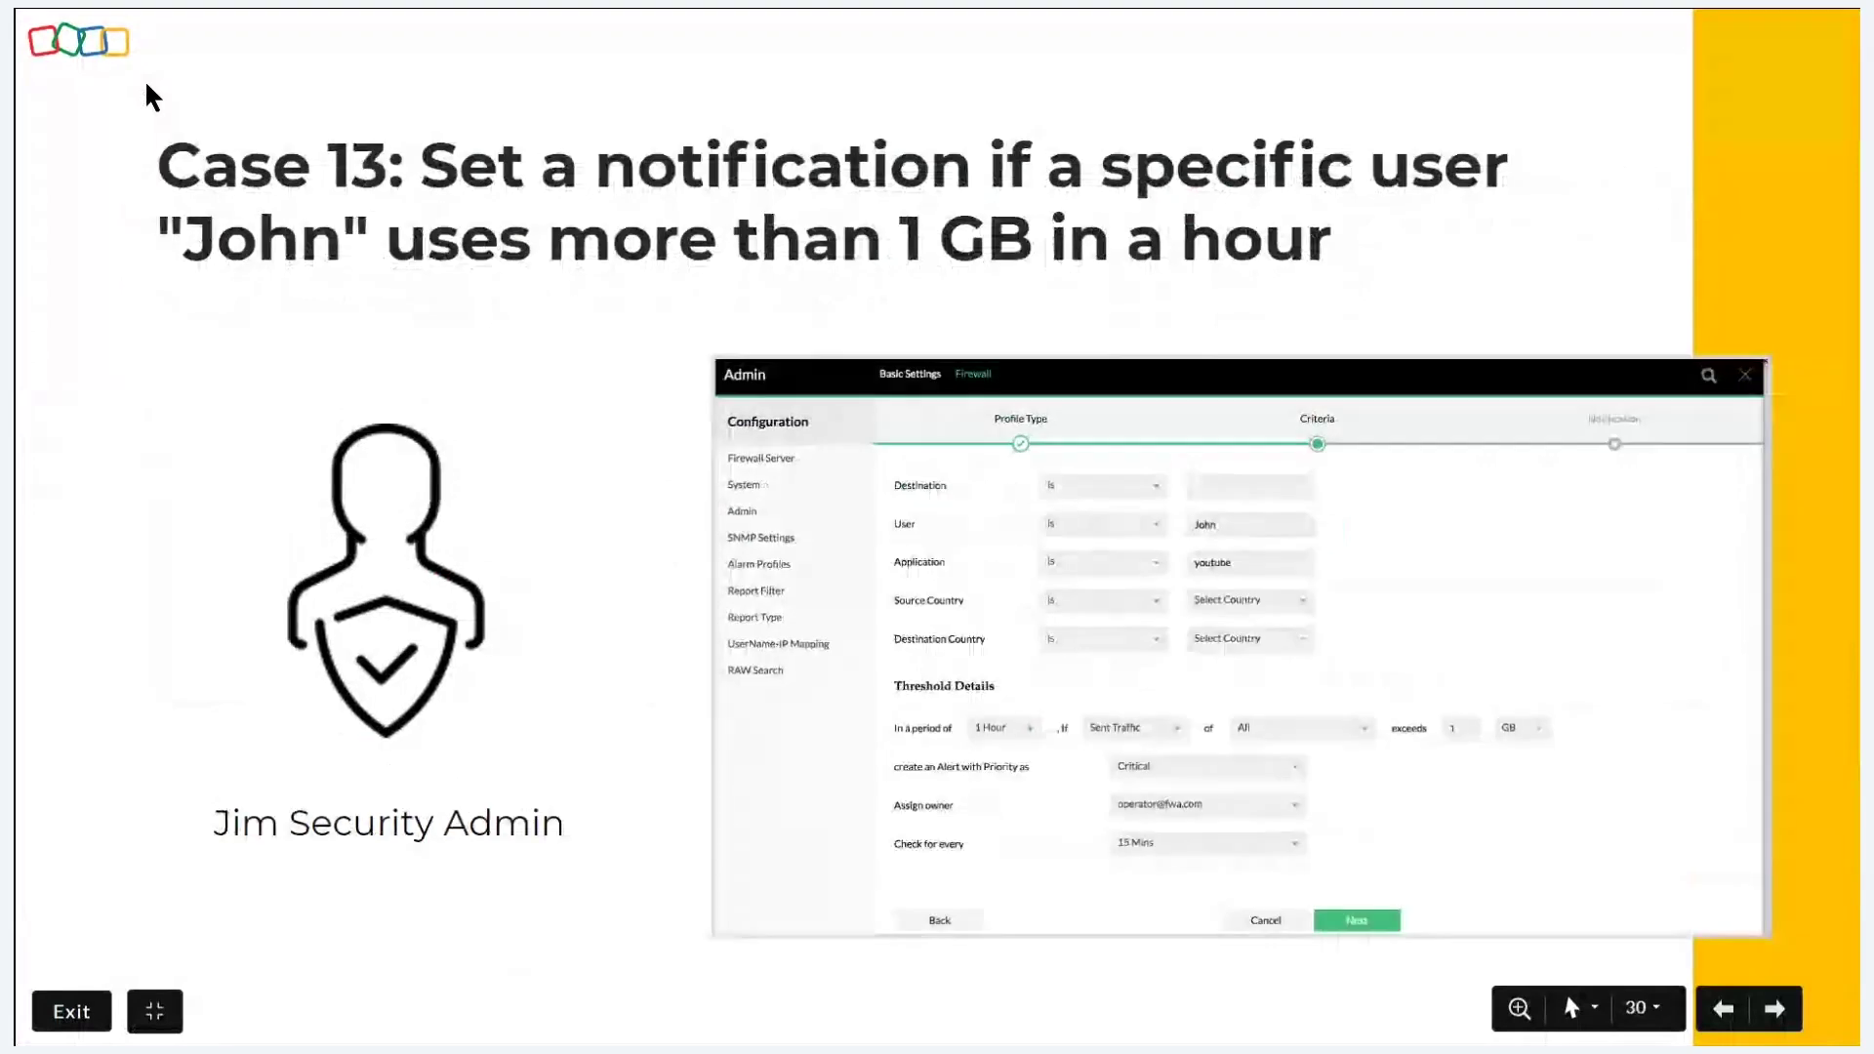